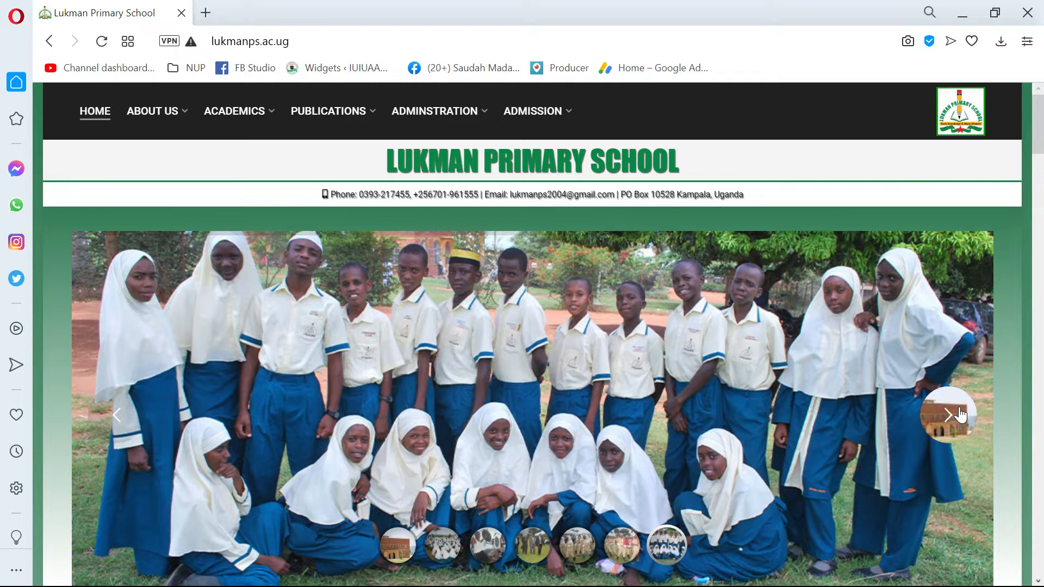
Browse the school homepage, advancing the slider to the group photo and scrolling through the page
click(960, 415)
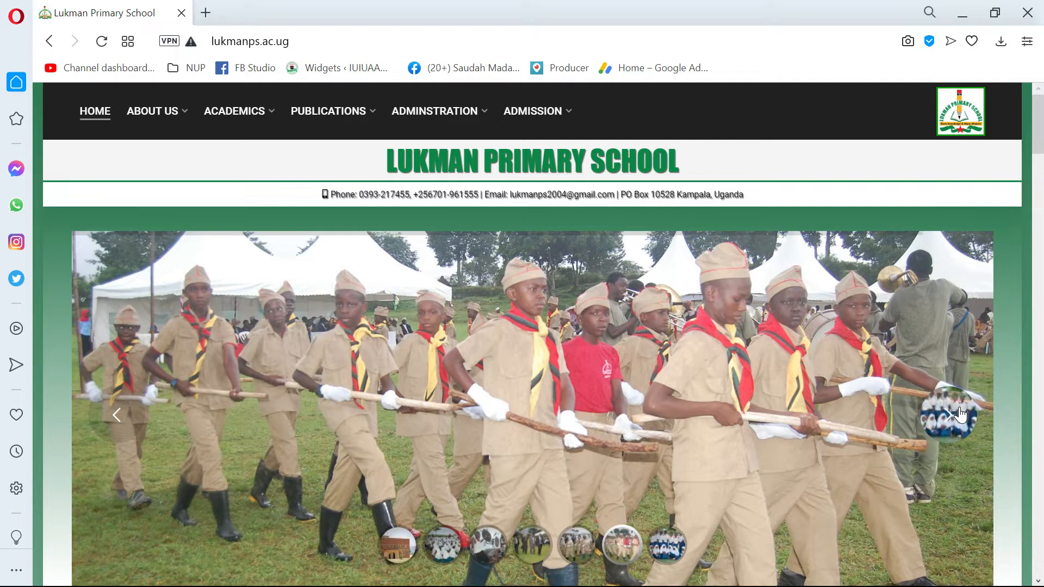
click(960, 414)
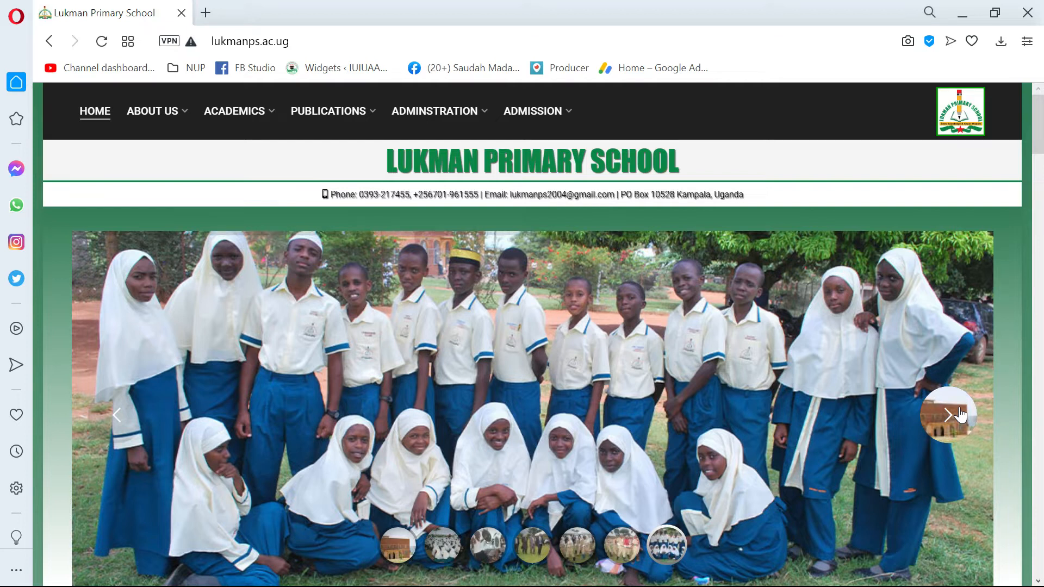
scroll(569, 422, down, 5)
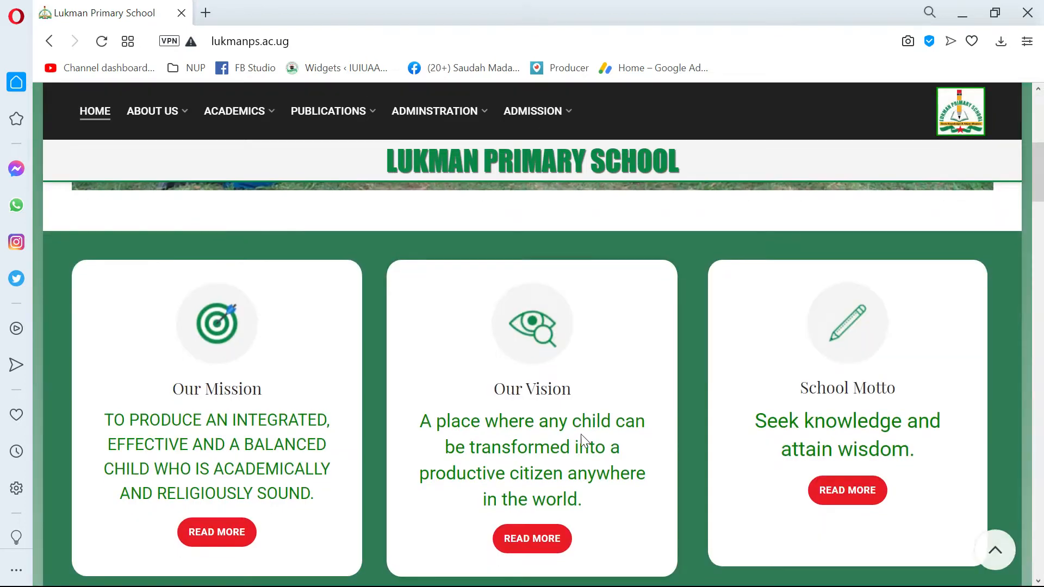
scroll(580, 430, up, 5)
scroll(441, 401, down, 5)
scroll(338, 373, up, 1)
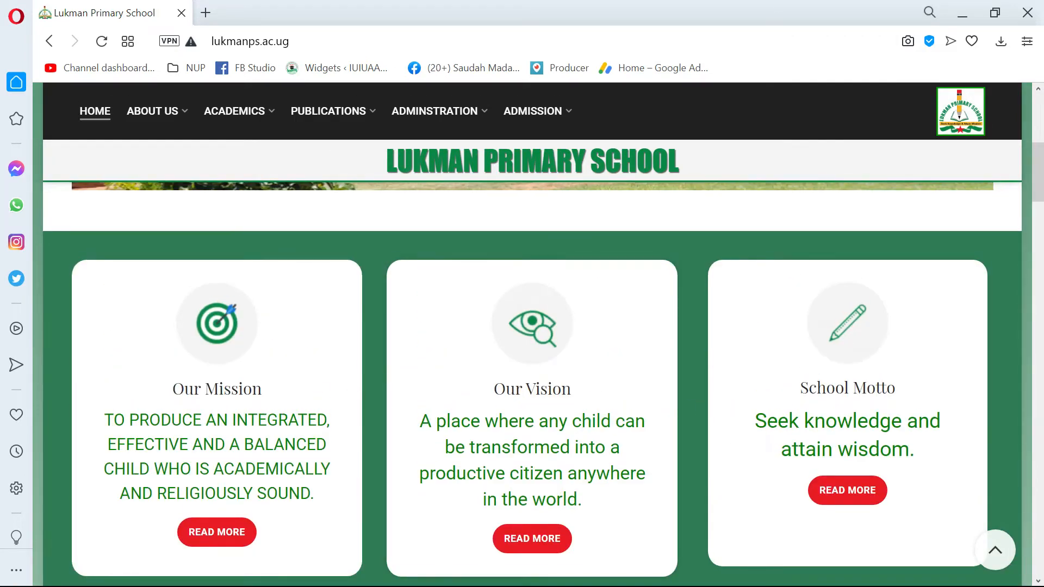
scroll(338, 373, down, 2)
scroll(532, 414, down, 8)
scroll(351, 289, up, 2)
scroll(399, 301, down, 10)
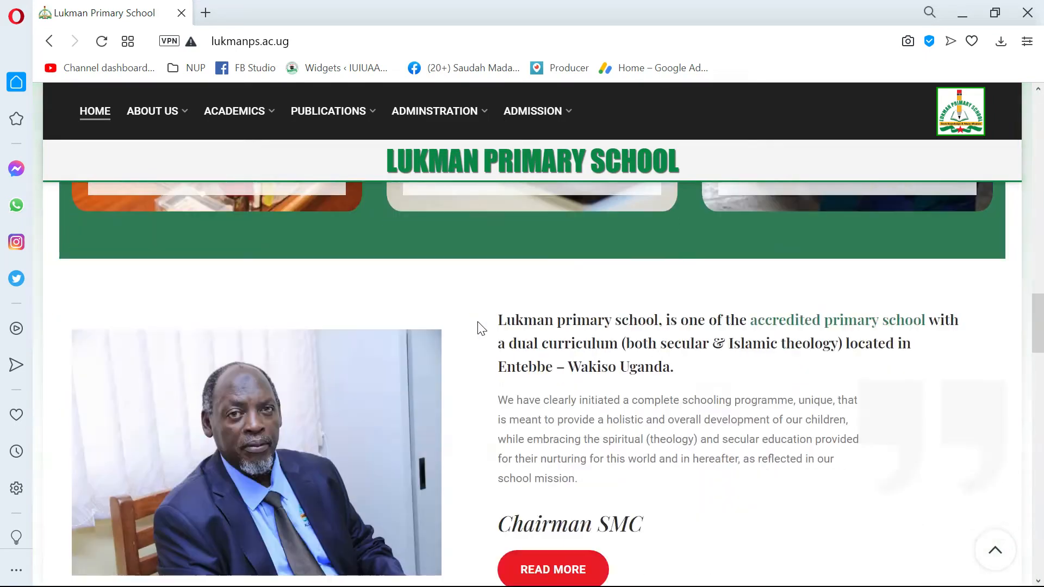
scroll(462, 363, down, 15)
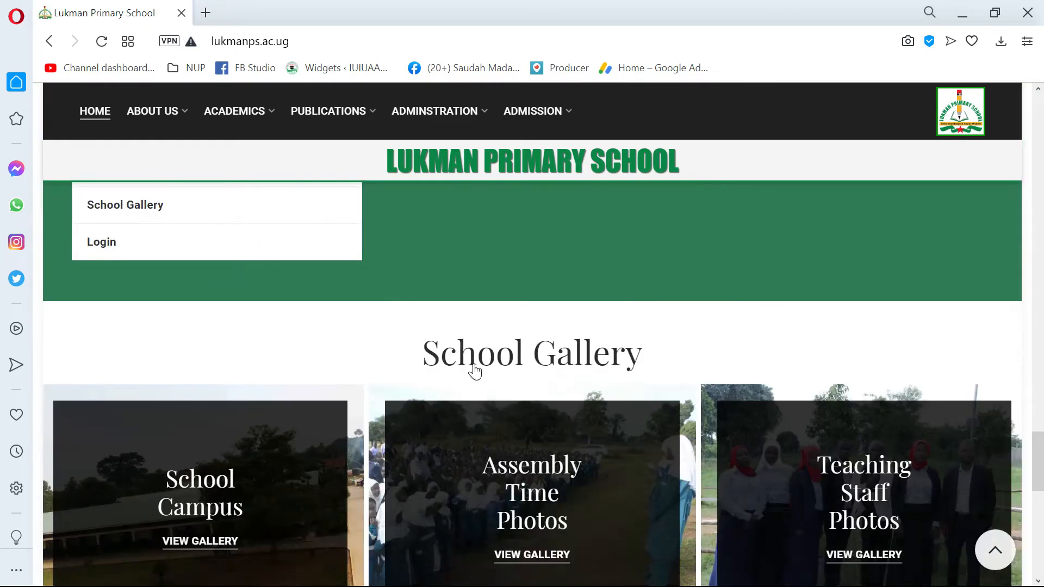
scroll(474, 361, up, 5)
scroll(474, 369, up, 8)
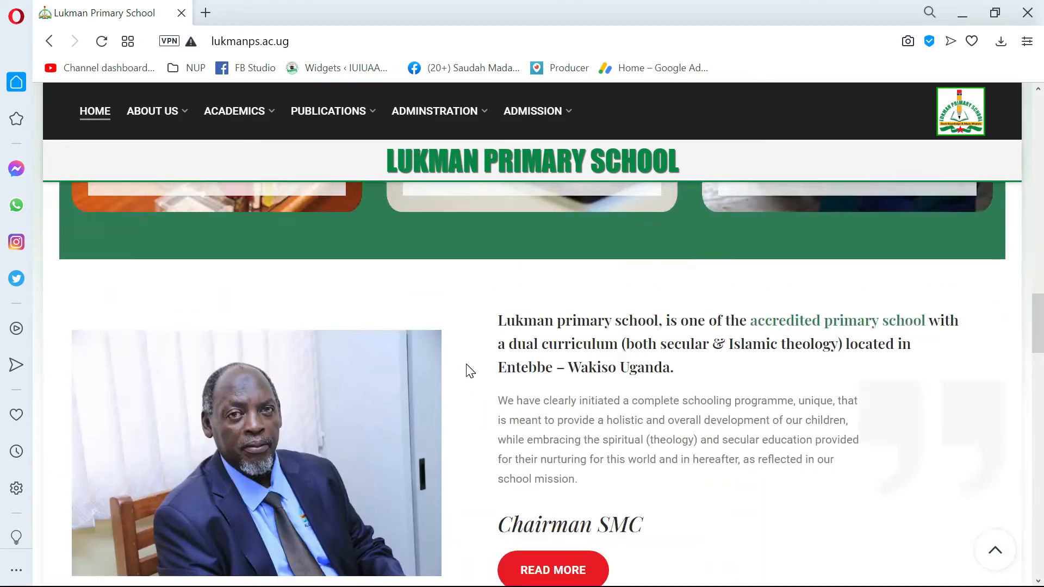
scroll(471, 367, down, 4)
scroll(467, 365, up, 10)
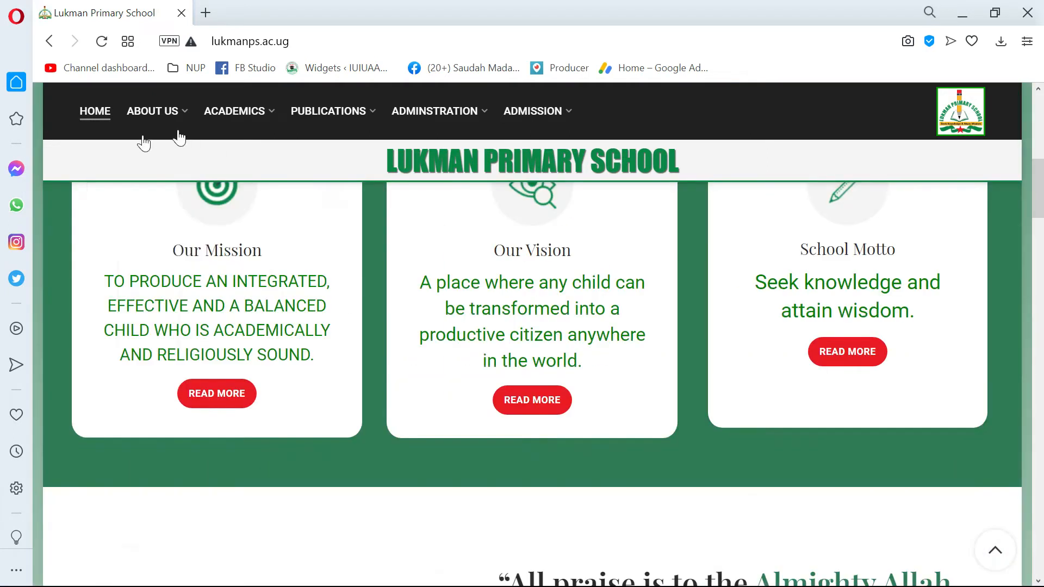
mouse_move(153, 114)
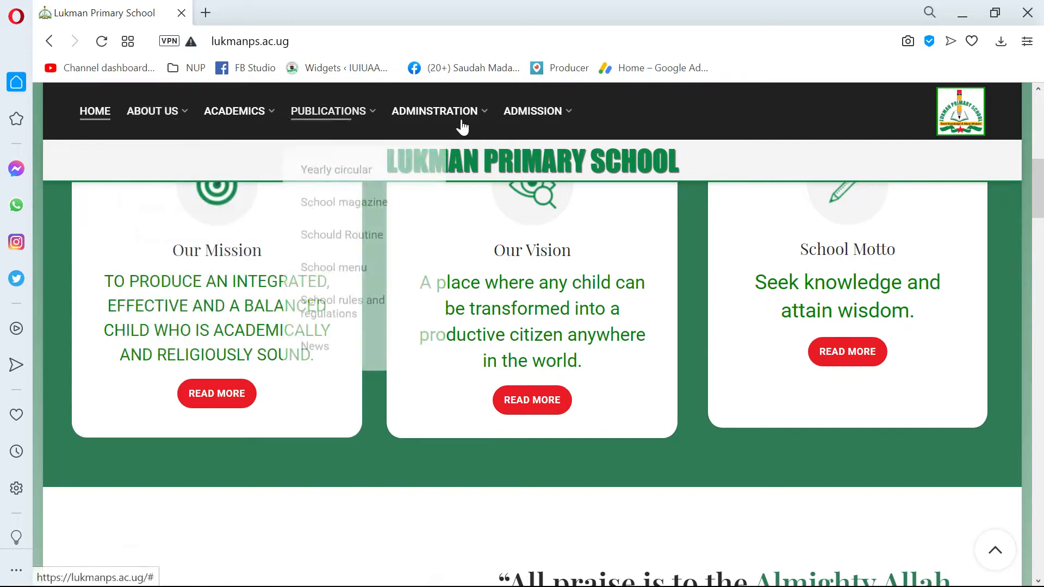
mouse_move(430, 128)
mouse_move(333, 127)
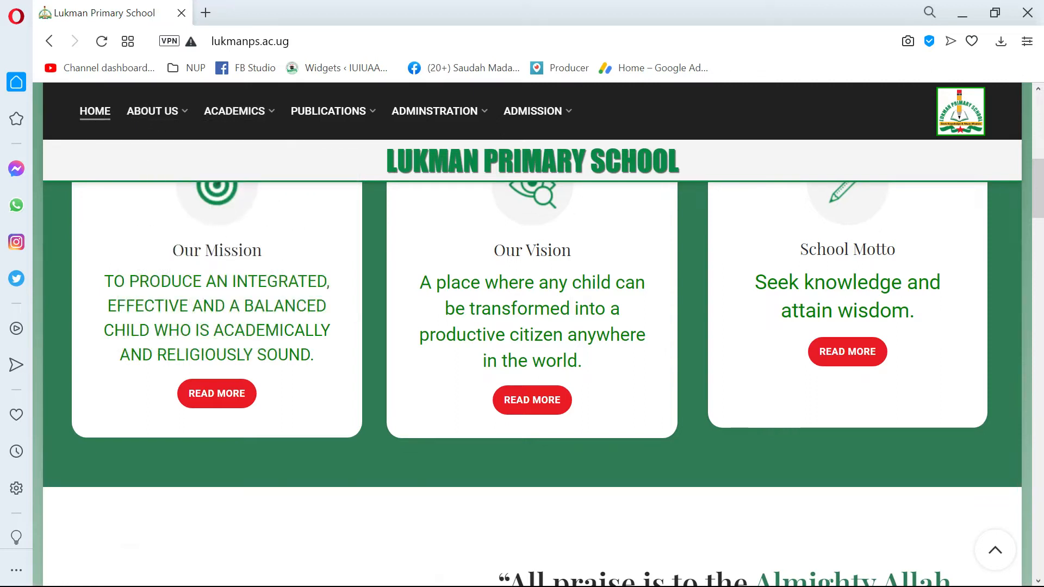
scroll(631, 386, up, 3)
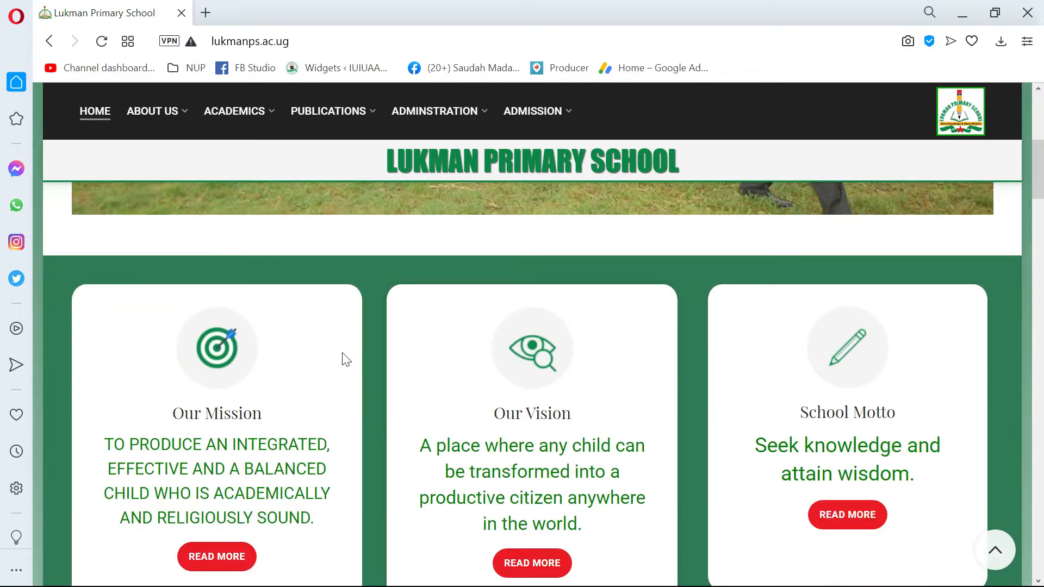
scroll(448, 336, down, 2)
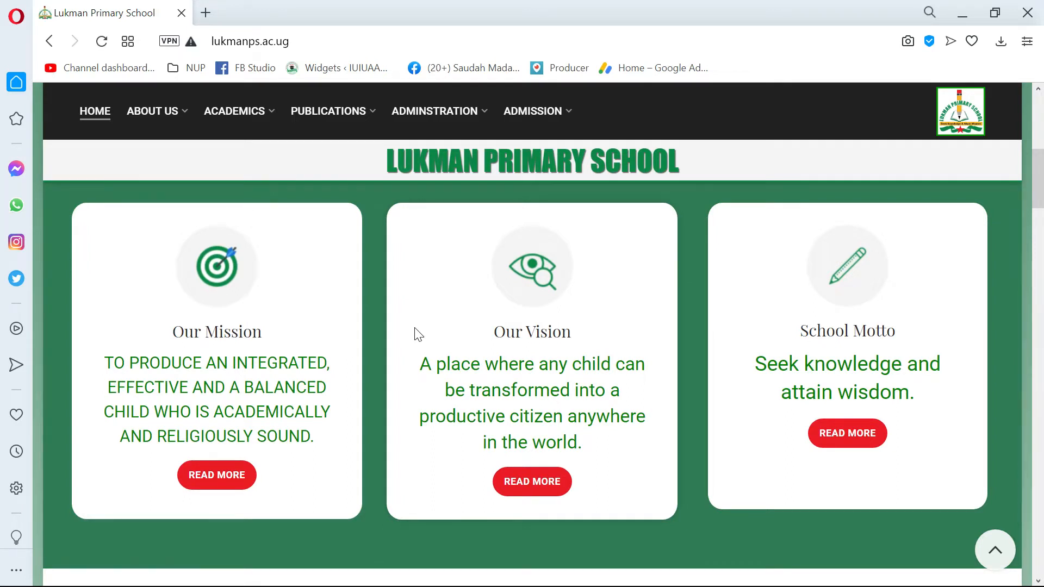
scroll(418, 334, down, 2)
scroll(418, 334, up, 4)
scroll(418, 334, down, 5)
scroll(417, 334, up, 6)
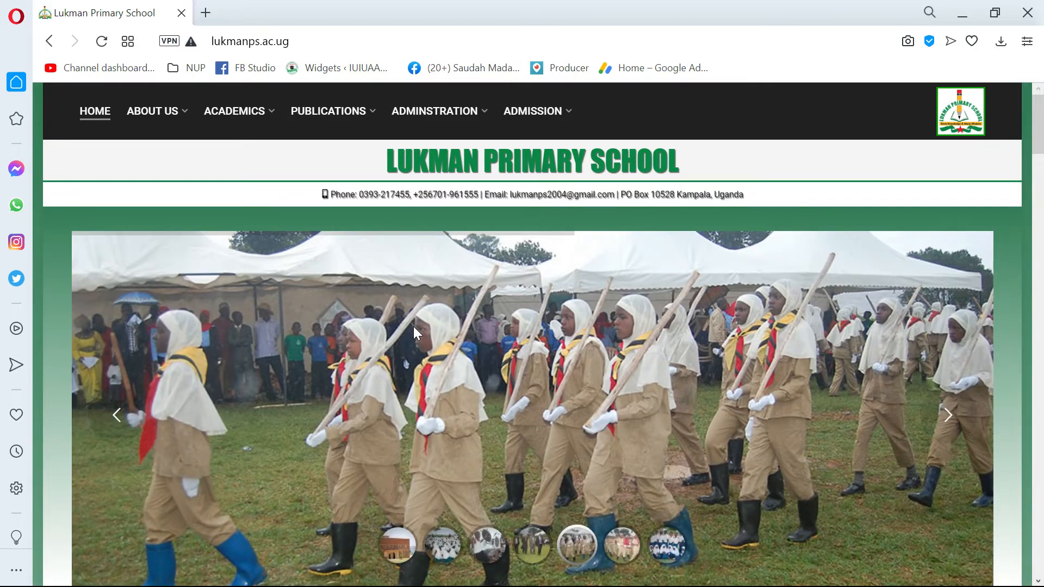
scroll(415, 331, down, 6)
scroll(418, 333, down, 6)
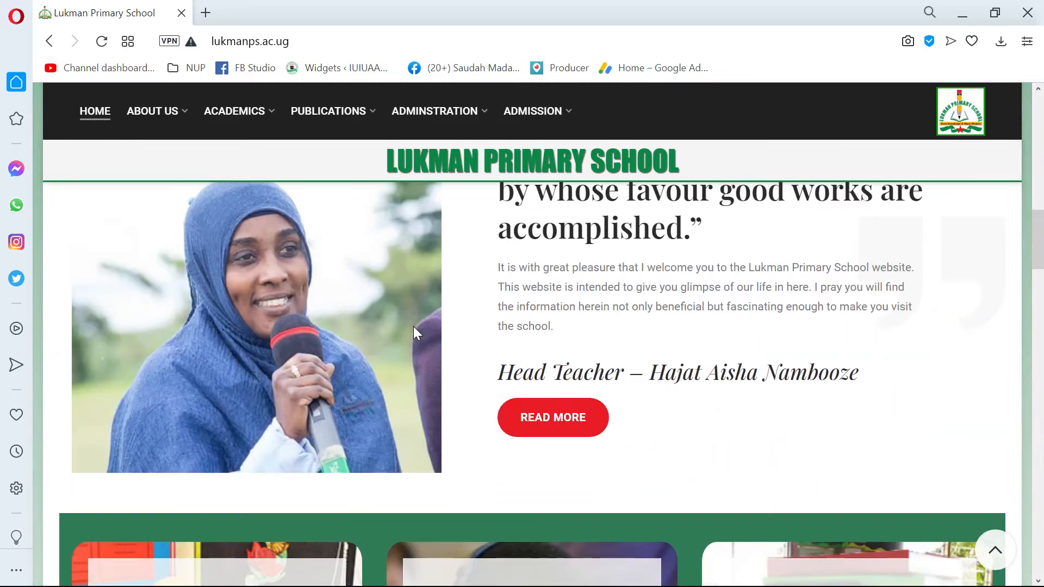
scroll(413, 326, down, 5)
scroll(414, 334, down, 8)
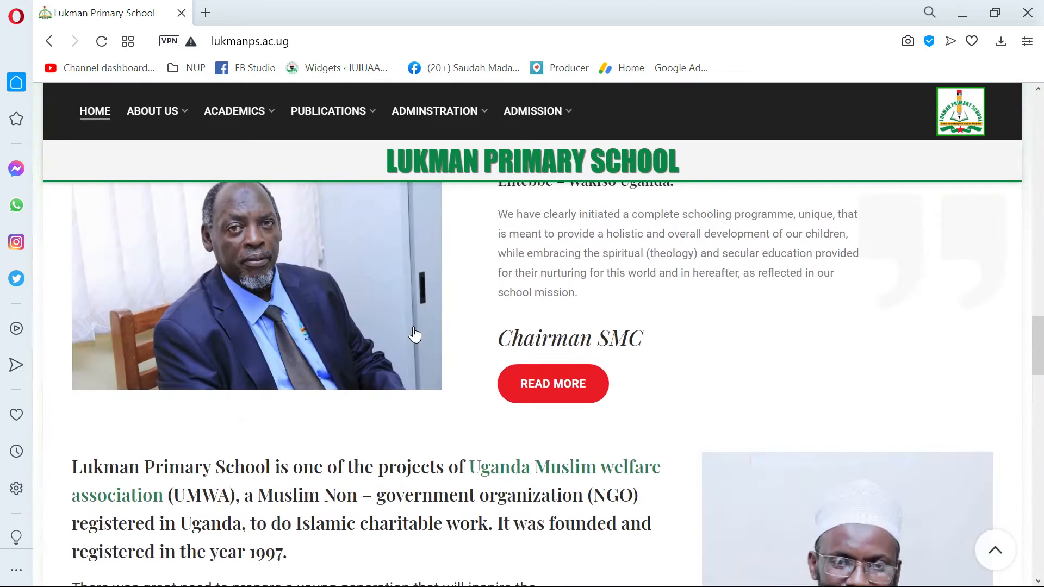
scroll(415, 334, up, 4)
scroll(415, 334, up, 12)
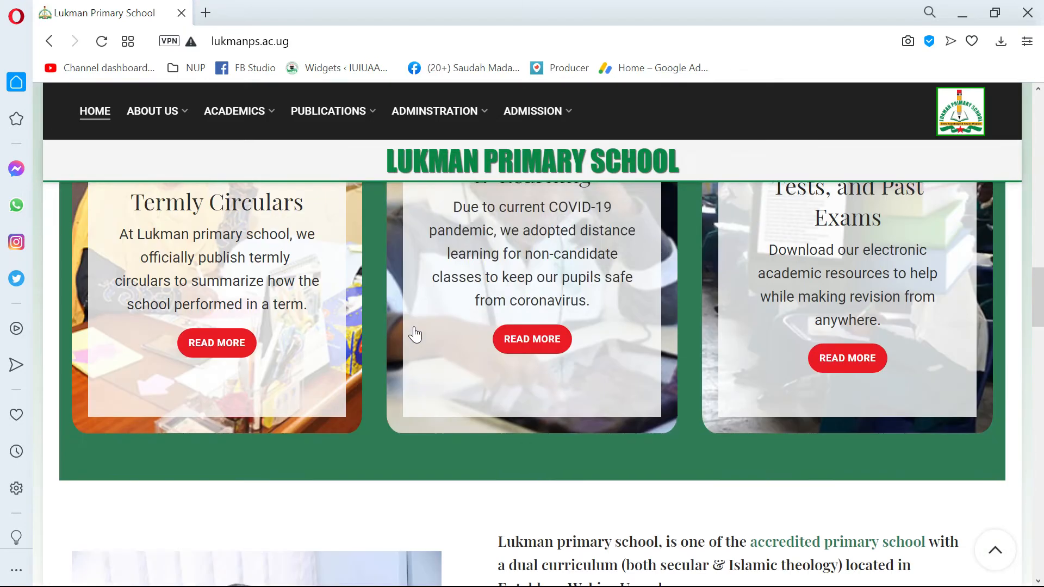
scroll(413, 334, down, 8)
scroll(413, 333, up, 15)
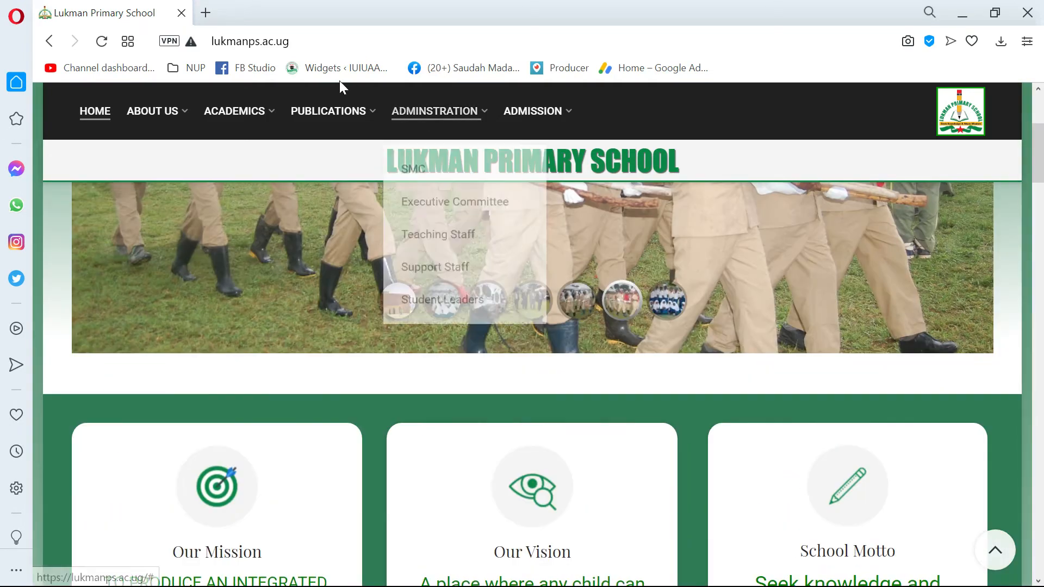
Append /wp-admin to the lukmanps.ac.ug address and load it
click(308, 41)
click(353, 41)
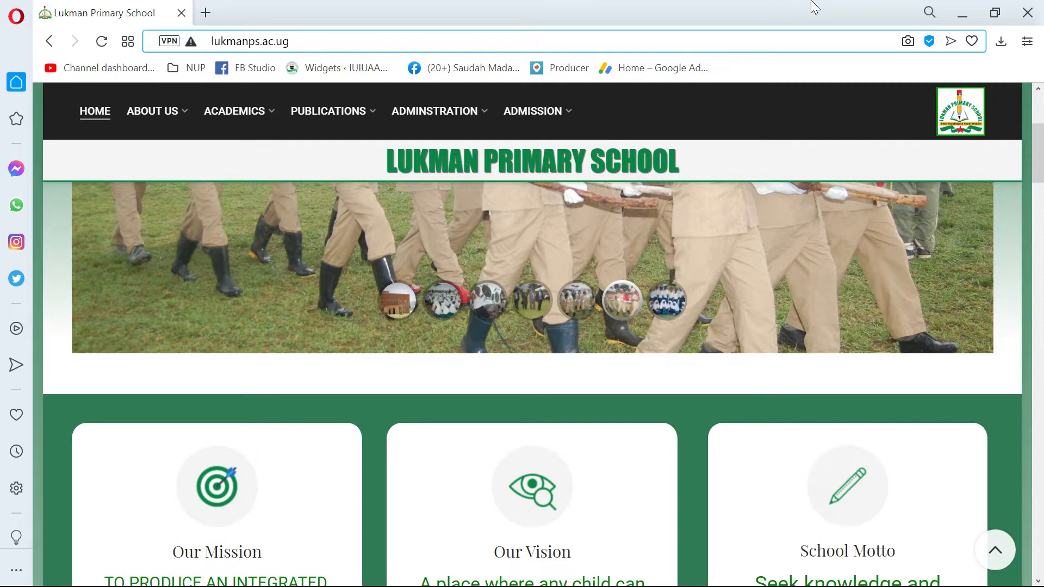
text(/)
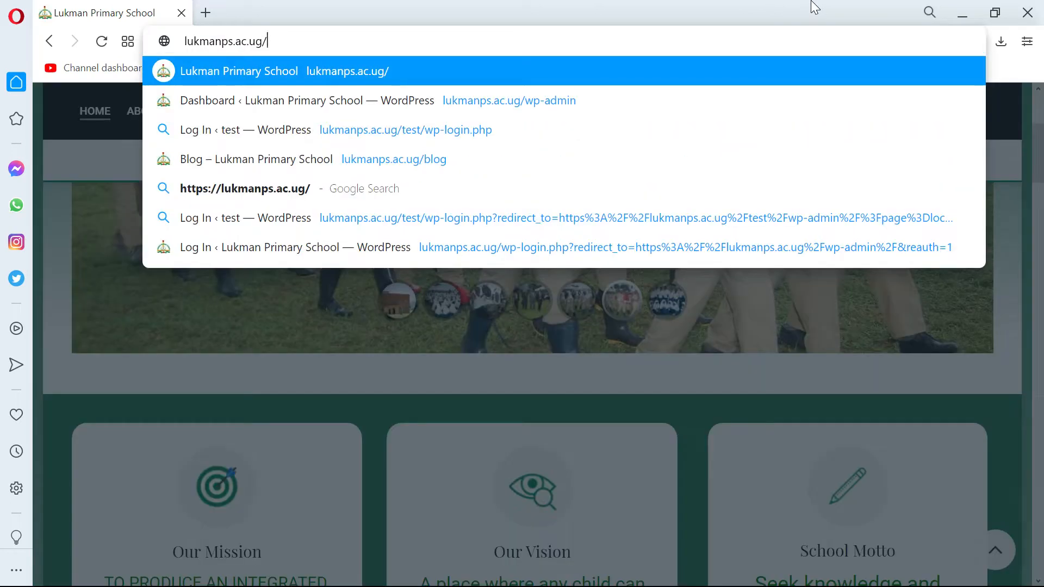
text(wp-admin)
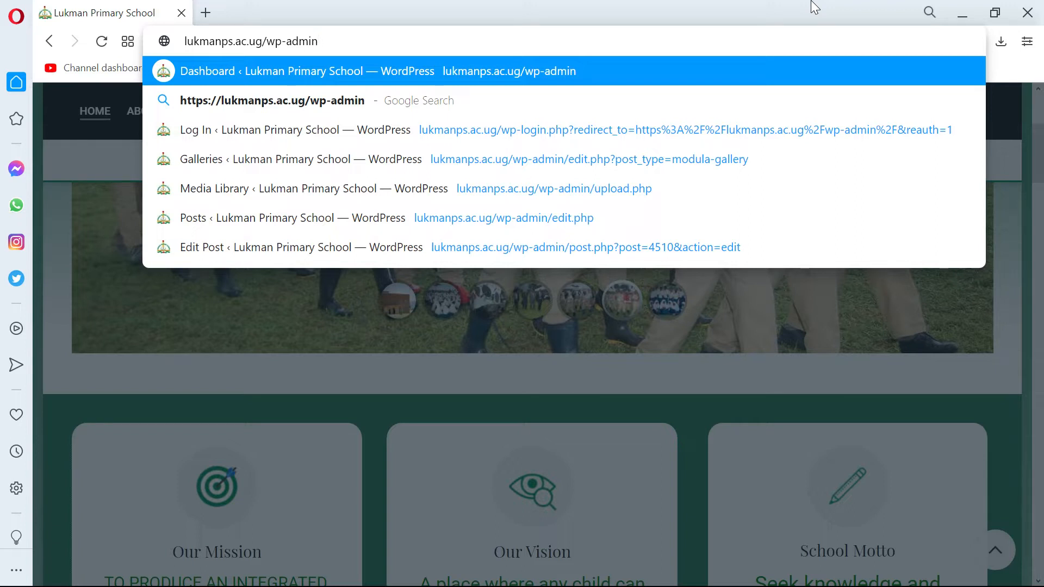
key(Return)
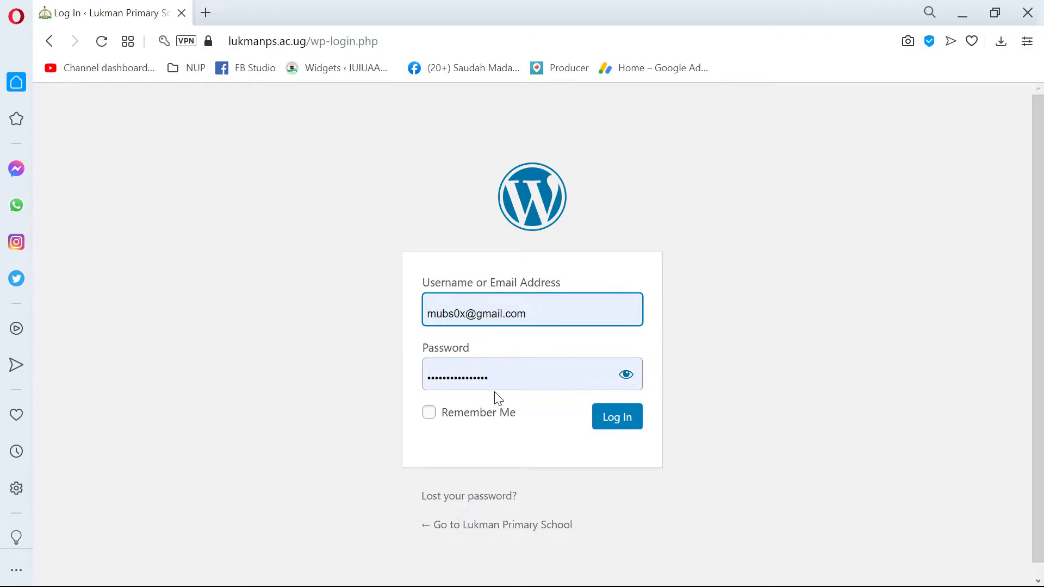
Go back to the Lukman Primary School homepage and follow the Login link under Quick Links
click(49, 41)
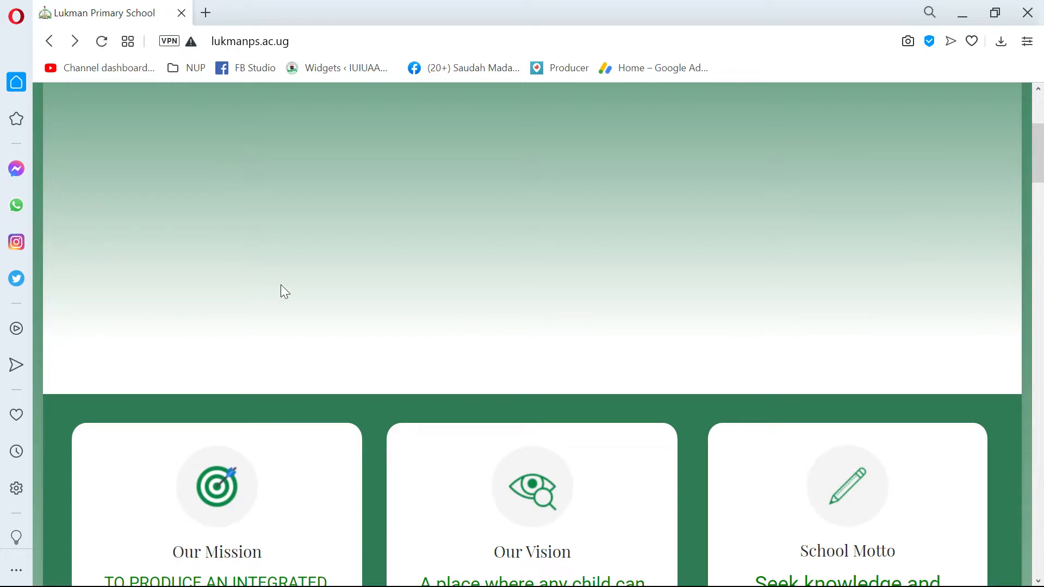
scroll(332, 287, up, 3)
scroll(368, 276, down, 7)
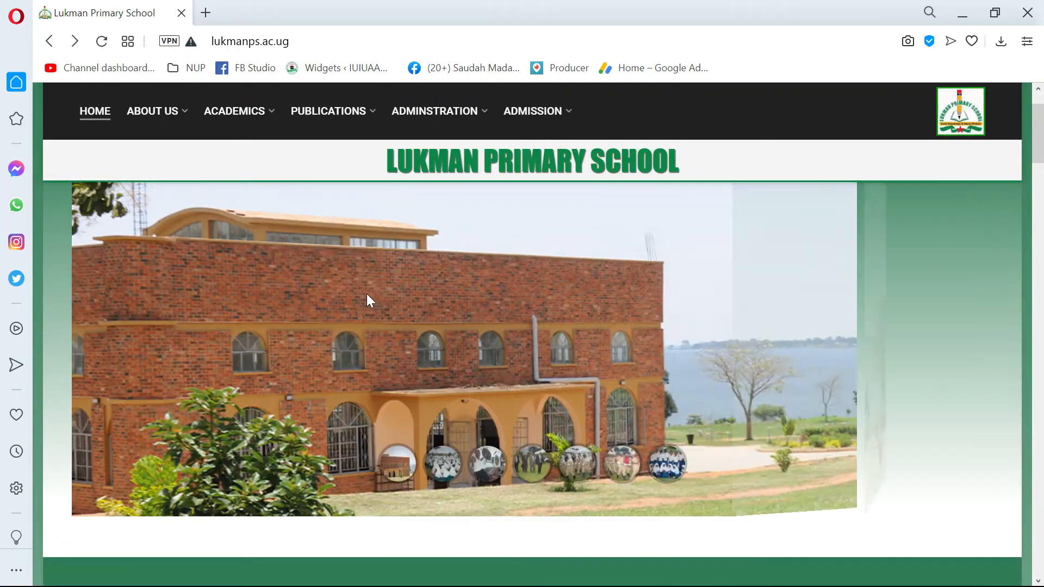
scroll(369, 289, down, 20)
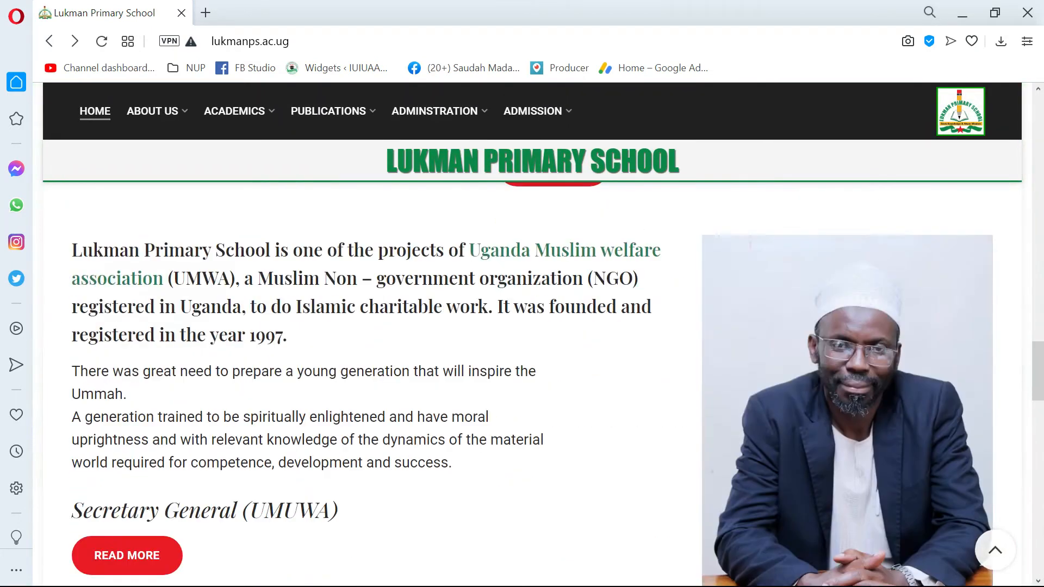
scroll(375, 281, down, 3)
scroll(376, 283, up, 1)
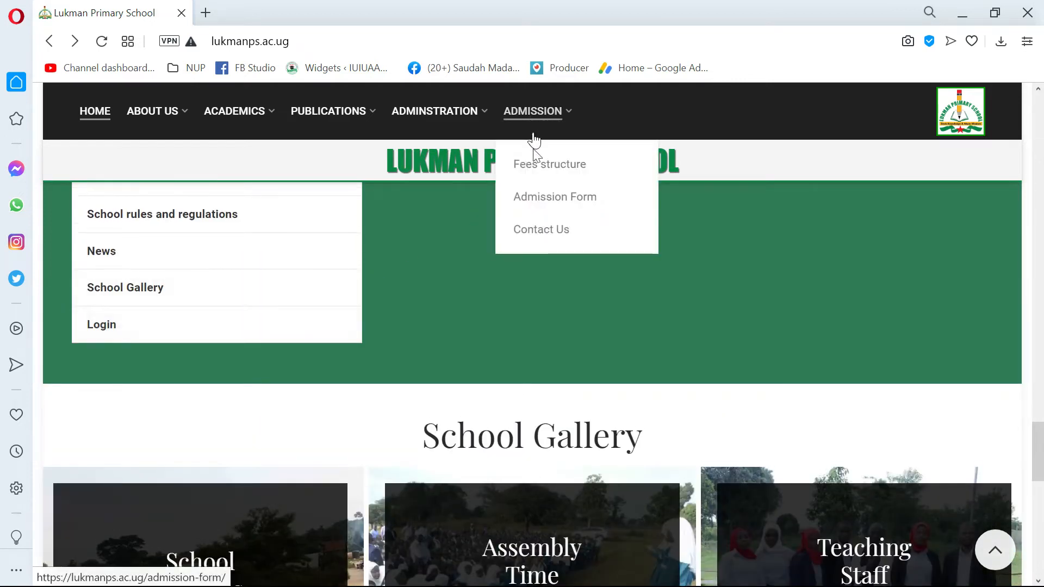
mouse_move(428, 116)
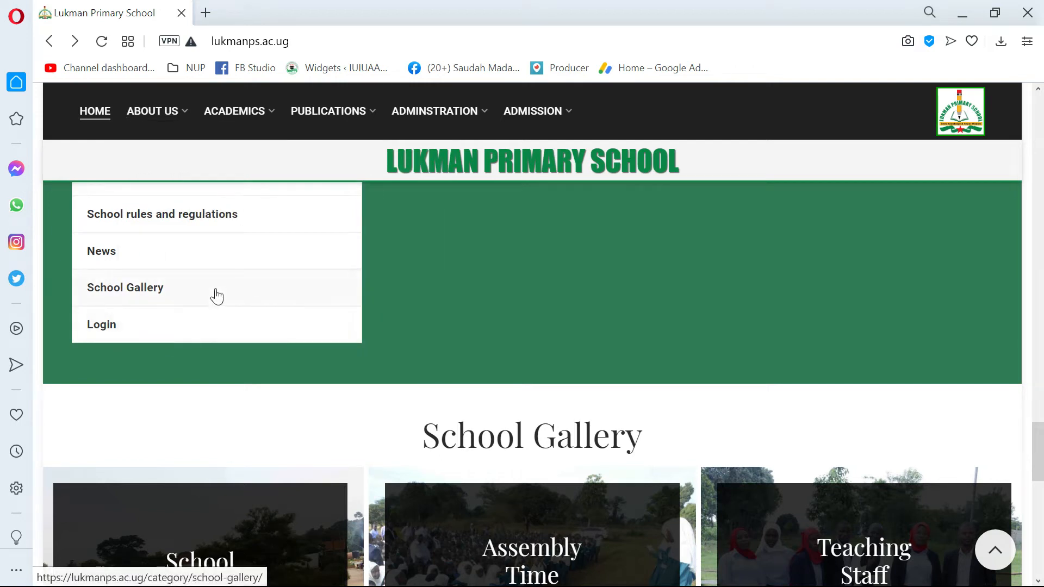
click(111, 323)
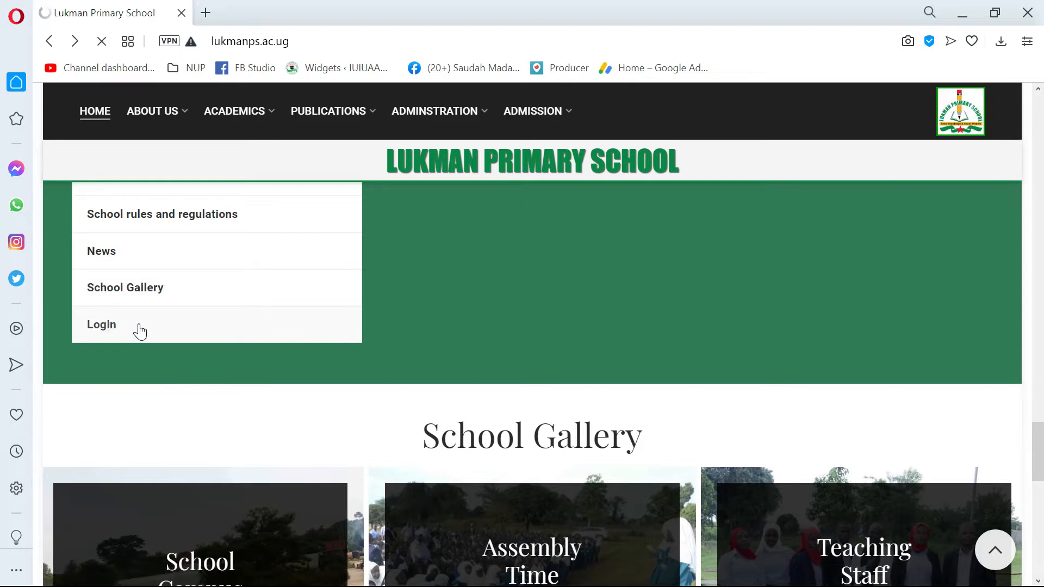
Replace the saved username with the other school account's e-mail address
scroll(158, 326, up, 5)
scroll(158, 337, down, 3)
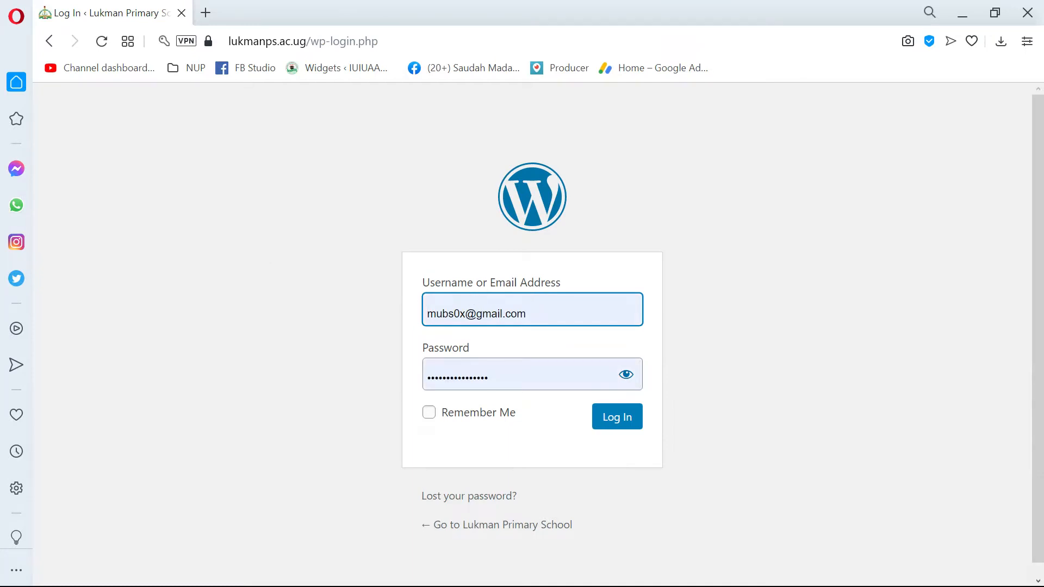
drag(579, 312, 288, 316)
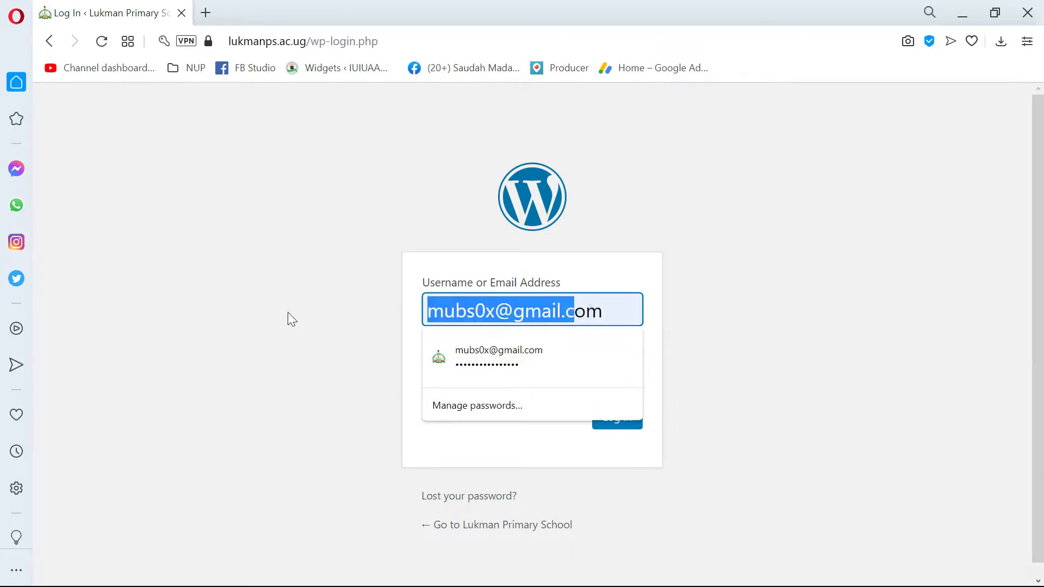
drag(625, 311, 96, 324)
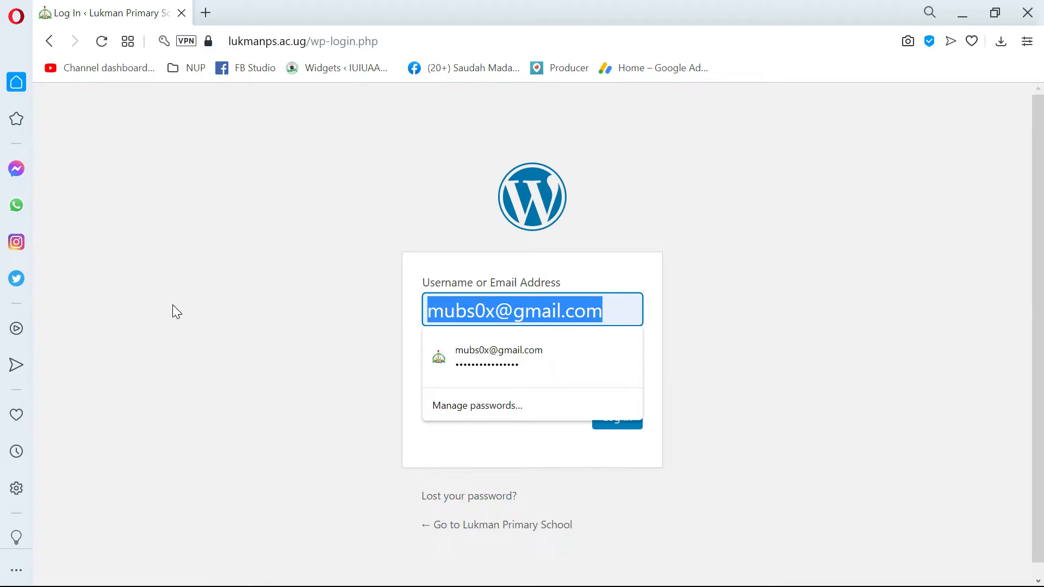
key(ctrl+v)
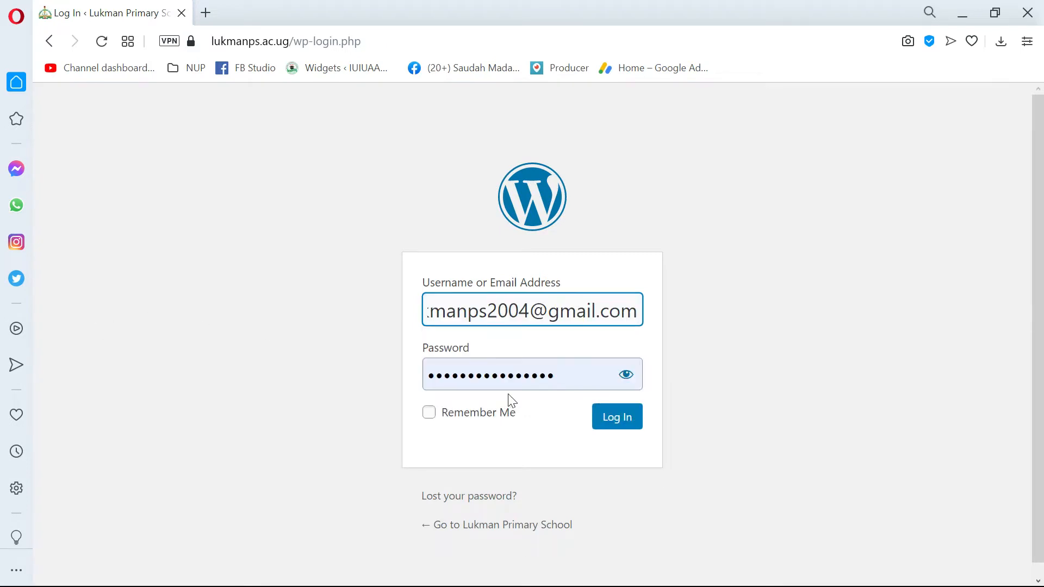
drag(491, 311, 297, 314)
drag(554, 312, 299, 312)
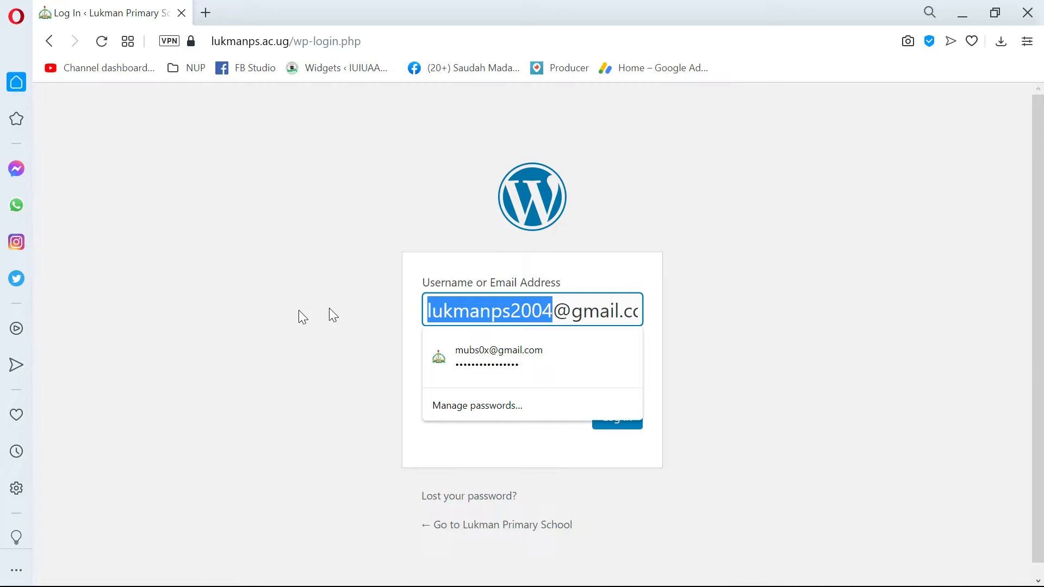
drag(609, 311, 415, 314)
Replace the saved password with a new one and submit the login
click(318, 314)
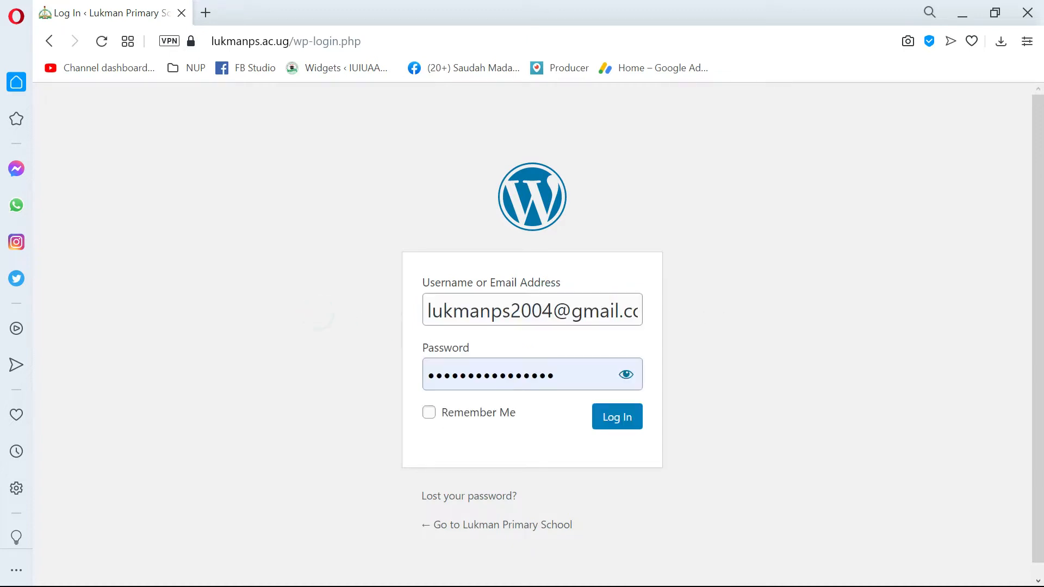
click(468, 376)
key(ctrl+a)
text(l)
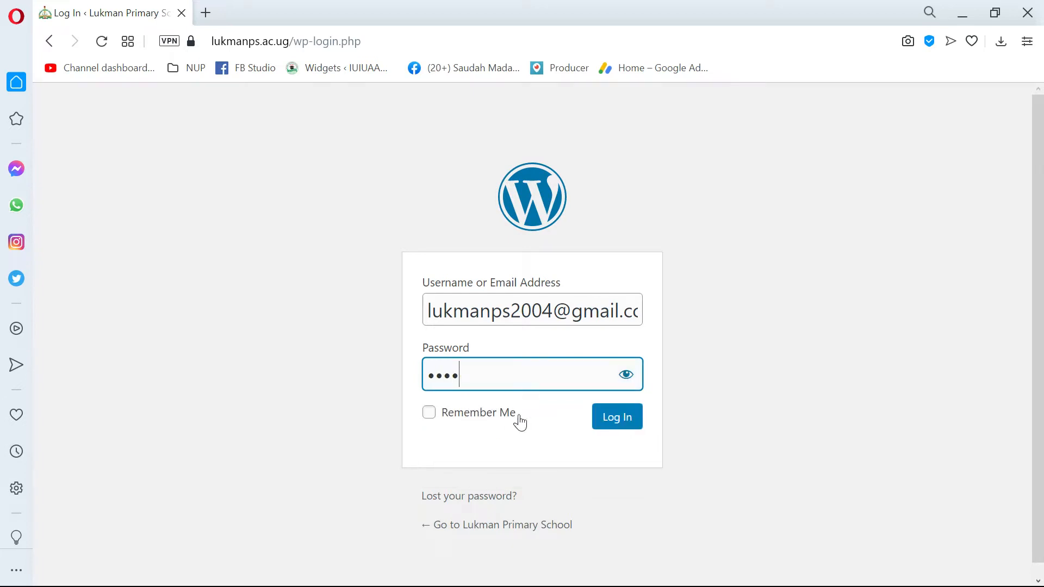
click(622, 422)
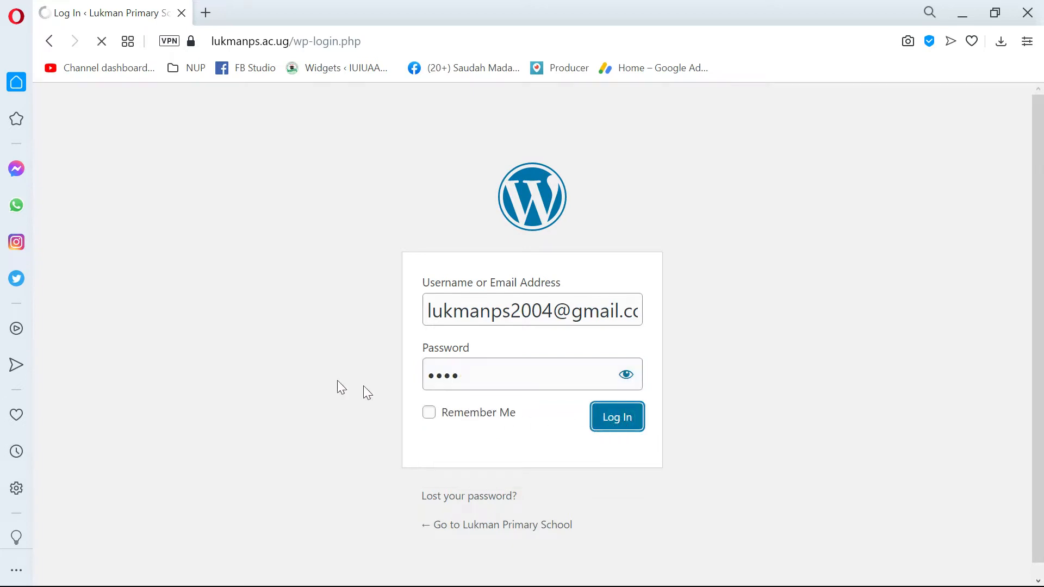
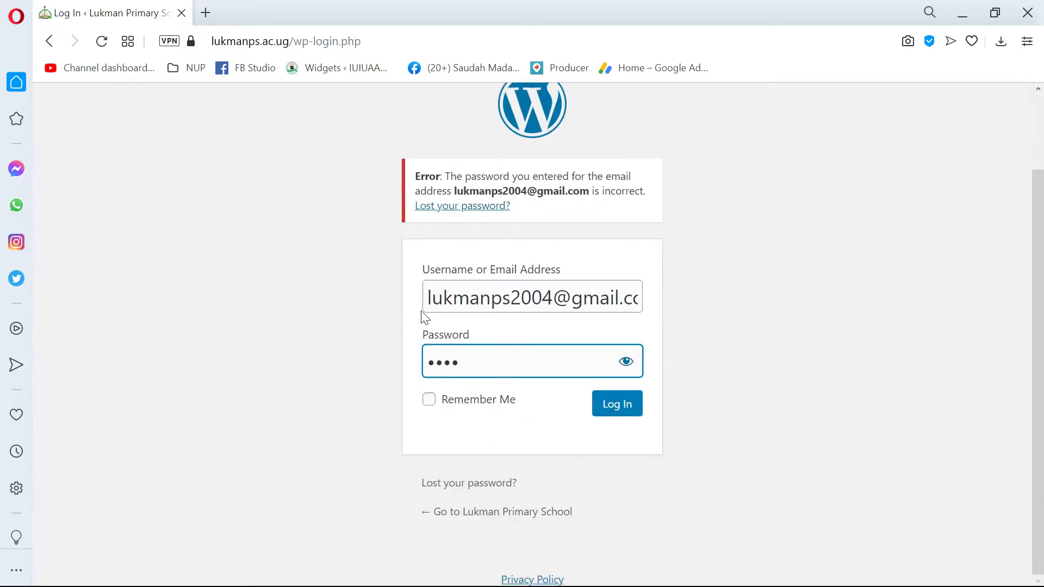
Log in with the re-entered password and save it in the browser's password prompt
scroll(430, 304, up, 2)
scroll(494, 214, down, 2)
double_click(549, 366)
click(618, 404)
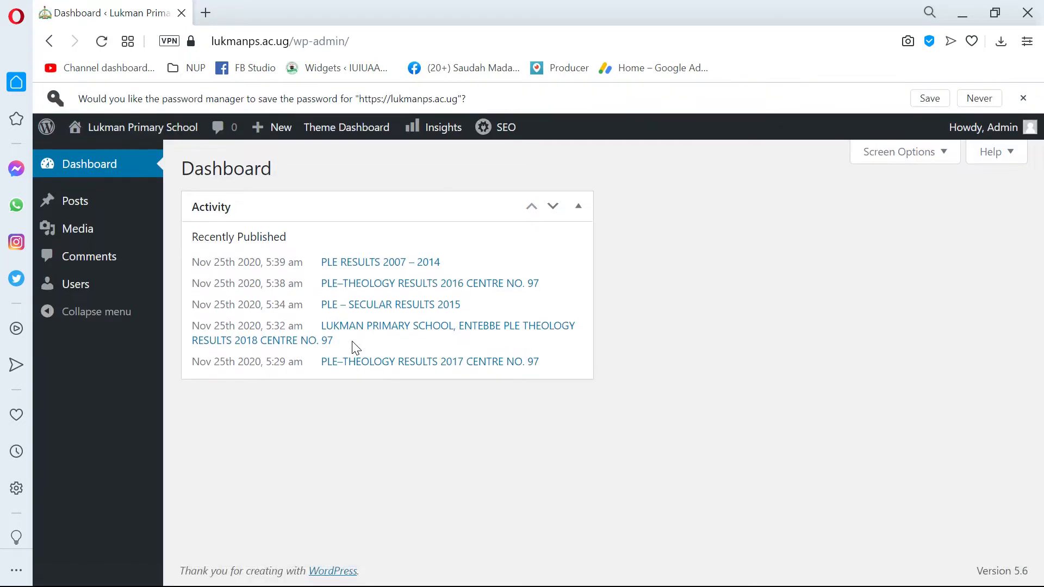
click(930, 98)
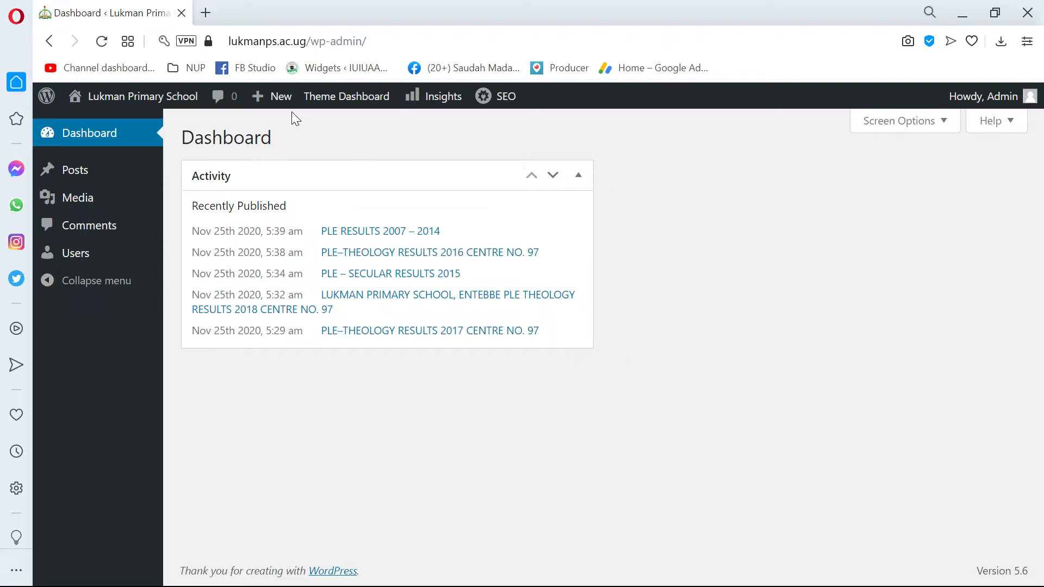
Toggle the Dashboard's Screen Options open and closed, then go to the Media Library
mouse_move(105, 103)
click(886, 128)
click(892, 243)
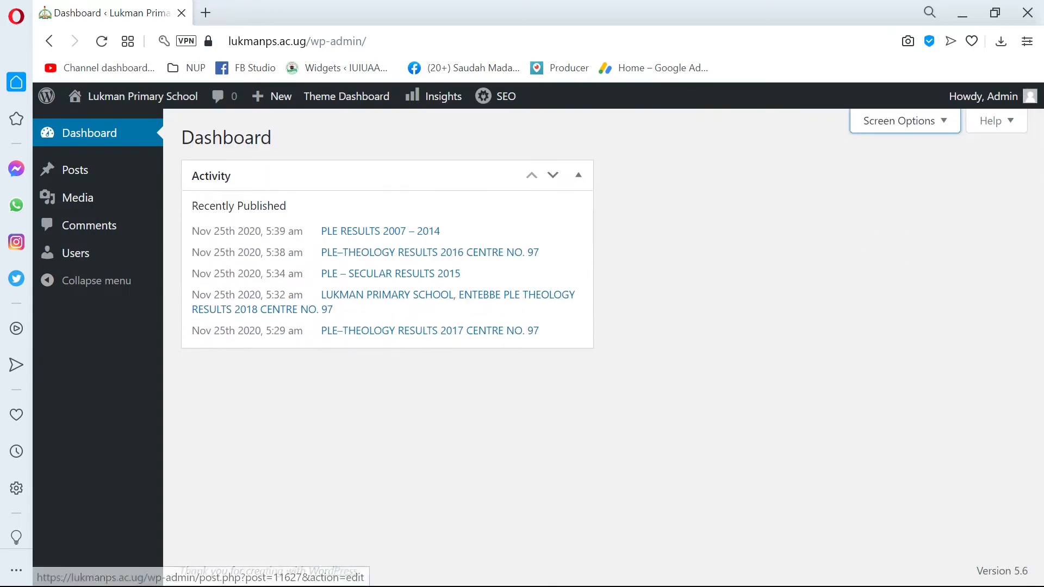
mouse_move(70, 179)
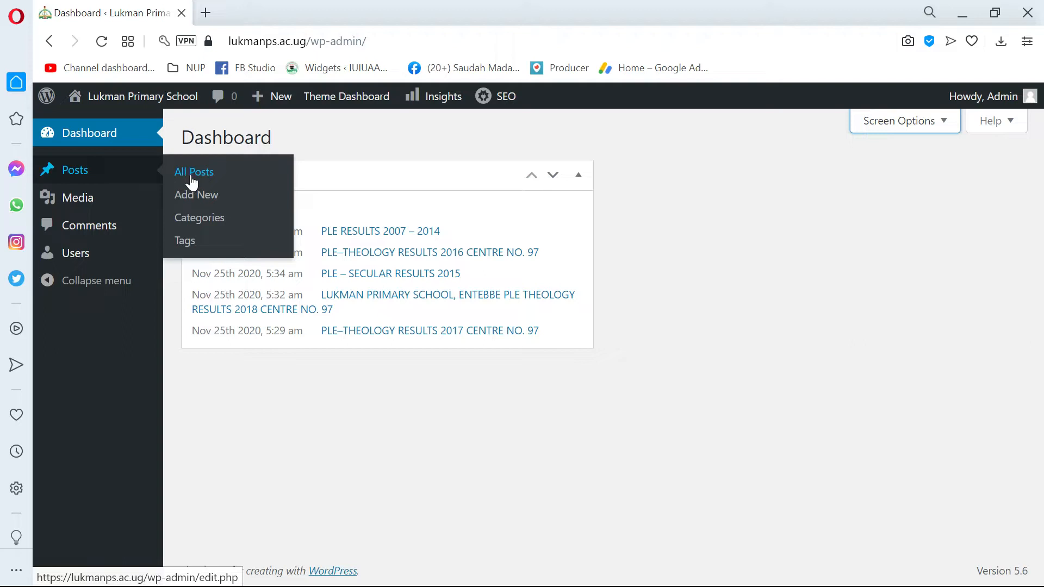
mouse_move(140, 202)
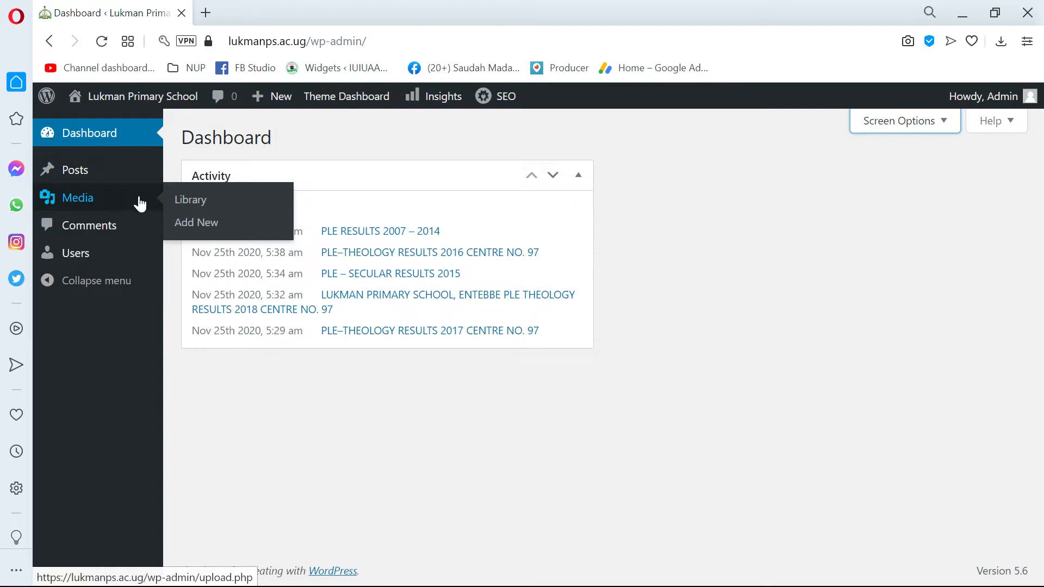
click(81, 203)
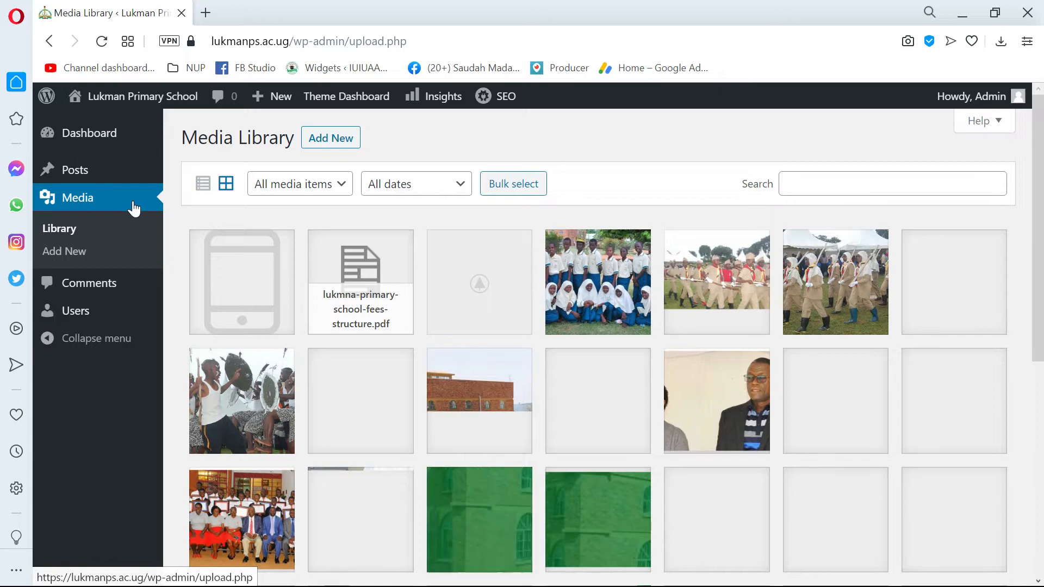
Scroll through the Media Library's photos and fees PDF, then go to the Comments page
scroll(133, 209, down, 12)
scroll(134, 208, down, 8)
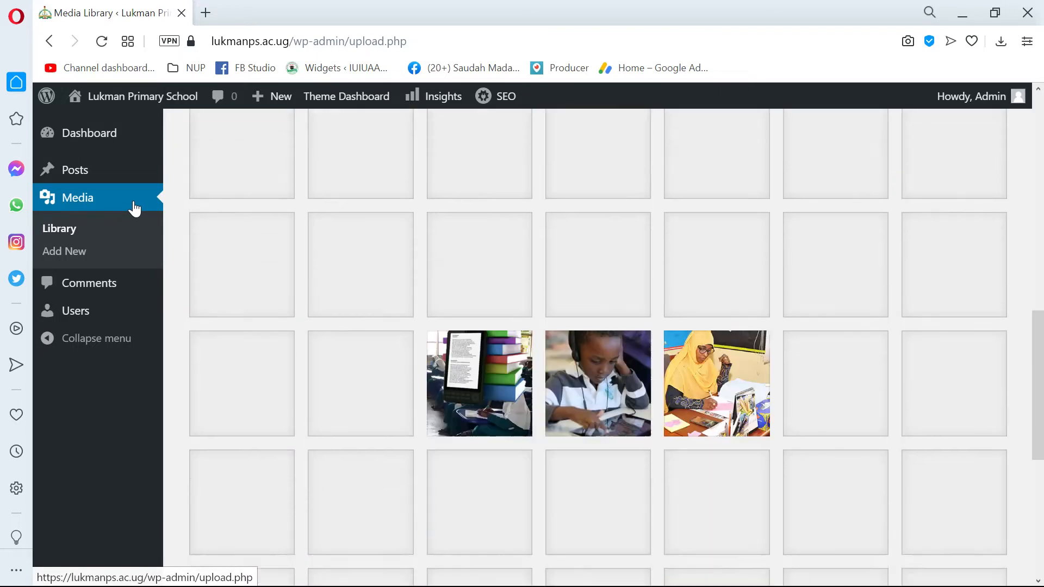
scroll(133, 209, up, 12)
scroll(513, 280, up, 6)
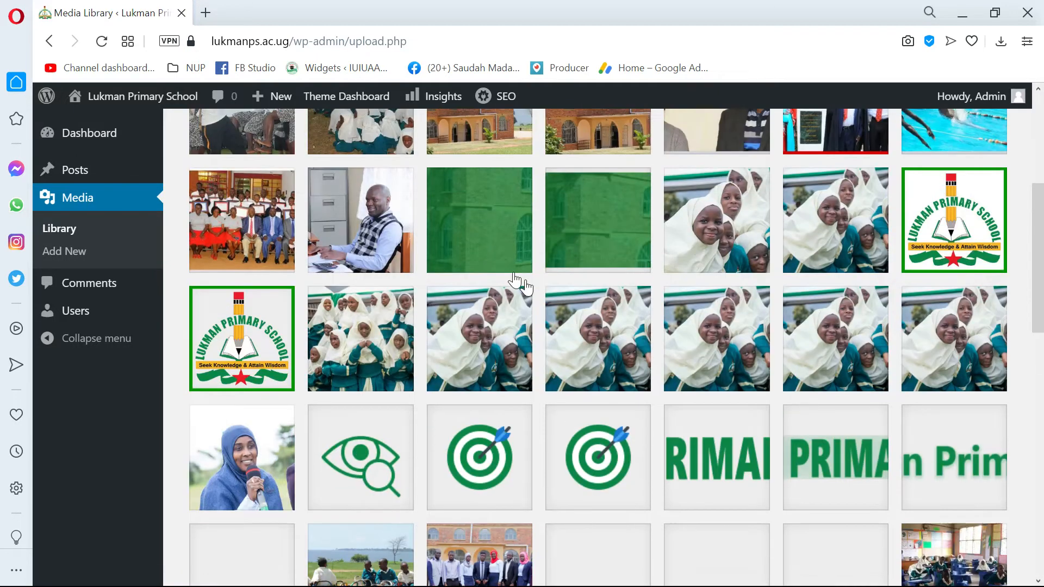
scroll(531, 345, down, 12)
scroll(530, 350, down, 10)
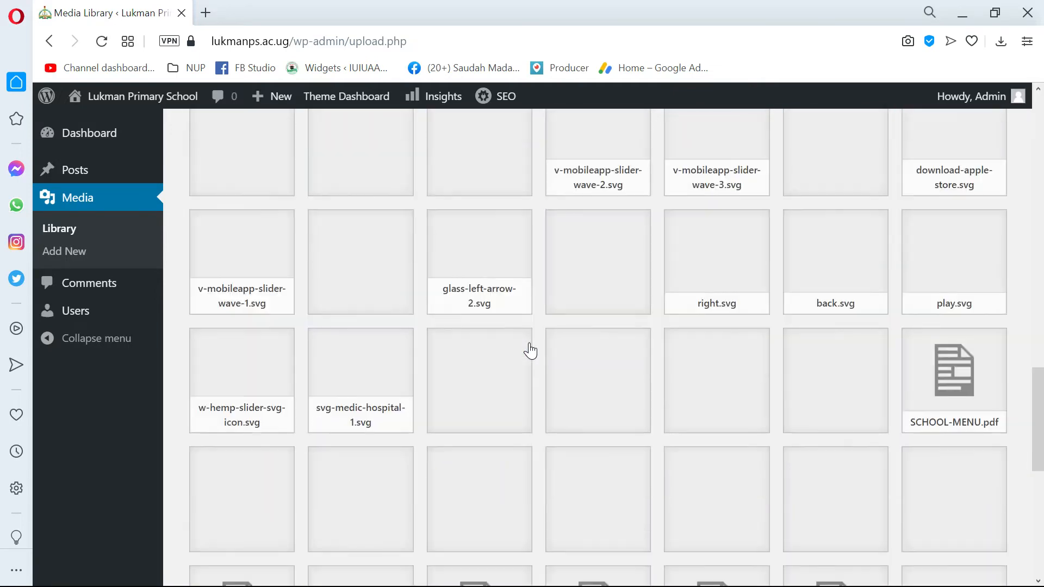
scroll(536, 344, up, 10)
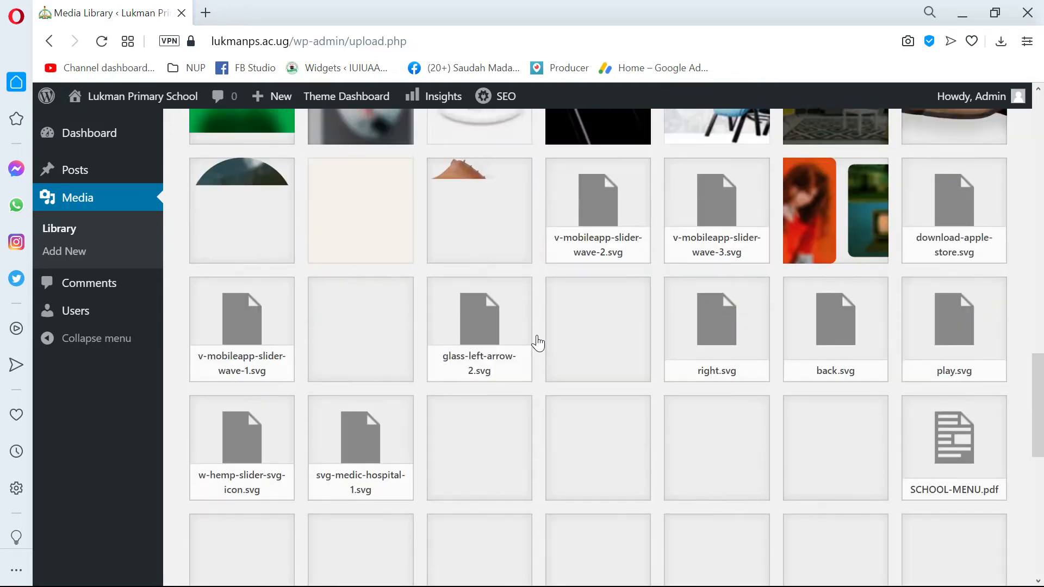
scroll(518, 350, up, 12)
scroll(519, 350, down, 10)
scroll(519, 349, down, 5)
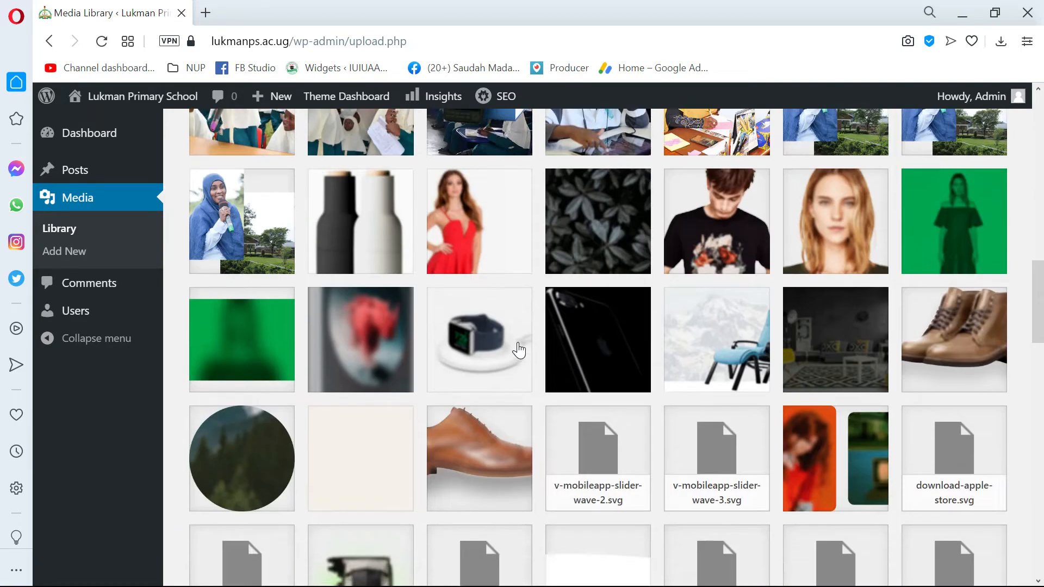
scroll(520, 350, up, 3)
scroll(519, 351, down, 10)
scroll(519, 351, down, 20)
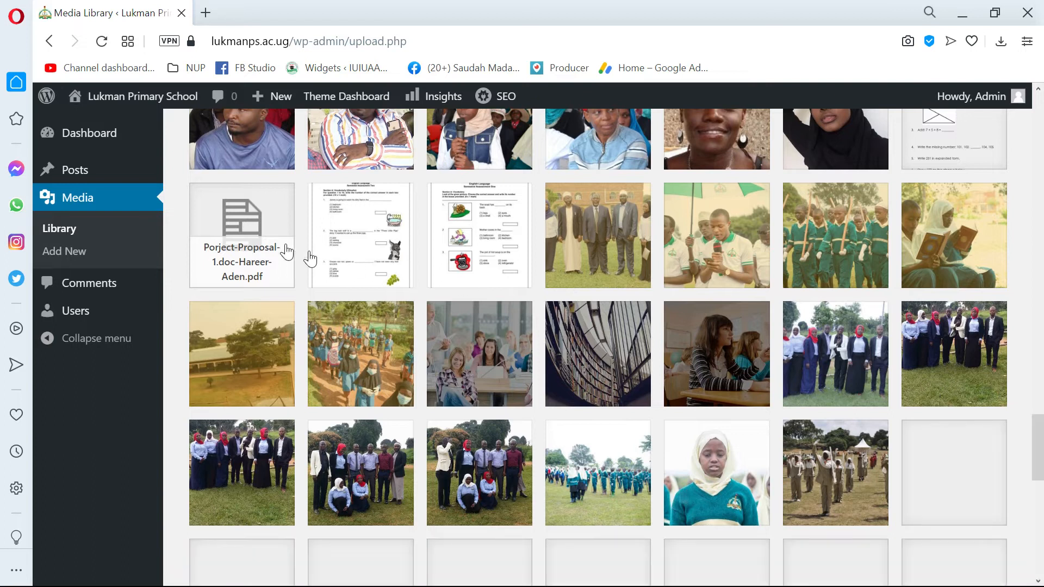
click(91, 289)
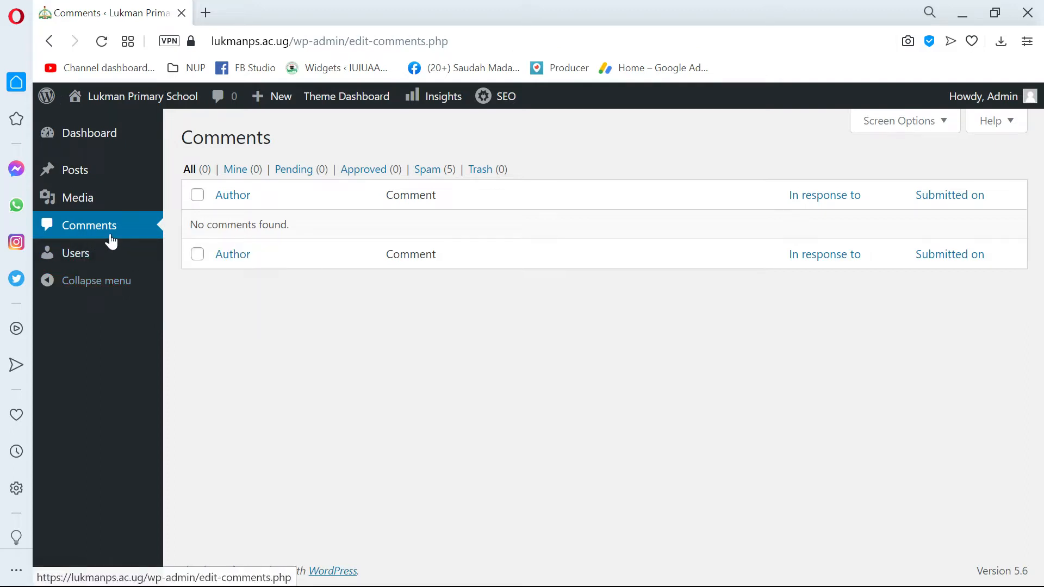
Browse the 23-user list, then go to the admin's Profile page
click(83, 260)
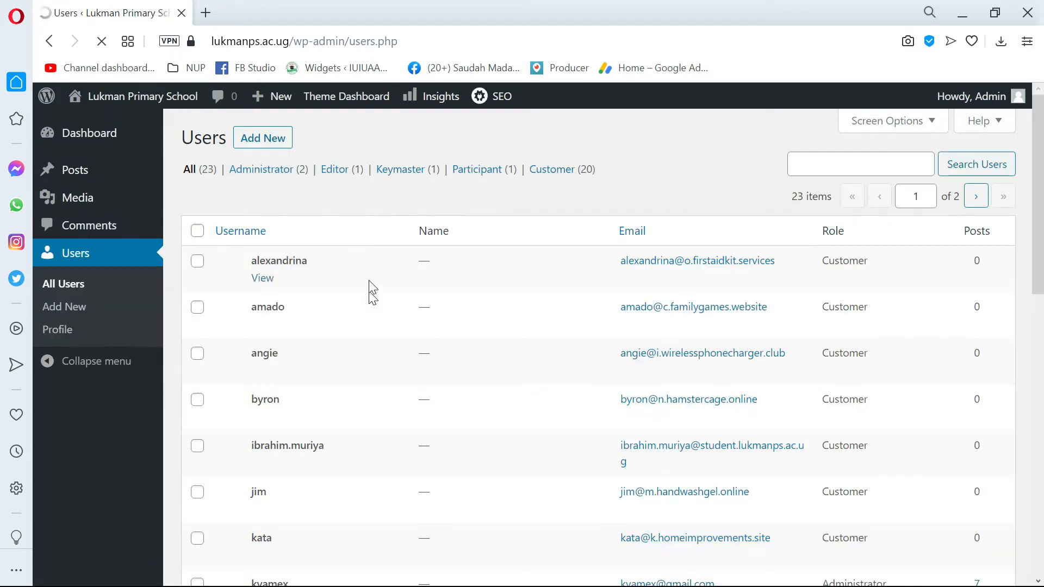
scroll(370, 331, down, 9)
scroll(373, 301, up, 9)
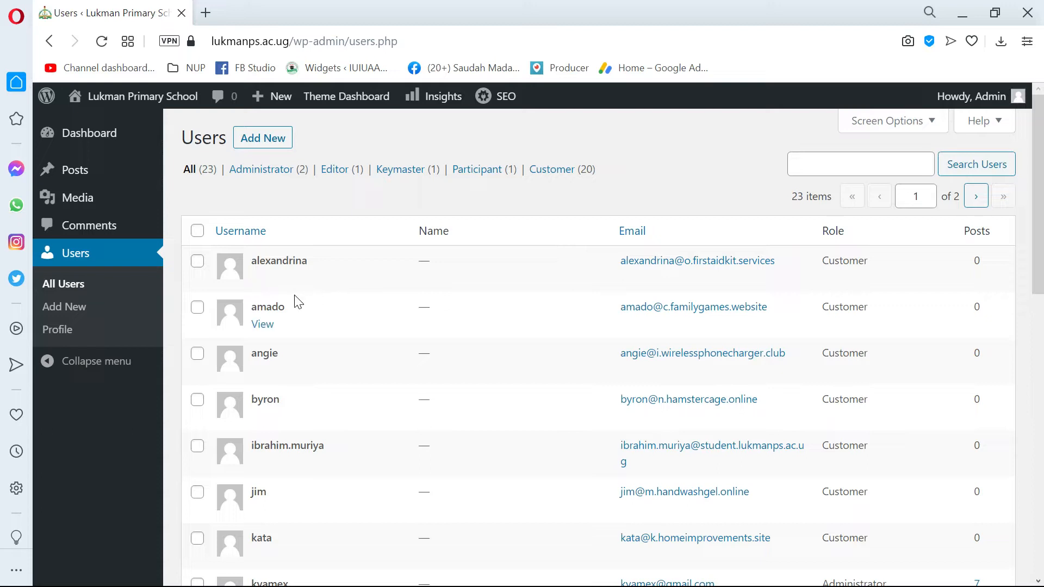
click(74, 330)
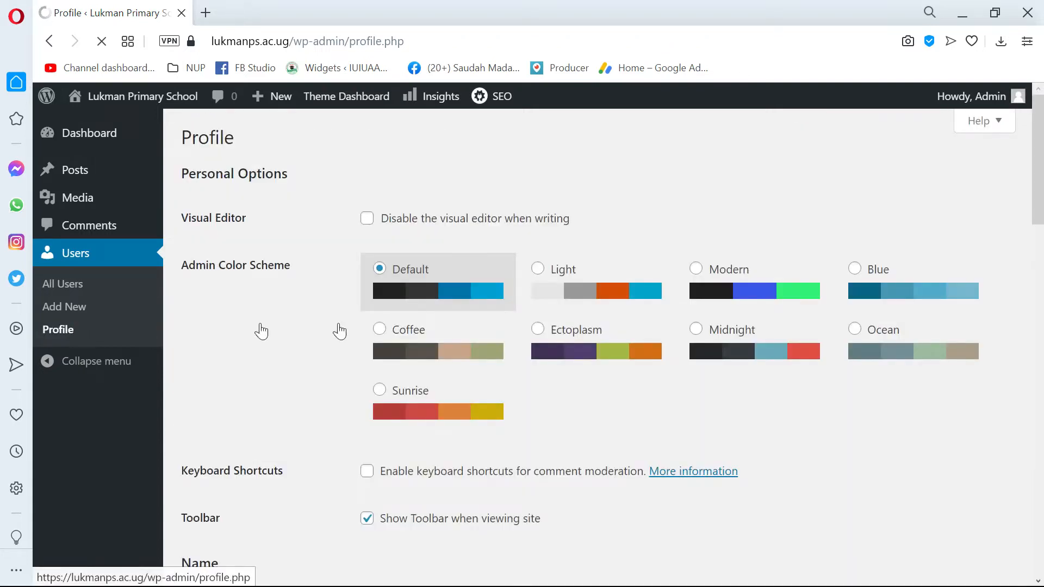
Scroll the profile settings, select the Nickname value, and follow the Gravatar profile-picture link
scroll(445, 309, down, 5)
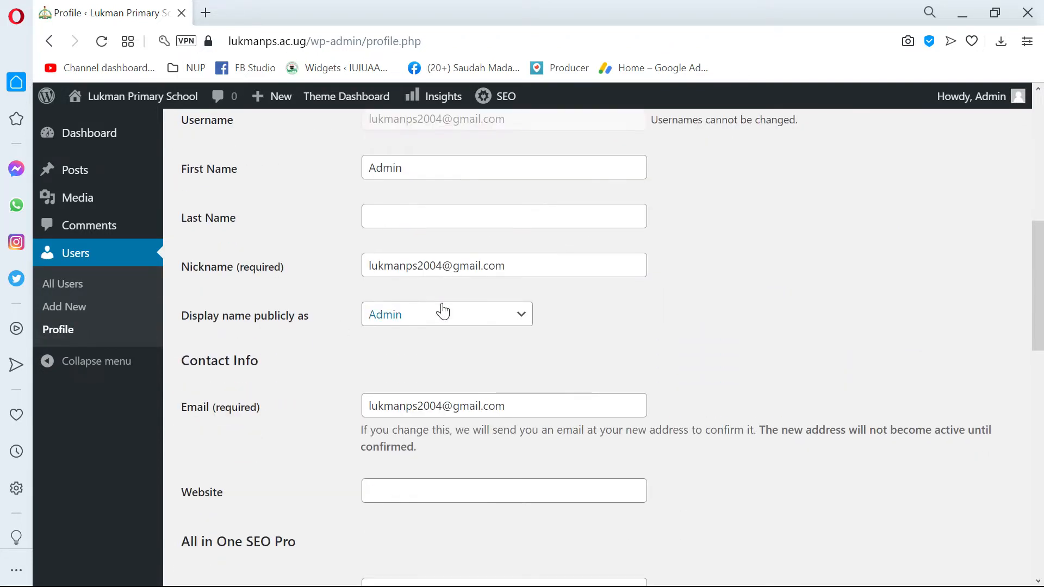
scroll(441, 308, down, 5)
scroll(442, 306, up, 7)
triple_click(521, 430)
scroll(694, 303, down, 4)
scroll(691, 297, down, 2)
scroll(691, 297, up, 2)
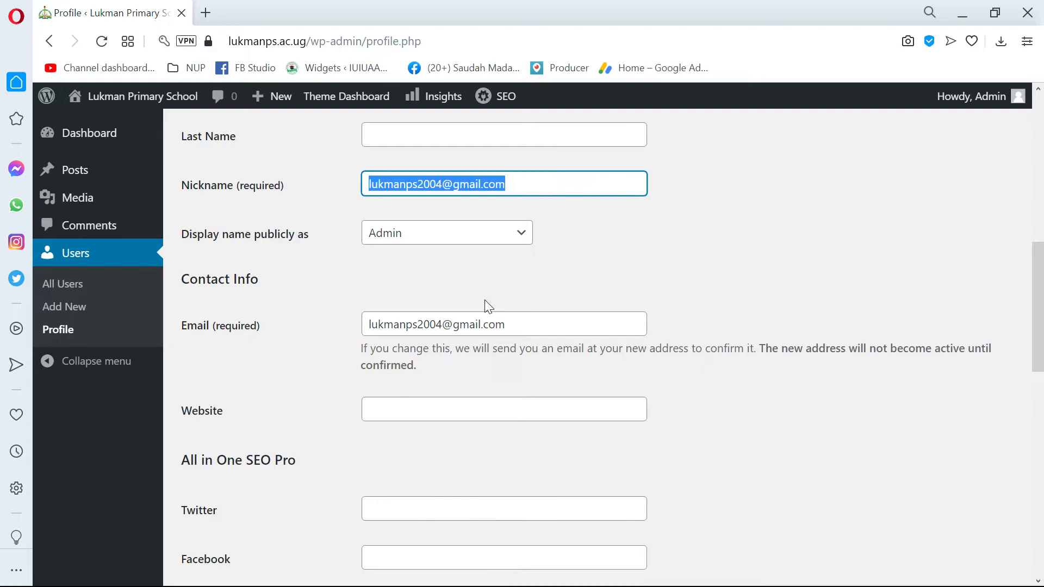
scroll(463, 289, down, 2)
scroll(483, 305, down, 8)
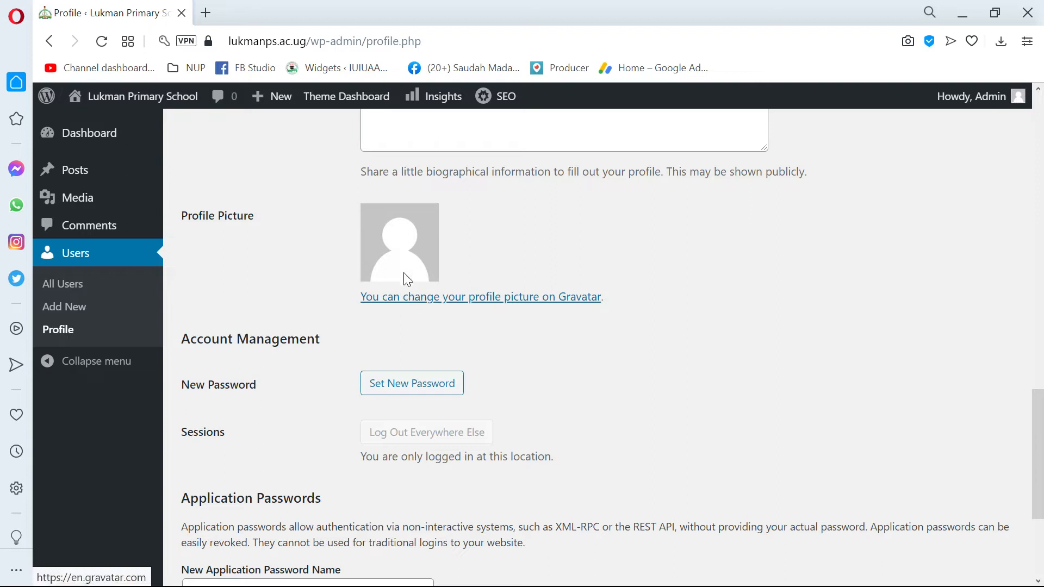
click(418, 303)
scroll(422, 280, up, 2)
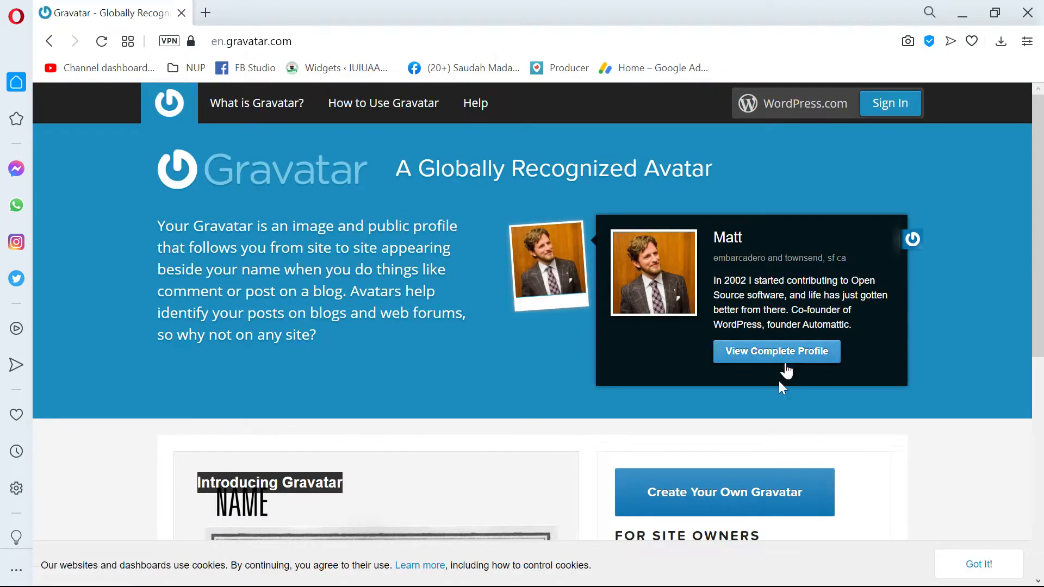
scroll(783, 368, down, 2)
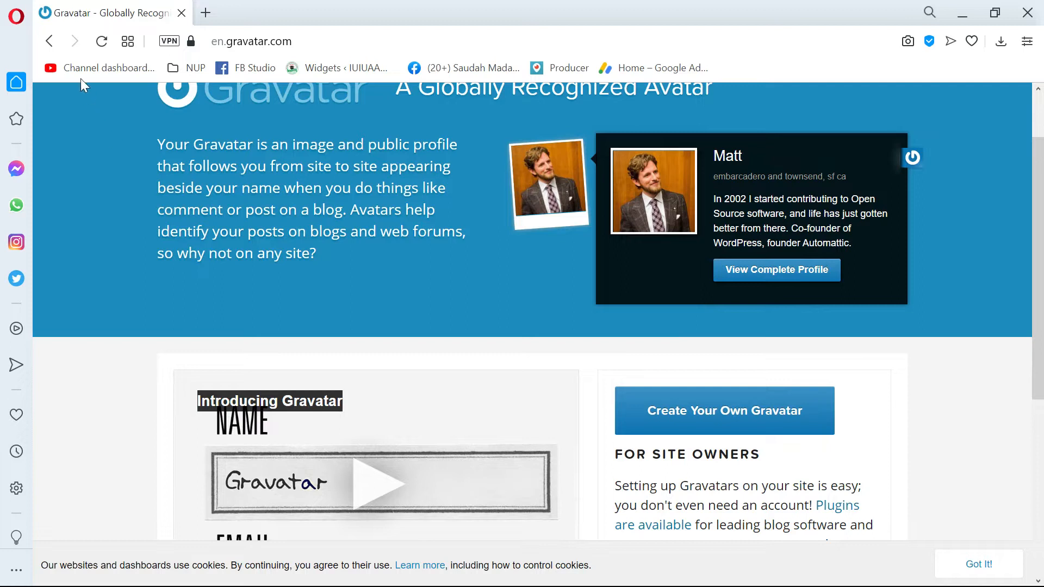
click(49, 41)
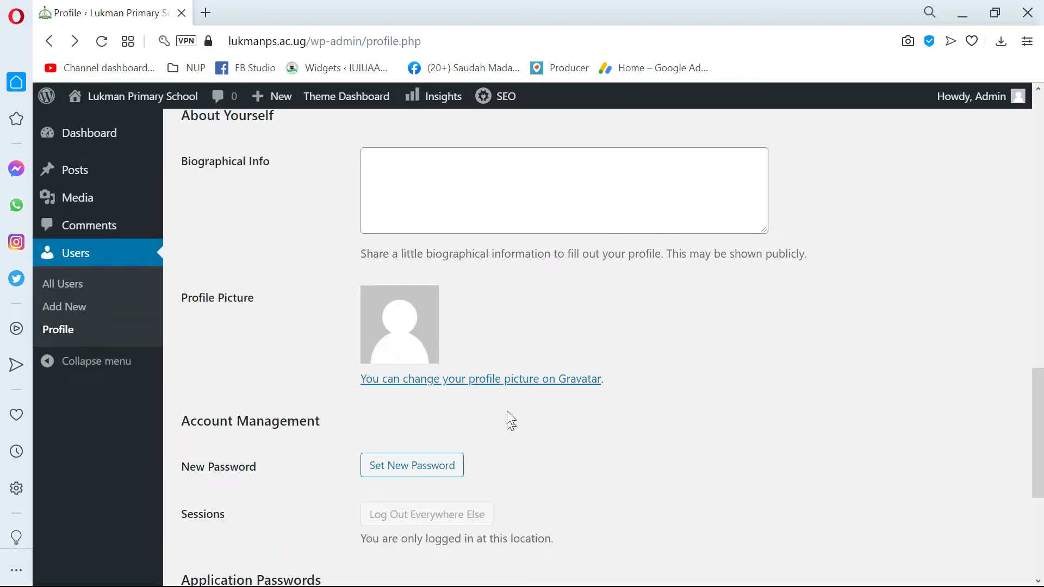
Review the profile's Admin name settings, then visit the Lukman Primary School public site
scroll(299, 357, down, 5)
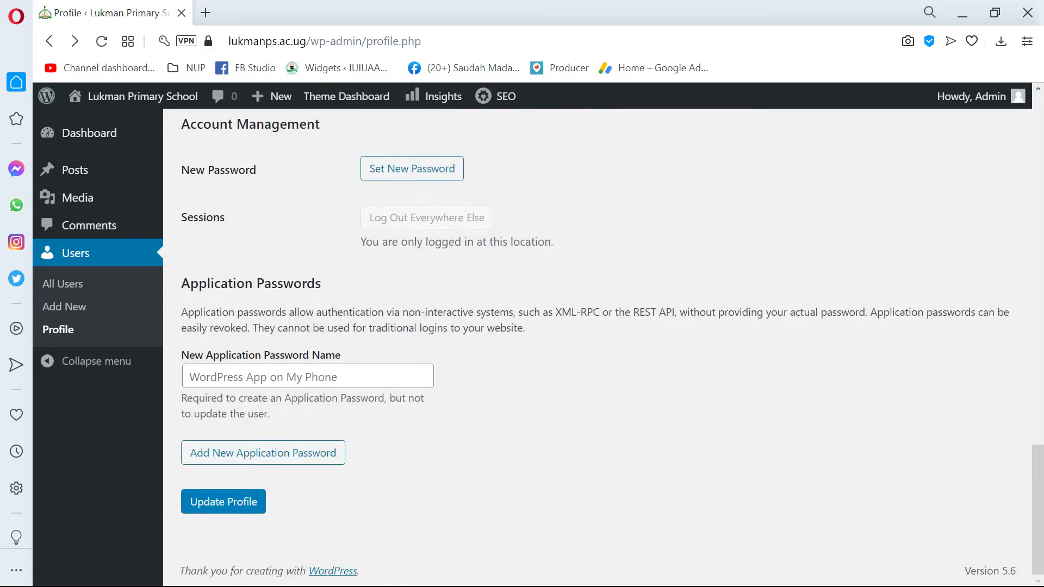
scroll(326, 326, up, 3)
scroll(326, 326, down, 3)
scroll(240, 411, up, 10)
scroll(215, 387, up, 2)
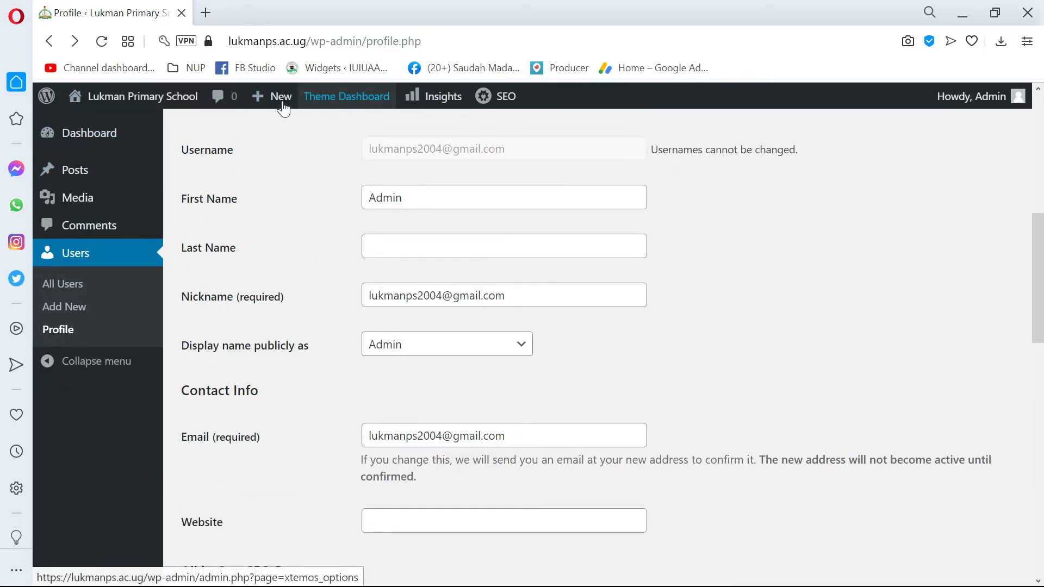
scroll(244, 234, up, 2)
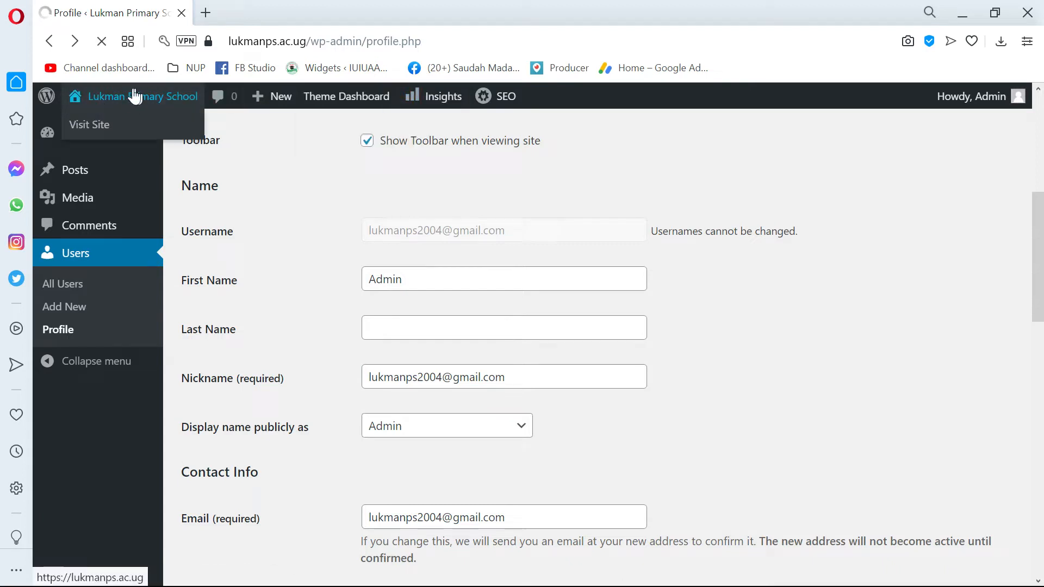
click(114, 102)
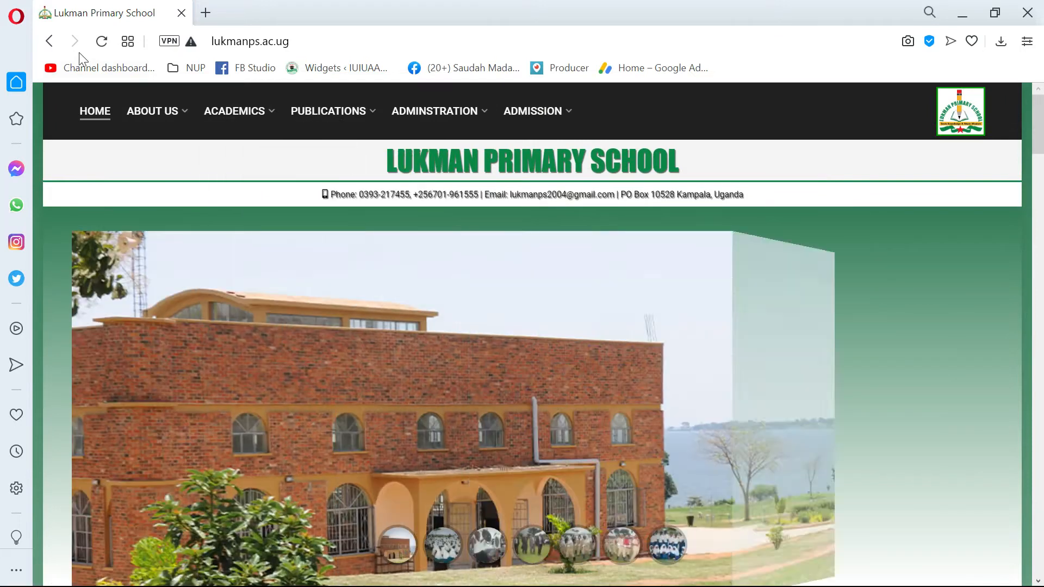
Return to the admin Dashboard by appending /wp to lukmanps.ac.ug in the address bar
click(318, 44)
click(343, 44)
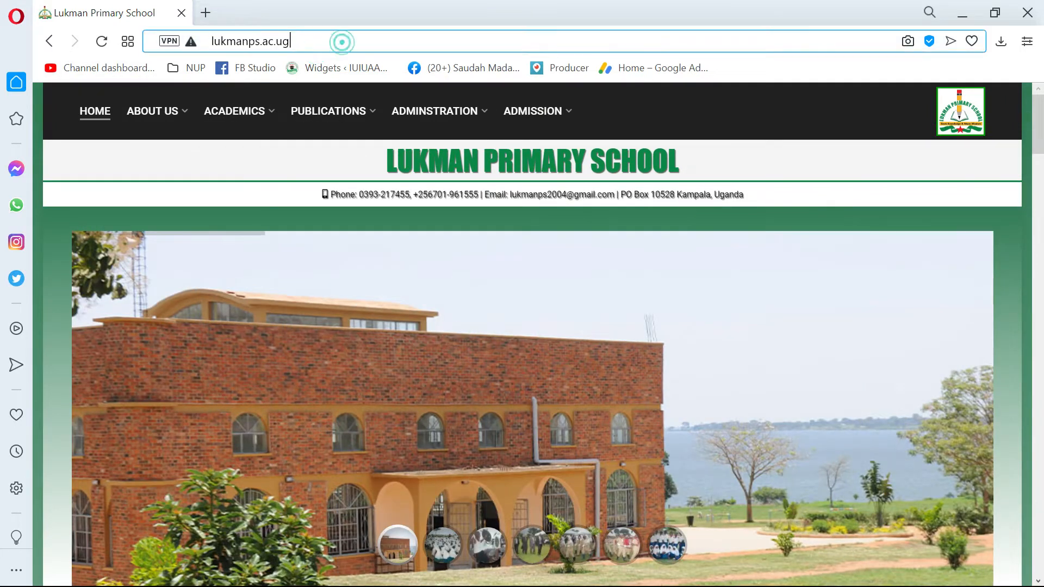
text(/wp)
key(Return)
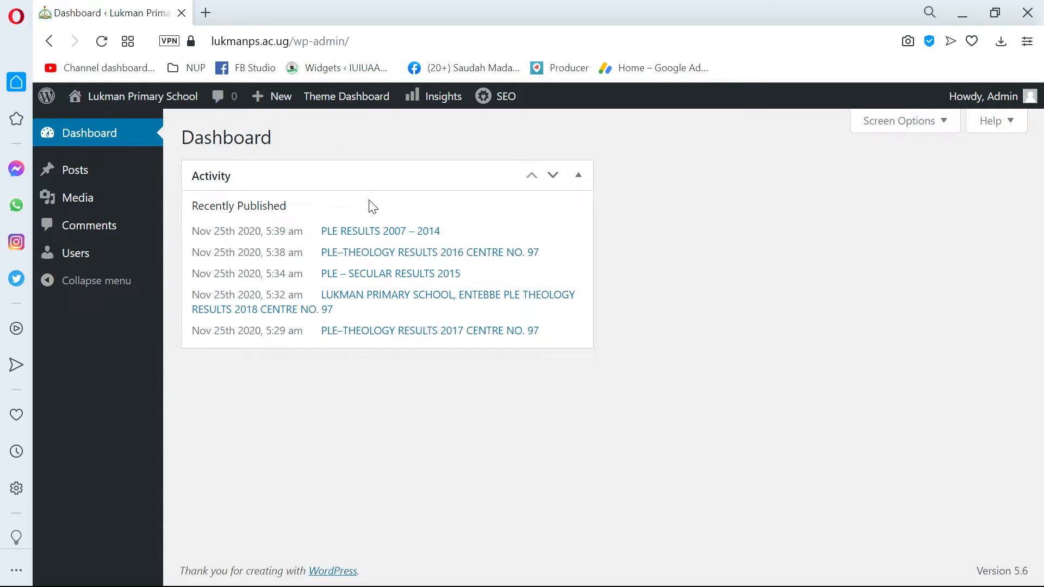
mouse_move(85, 258)
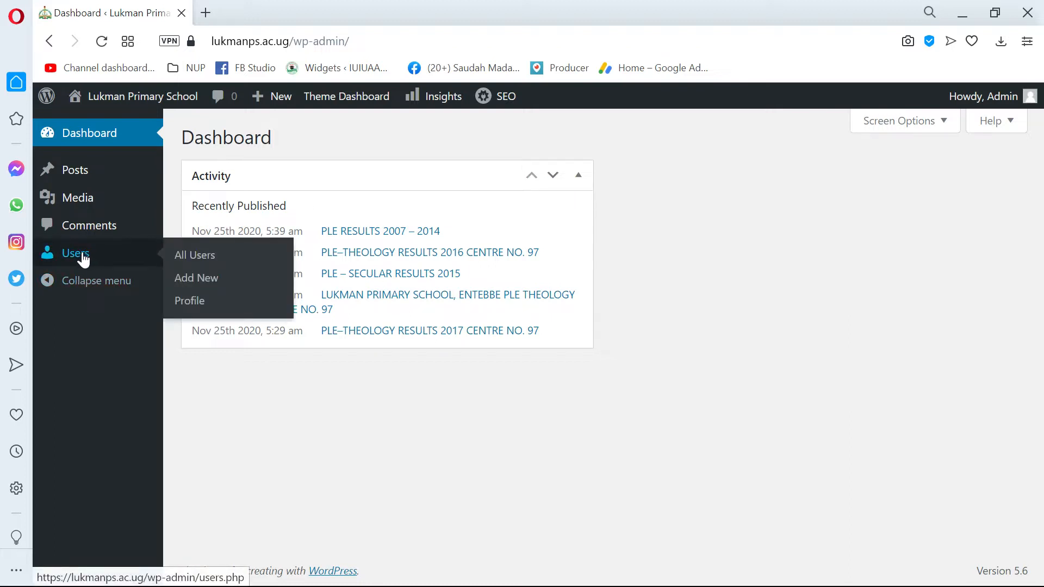
Open the Add New User form and try the username, email and first-name fields
click(82, 267)
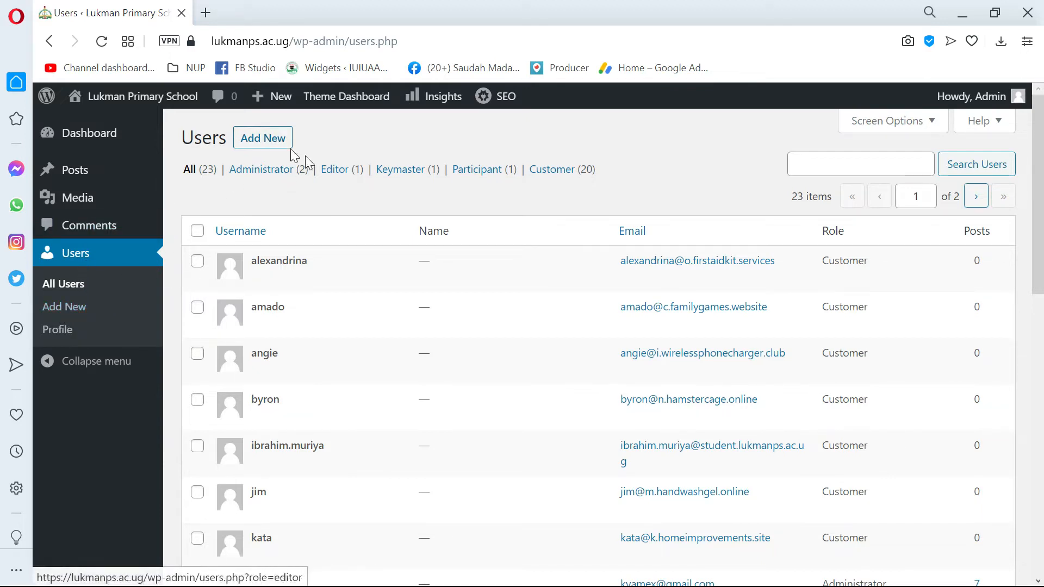
click(273, 140)
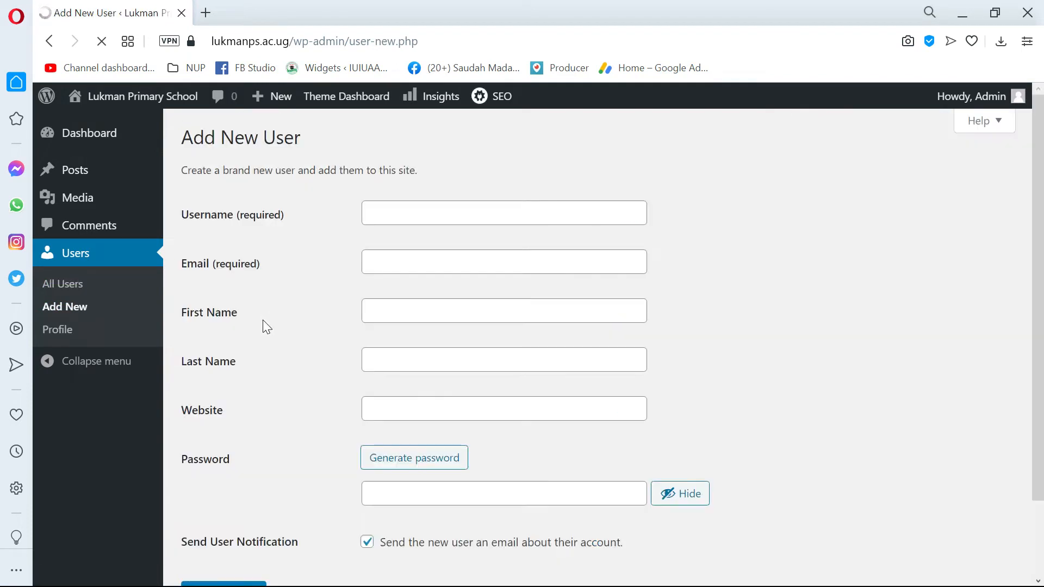
scroll(261, 330, down, 3)
scroll(299, 378, up, 3)
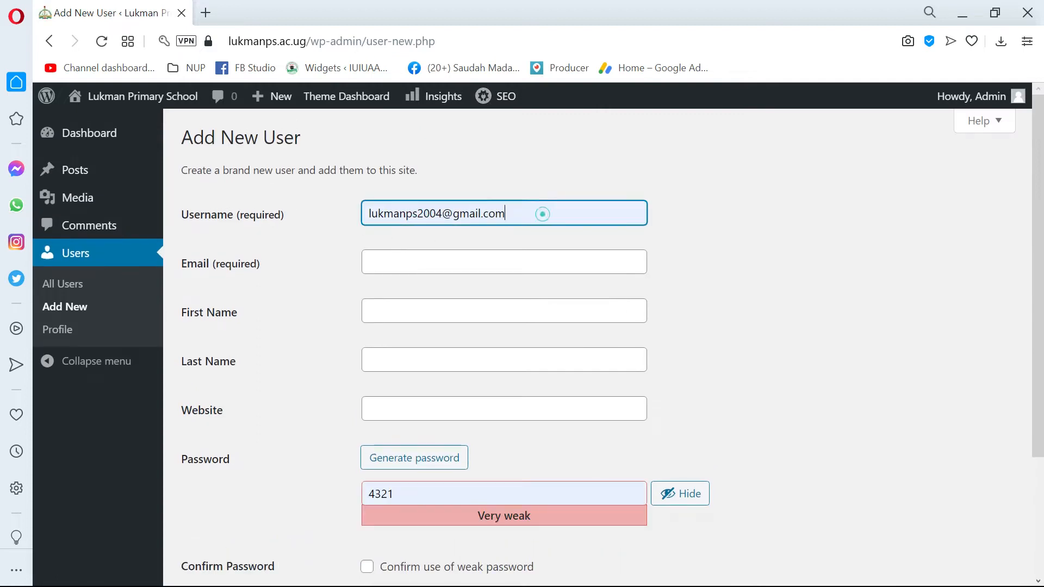
click(543, 213)
drag(559, 212, 286, 217)
click(289, 316)
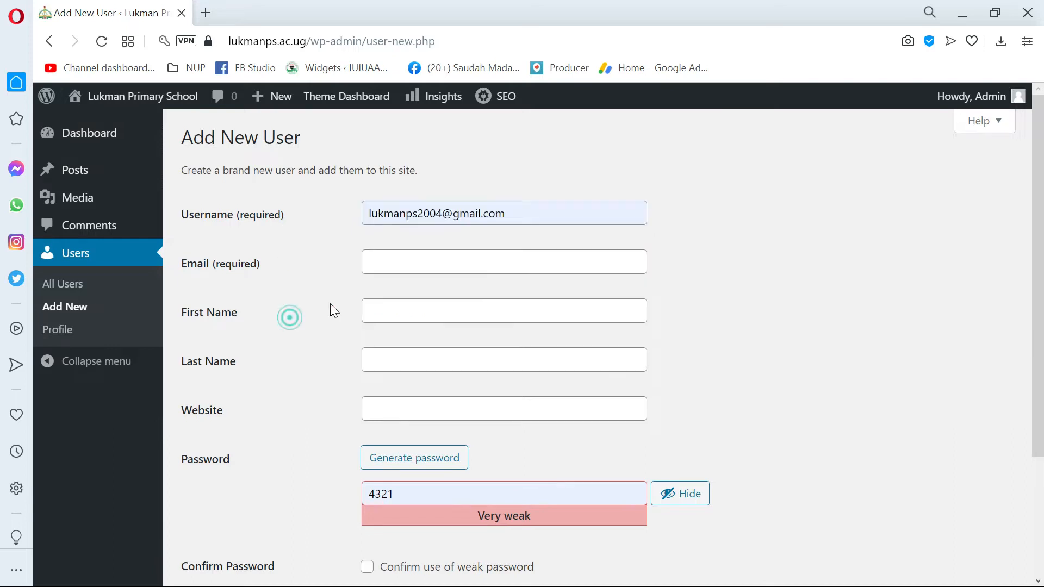
click(451, 260)
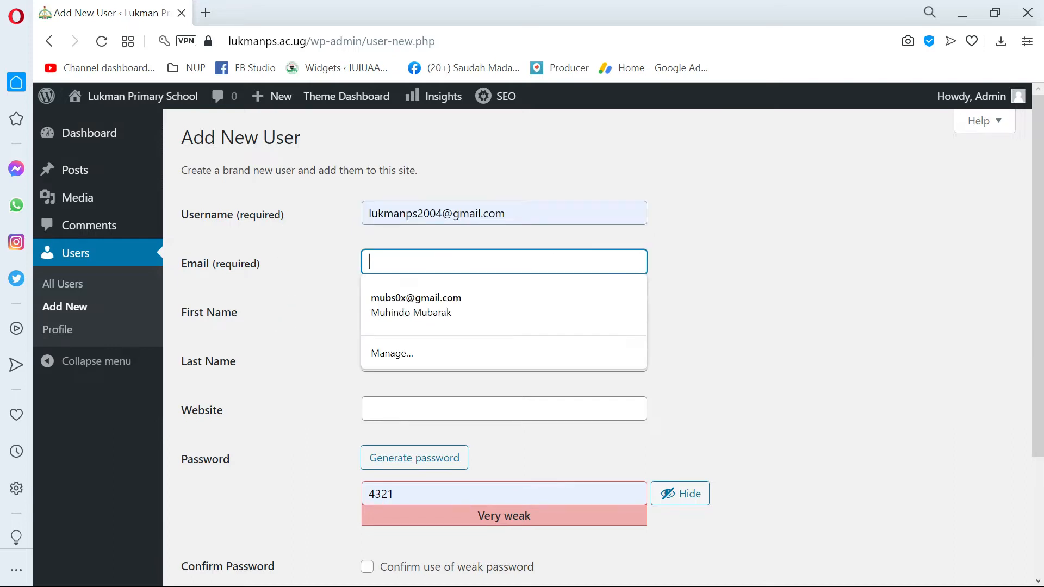
click(468, 215)
click(295, 260)
click(408, 265)
click(302, 278)
click(401, 307)
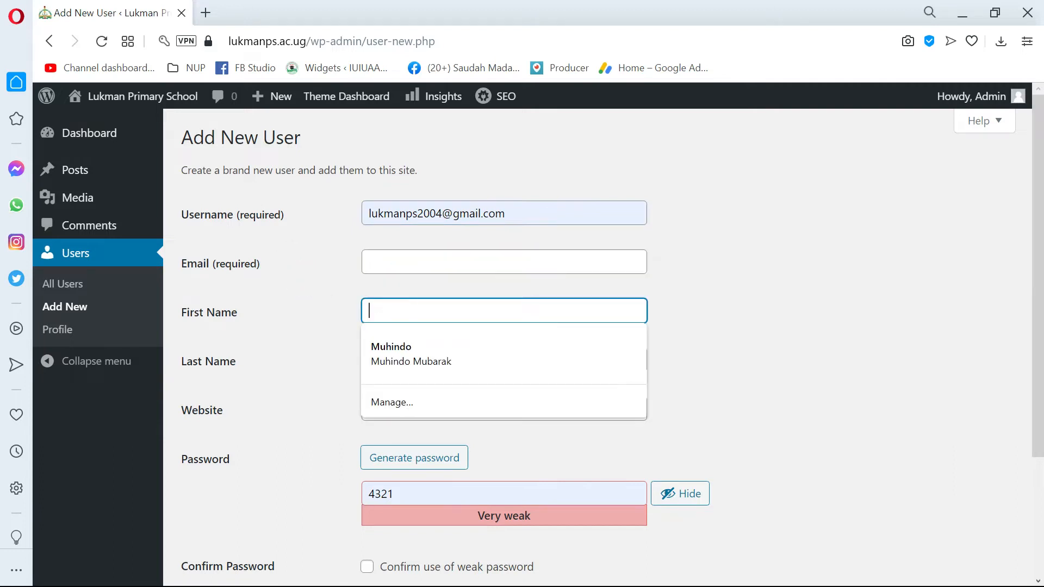
key(Escape)
Replace the generated password with a short weak one and confirm using a weak password
scroll(423, 348, down, 2)
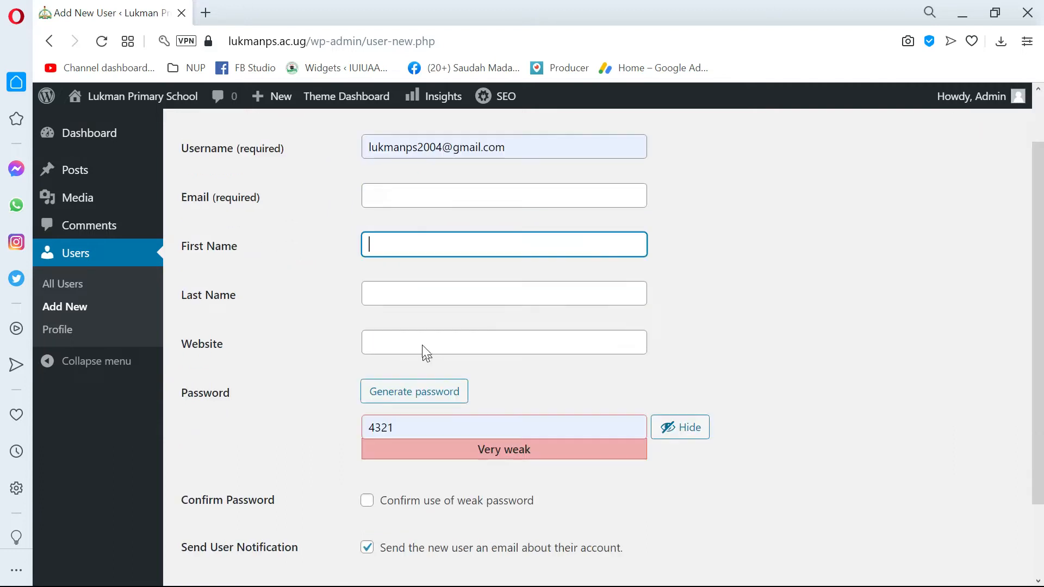
click(403, 377)
triple_click(562, 413)
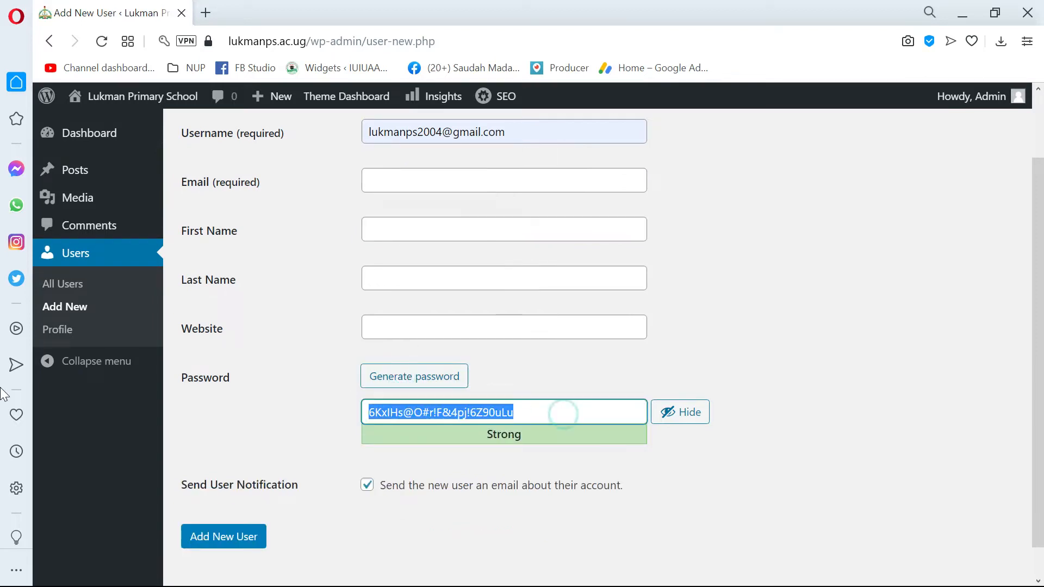
key(BackSpace)
click(350, 419)
click(401, 406)
click(324, 417)
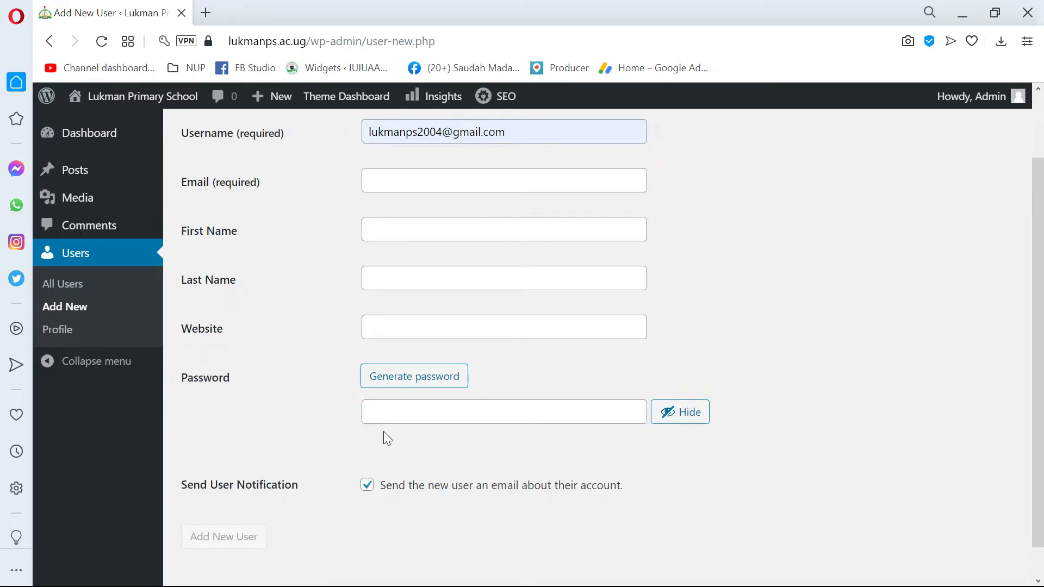
click(382, 413)
text(222)
click(332, 422)
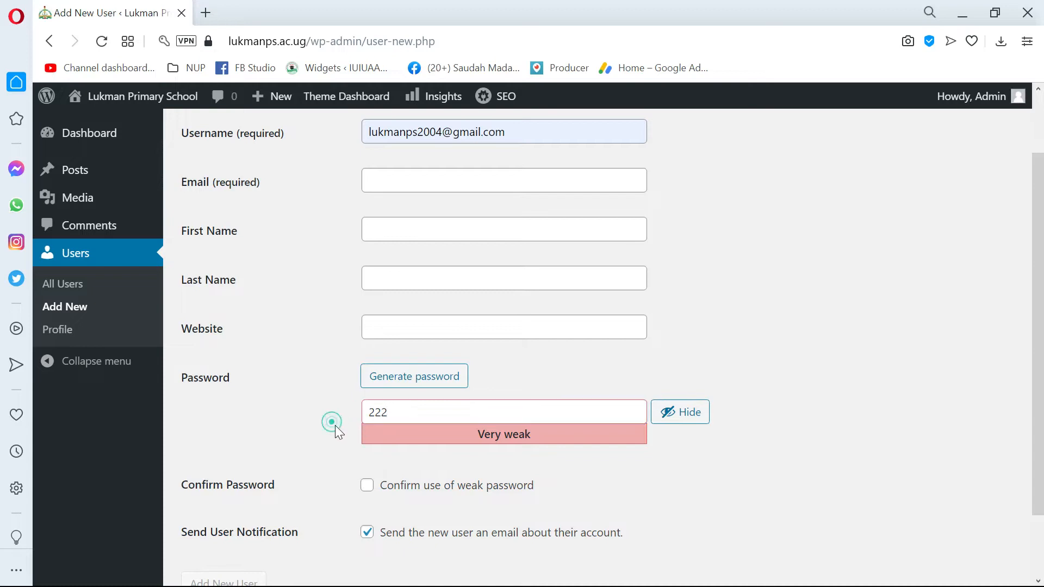
click(367, 486)
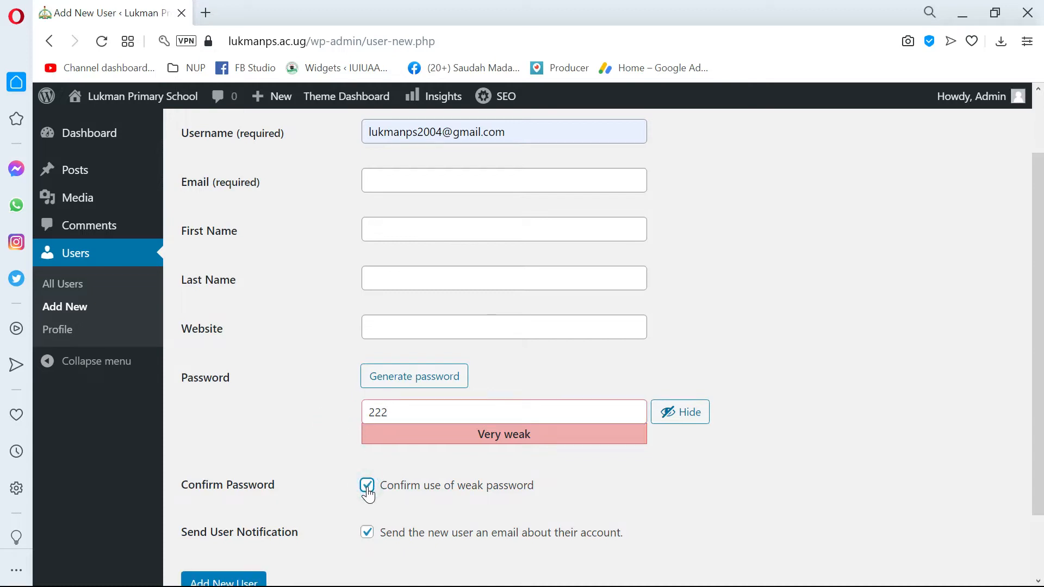
Abandon the unsaved new-user form by going to Users and choosing Leave
scroll(371, 490, up, 2)
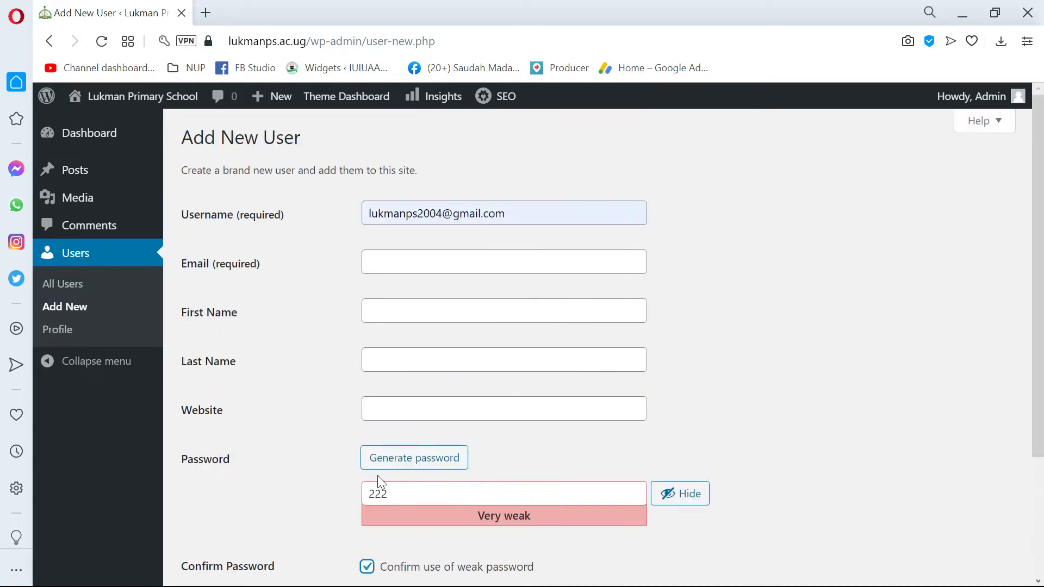
drag(508, 213, 312, 214)
scroll(364, 466, down, 3)
drag(403, 330, 303, 344)
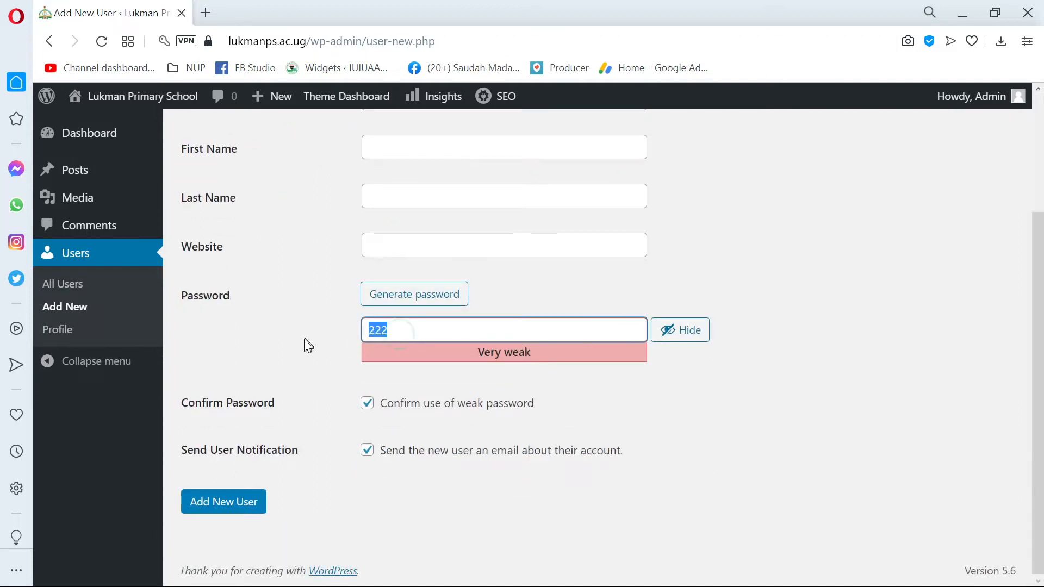
scroll(333, 352, up, 3)
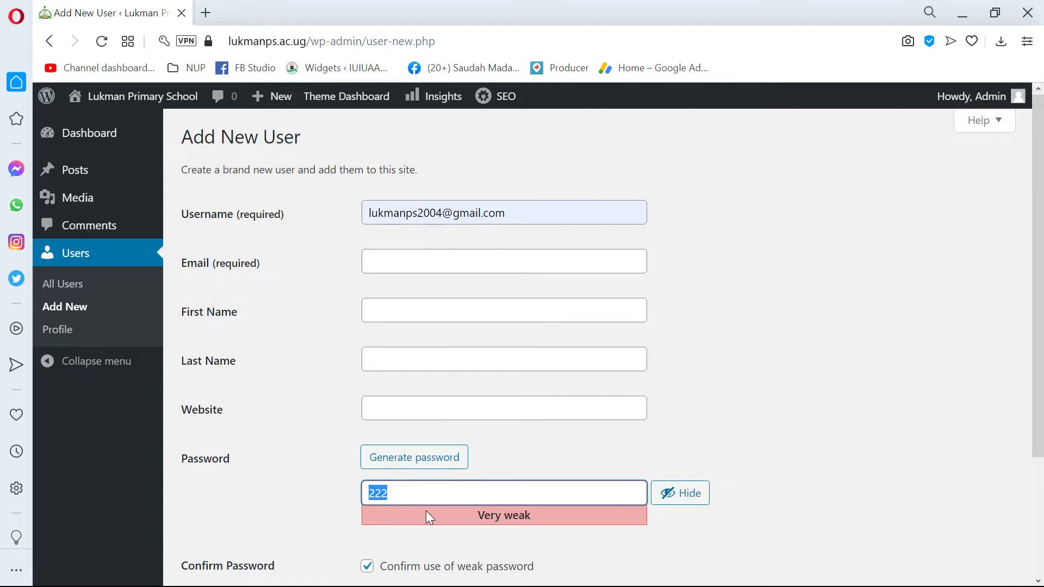
scroll(477, 459, down, 3)
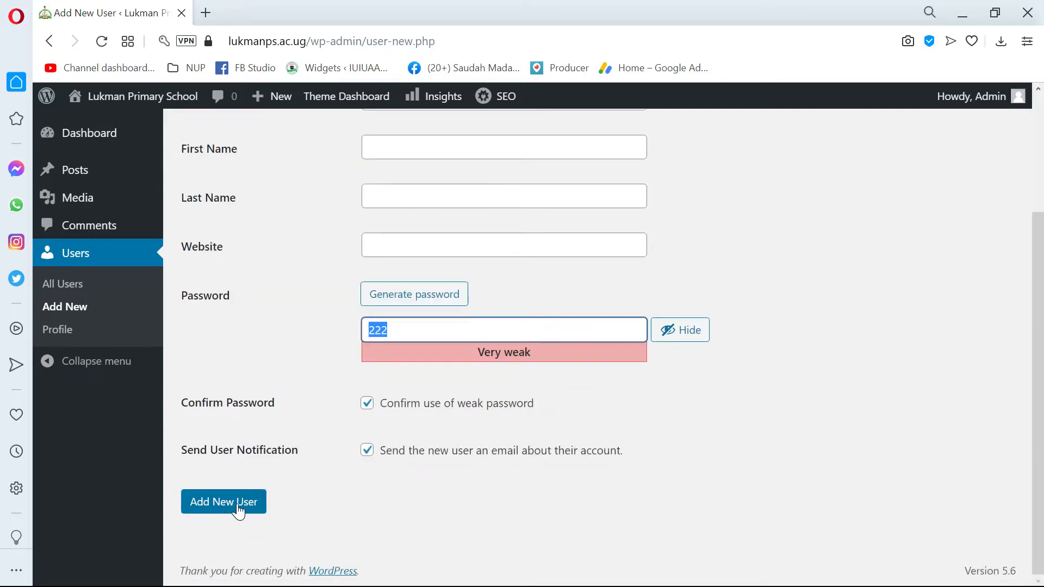
scroll(466, 310, up, 3)
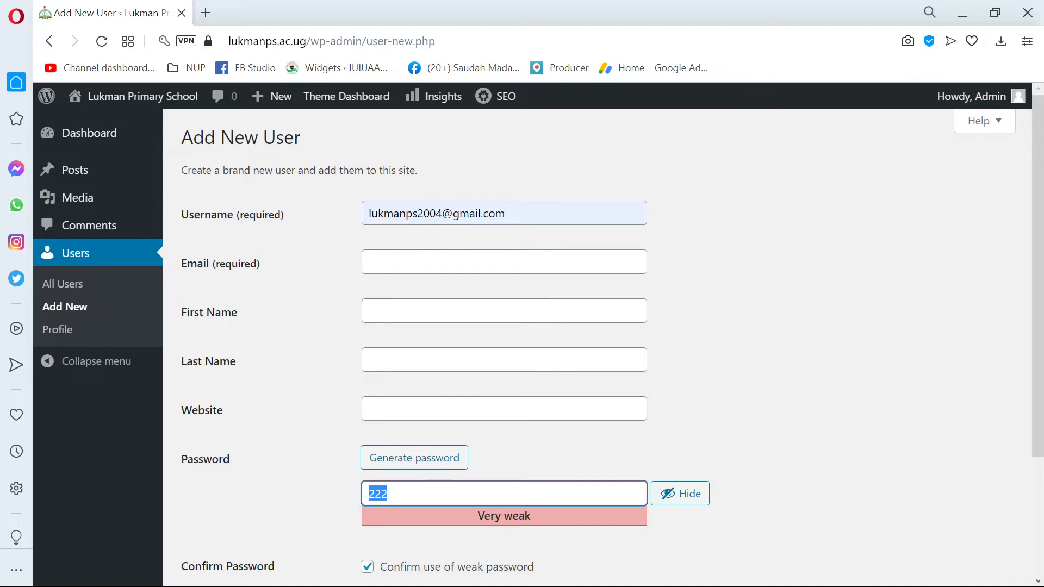
scroll(462, 426, down, 3)
scroll(443, 350, up, 3)
click(54, 258)
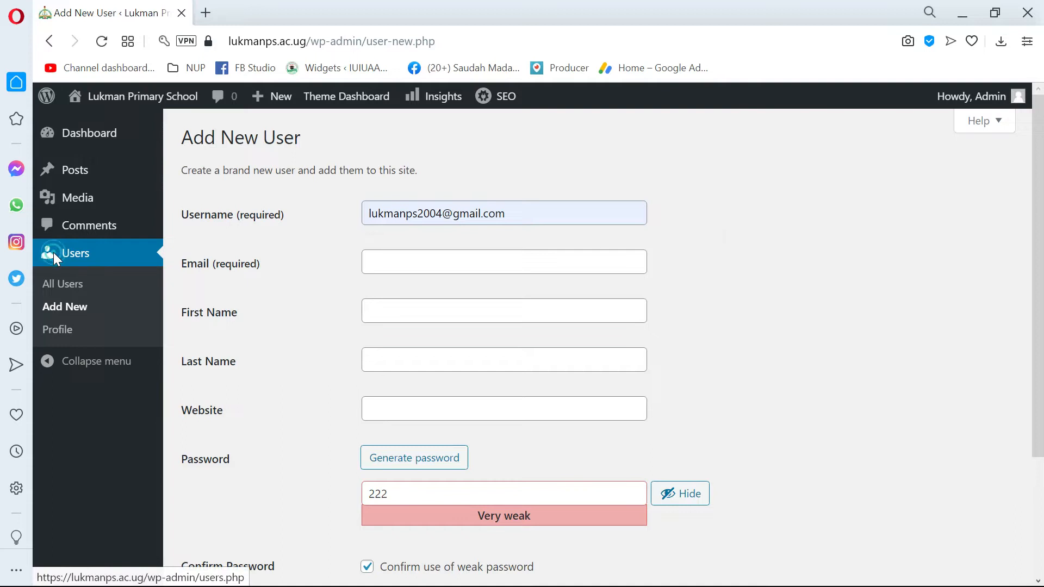
click(625, 336)
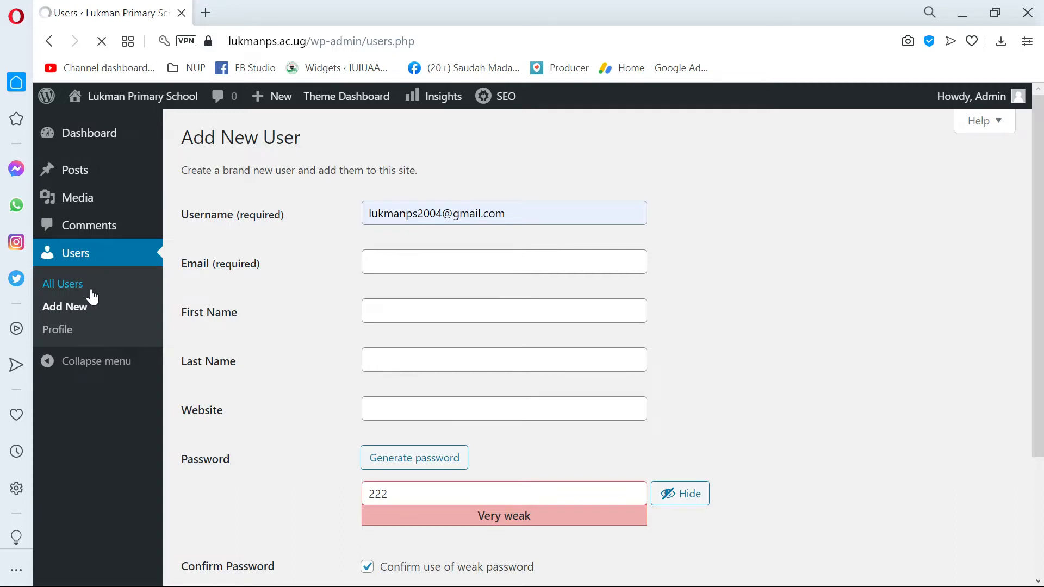
Tick the checkboxes of several individual users in the All Users list
scroll(322, 264, down, 1)
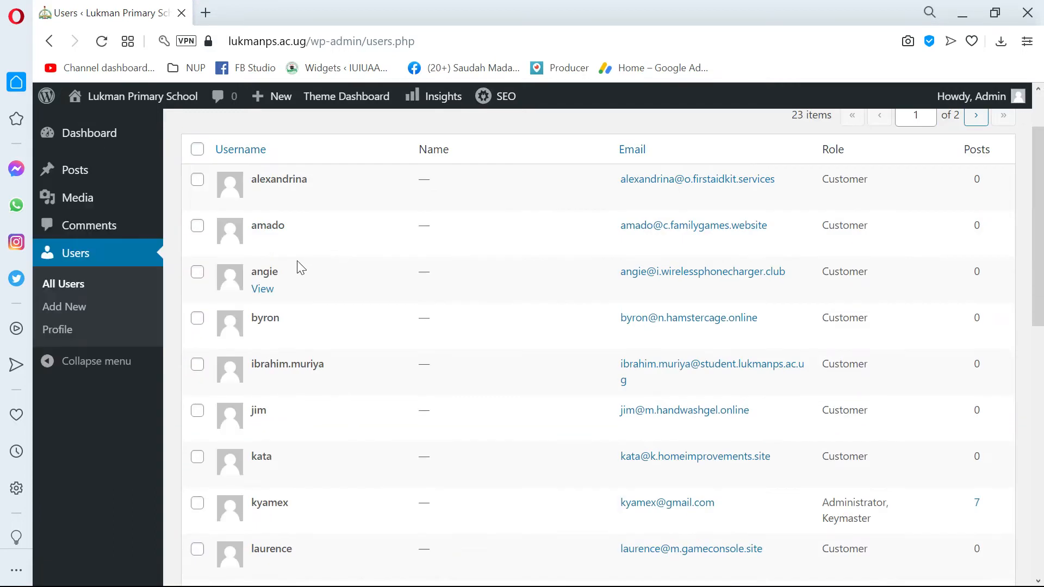
scroll(310, 259, down, 3)
scroll(310, 240, up, 5)
click(202, 261)
click(197, 307)
click(197, 354)
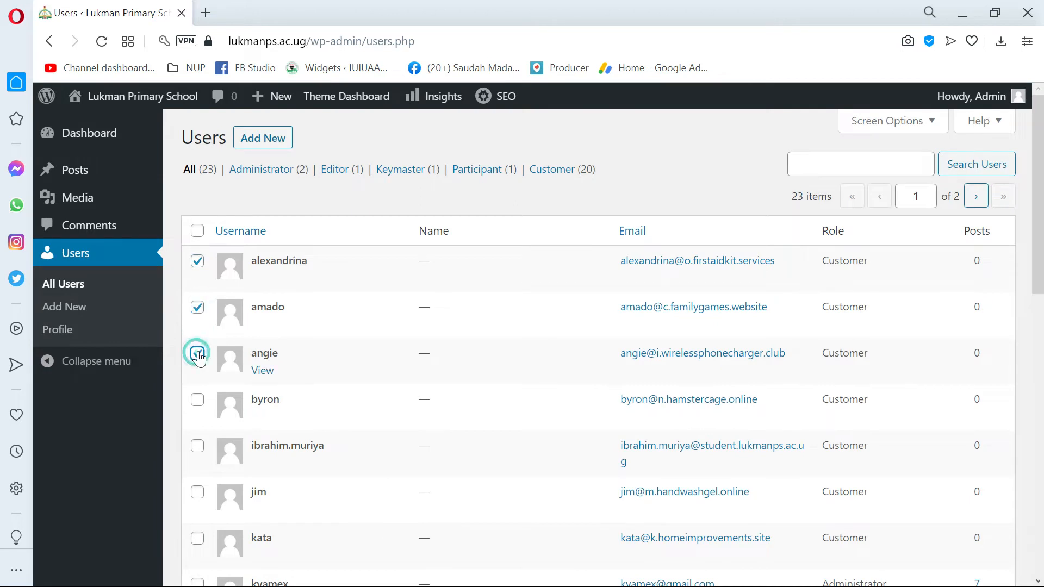
scroll(198, 354, down, 5)
scroll(206, 207, up, 1)
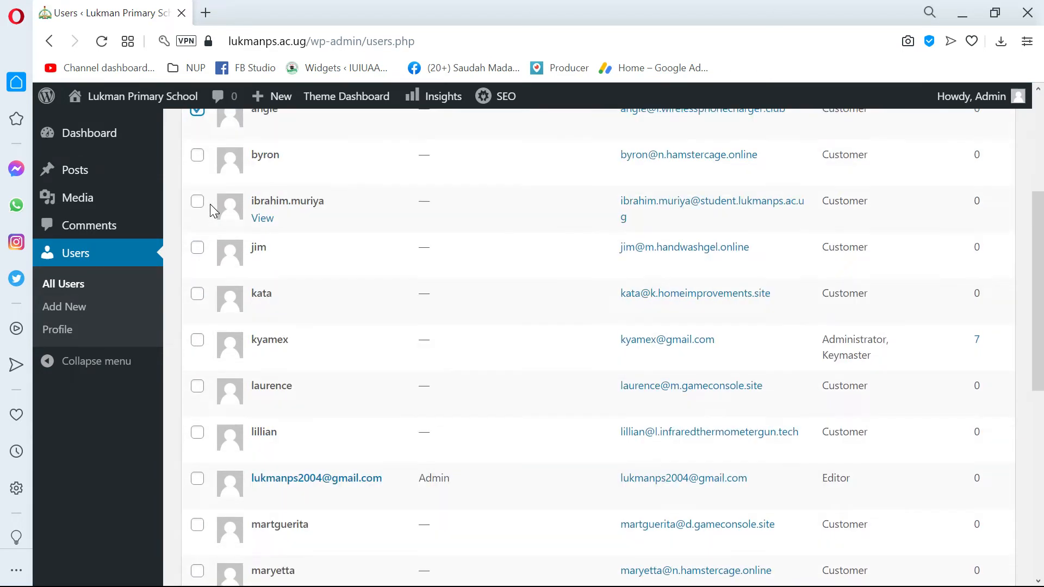
scroll(203, 237, up, 1)
click(197, 238)
click(197, 329)
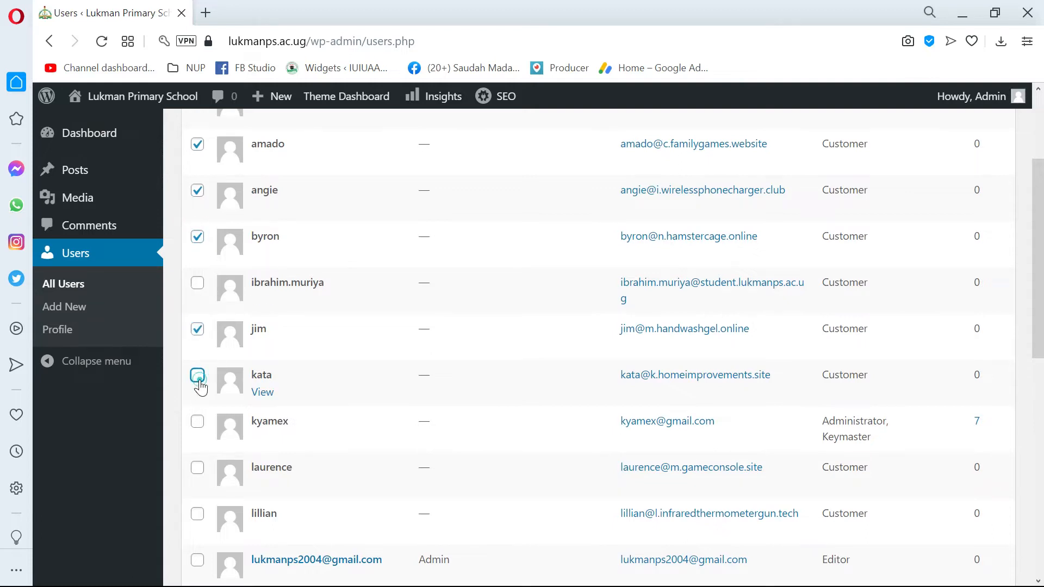
click(199, 384)
scroll(203, 390, down, 3)
click(198, 260)
click(198, 306)
click(198, 349)
scroll(200, 353, down, 3)
scroll(349, 239, up, 10)
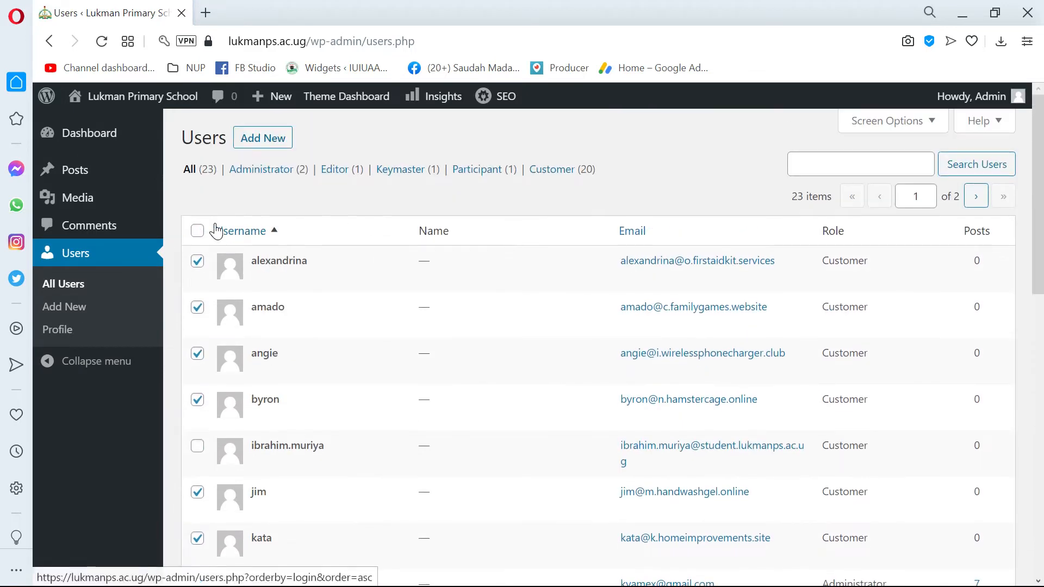
Select and clear all users with the header checkbox, leaving none ticked, then open Posts
click(198, 231)
click(198, 231)
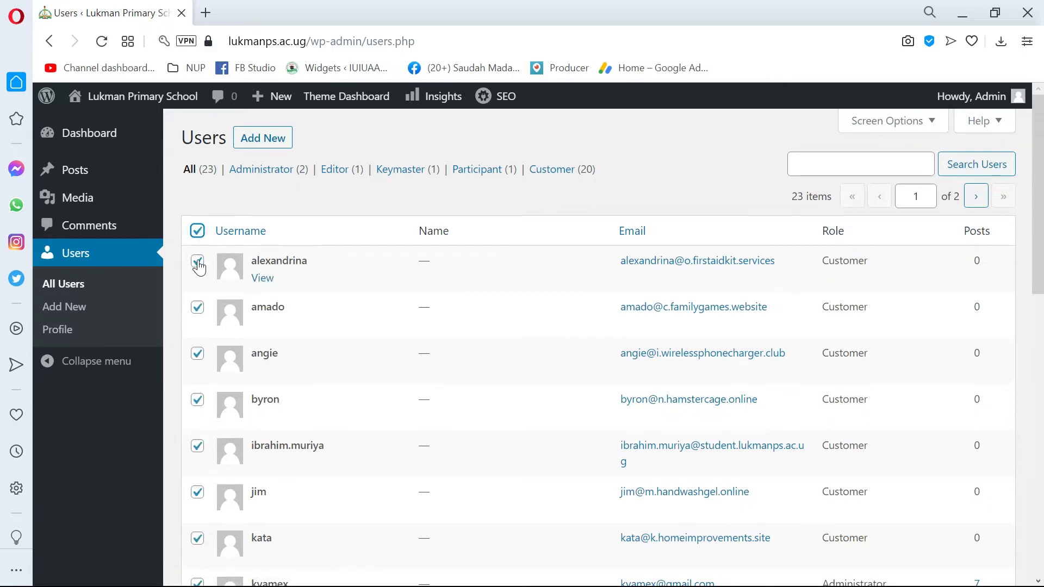
click(198, 231)
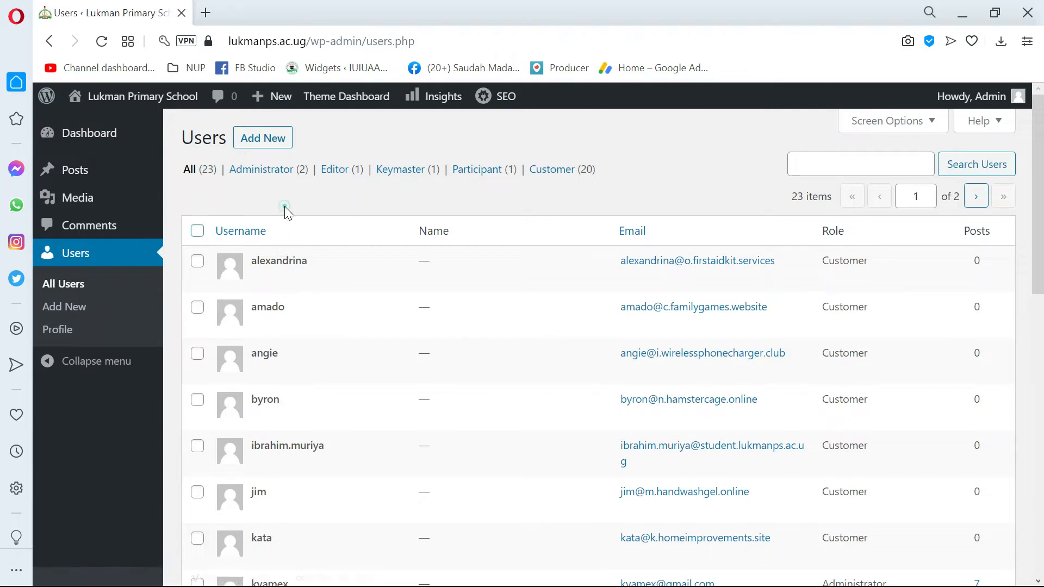
scroll(291, 235, down, 5)
scroll(260, 198, up, 5)
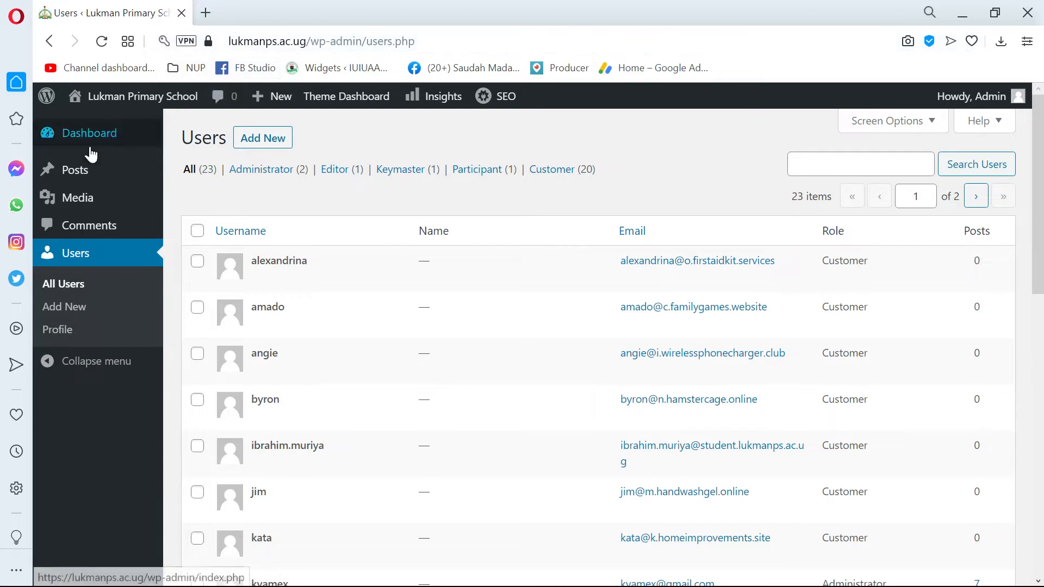
mouse_move(119, 177)
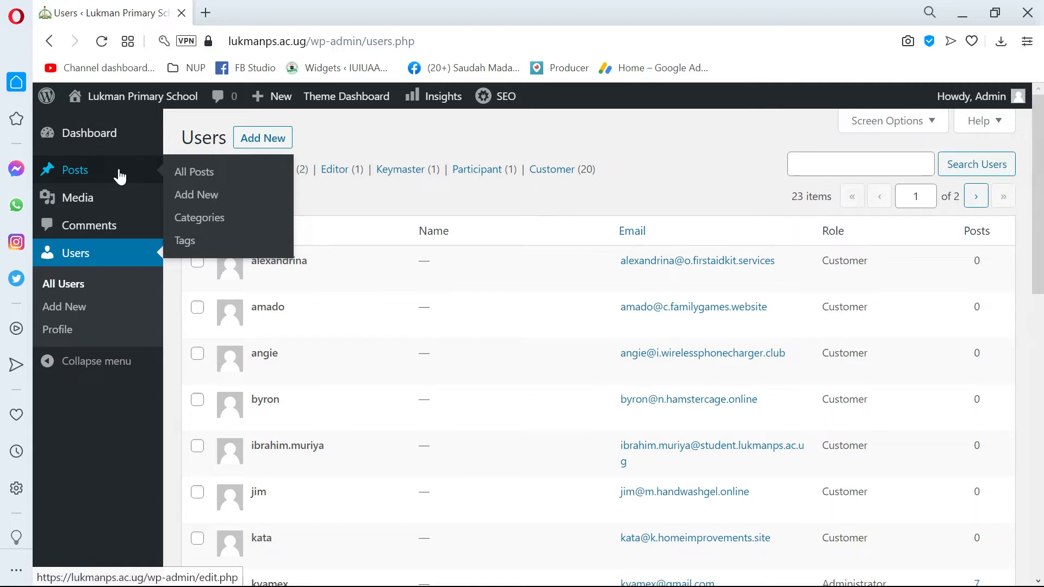
click(120, 176)
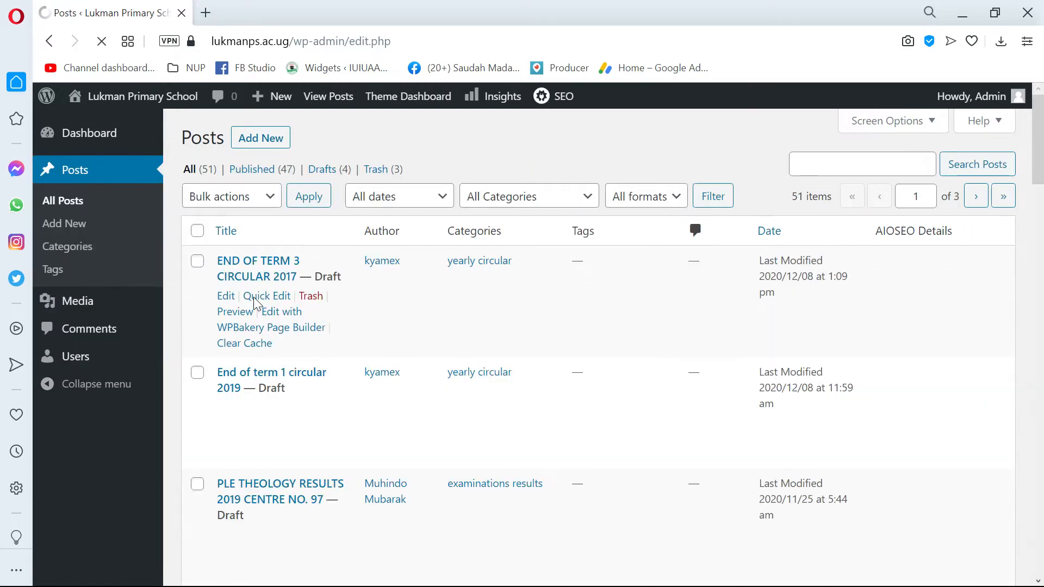
Scroll the 51-item Posts list, then open Visit Site in a new tab and switch to it
scroll(266, 304, down, 3)
scroll(669, 310, up, 3)
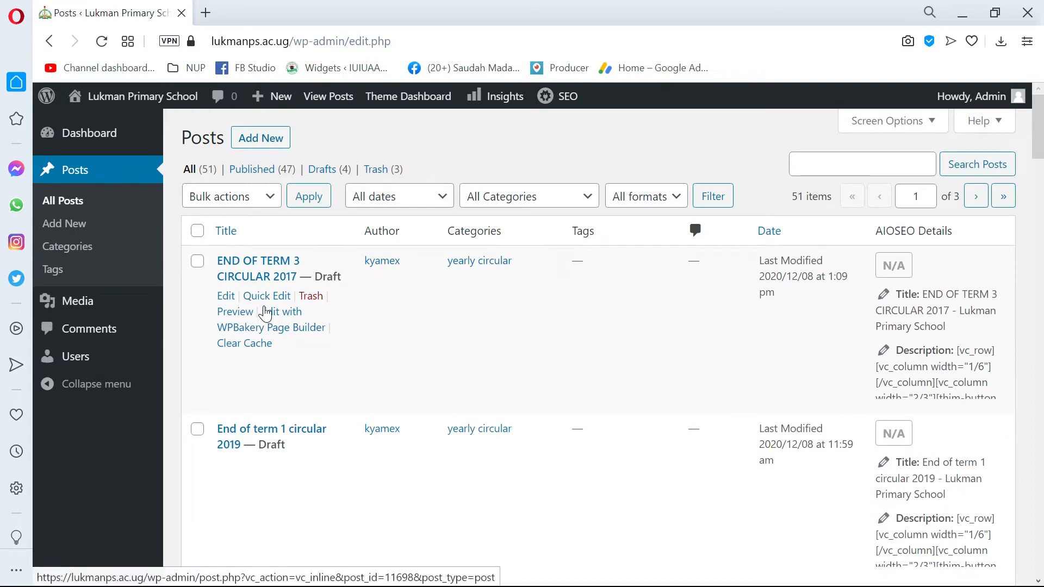
scroll(495, 380, down, 2)
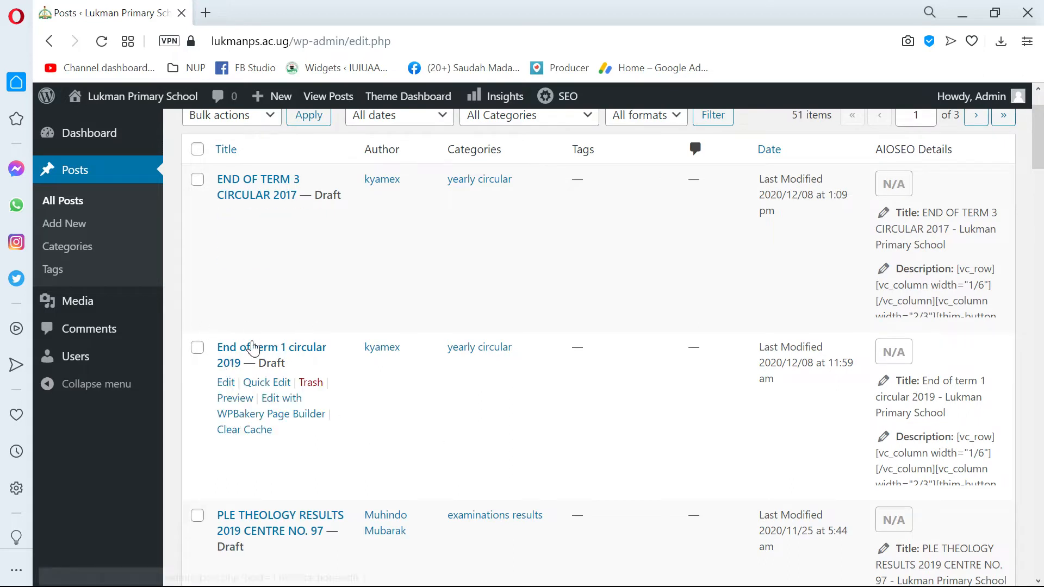
scroll(353, 356, down, 5)
scroll(353, 355, up, 8)
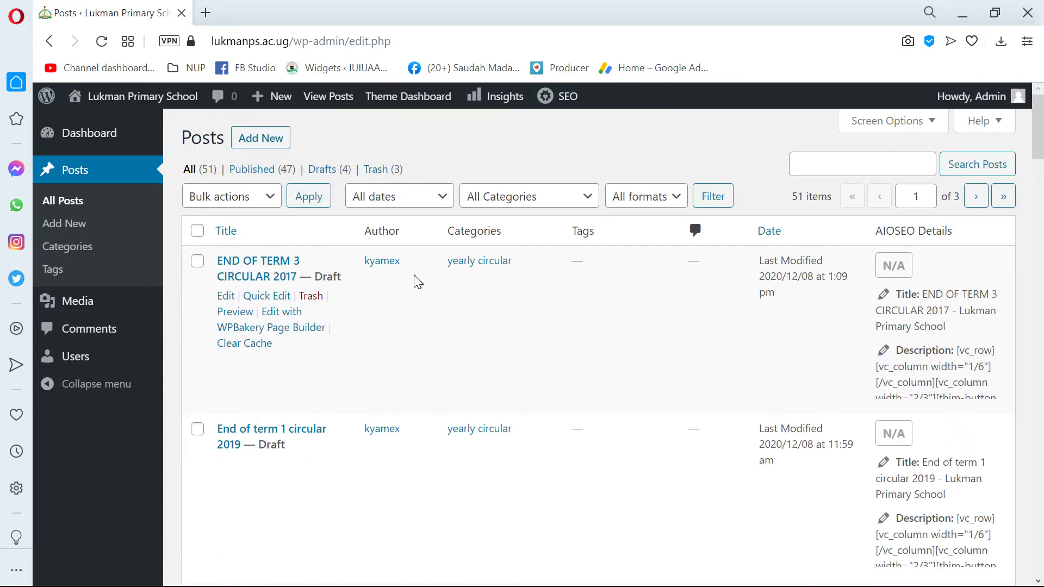
scroll(430, 288, down, 10)
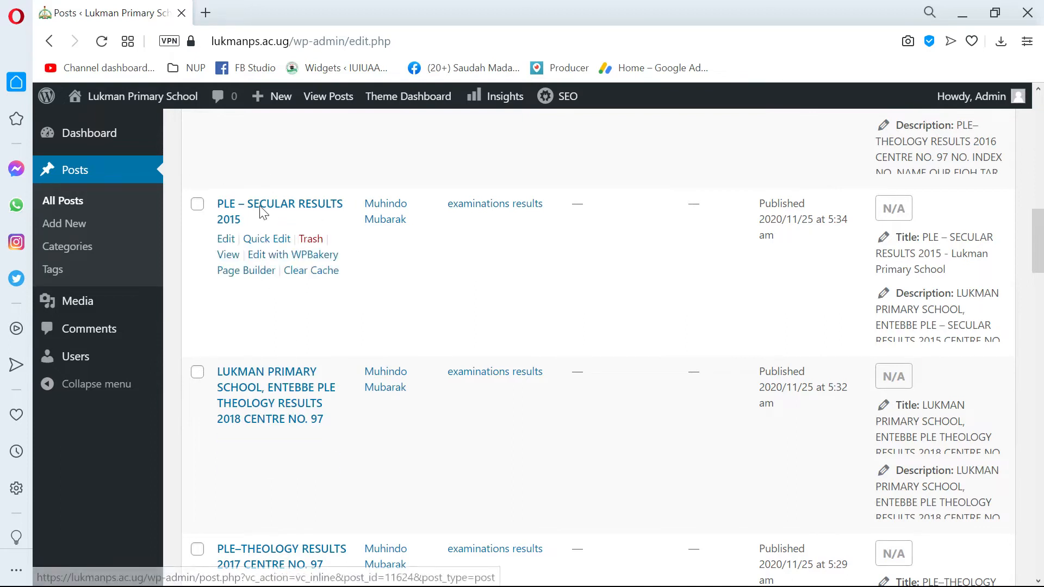
scroll(310, 381, down, 6)
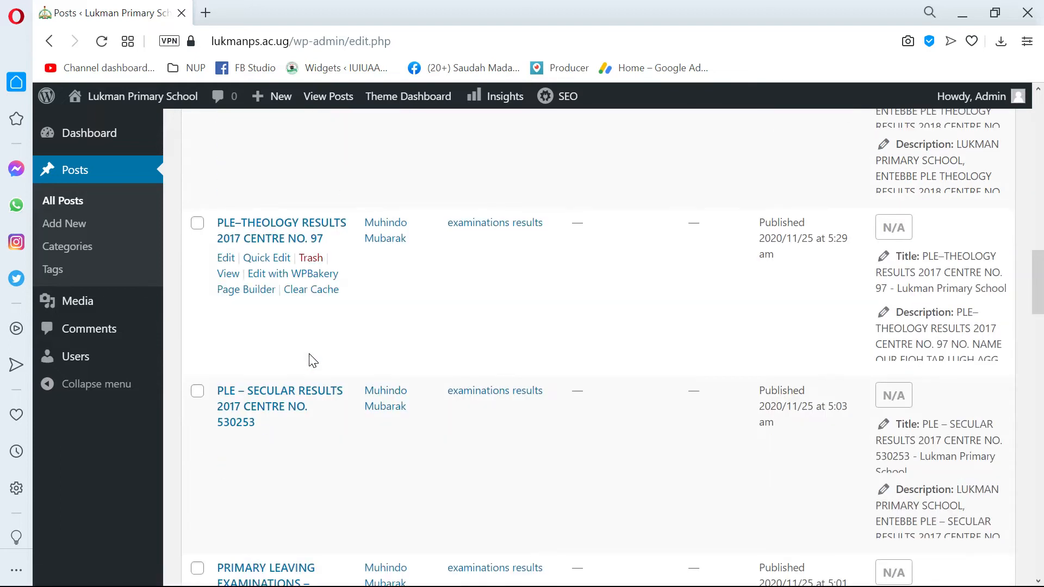
scroll(297, 345, up, 15)
scroll(240, 226, up, 5)
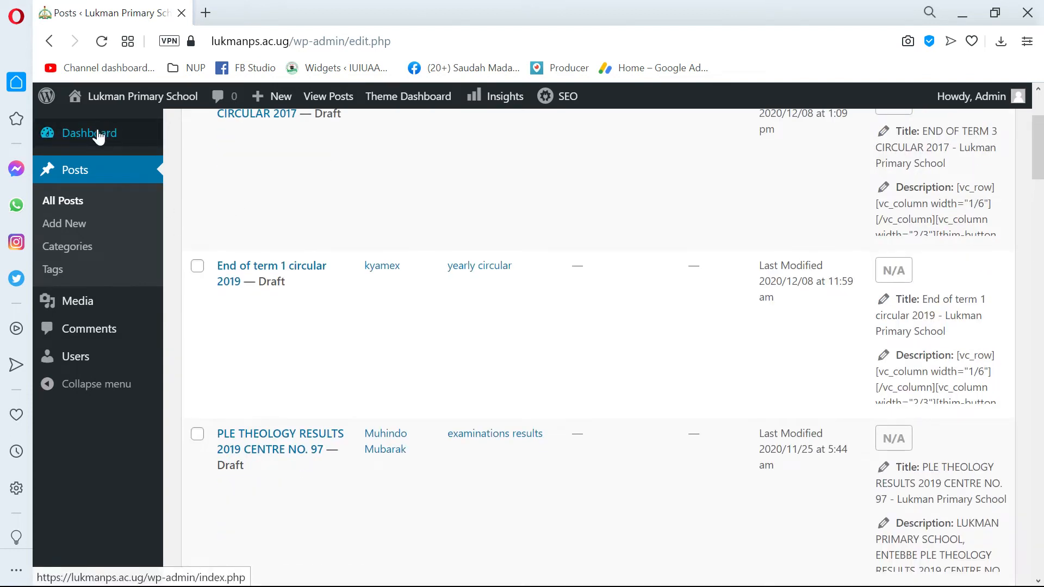
mouse_move(112, 101)
scroll(98, 130, up, 1)
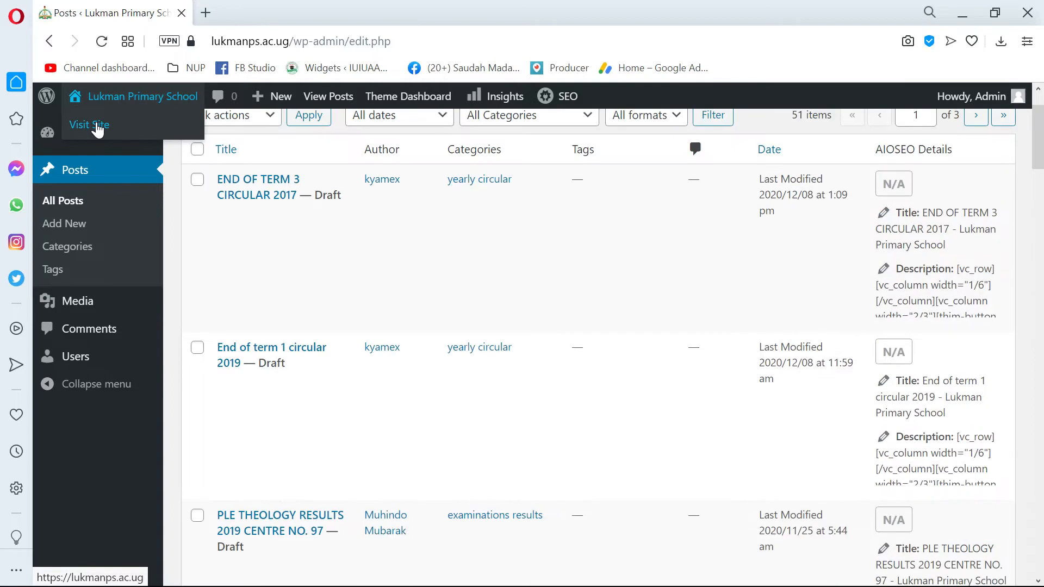
middle_click(98, 129)
click(305, 11)
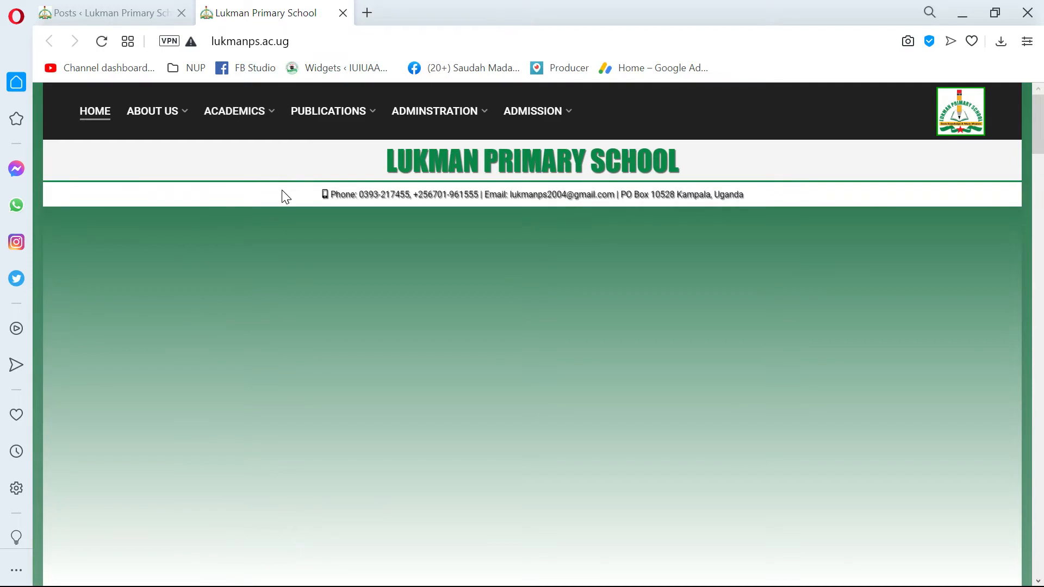
Open the Yearly circular category page from the PUBLICATIONS menu
scroll(406, 275, down, 8)
scroll(406, 275, up, 8)
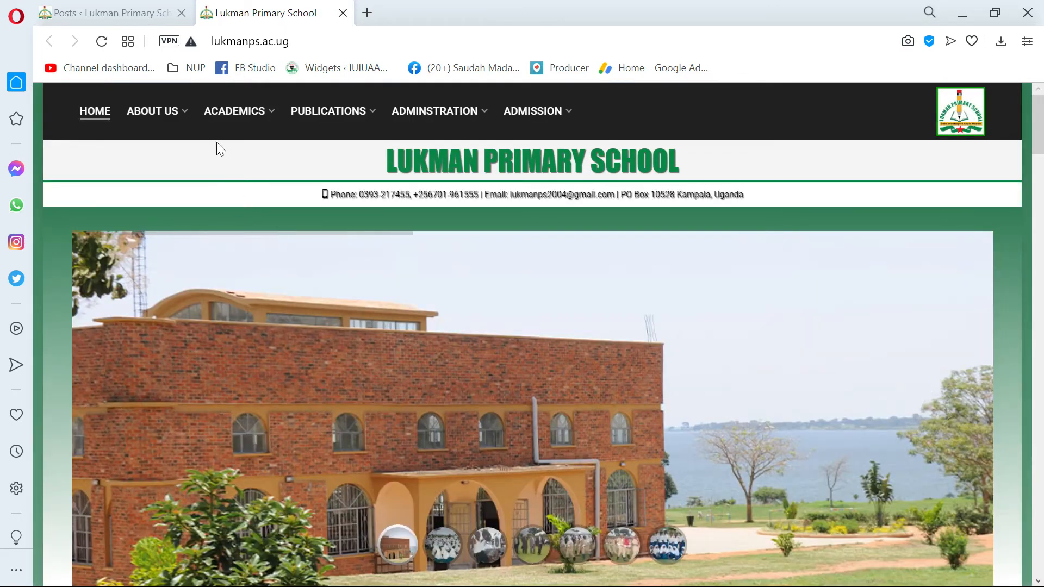
mouse_move(432, 121)
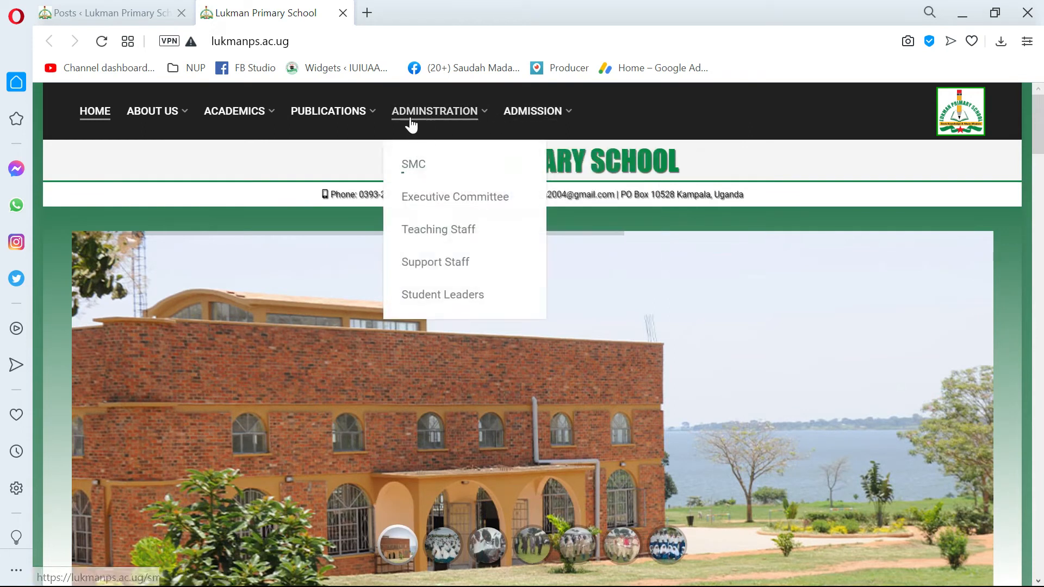
mouse_move(327, 116)
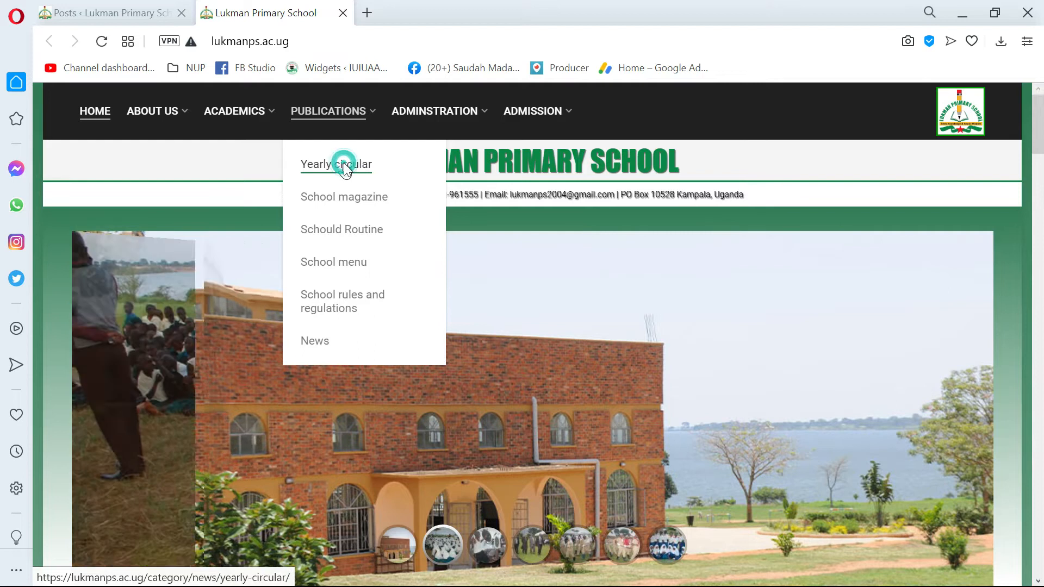
click(345, 167)
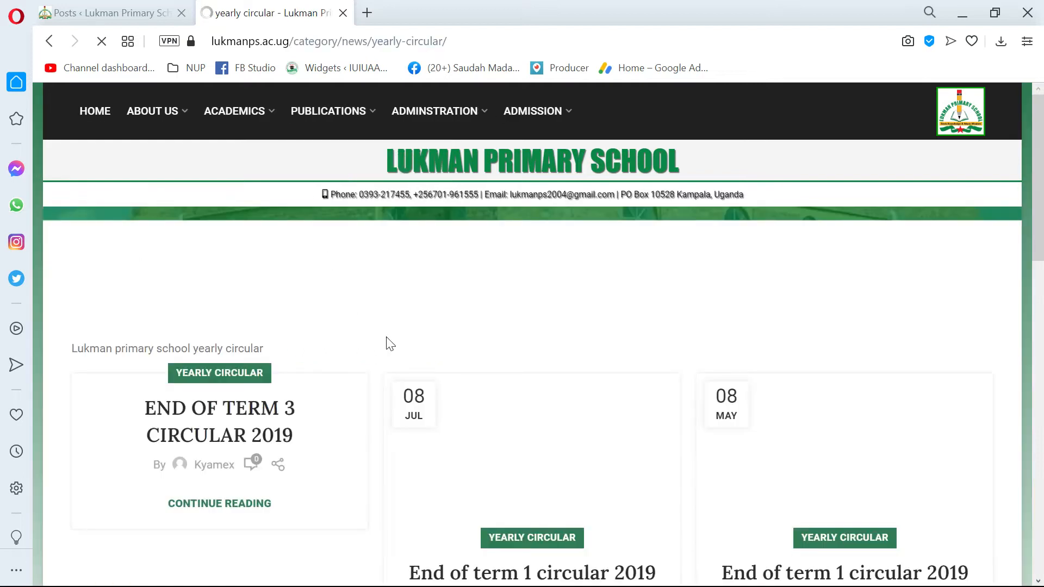
Browse the yearly circular cards and open the END OF TERM 3 CIRCULAR 2018 post
scroll(277, 439, down, 2)
scroll(421, 436, down, 6)
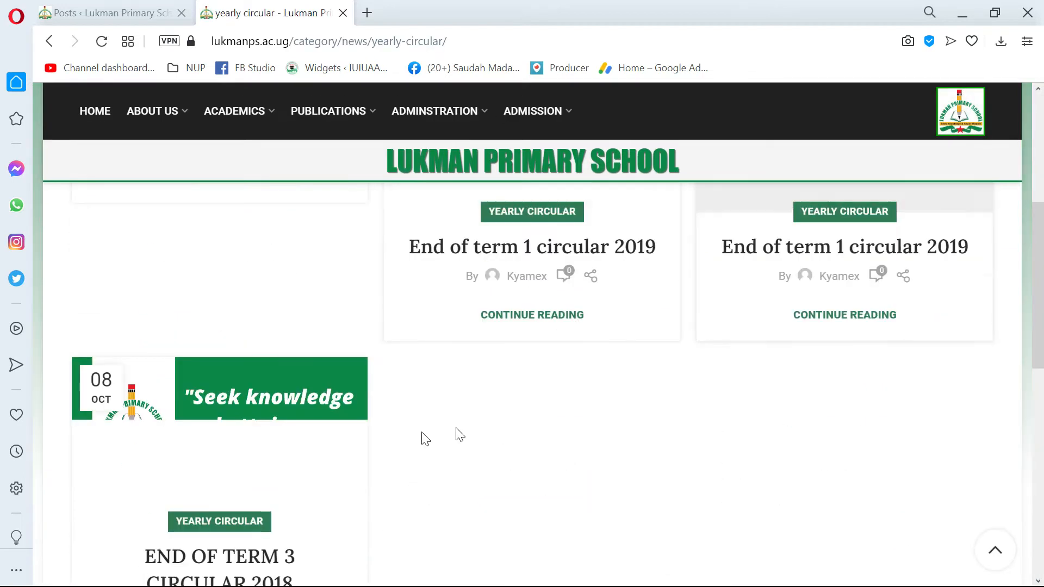
scroll(329, 398, up, 6)
scroll(735, 396, up, 1)
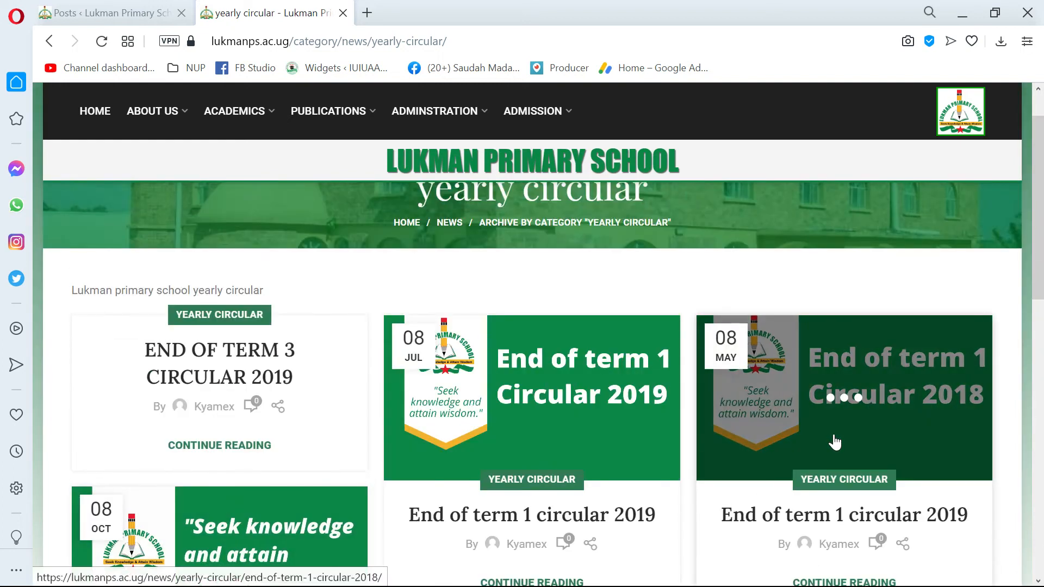
scroll(610, 386, down, 2)
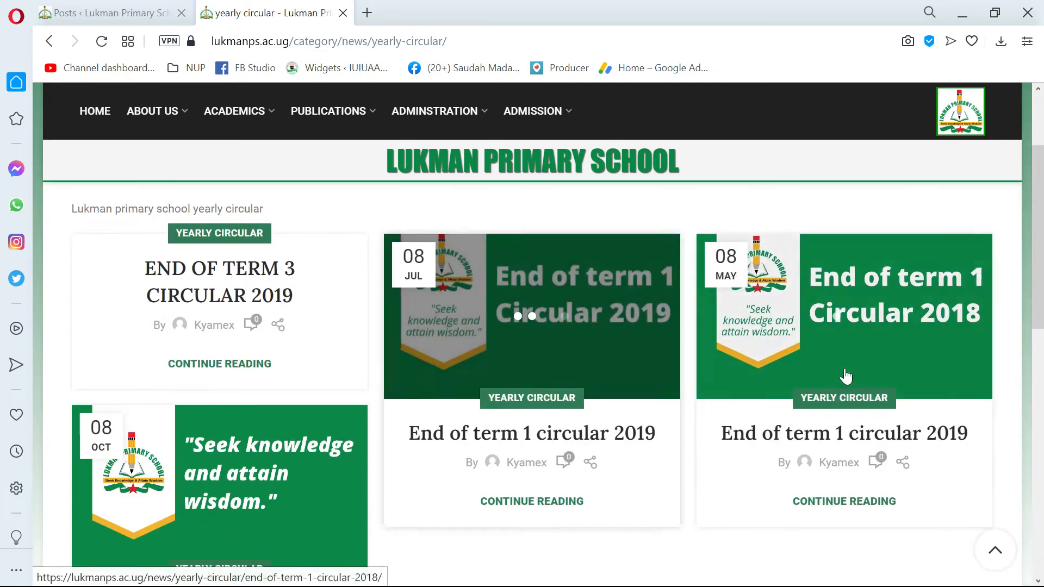
scroll(273, 443, down, 3)
scroll(256, 389, down, 1)
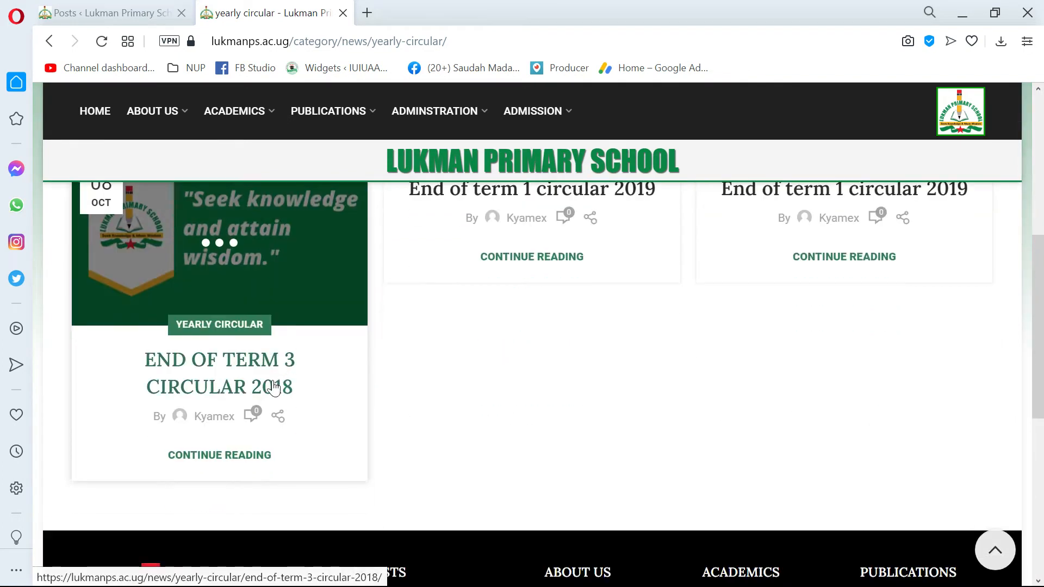
scroll(318, 383, up, 2)
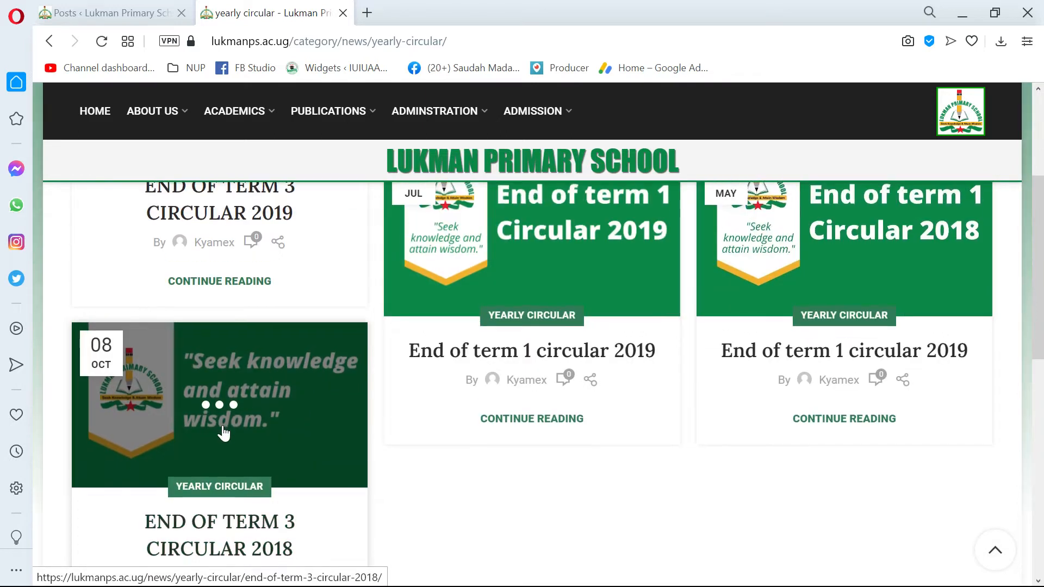
scroll(681, 284, down, 1)
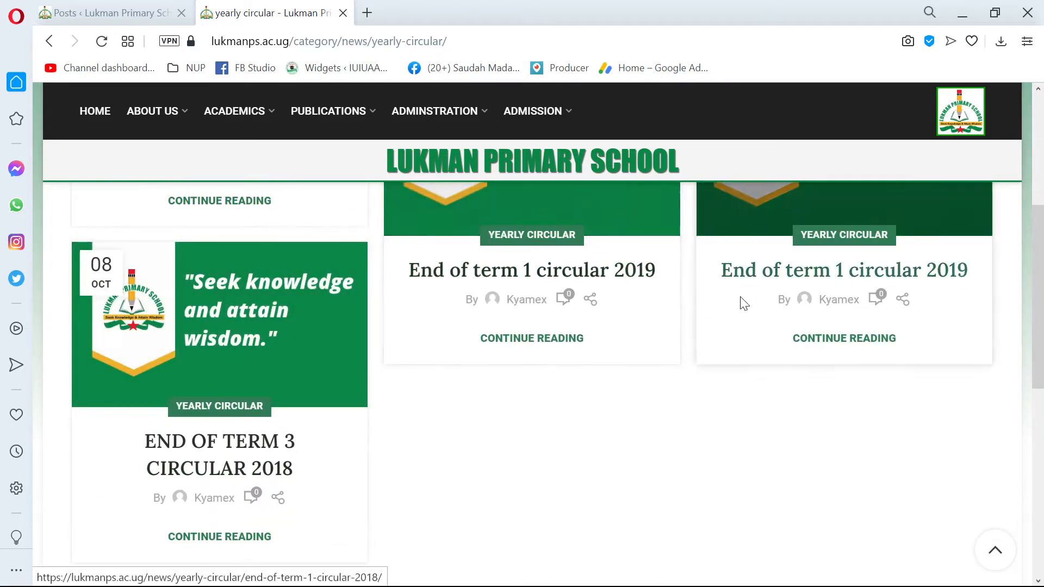
scroll(536, 333, up, 2)
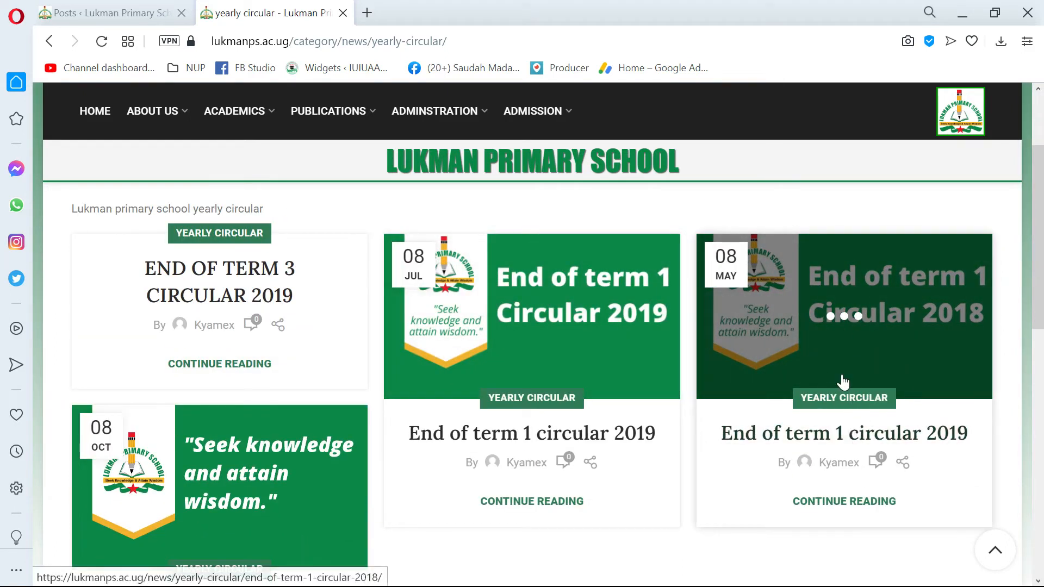
scroll(630, 392, down, 2)
scroll(694, 354, up, 2)
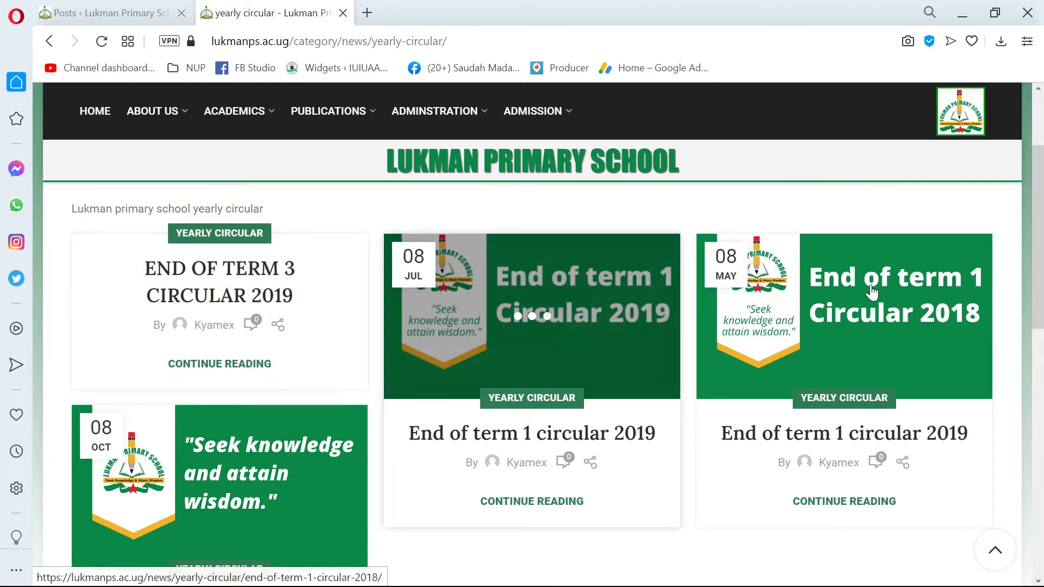
scroll(385, 319, down, 5)
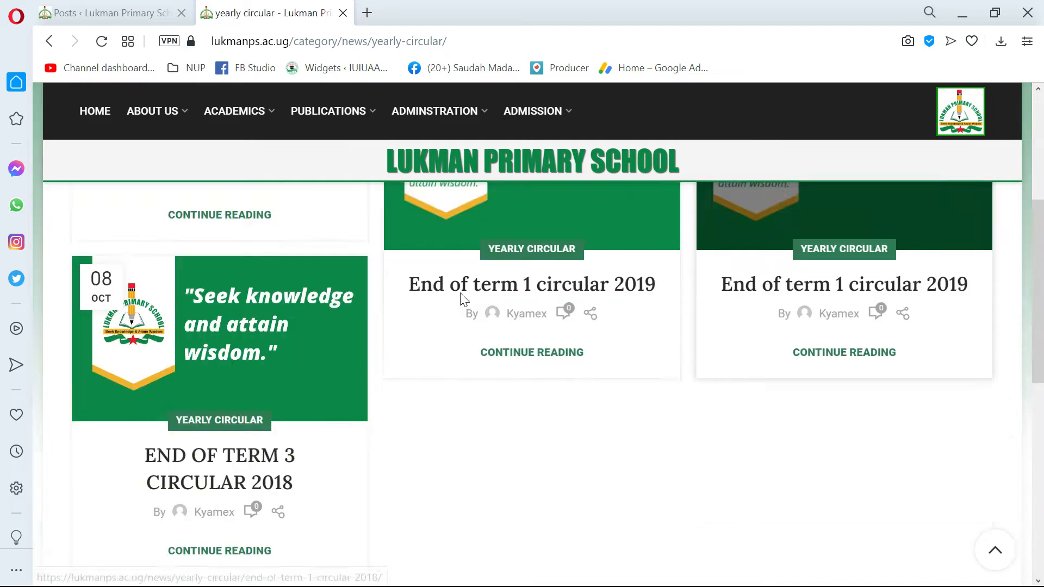
scroll(385, 320, up, 7)
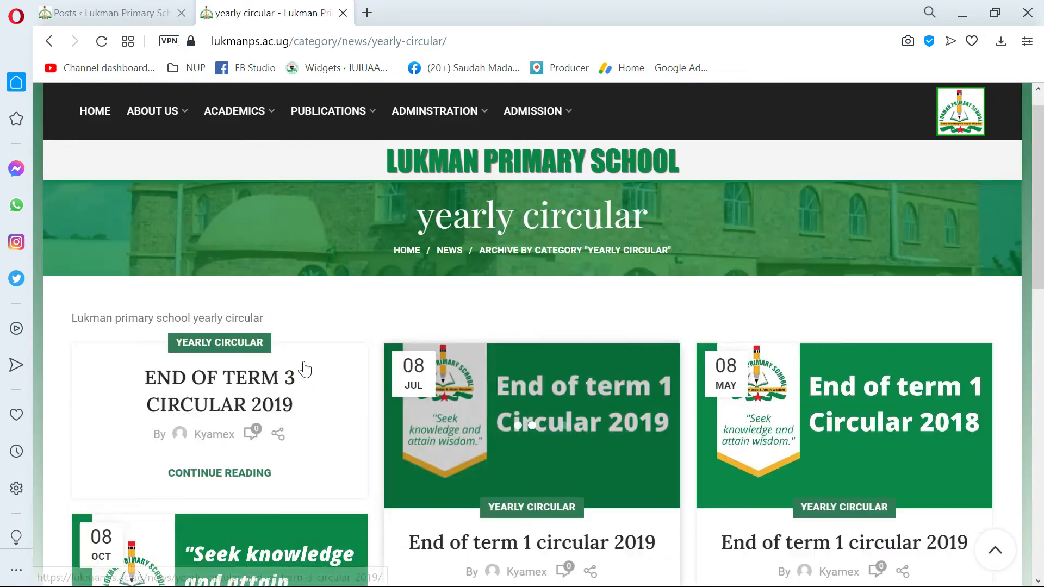
scroll(209, 412, down, 4)
scroll(234, 406, up, 4)
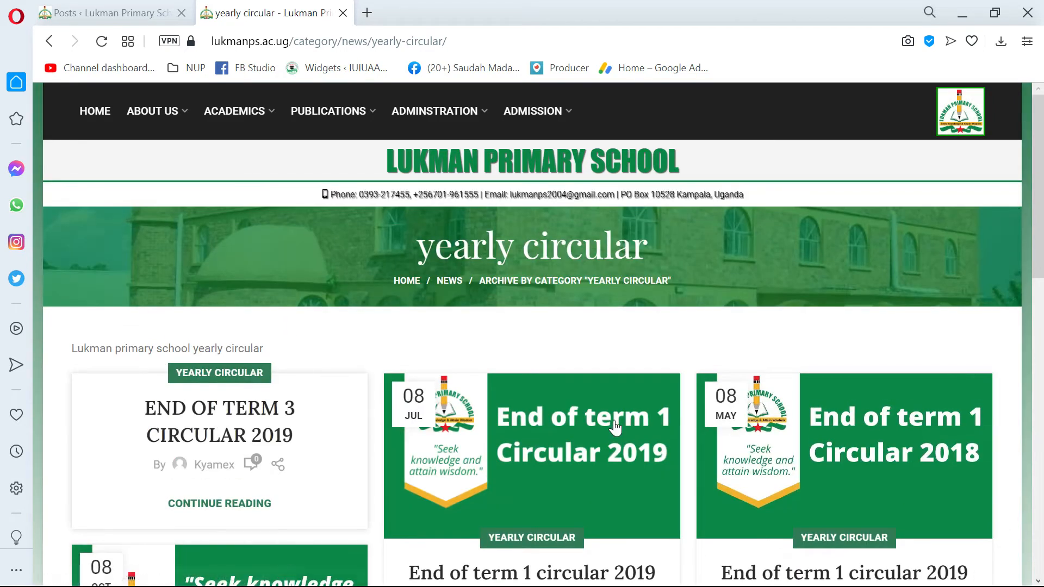
scroll(273, 478, down, 7)
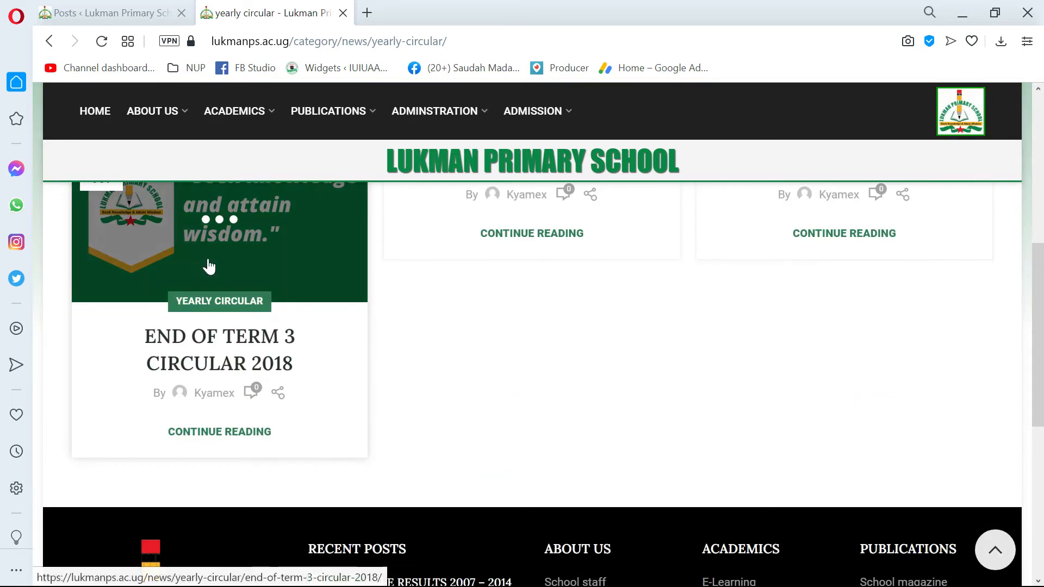
click(211, 257)
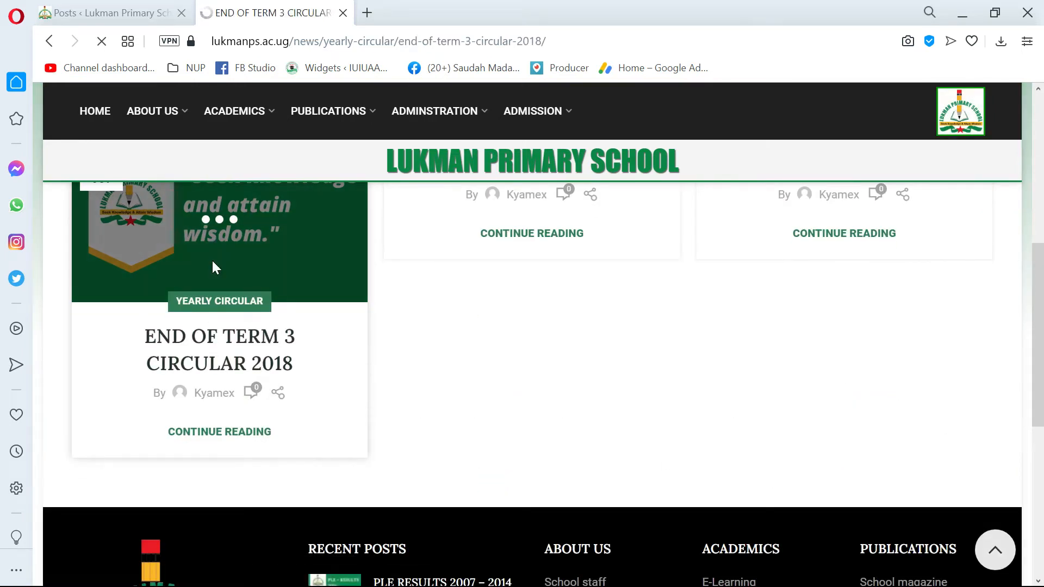
scroll(216, 344, down, 10)
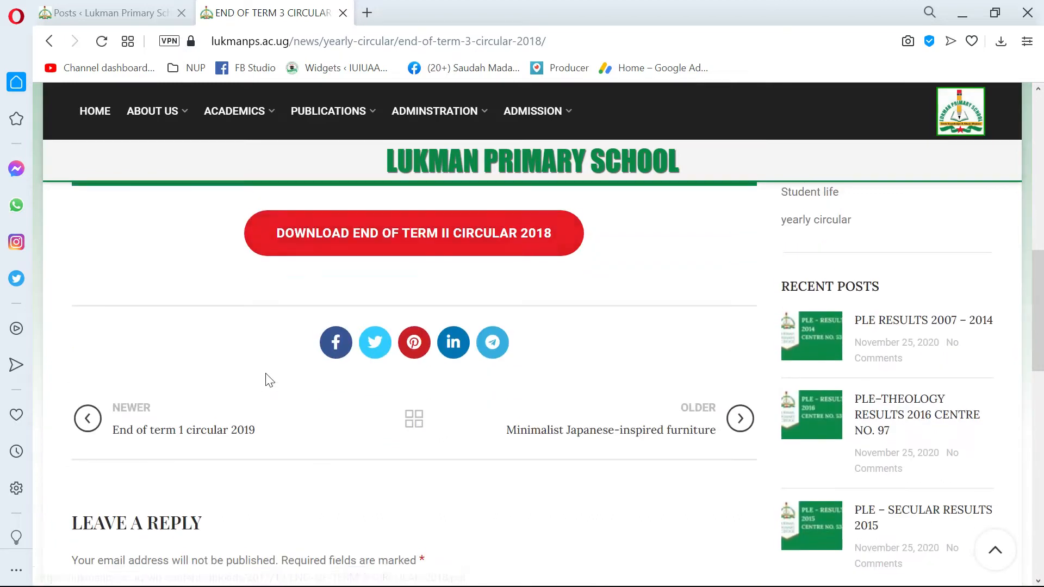
scroll(268, 380, up, 10)
scroll(391, 359, up, 4)
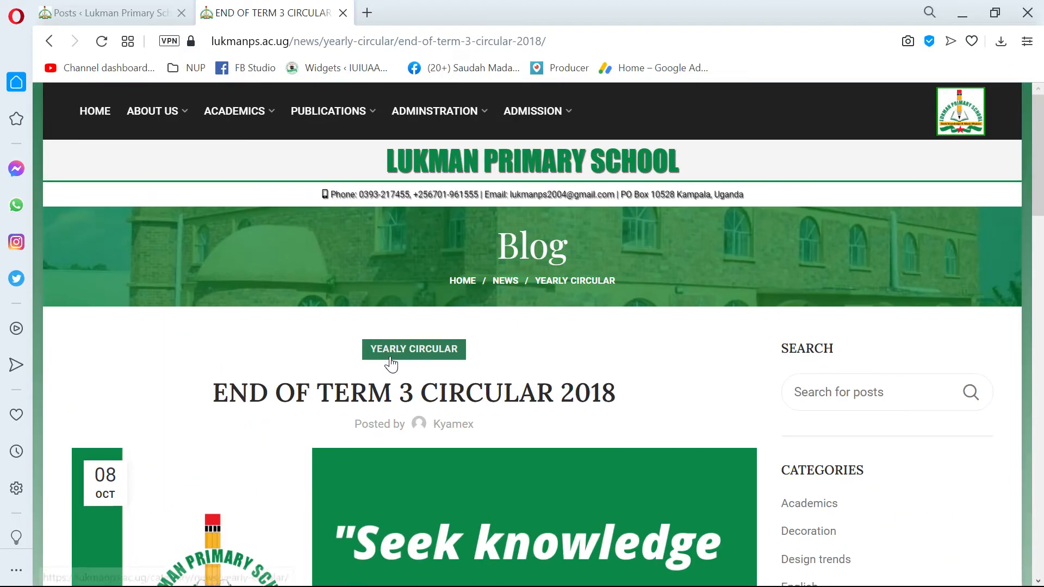
scroll(389, 361, down, 10)
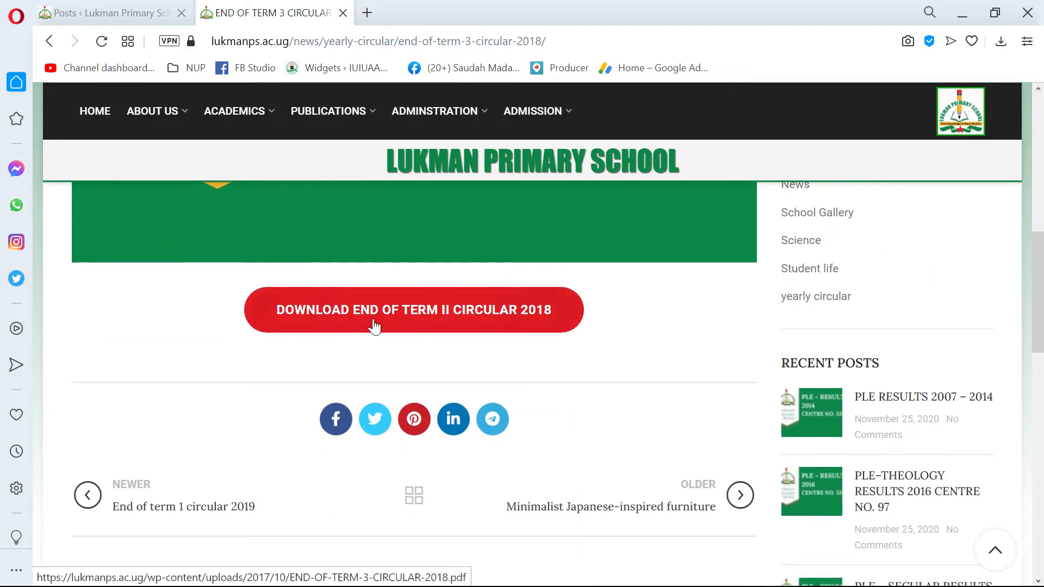
click(408, 316)
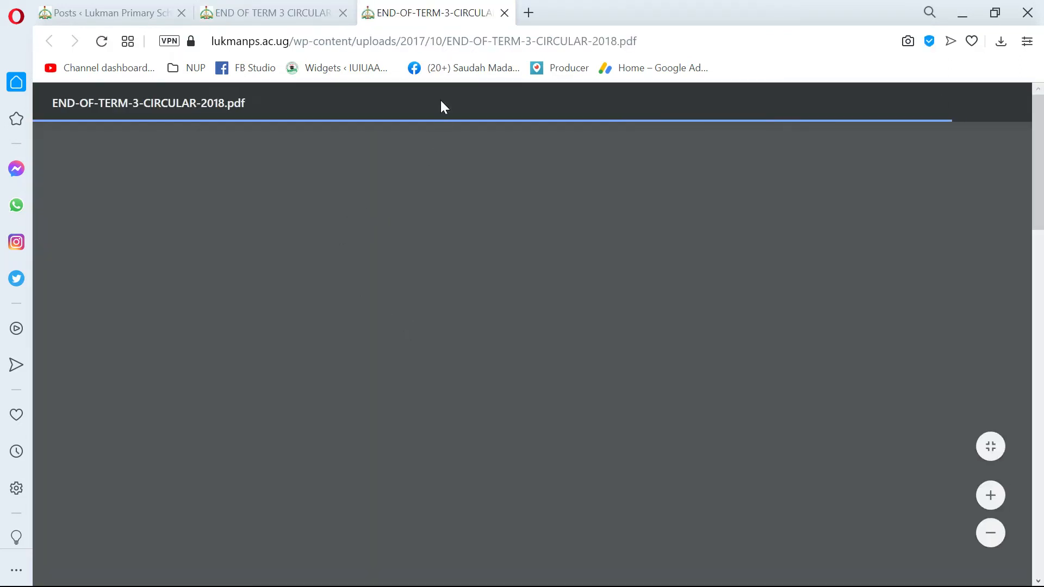
scroll(478, 99, down, 15)
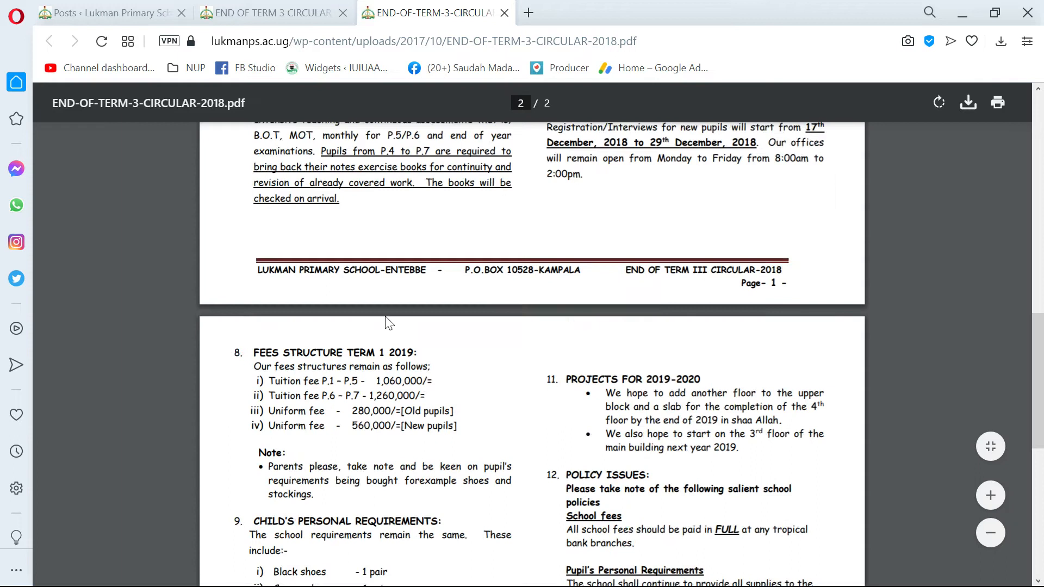
scroll(479, 74, up, 6)
click(505, 13)
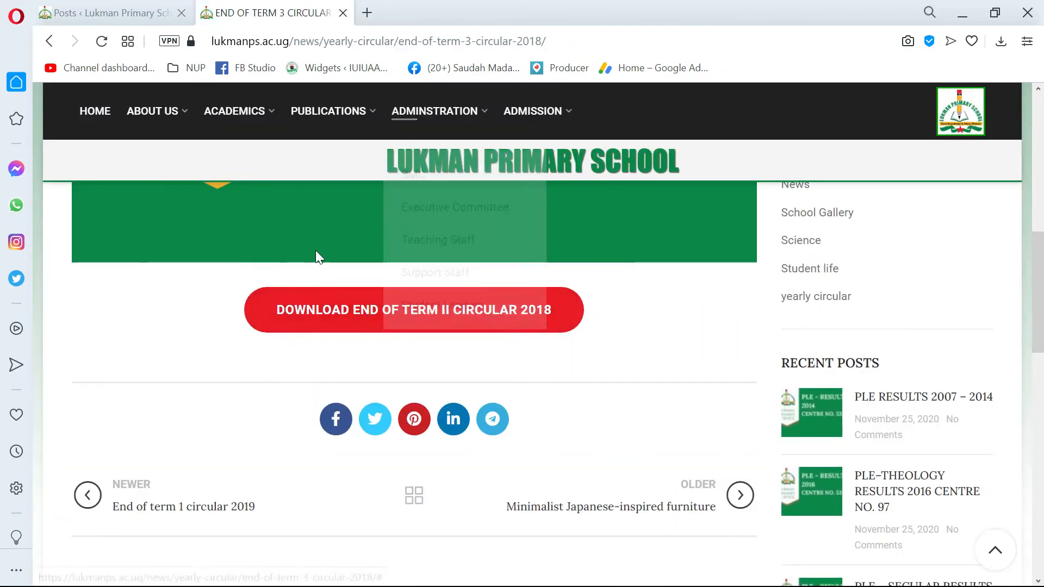
scroll(316, 250, up, 5)
scroll(271, 342, up, 2)
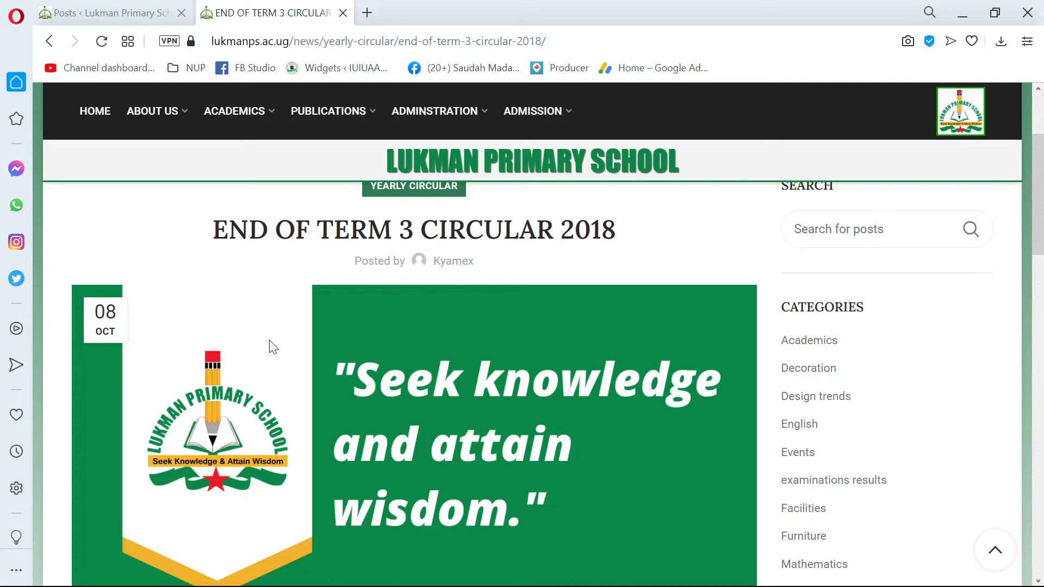
scroll(328, 319, up, 1)
scroll(332, 322, down, 5)
scroll(333, 328, up, 7)
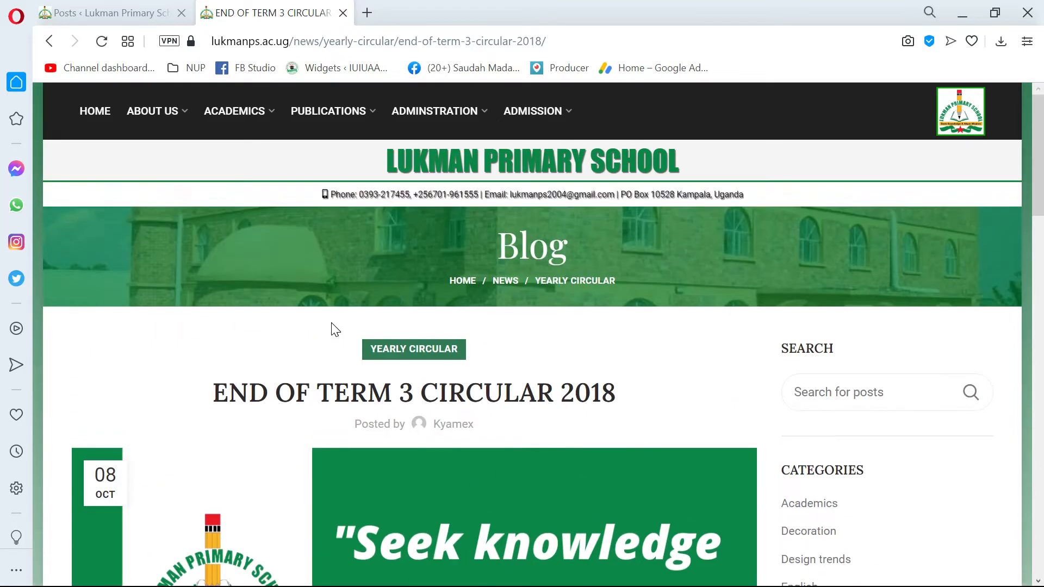
scroll(336, 329, down, 2)
scroll(336, 326, down, 4)
scroll(338, 329, up, 6)
Open Academics > Resources > Notes and scroll the empty Nothing Found archive
mouse_move(228, 108)
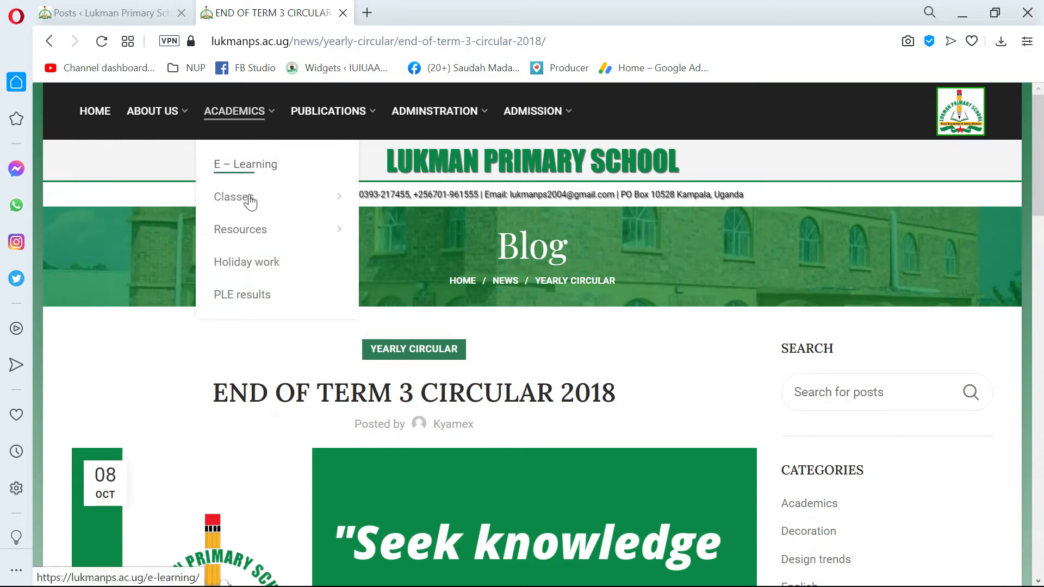
mouse_move(251, 204)
mouse_move(240, 235)
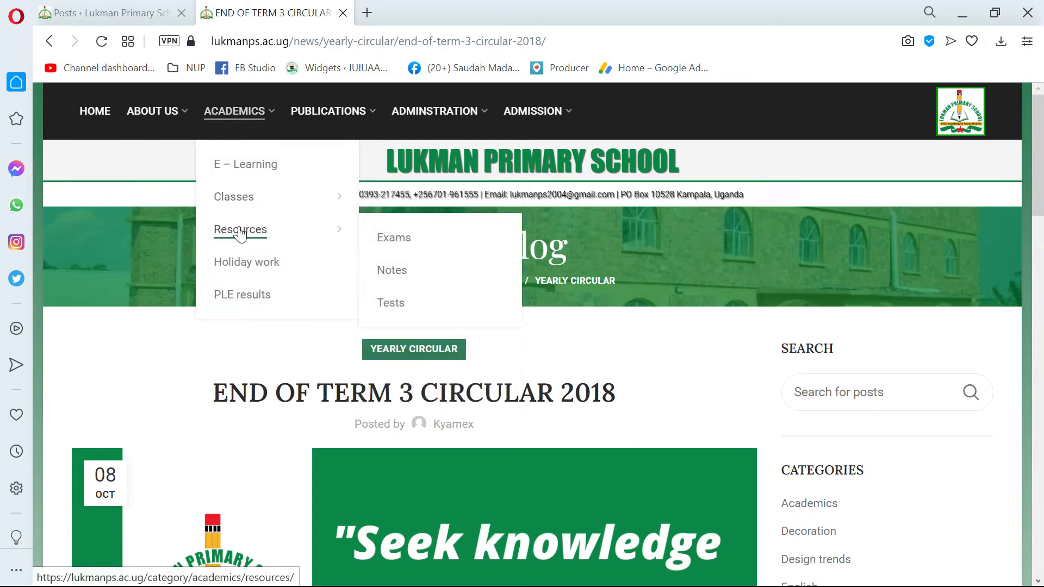
click(388, 277)
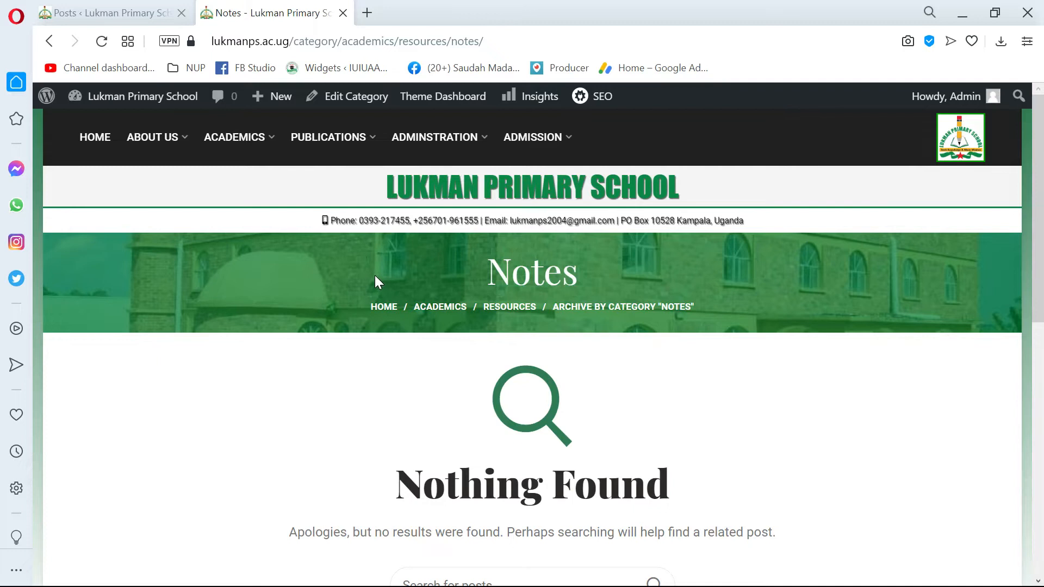
scroll(408, 338, down, 5)
scroll(438, 343, up, 5)
scroll(435, 343, down, 3)
scroll(422, 340, up, 3)
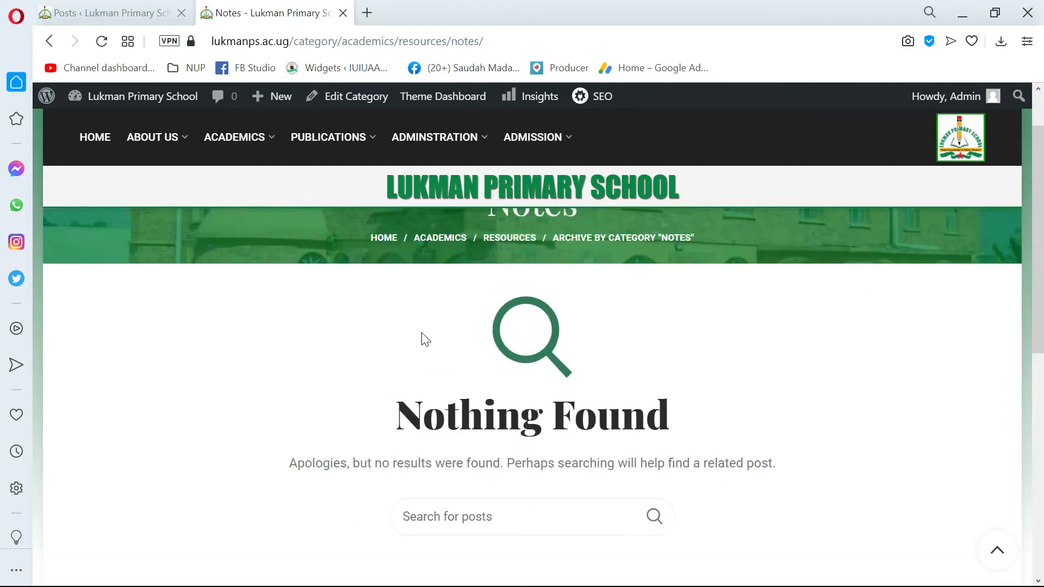
scroll(410, 333, down, 5)
scroll(408, 326, up, 5)
scroll(411, 329, down, 3)
scroll(401, 341, up, 3)
scroll(403, 337, up, 1)
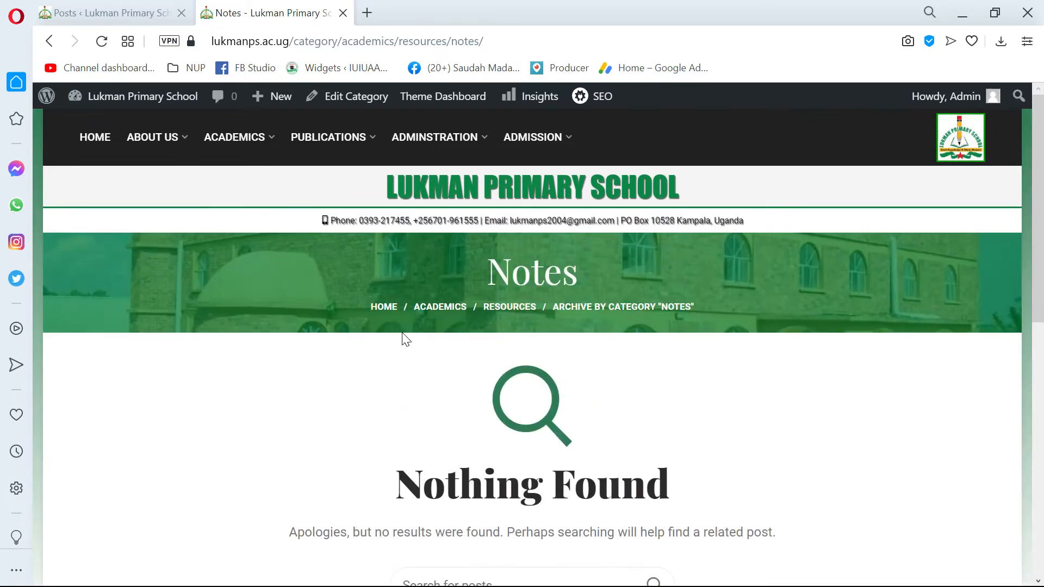
scroll(411, 338, down, 5)
scroll(413, 339, up, 5)
mouse_move(228, 151)
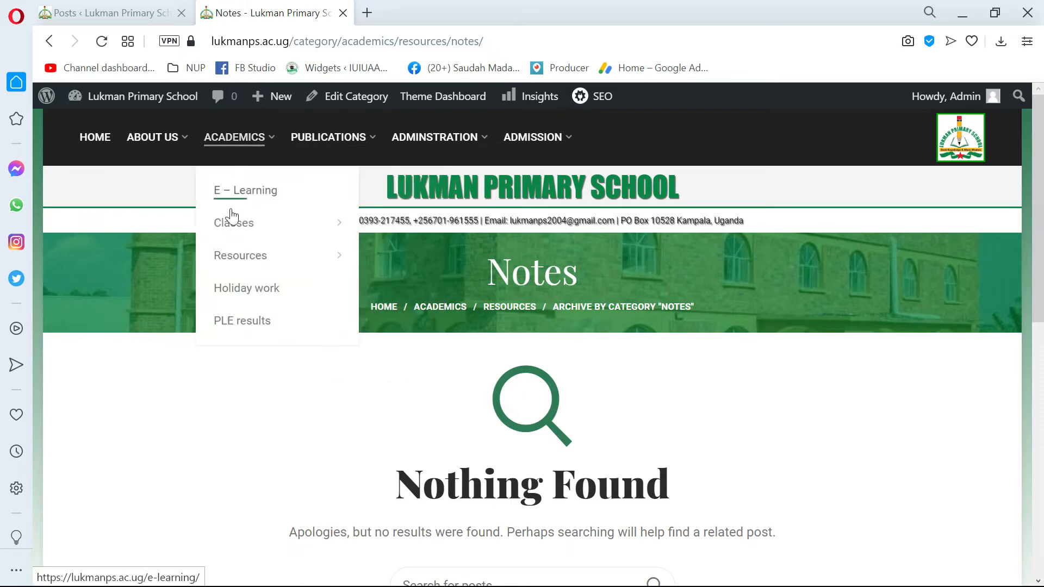
Open Academics > PLE results and scroll through the results post cards
click(234, 320)
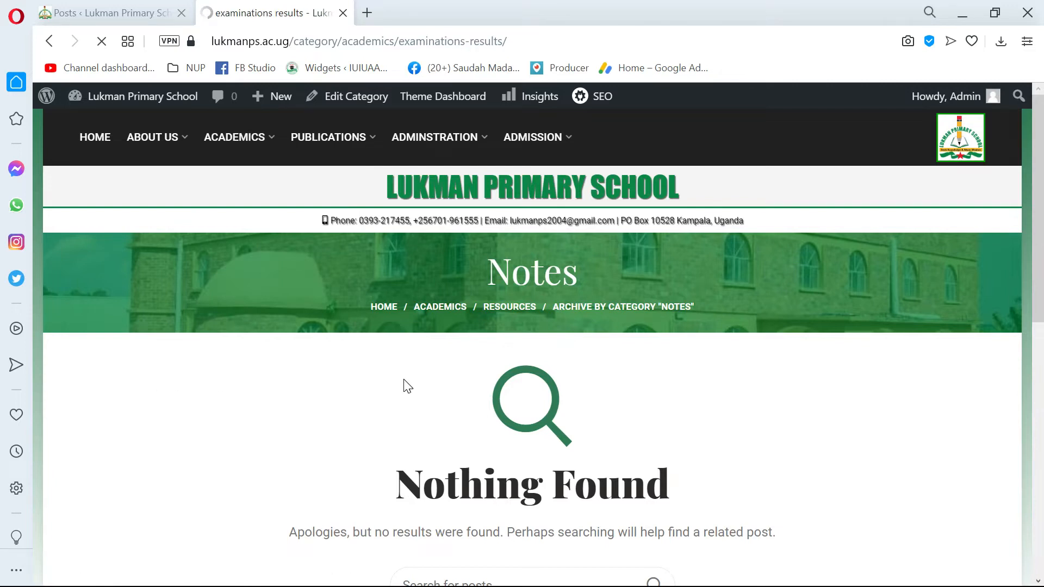
scroll(402, 381, down, 7)
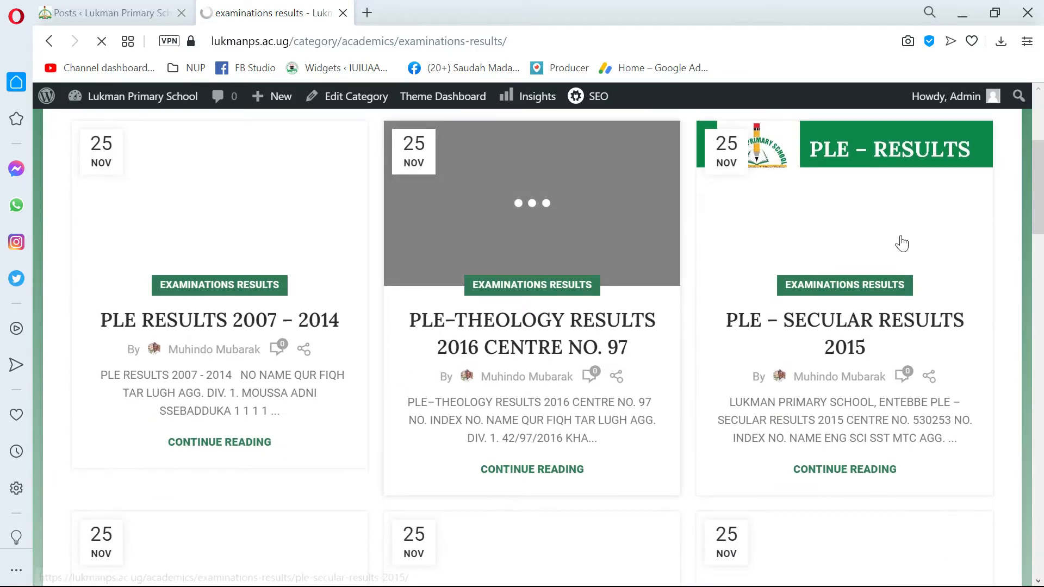
scroll(681, 312, up, 3)
scroll(435, 392, down, 3)
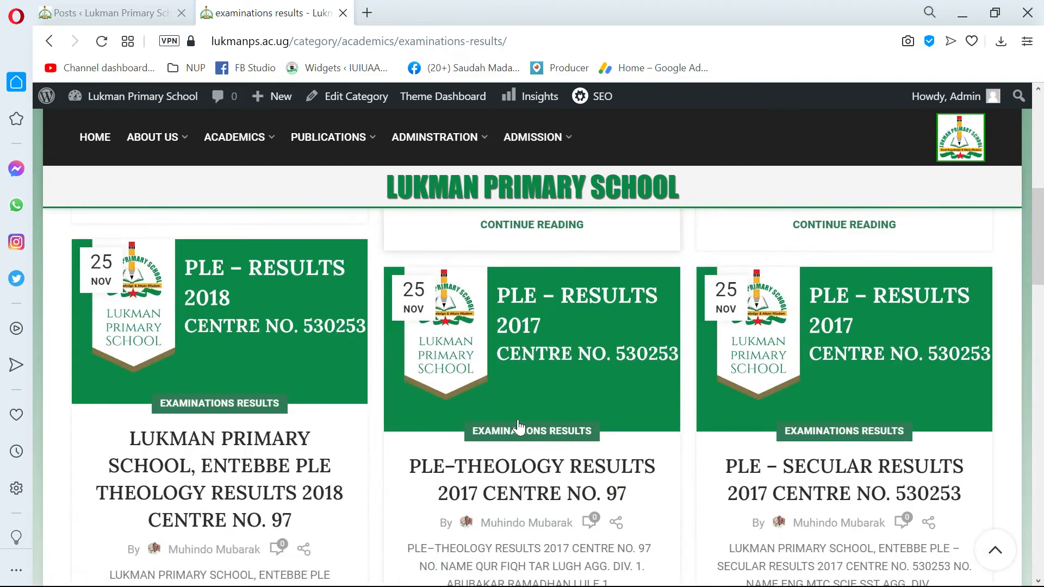
scroll(870, 389, down, 1)
scroll(900, 380, down, 5)
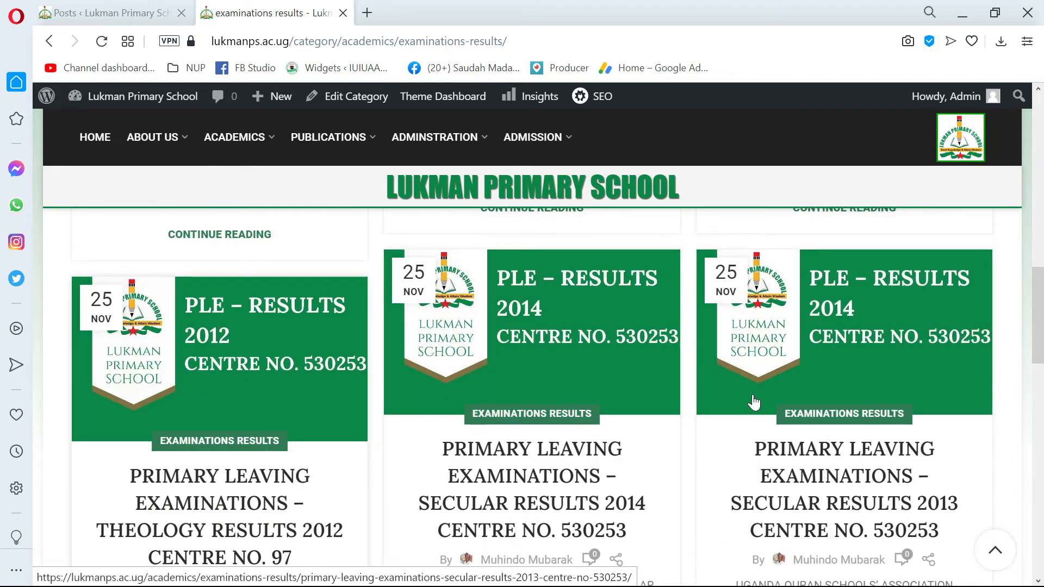
scroll(750, 401, down, 4)
scroll(540, 440, up, 2)
Read the PLE Secular Results 2014 post, then go back to the HOME page
click(514, 351)
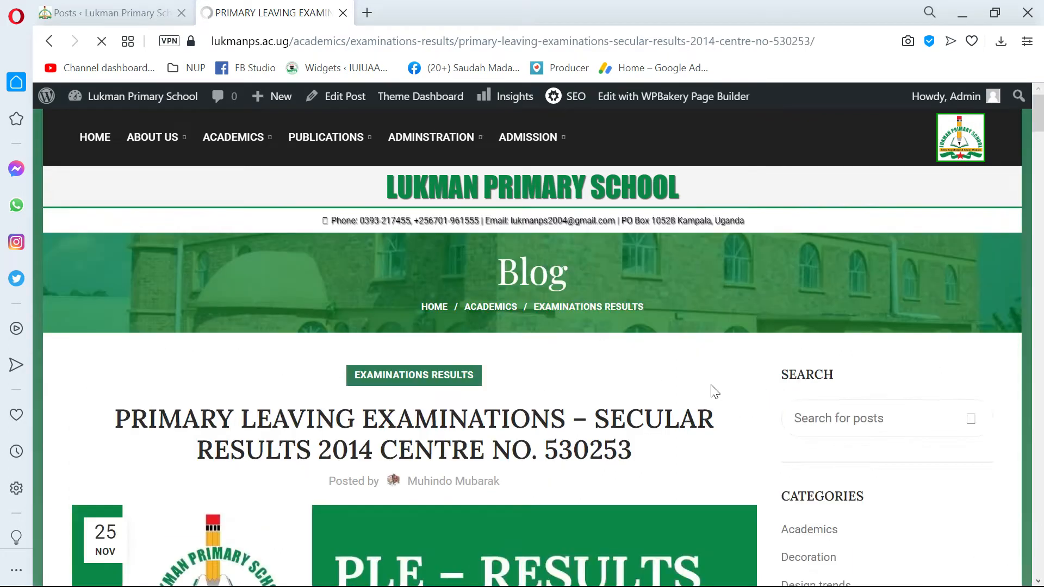
scroll(715, 392, down, 15)
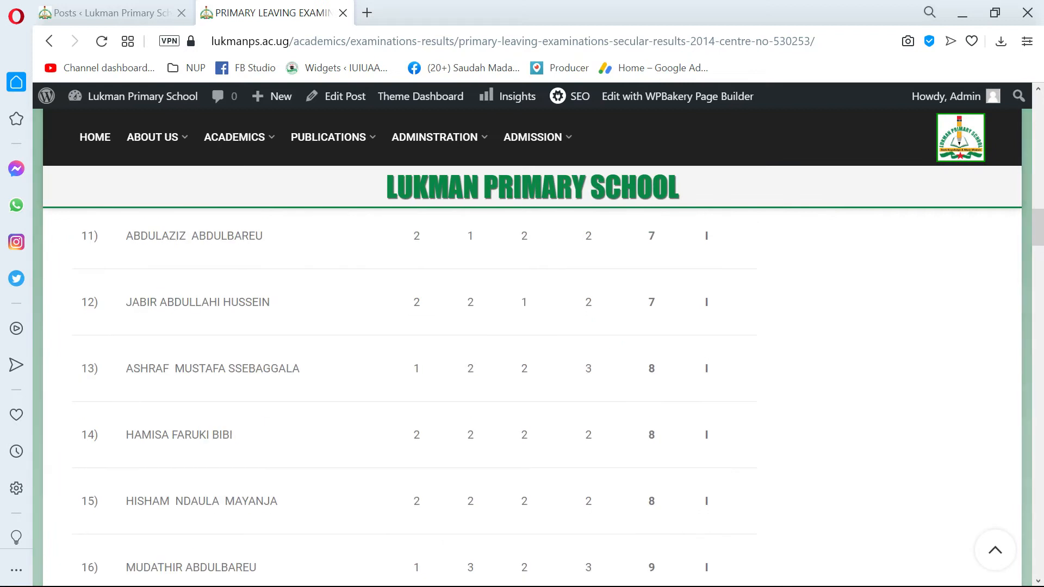
scroll(647, 397, down, 10)
scroll(650, 394, up, 20)
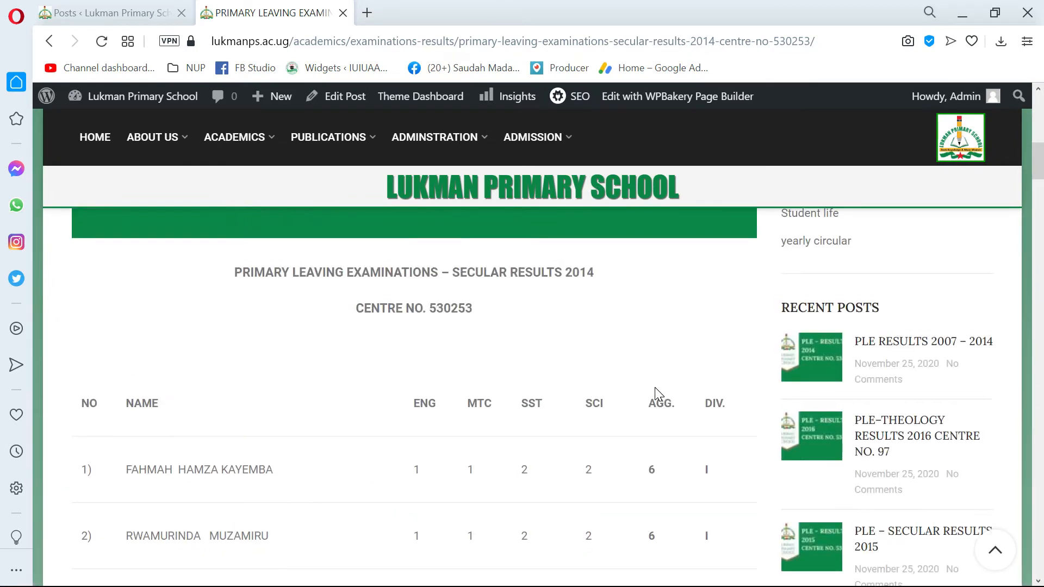
scroll(654, 387, up, 15)
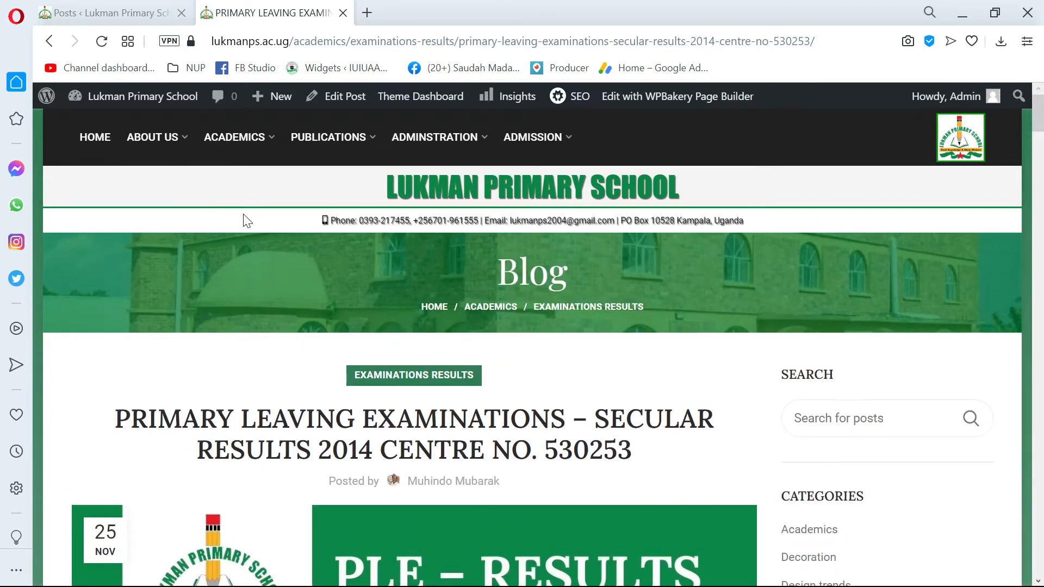
click(103, 154)
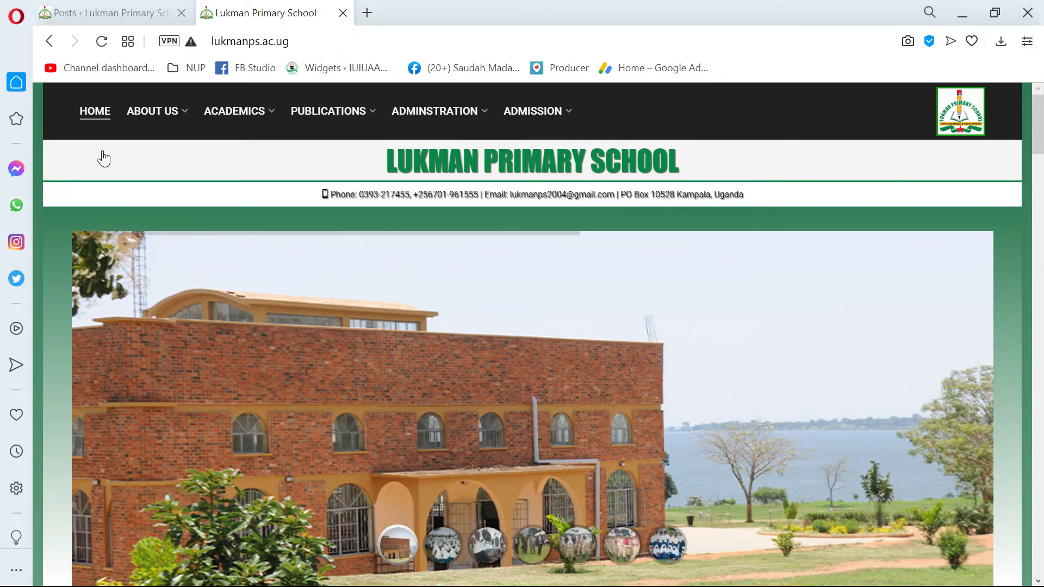
click(103, 12)
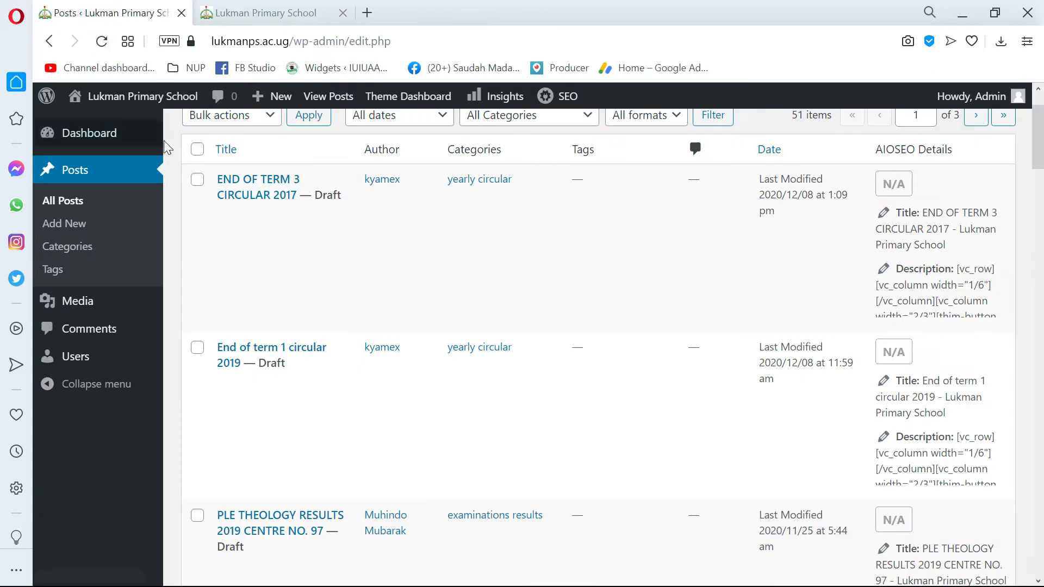
scroll(83, 261, up, 2)
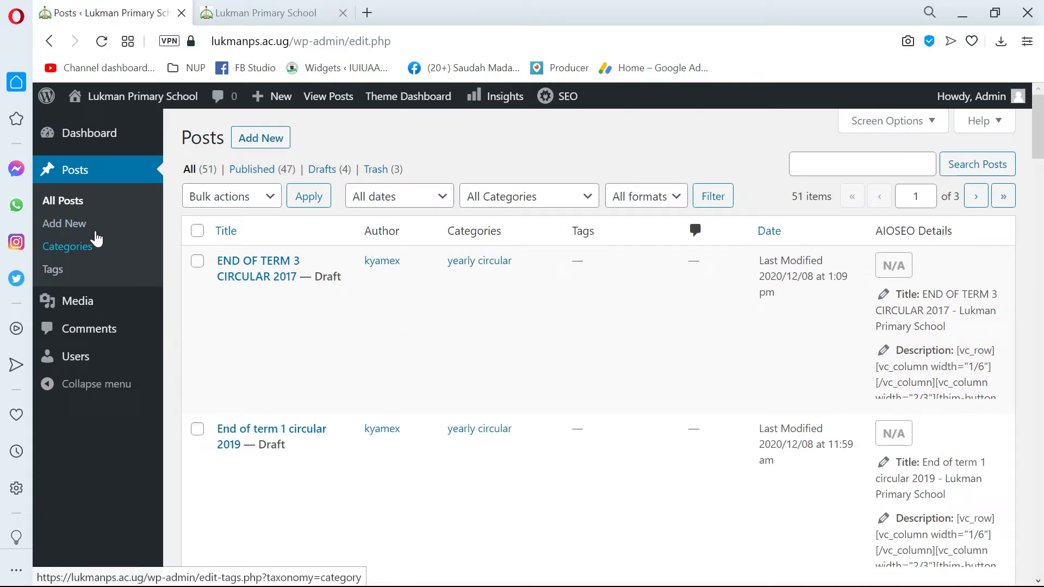
click(283, 12)
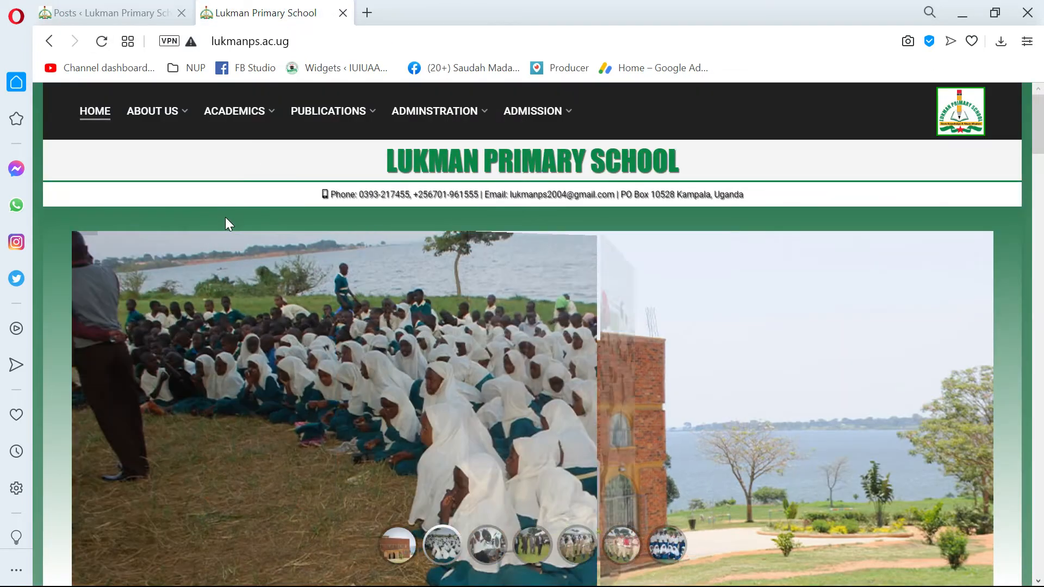
click(109, 13)
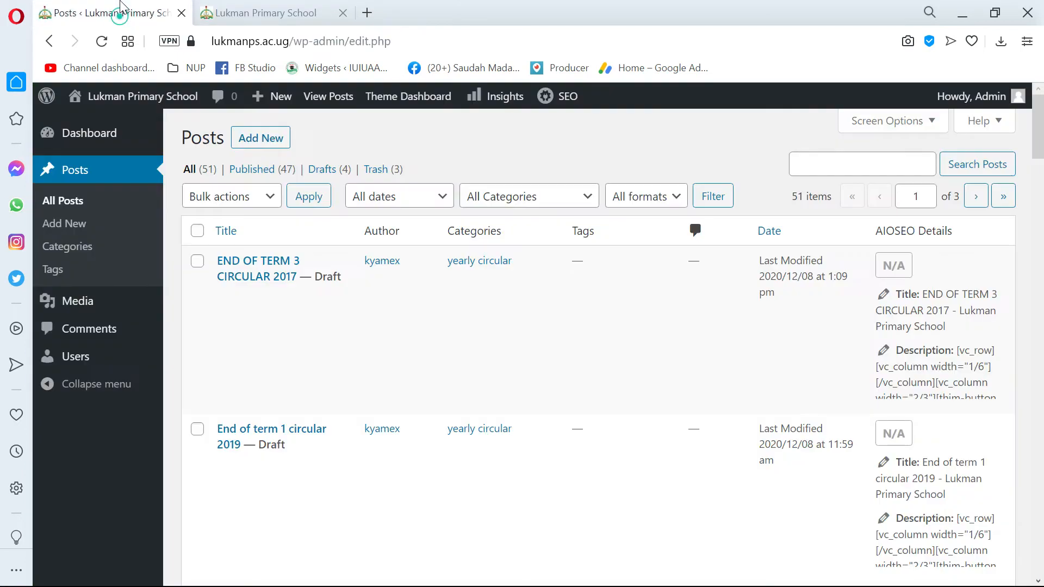
mouse_move(128, 295)
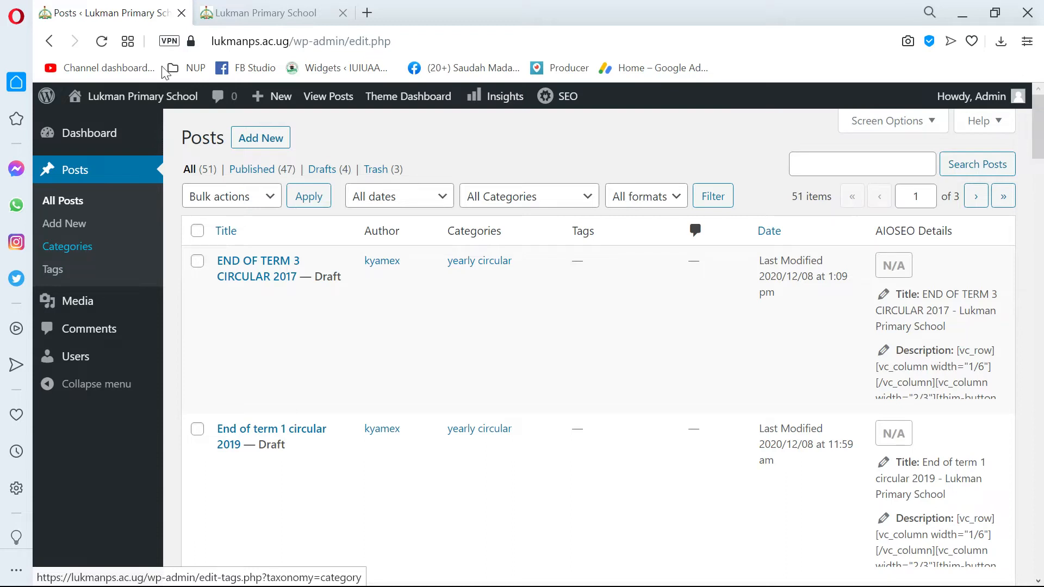
click(229, 12)
mouse_move(164, 116)
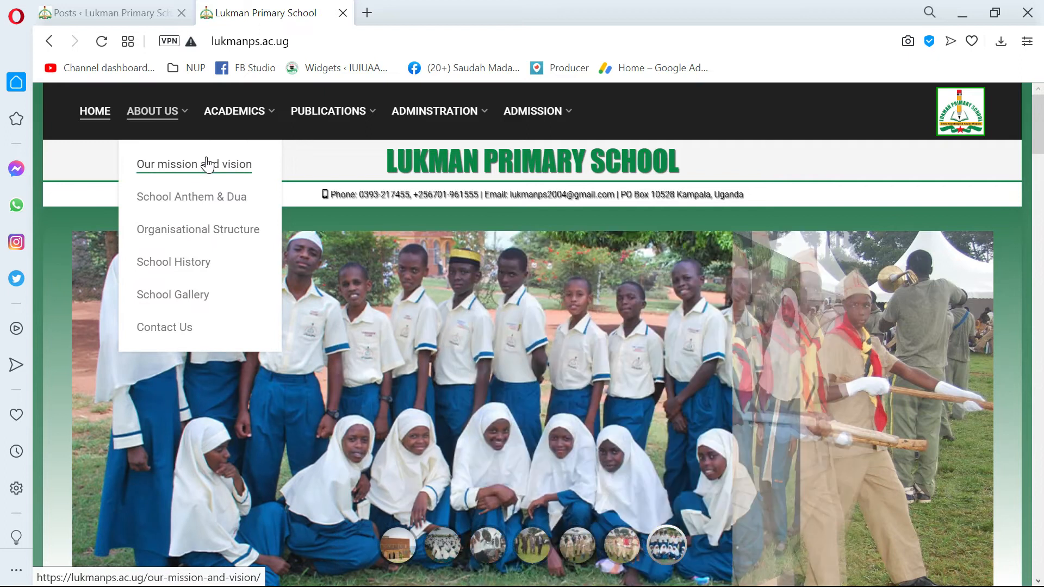
Open the Holiday work category page, scroll it and focus the post search box
mouse_move(259, 118)
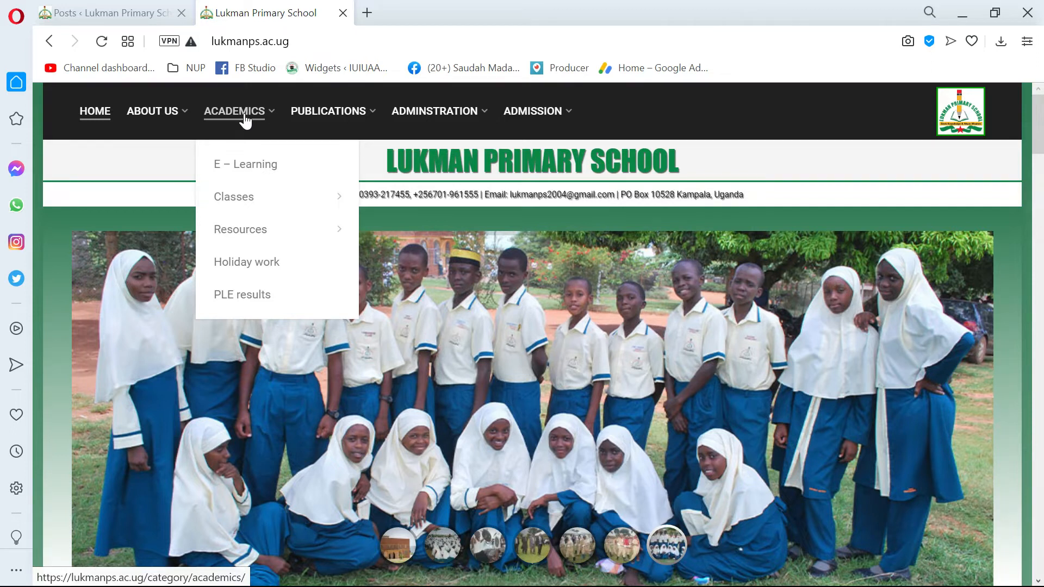
click(245, 264)
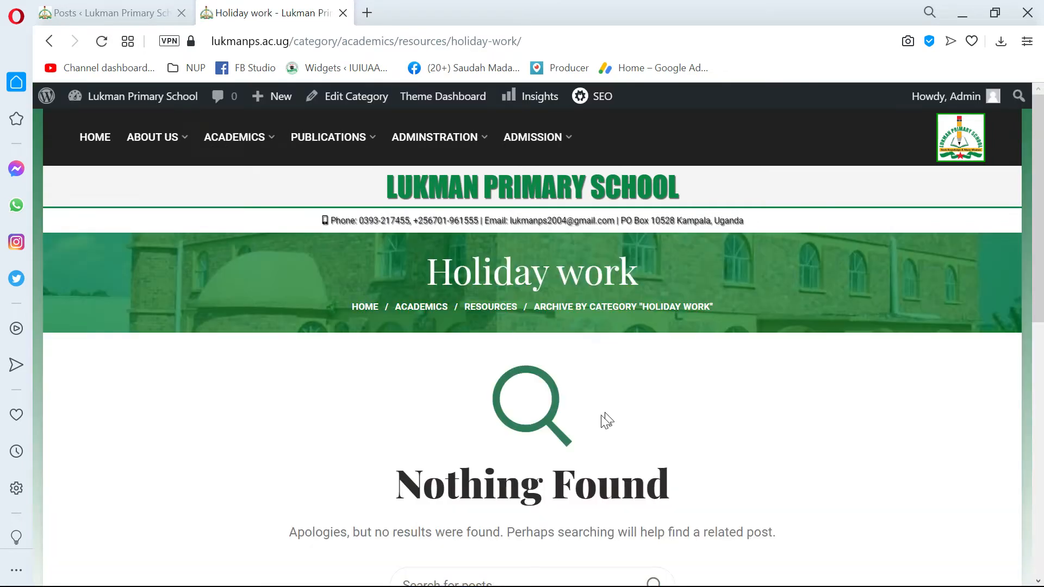
scroll(553, 392, down, 3)
scroll(556, 376, up, 3)
scroll(556, 375, down, 5)
click(519, 348)
scroll(491, 350, up, 3)
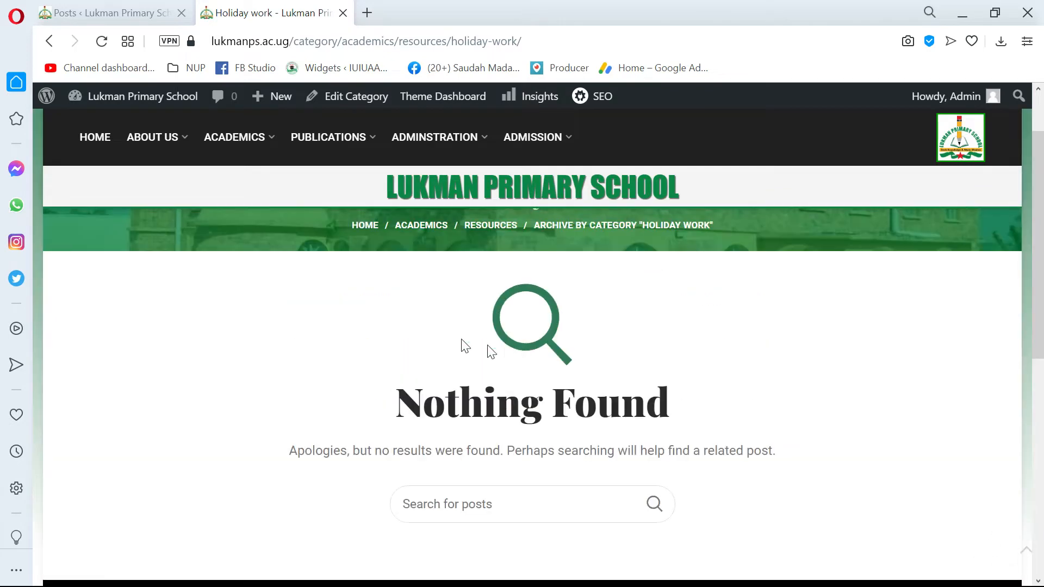
Open Academics > Resources > Notes again and scroll the empty archive
mouse_move(247, 142)
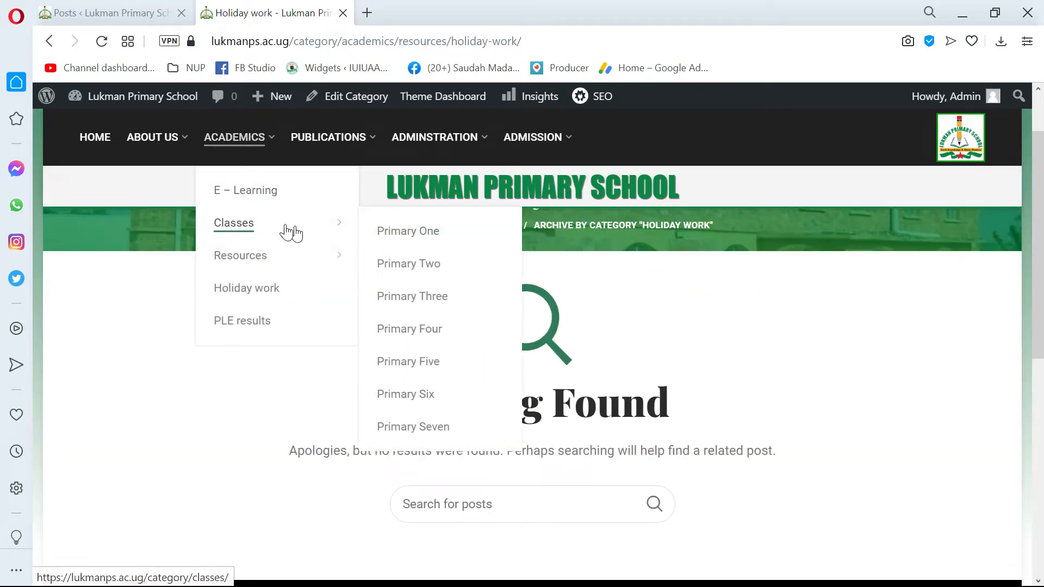
mouse_move(306, 259)
click(389, 299)
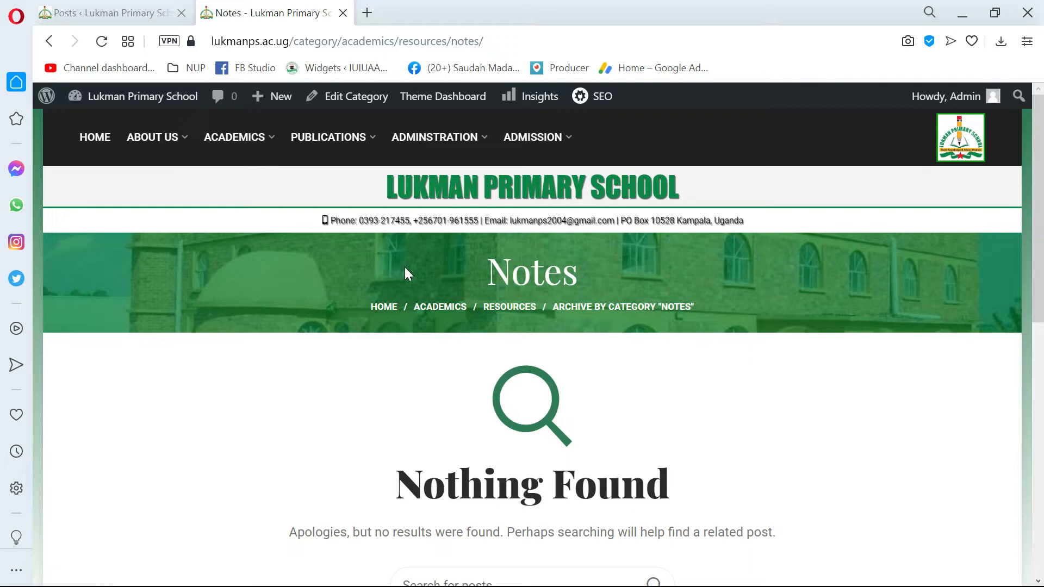
scroll(404, 266, down, 5)
scroll(404, 266, up, 5)
mouse_move(304, 161)
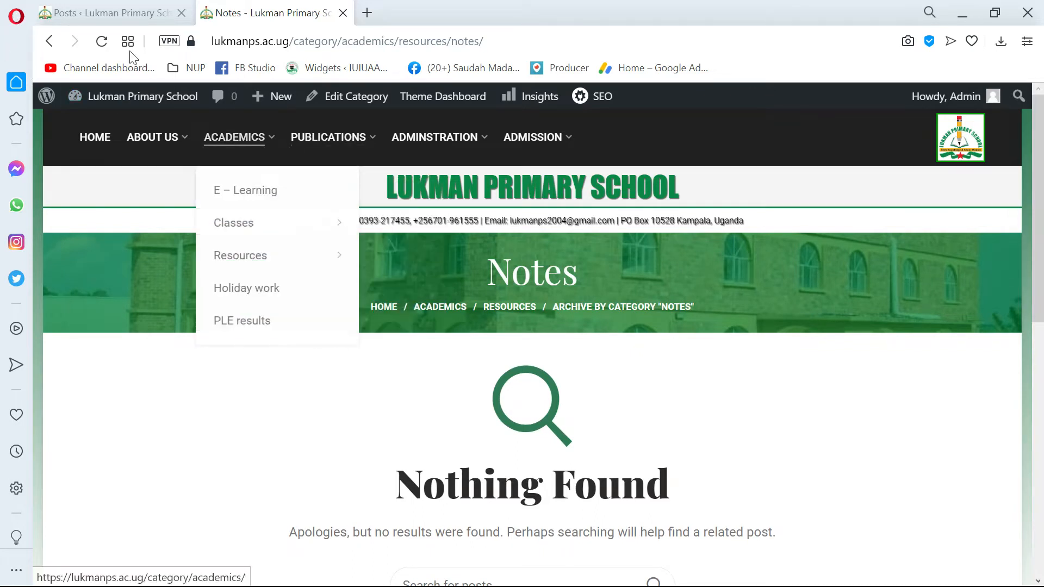
click(112, 12)
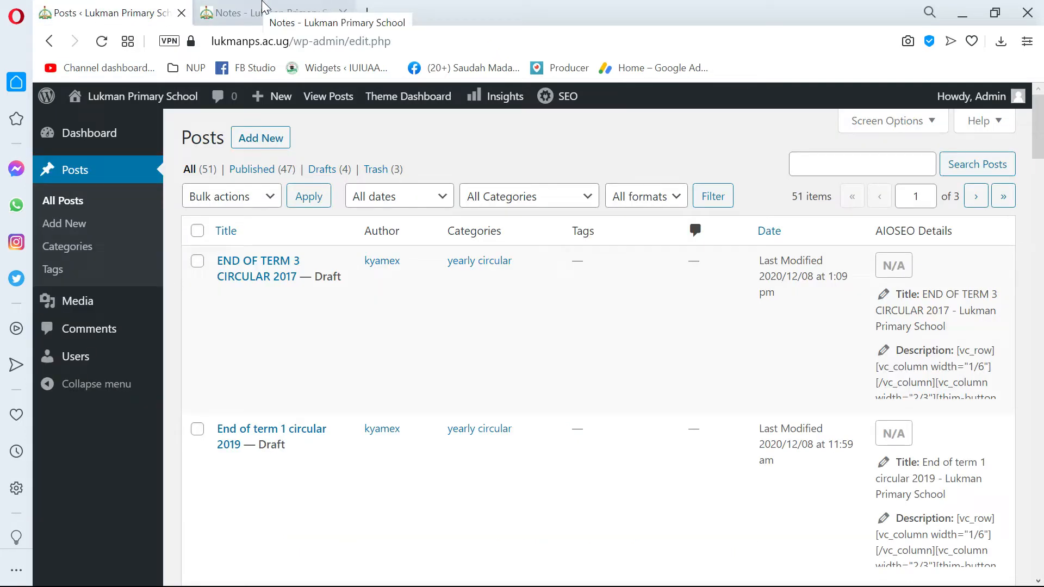
mouse_move(622, 385)
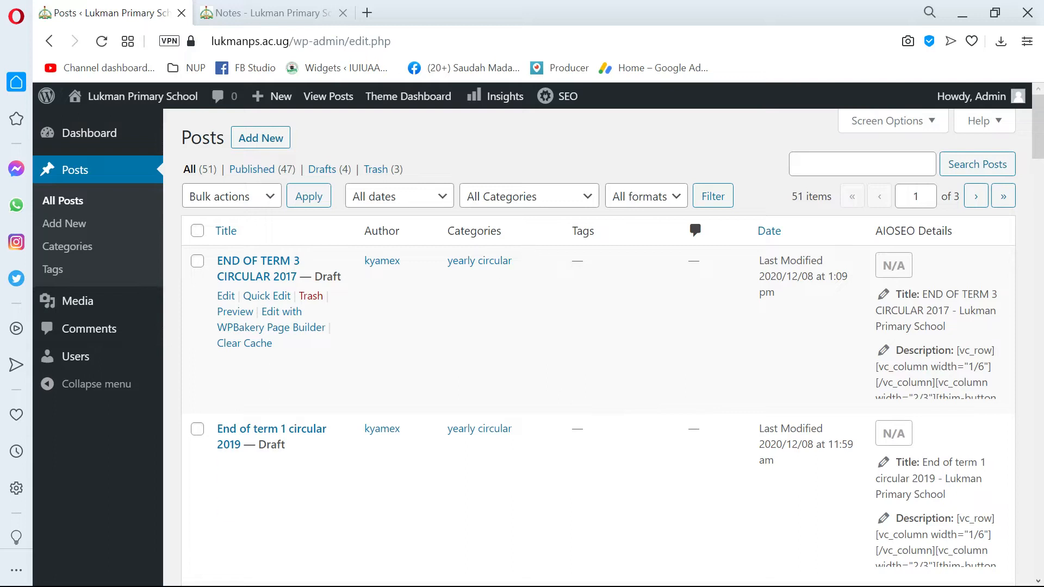
mouse_move(379, 530)
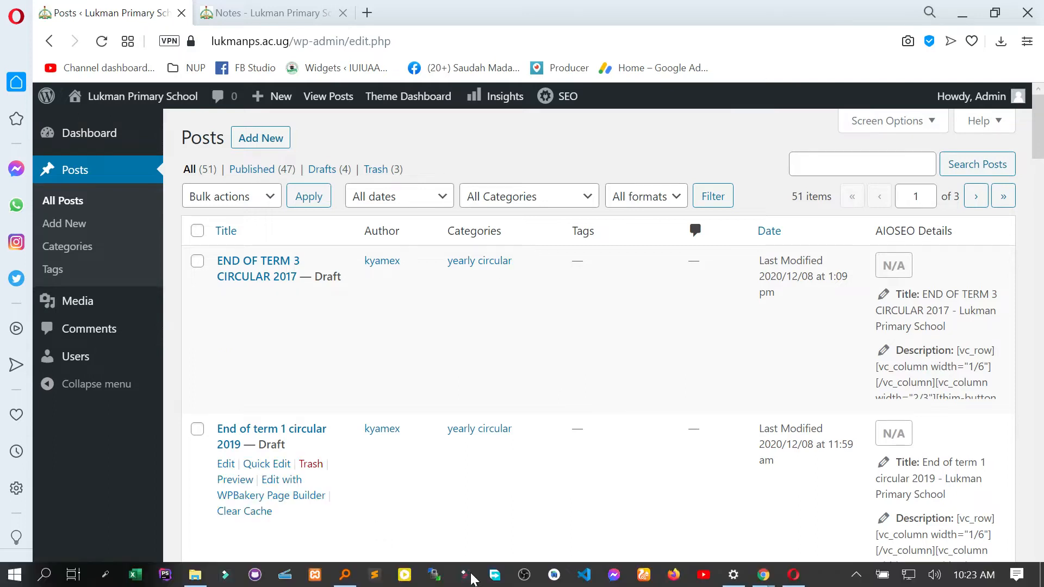
key(super)
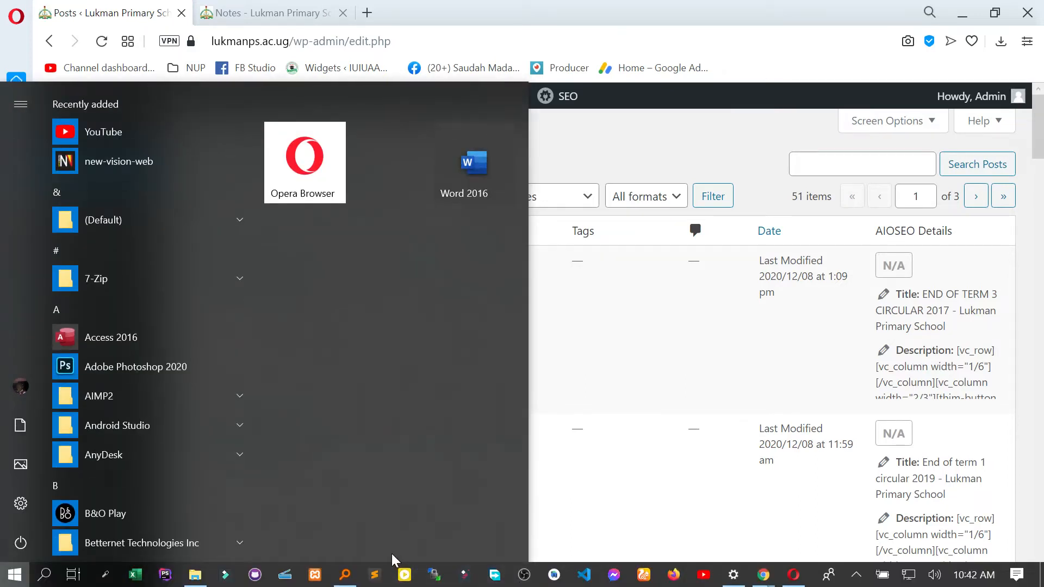
click(613, 406)
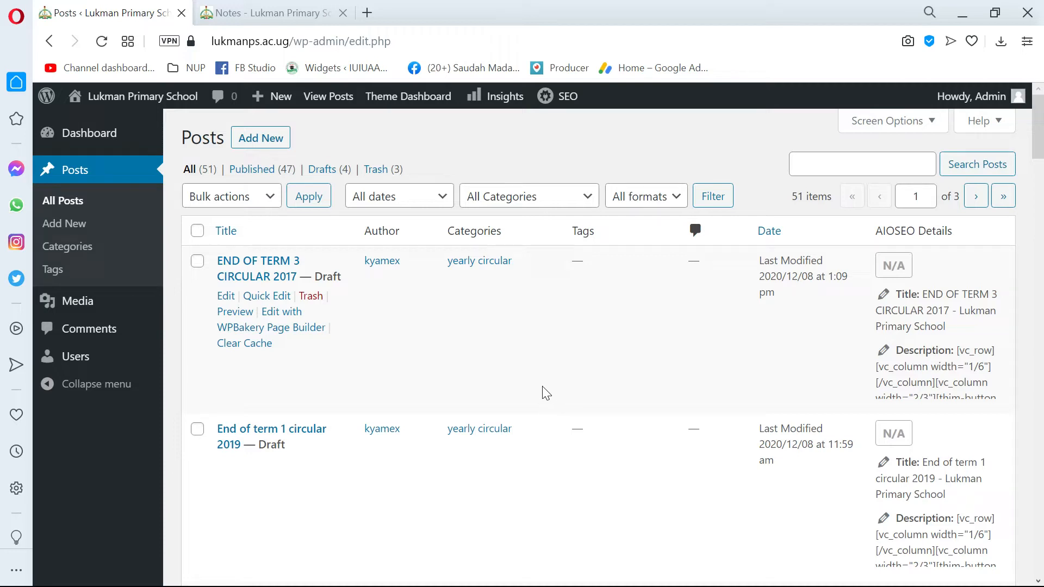
click(266, 15)
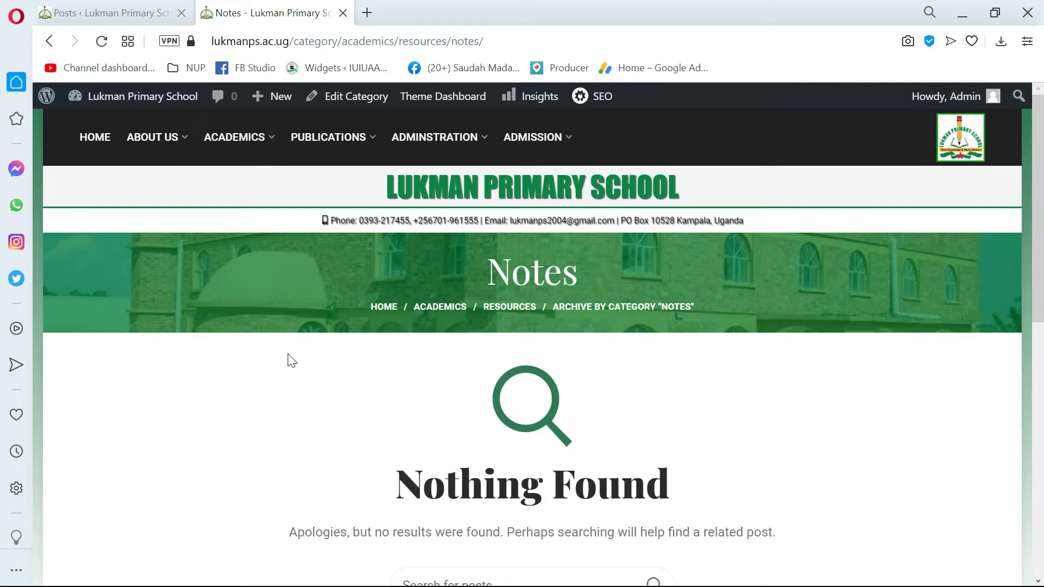
Bring up Everything and search for '.doc' files
key(super)
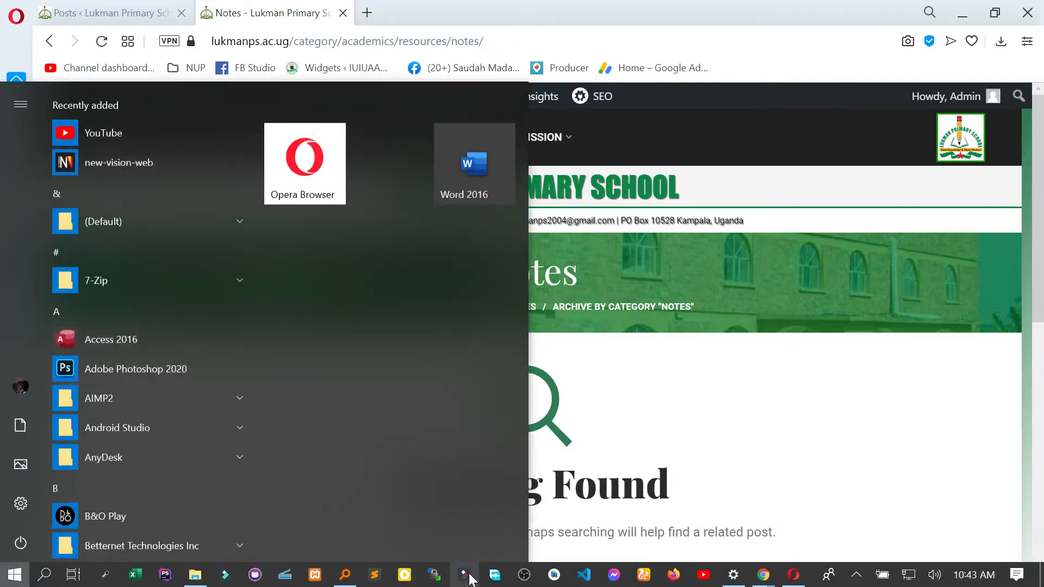
click(348, 575)
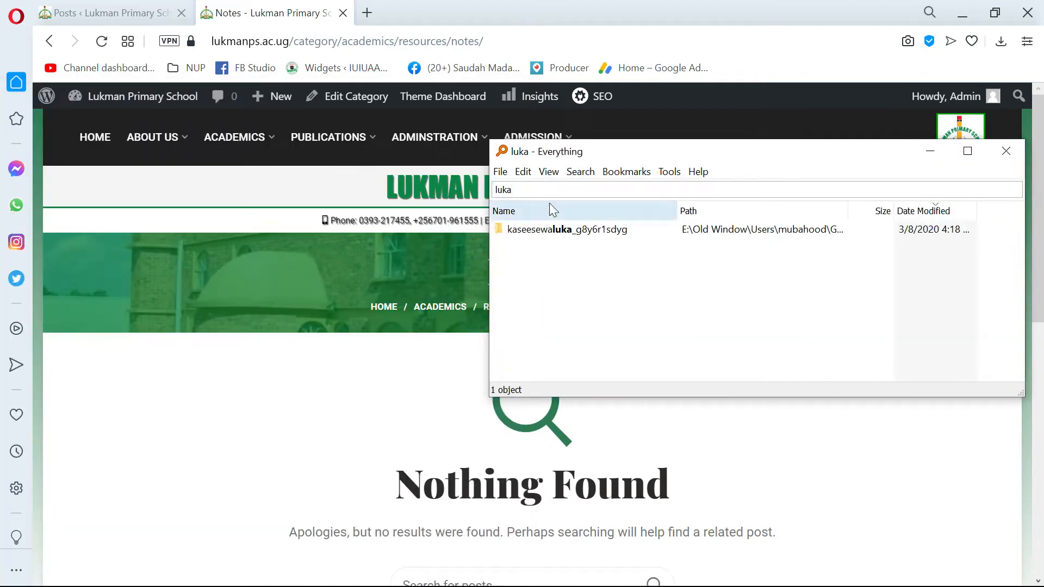
text(.o)
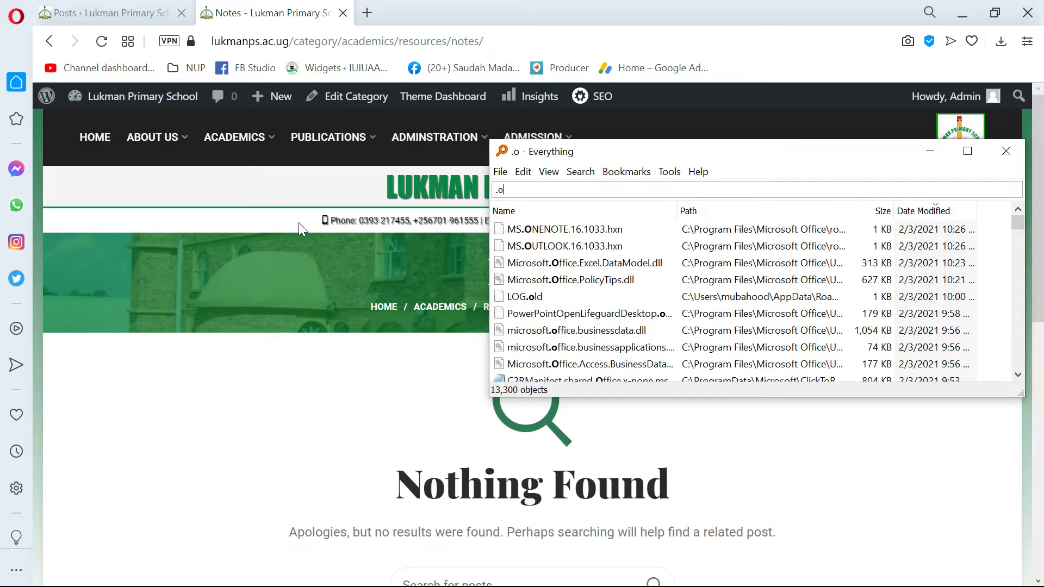
key(BackSpace)
text(doc)
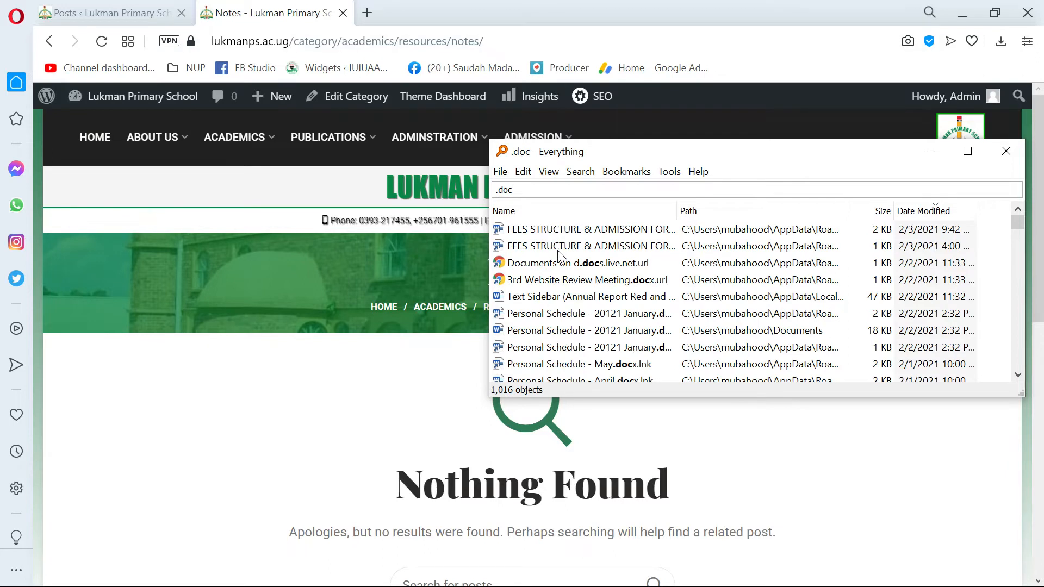
scroll(562, 324, down, 1)
scroll(558, 299, up, 1)
Open the folder containing FEES STRUCTURE & ADMISSION FORM.docx via Open Path
click(540, 247)
right_click(541, 246)
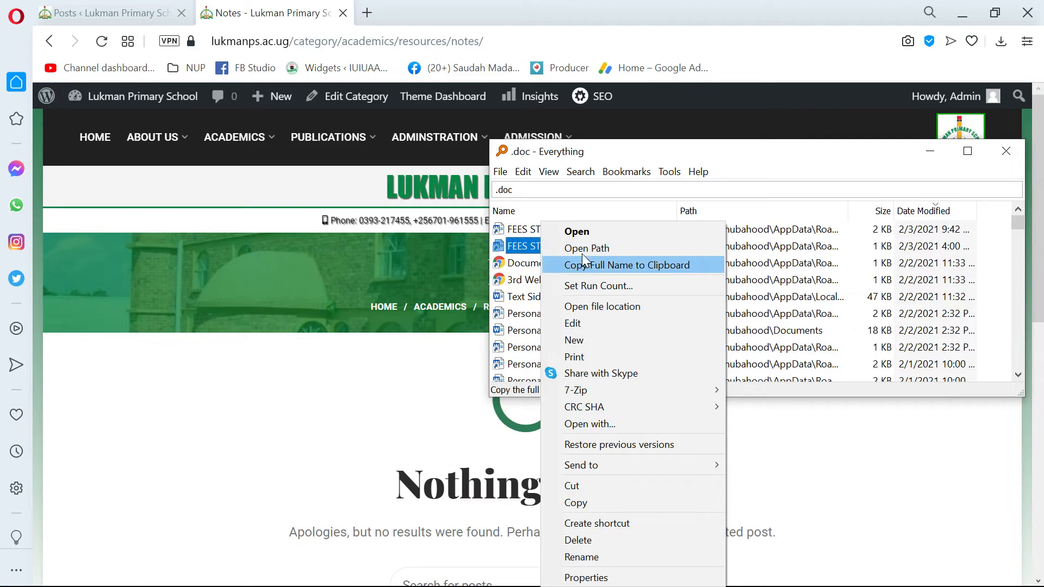
click(582, 250)
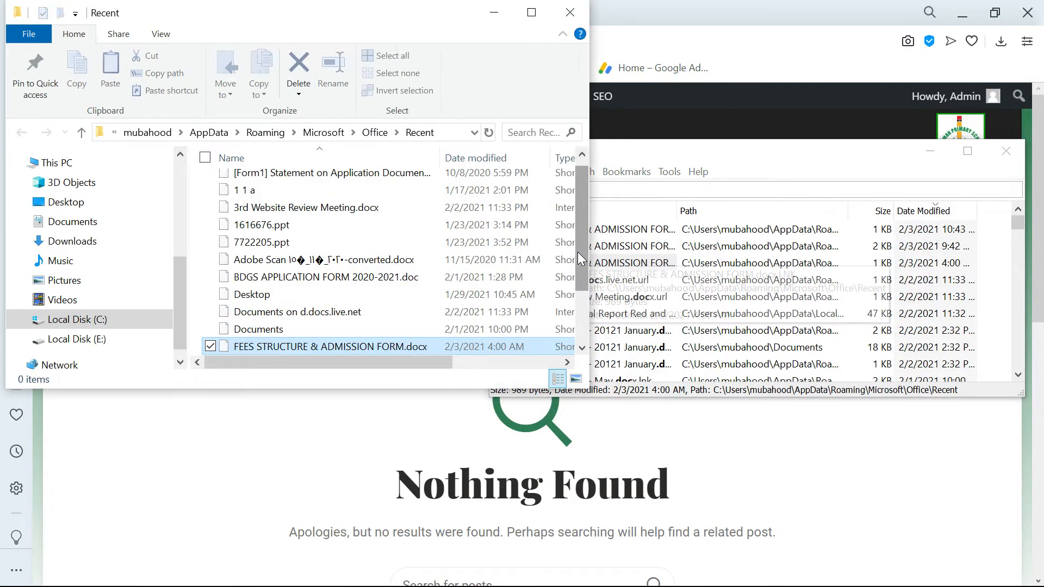
scroll(345, 256, down, 2)
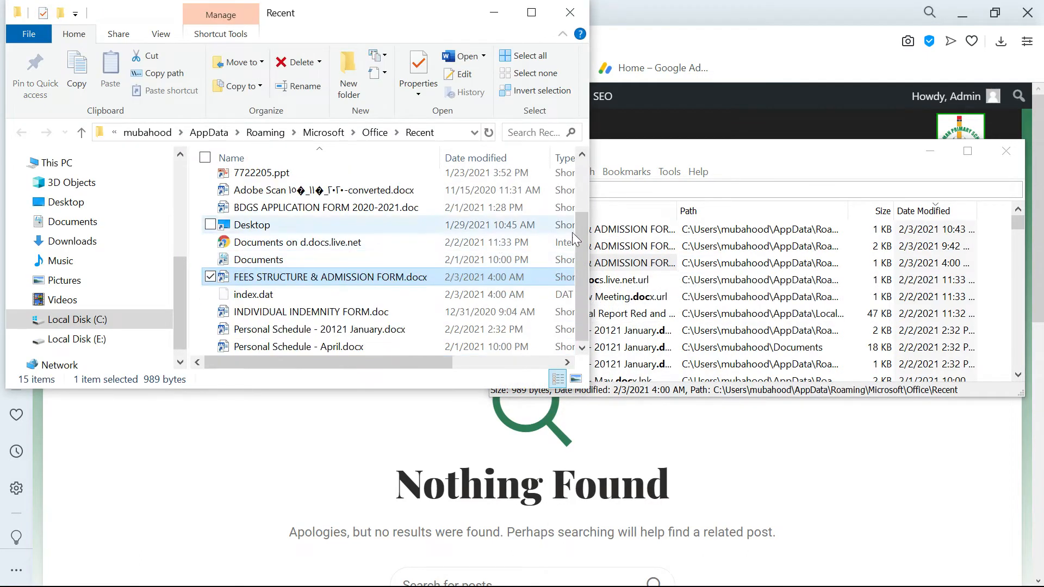
Sort the results by name and open FEES STRUCTURE & ADMISSION FORM.docx in Word
click(598, 212)
click(599, 212)
scroll(598, 261, down, 5)
scroll(576, 278, up, 4)
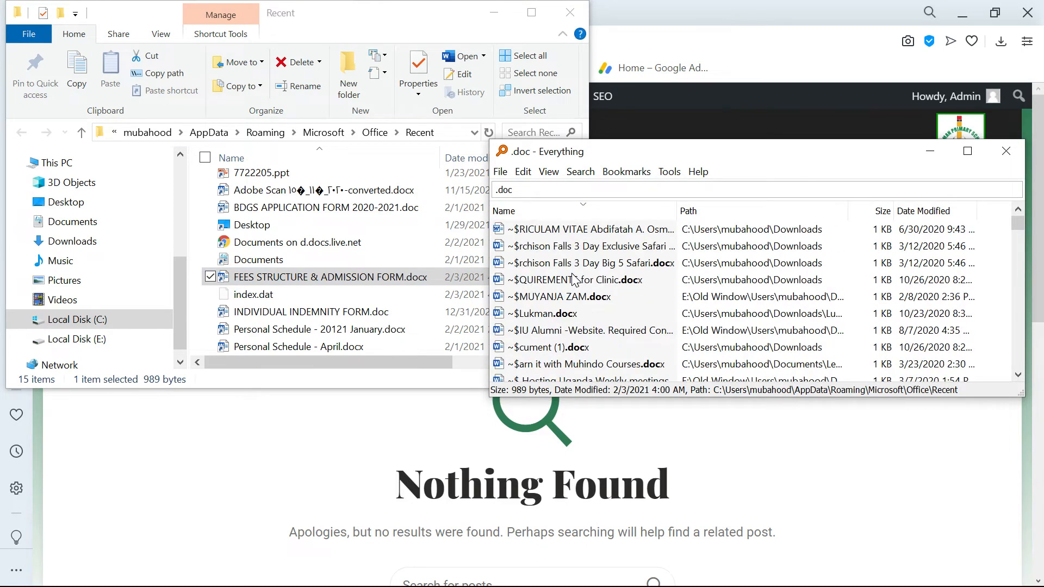
scroll(575, 280, up, 1)
double_click(290, 281)
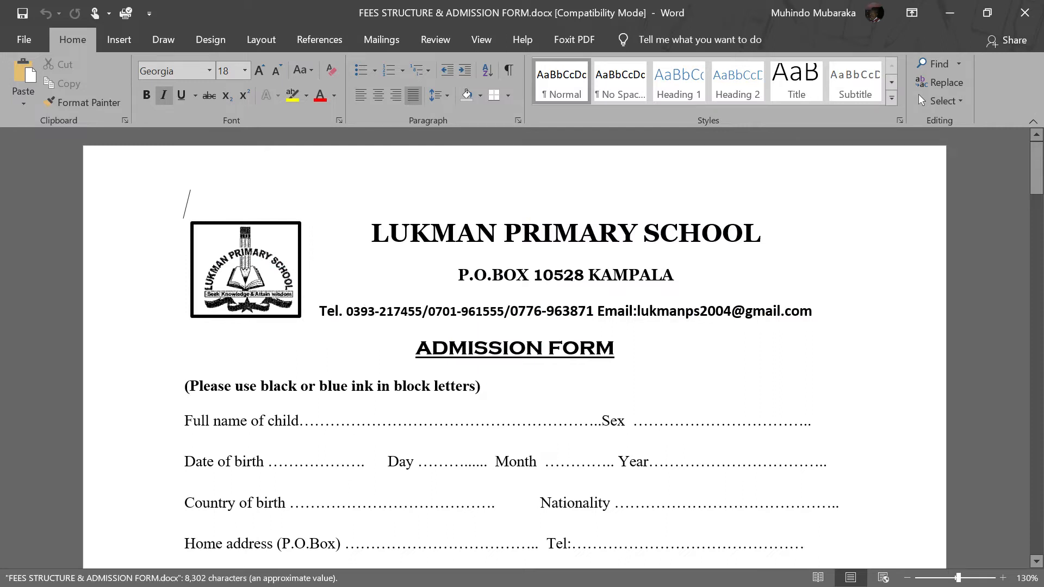
Scroll the document down to the School Requirements fees structure page
scroll(420, 296, down, 5)
scroll(514, 349, down, 5)
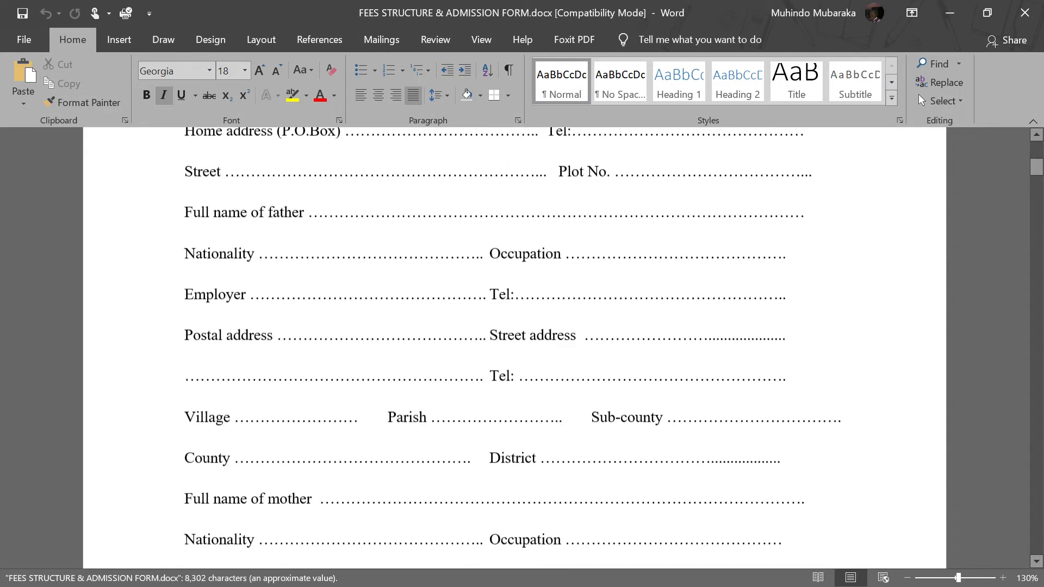
scroll(246, 263, up, 3)
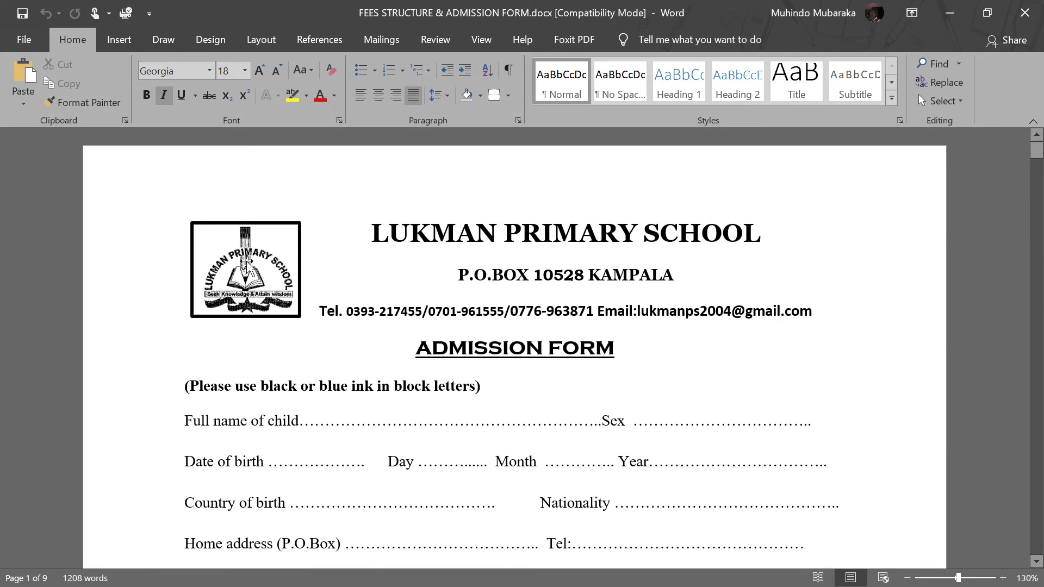
click(373, 233)
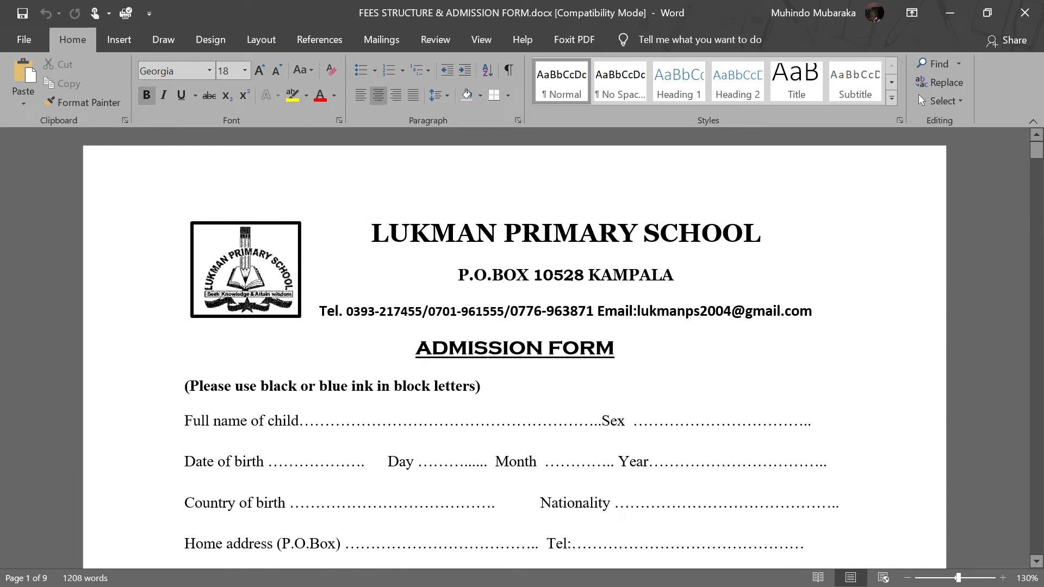
scroll(1039, 212, down, 11)
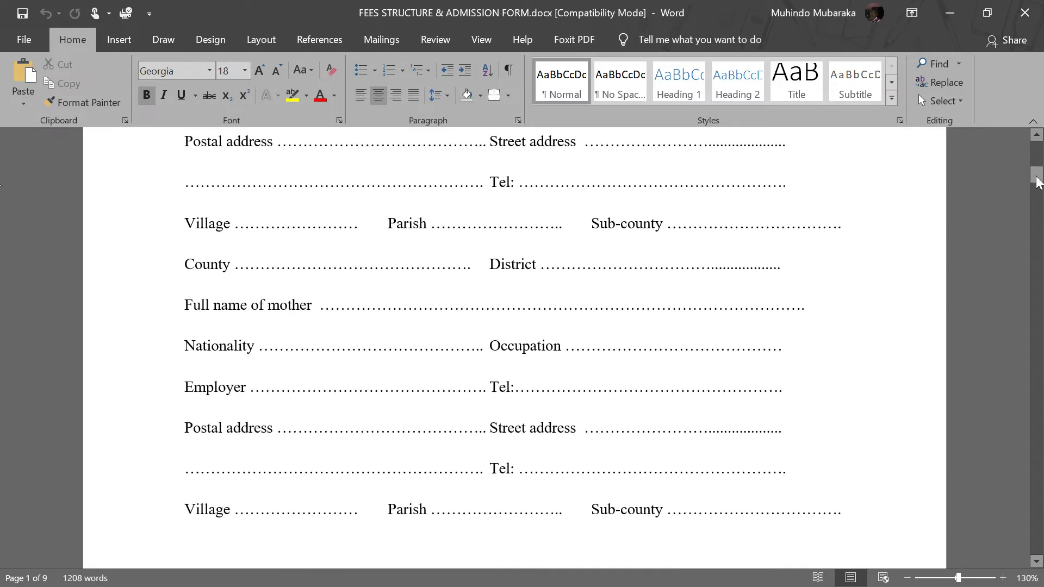
drag(1038, 176, 1037, 546)
scroll(515, 348, up, 5)
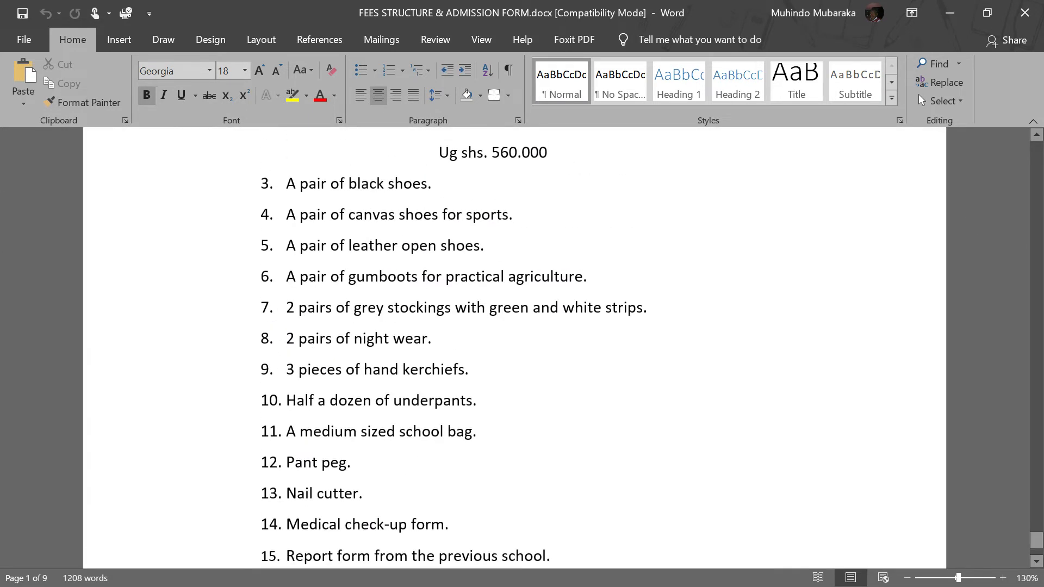
scroll(514, 348, up, 5)
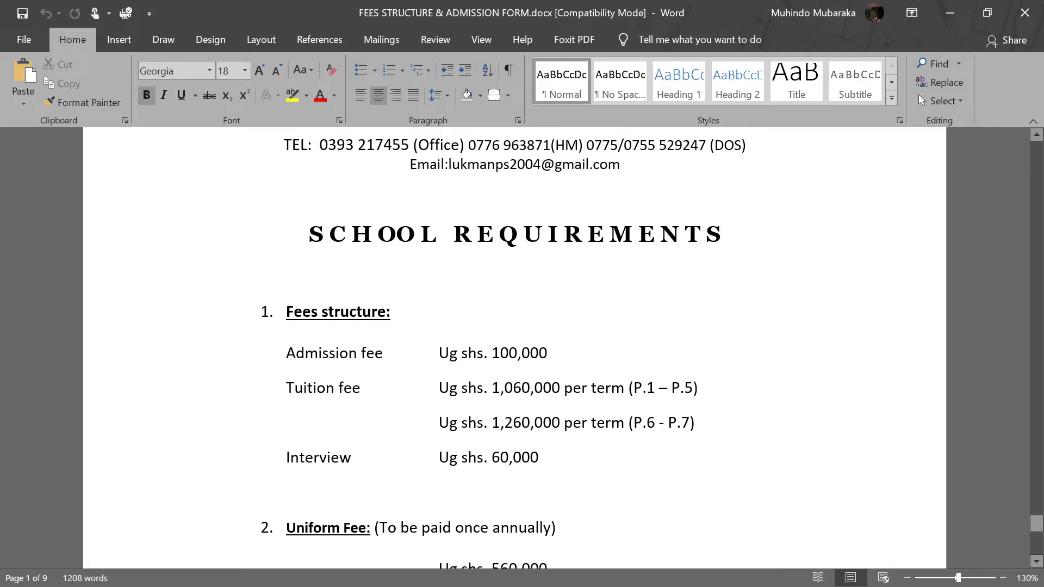
scroll(515, 348, up, 1)
Select the fees structure text and the 'LUKMAN PRIMARY SCHOOL, ENTEBBE' heading, then deselect
drag(253, 182, 574, 568)
scroll(566, 371, down, 3)
scroll(567, 362, up, 7)
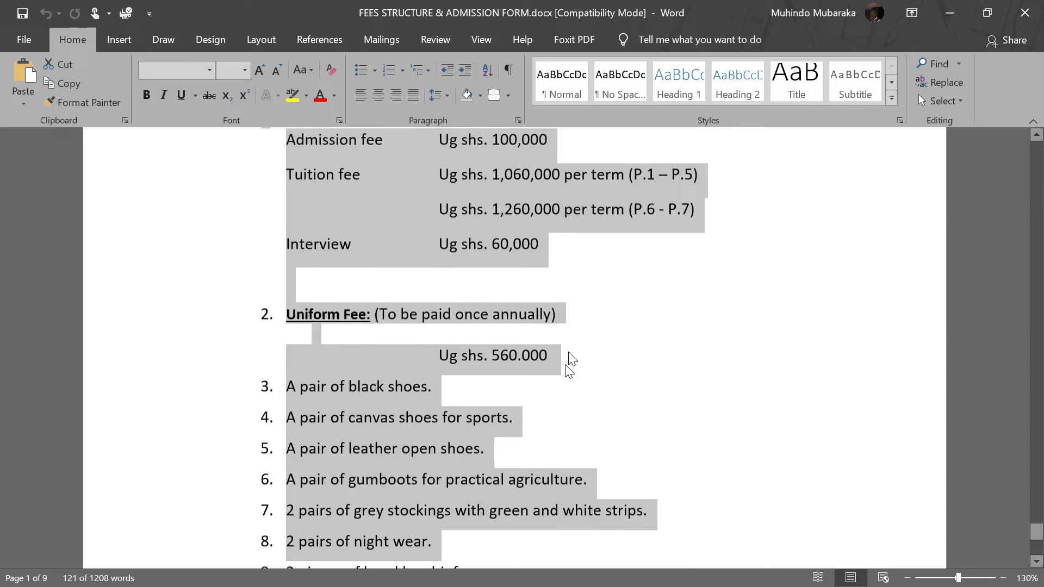
scroll(576, 345, up, 2)
click(533, 332)
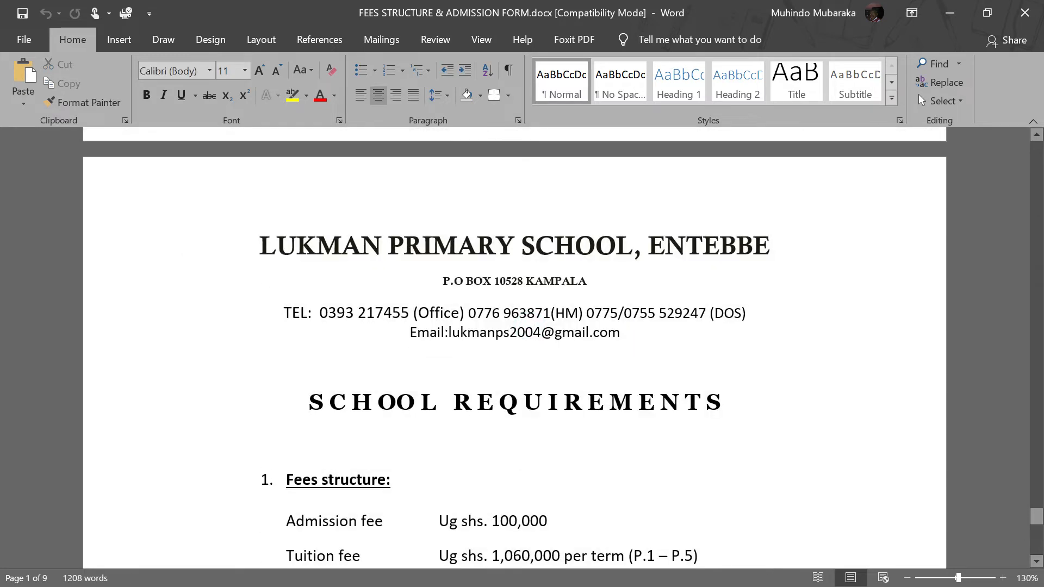
scroll(515, 348, down, 1)
drag(245, 204, 778, 201)
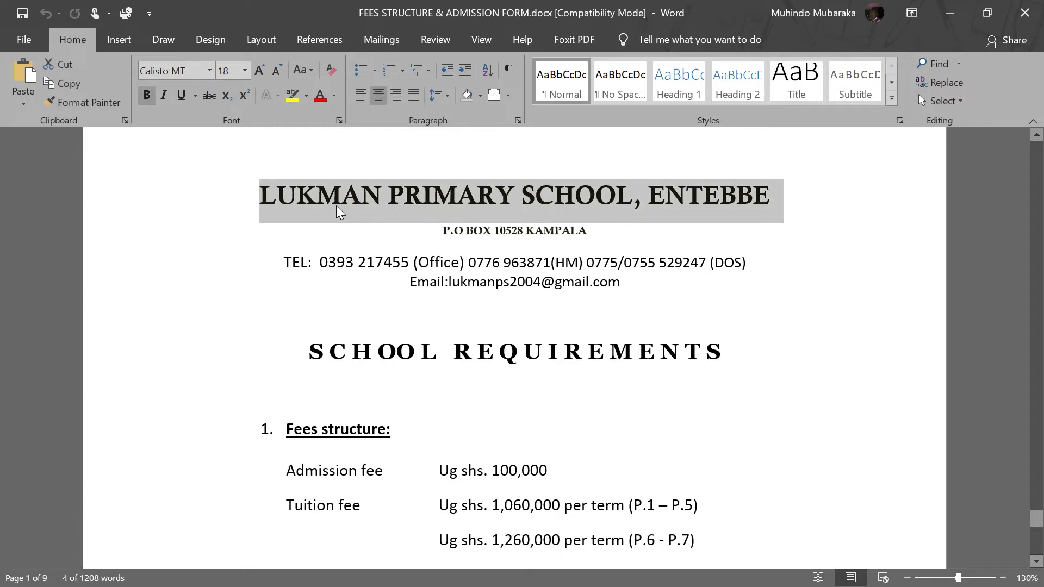
click(469, 215)
key(super+Tab)
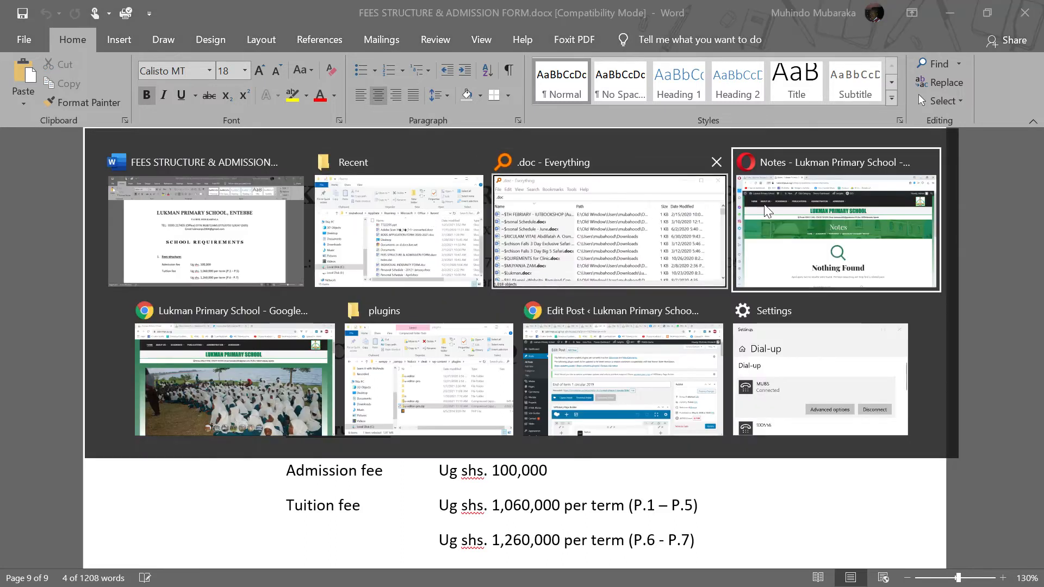
Return to the WordPress admin in Opera and open Posts > Categories
click(799, 216)
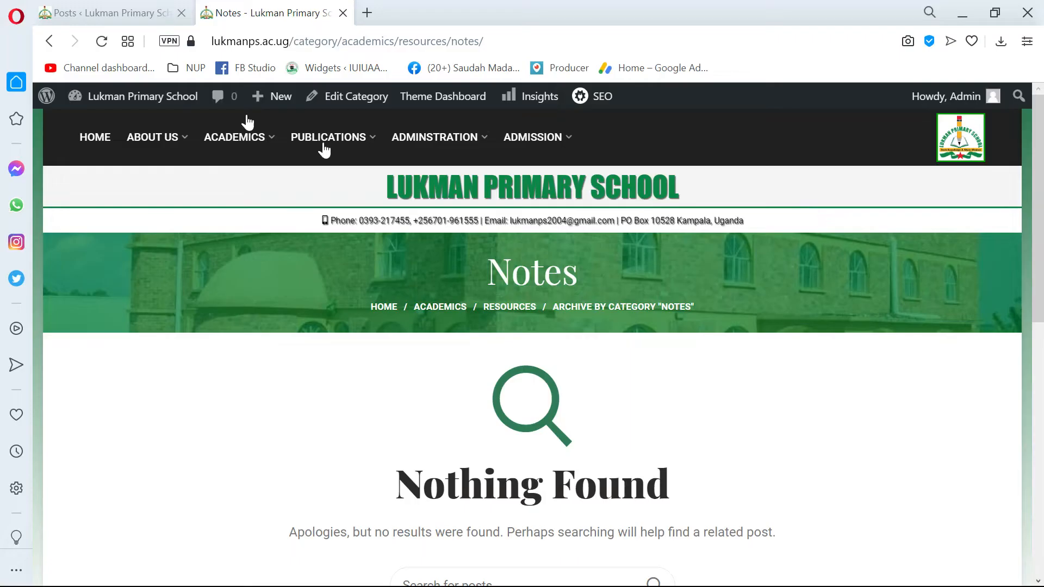
click(101, 13)
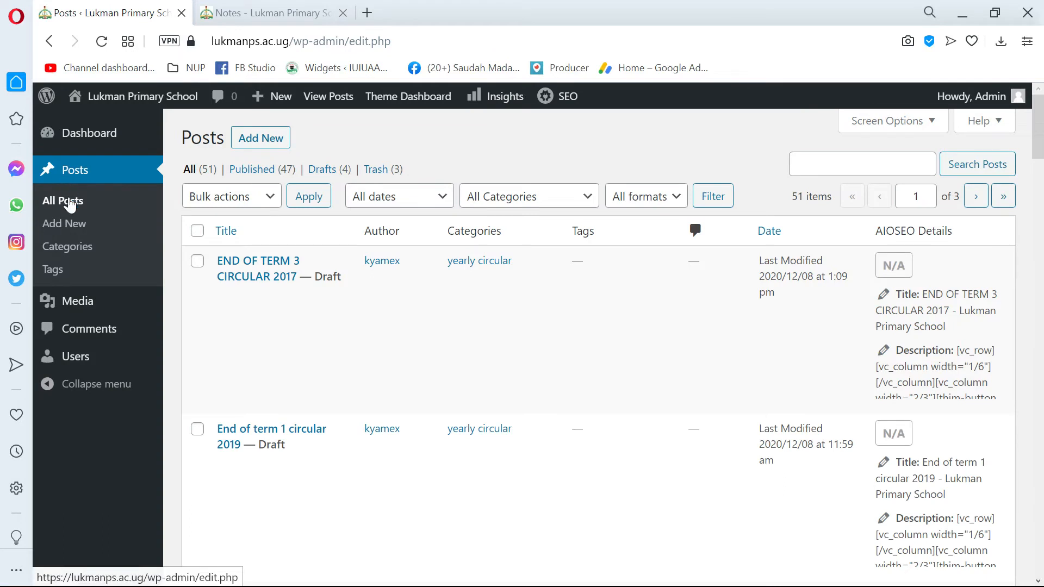
click(68, 246)
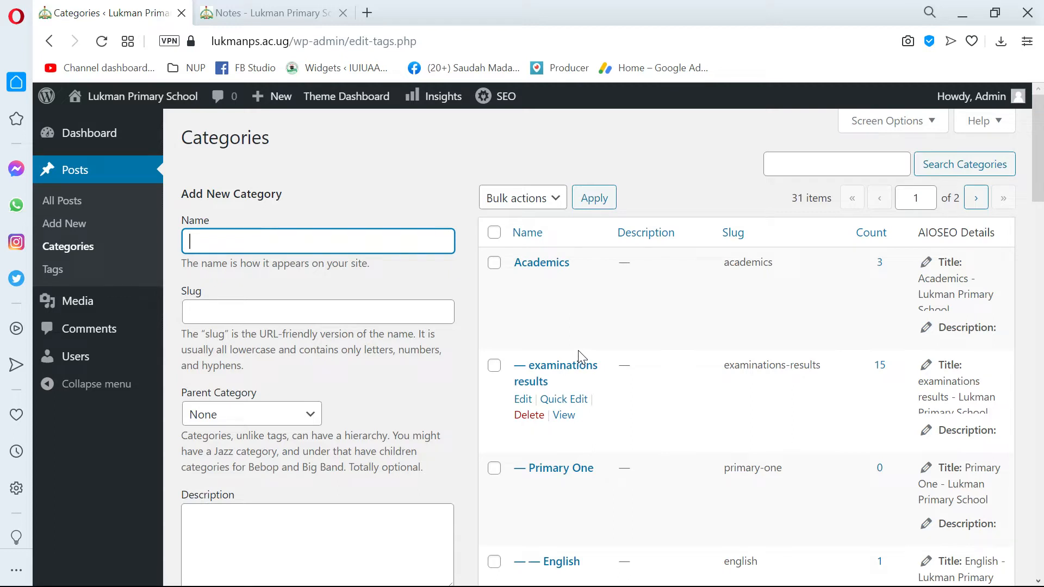
scroll(579, 357, down, 4)
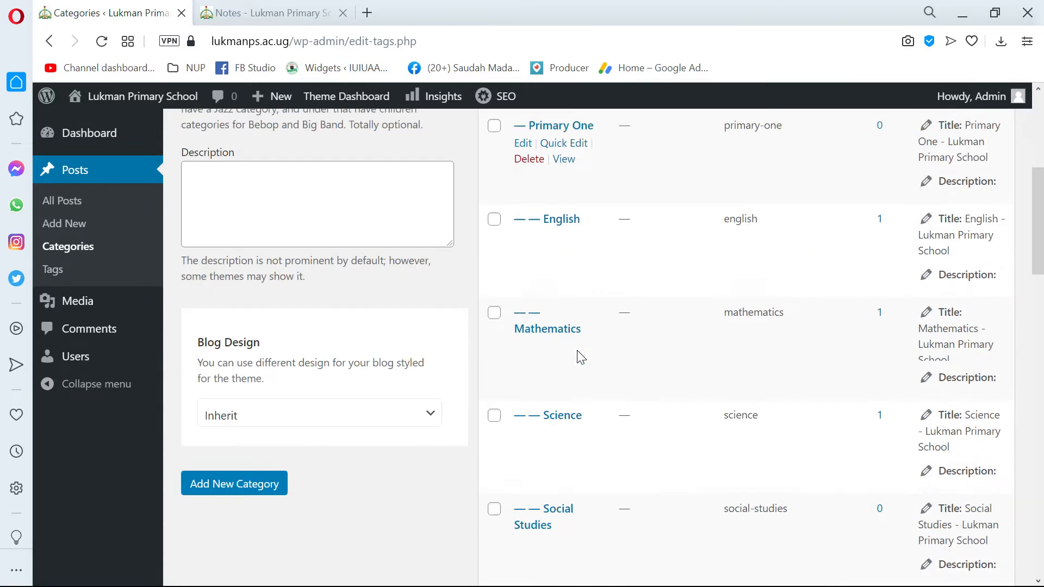
scroll(580, 357, up, 4)
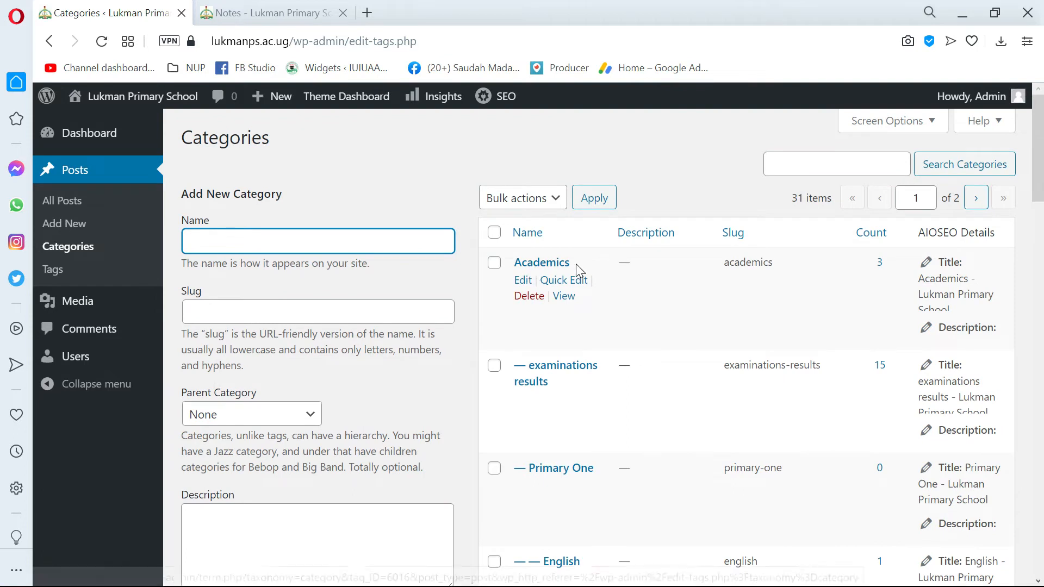
scroll(563, 275, down, 2)
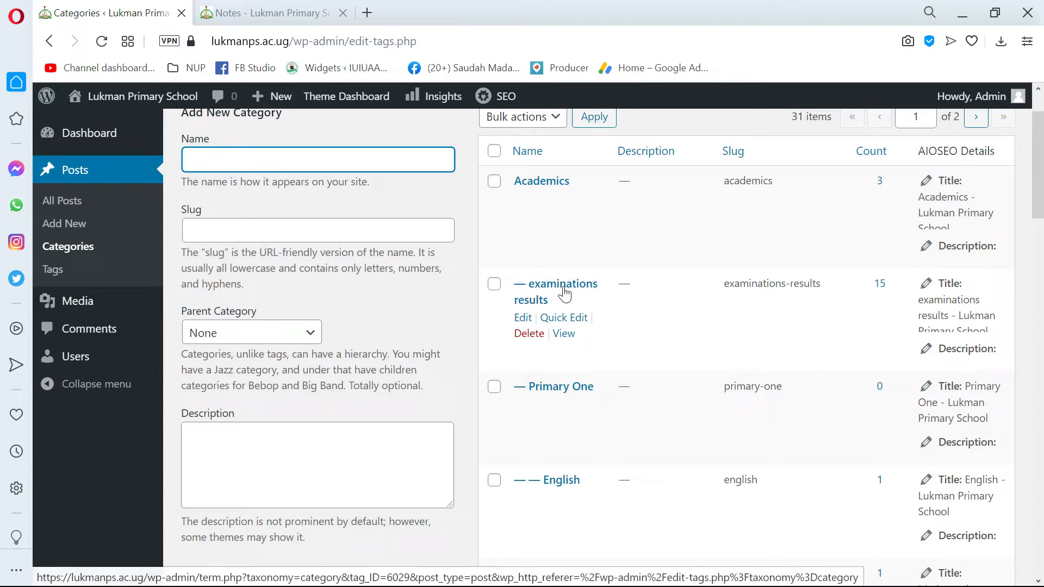
scroll(547, 294, down, 2)
scroll(541, 313, down, 2)
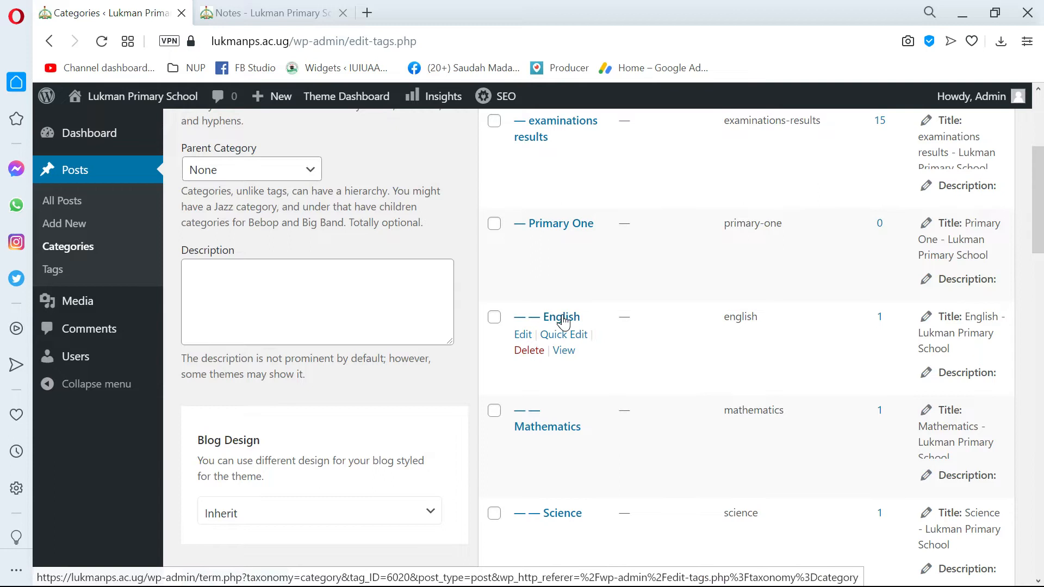
scroll(561, 332, down, 2)
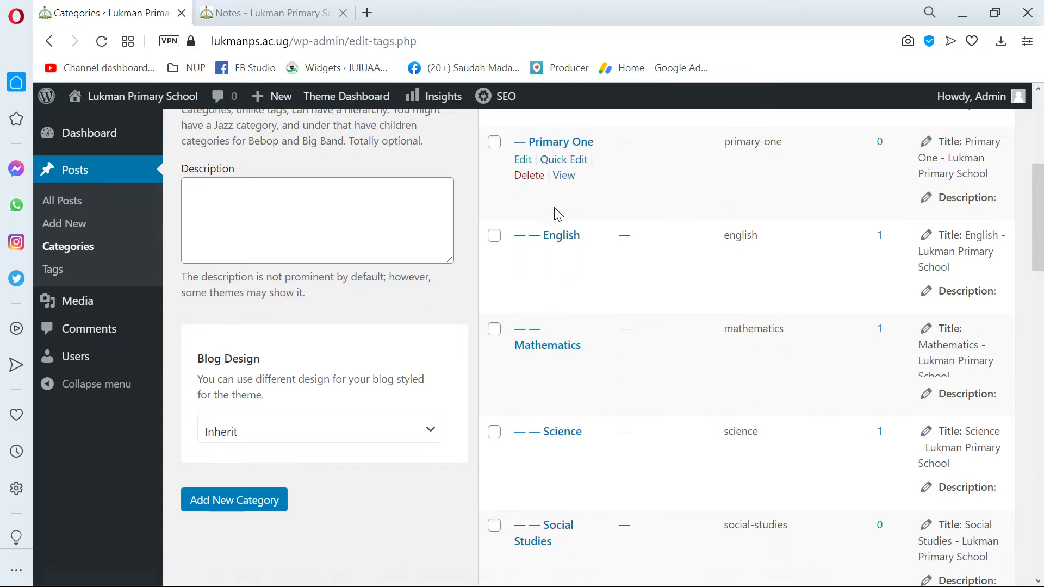
scroll(571, 408, down, 7)
scroll(538, 298, down, 20)
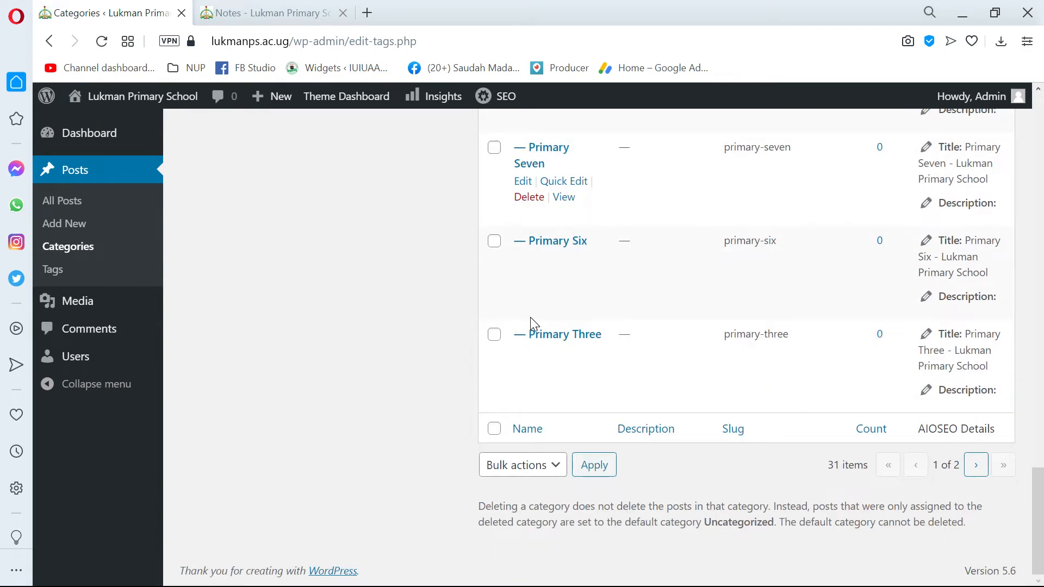
scroll(548, 438, up, 18)
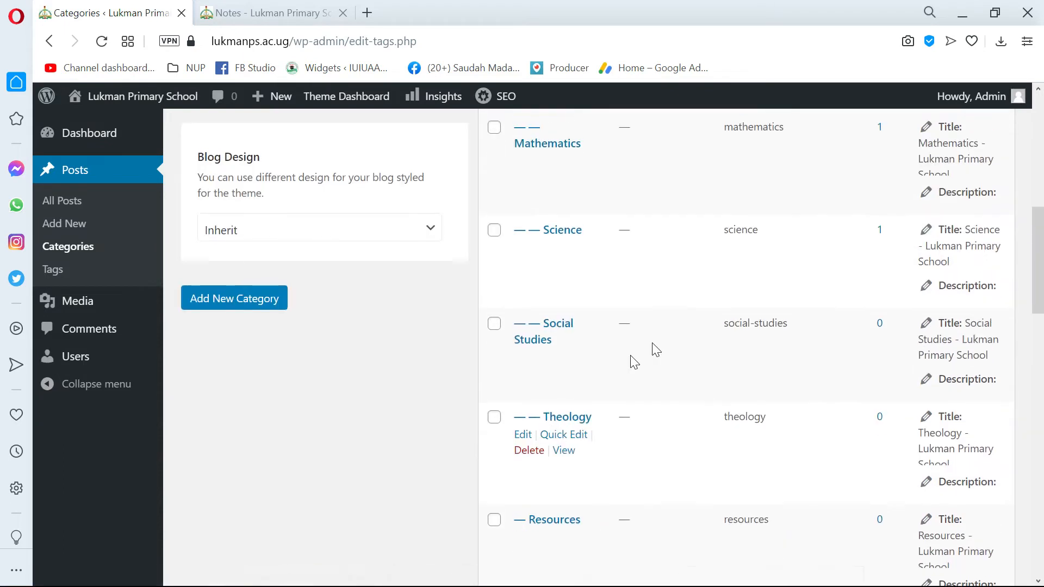
scroll(634, 362, up, 20)
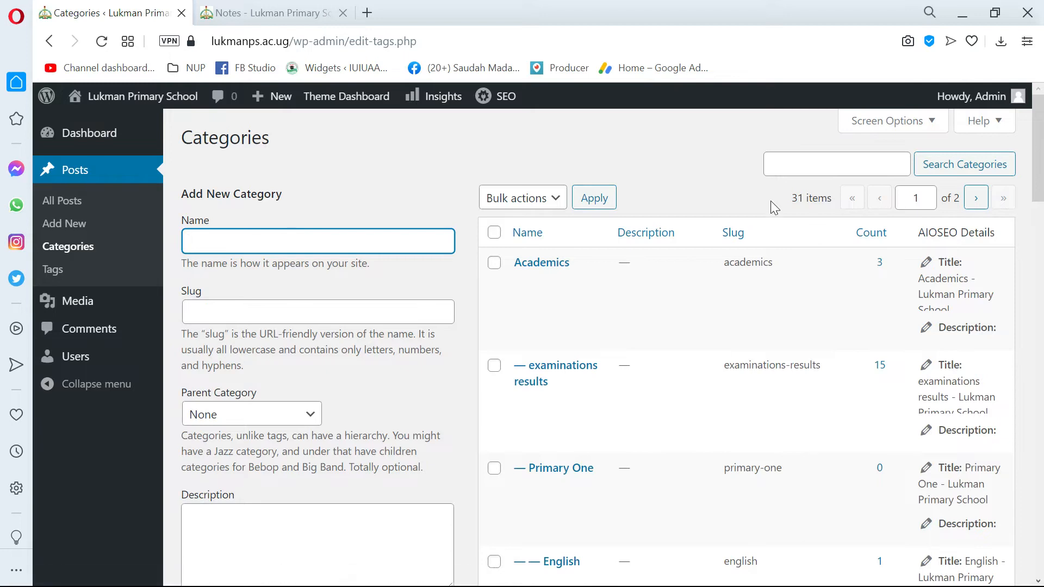
drag(782, 205, 835, 204)
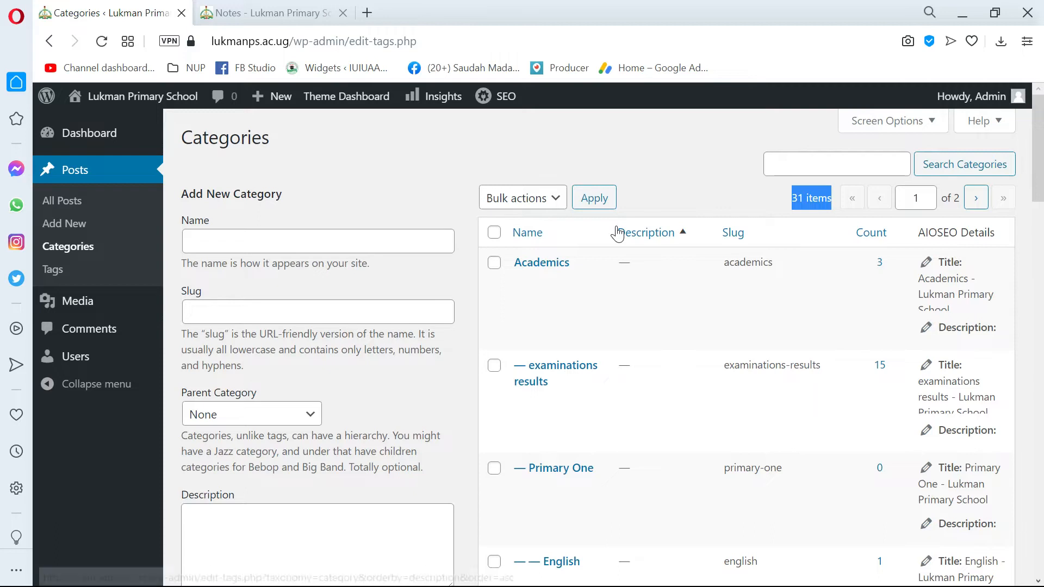
scroll(524, 298, down, 15)
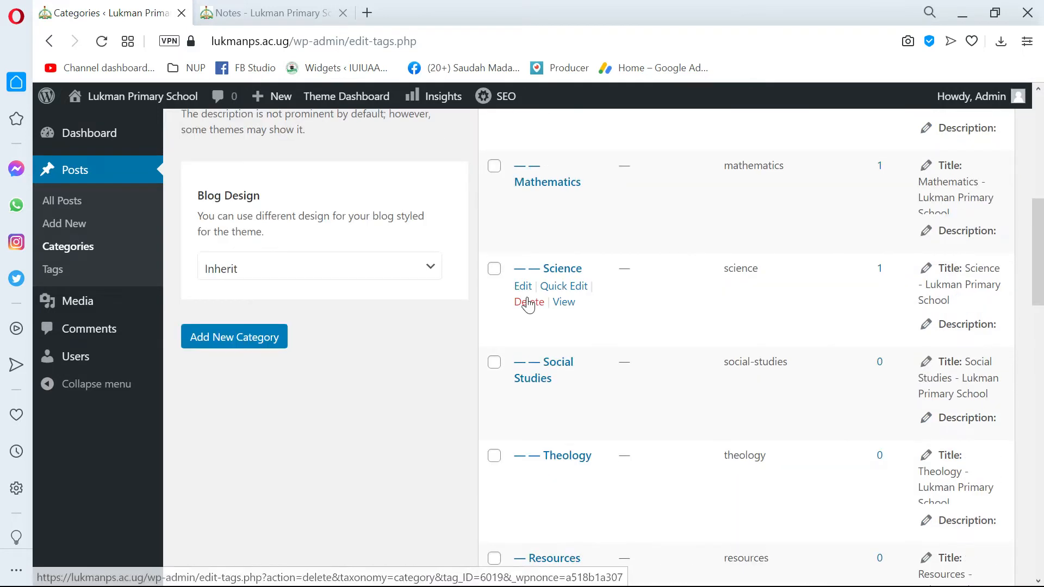
scroll(560, 419, up, 10)
scroll(566, 419, up, 8)
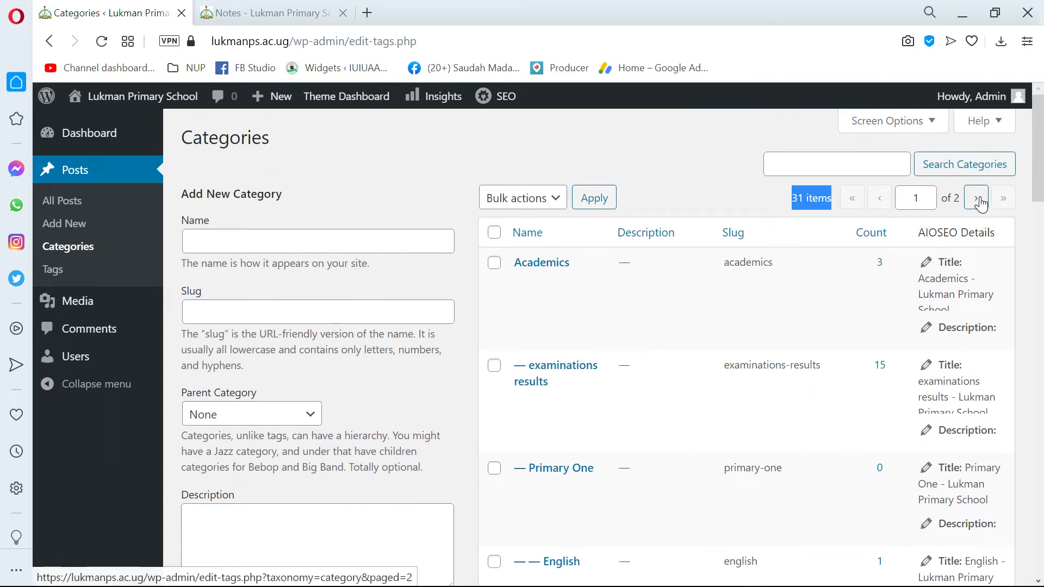
Set the Categories list to show 40 items per page in Screen Options
click(880, 123)
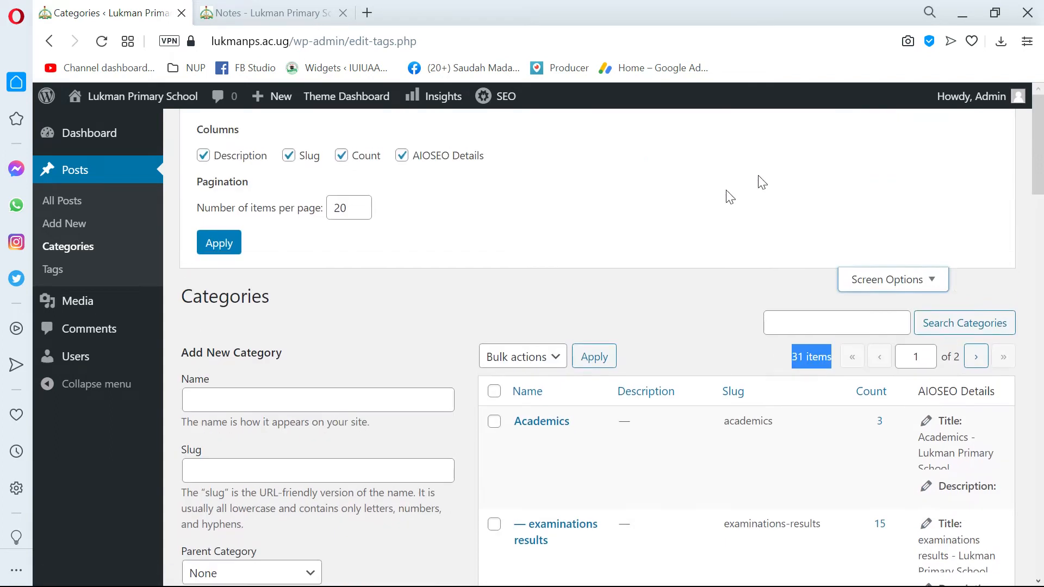
click(351, 209)
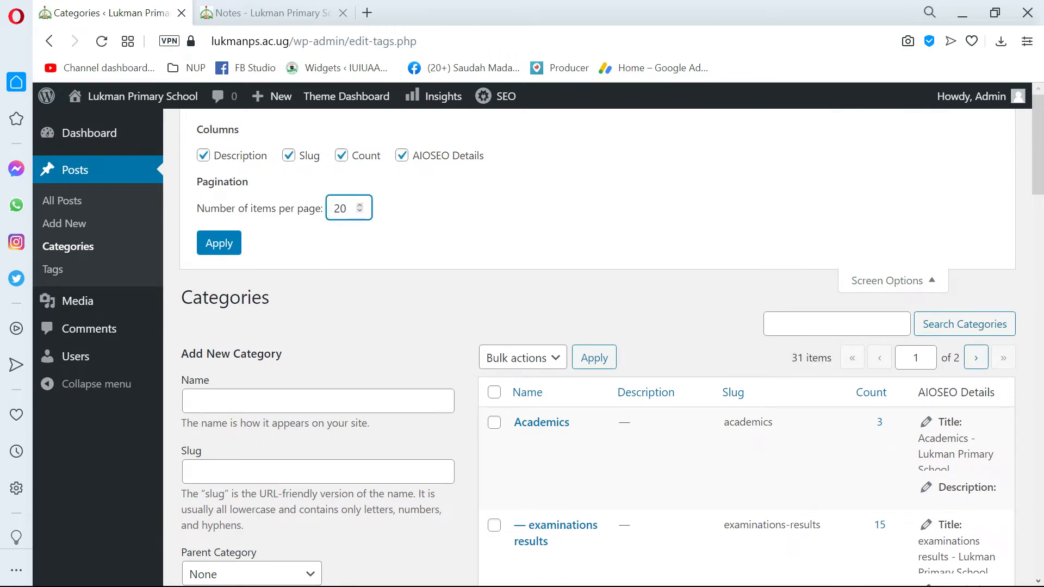
key(shift+Left)
key(BackSpace)
text(4)
click(236, 244)
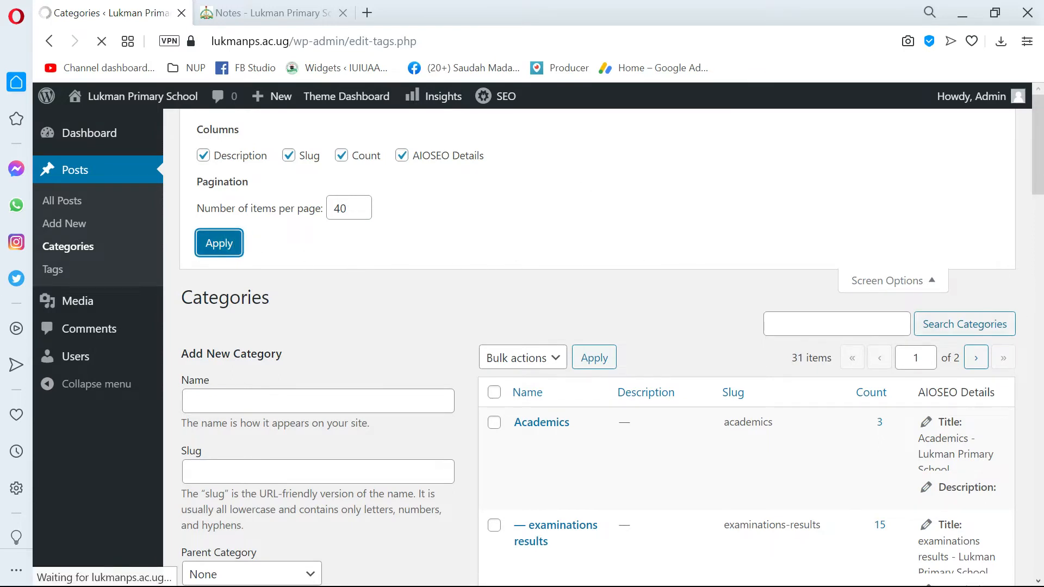
scroll(693, 228, down, 1)
scroll(694, 226, up, 1)
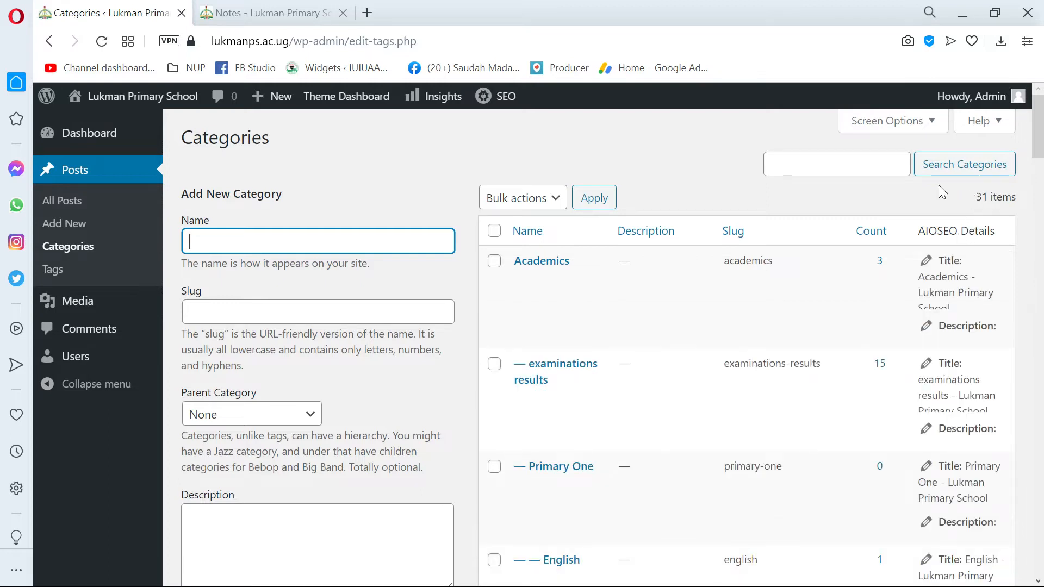
click(869, 129)
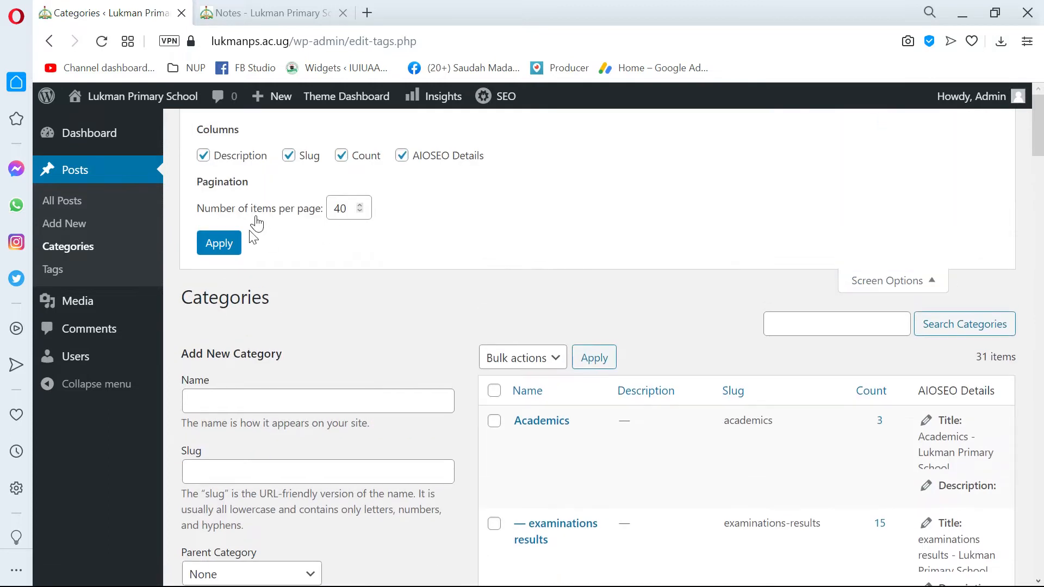
Collapse Screen Options and scroll through all 31 categories and their post counts
click(894, 279)
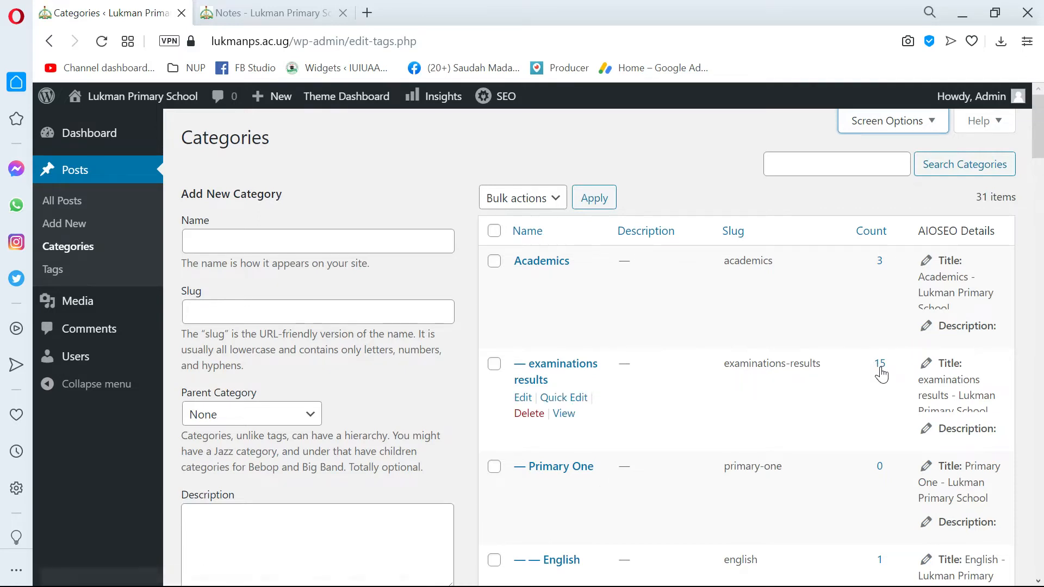
scroll(886, 359, down, 1)
scroll(583, 375, up, 1)
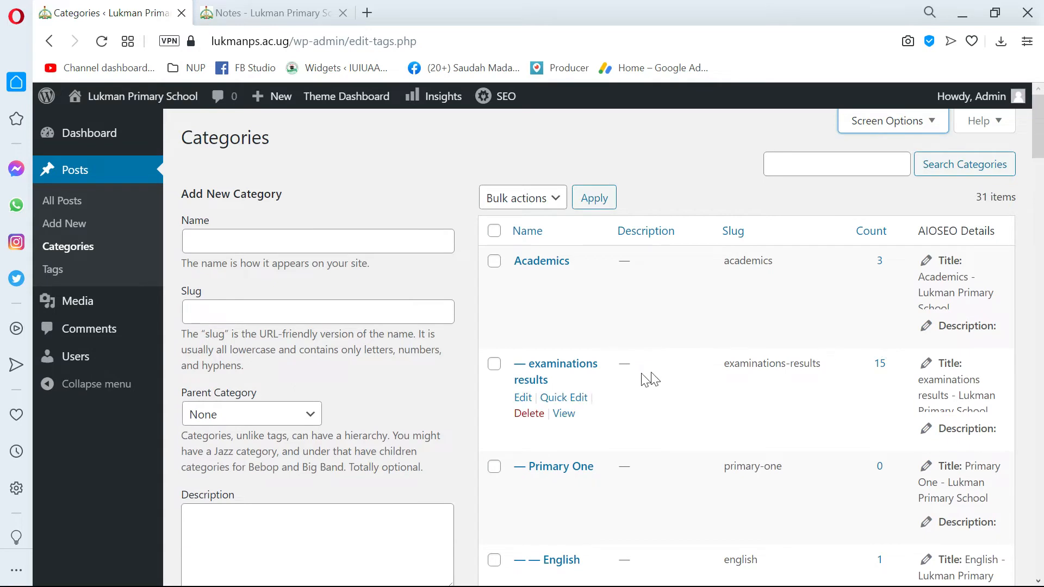
scroll(541, 368, down, 1)
scroll(590, 308, up, 1)
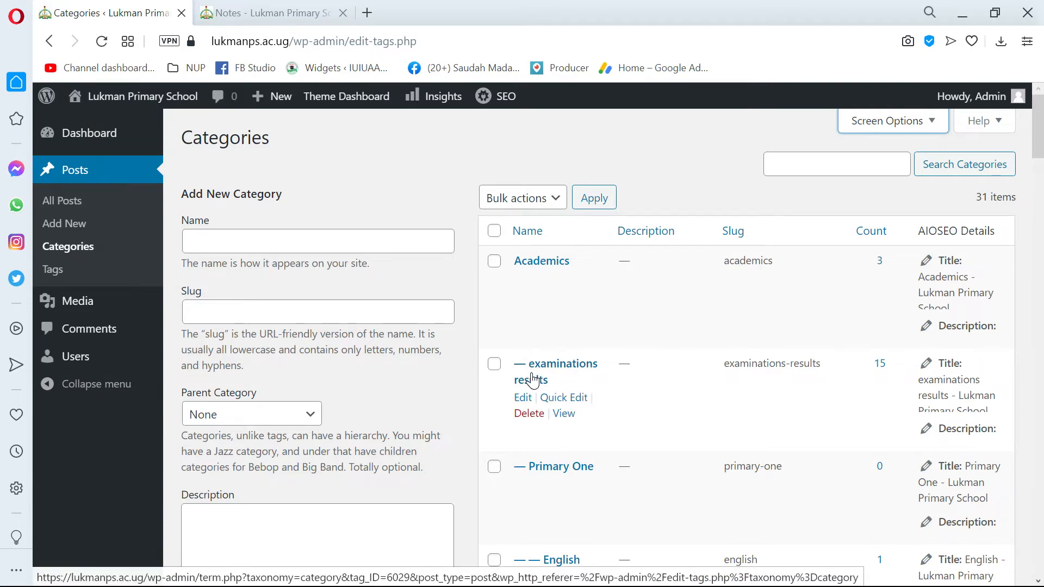
scroll(549, 375, down, 1)
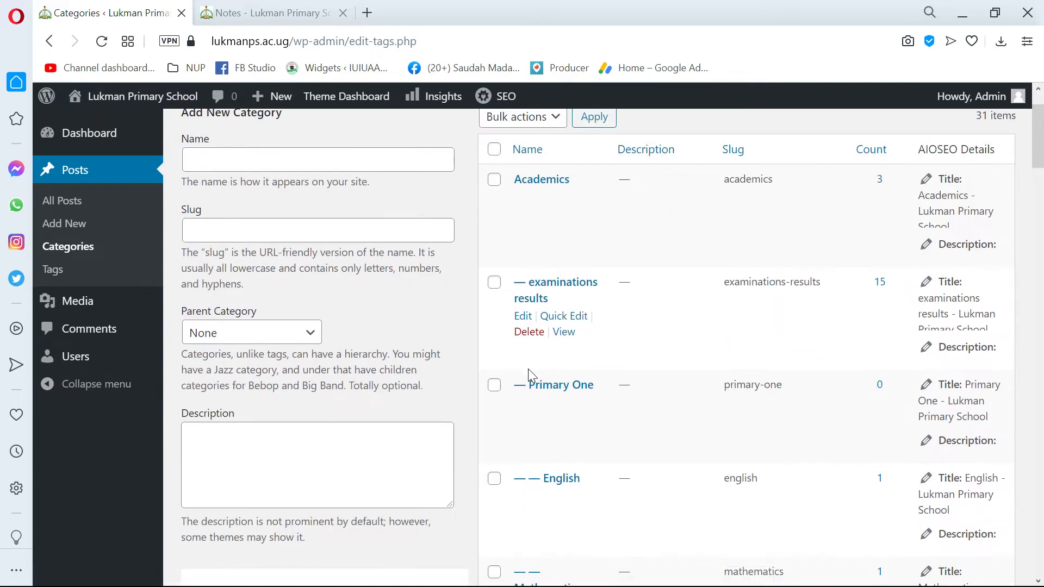
scroll(544, 332, down, 1)
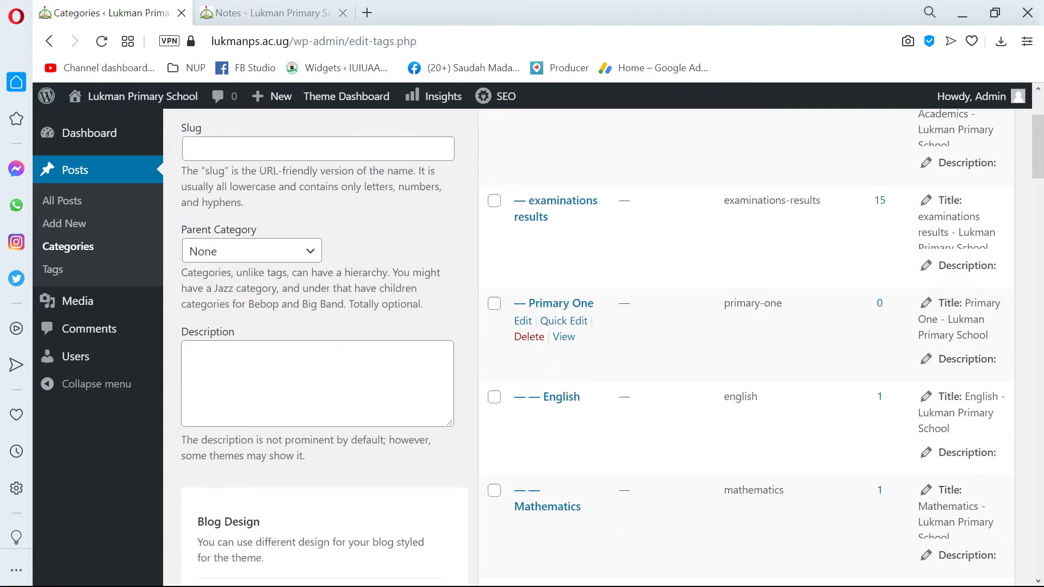
scroll(552, 318, down, 1)
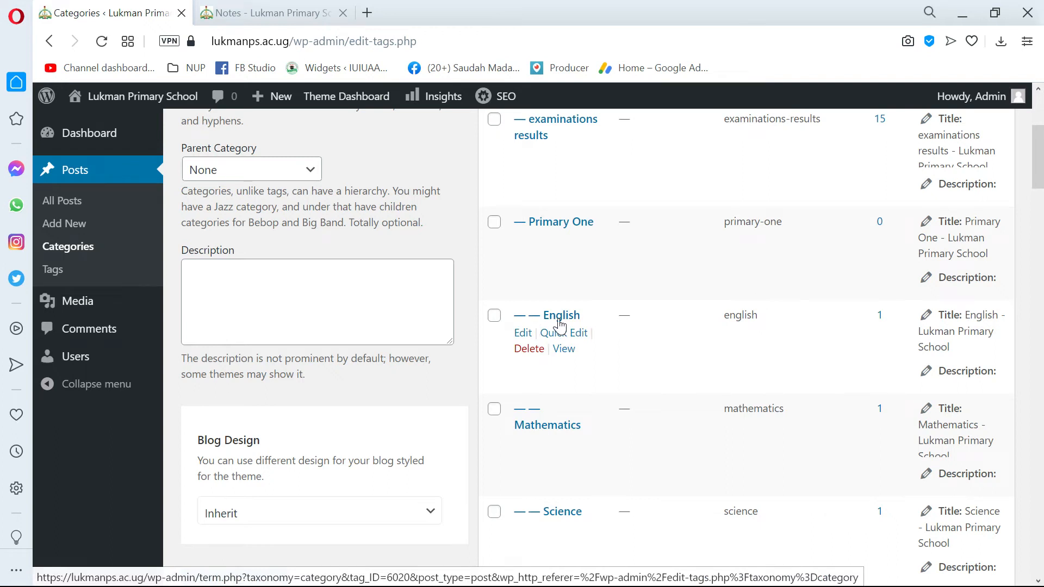
scroll(581, 332, down, 10)
scroll(601, 322, down, 10)
scroll(613, 325, up, 5)
scroll(616, 322, up, 10)
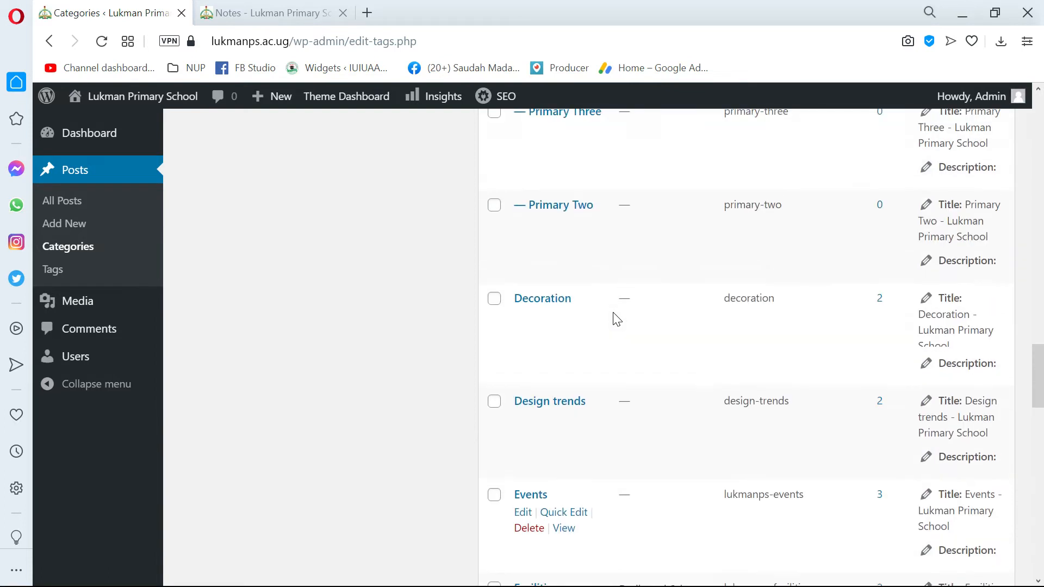
scroll(616, 320, up, 10)
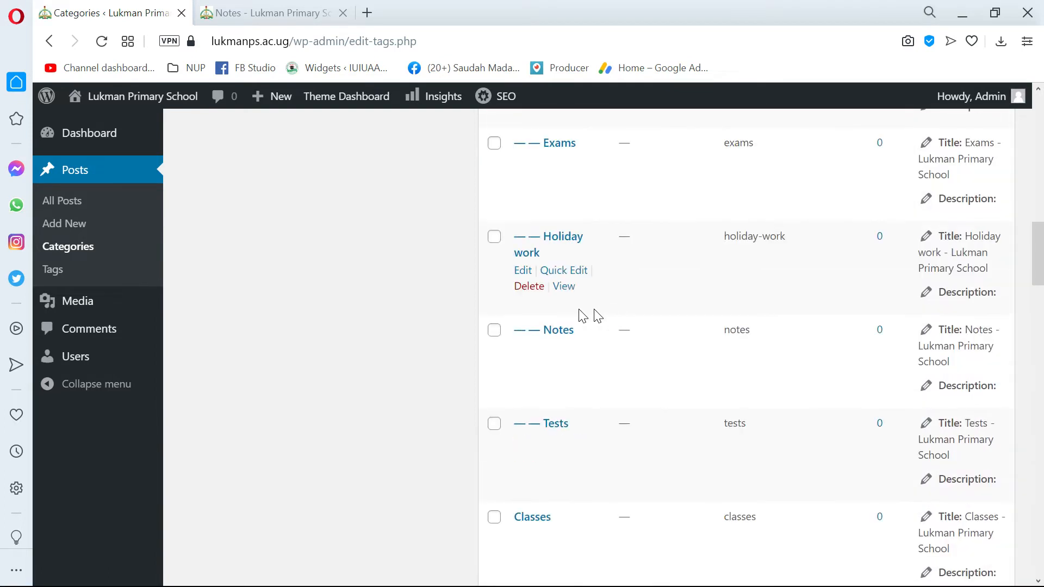
scroll(560, 308, down, 5)
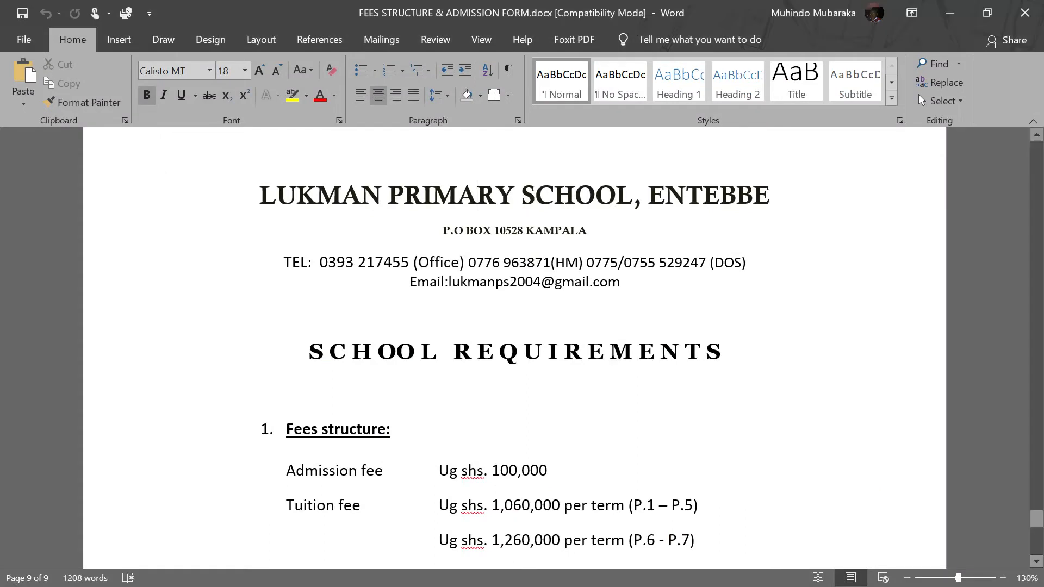
Check the fees in the Word document, select the SCHOOL REQUIREMENTS heading, and return to the browser
scroll(515, 348, down, 1)
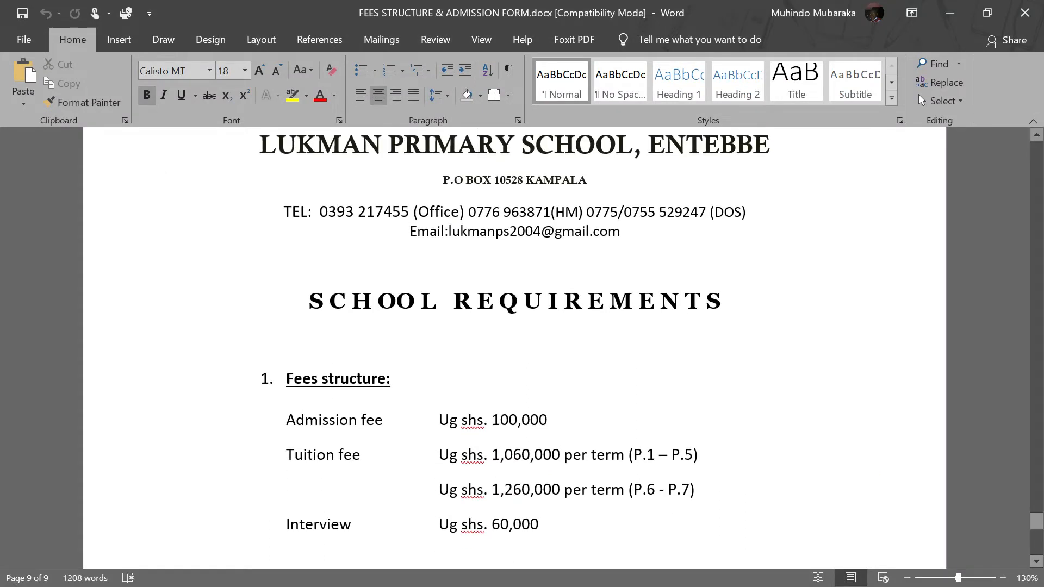
triple_click(739, 290)
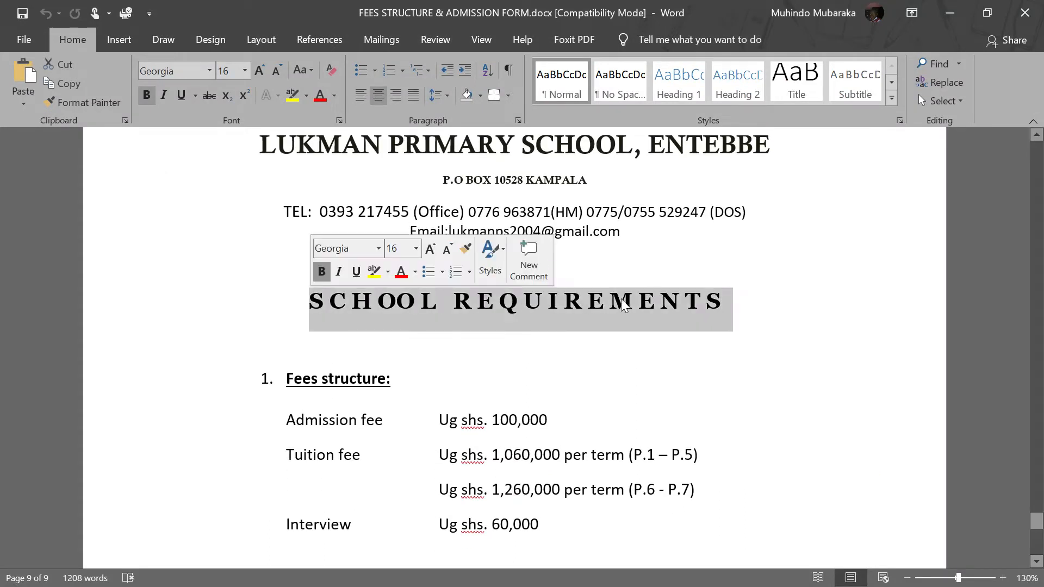
drag(771, 291, 293, 309)
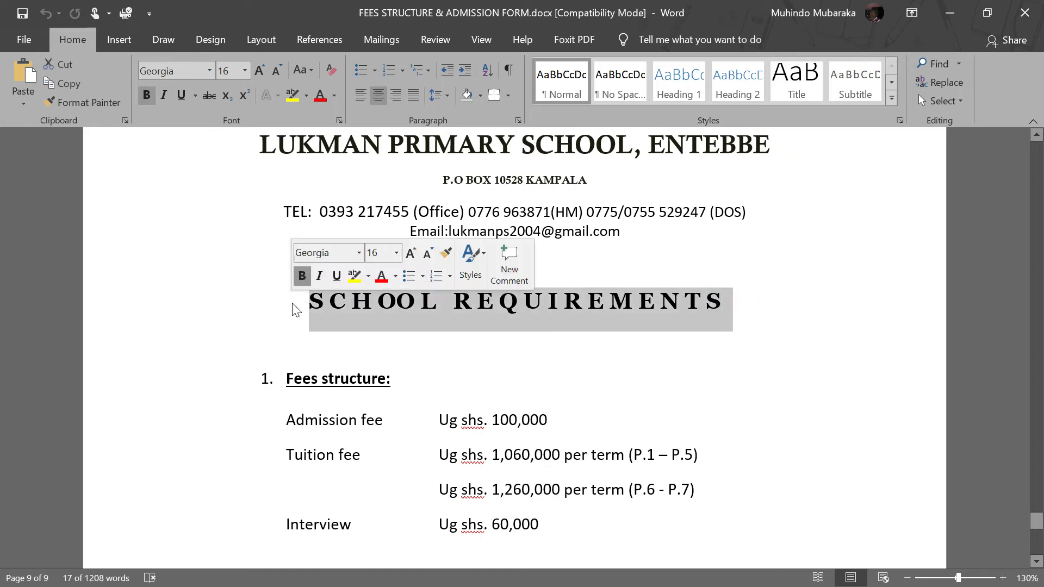
key(alt+Tab)
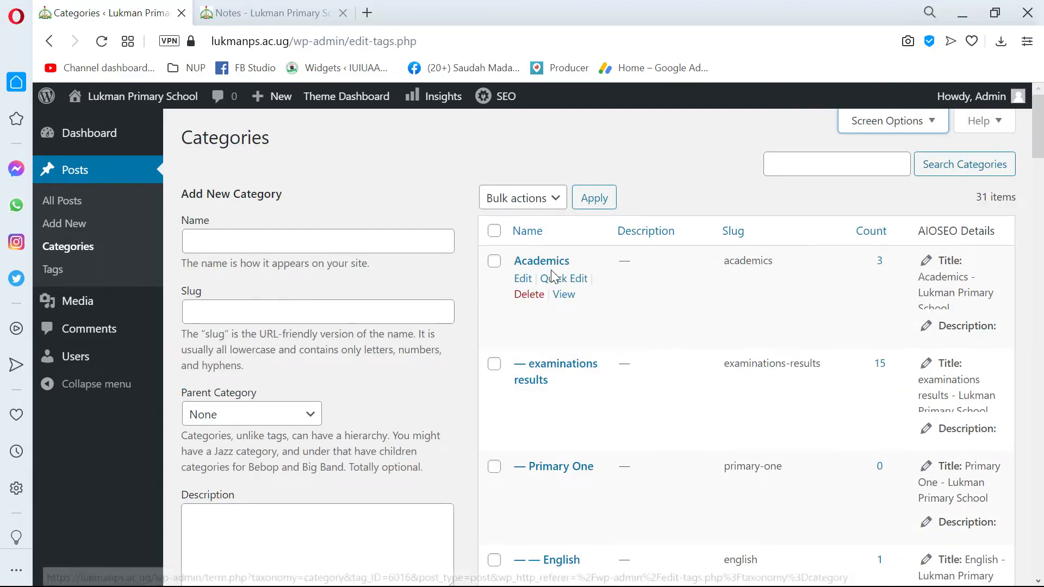
Scroll through the Categories list, starting with entries such as Furniture
scroll(562, 287, down, 10)
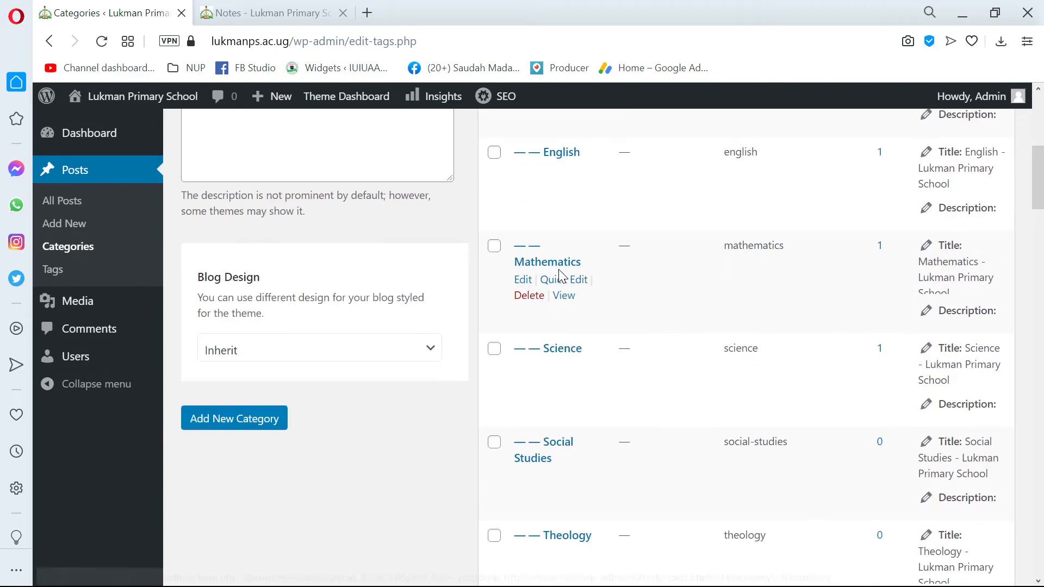
scroll(563, 277, down, 2)
scroll(561, 278, down, 10)
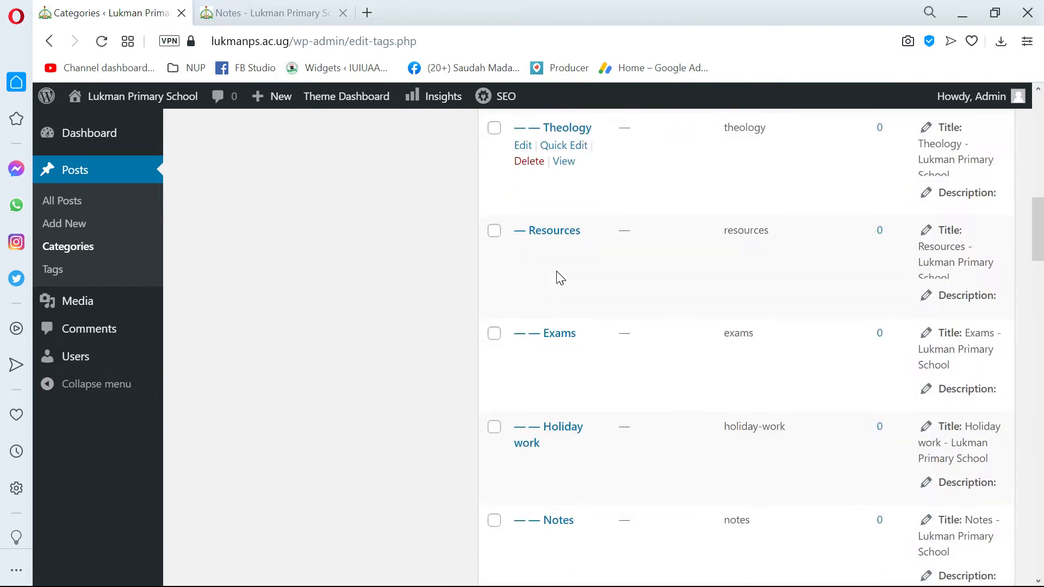
scroll(561, 278, down, 10)
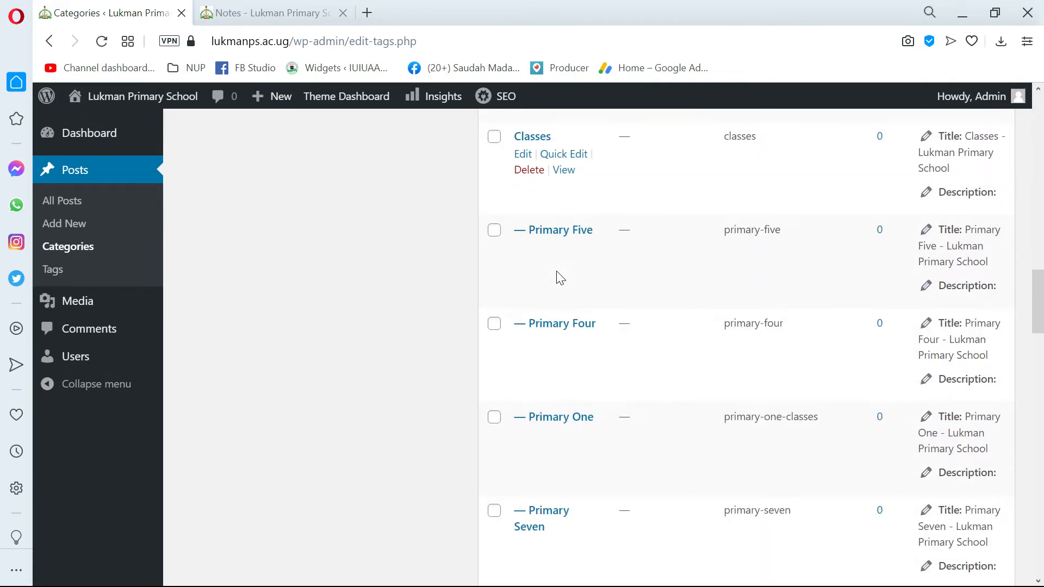
scroll(555, 280, down, 5)
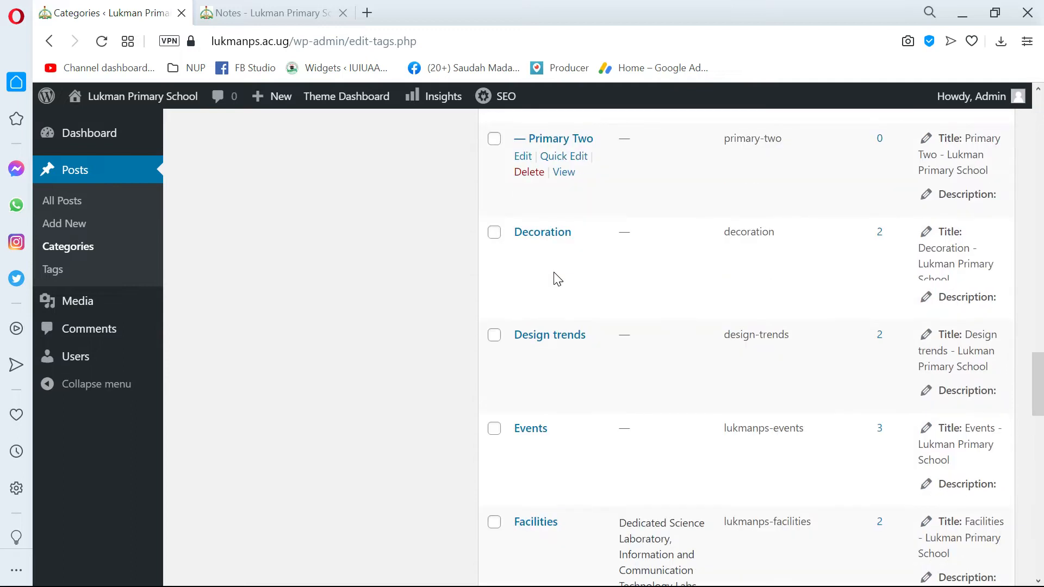
scroll(635, 311, down, 10)
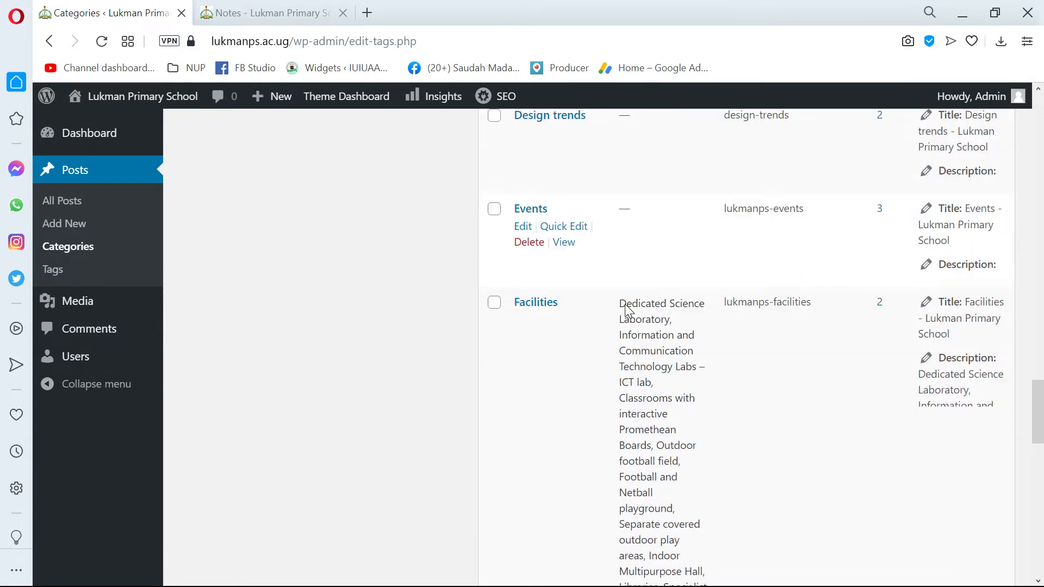
scroll(623, 311, down, 8)
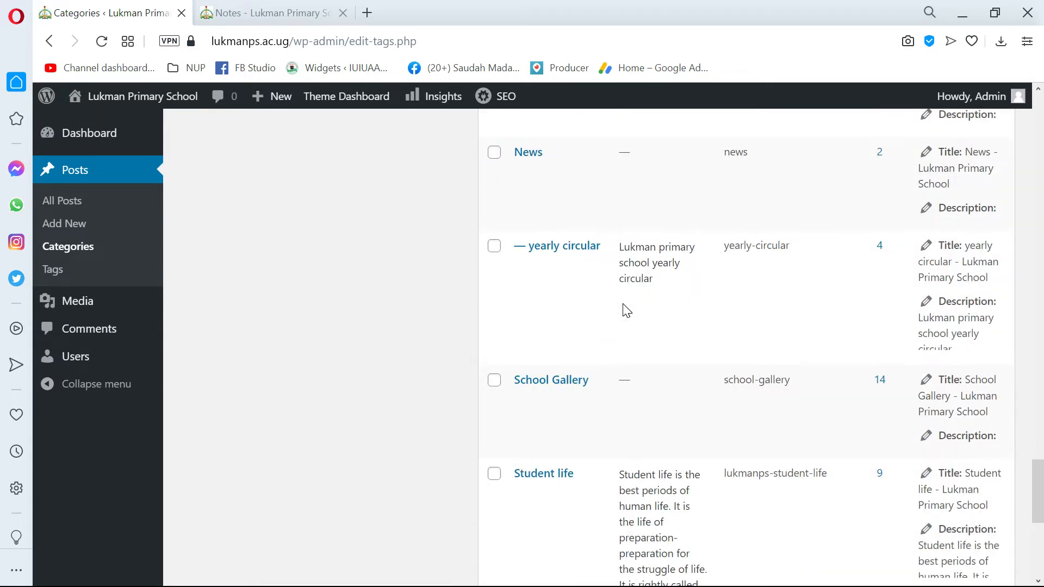
scroll(528, 253, up, 3)
scroll(529, 253, up, 2)
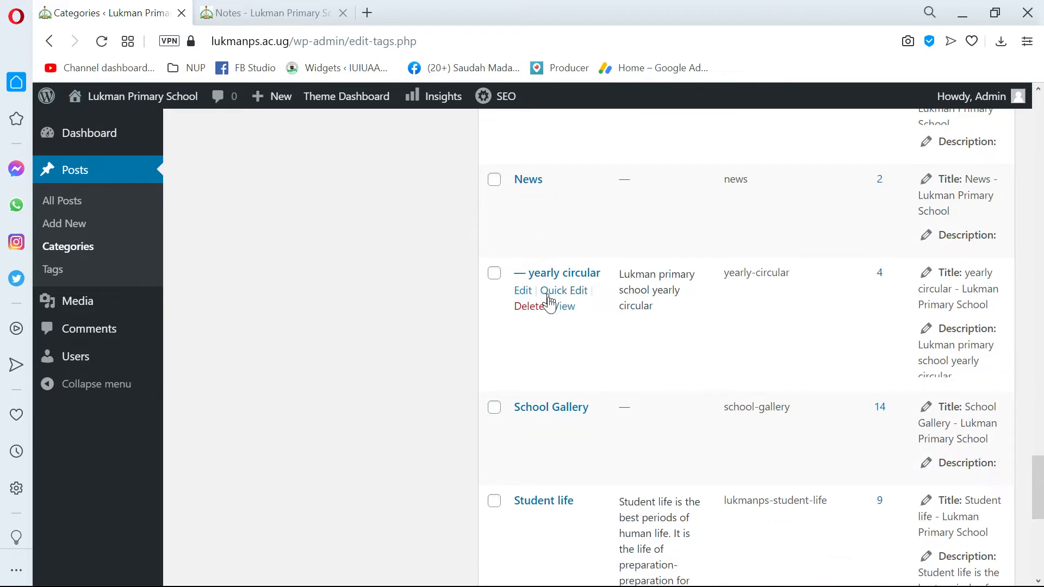
scroll(555, 326, down, 5)
scroll(653, 354, down, 2)
scroll(514, 373, up, 6)
scroll(632, 309, up, 6)
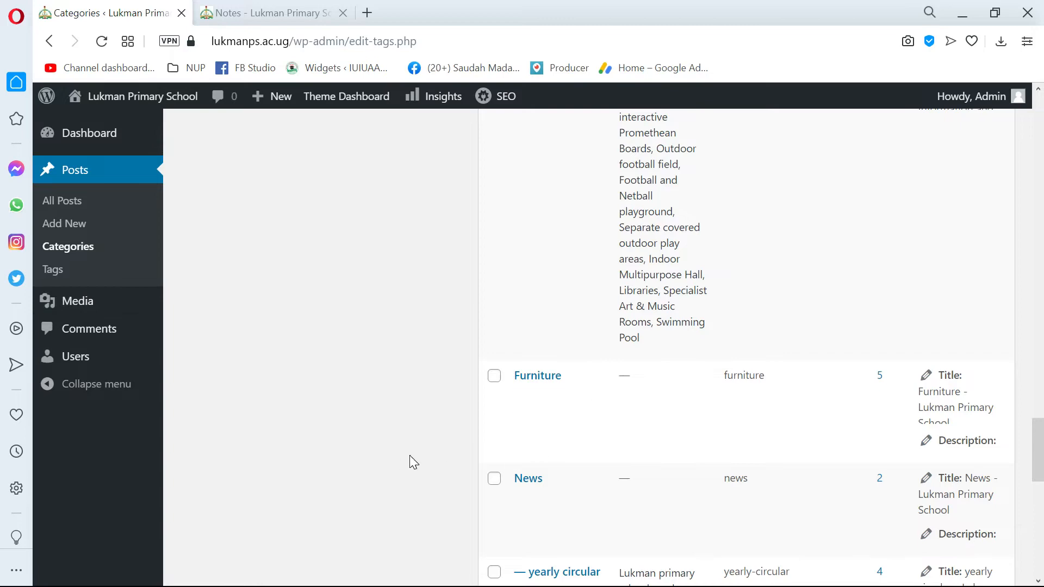
Glance at the Word document, then scroll on to News (2), yearly circular (4) and School Gallery (14)
key(alt+Tab)
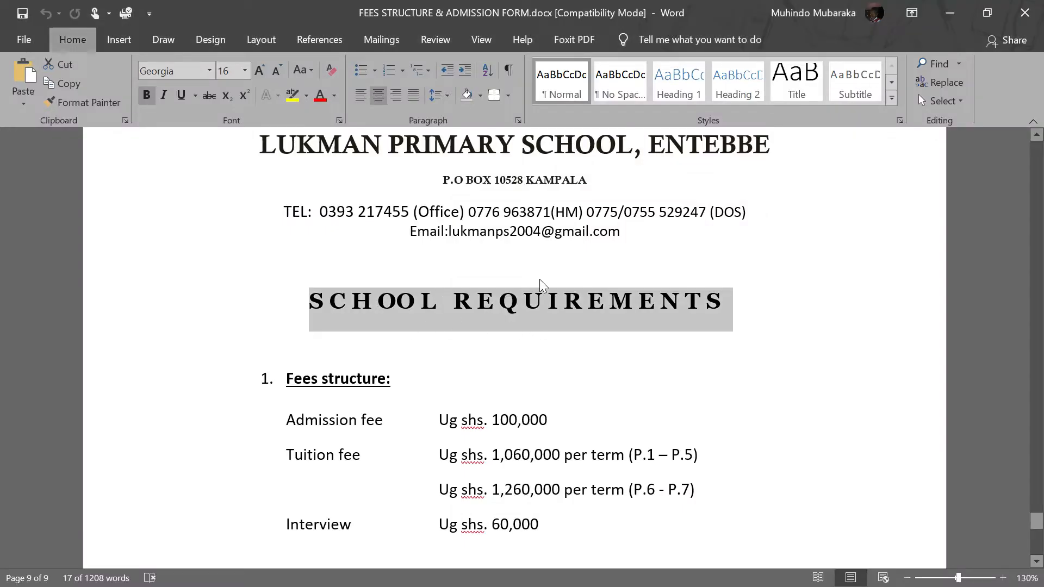
key(alt+Tab)
key(alt+Tab)
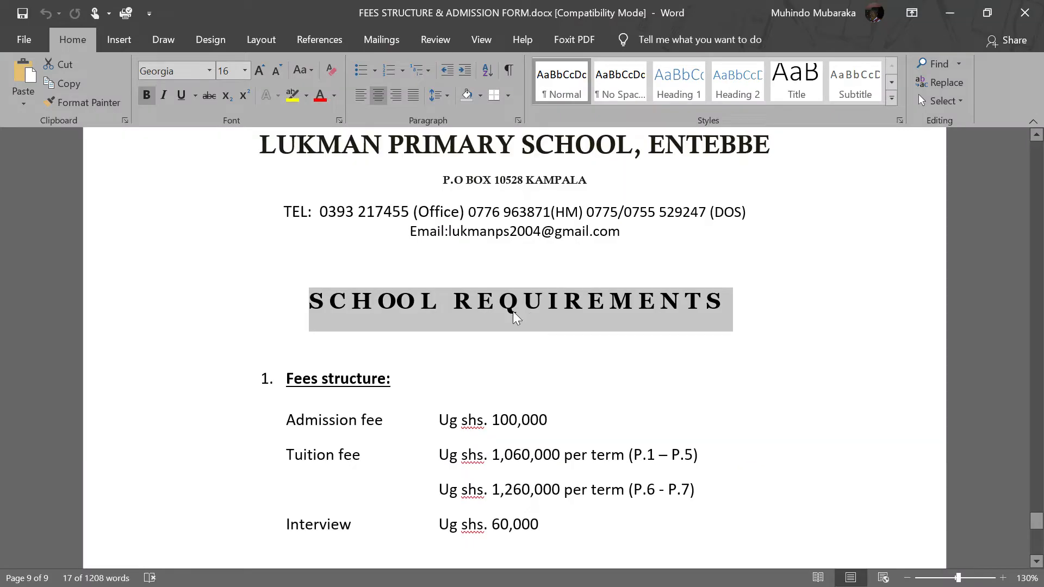
key(alt+Tab)
scroll(575, 368, down, 6)
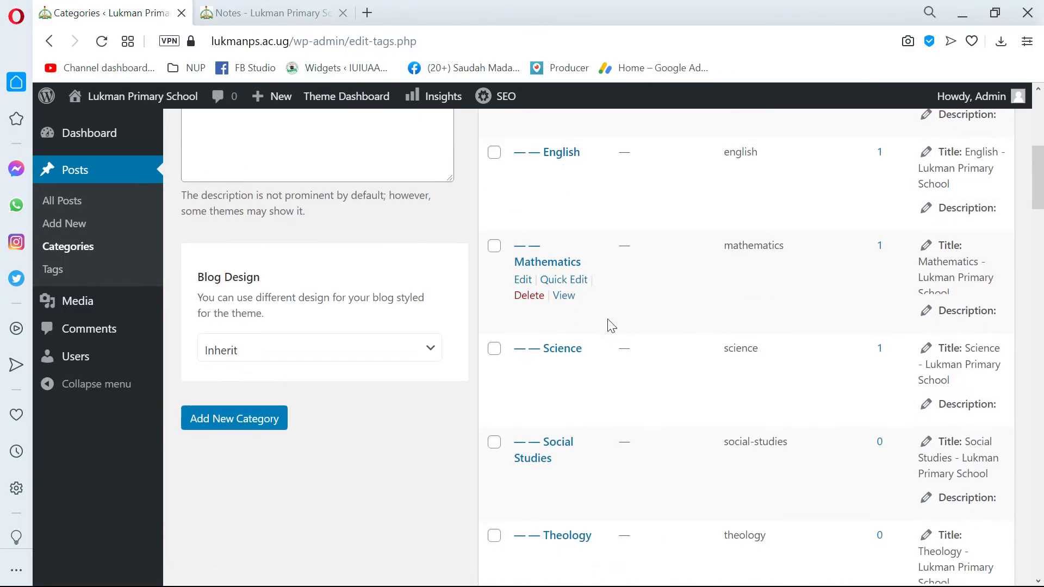
scroll(677, 381, down, 4)
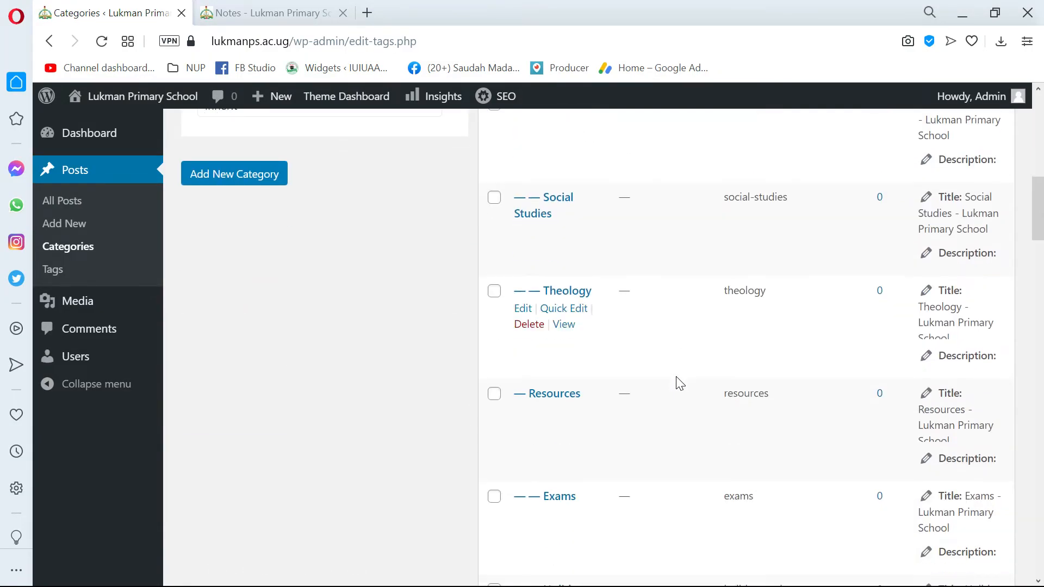
scroll(697, 443, down, 4)
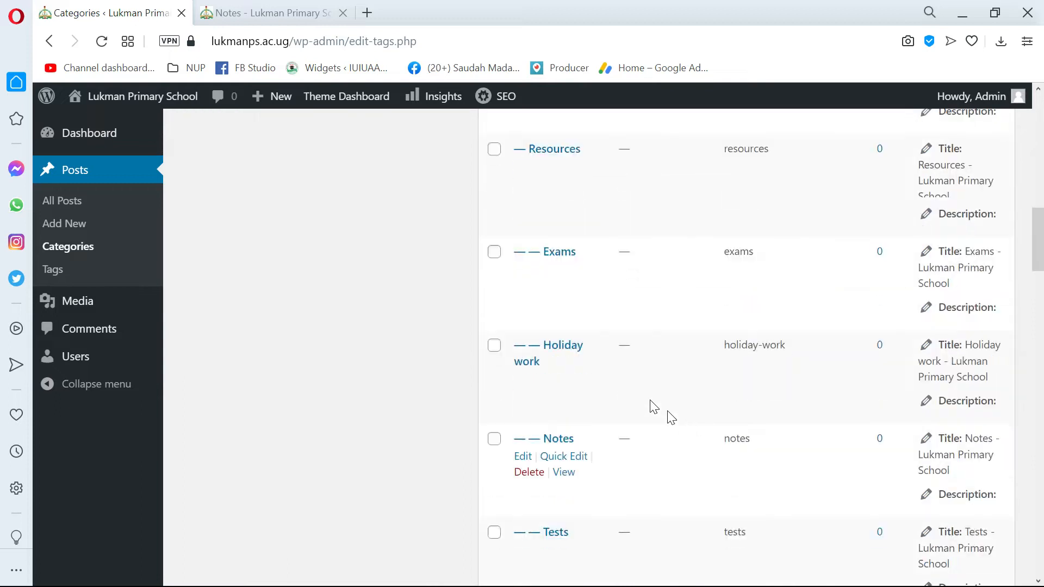
scroll(626, 375, down, 5)
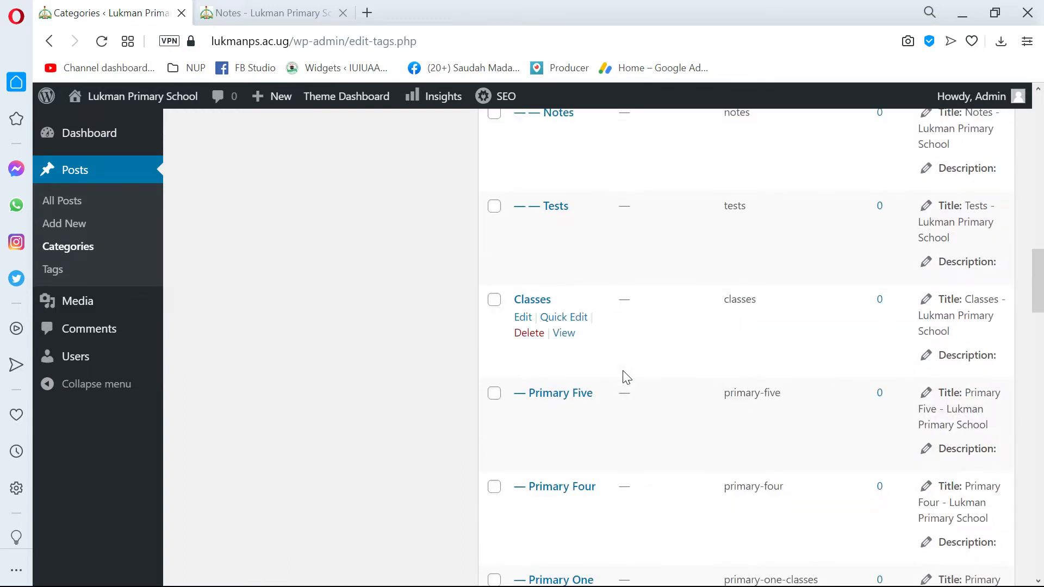
scroll(632, 374, down, 6)
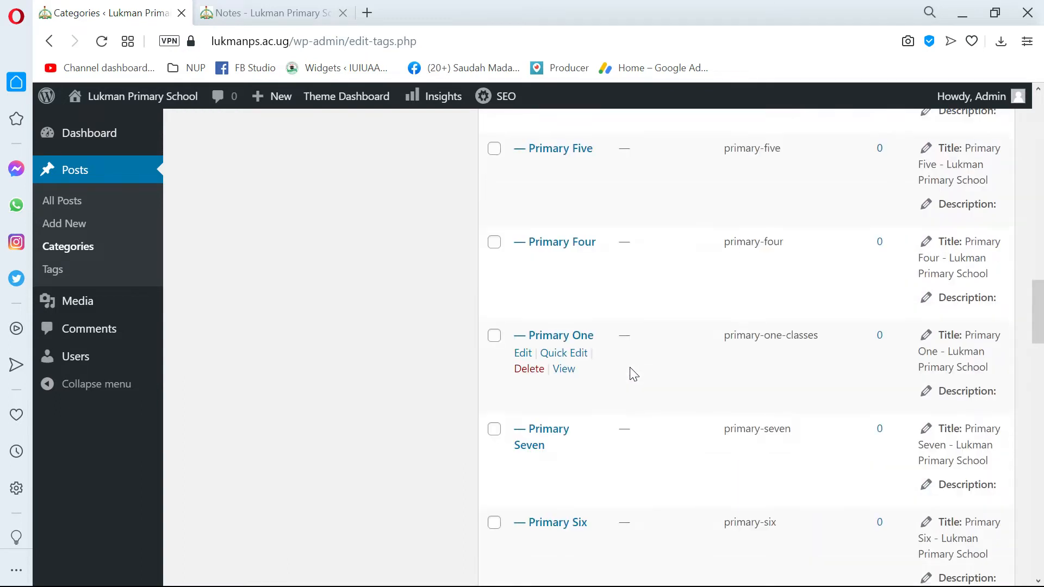
scroll(634, 365, down, 7)
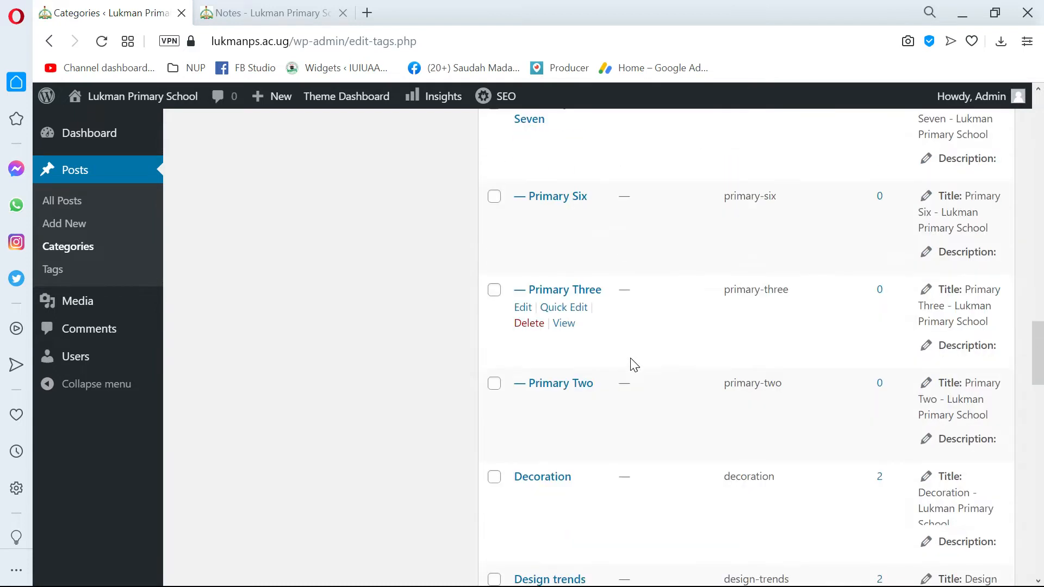
scroll(631, 364, down, 2)
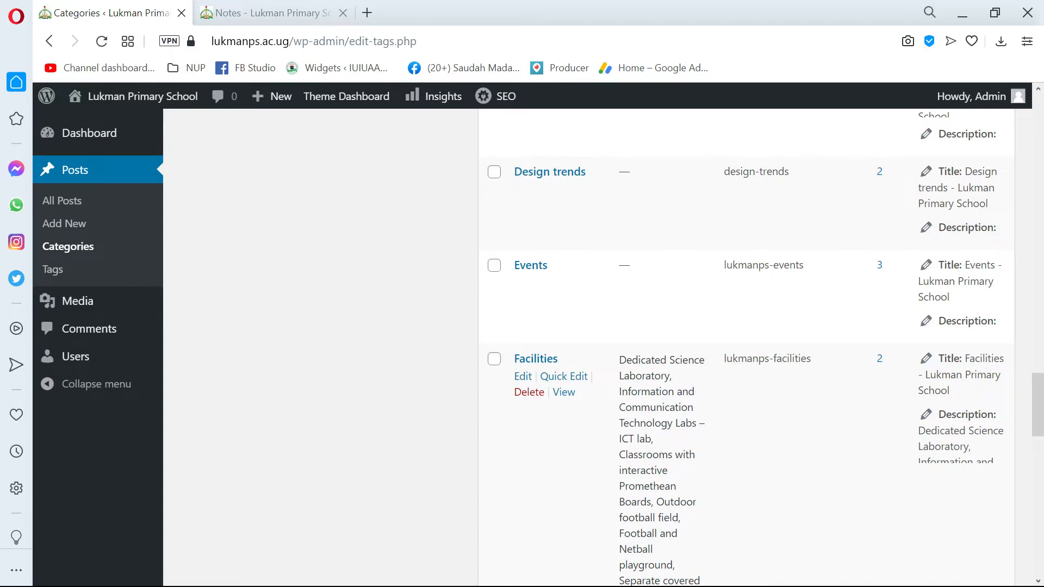
scroll(628, 374, down, 10)
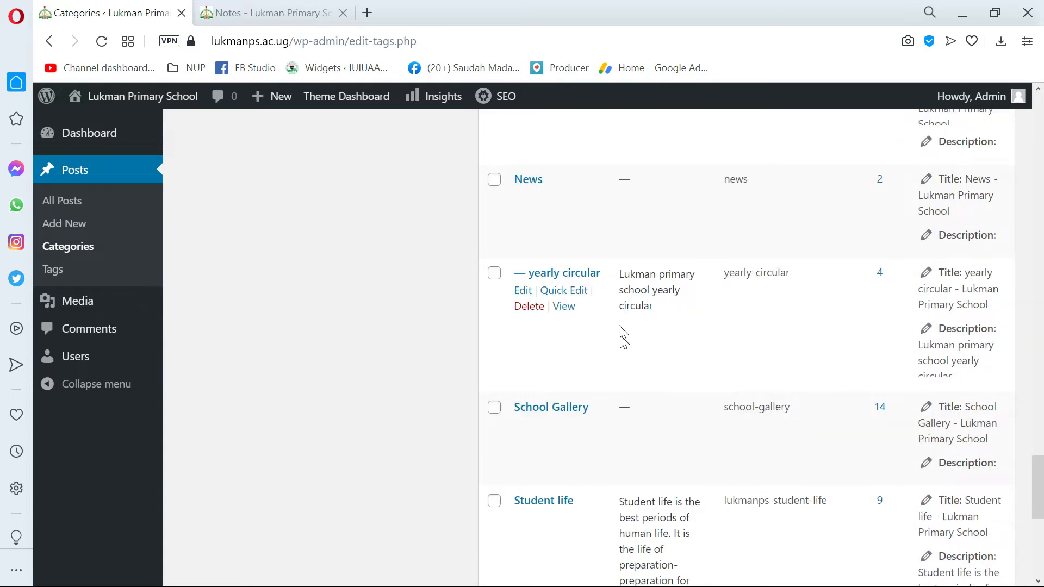
scroll(623, 334, up, 1)
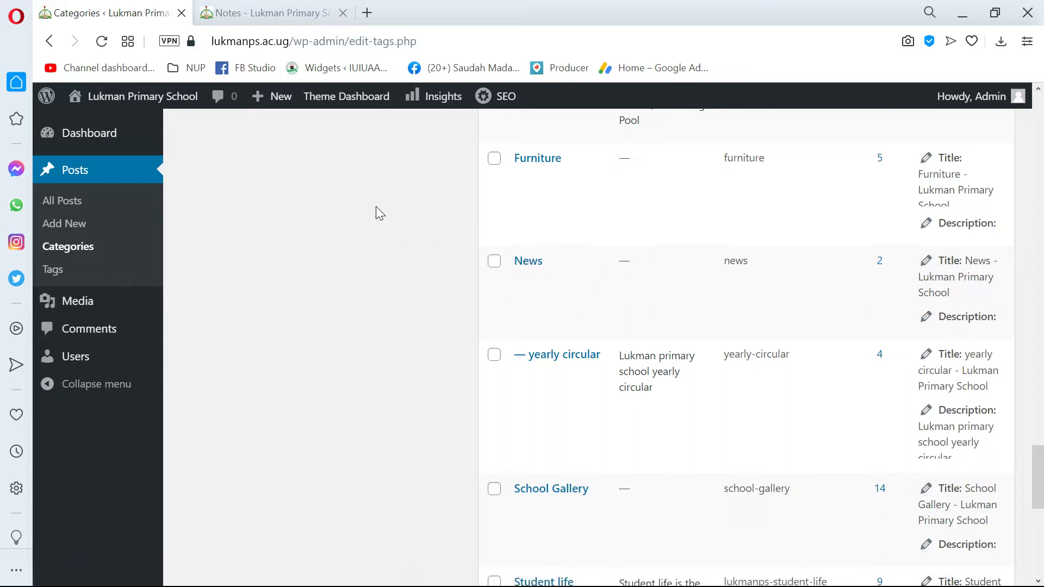
mouse_move(268, 106)
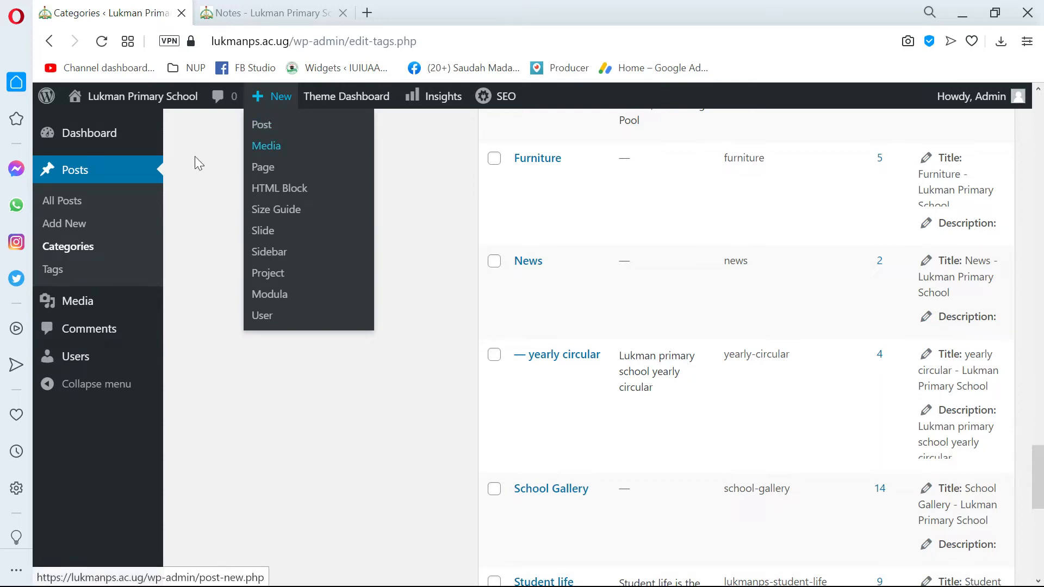
Open Posts > Add New, page through the welcome guide tips, and close the guide
click(64, 226)
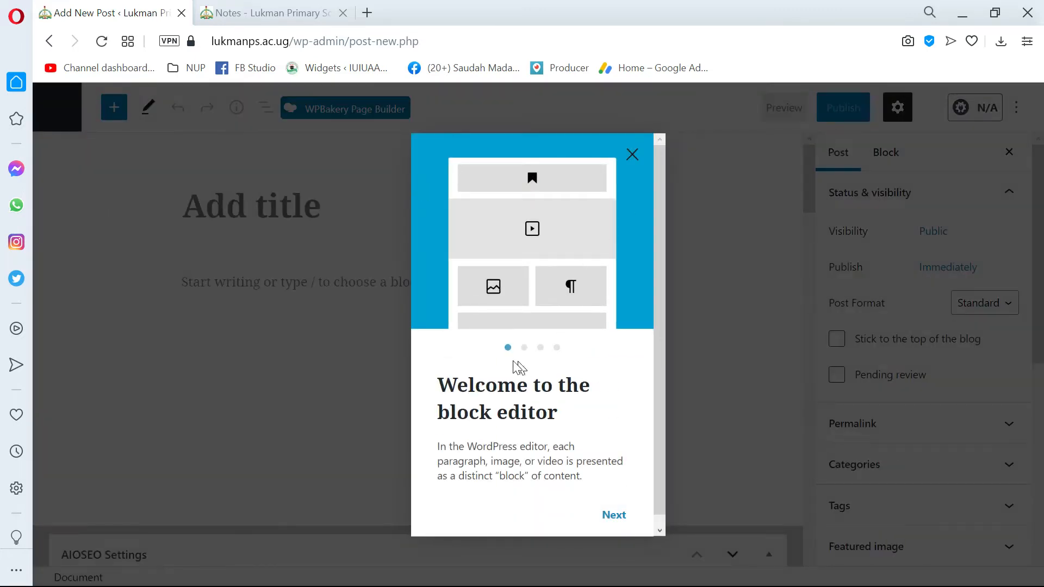
click(524, 347)
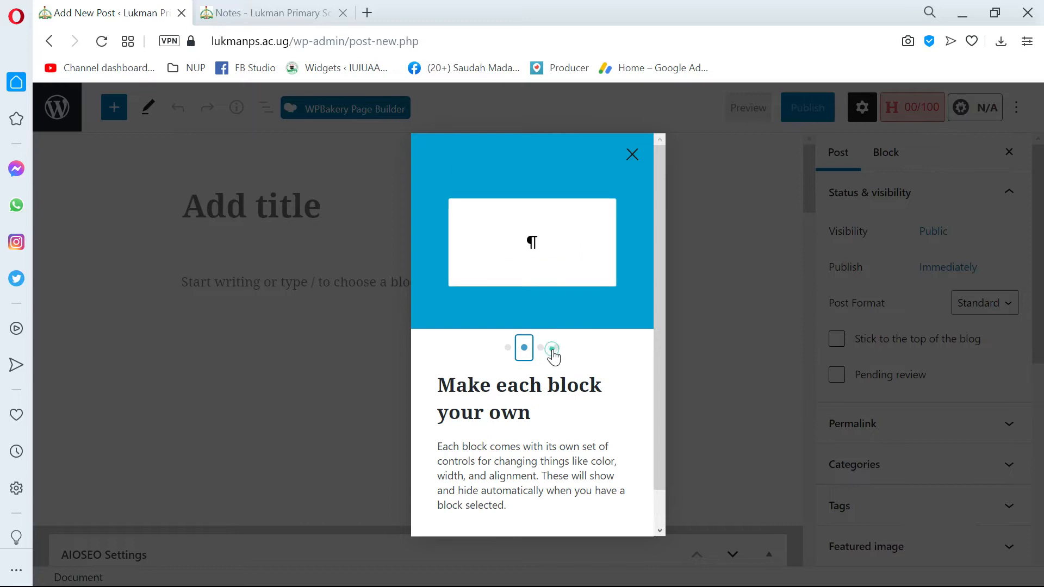
click(553, 349)
click(540, 347)
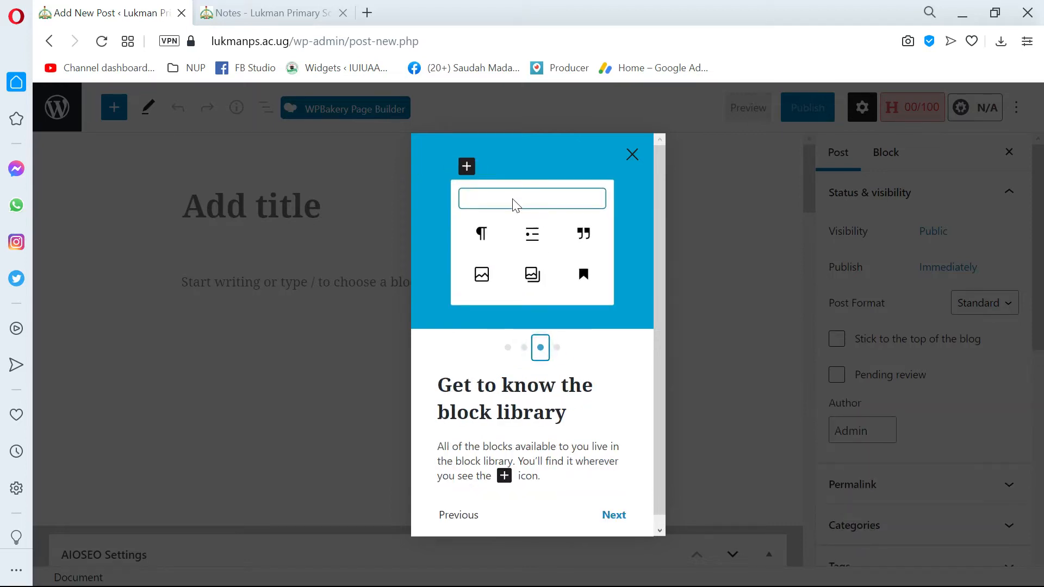
click(631, 156)
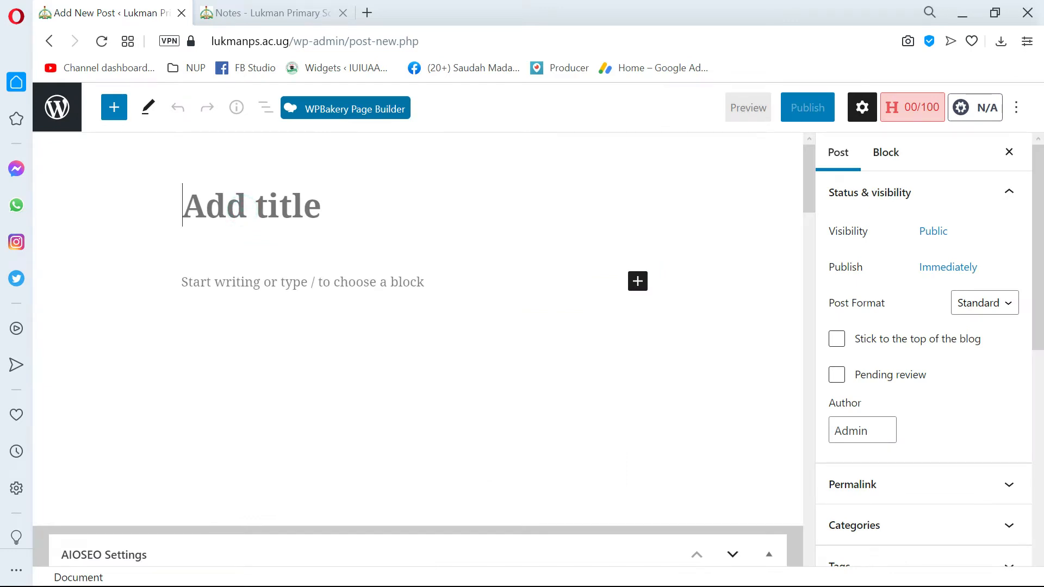
In Word, select the SCHOOL REQUIREMENTS heading
key(alt+Tab)
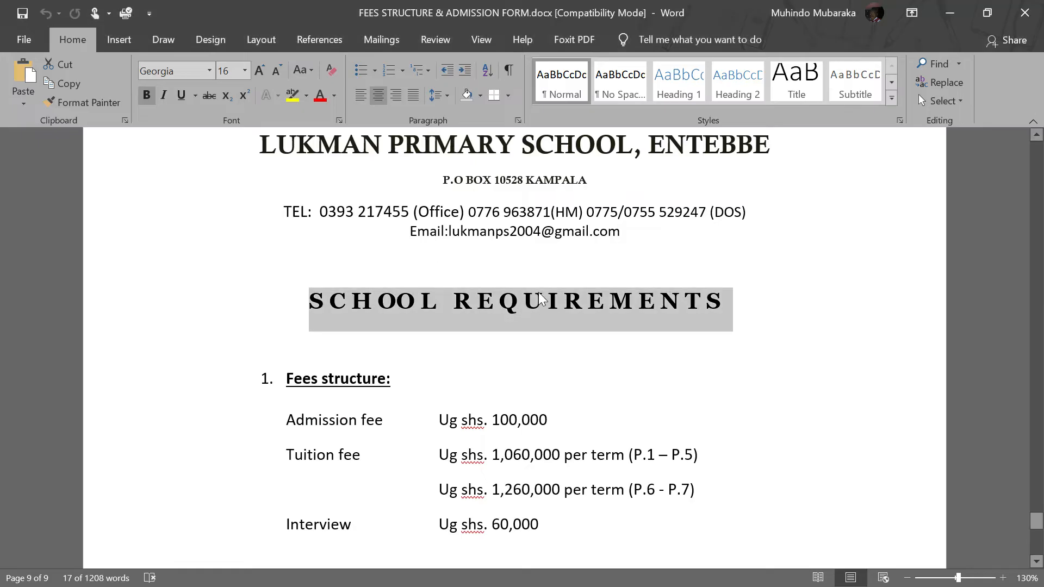
key(alt+Tab)
key(alt+Tab)
scroll(545, 300, up, 1)
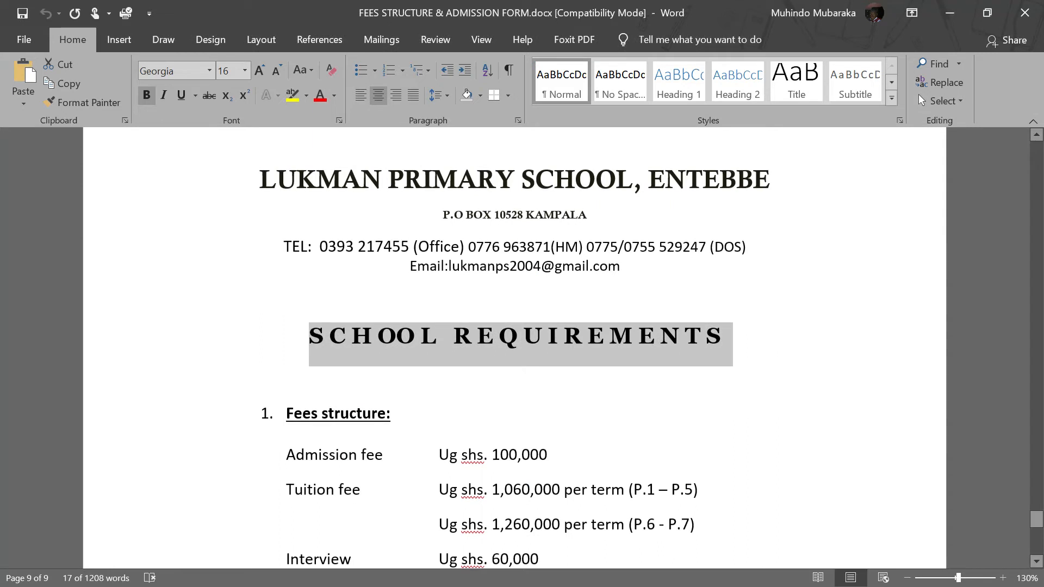
scroll(514, 348, down, 1)
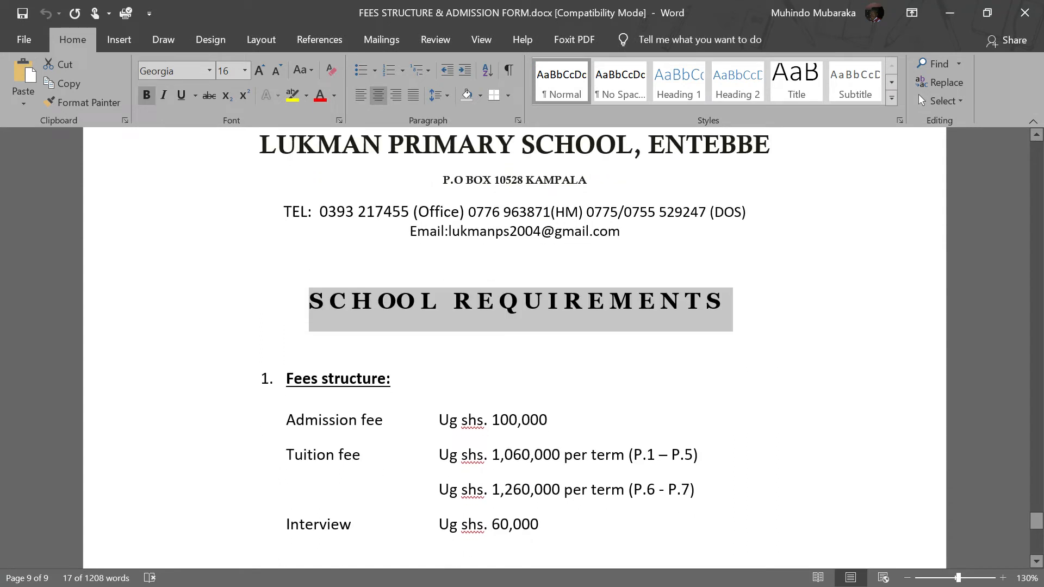
drag(387, 379, 286, 379)
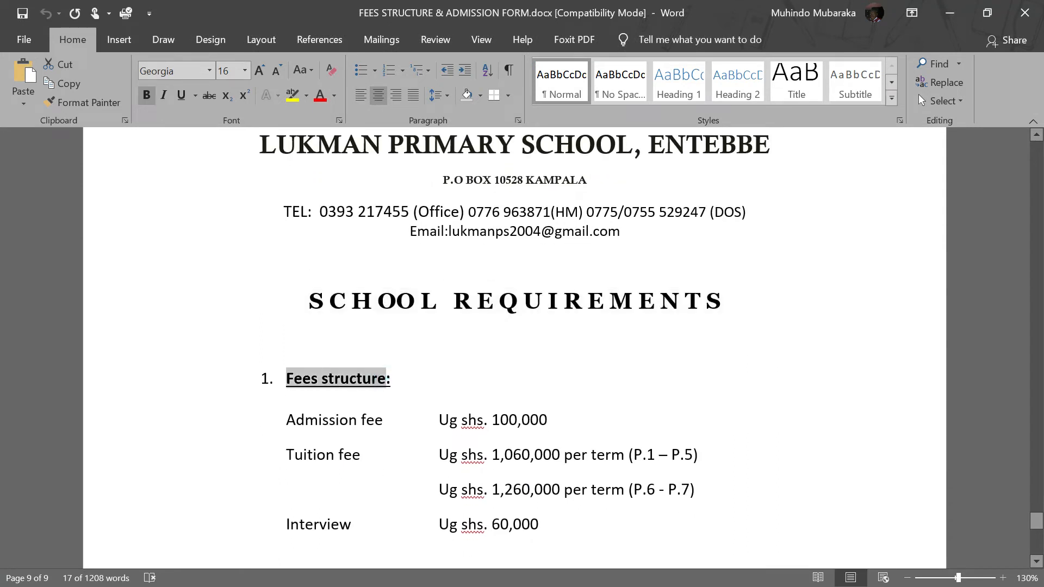
click(317, 379)
drag(311, 300, 333, 306)
Paste the copied heading into the post title and append 2021
key(ctrl+c)
key(alt+Tab)
click(384, 206)
key(ctrl+v)
text(2021)
key(shift+Up)
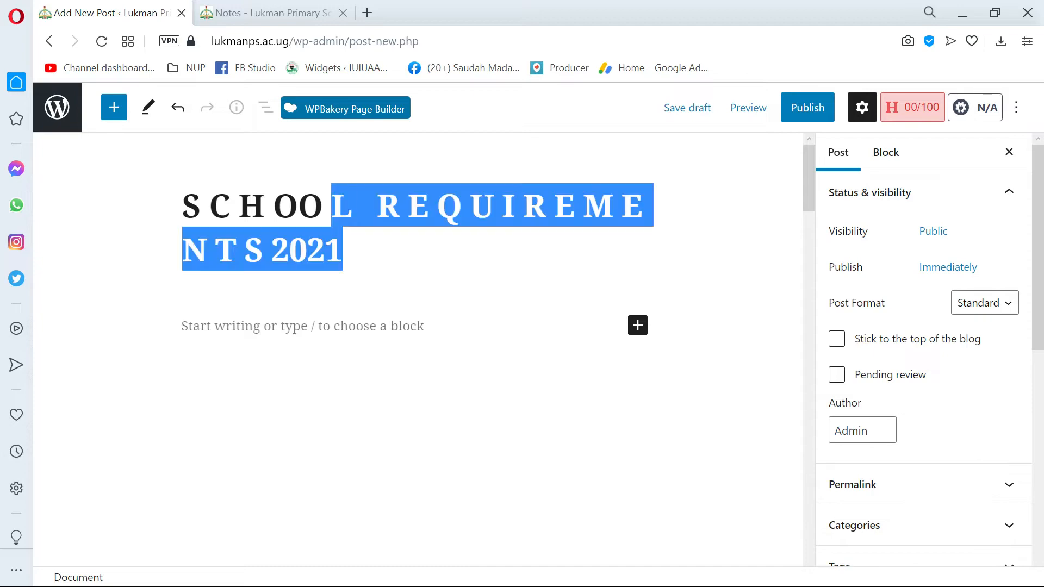
Lowercase the Word heading with Shift+F3 and replace the post title with 'school requirements'
key(alt+Tab)
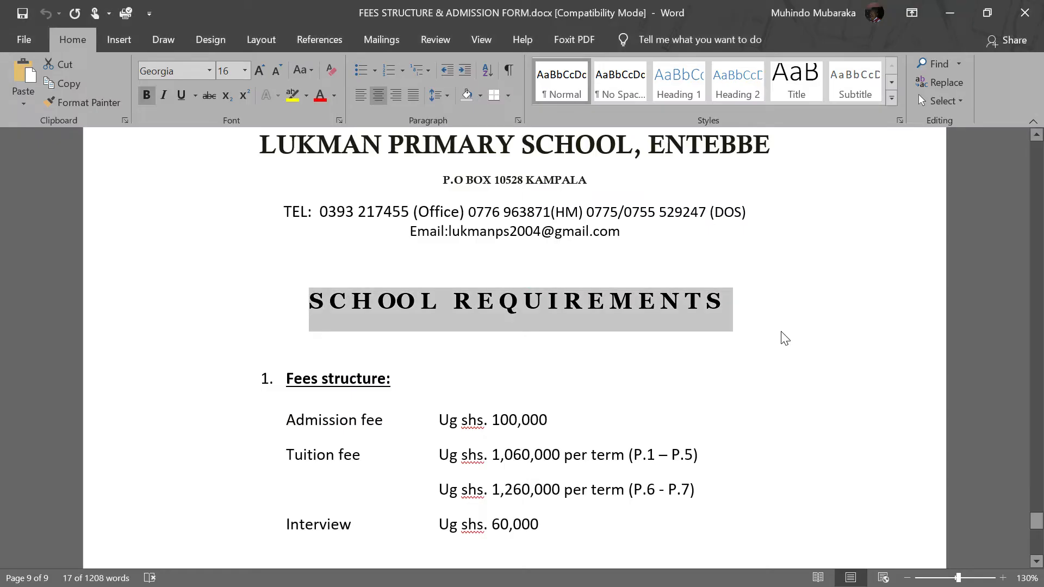
key(shift+F3)
key(shift+F3)
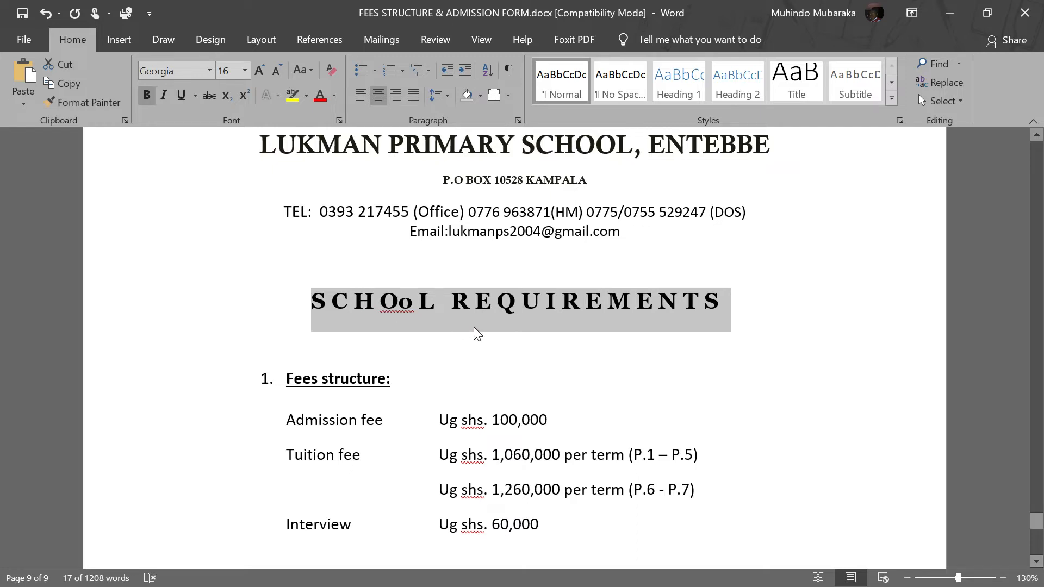
key(shift+F3)
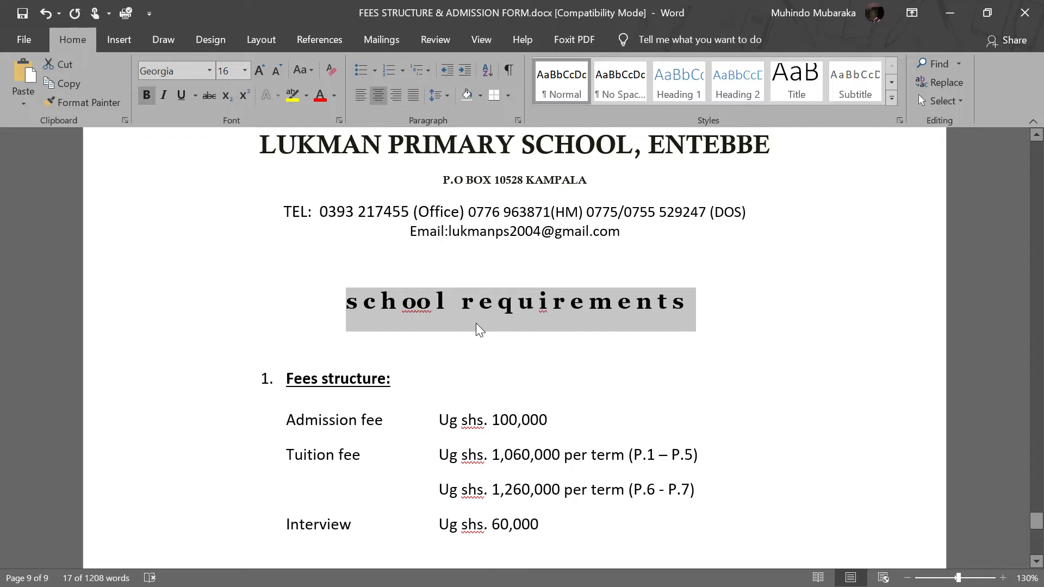
click(440, 330)
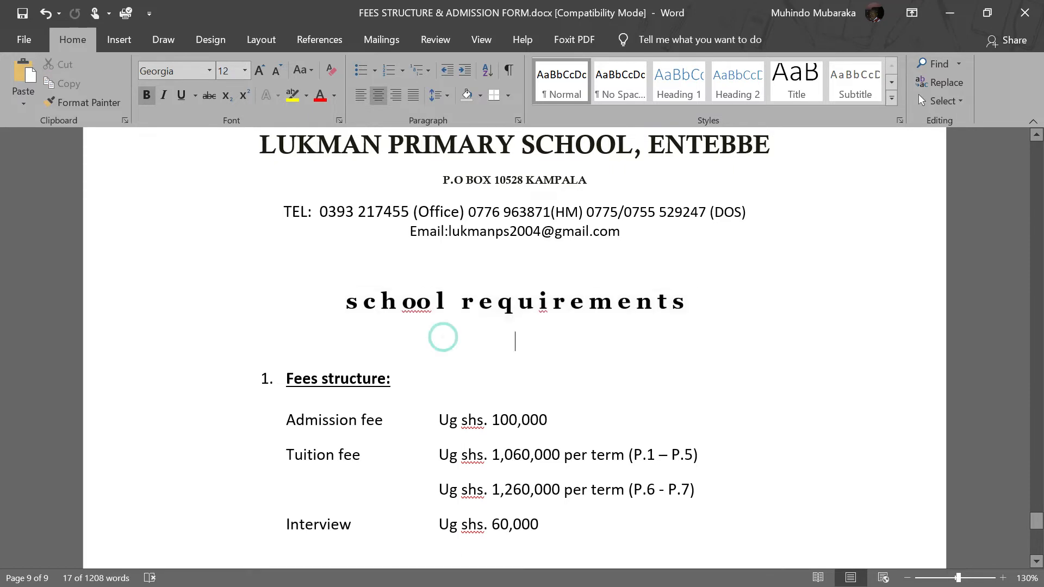
key(alt+Tab)
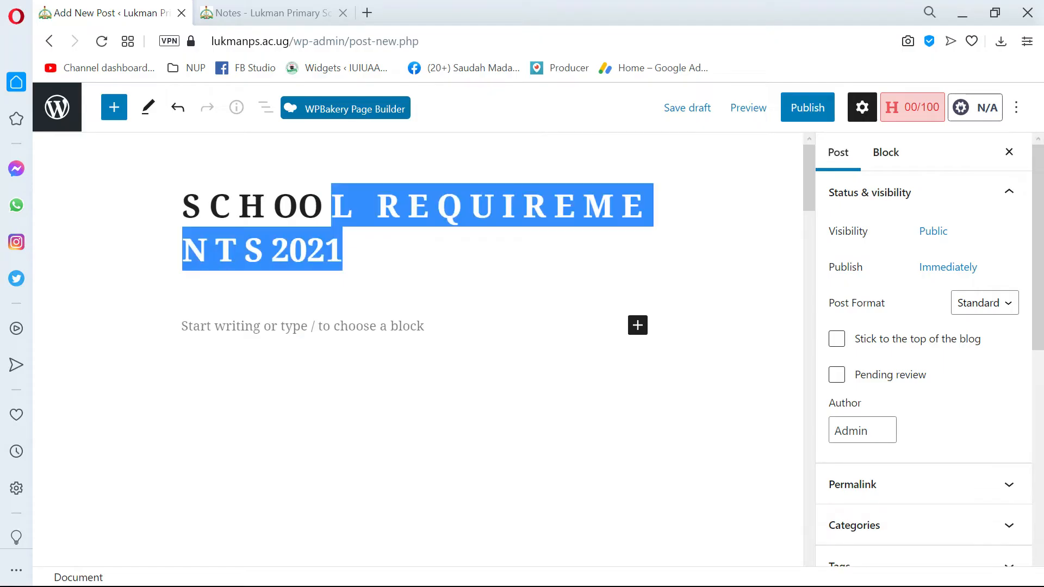
key(ctrl+a)
key(ctrl+v)
click(213, 221)
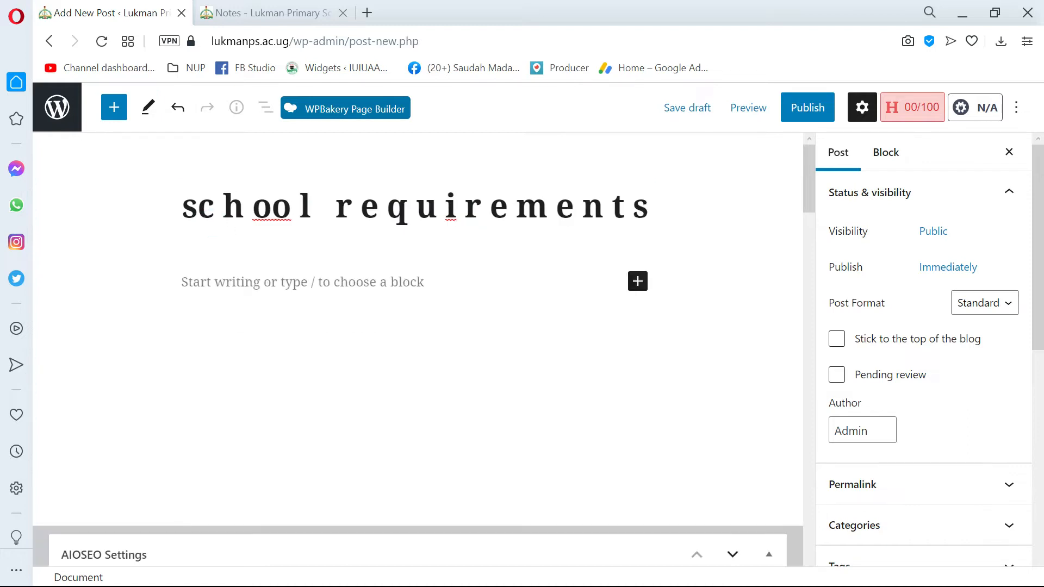
Capitalise the title's first letter to 'S', then clear the whole title
key(BackSpace)
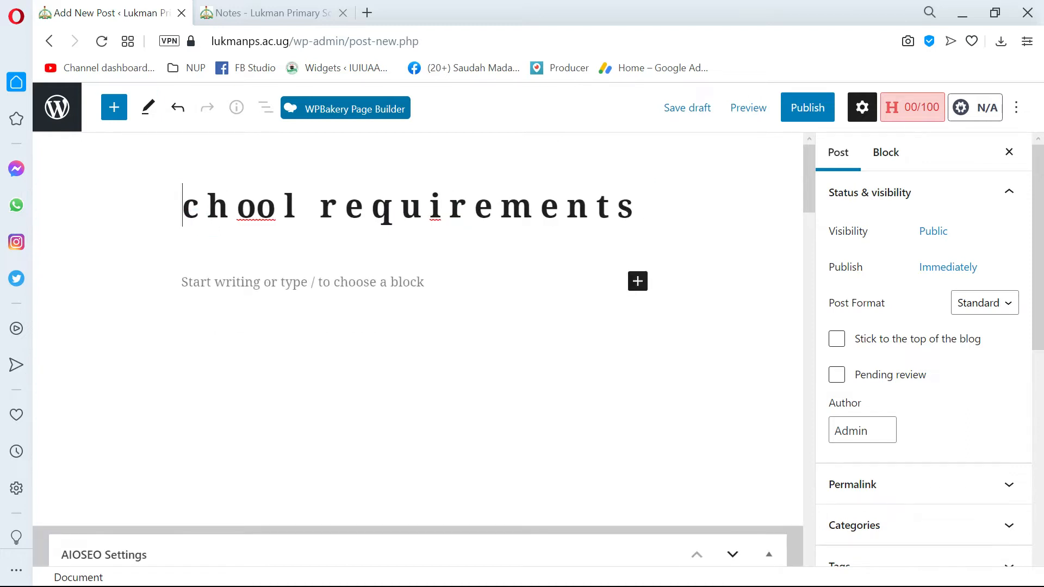
text(S)
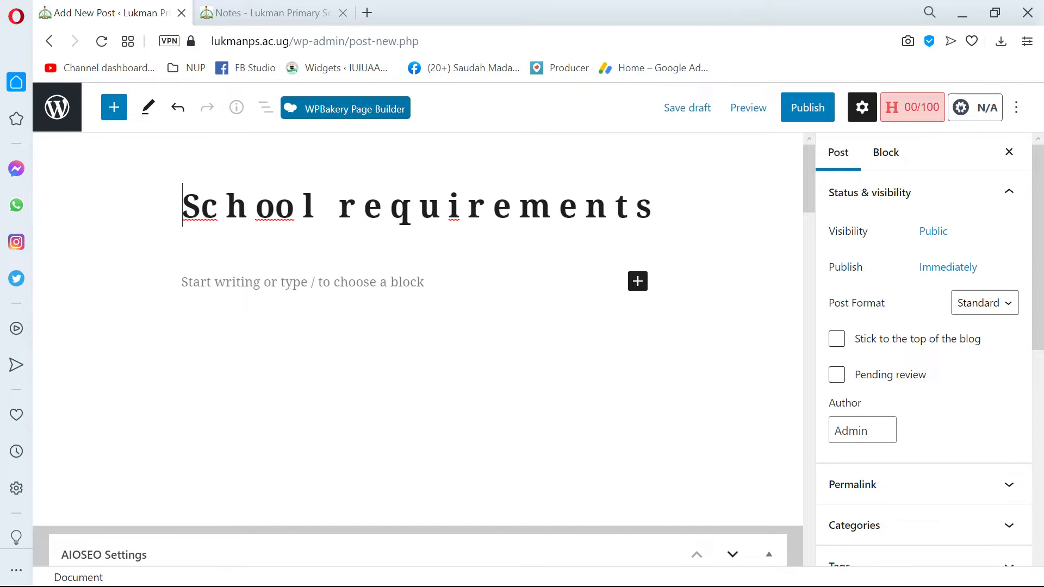
key(ctrl+a)
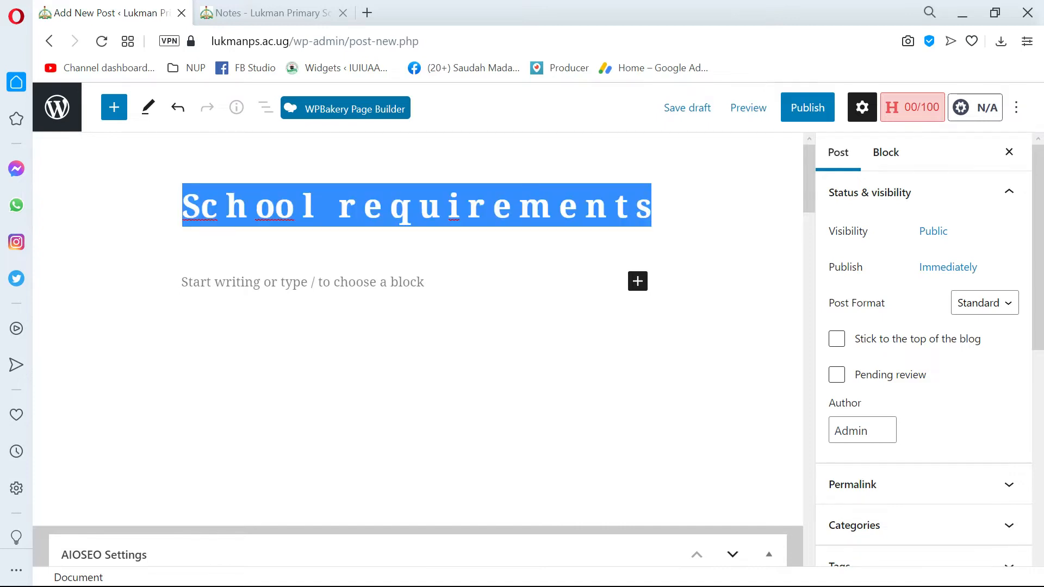
key(BackSpace)
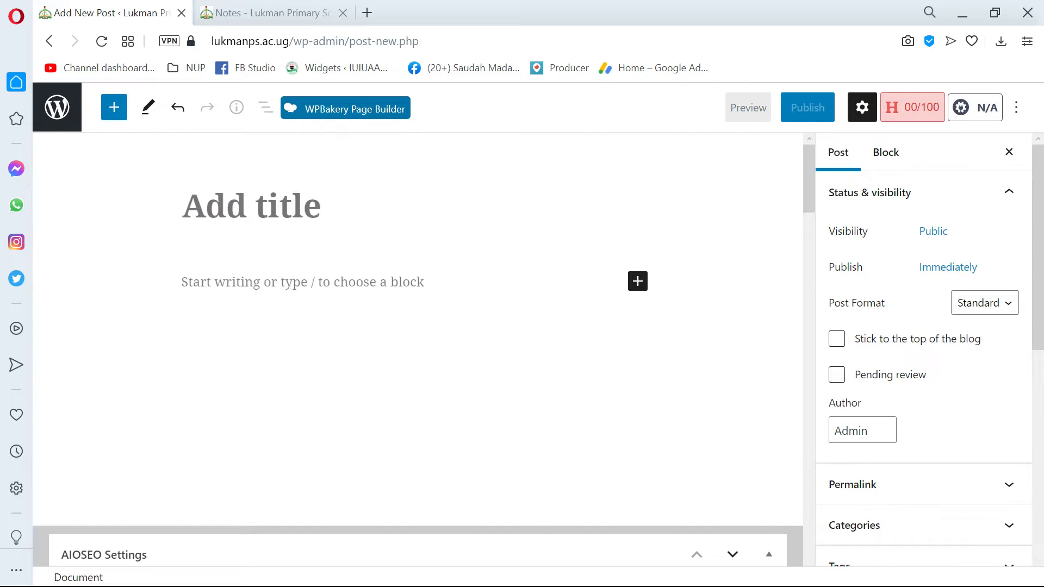
Type the title 'Lukman primary school fees structure - 2021', fixing typos along the way
text(Luk,am)
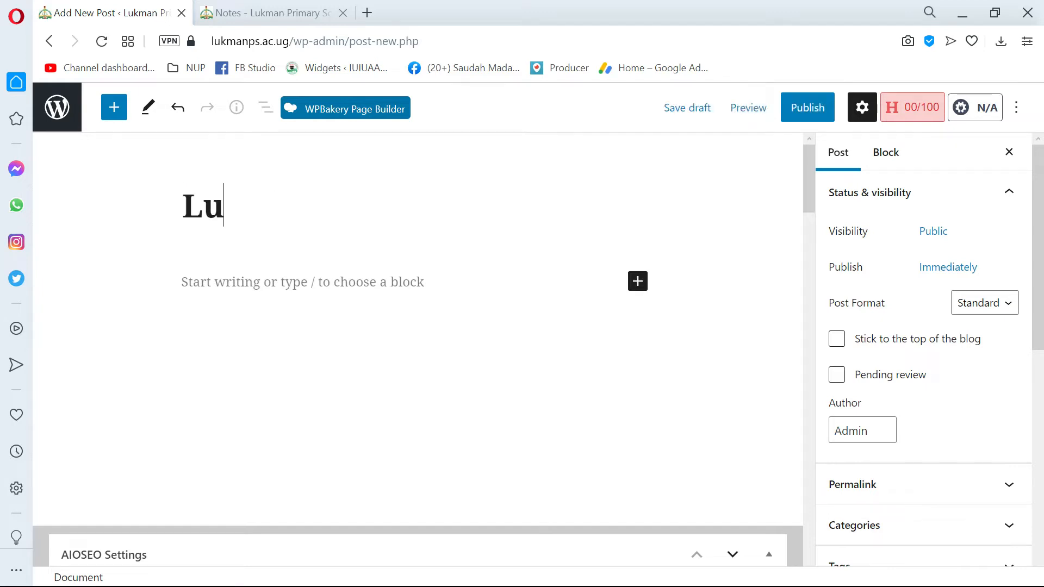
key(BackSpace)
key(BackSpace)
key(BackSpace)
key(BackSpace)
text(m)
key(BackSpace)
key(Home)
text(l)
key(BackSpace)
text(kmna)
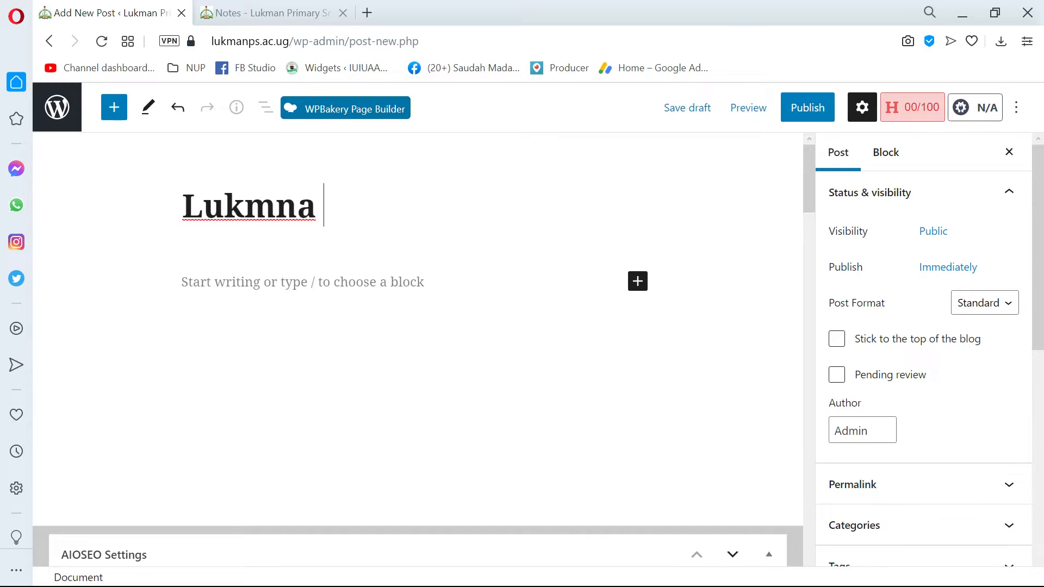
key(BackSpace)
key(BackSpace)
text(an )
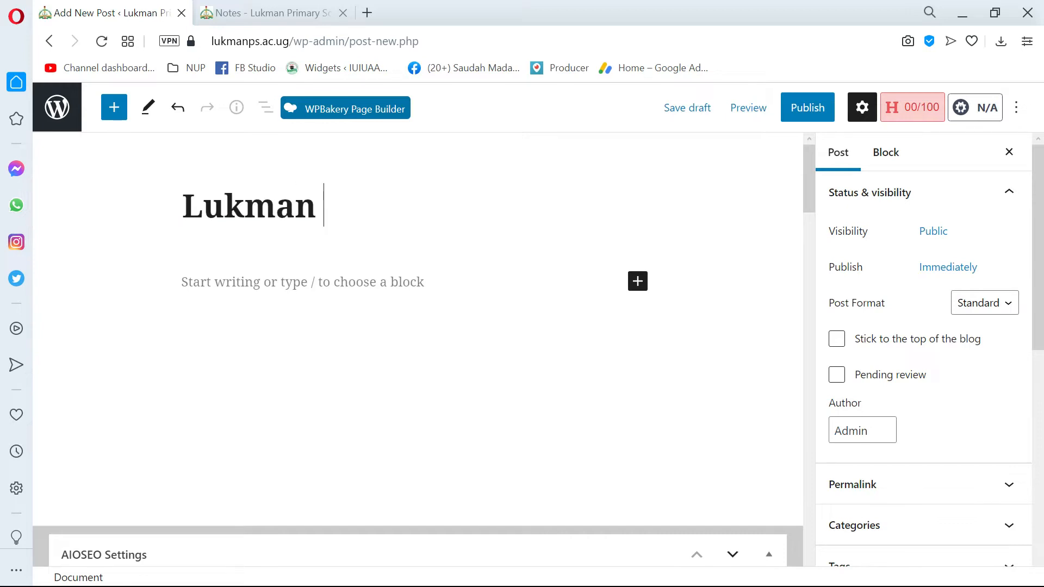
text(primary )
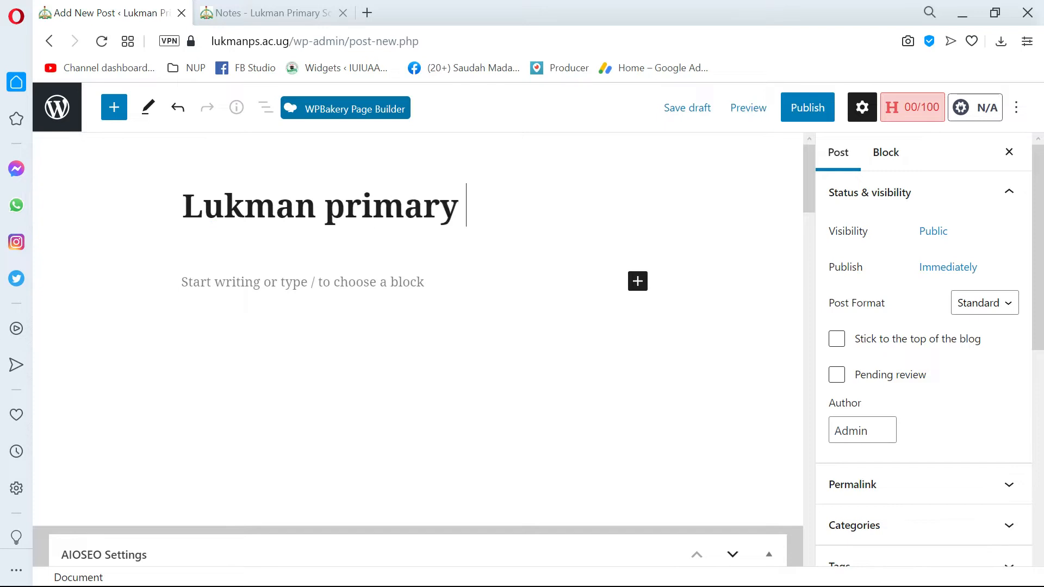
text(school)
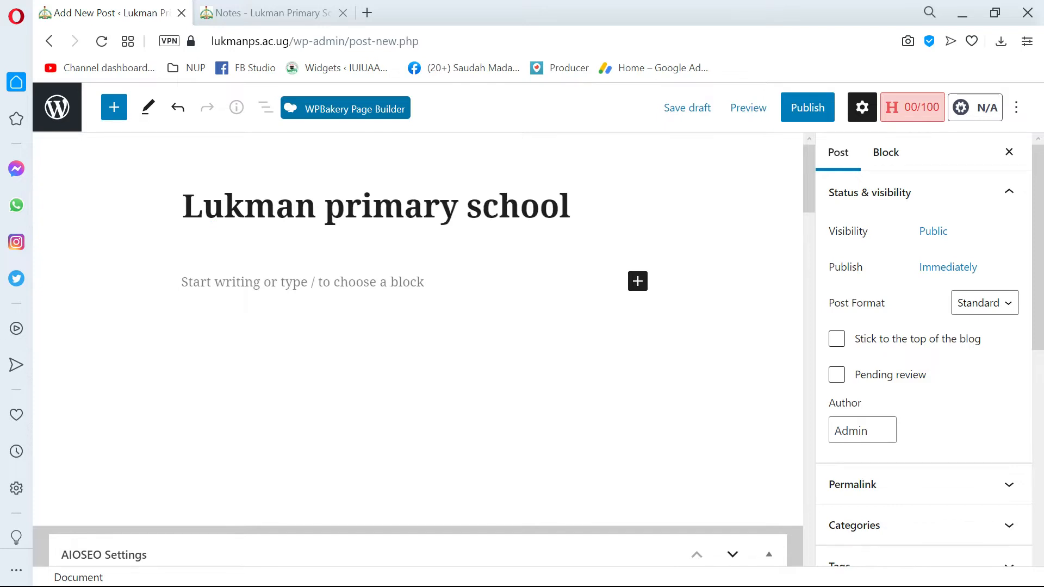
text( fees)
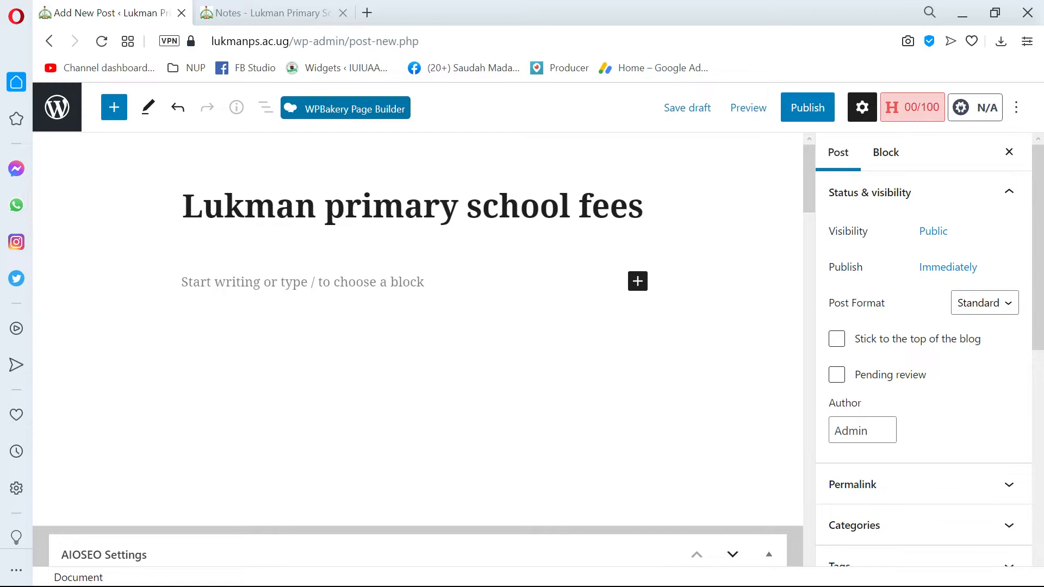
text( structr)
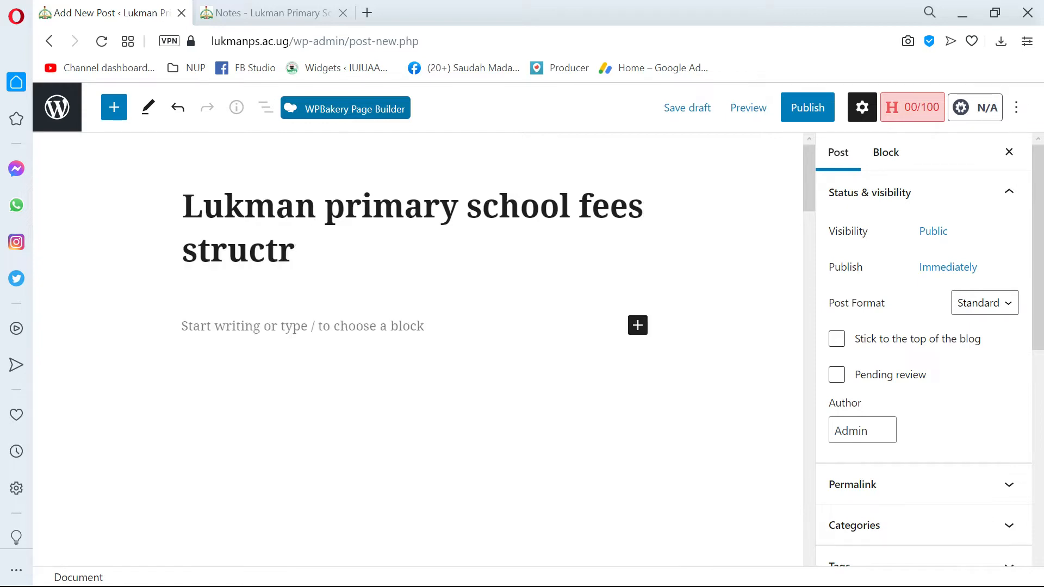
key(BackSpace)
text(ure - 2021)
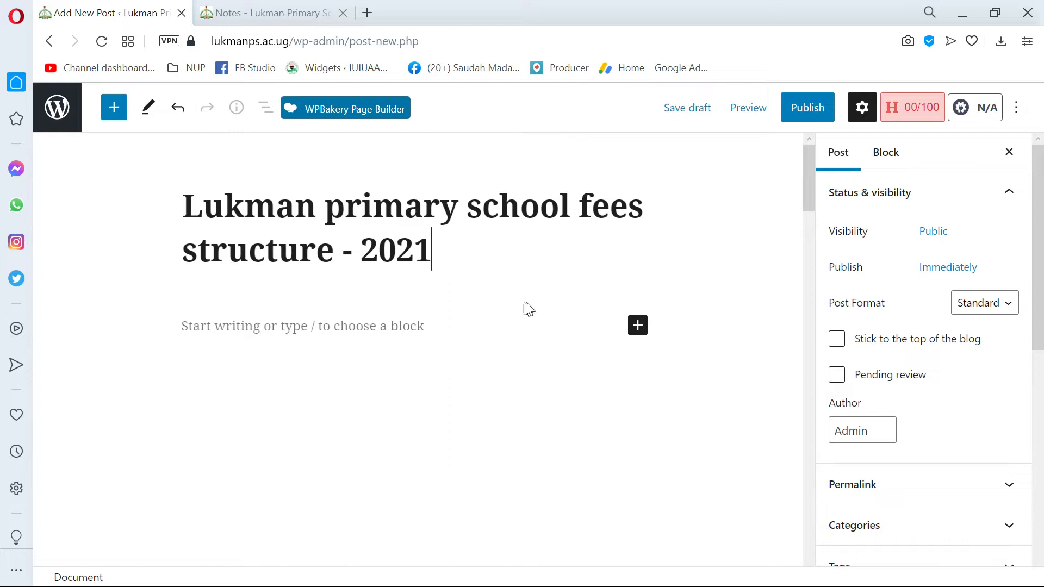
drag(498, 266, 169, 222)
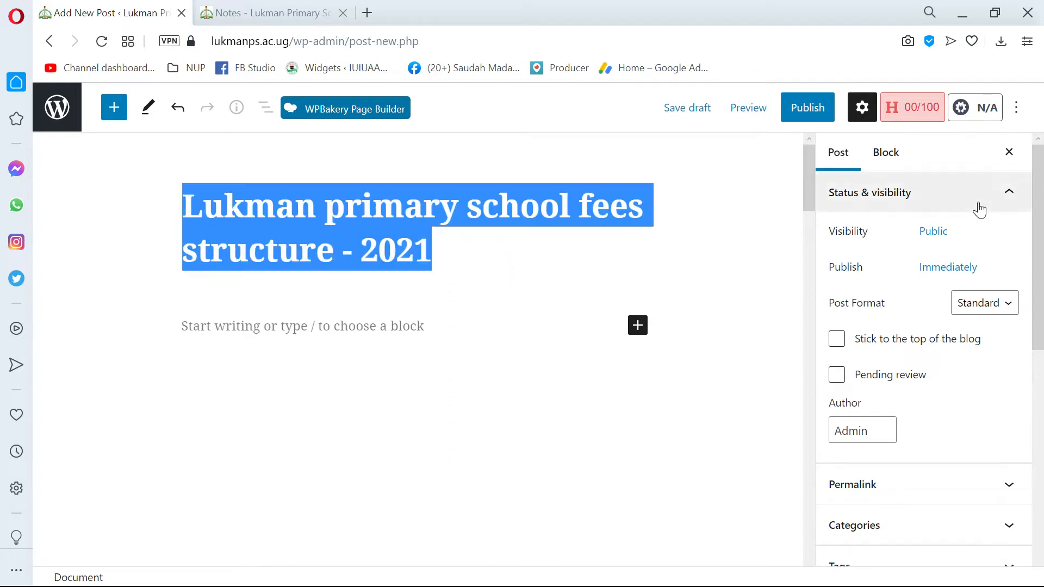
scroll(870, 360, down, 7)
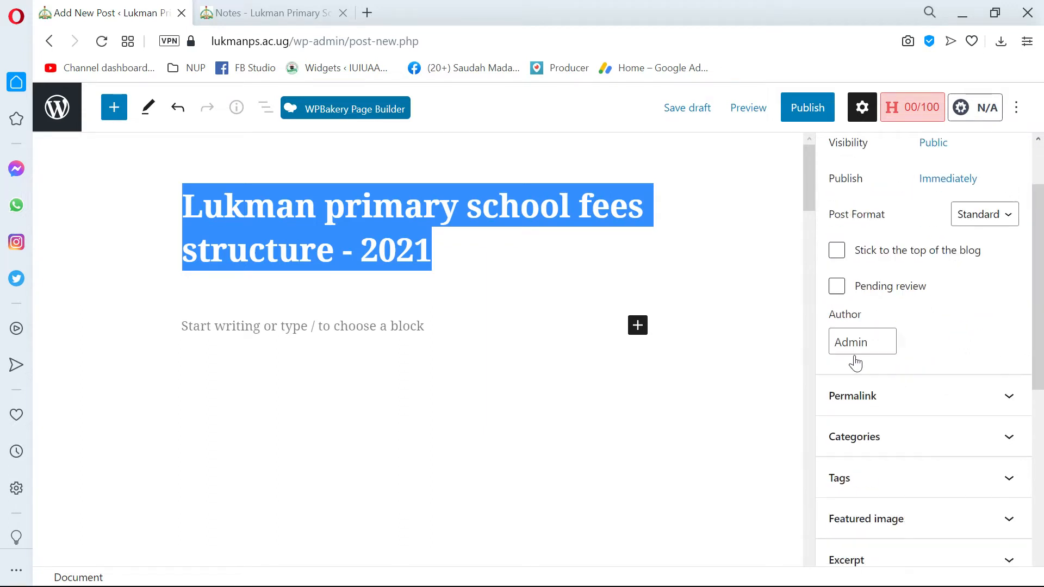
scroll(895, 332, up, 7)
scroll(897, 326, up, 1)
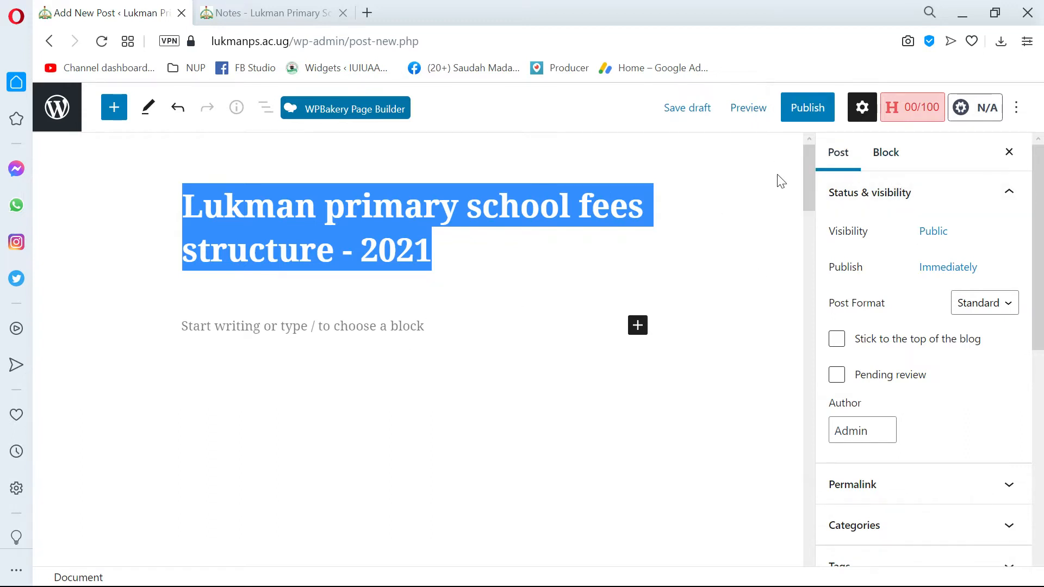
click(841, 154)
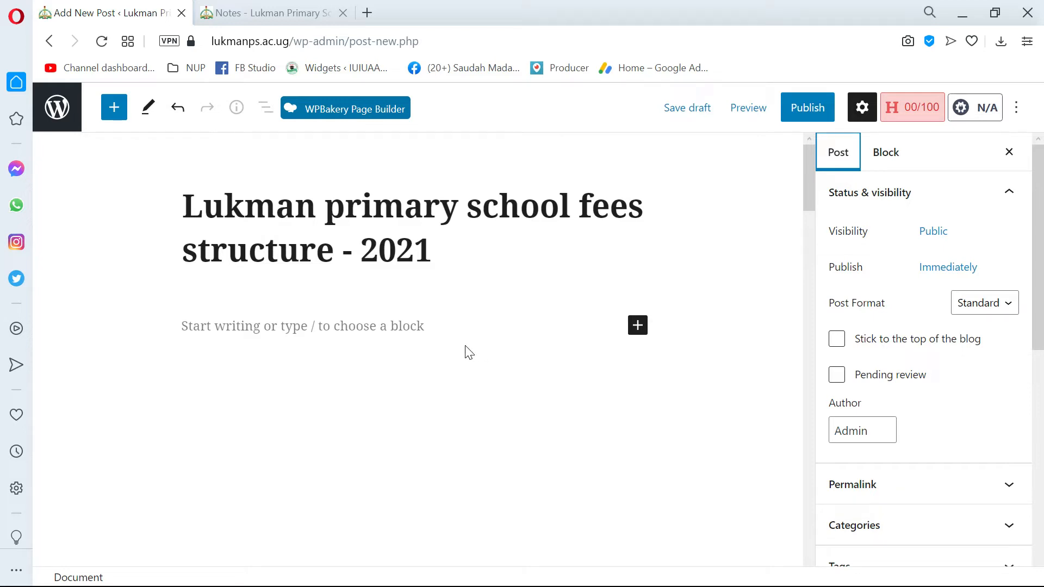
click(836, 152)
click(933, 232)
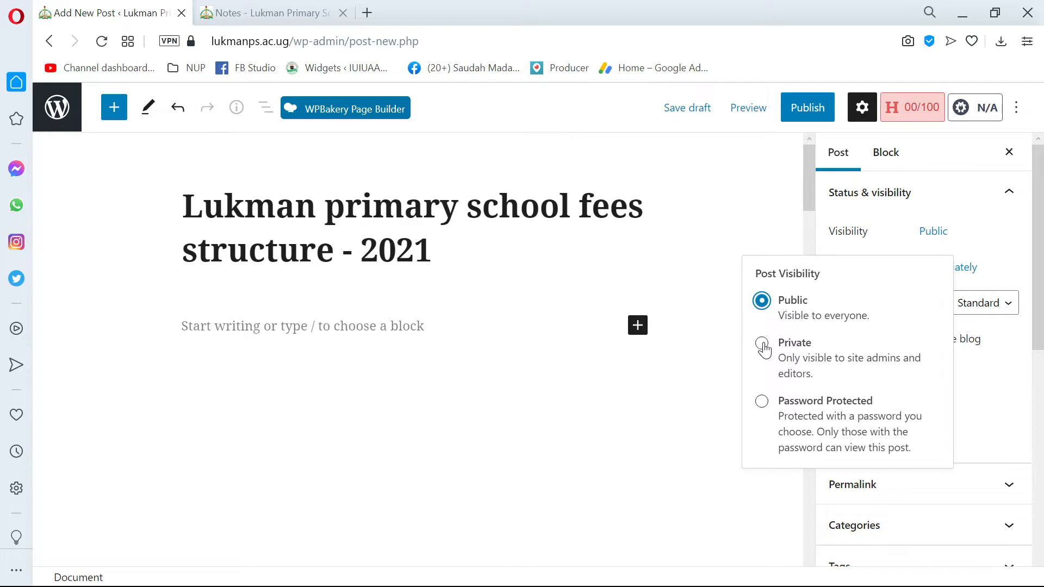
click(764, 412)
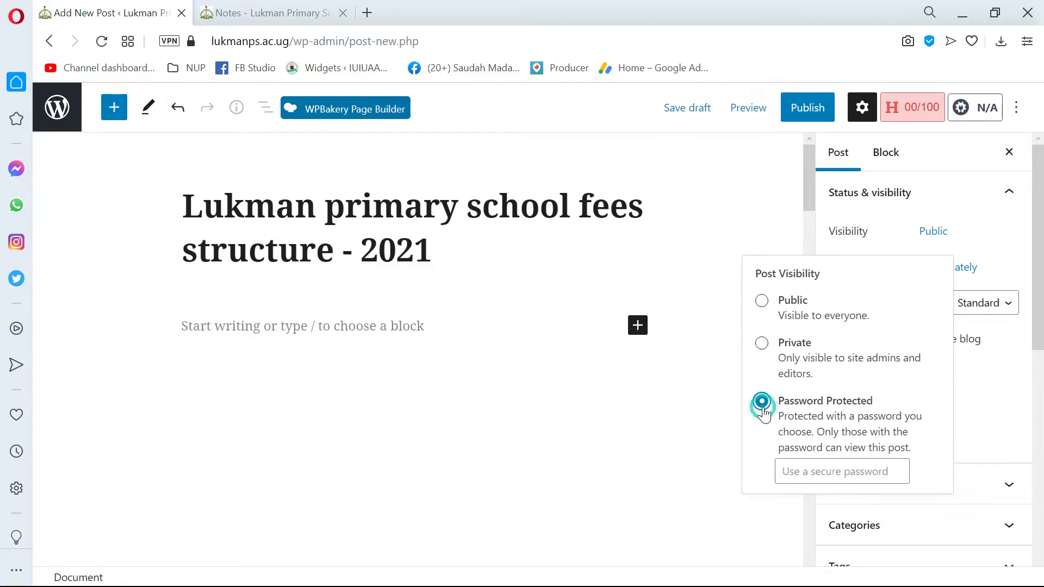
click(804, 471)
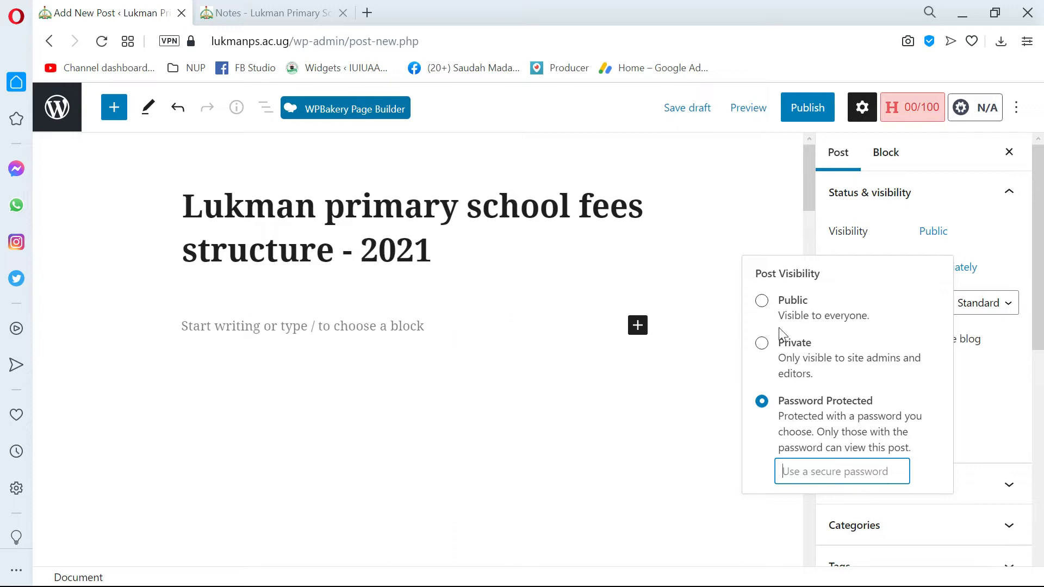
click(762, 303)
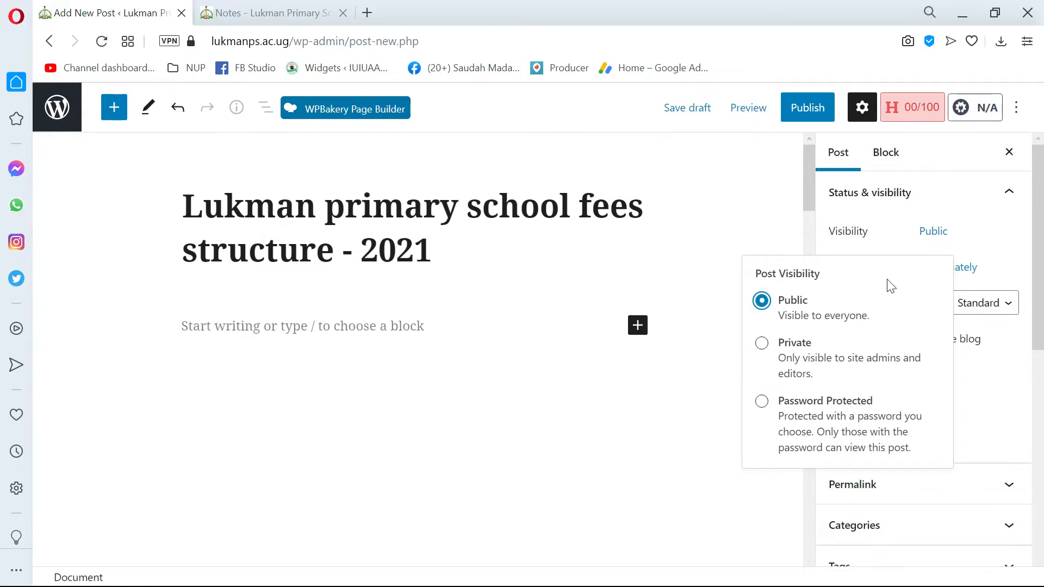
click(881, 238)
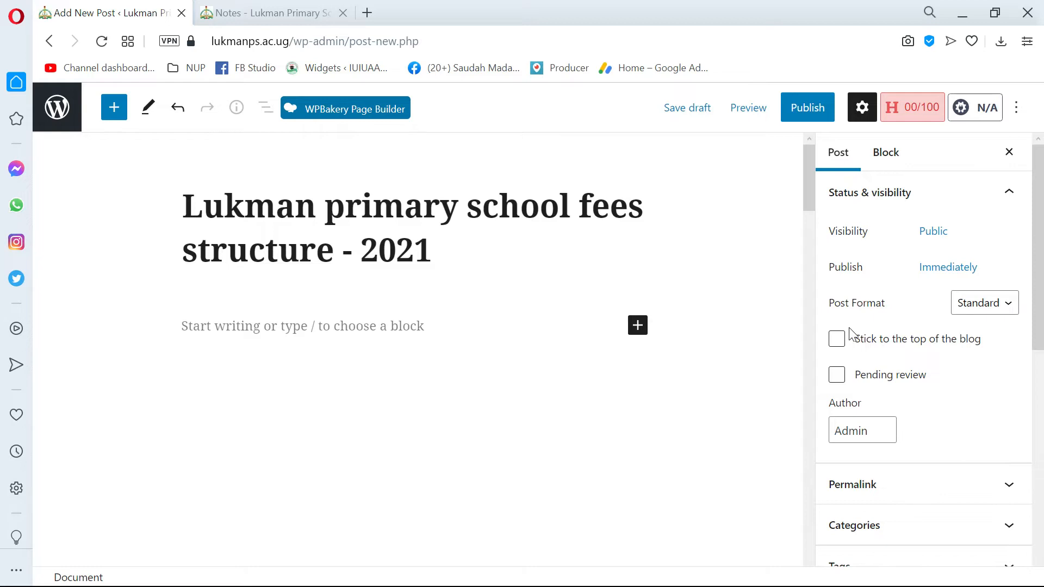
click(957, 277)
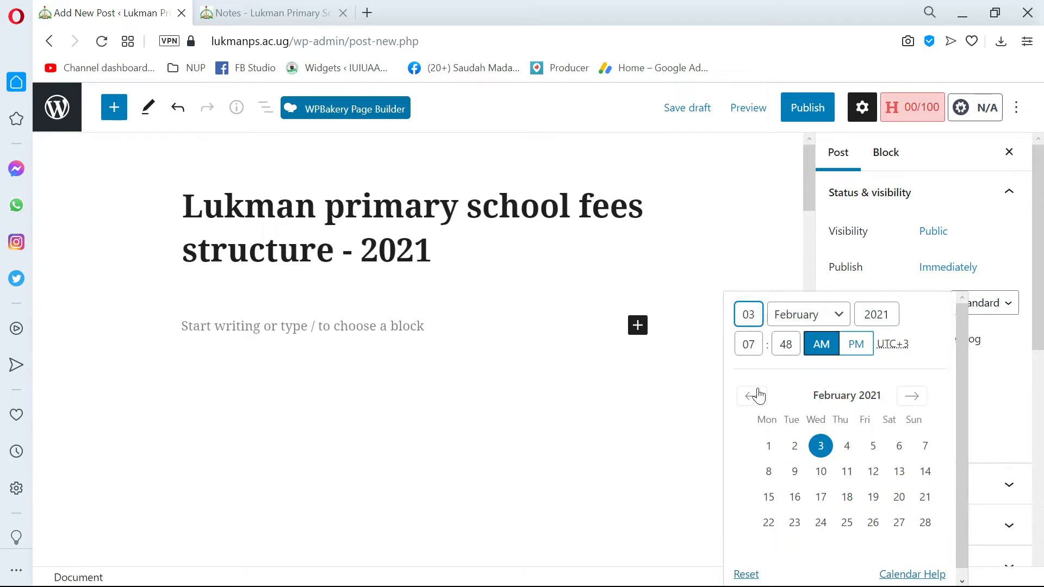
click(753, 396)
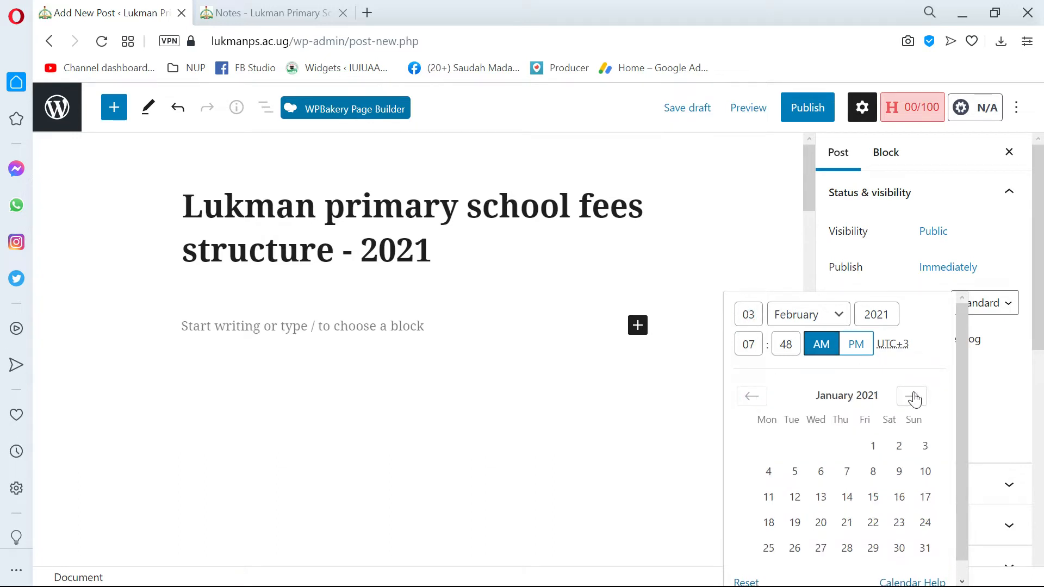
click(753, 397)
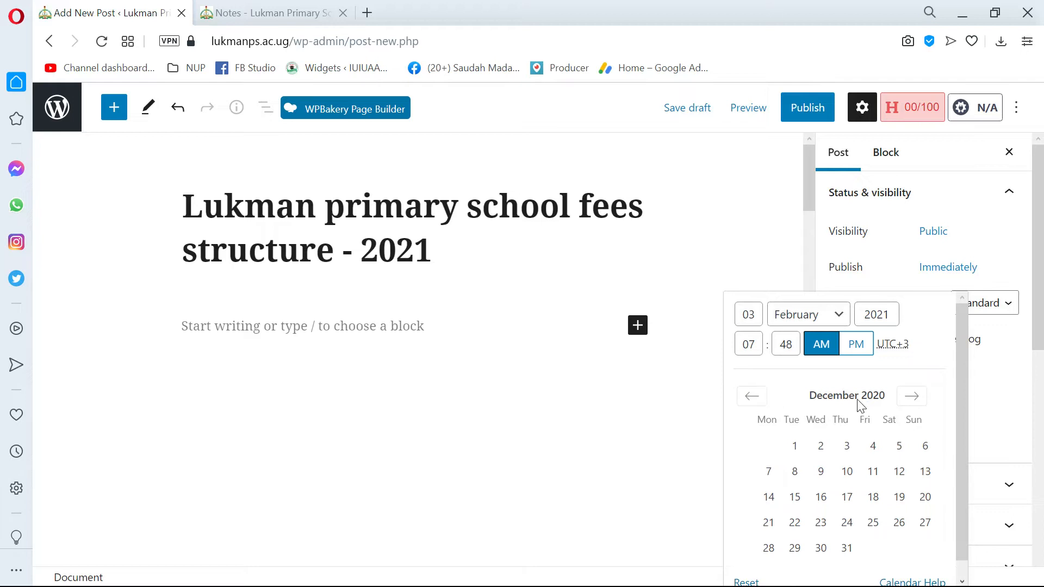
click(821, 473)
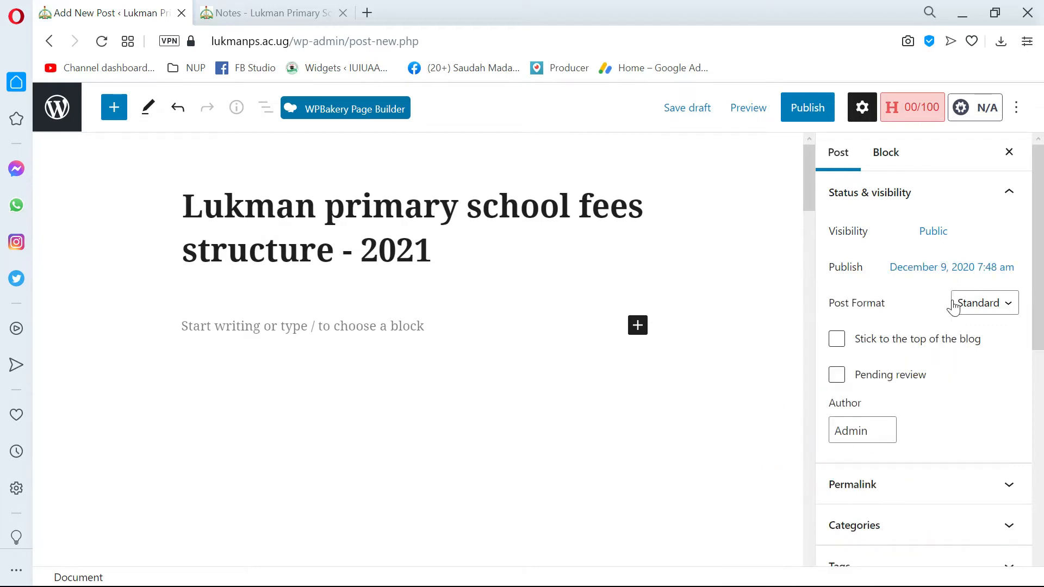
click(906, 273)
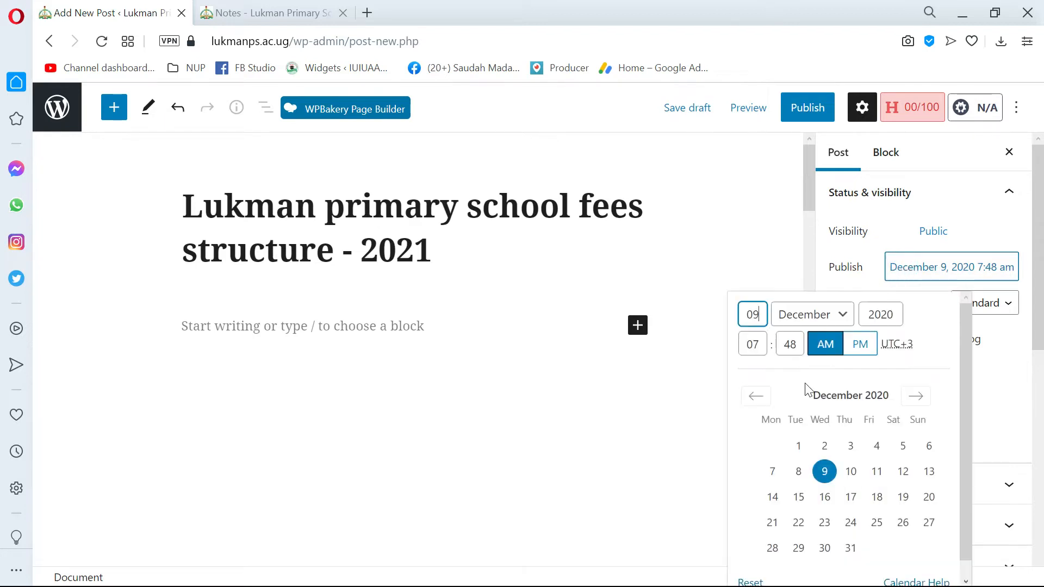
scroll(795, 302, down, 1)
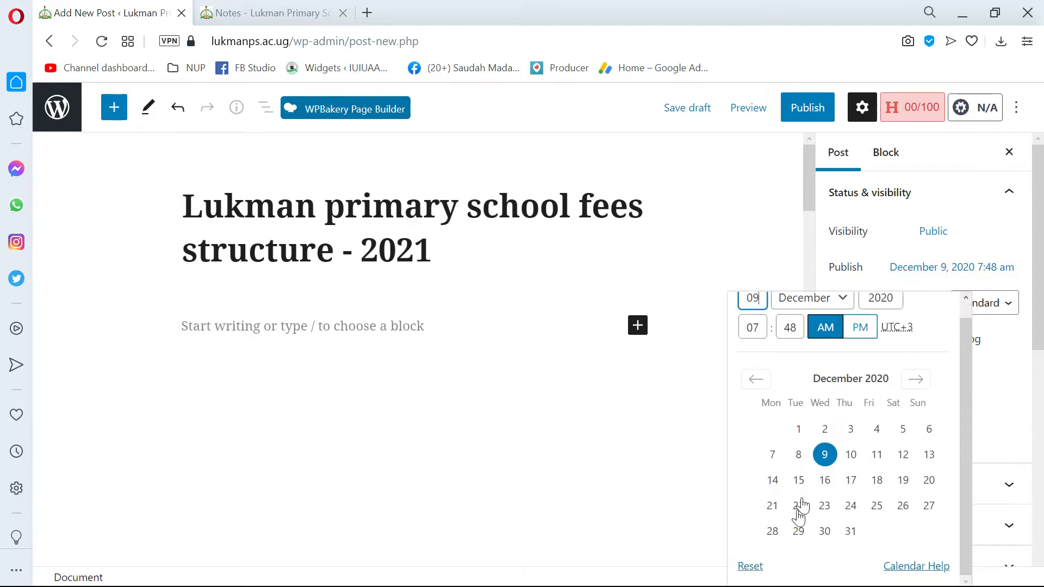
click(750, 567)
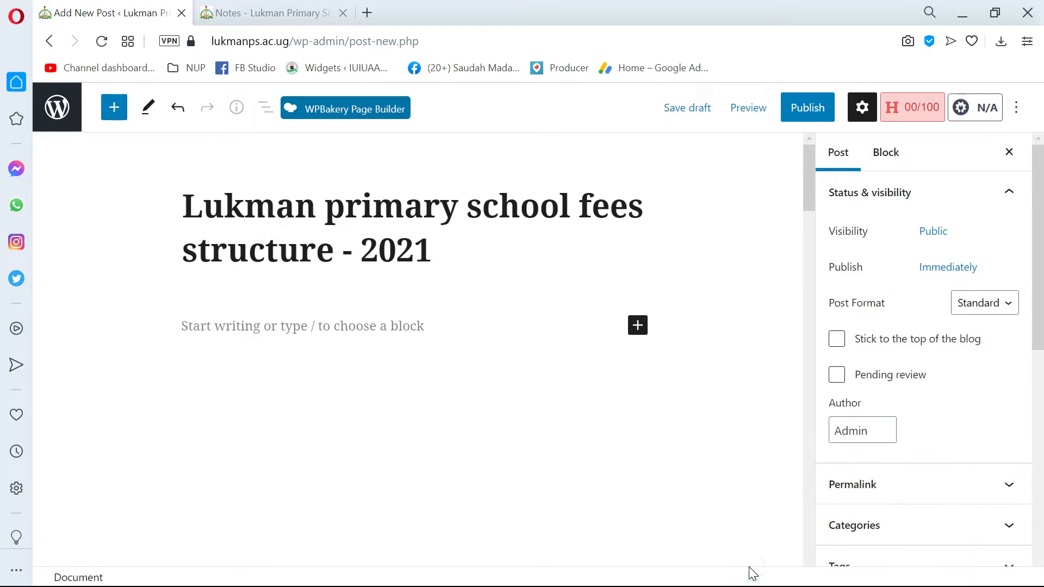
click(939, 269)
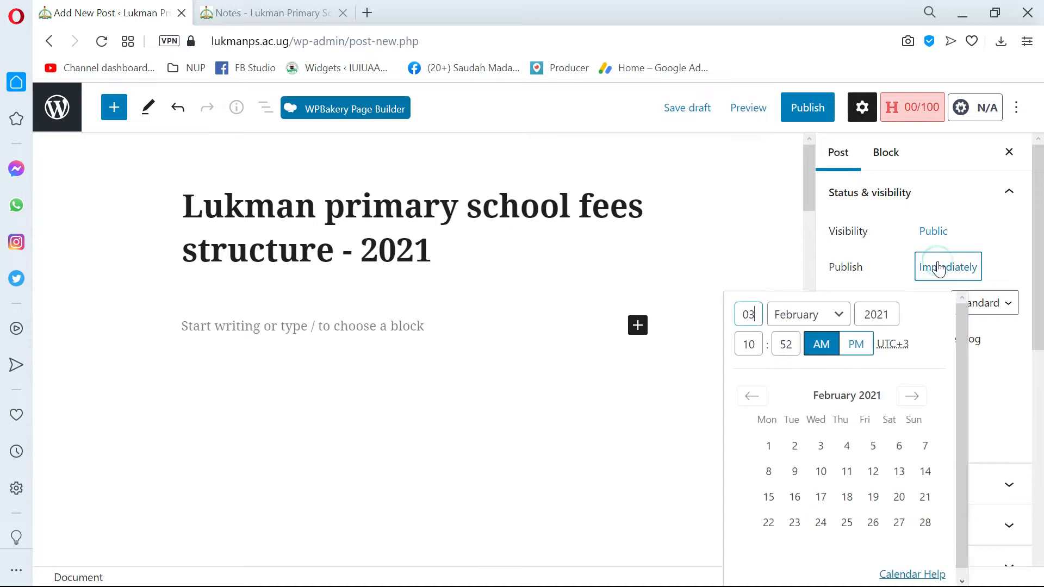
click(912, 397)
click(912, 397)
click(912, 397)
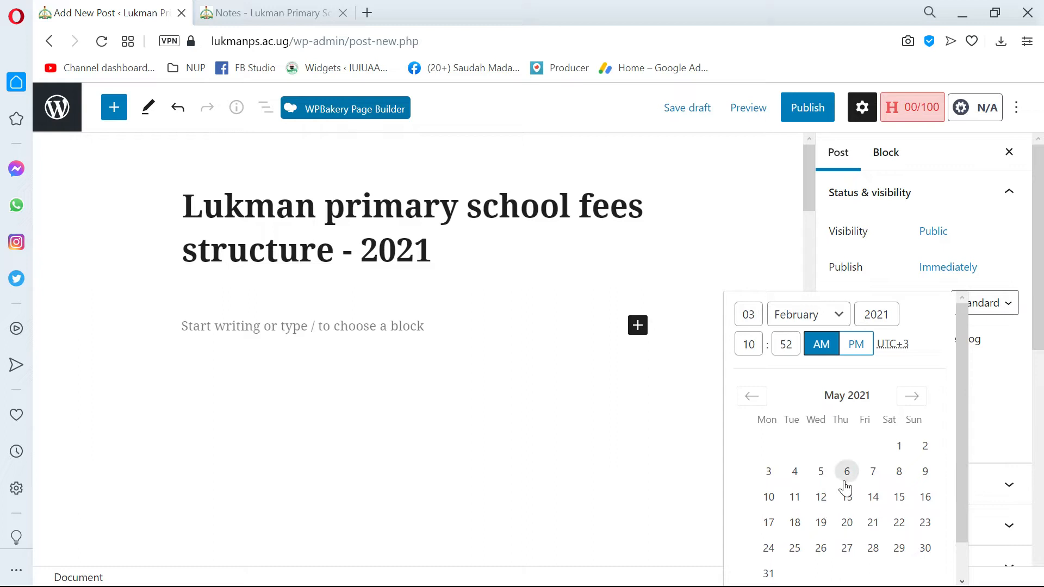
click(899, 447)
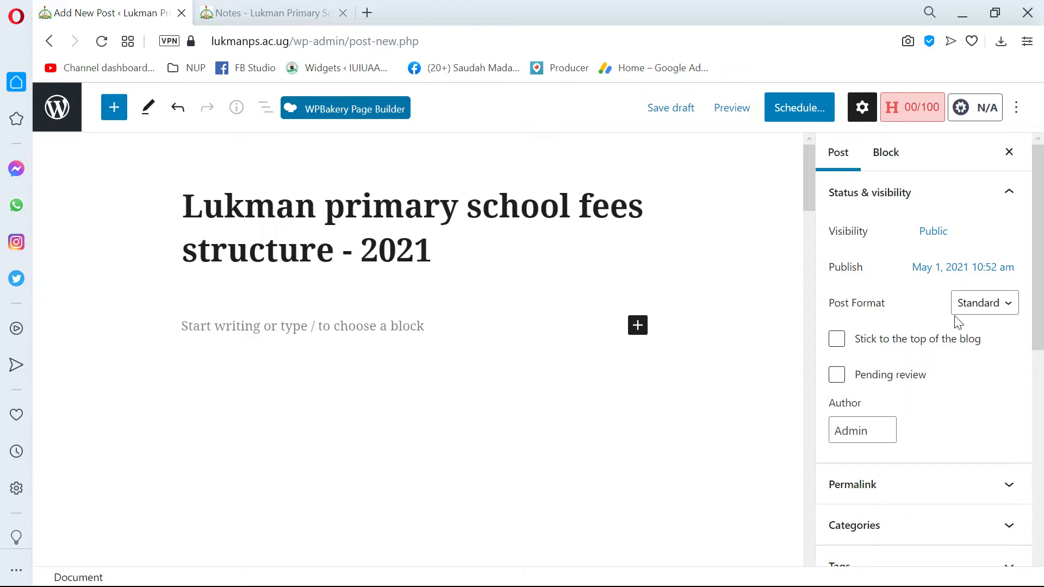
click(969, 311)
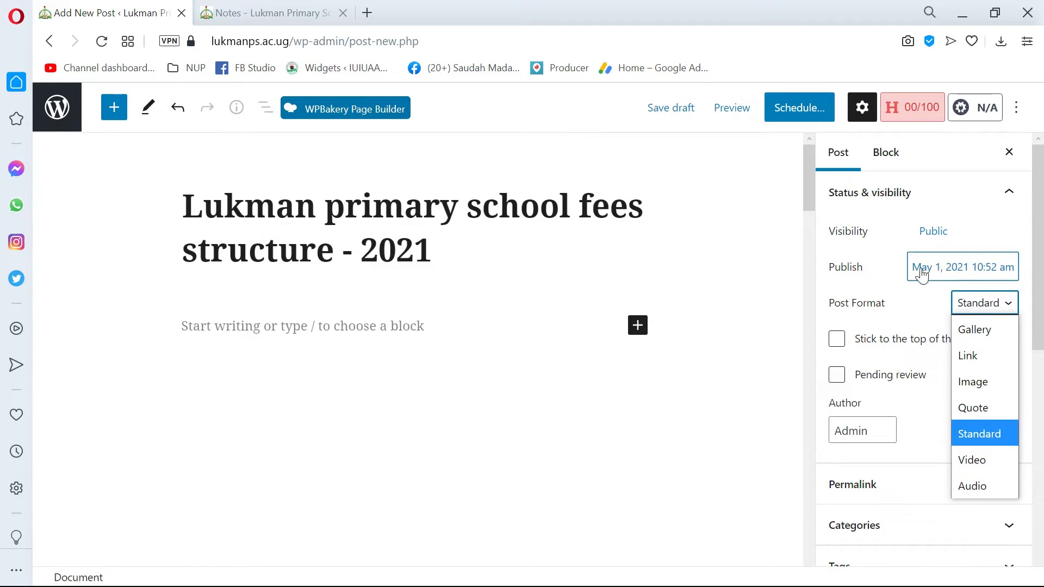
click(877, 275)
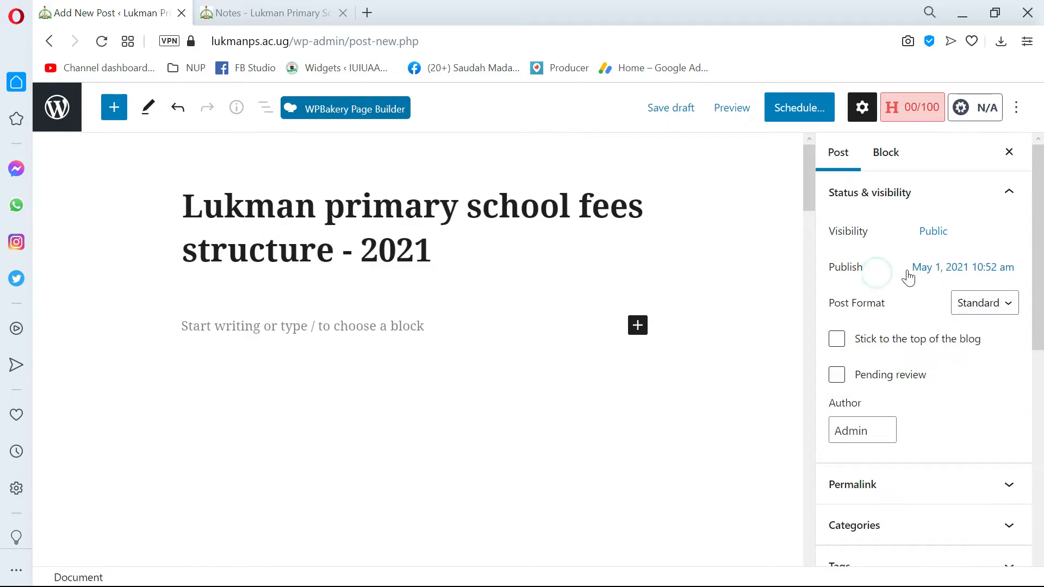
click(941, 281)
scroll(799, 536, down, 1)
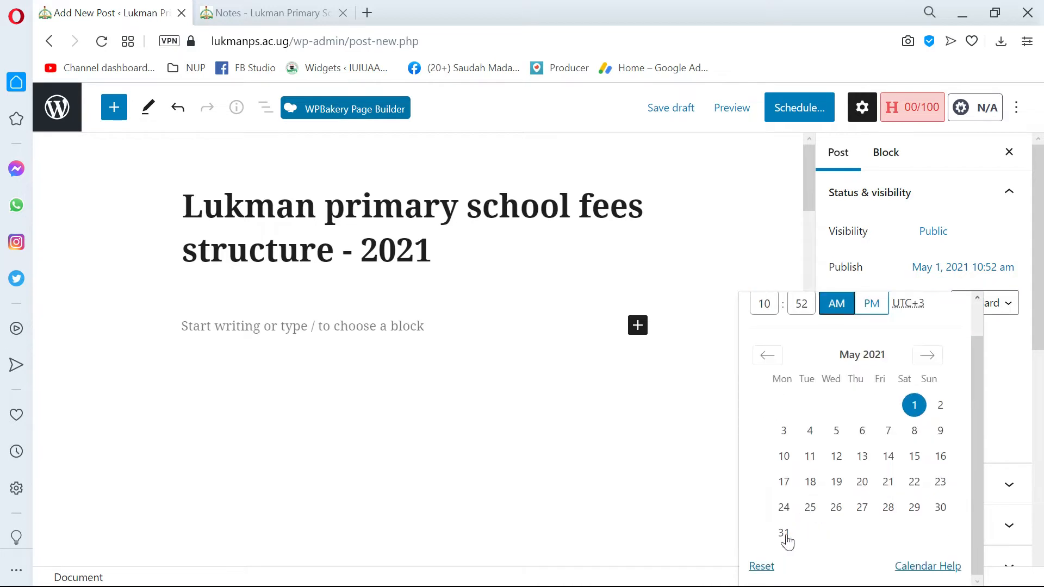
click(763, 568)
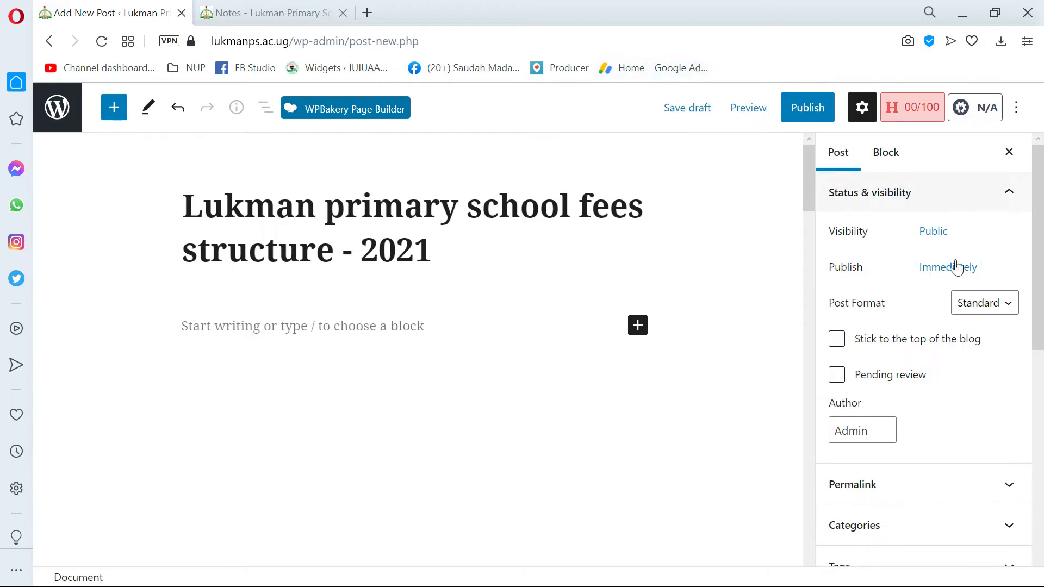
Keep the Standard post format and leave Pending review unticked
click(995, 307)
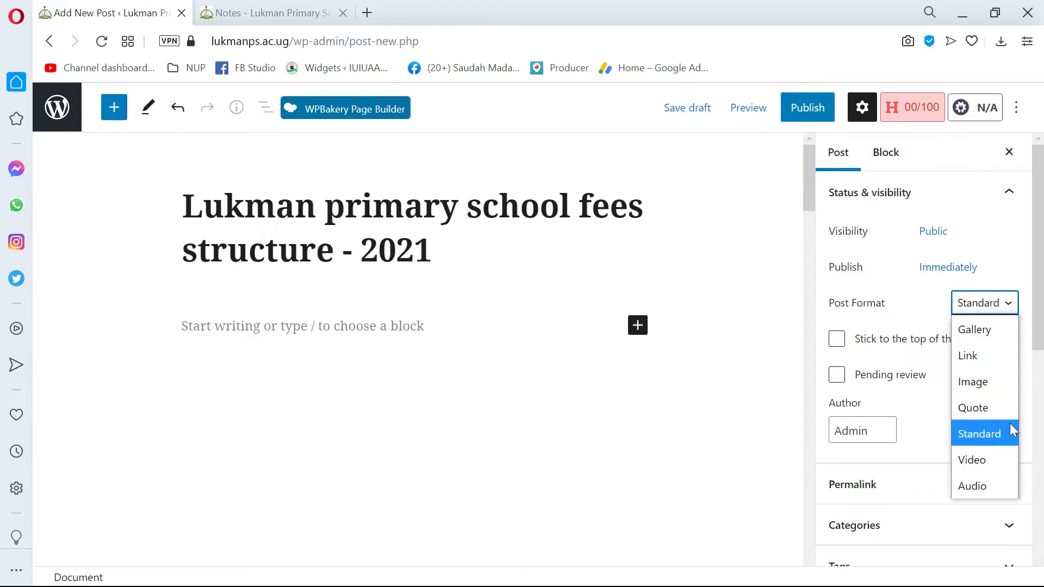
click(955, 432)
scroll(939, 354, down, 3)
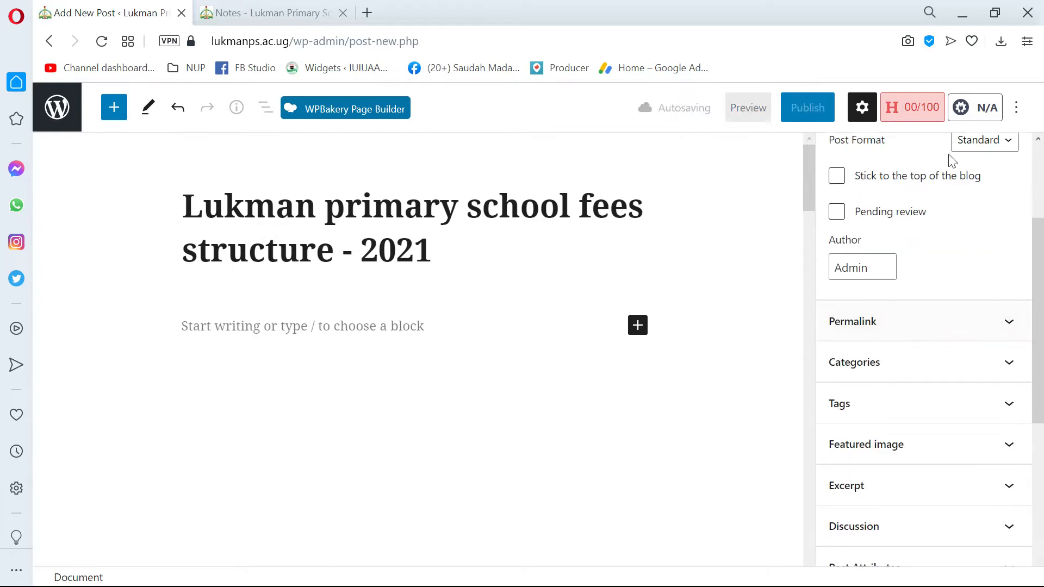
scroll(961, 207, up, 2)
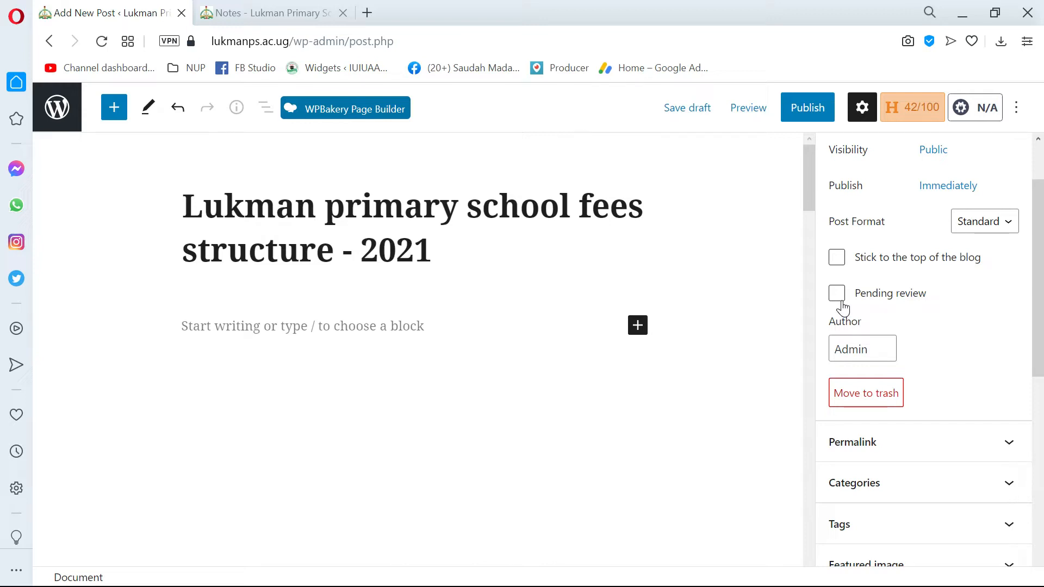
click(840, 297)
click(842, 297)
Expand the Permalink panel to show the View Post link ending ?p=12746
scroll(916, 345, down, 3)
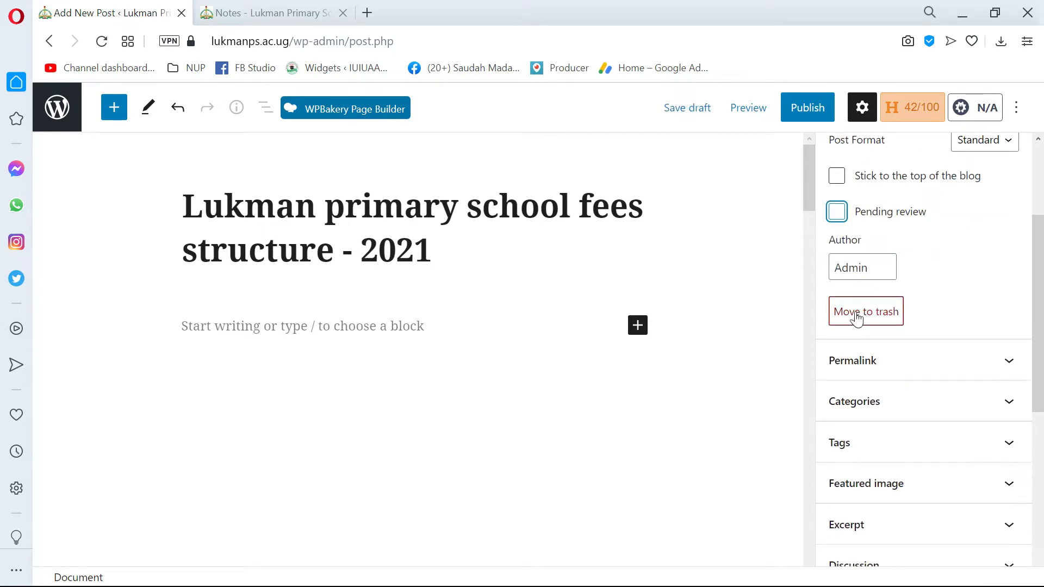
scroll(837, 380, down, 3)
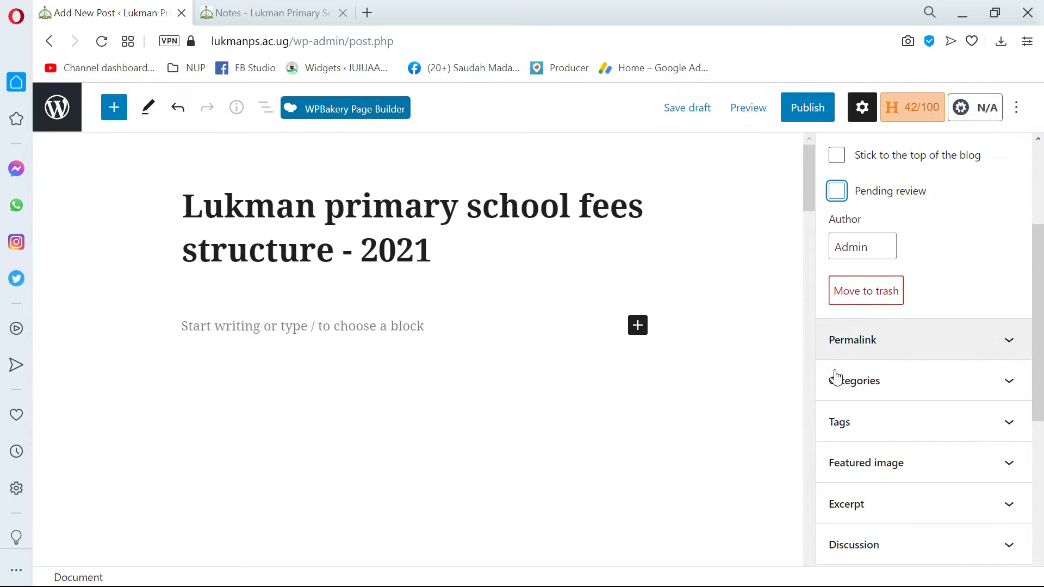
click(867, 282)
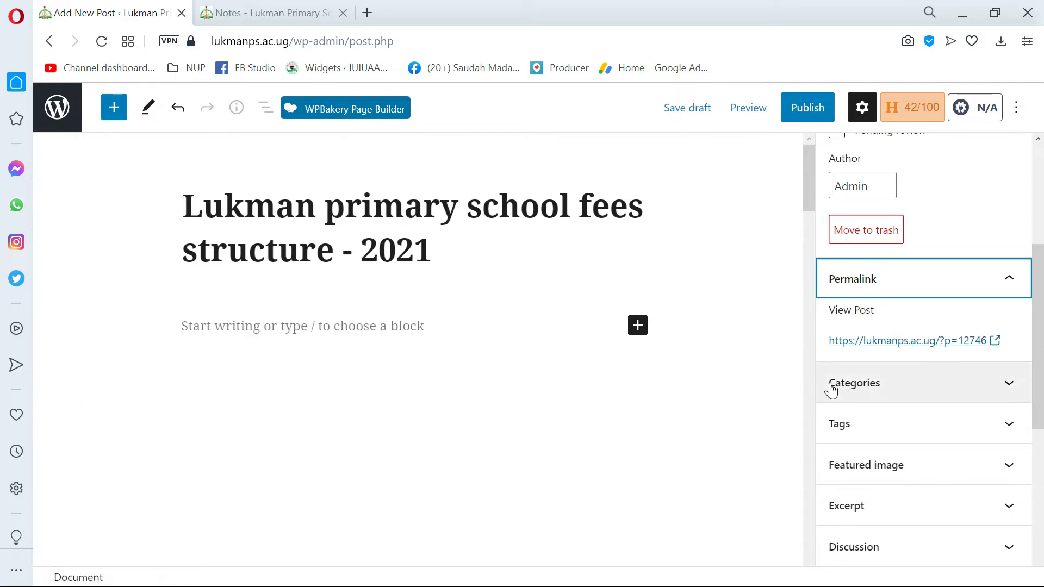
Collapse Permalink and expand Categories to list Academics, examinations results and Primary One
click(920, 292)
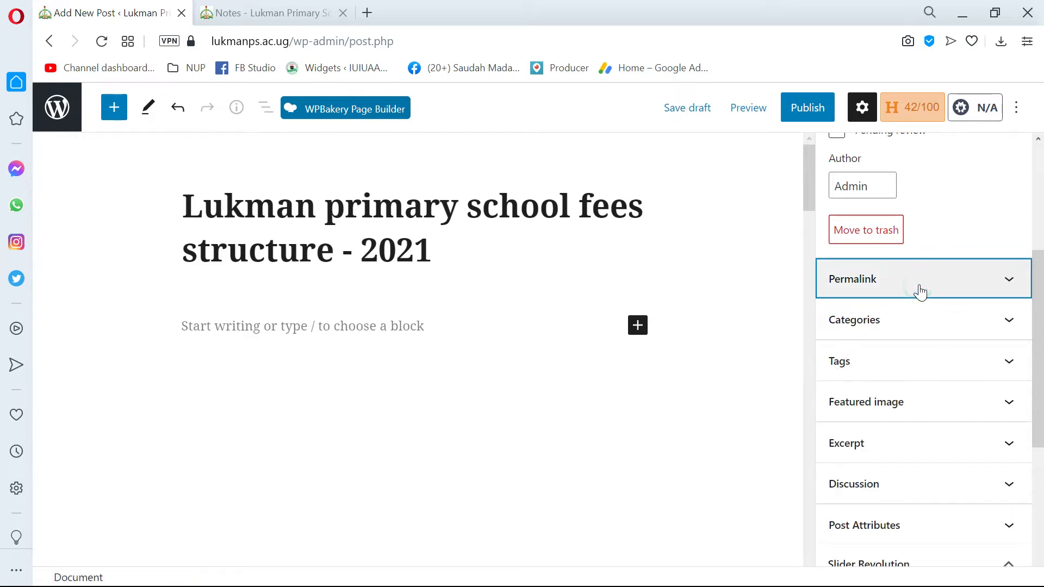
click(894, 332)
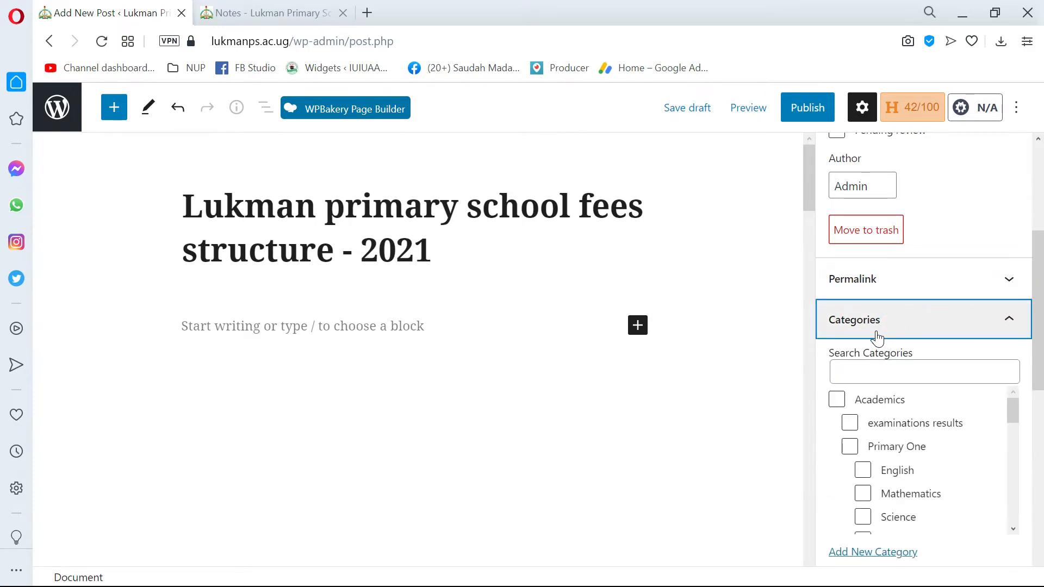
scroll(878, 337, down, 2)
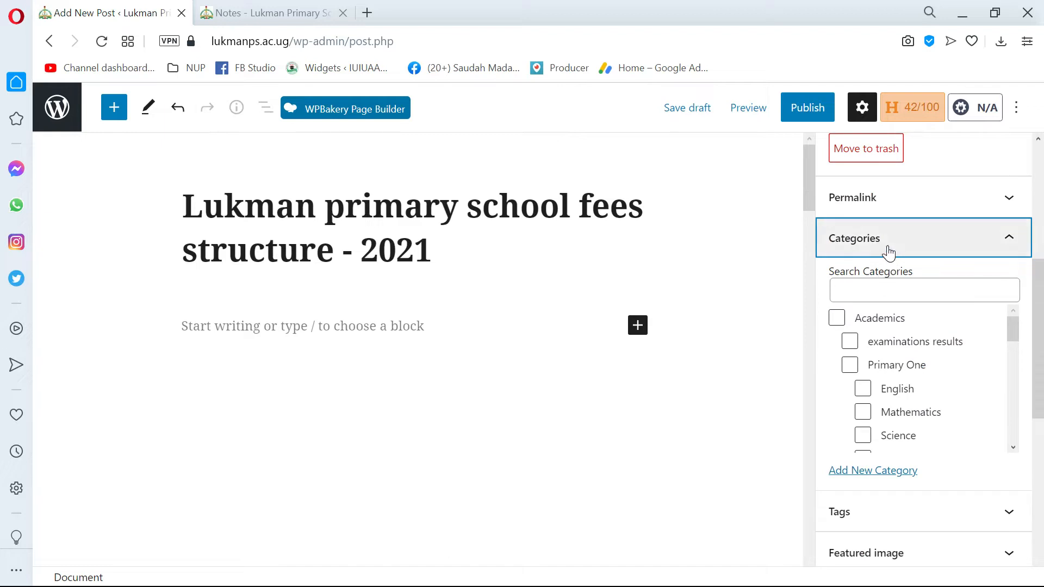
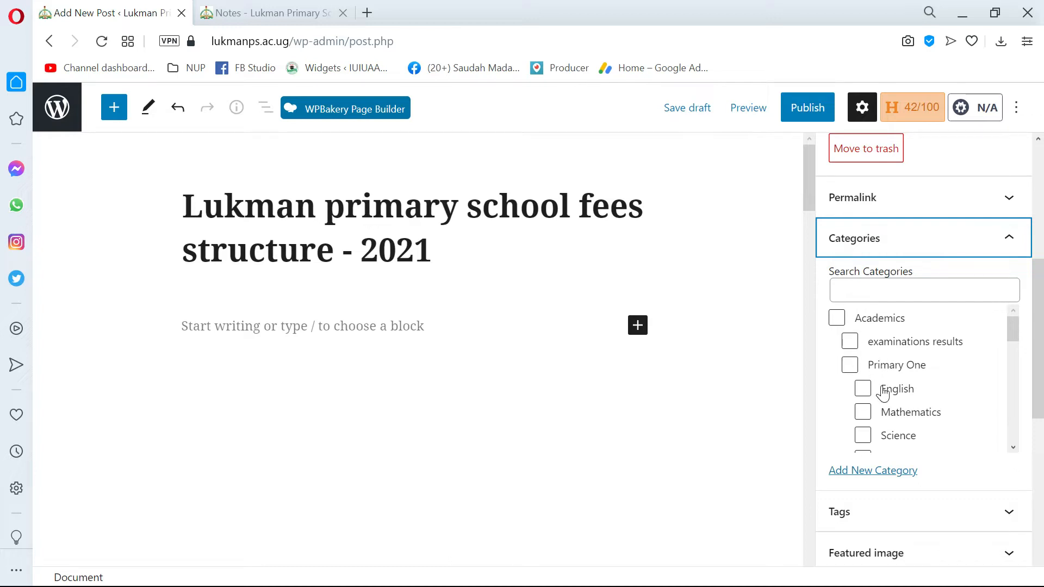
Tick the News category for the post
click(862, 289)
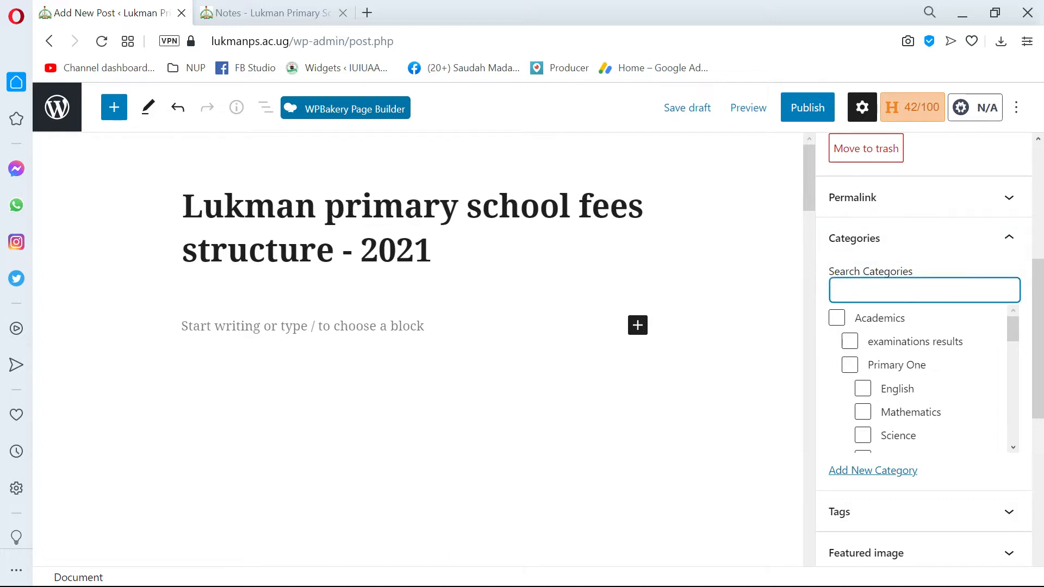
scroll(892, 395, down, 5)
scroll(899, 400, down, 10)
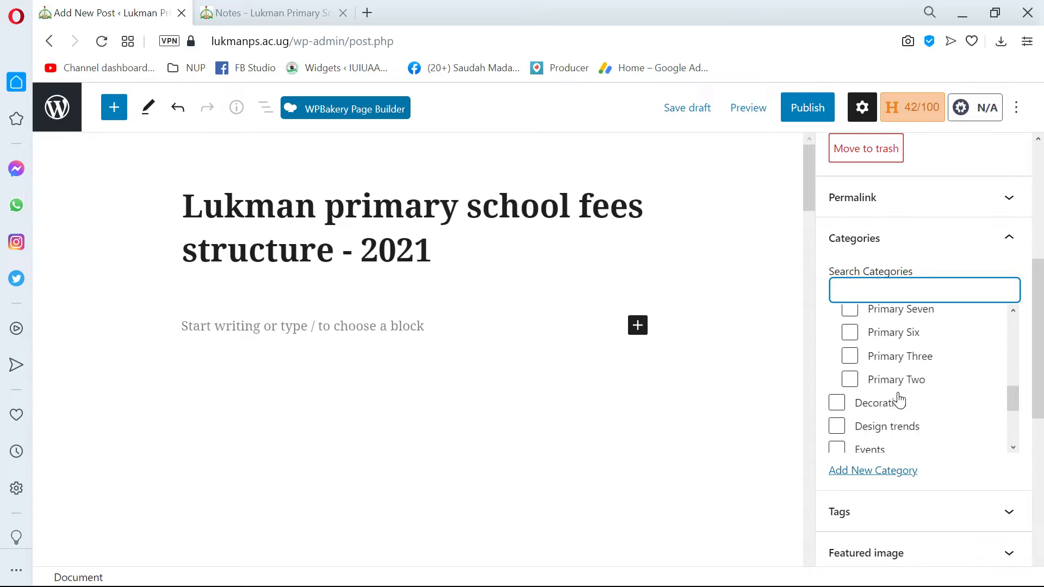
scroll(893, 396, up, 3)
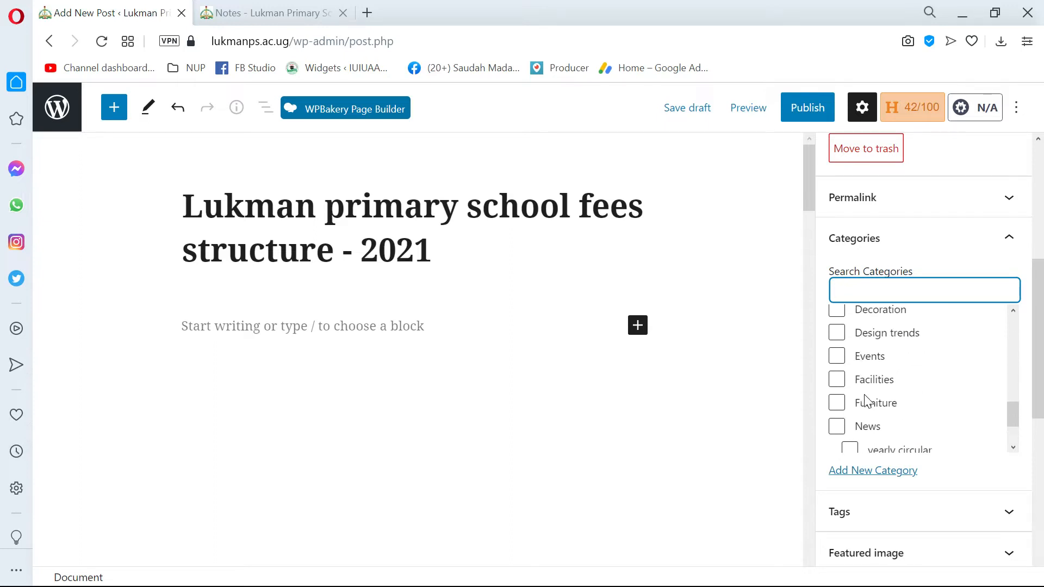
scroll(865, 424, down, 2)
scroll(852, 404, up, 2)
click(837, 426)
Briefly tick yearly circular and Events, then untick both so only News stays selected
scroll(874, 401, down, 2)
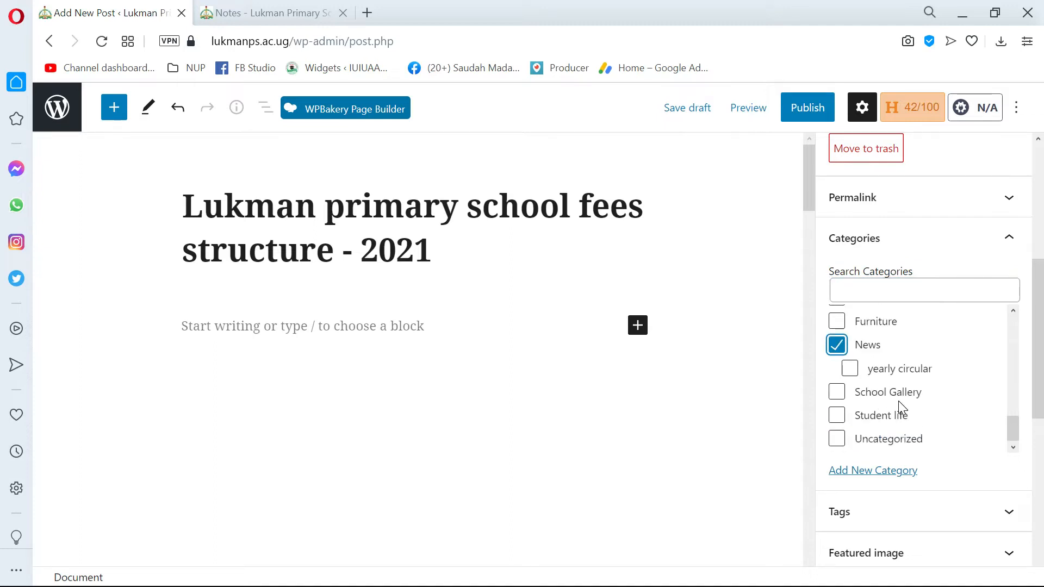
click(851, 370)
click(852, 371)
scroll(878, 343, up, 3)
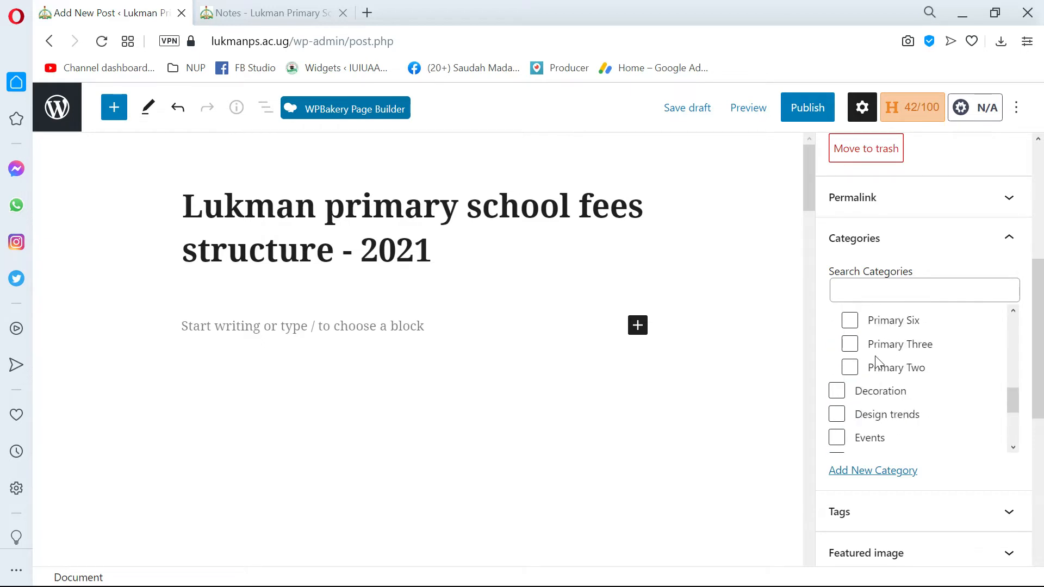
scroll(873, 373, down, 3)
scroll(892, 370, up, 2)
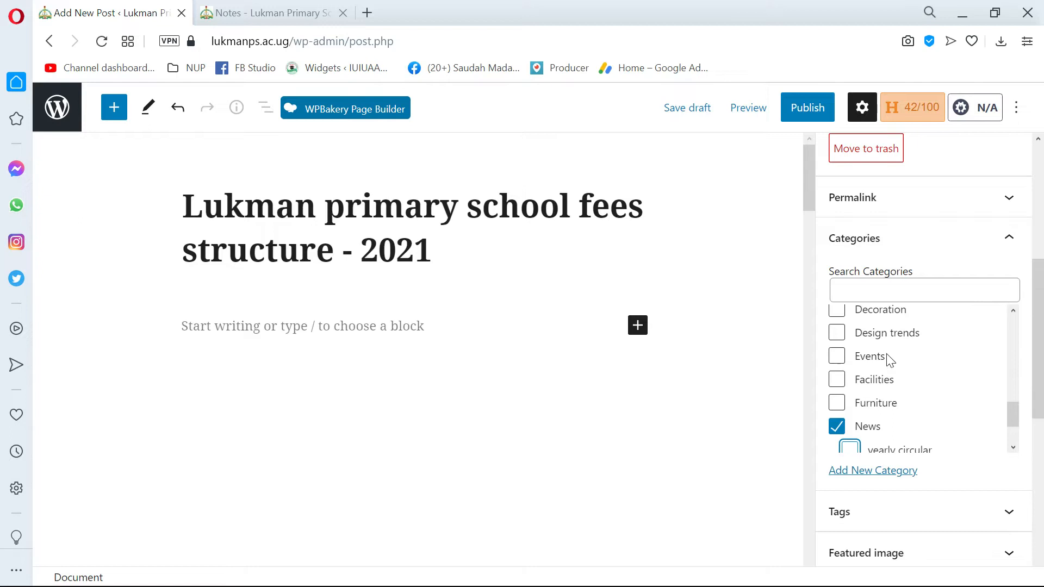
scroll(887, 356, up, 2)
scroll(930, 348, up, 3)
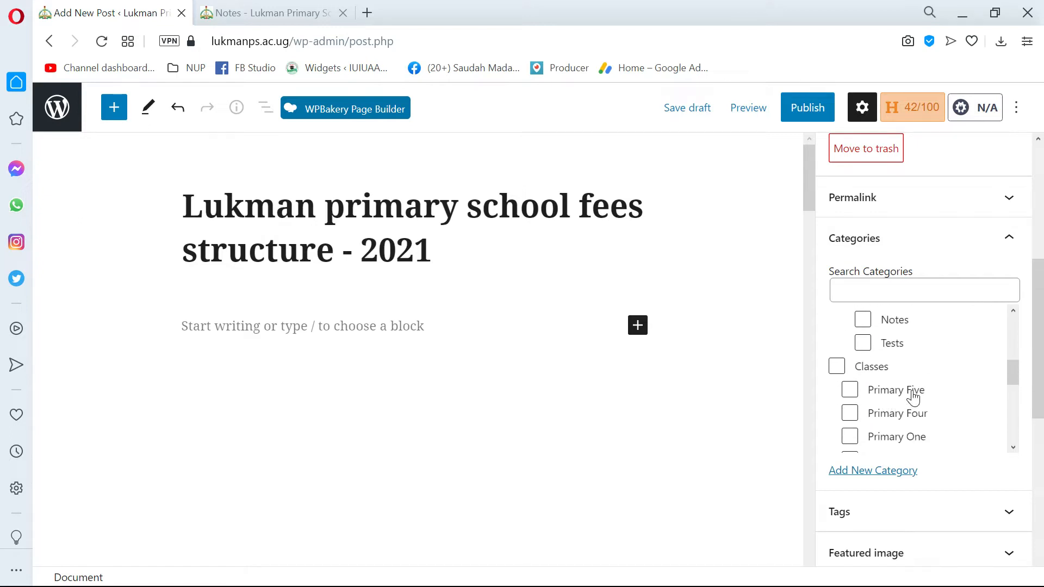
scroll(874, 367, down, 2)
scroll(874, 367, down, 5)
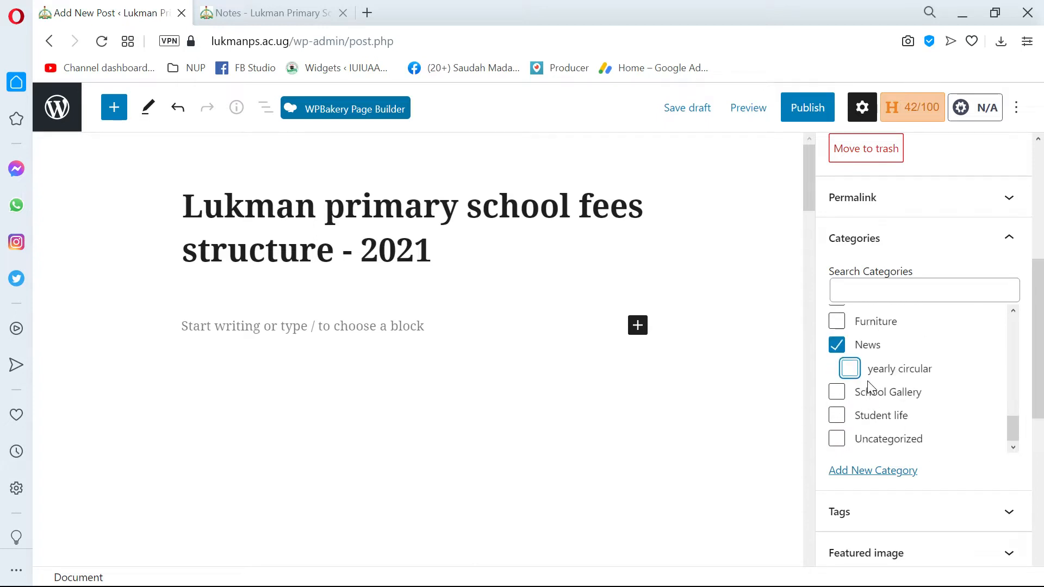
scroll(909, 370, up, 3)
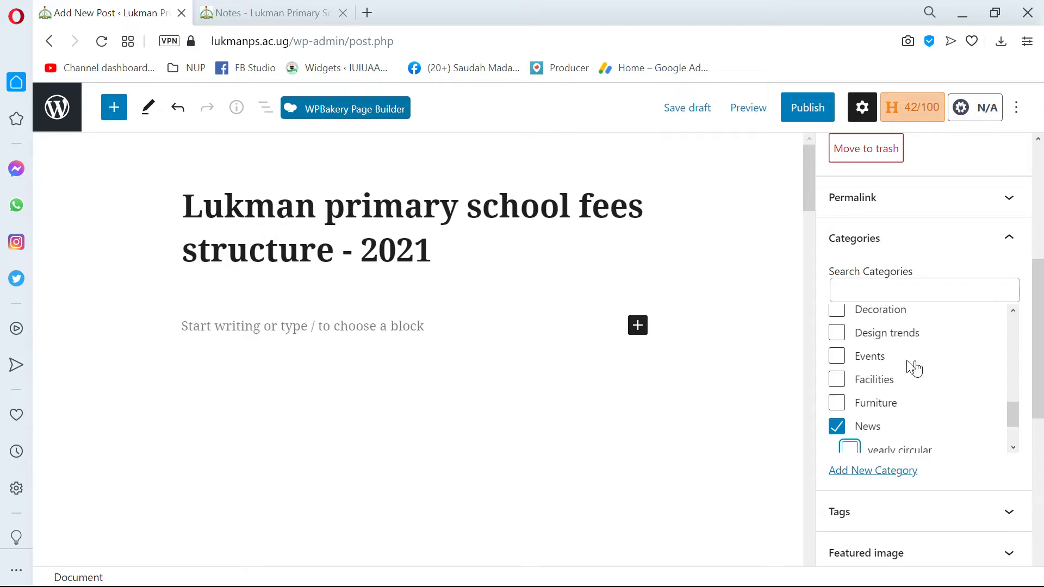
click(836, 357)
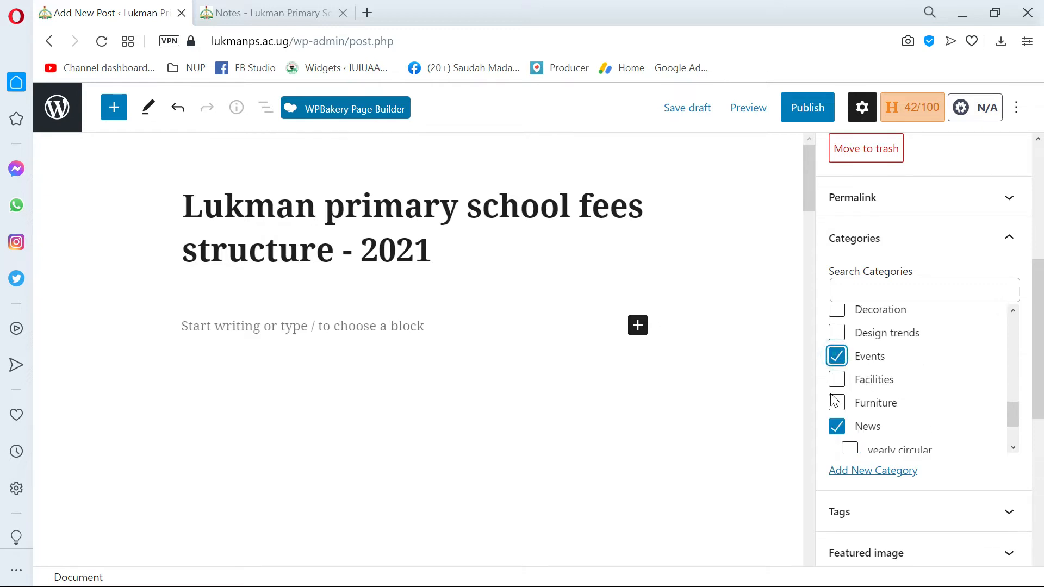
click(837, 359)
Scroll down the post settings sidebar and expand the Tags panel
scroll(870, 411, down, 3)
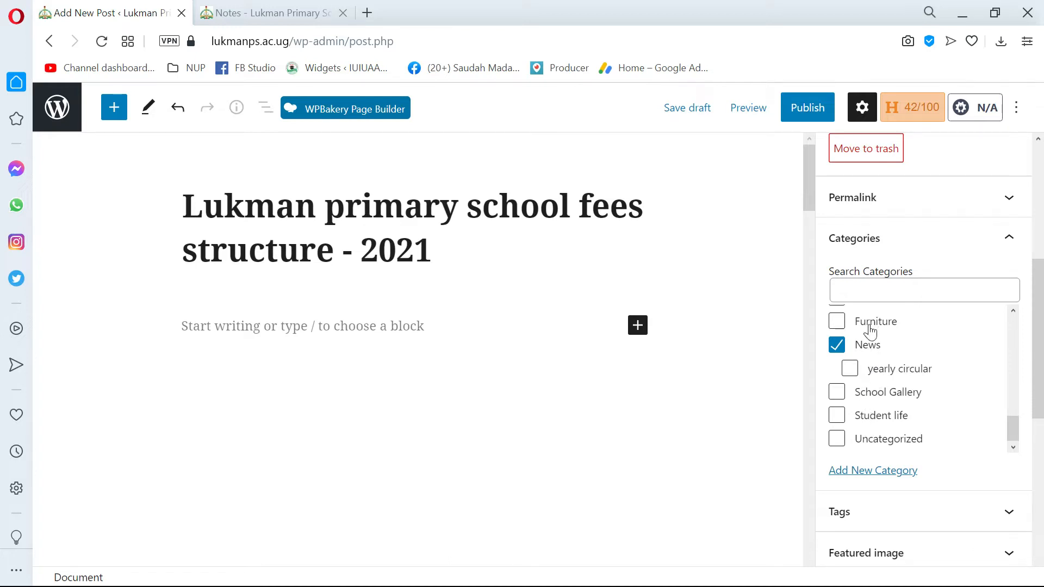
scroll(858, 375, up, 2)
scroll(858, 376, up, 4)
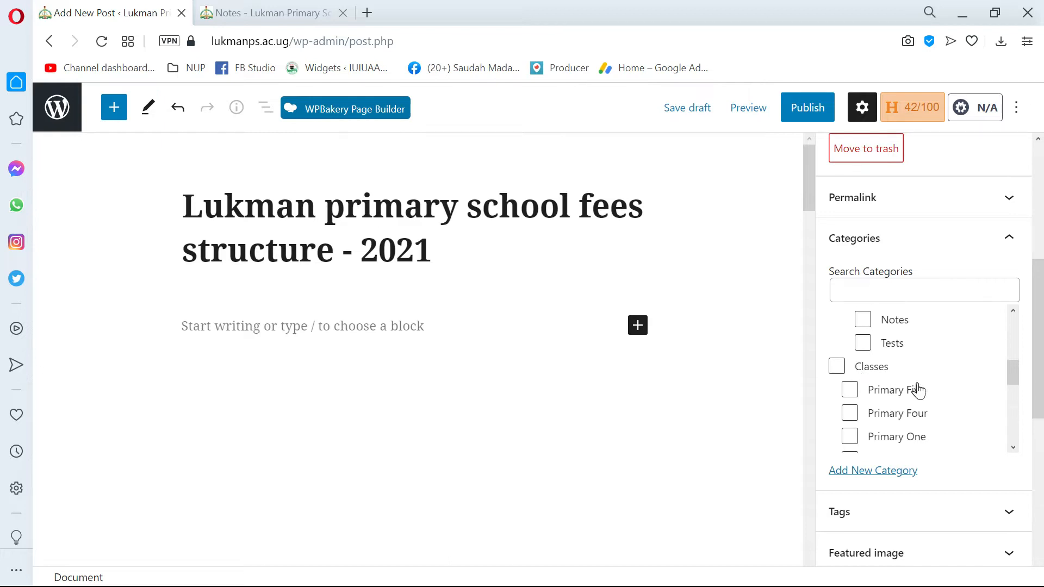
scroll(864, 386, down, 2)
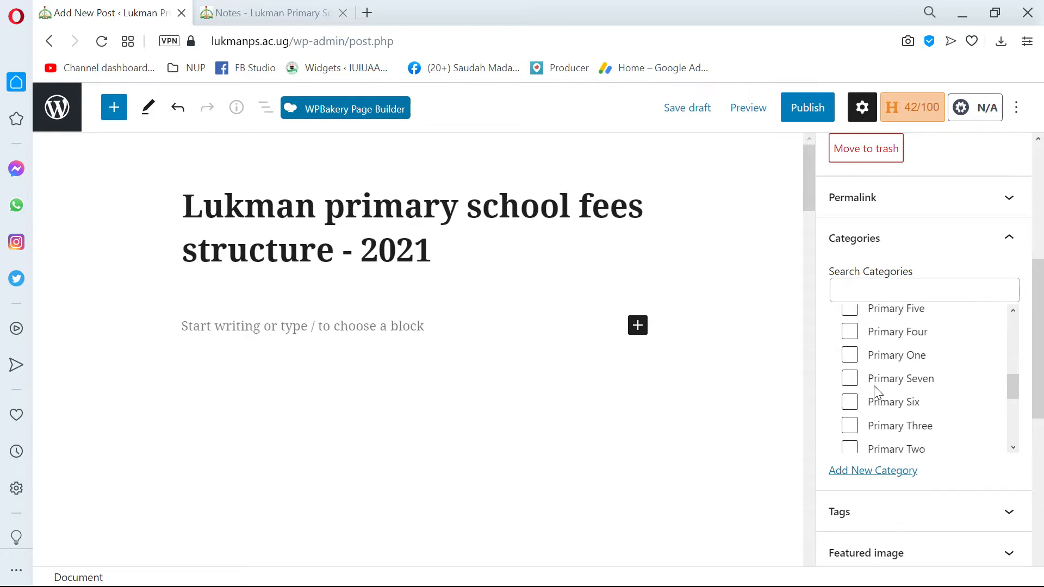
scroll(881, 413, down, 2)
scroll(881, 413, up, 2)
scroll(854, 362, up, 5)
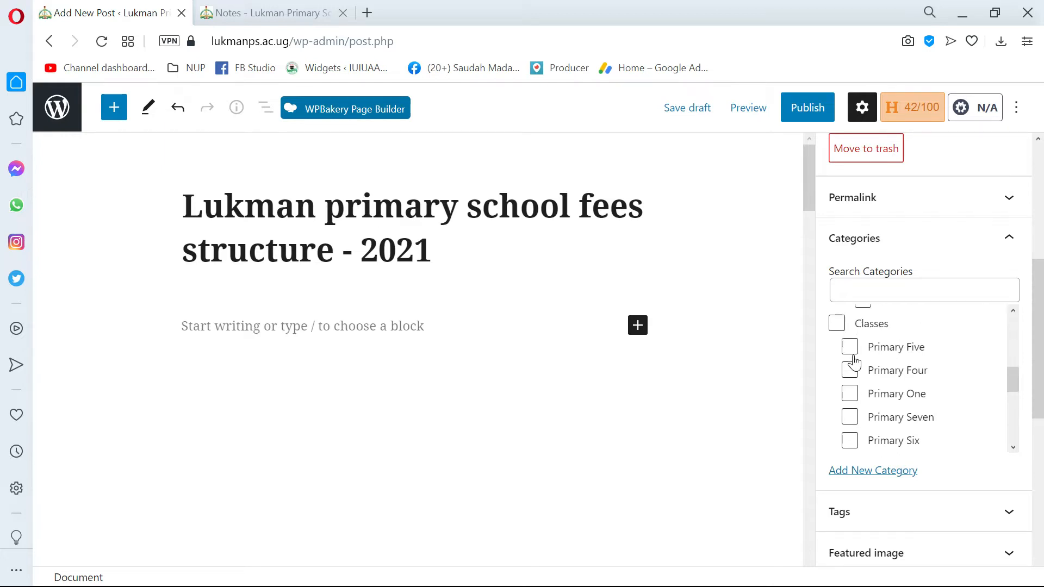
scroll(854, 362, down, 8)
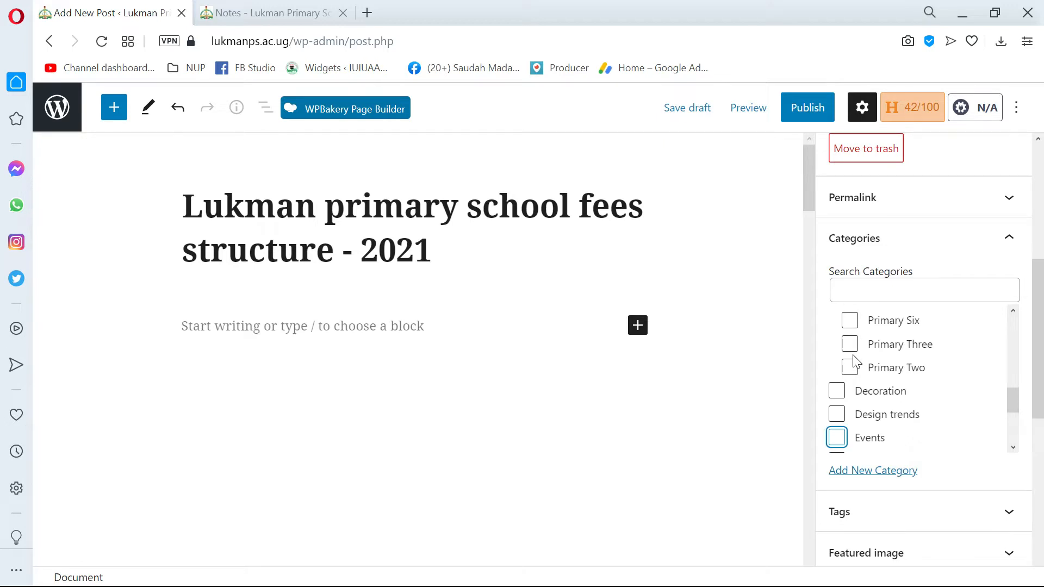
scroll(854, 361, down, 6)
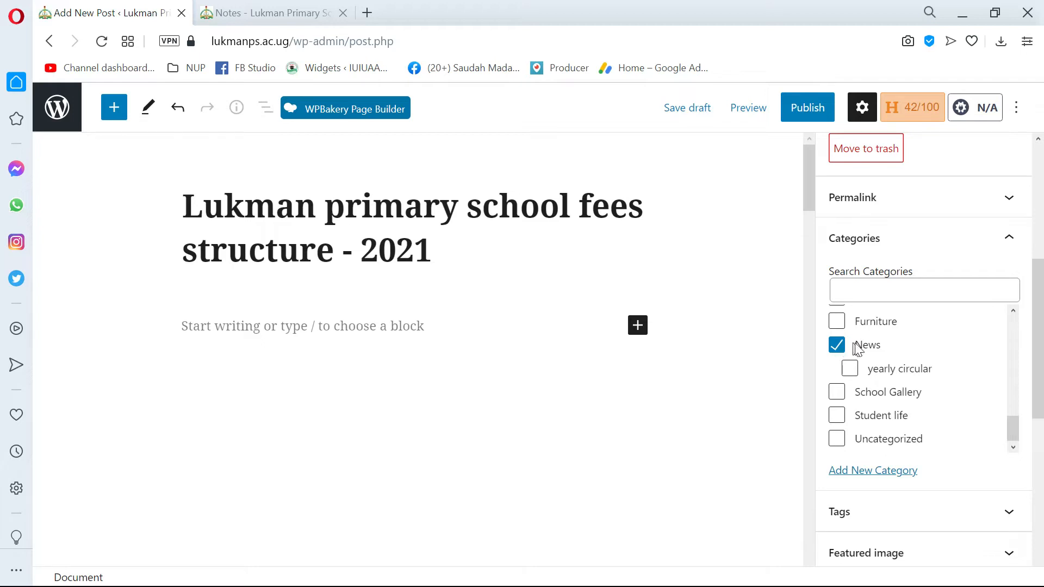
scroll(829, 381, down, 2)
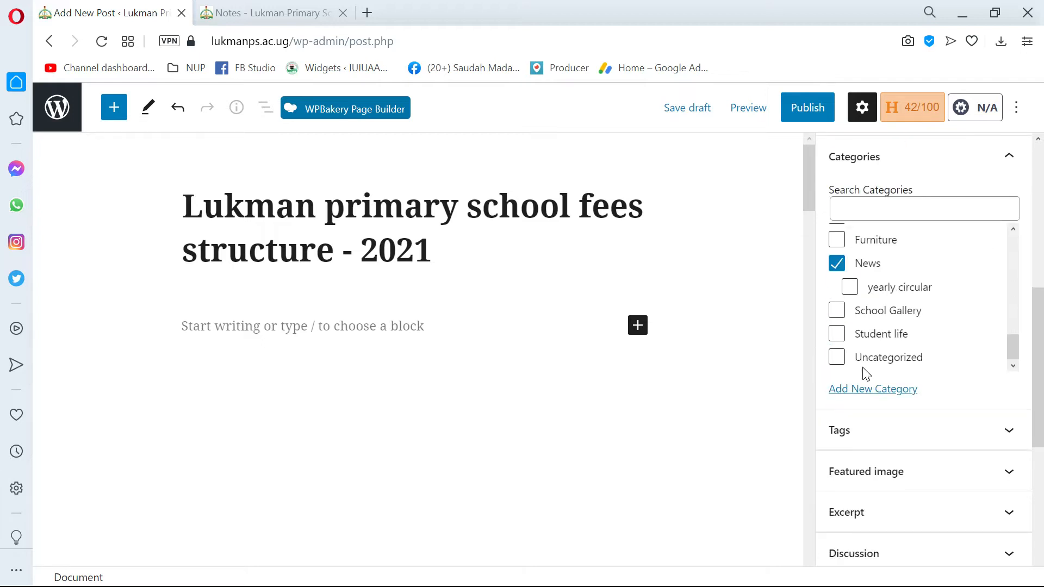
click(846, 436)
Enter four tags one by one: lukman fees, fees, fee and 2021 school fees
click(848, 329)
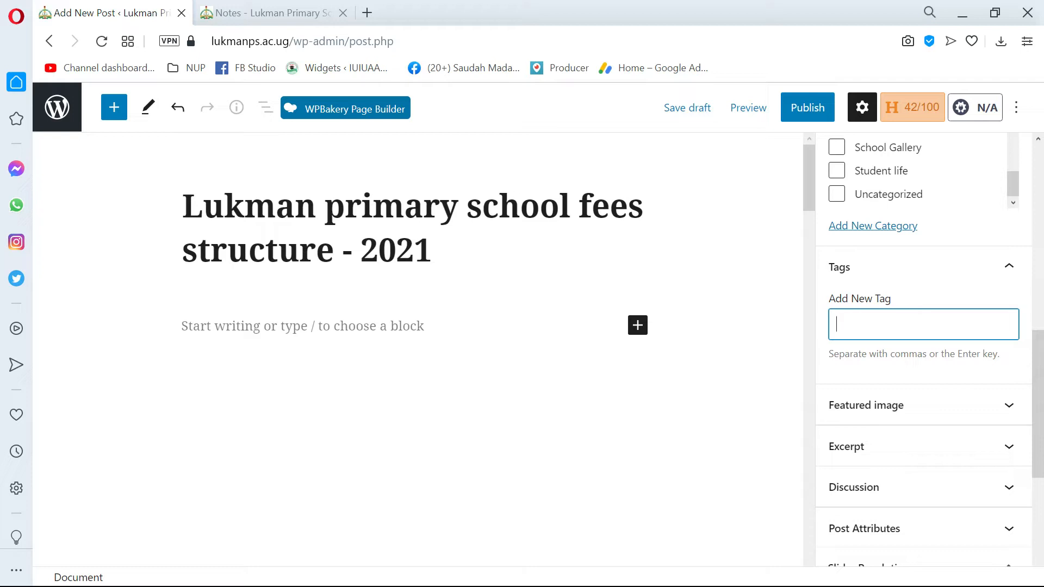
text(lukman fees)
key(Return)
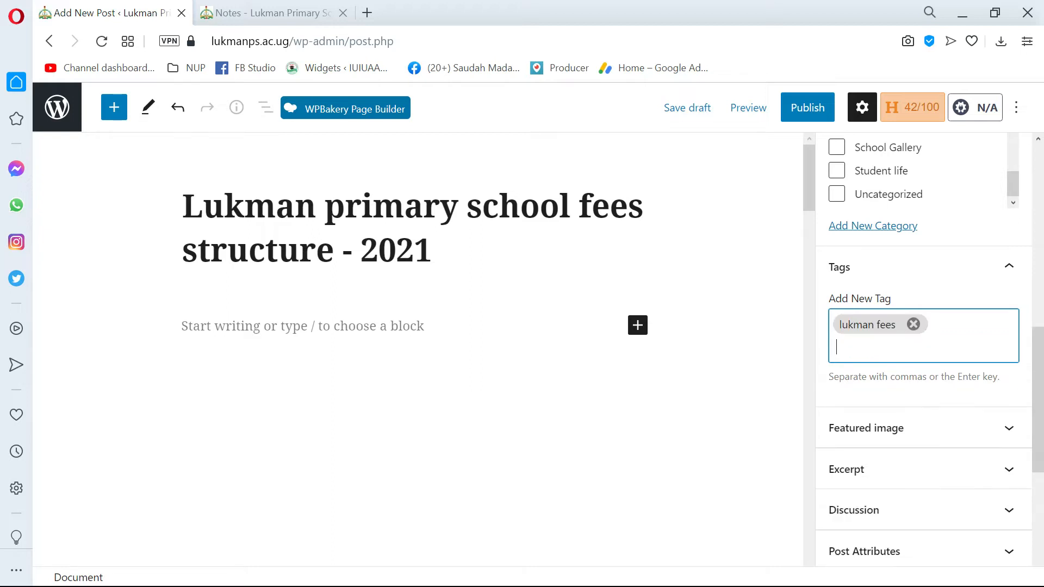
text(fees)
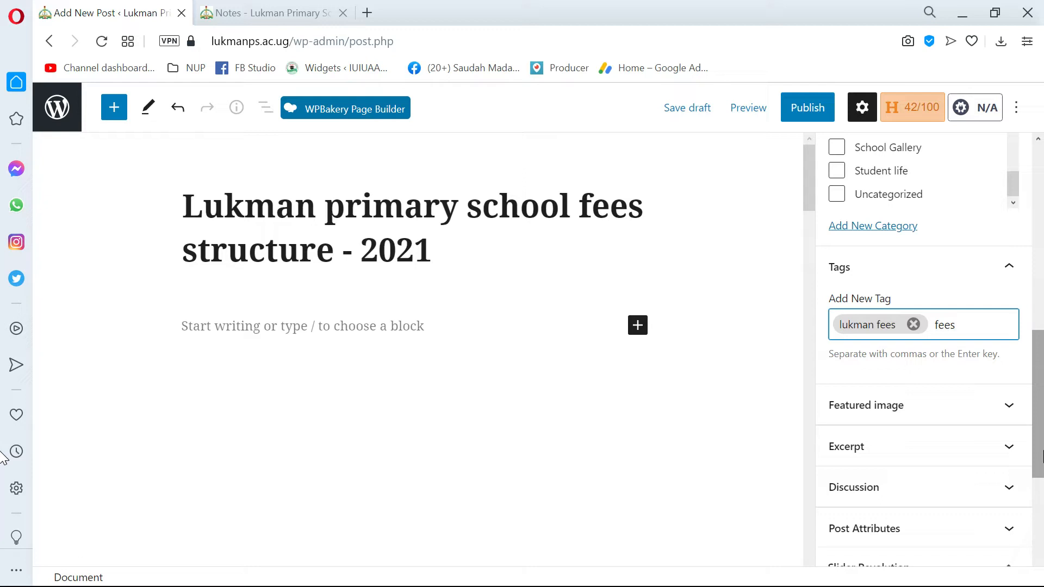
key(Return)
text(sec)
key(BackSpace)
key(BackSpace)
key(BackSpace)
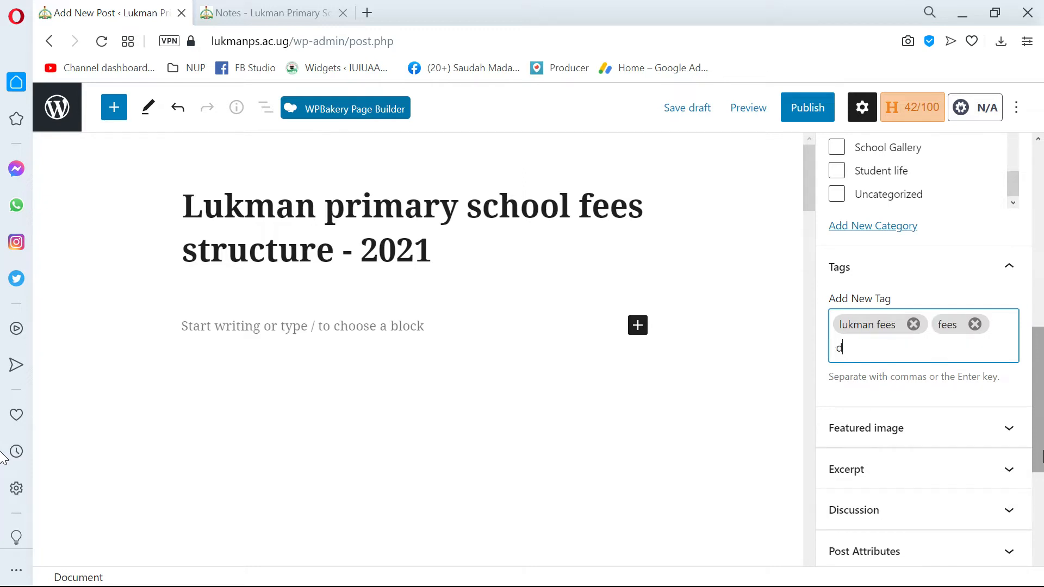
text(fee)
key(Return)
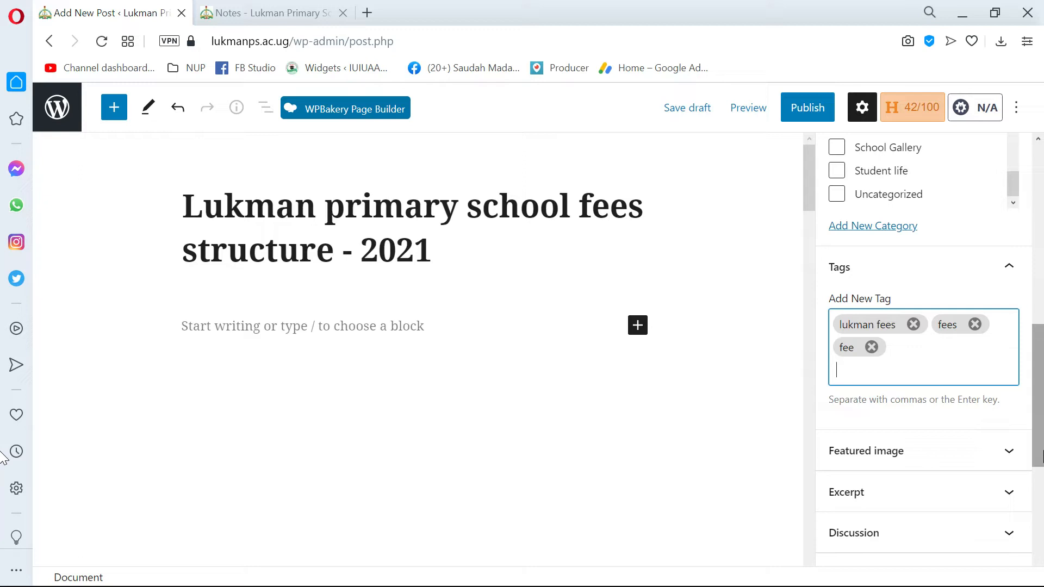
text(202)
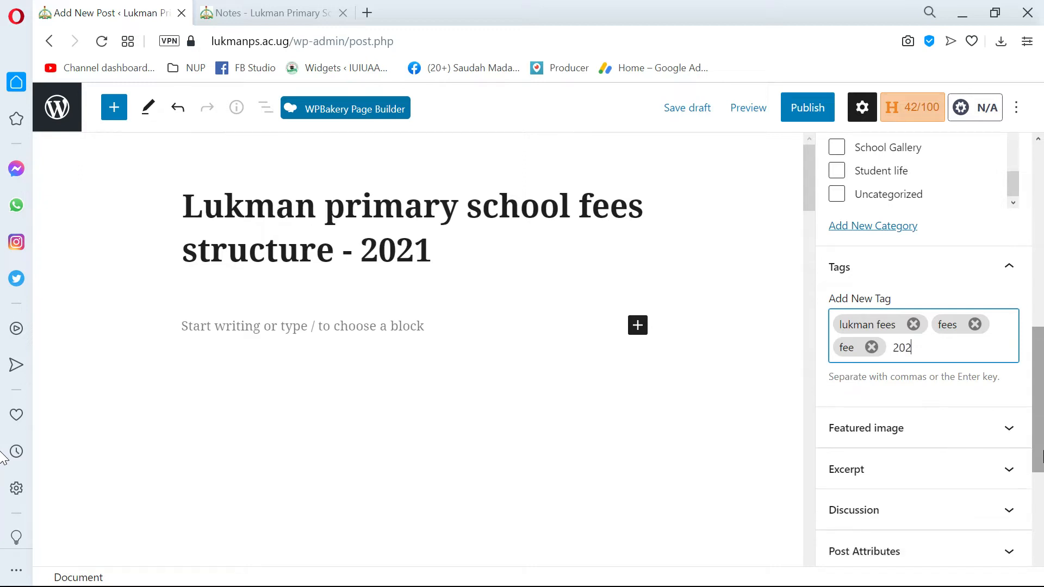
text(1 school fees)
key(Return)
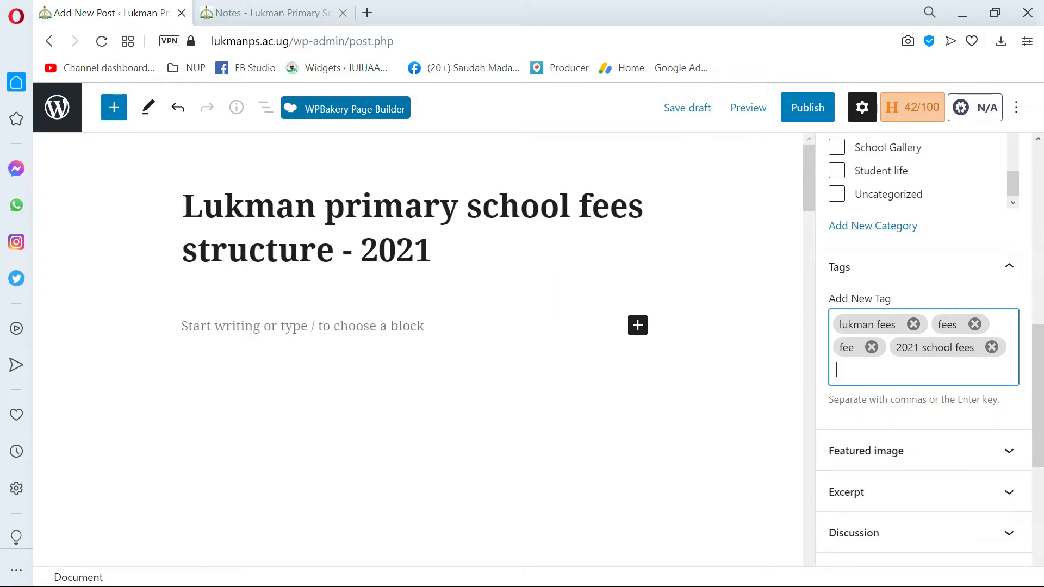
Add a fifth tag, fees structure, fixing its spelling from the suggestions
click(847, 369)
scroll(846, 369, down, 2)
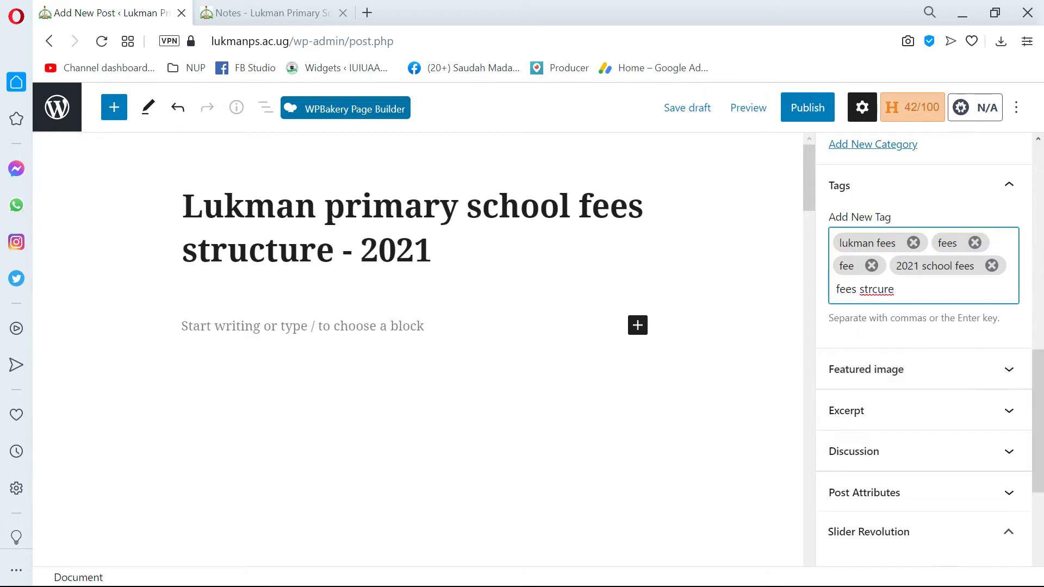
right_click(889, 293)
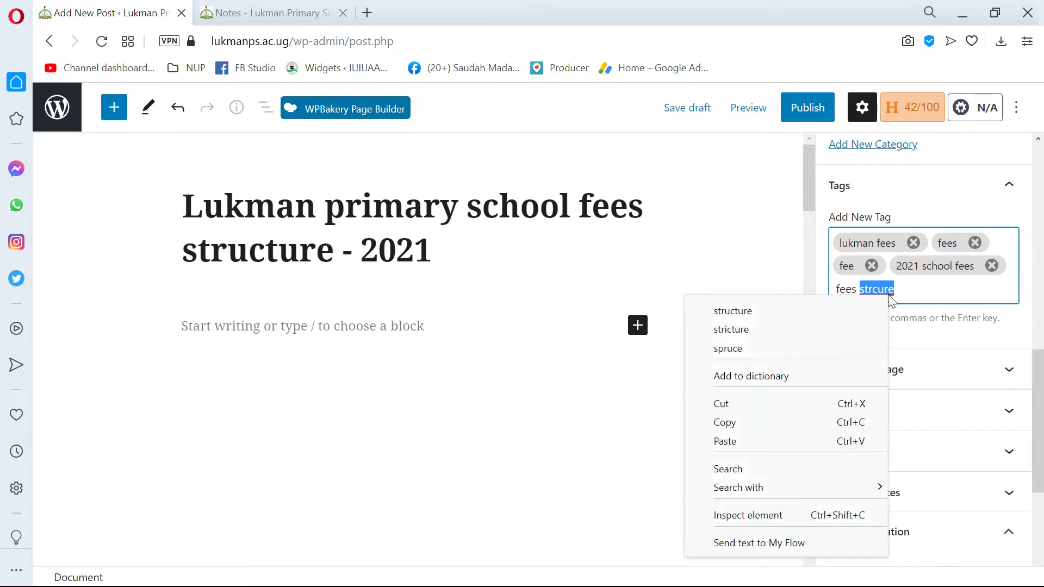
click(810, 311)
key(Return)
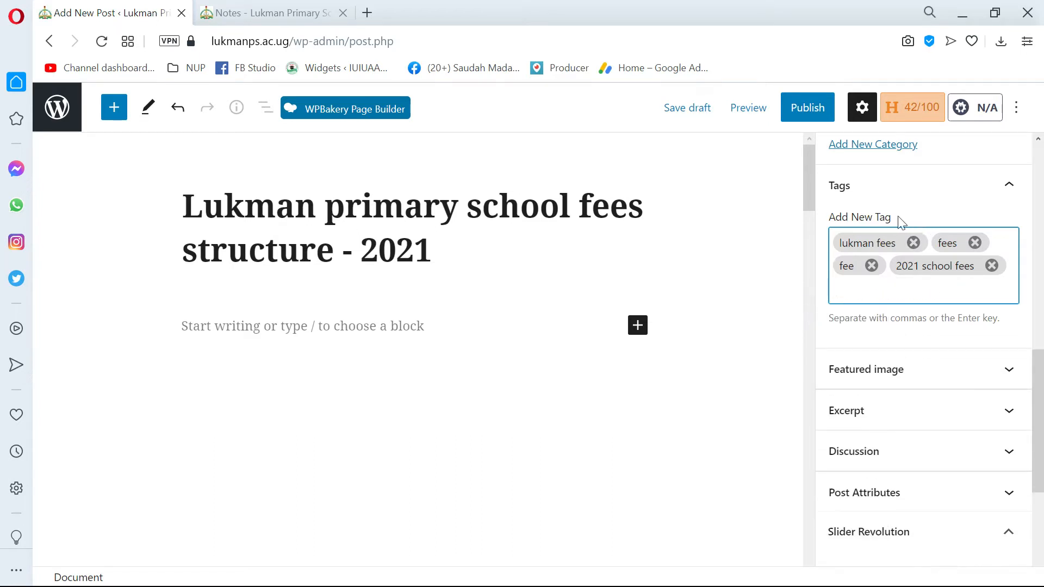
Expand the Featured image panel in the post sidebar
scroll(920, 288, up, 3)
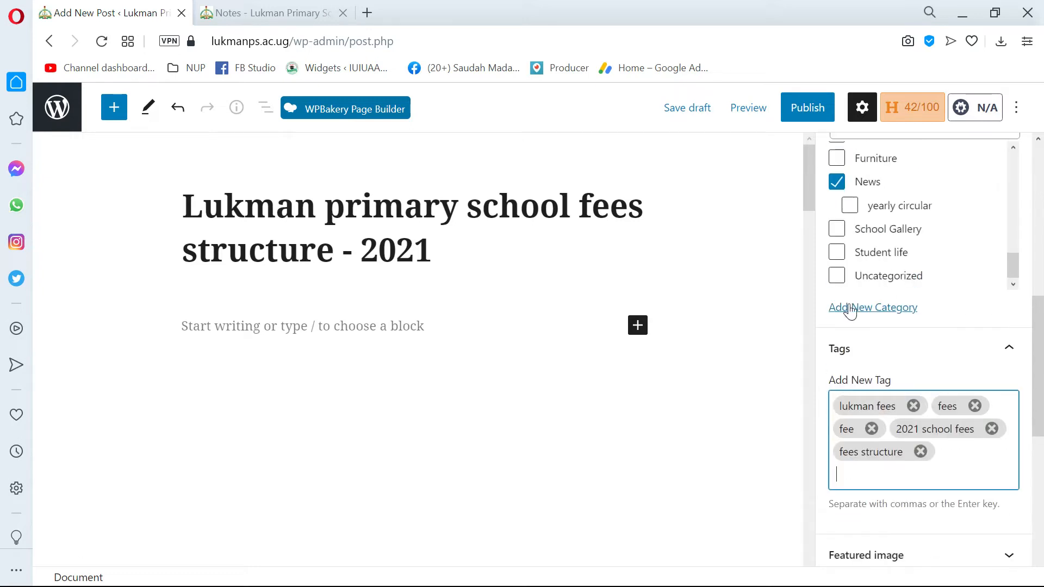
scroll(903, 305, down, 4)
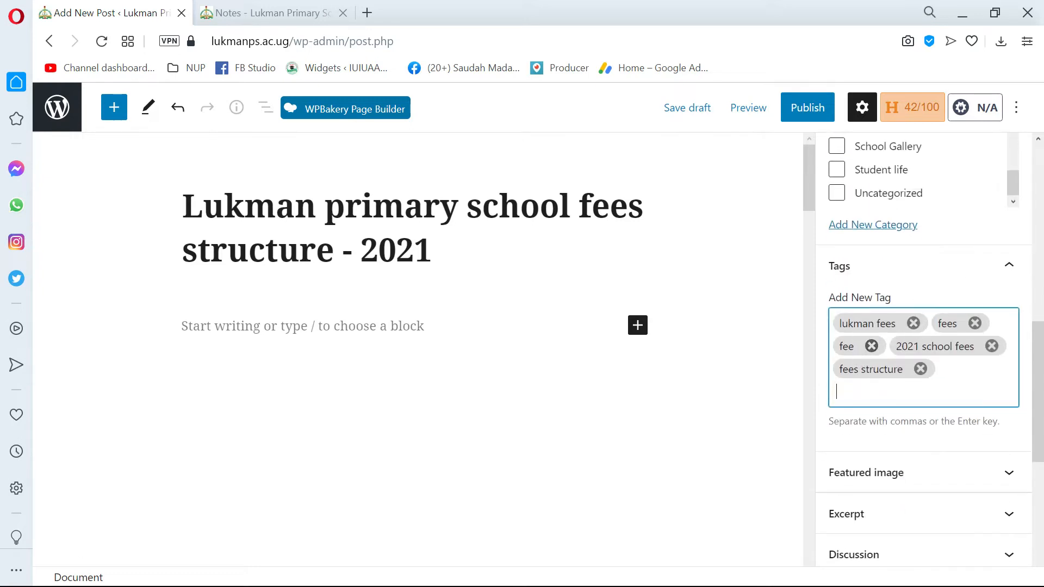
scroll(898, 322, up, 1)
scroll(923, 373, up, 2)
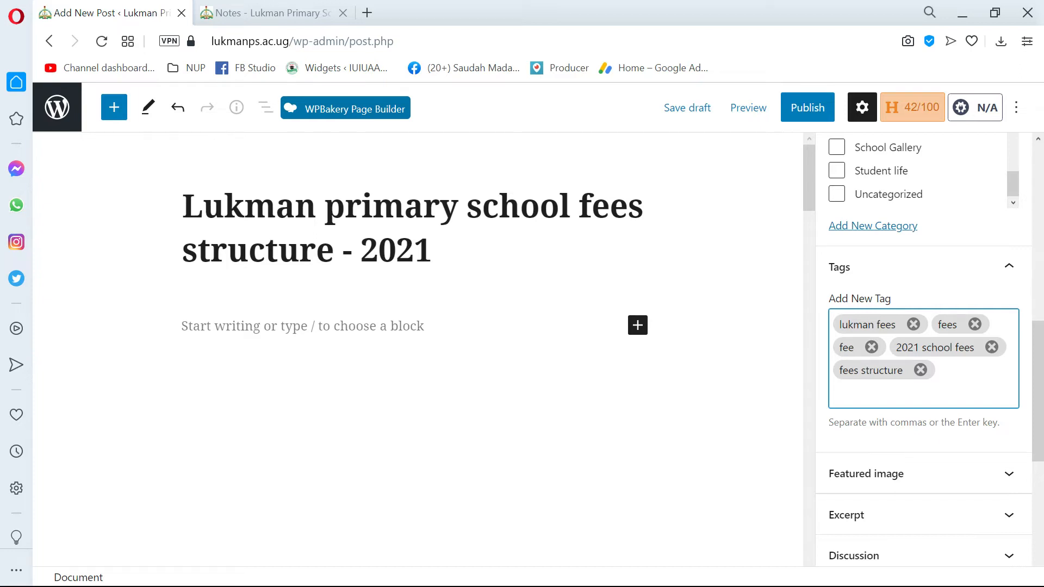
scroll(418, 326, down, 3)
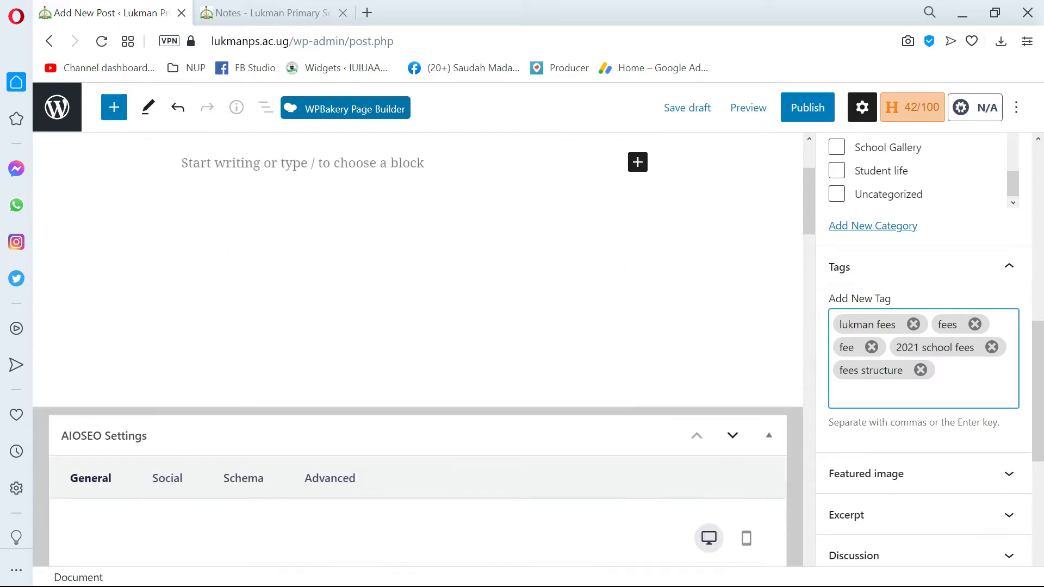
scroll(881, 308, down, 5)
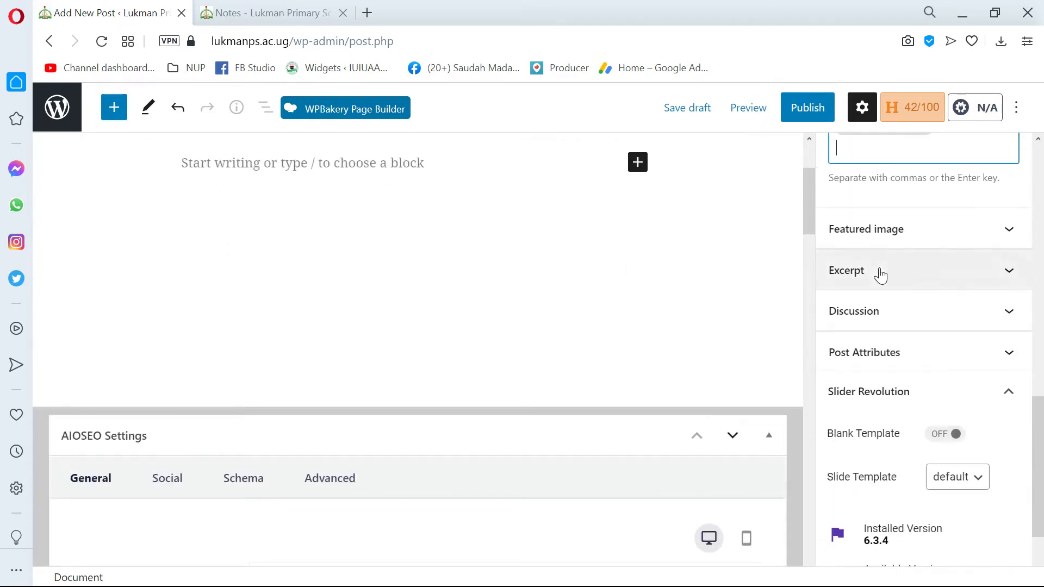
click(885, 240)
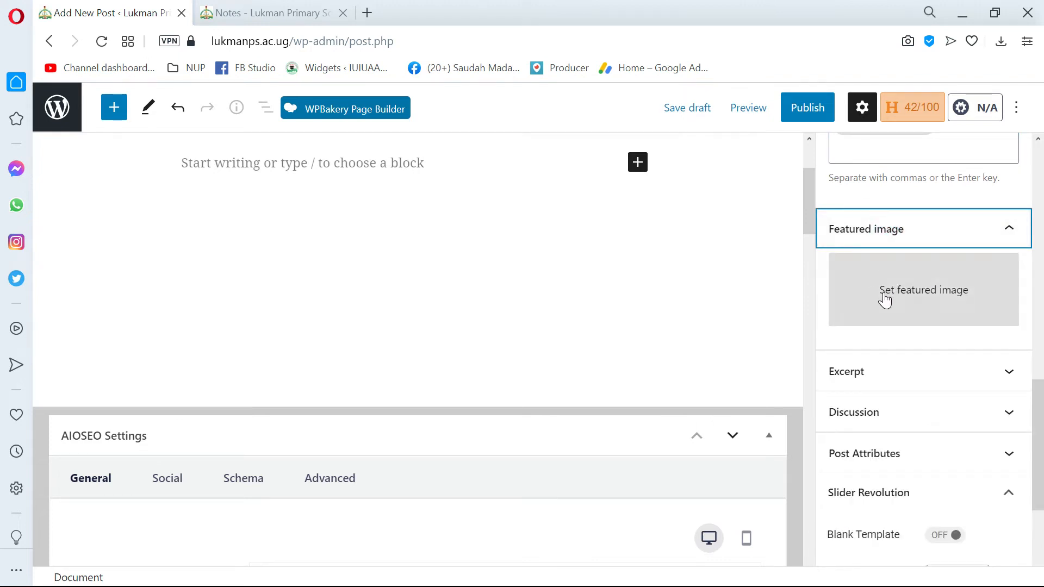
scroll(881, 292, up, 2)
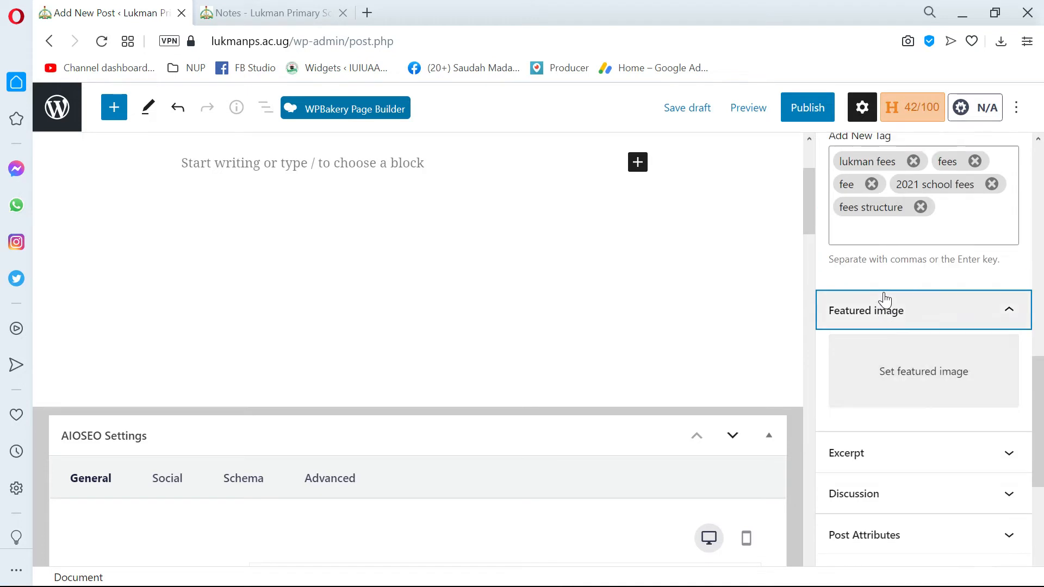
click(273, 12)
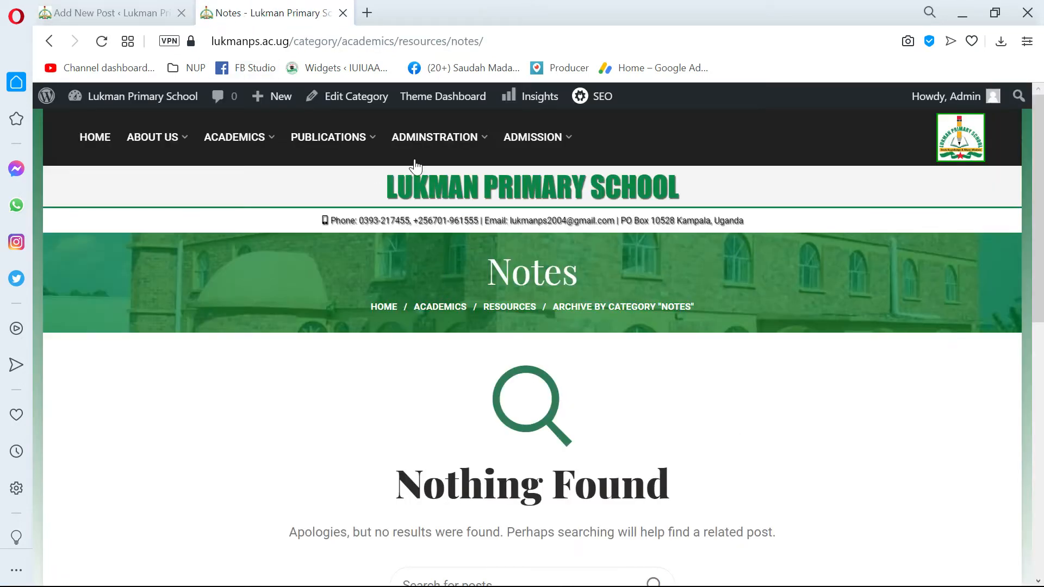
Open the Resources category page from the ACADEMICS menu
mouse_move(223, 139)
mouse_move(235, 238)
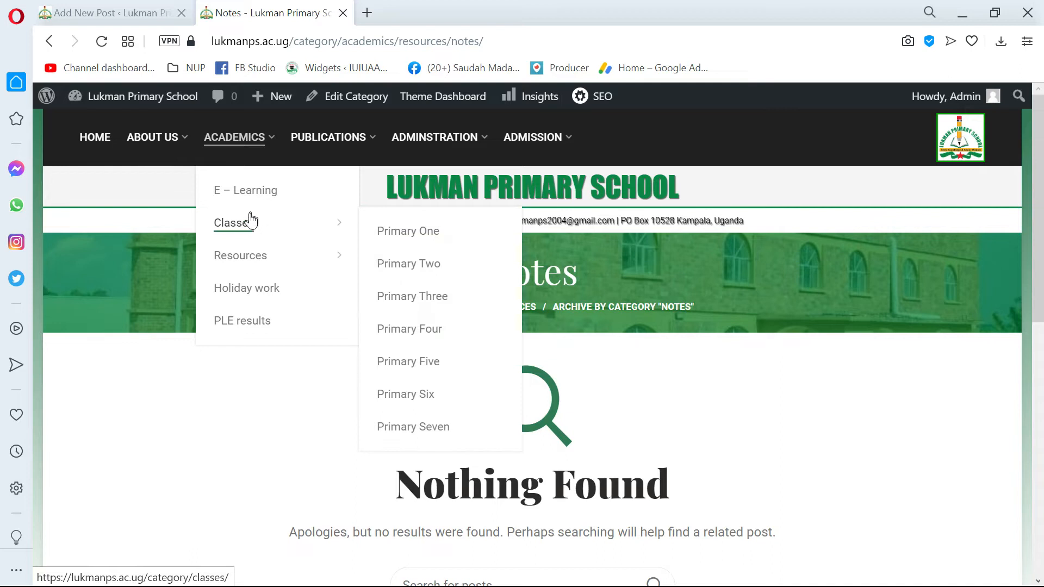
mouse_move(244, 267)
click(264, 260)
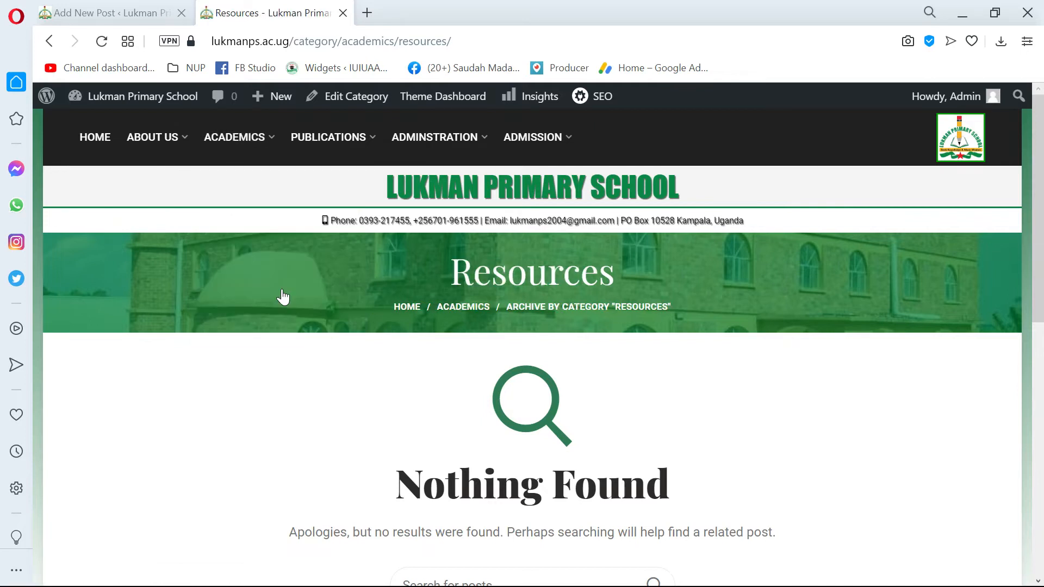
Look over the items under the site's other top menus
scroll(281, 291, down, 7)
scroll(407, 263, up, 7)
mouse_move(435, 137)
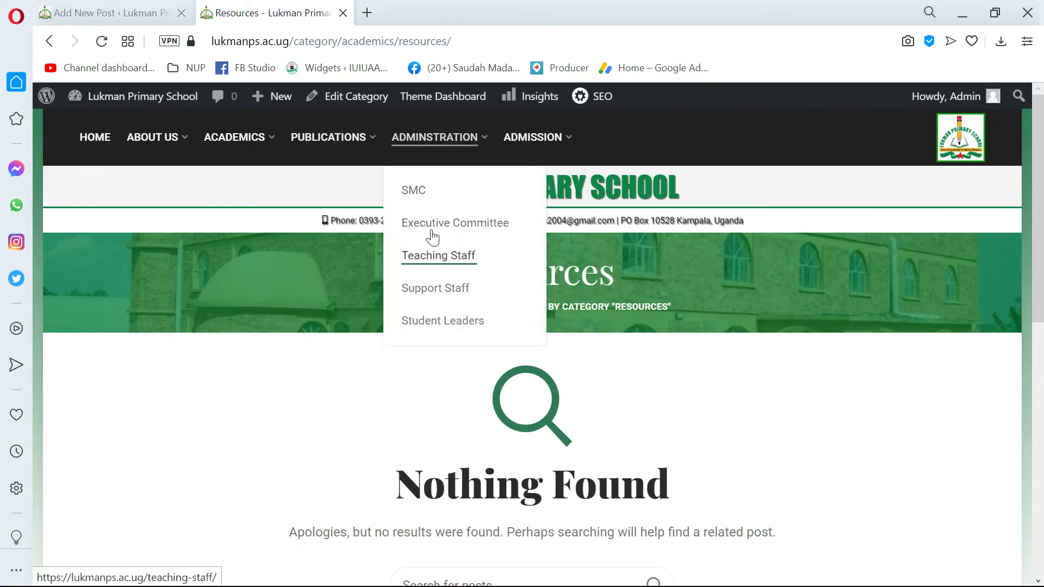
mouse_move(531, 143)
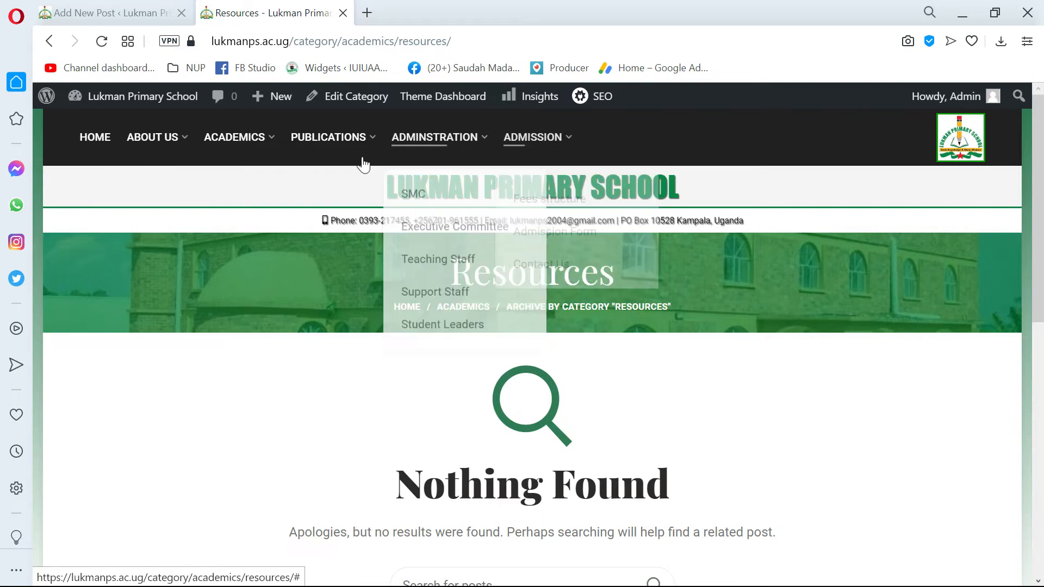
mouse_move(156, 145)
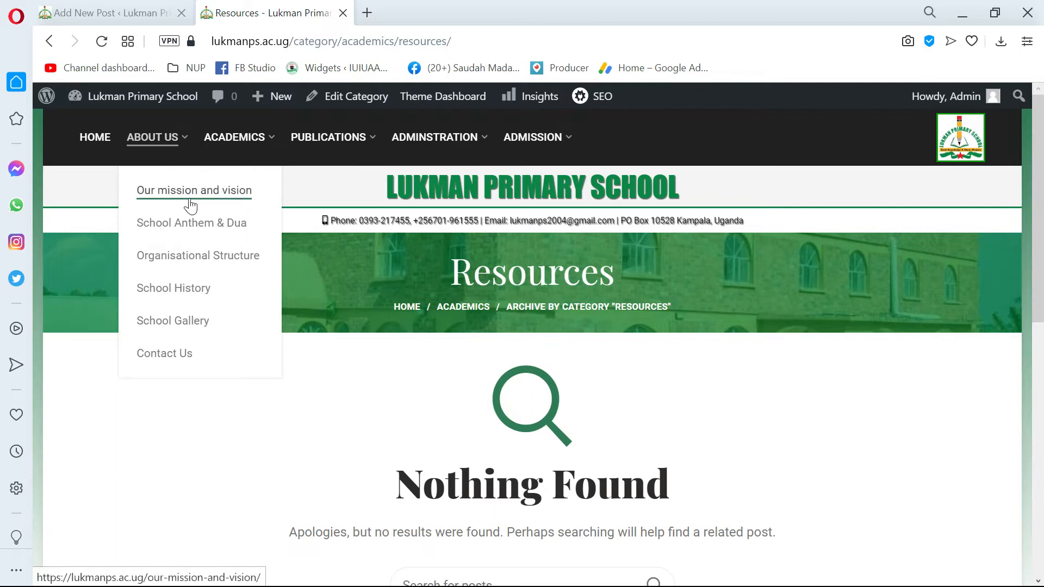
mouse_move(306, 146)
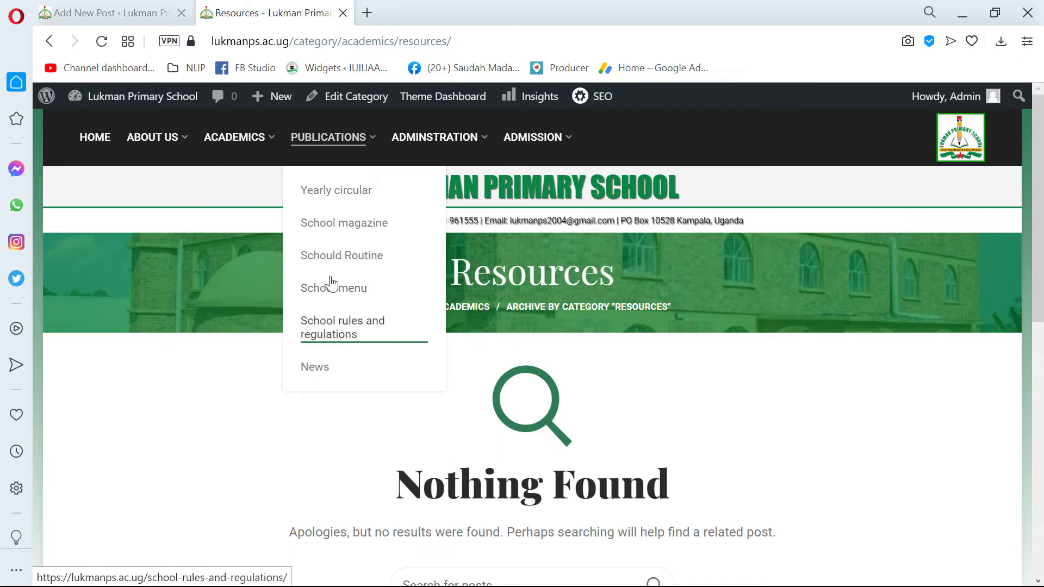
Browse the Publications > Yearly circular posts, then go back to the Add New Post tab
click(342, 192)
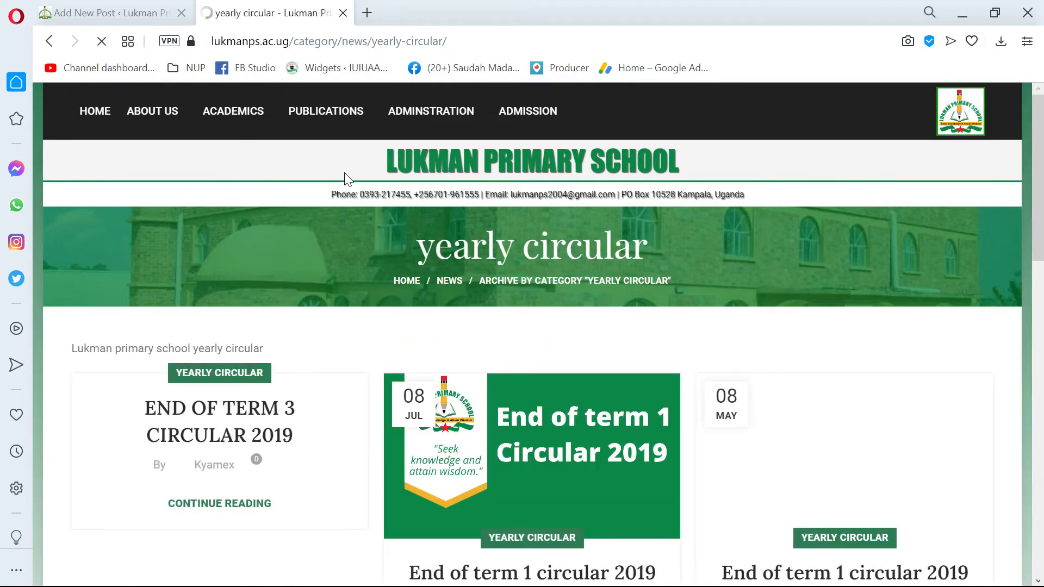
scroll(694, 289, down, 2)
scroll(541, 291, up, 1)
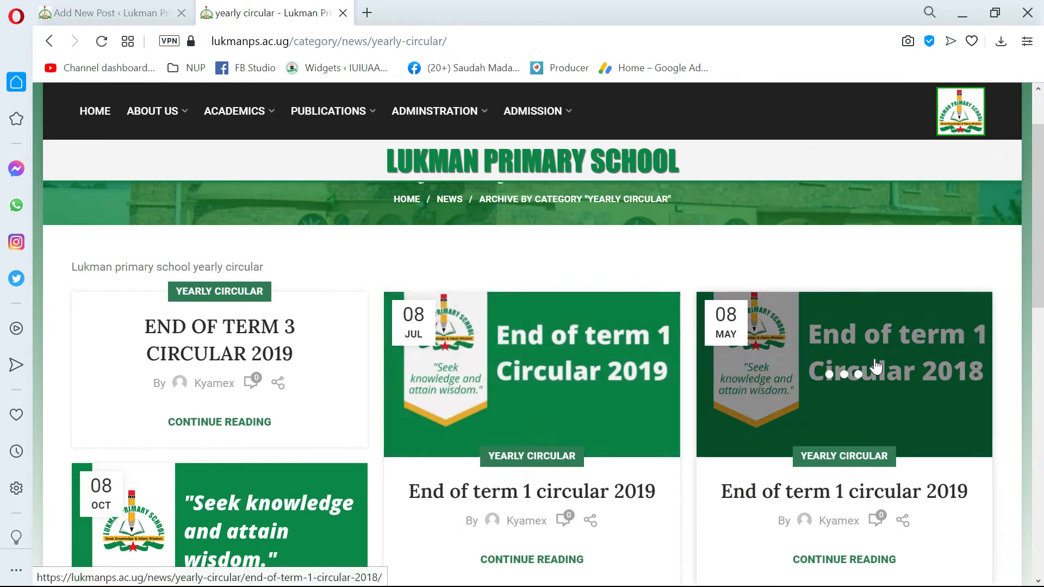
scroll(761, 359, down, 1)
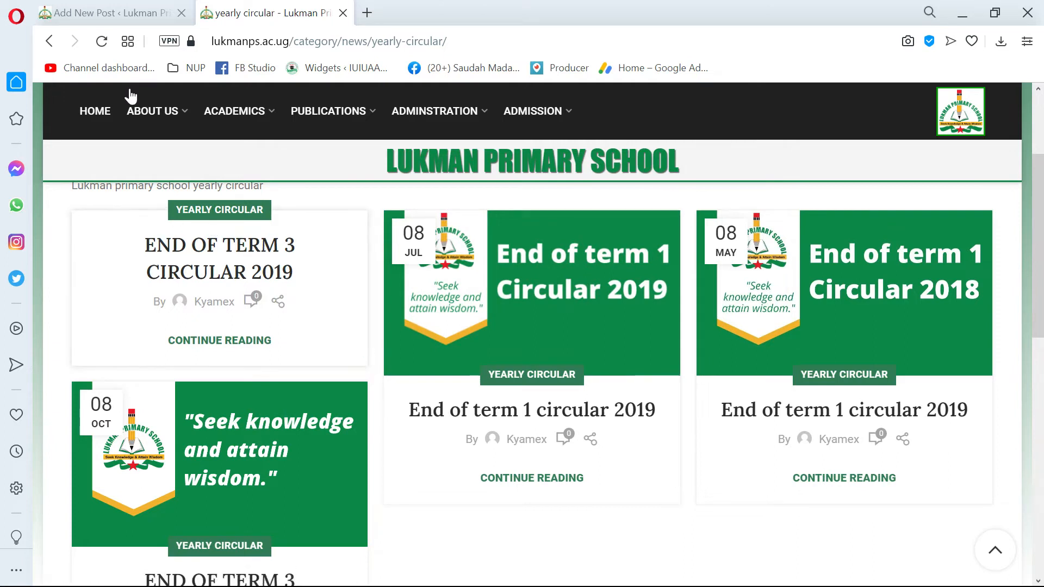
click(117, 13)
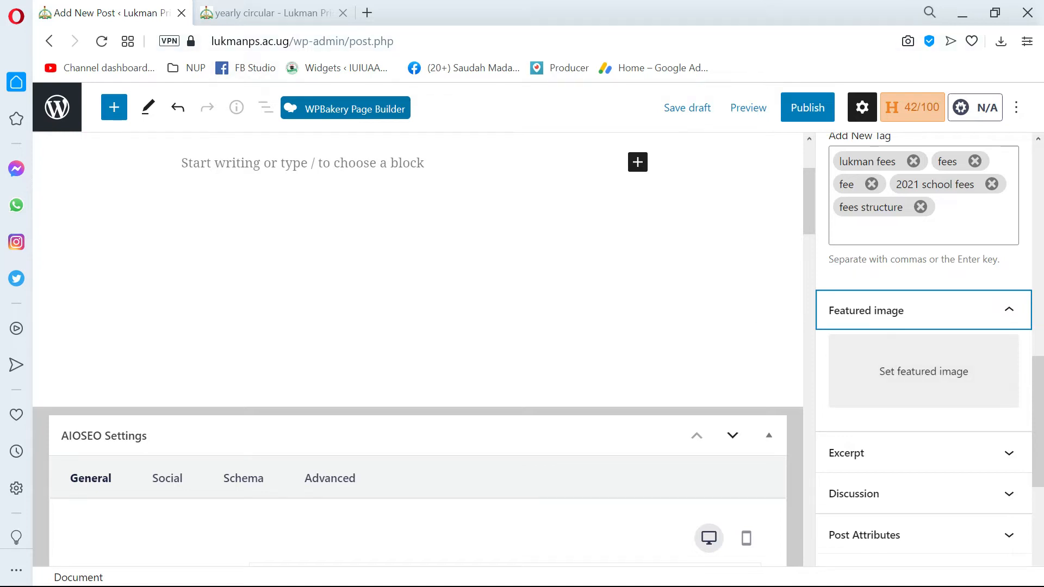
Open the featured image chooser and try Select Files, cancelling the file dialog
scroll(762, 330, up, 3)
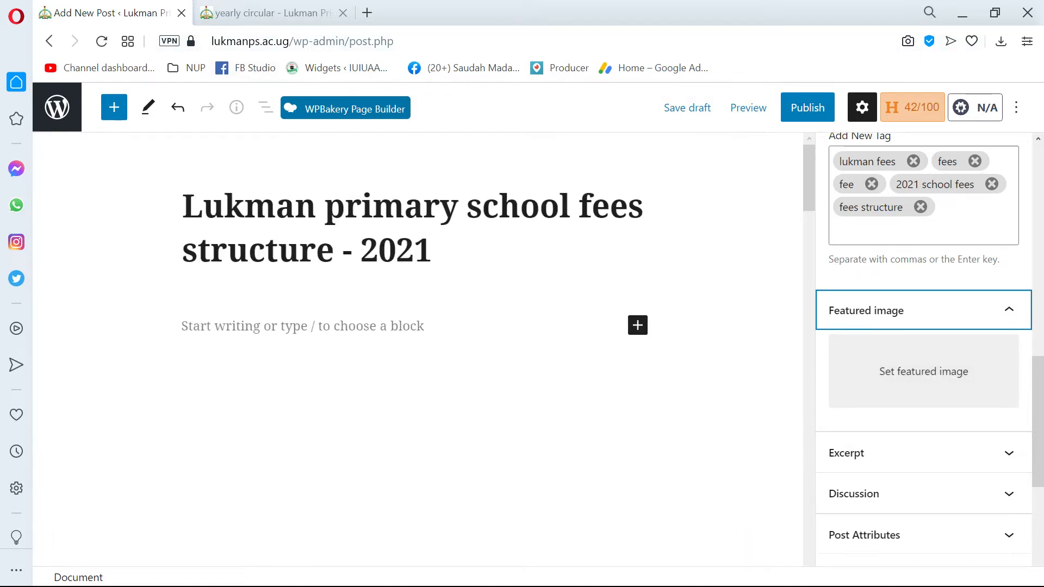
click(923, 373)
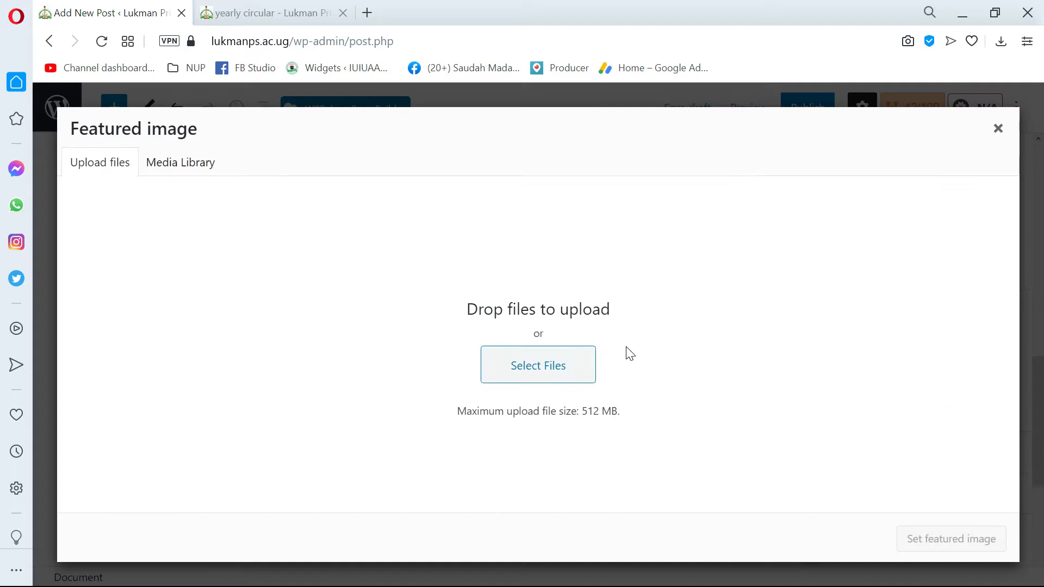
click(1000, 131)
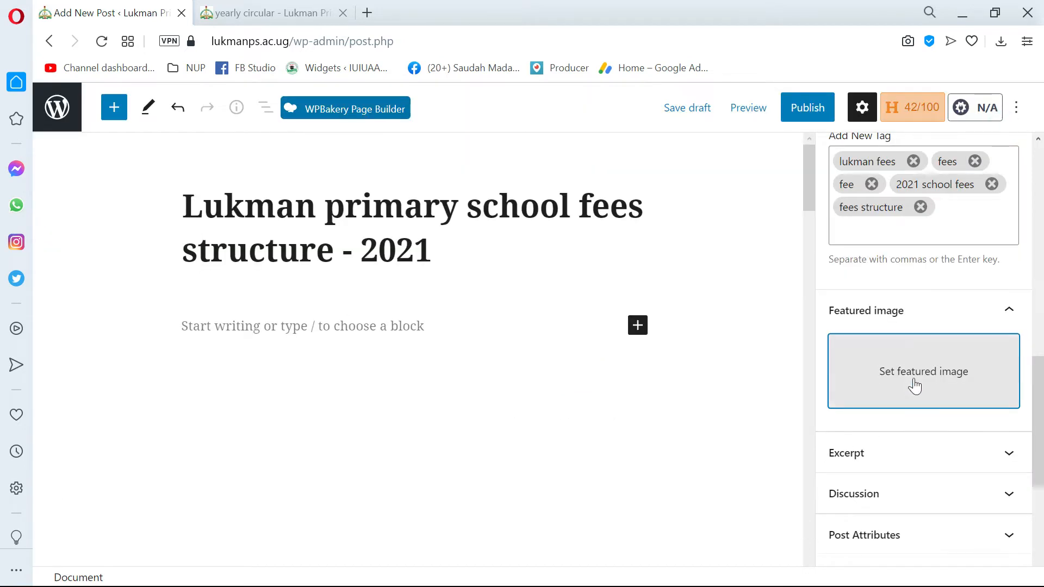
click(890, 361)
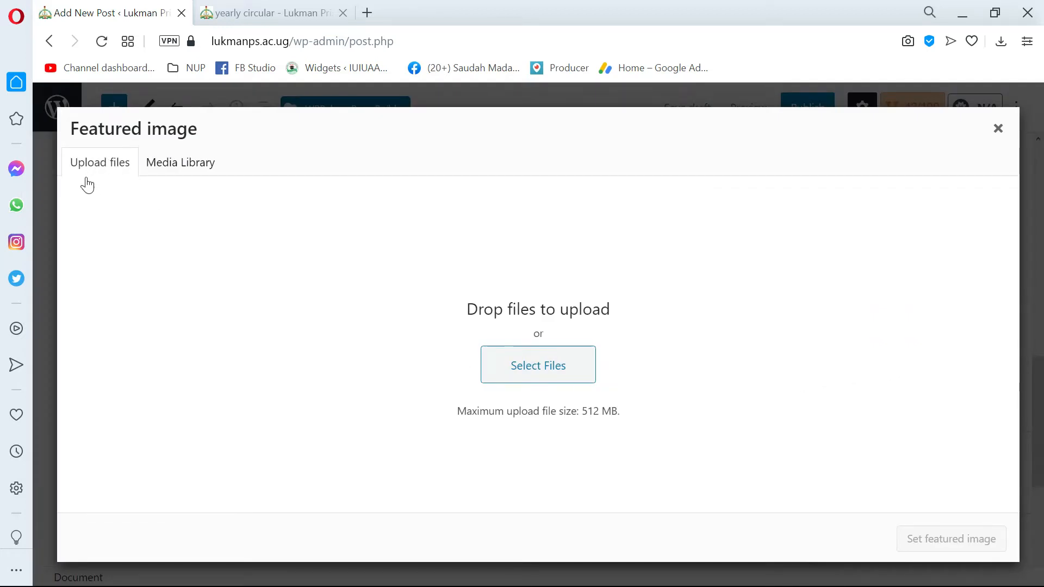
click(538, 368)
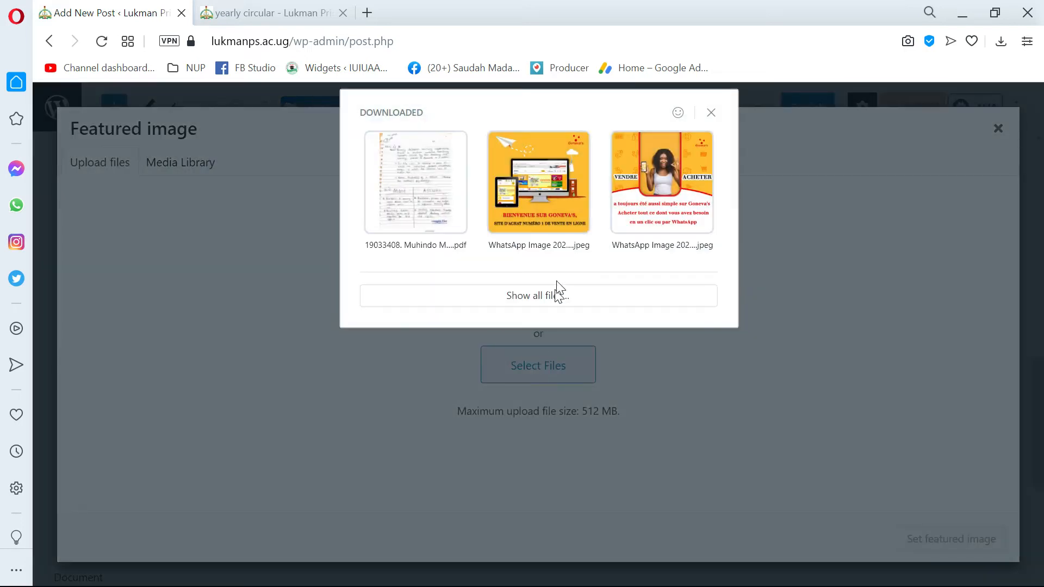
click(533, 297)
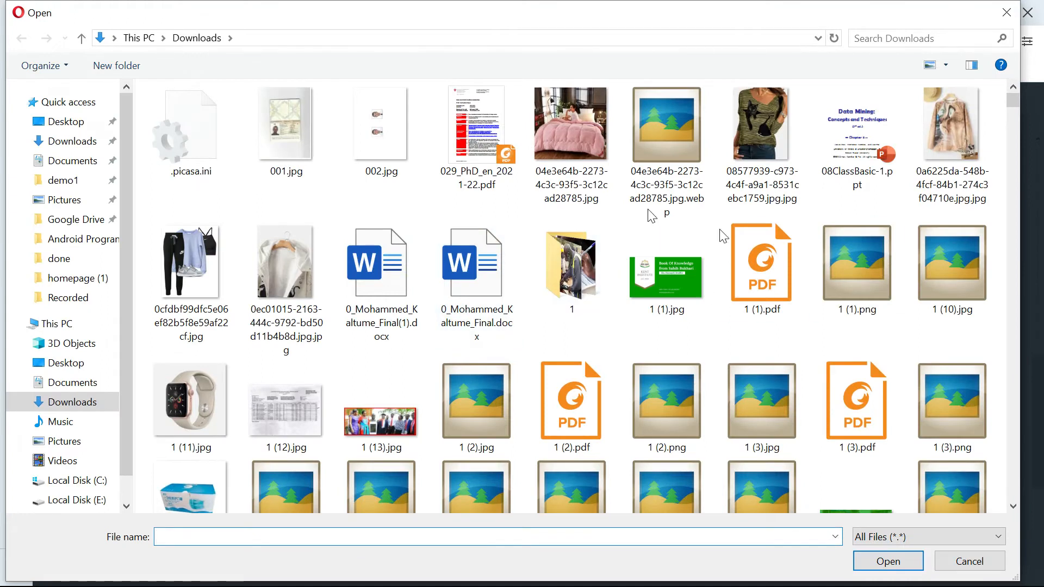
key(Escape)
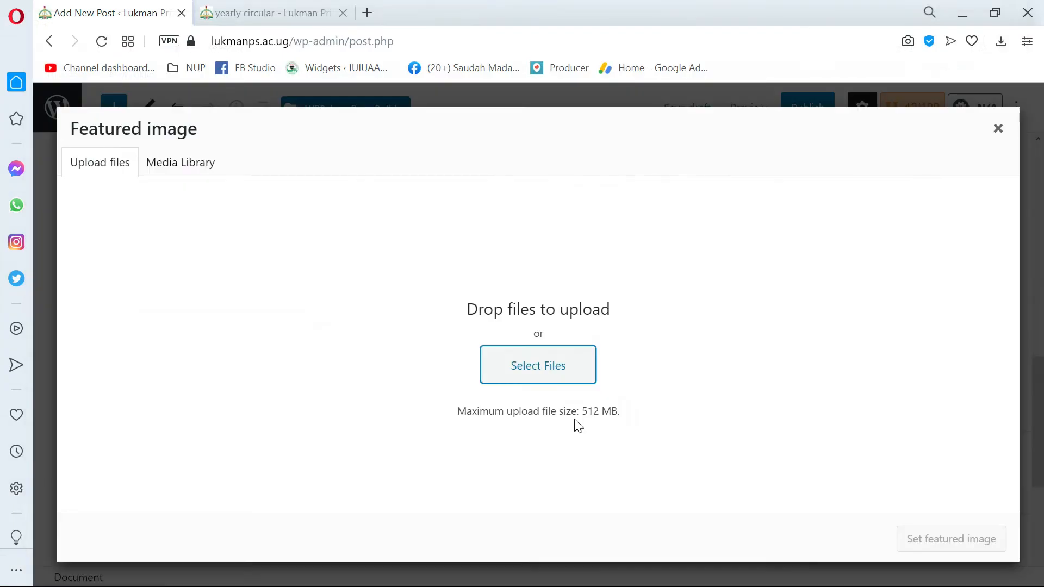
Reposition the plugins folder window, then show the Media Library in the chooser
key(alt+Tab)
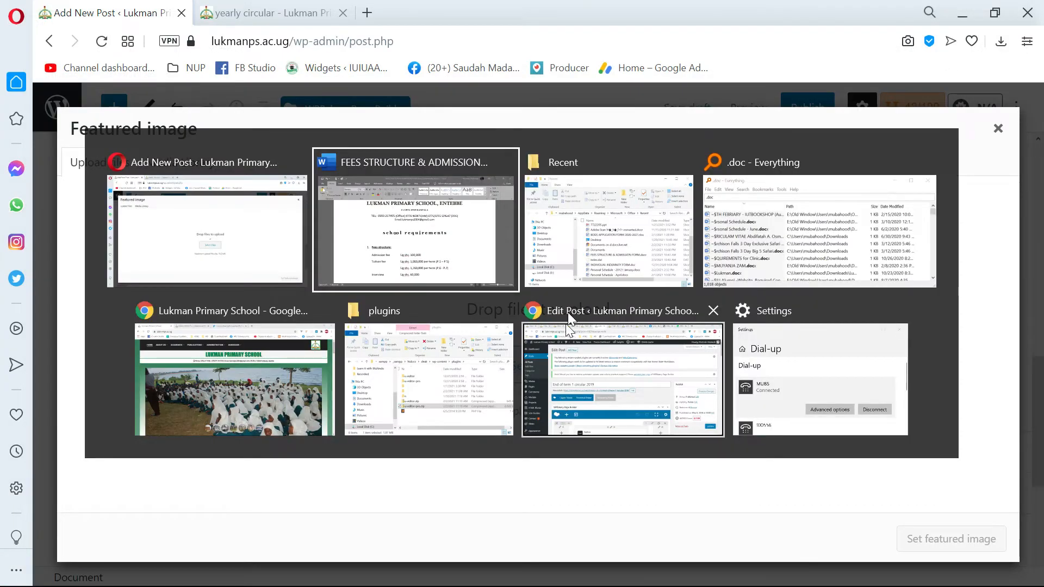
click(429, 380)
drag(205, 140, 427, 102)
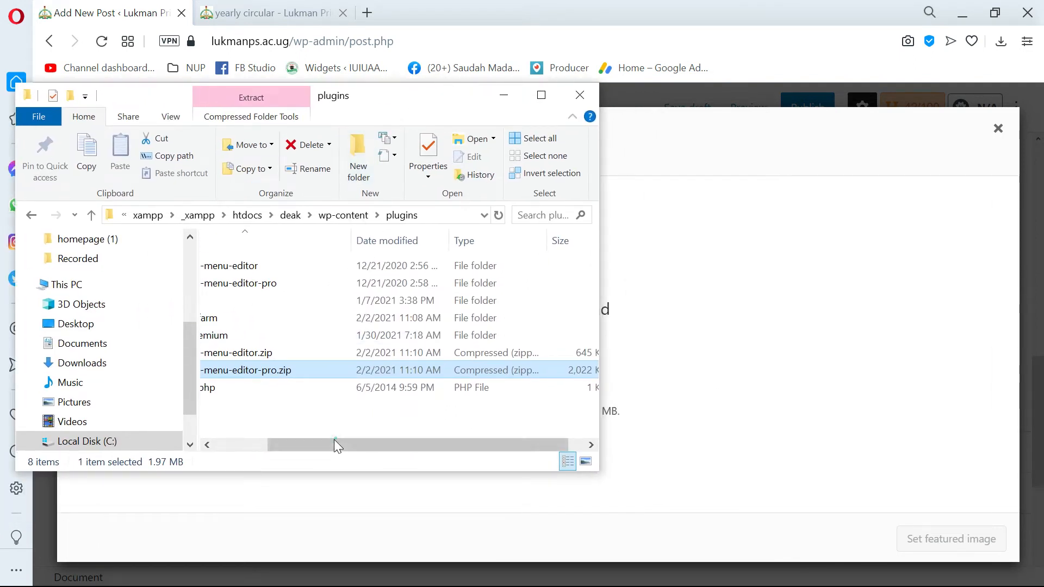
drag(334, 443, 203, 446)
click(714, 135)
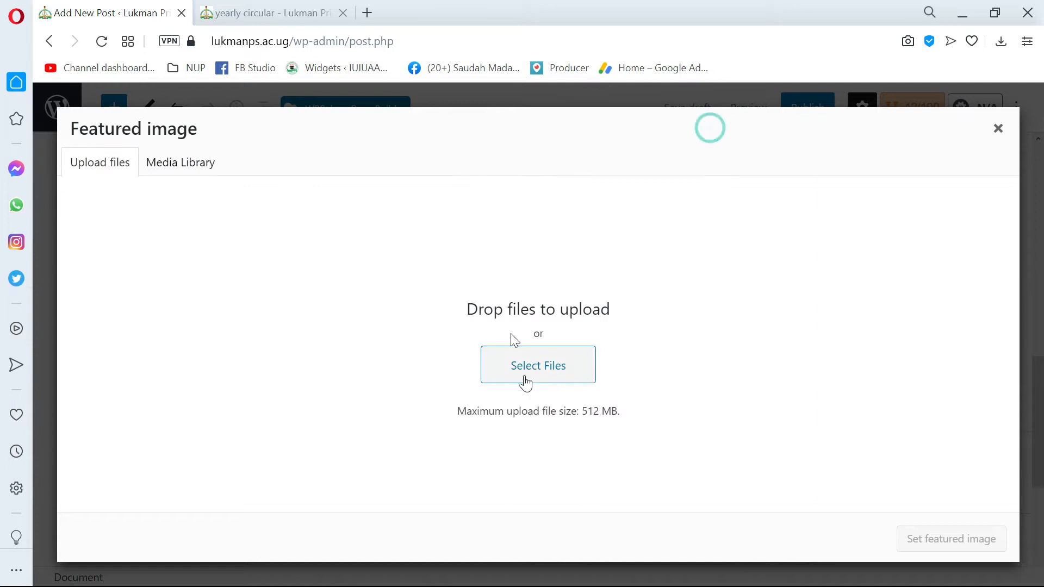
click(176, 169)
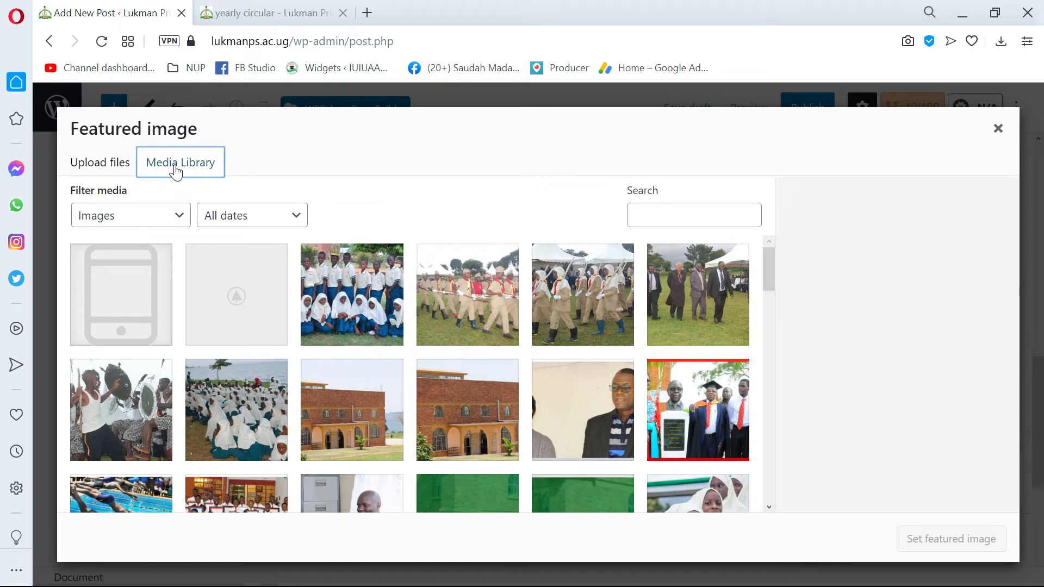
Search Google for 'fees strcure' in a new tab and browse the image results
click(371, 16)
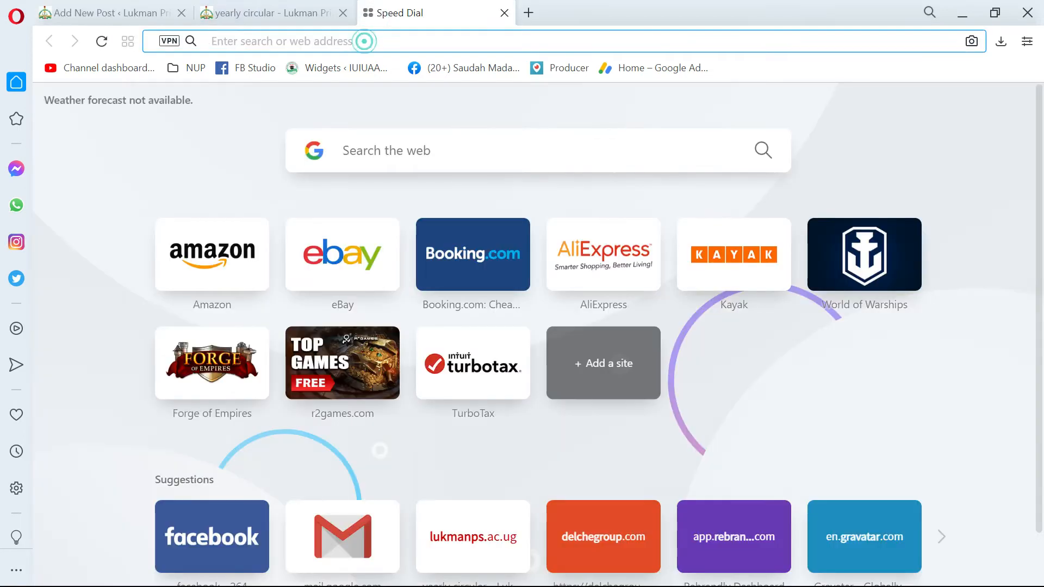
text(fees s)
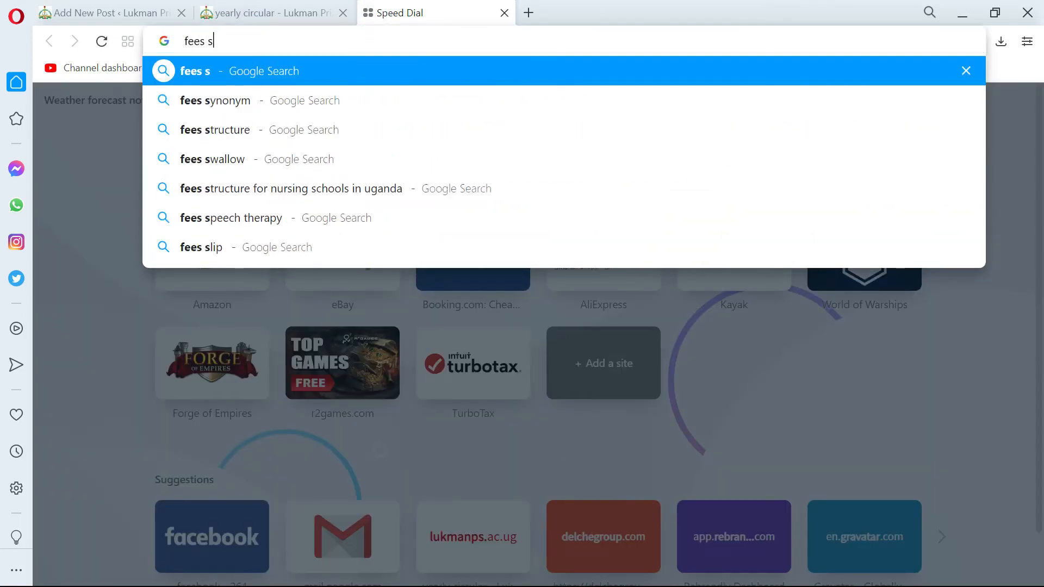
text(trcure)
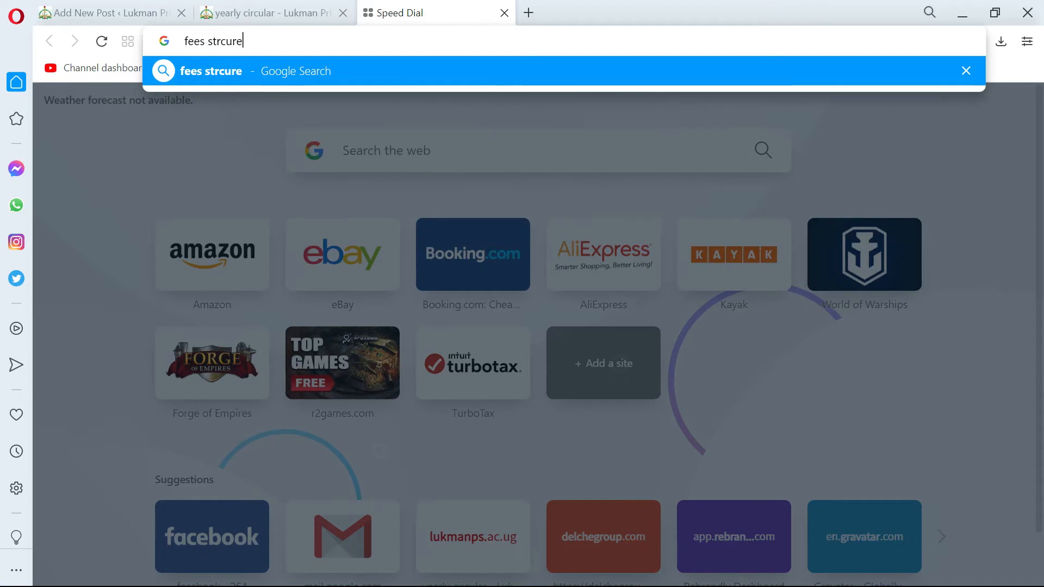
key(Return)
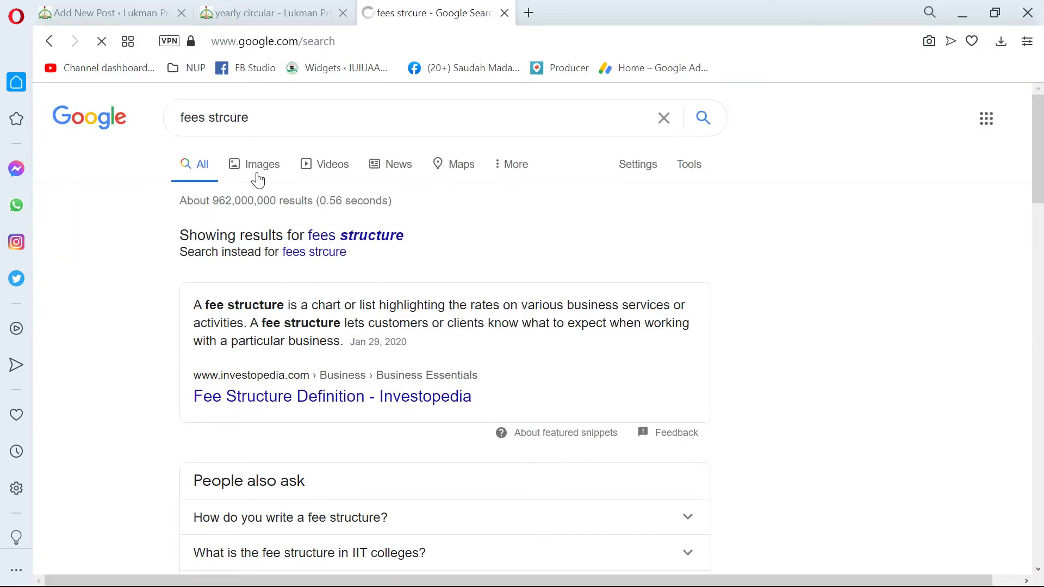
click(257, 175)
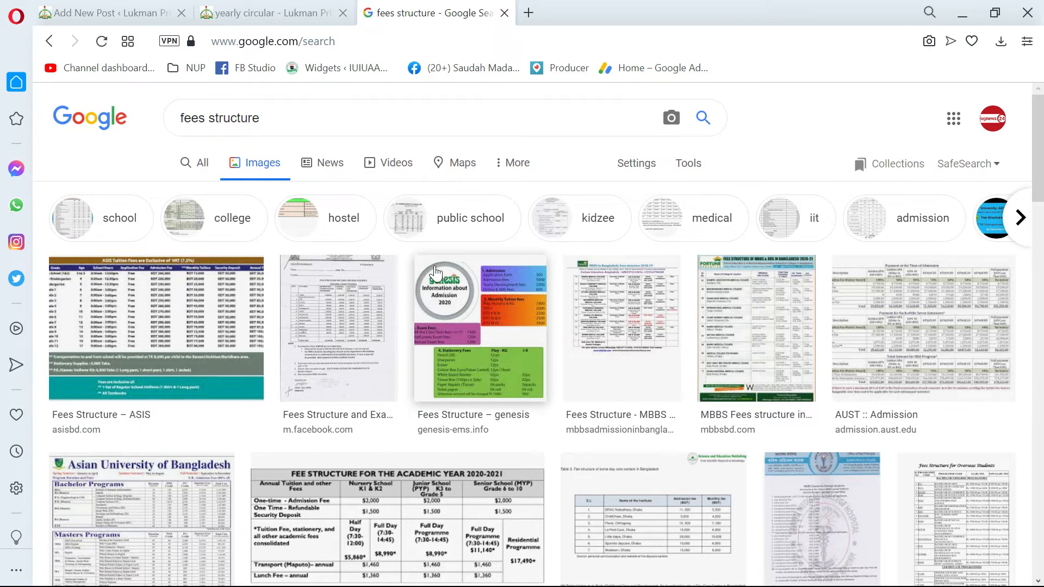
scroll(435, 270, down, 3)
Choose the photo of the man at his desk from the Media Library as featured image
click(505, 13)
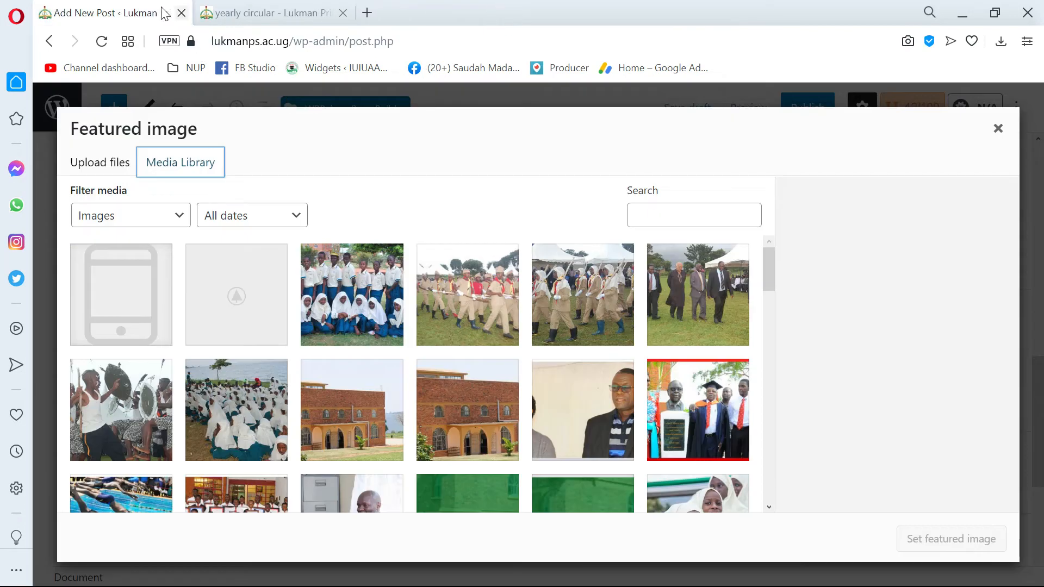
scroll(408, 390, down, 4)
scroll(394, 411, down, 2)
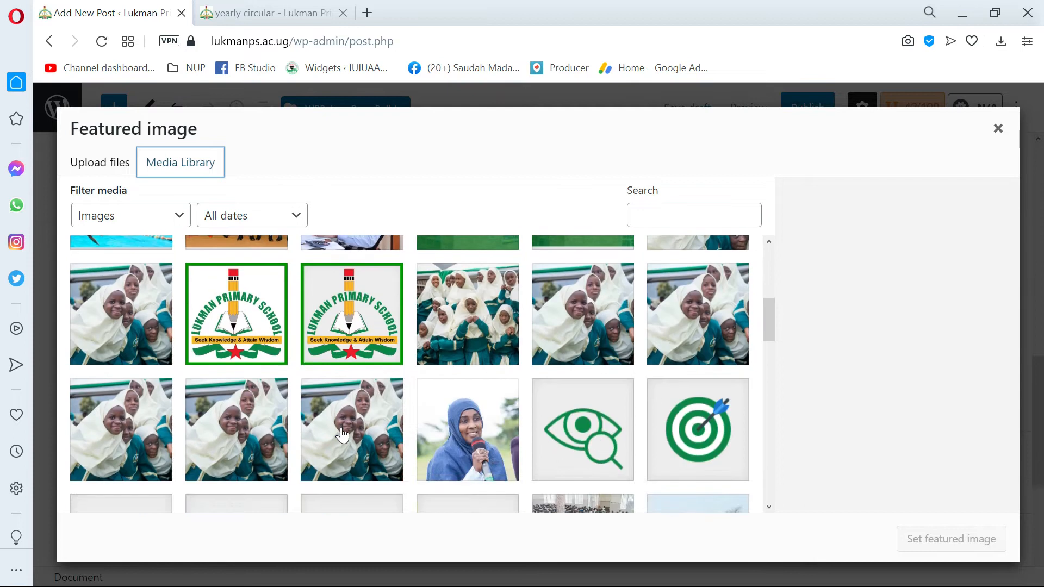
scroll(359, 402, up, 3)
click(347, 391)
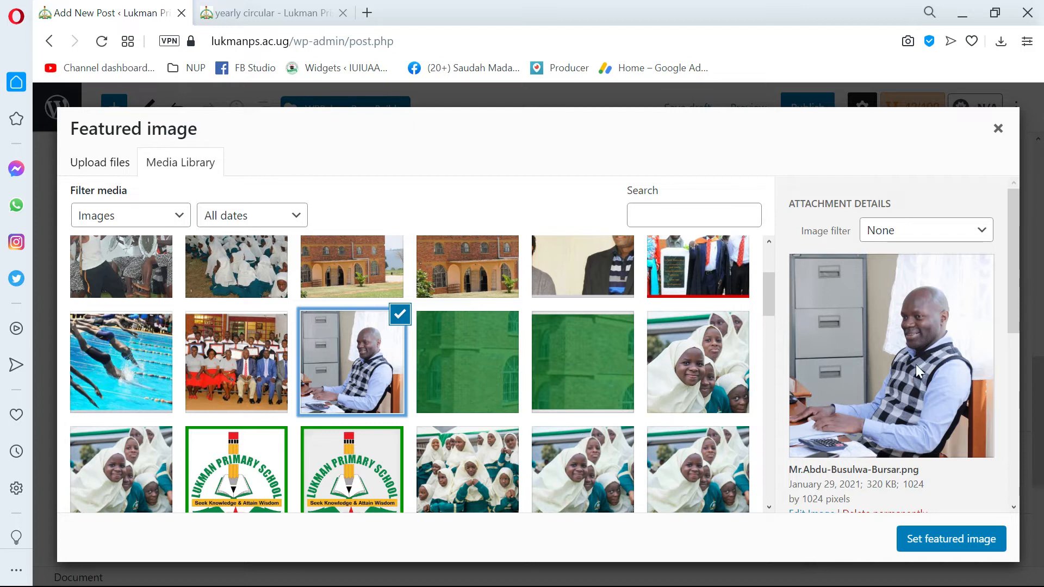
click(934, 538)
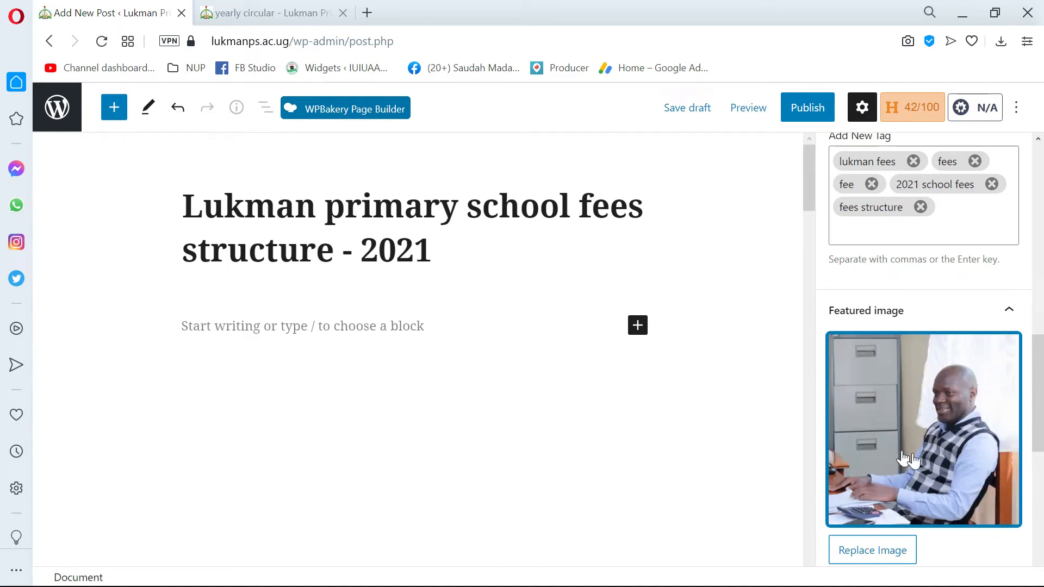
click(287, 6)
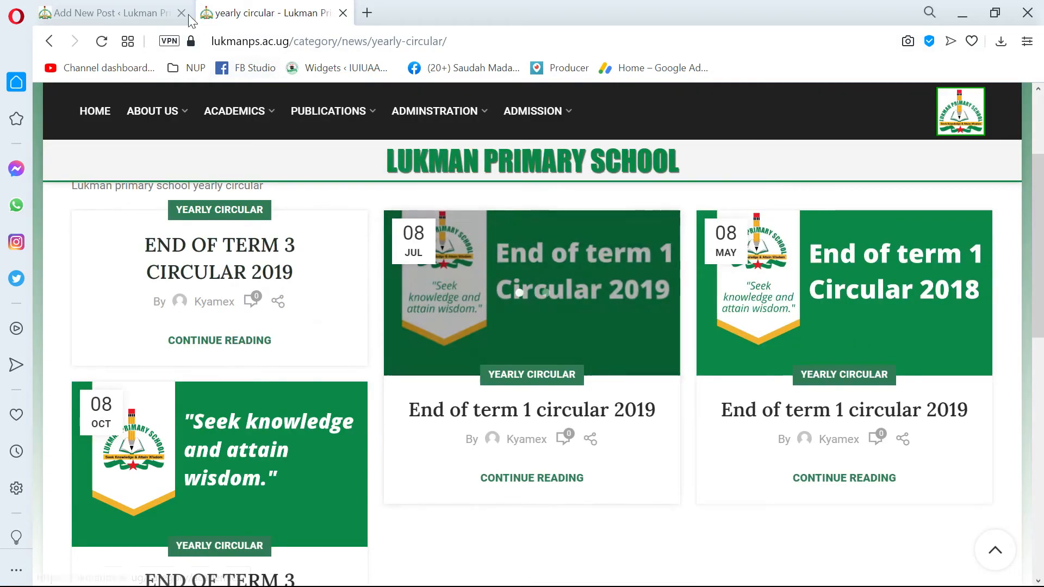
click(97, 8)
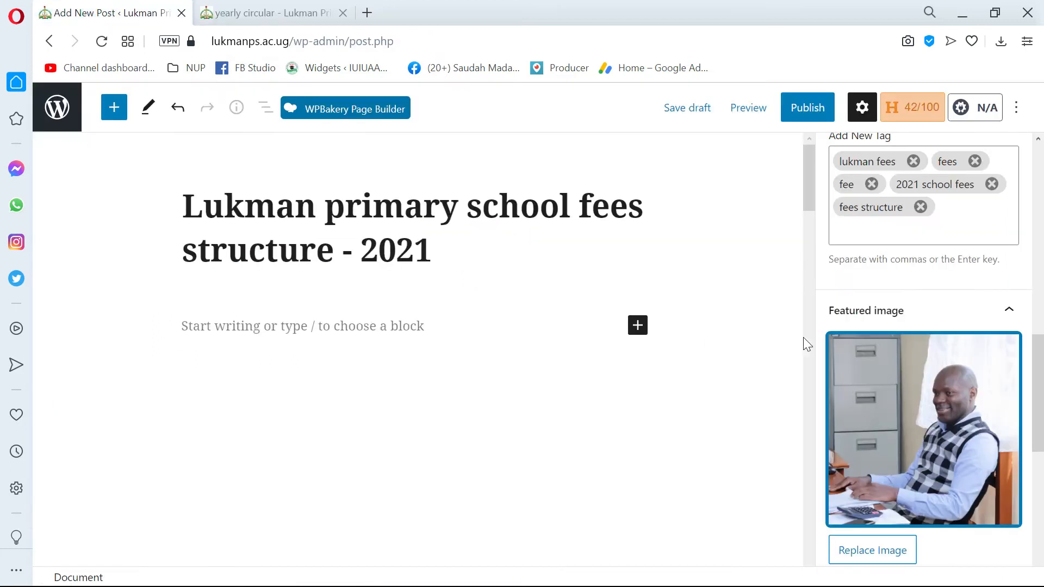
scroll(892, 327, down, 2)
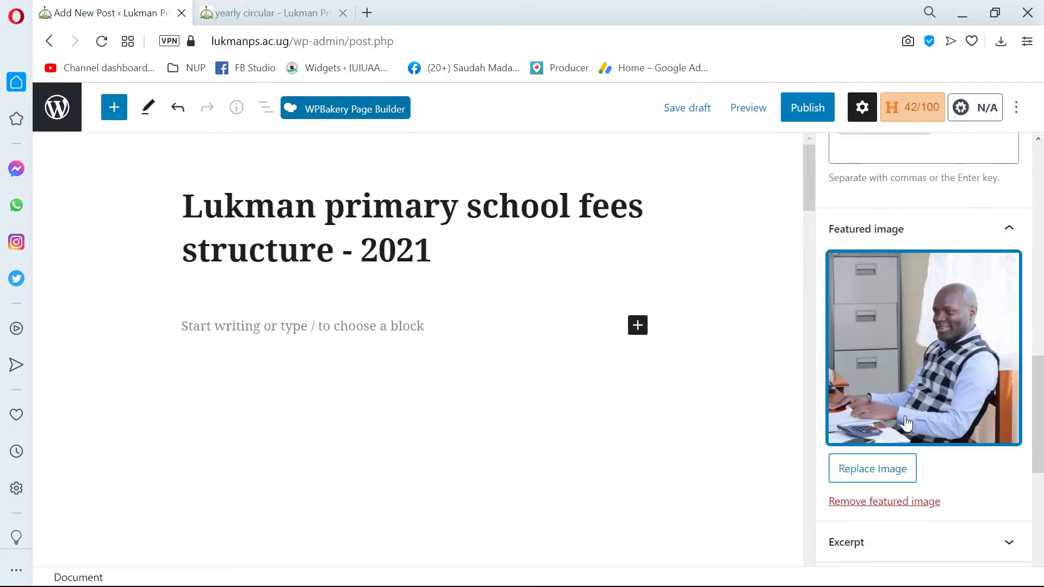
scroll(900, 389, down, 3)
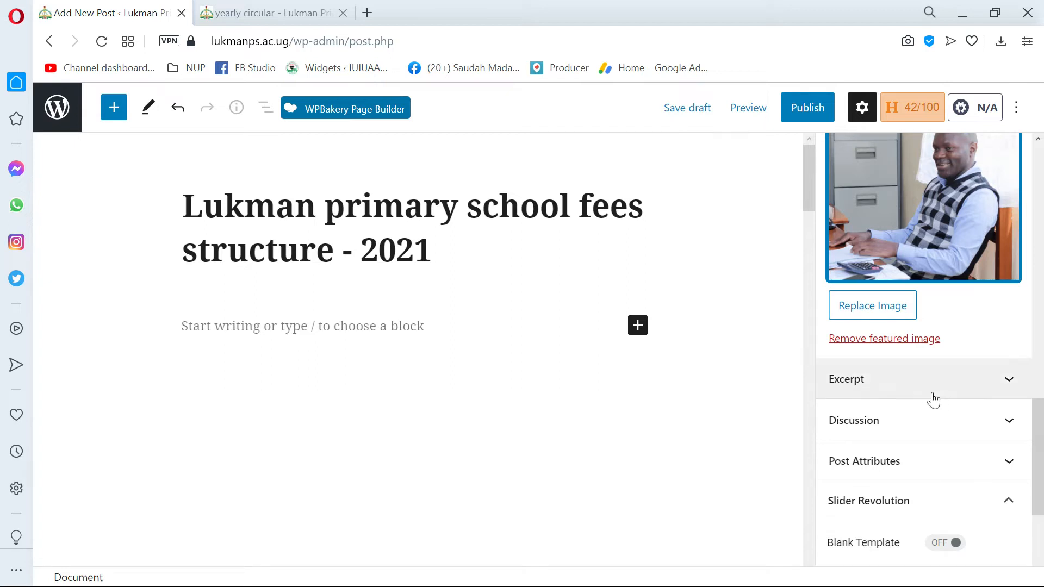
scroll(865, 398, down, 1)
click(869, 304)
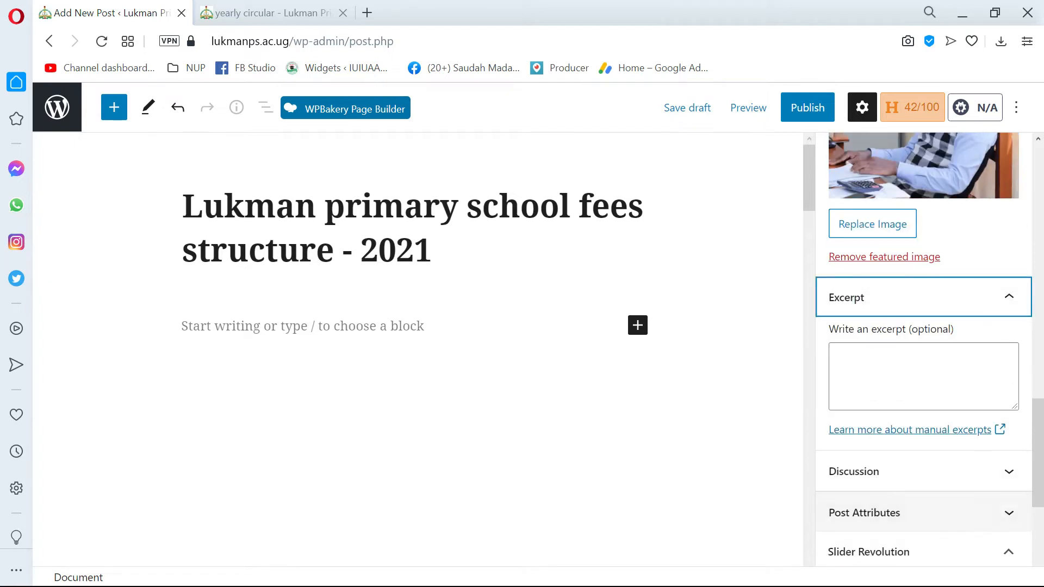
click(906, 296)
scroll(892, 325, down, 1)
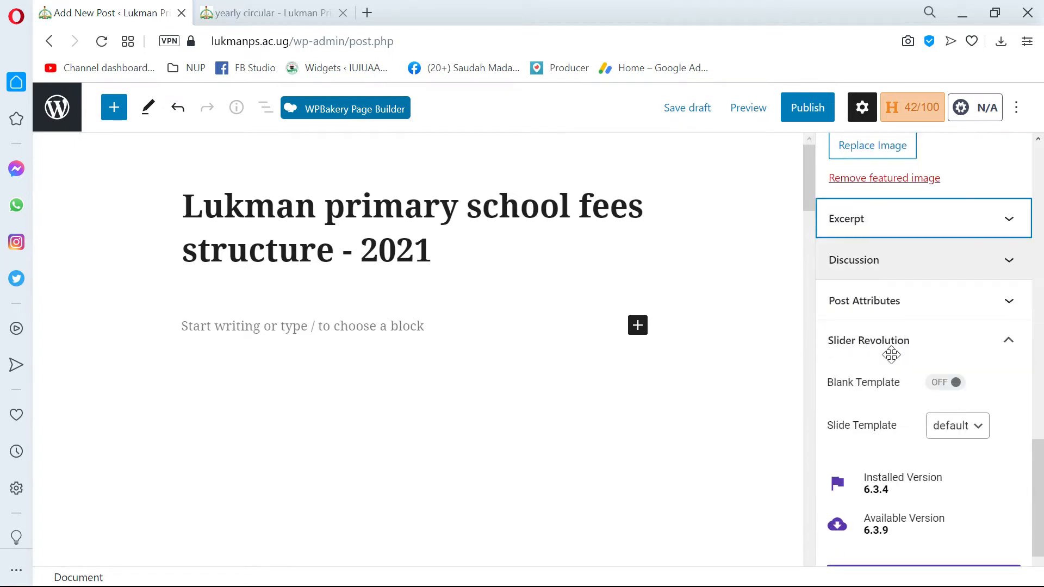
click(872, 268)
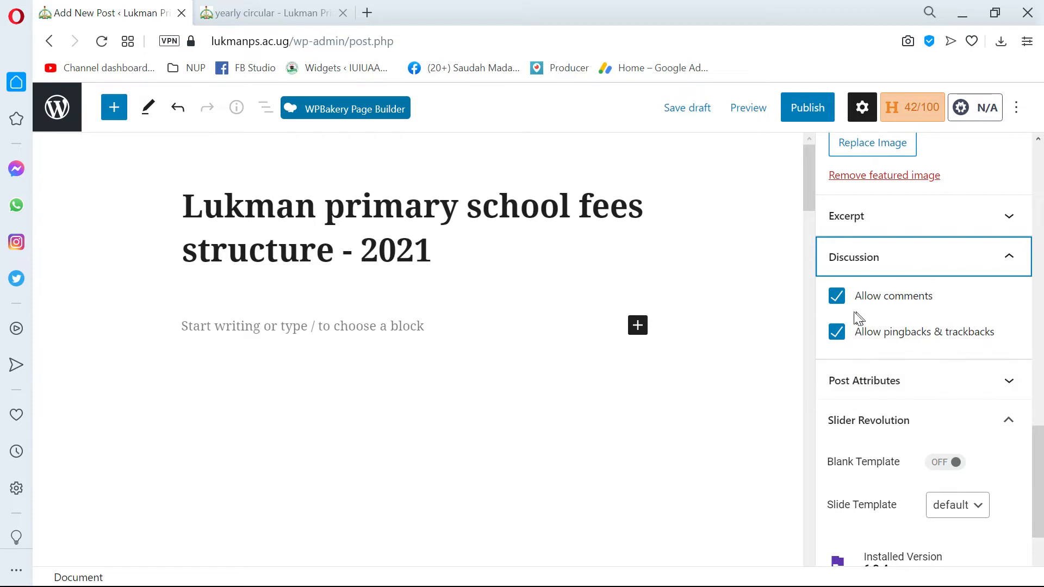
click(837, 302)
click(837, 302)
click(836, 303)
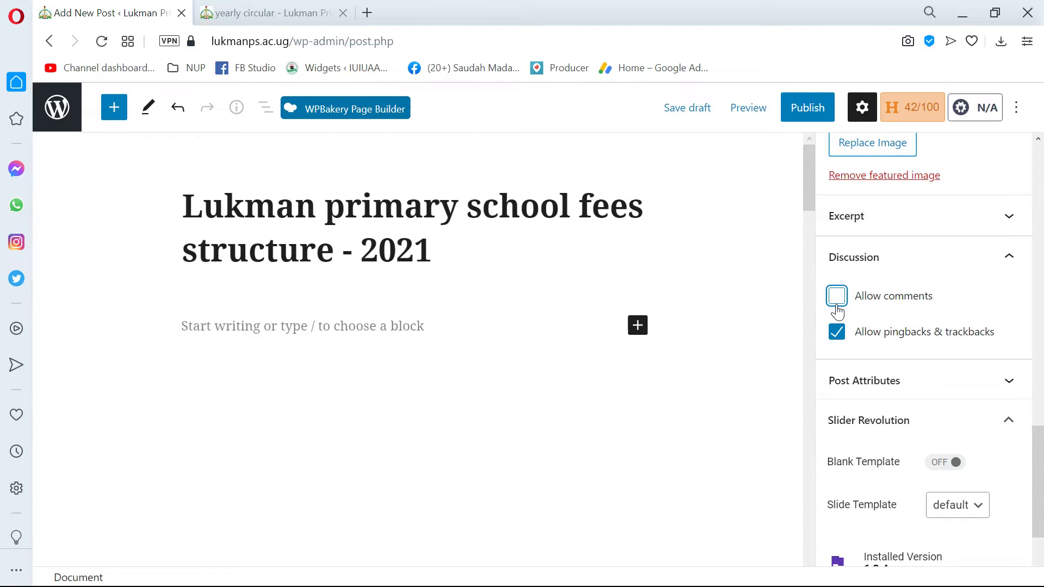
click(837, 305)
scroll(903, 389, down, 3)
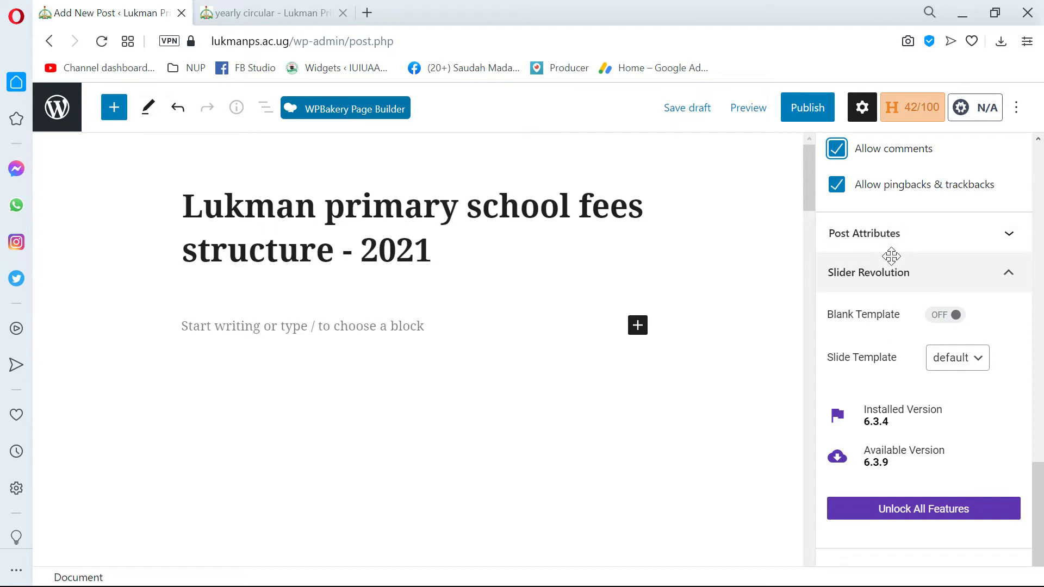
scroll(892, 257, up, 10)
scroll(898, 204, up, 6)
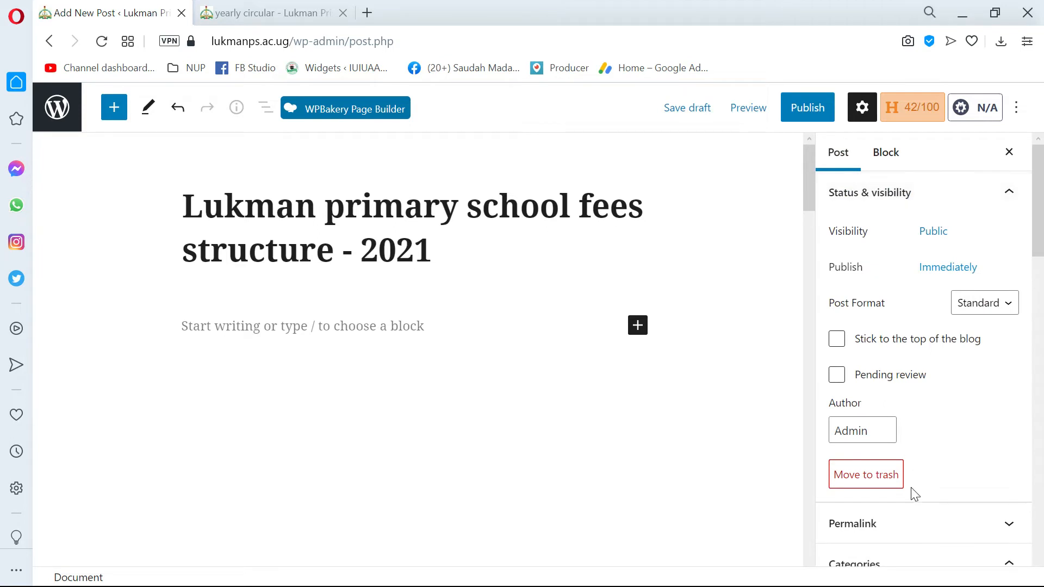
scroll(912, 494, down, 6)
scroll(912, 494, up, 6)
scroll(909, 401, down, 8)
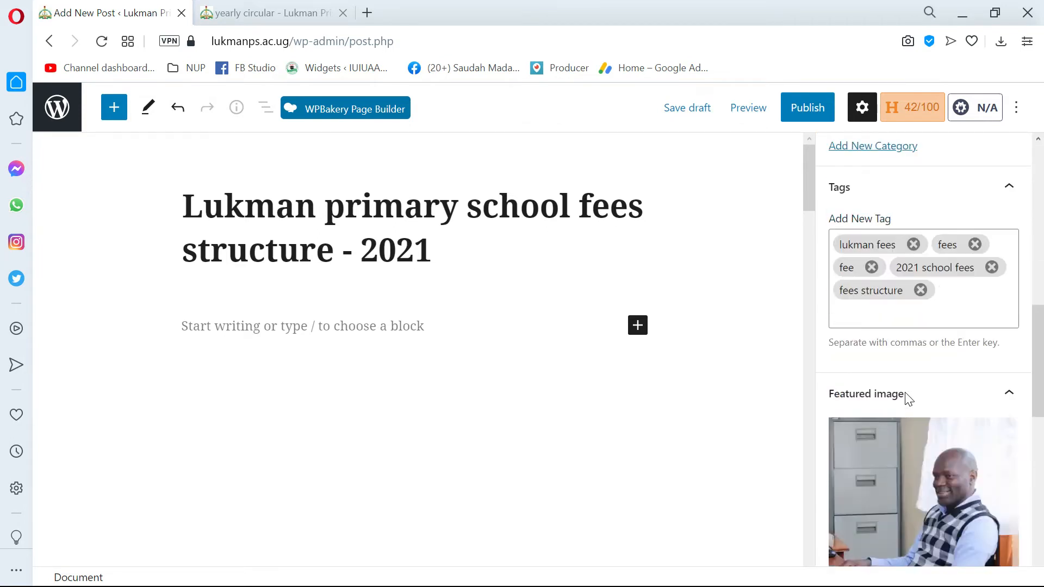
scroll(907, 401, up, 6)
Publish the post through the pre-publish check and close the post-published panel
click(300, 325)
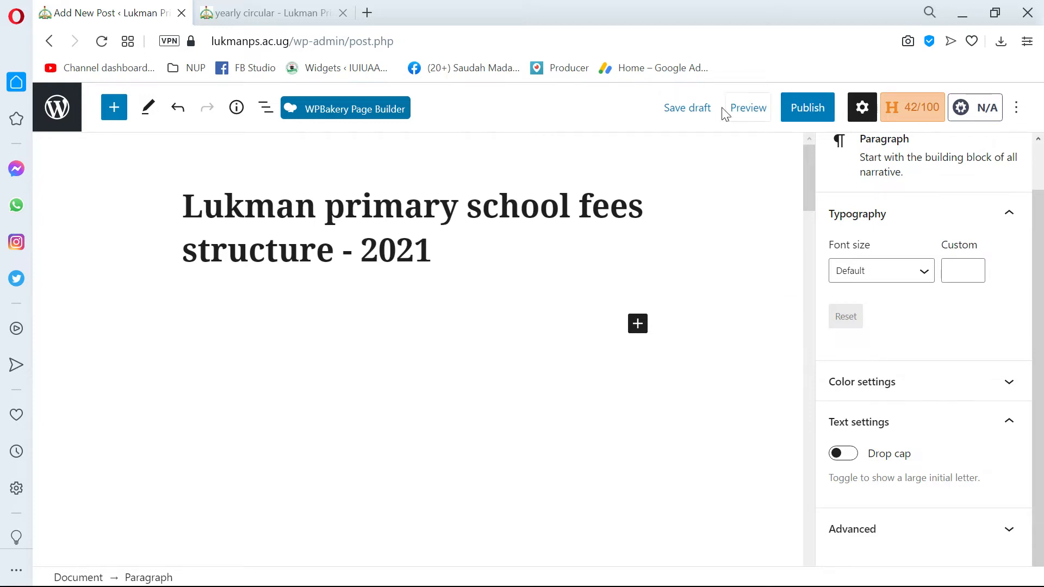
click(805, 107)
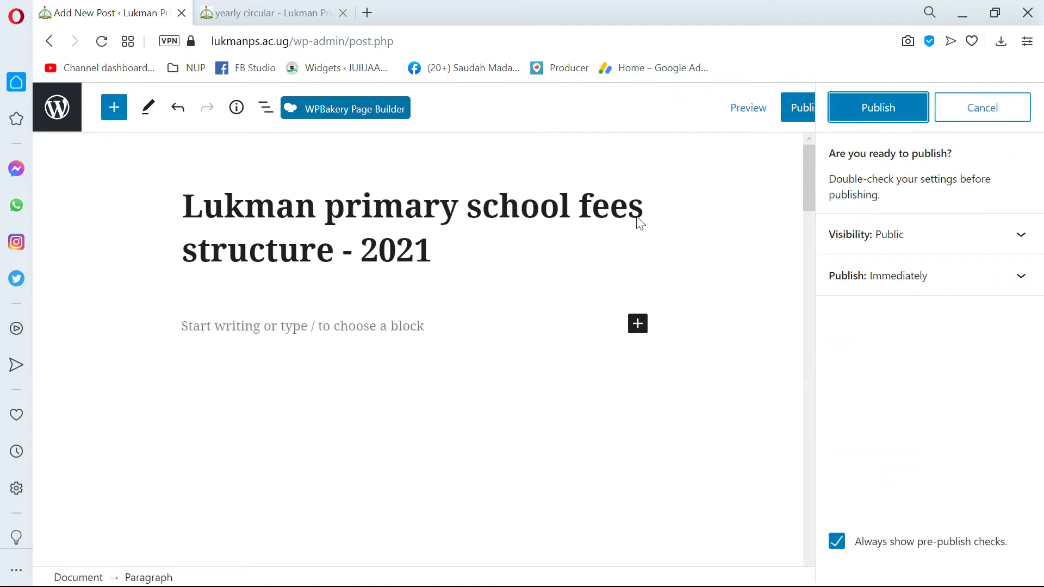
click(878, 102)
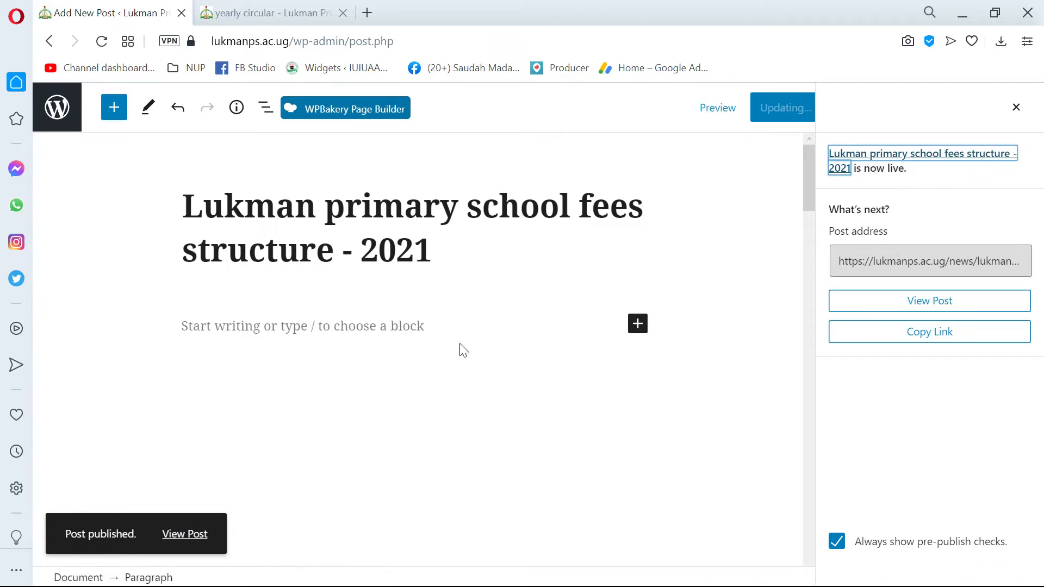
click(479, 322)
click(1016, 107)
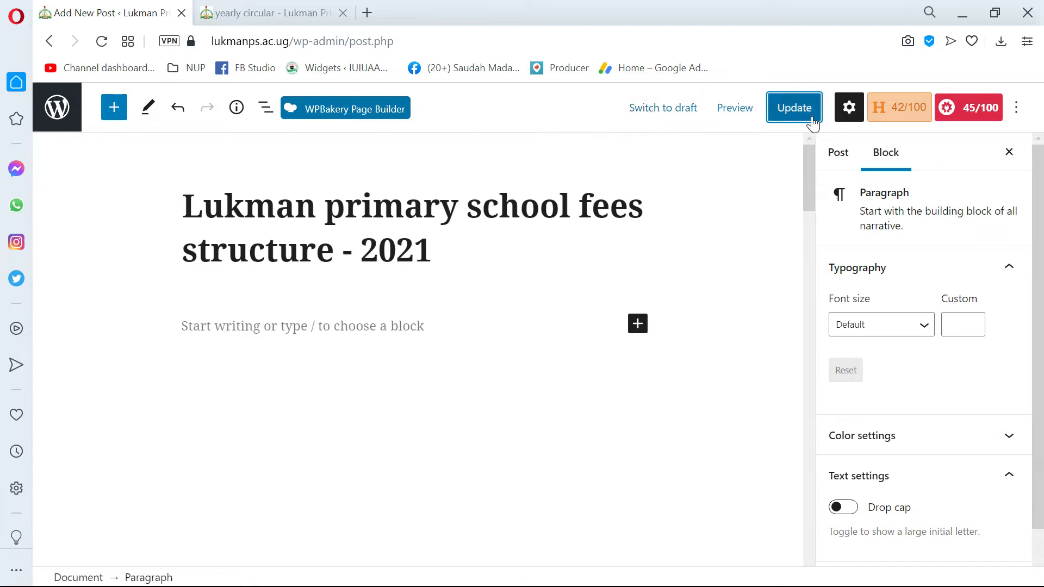
Switch the post back to draft, confirm with OK, and save the draft
click(654, 115)
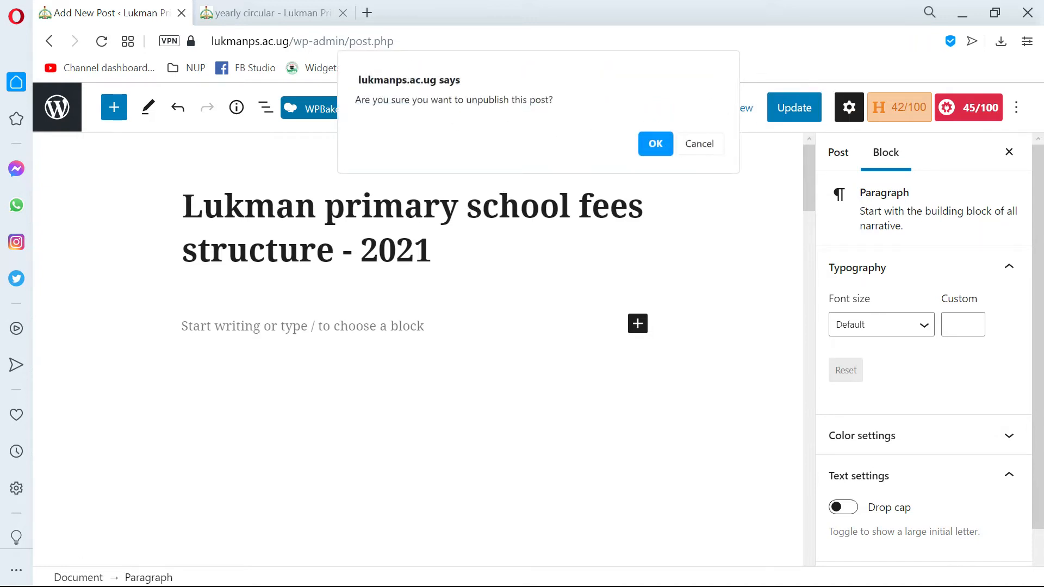
click(650, 148)
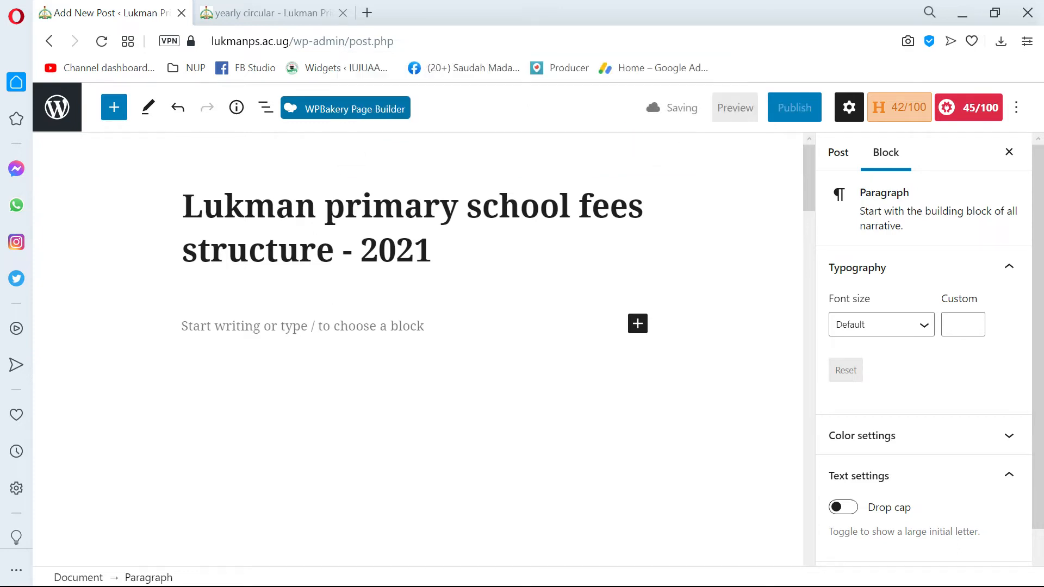
click(326, 319)
scroll(327, 319, down, 3)
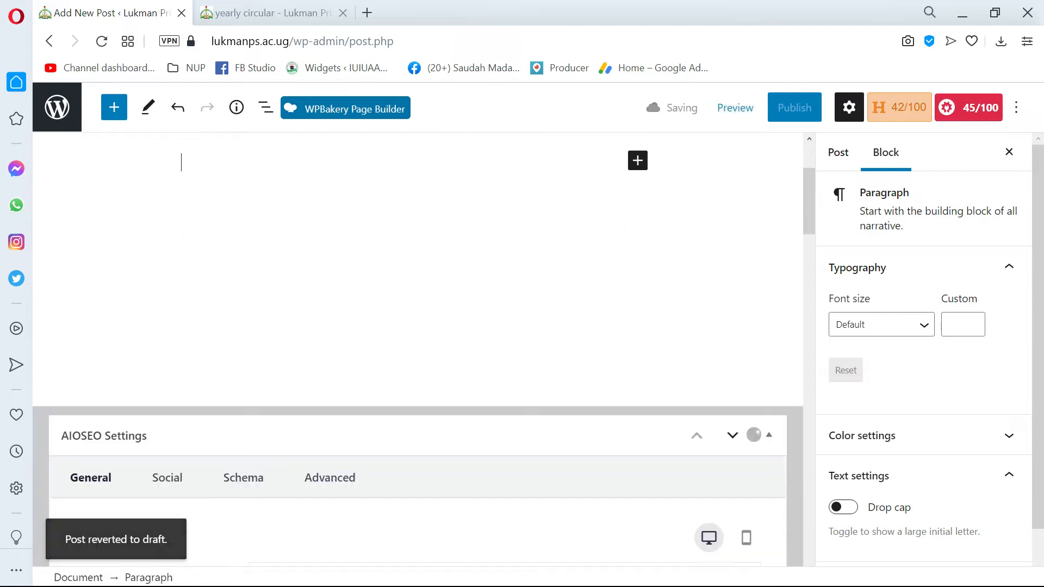
scroll(313, 333, up, 2)
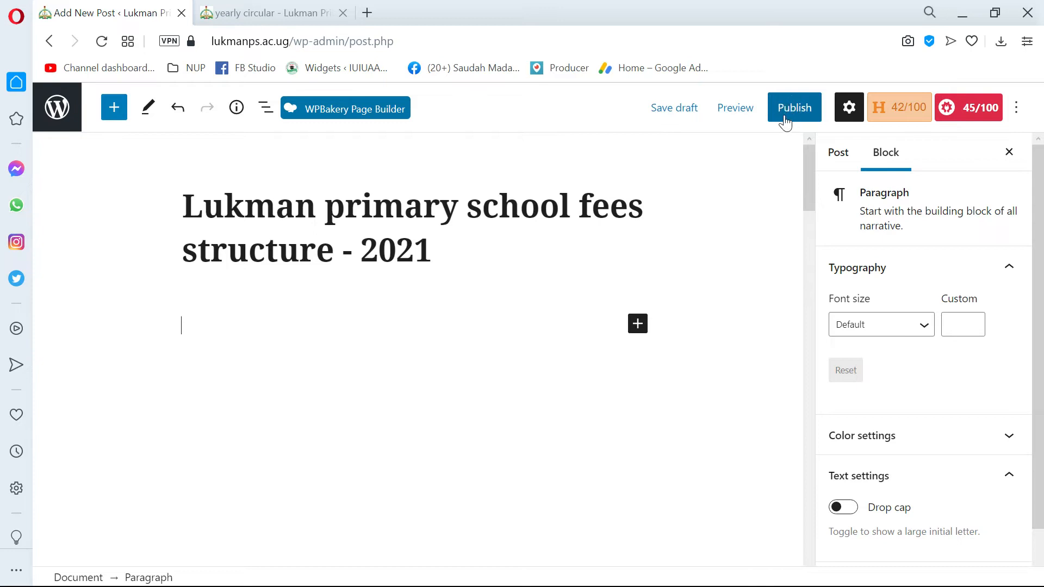
click(658, 117)
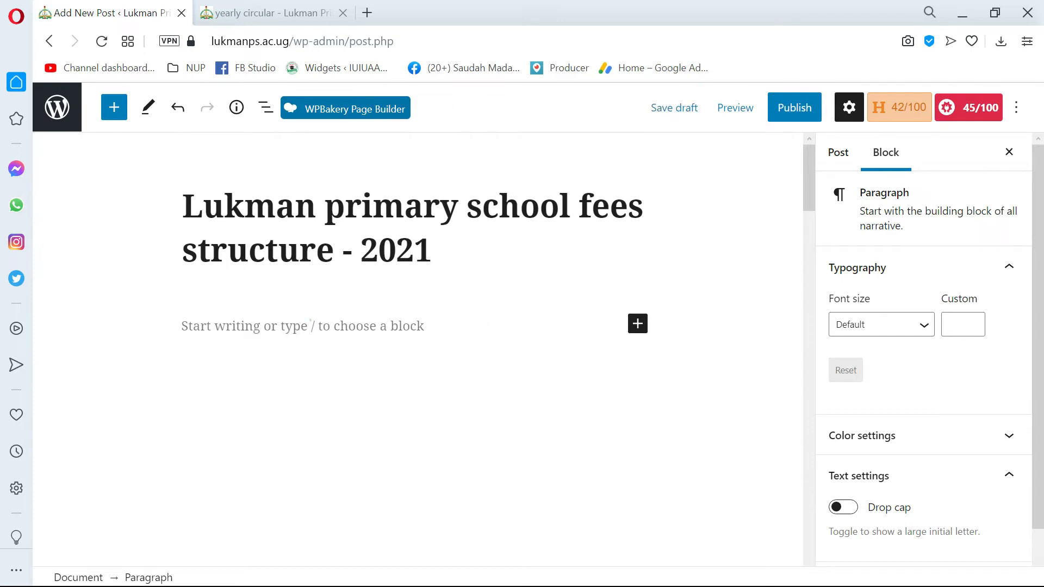
click(310, 322)
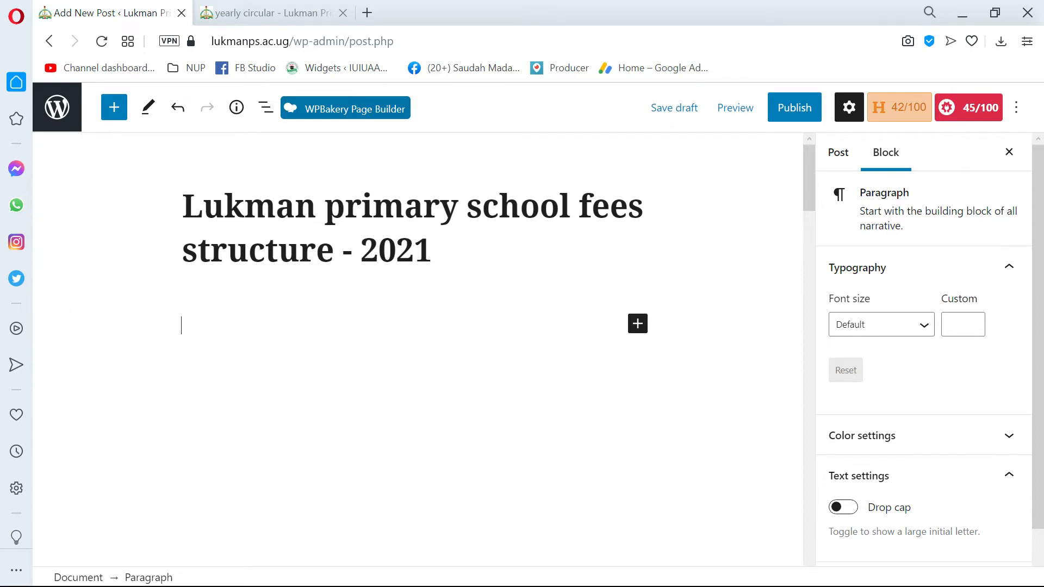
Copy the 'Fees structure' heading from the Word fees document
key(alt+Tab)
key(alt+Tab)
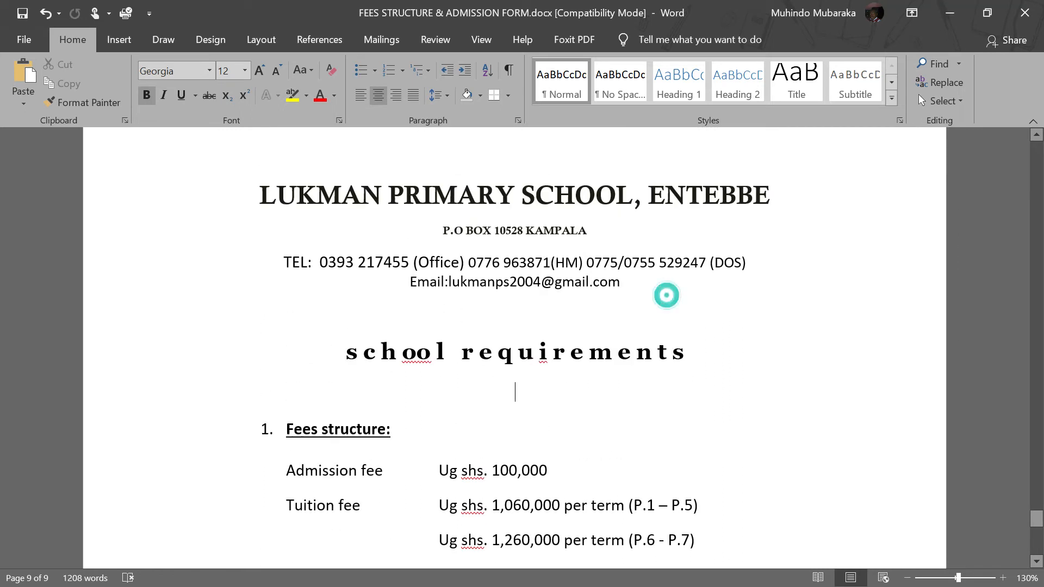
drag(667, 296, 267, 204)
scroll(317, 280, down, 1)
scroll(514, 348, down, 4)
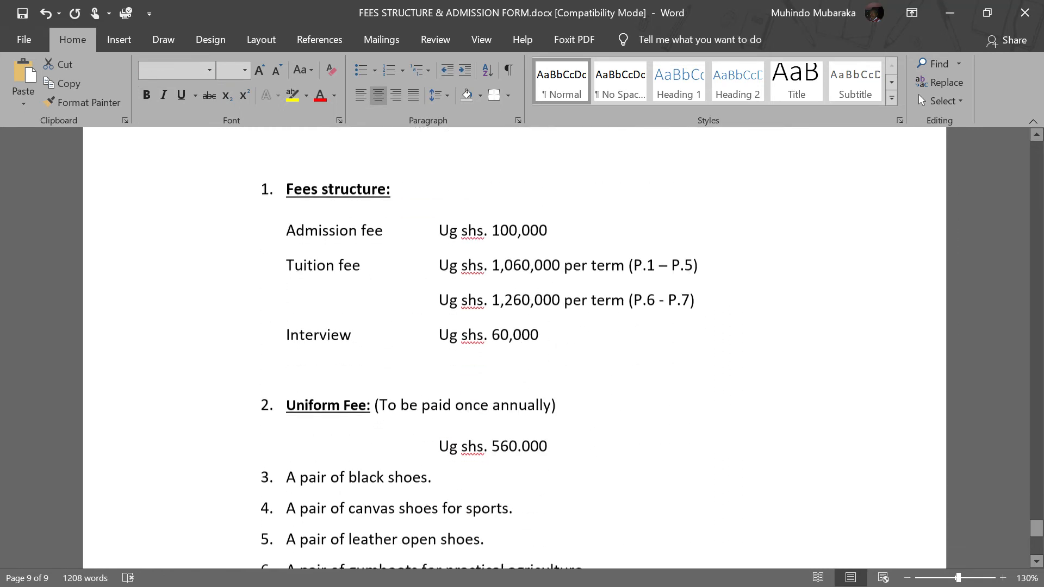
scroll(515, 348, up, 1)
drag(405, 231, 285, 238)
key(ctrl+c)
Return to the WordPress editor and select the whole post title
key(alt+Tab)
click(175, 208)
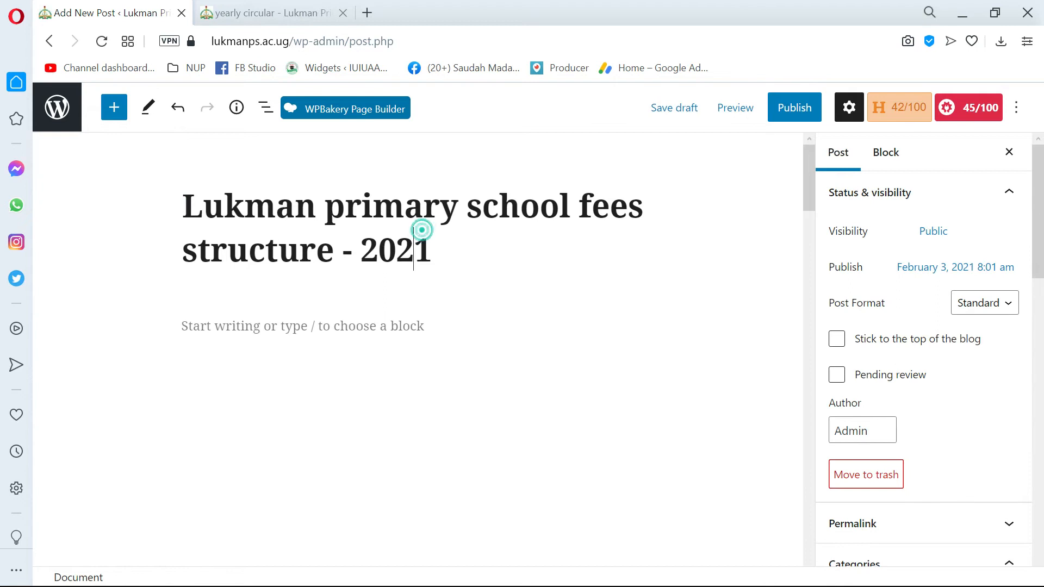
drag(446, 244, 181, 209)
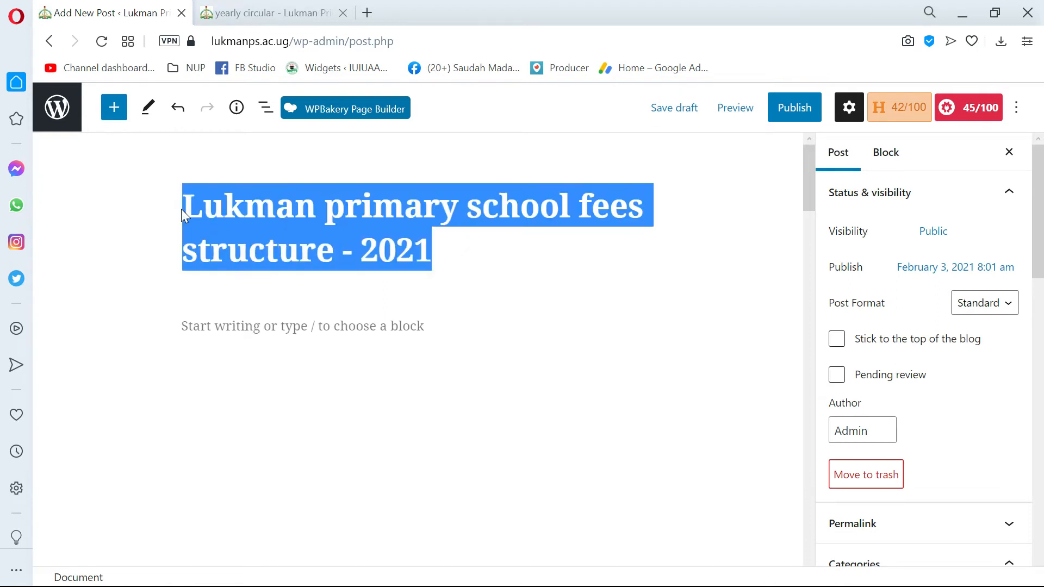
Check the post title, then place the caret in the empty paragraph below it
click(260, 336)
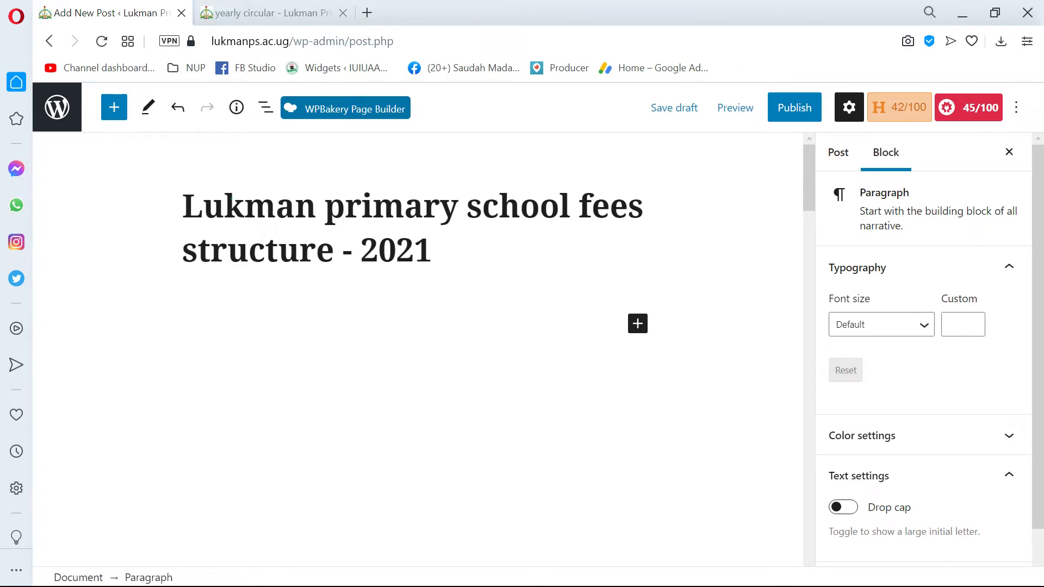
click(229, 198)
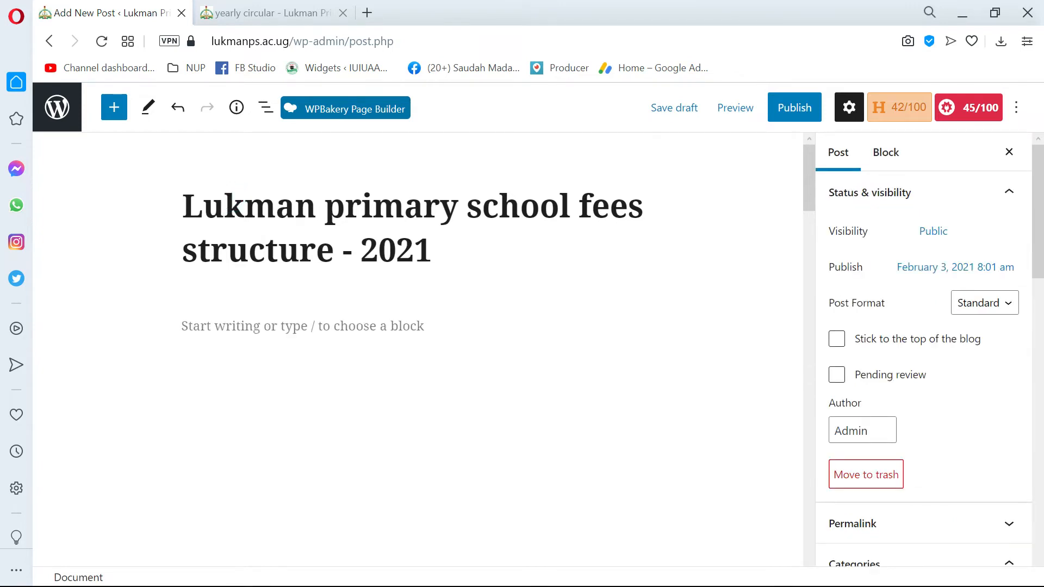
drag(451, 248, 167, 211)
click(267, 209)
click(242, 335)
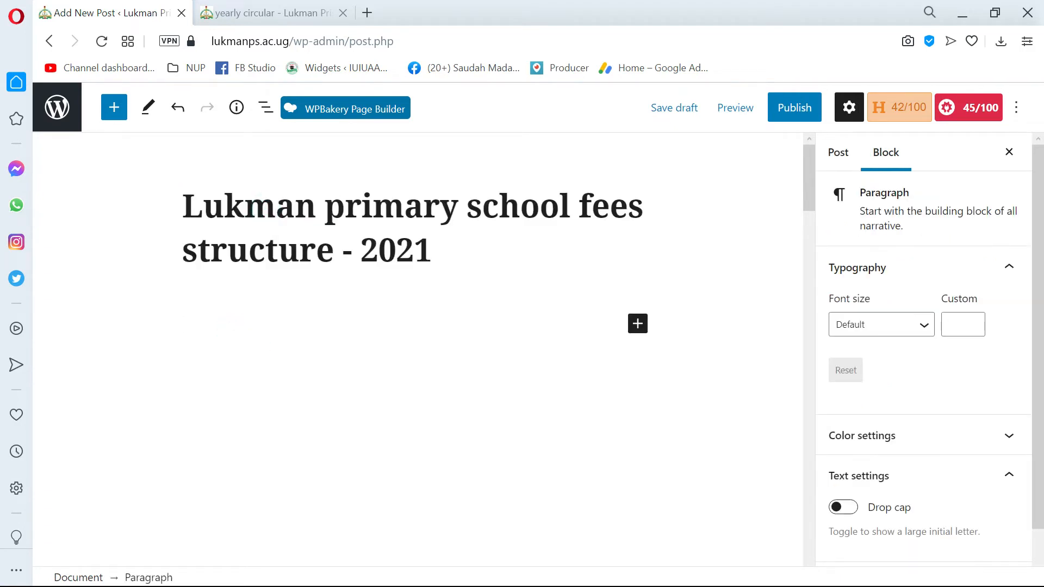
Copy 'Fees structure' from Word and paste it into the empty paragraph
key(alt+Tab)
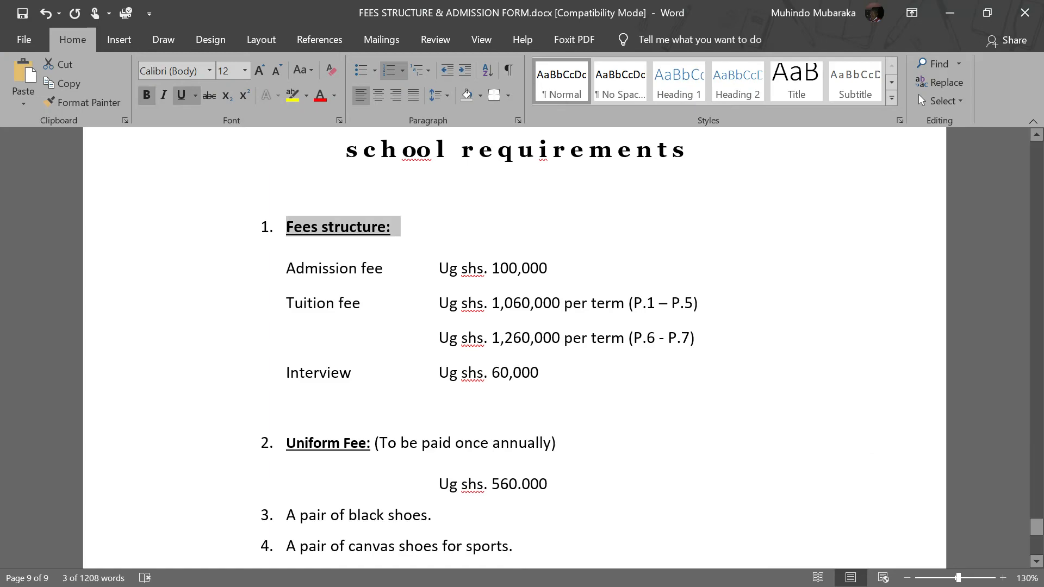
key(alt+Tab)
key(alt+Tab)
click(383, 308)
drag(386, 228, 286, 227)
key(alt+Tab)
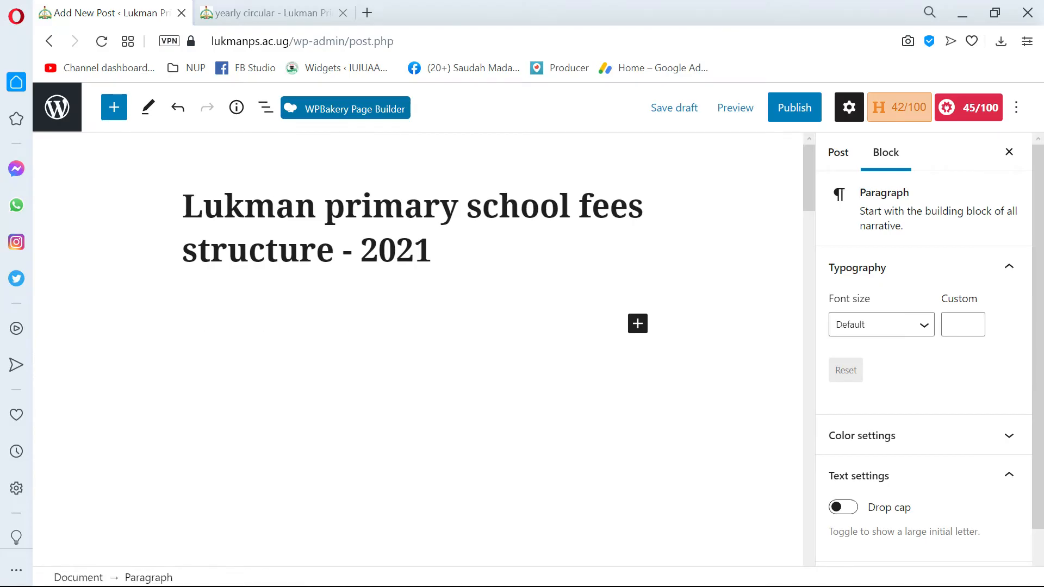
key(ctrl+v)
Select the pasted Fees structure line in its paragraph block
triple_click(251, 332)
click(326, 325)
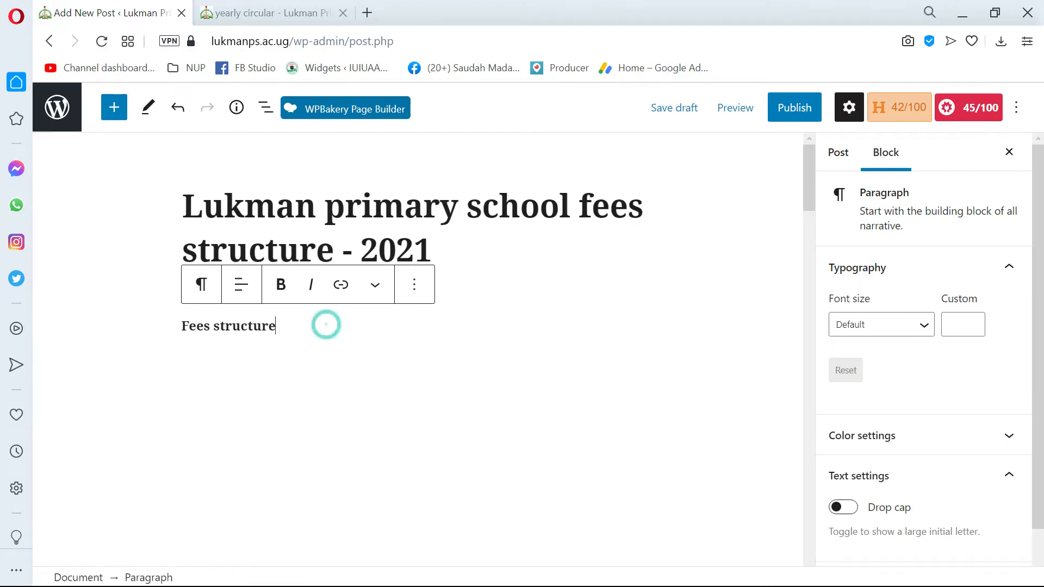
click(550, 345)
click(303, 331)
click(178, 326)
click(250, 328)
drag(281, 330, 181, 328)
drag(180, 329, 180, 329)
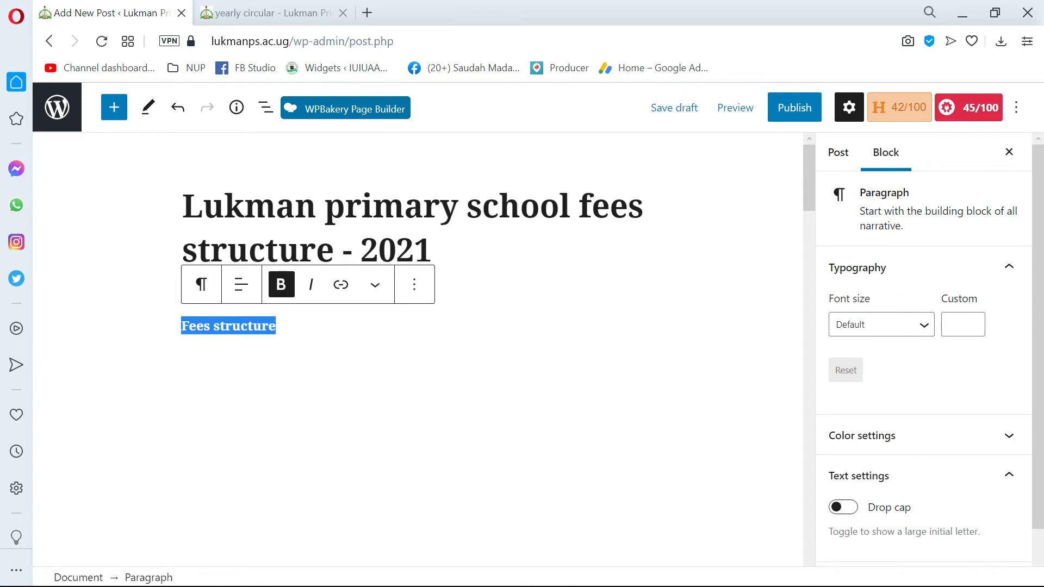
click(202, 285)
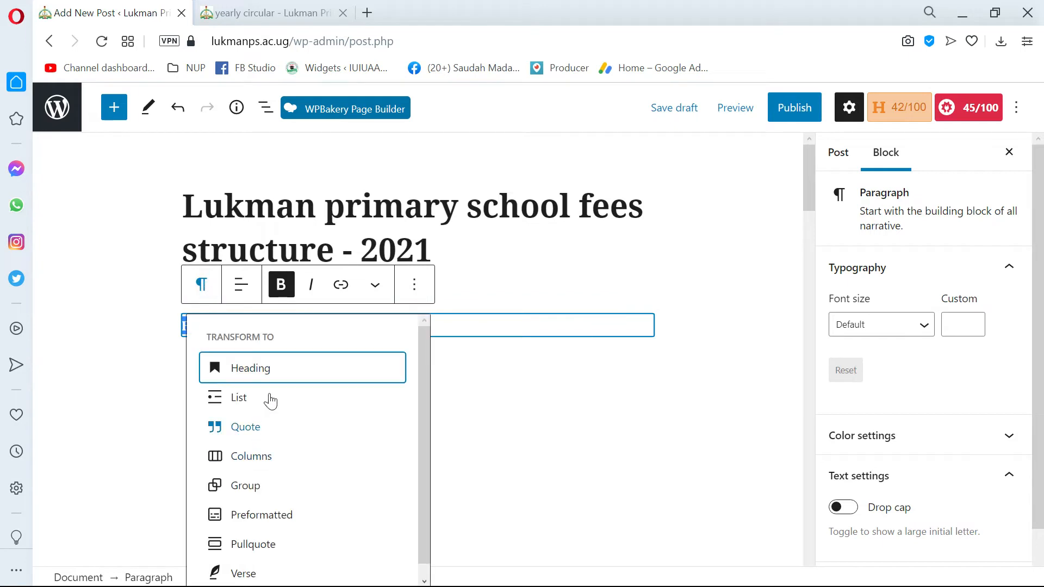
Transform the Fees structure paragraph into a Heading block at level H2
click(260, 366)
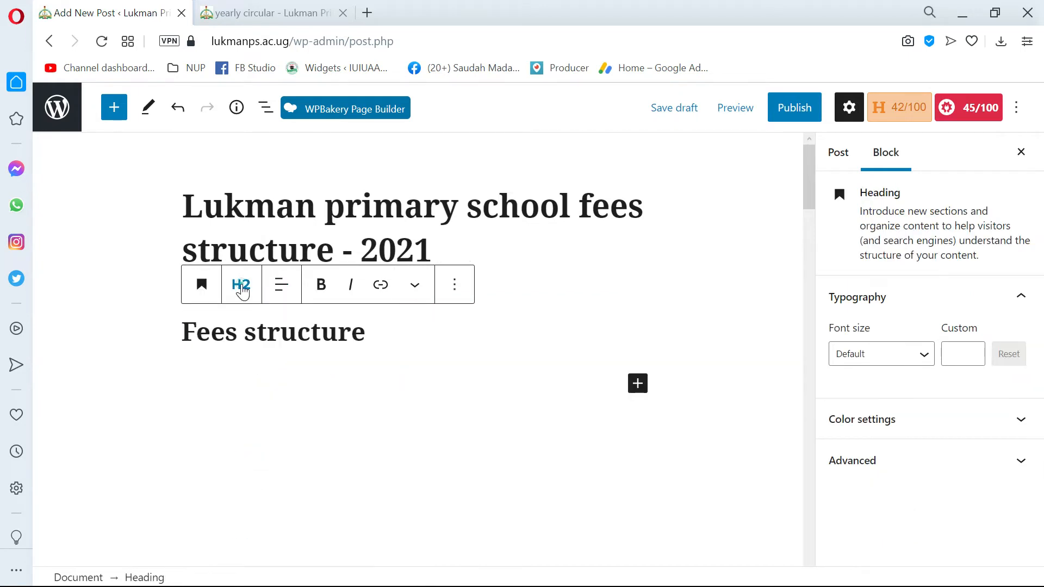
click(241, 285)
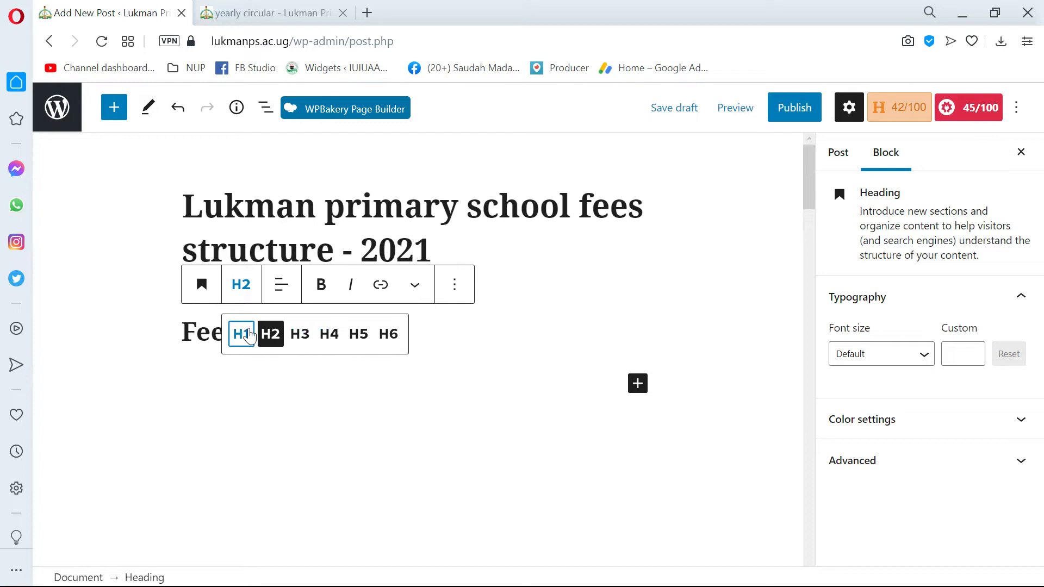
click(242, 337)
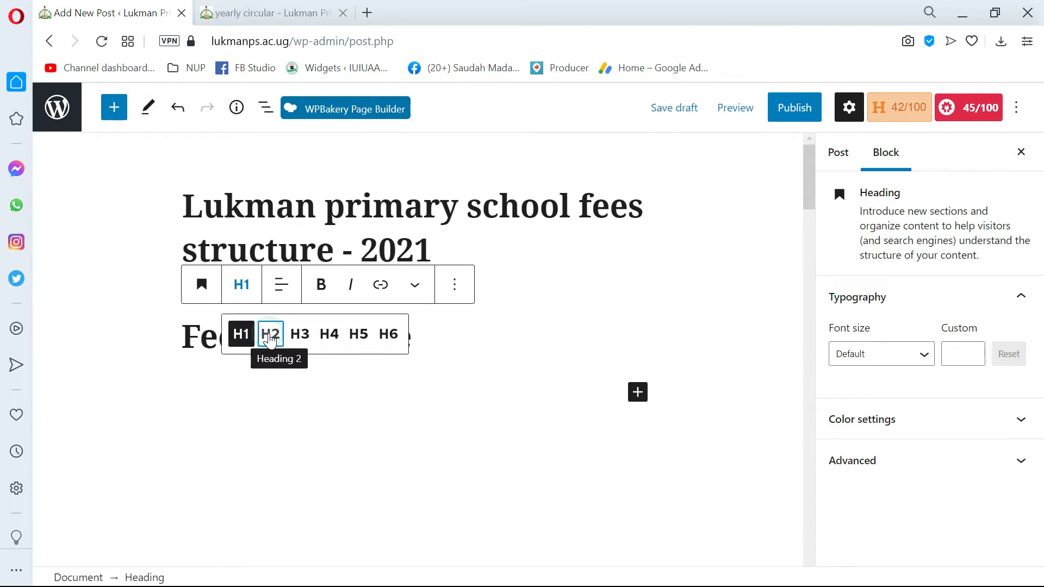
click(269, 337)
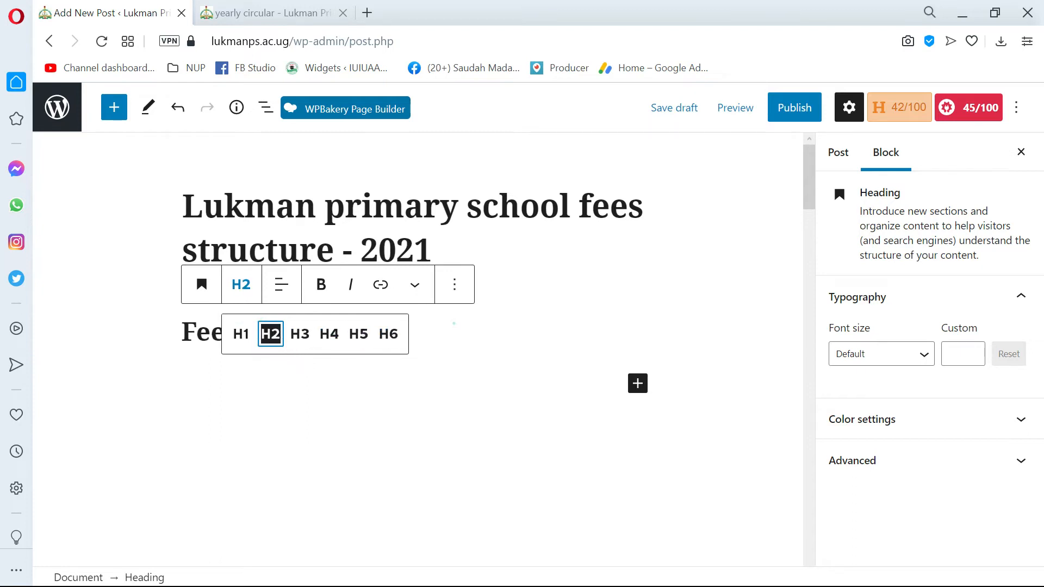
click(452, 325)
click(294, 372)
click(367, 333)
key(alt+Tab)
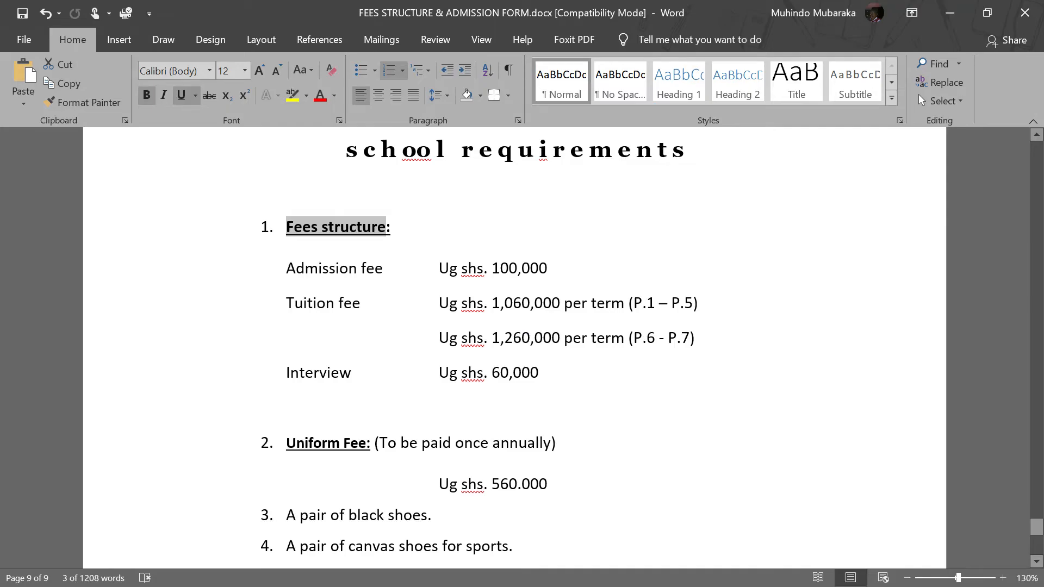
Select the Admission to Interview fee rows in the Word document
drag(291, 268, 430, 375)
click(286, 272)
key(alt+Tab)
key(alt+Tab)
scroll(354, 401, down, 7)
scroll(355, 401, up, 5)
key(alt+Tab)
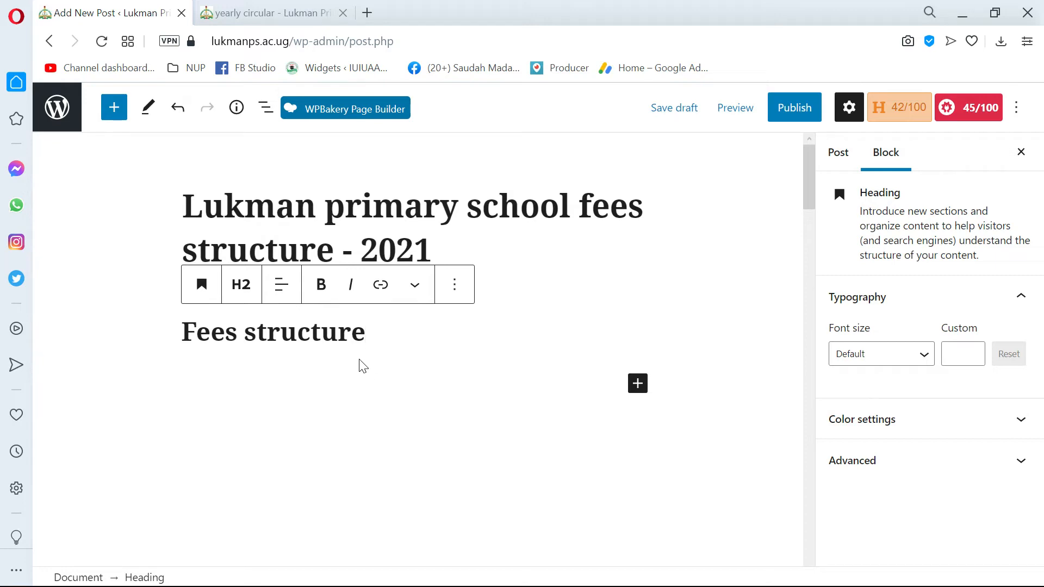
Check the Admission fee and its 100,000 amount, then return to the end of the Fees structure heading
key(alt+Tab)
click(402, 306)
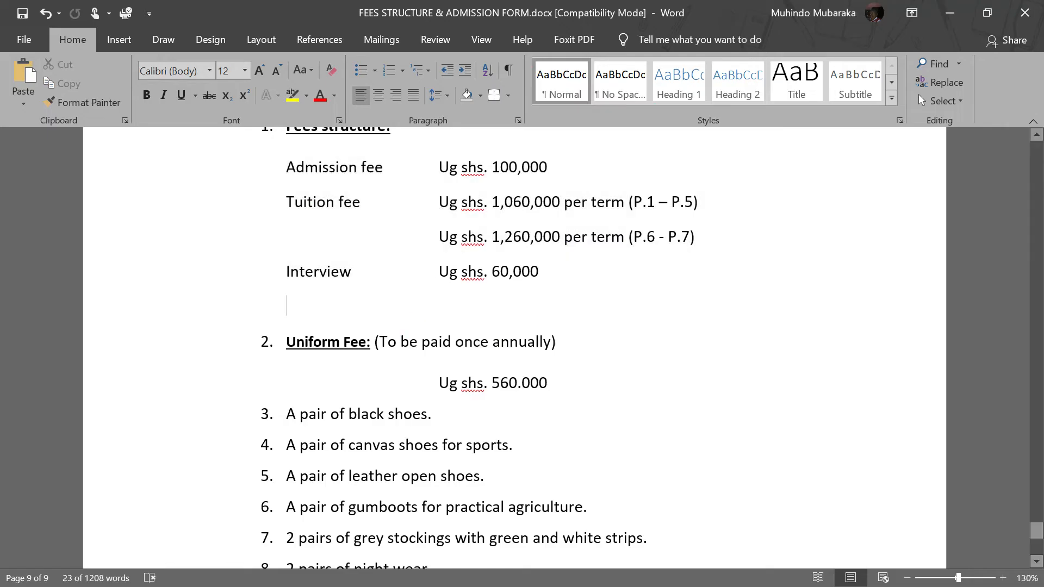
scroll(402, 306, up, 3)
click(303, 268)
click(506, 272)
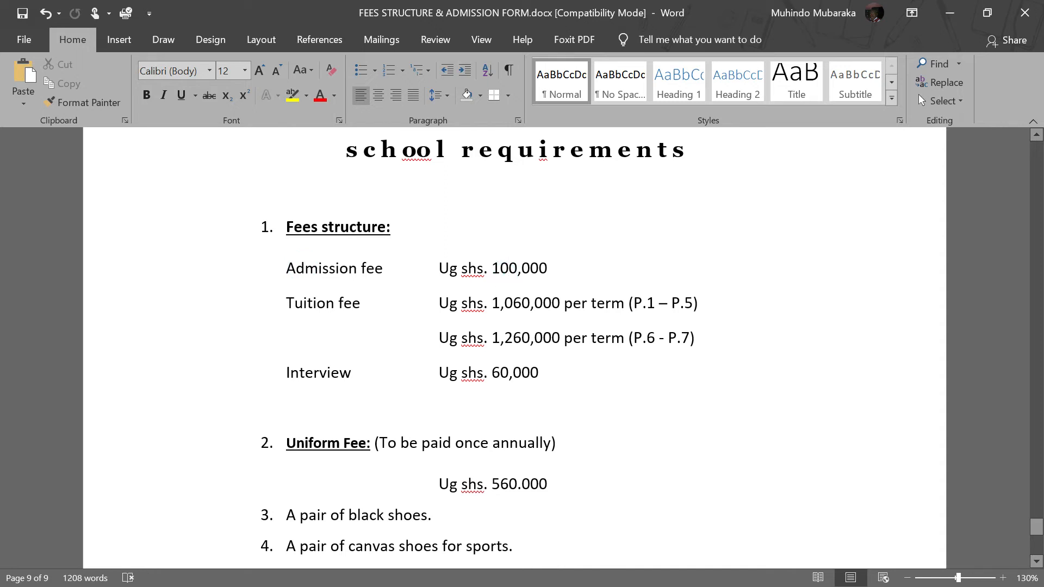
key(alt+Tab)
click(430, 346)
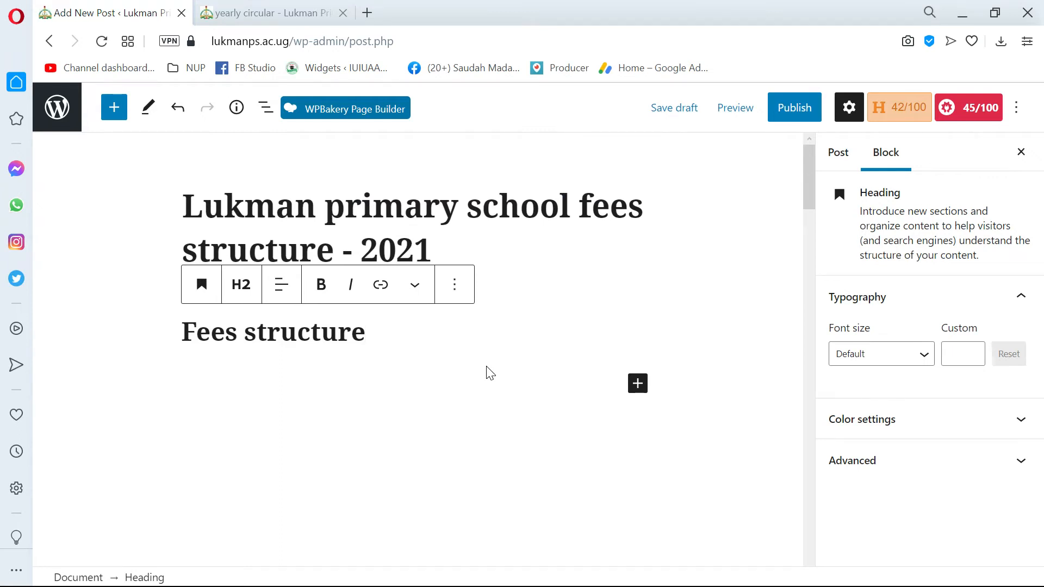
Start a new empty paragraph below the Fees structure heading
key(Return)
click(198, 379)
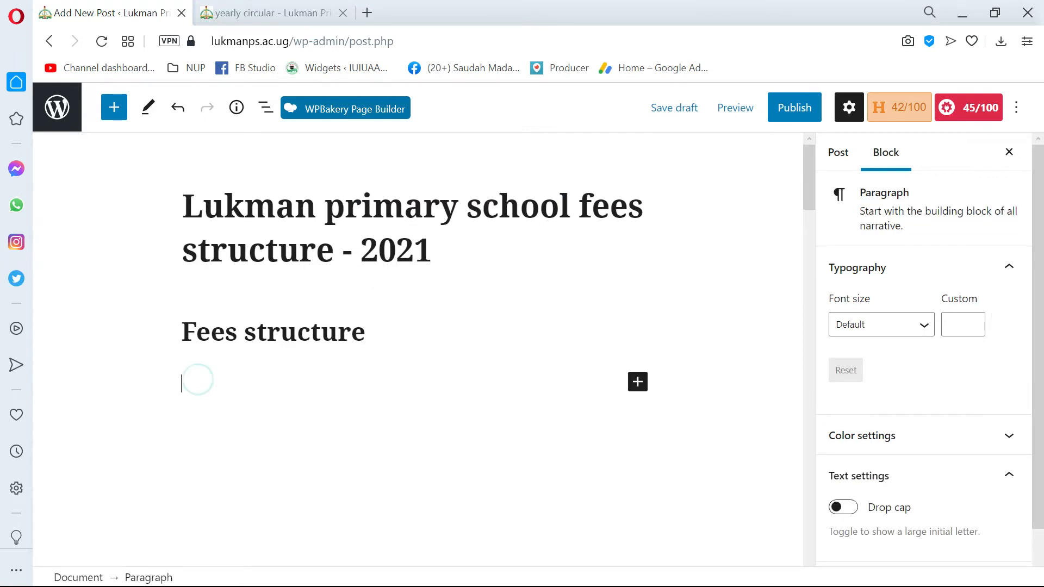
click(637, 383)
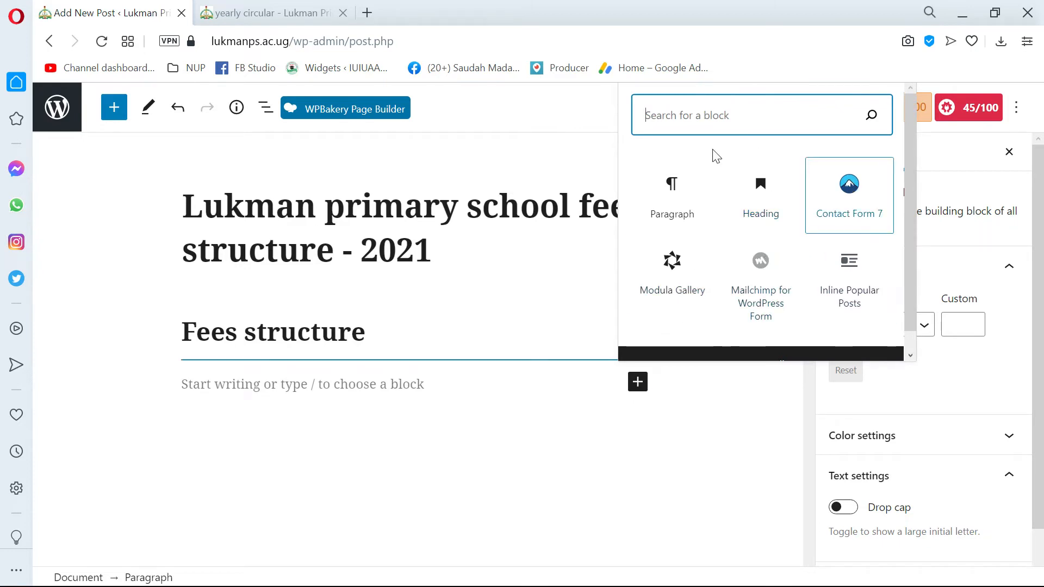
click(270, 373)
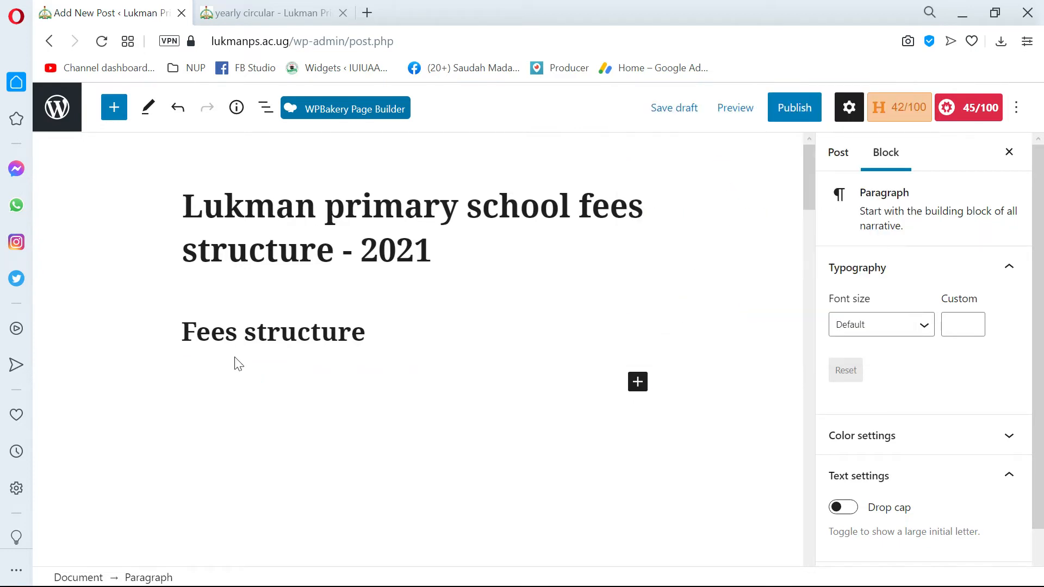
Insert a Table block from the full block inserter panel
click(114, 116)
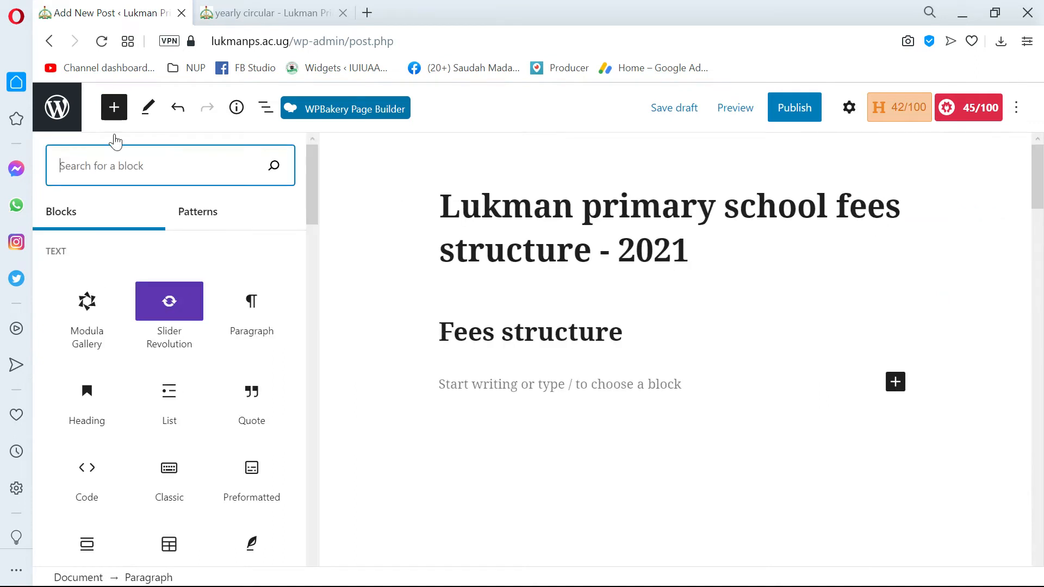
scroll(144, 458, down, 3)
scroll(147, 435, up, 3)
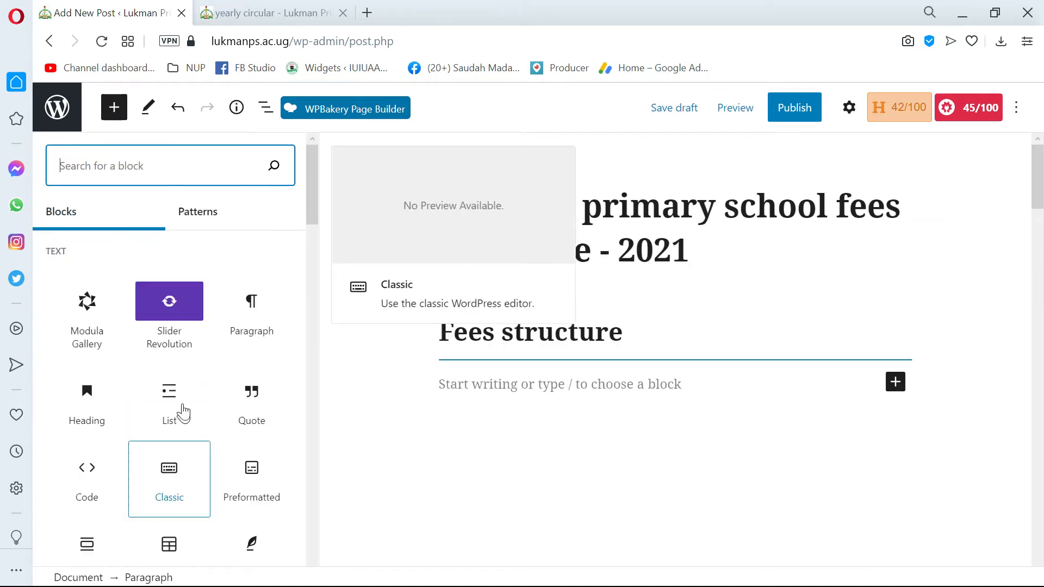
scroll(191, 431, down, 2)
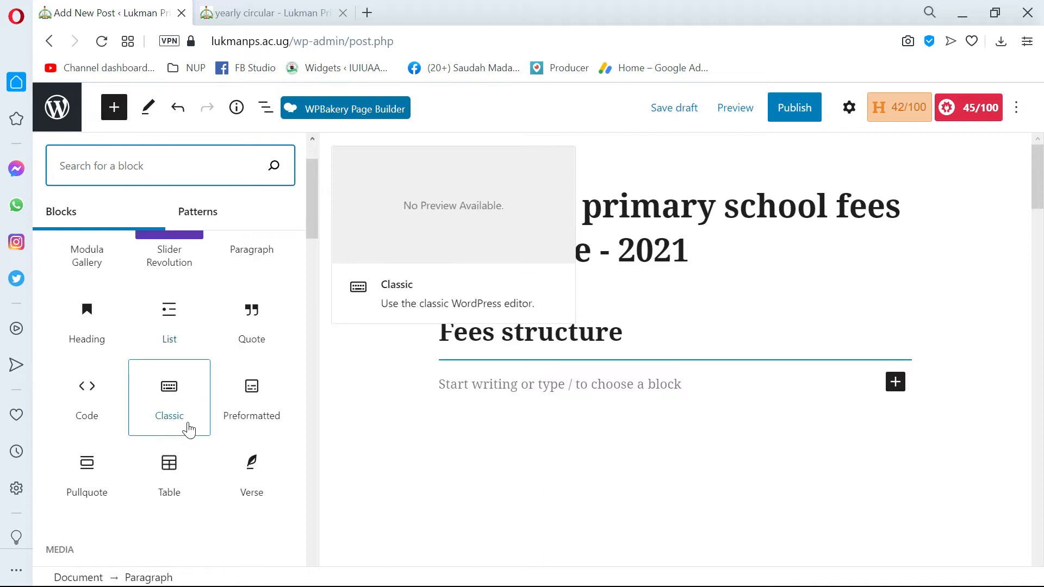
click(167, 478)
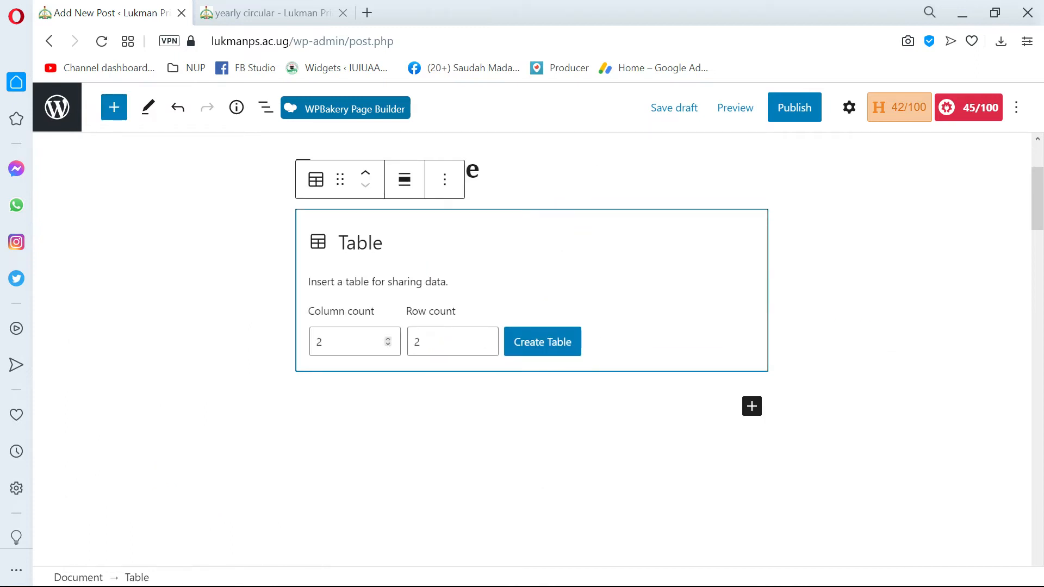
key(alt+Tab)
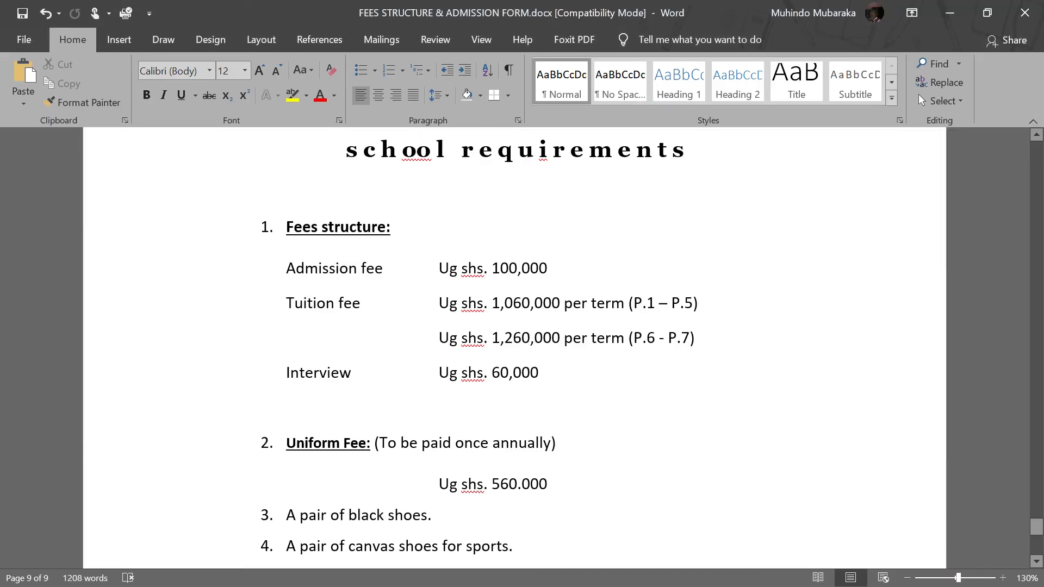
Review the Word document's Fees structure heading and its Admission, Tuition and Interview fee lines
click(295, 223)
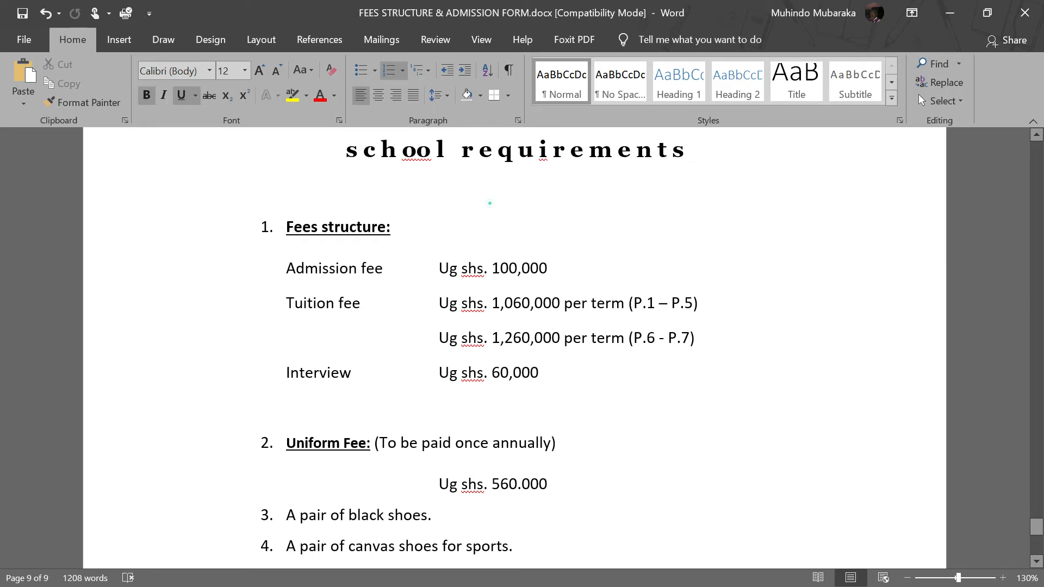
click(490, 203)
click(288, 232)
click(444, 232)
click(305, 230)
click(464, 239)
click(291, 224)
click(468, 234)
click(331, 272)
click(336, 306)
click(316, 381)
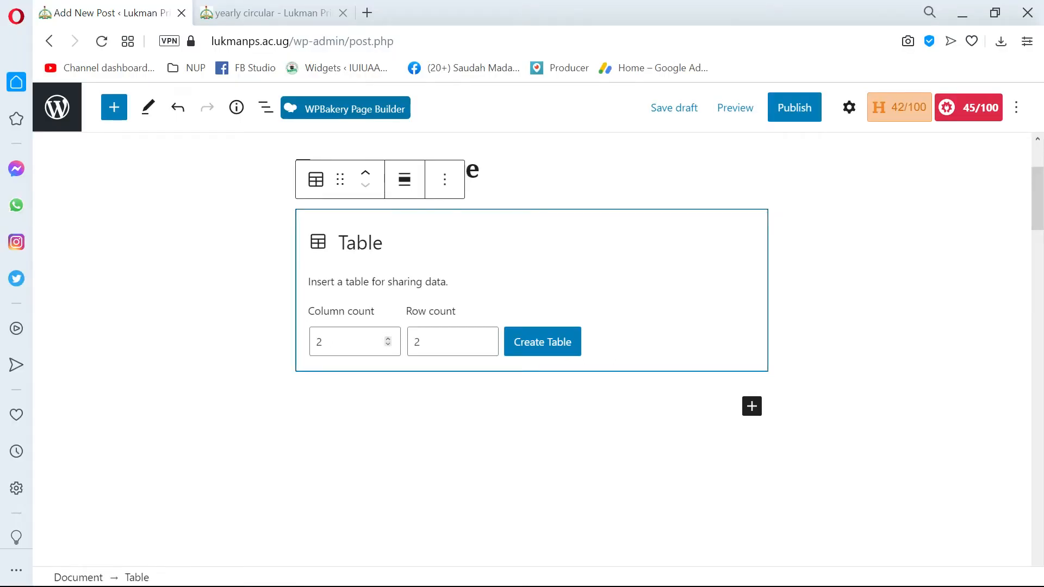
Create the table with 2 columns and 4 rows
click(486, 338)
click(485, 338)
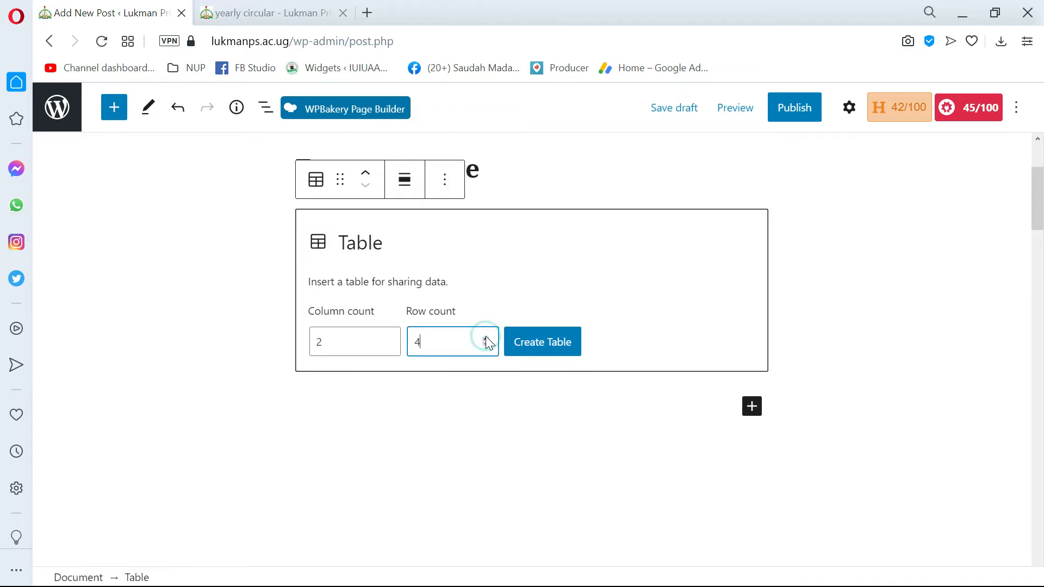
click(543, 342)
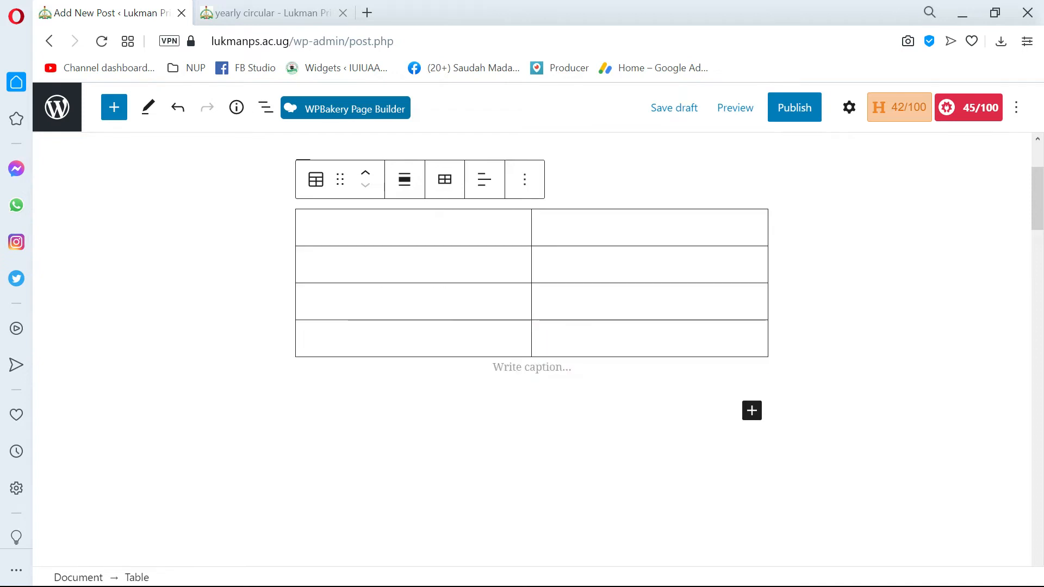
Open the table block's settings in the sidebar
click(437, 233)
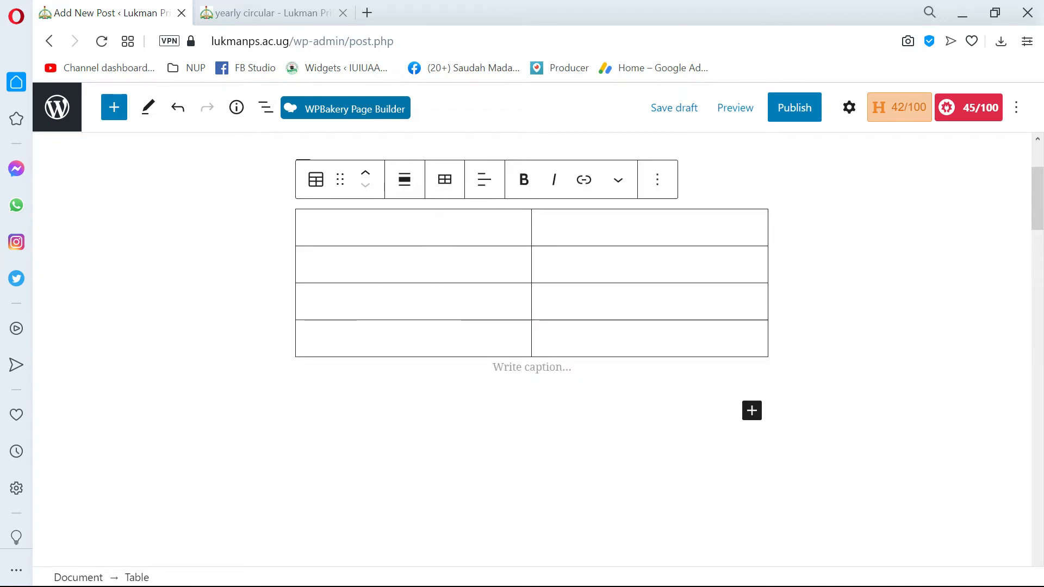
scroll(598, 234, up, 2)
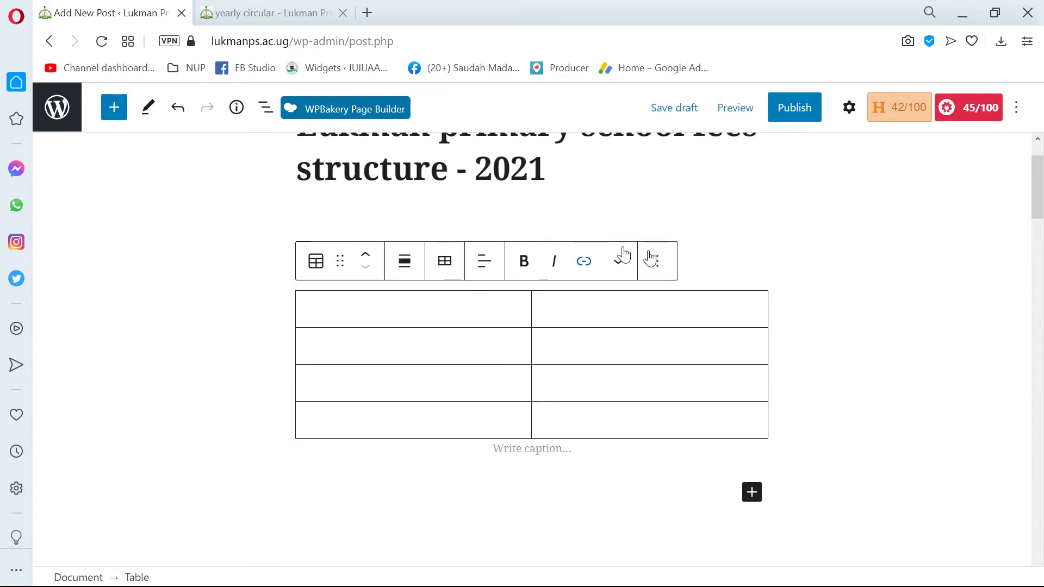
click(657, 262)
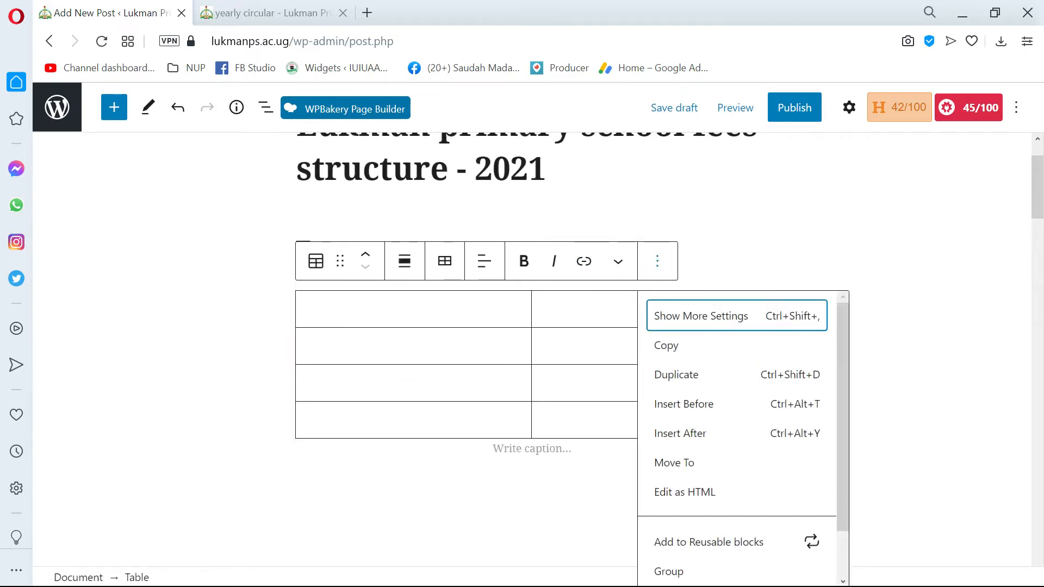
click(416, 307)
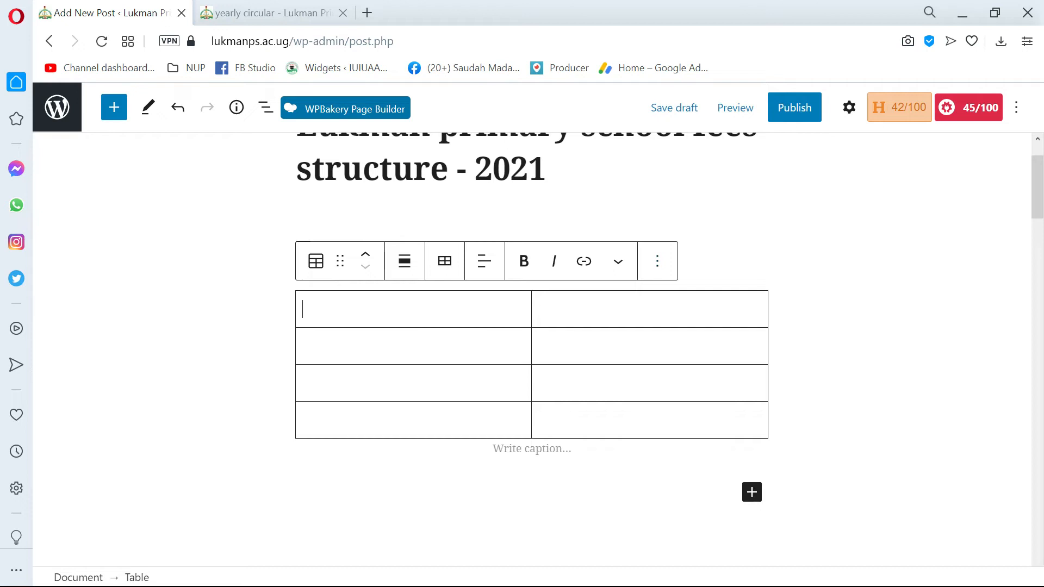
click(852, 115)
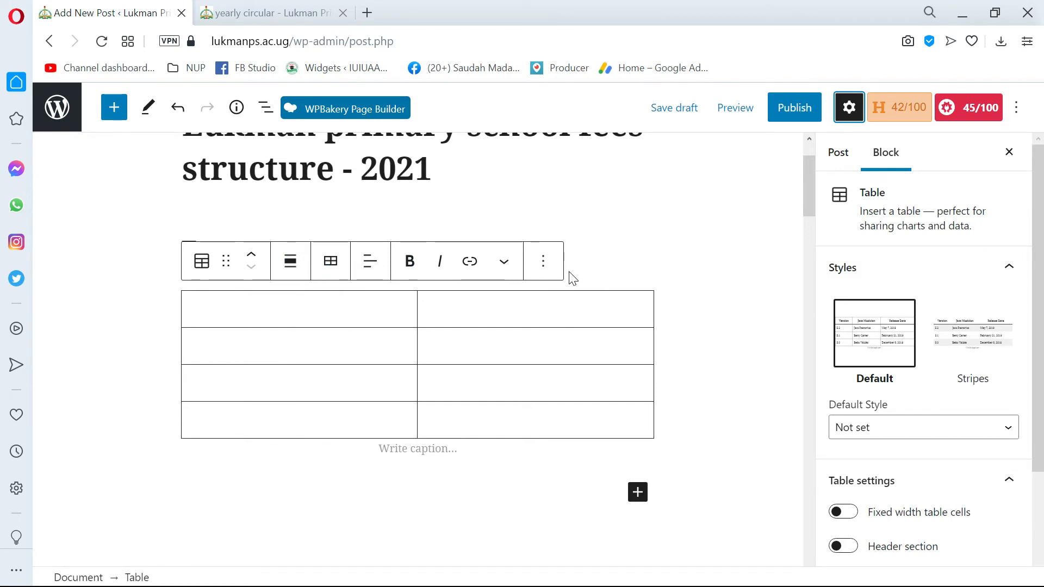
Look through the post settings, then return to the table block's settings
scroll(230, 314, up, 2)
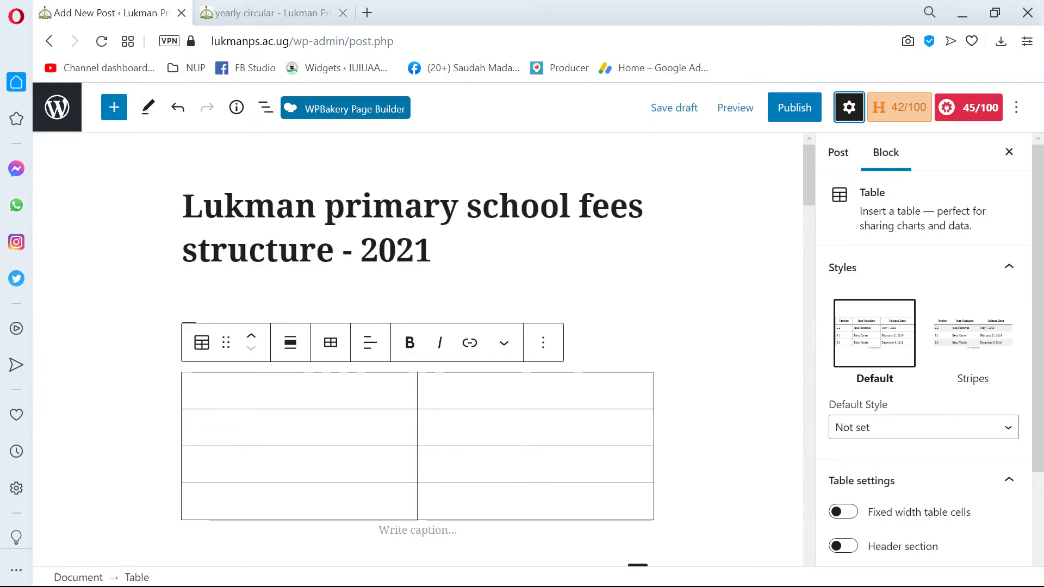
scroll(270, 376, down, 2)
click(320, 329)
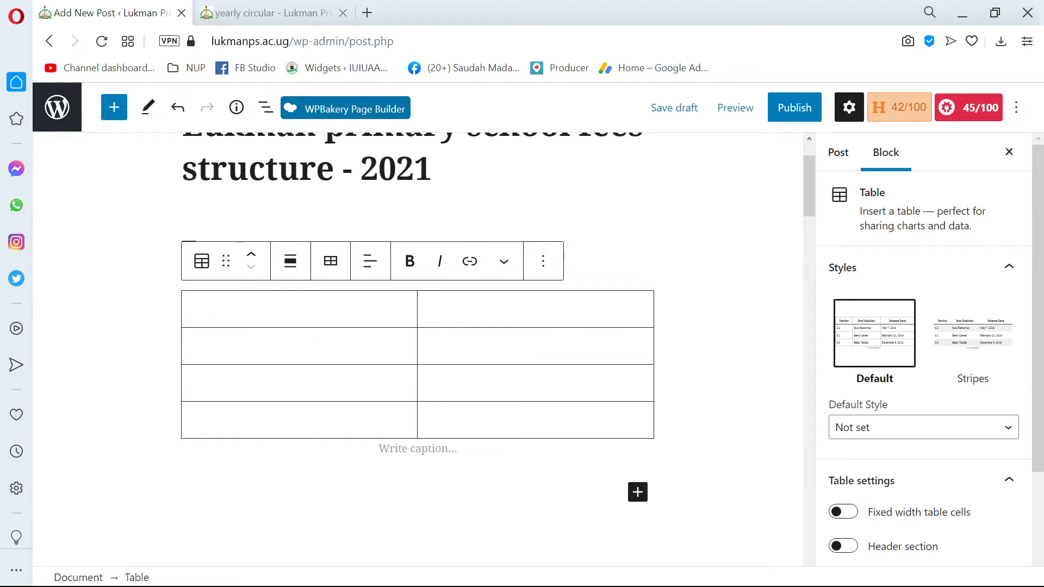
scroll(284, 217, up, 2)
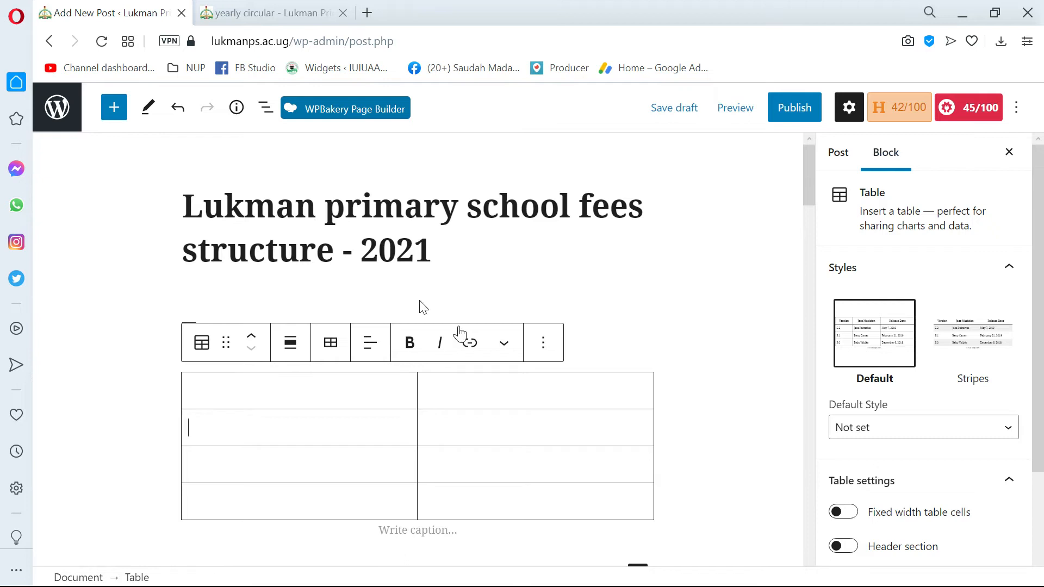
click(838, 153)
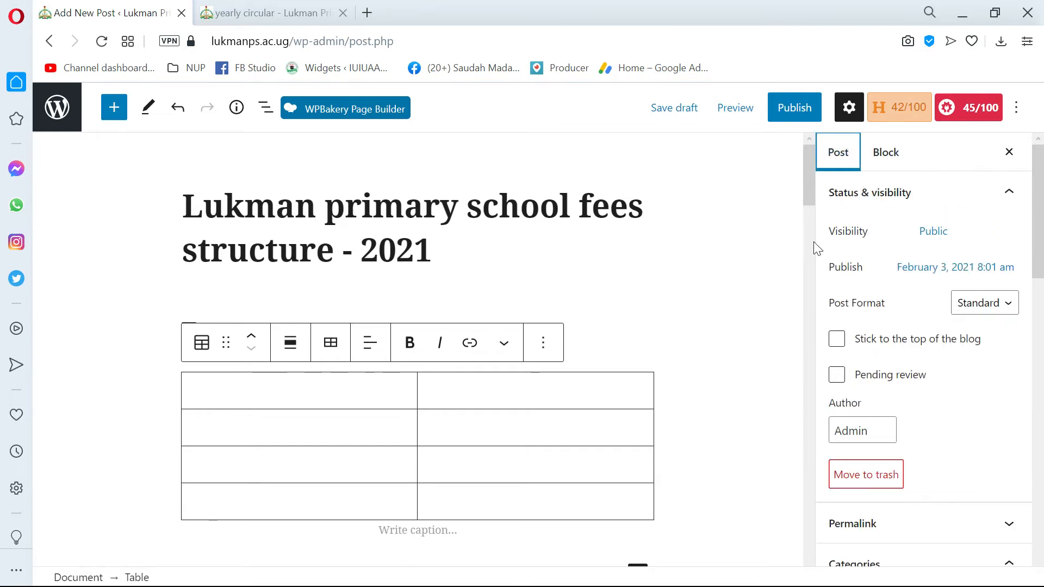
scroll(820, 182, down, 1)
scroll(884, 421, down, 15)
scroll(905, 342, up, 8)
scroll(905, 373, down, 5)
scroll(909, 361, up, 10)
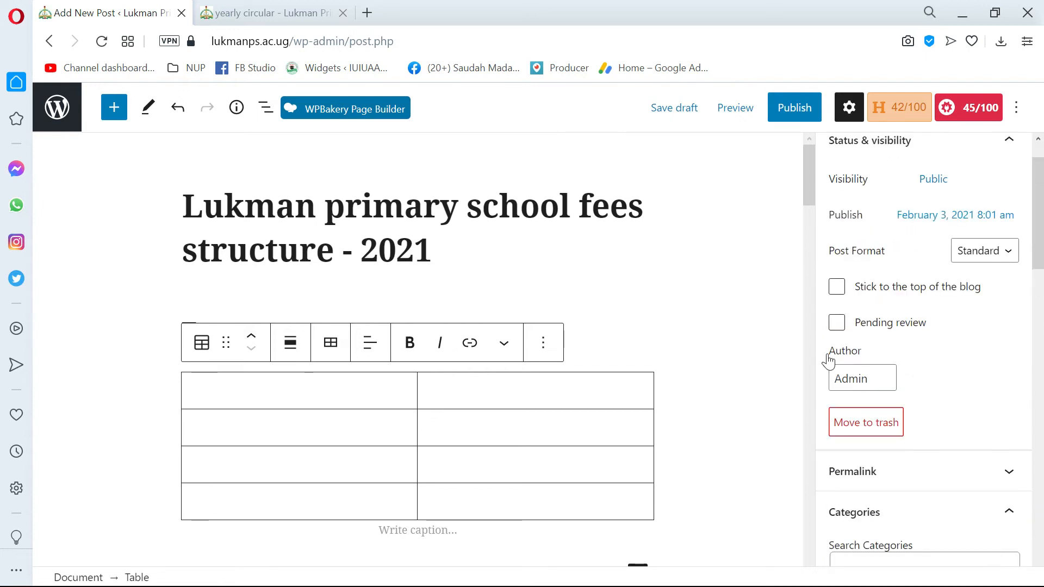
scroll(502, 322, down, 4)
scroll(503, 323, up, 3)
click(311, 320)
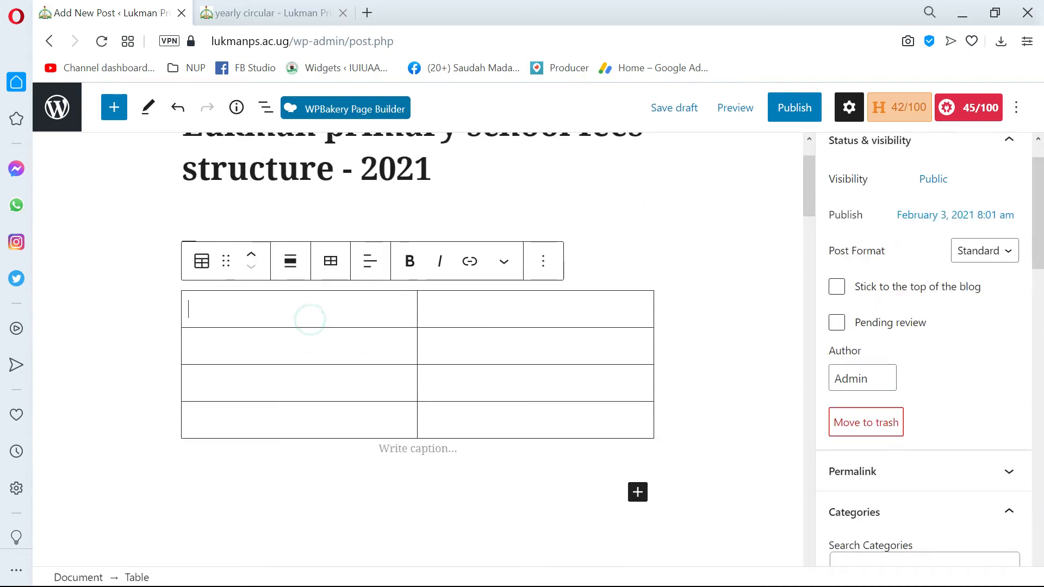
scroll(745, 364, up, 2)
scroll(906, 380, up, 1)
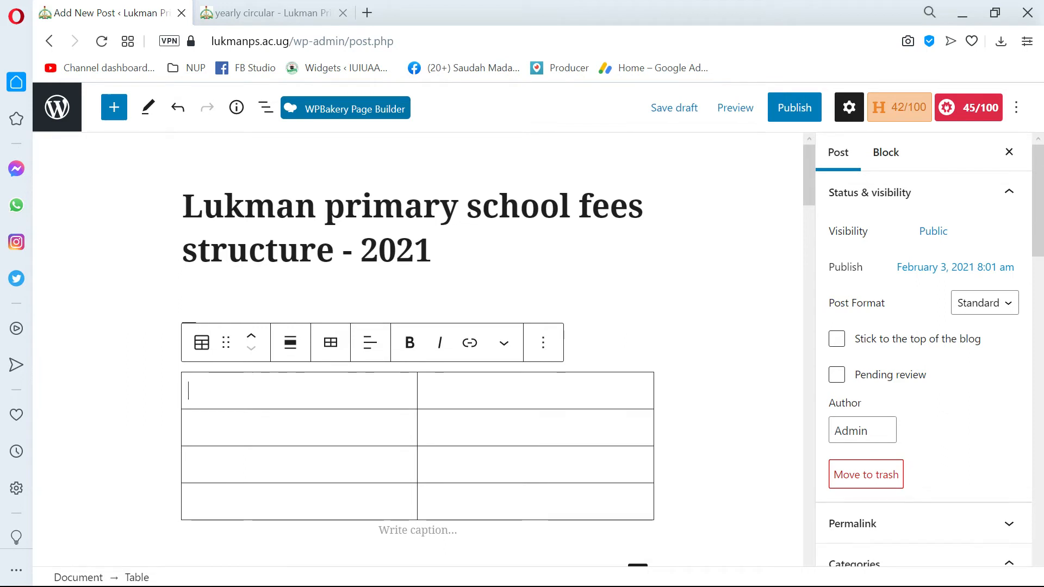
click(892, 155)
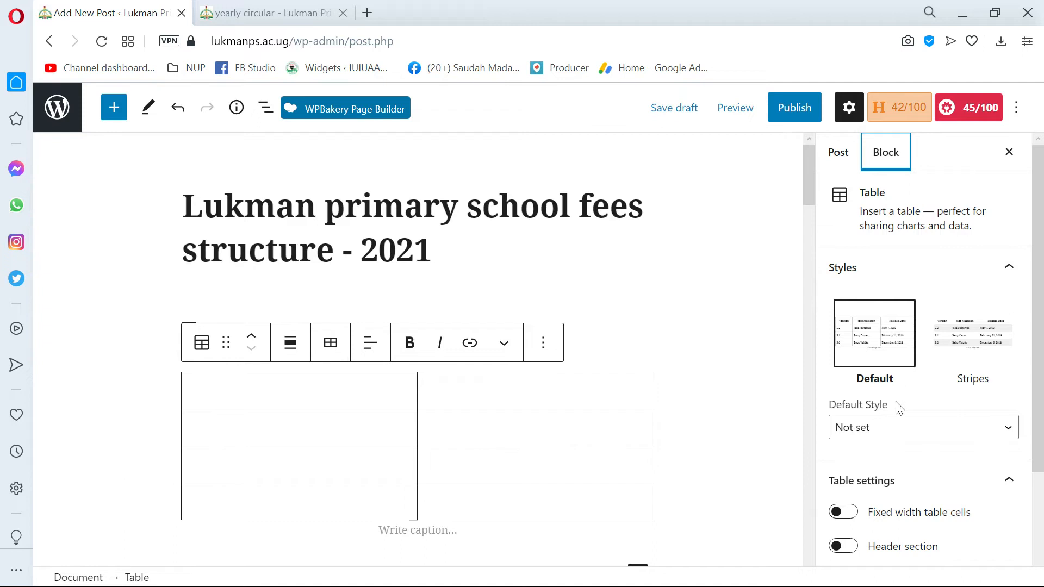
Turn on Fixed width table cells and the Header section for the table
scroll(898, 408, down, 3)
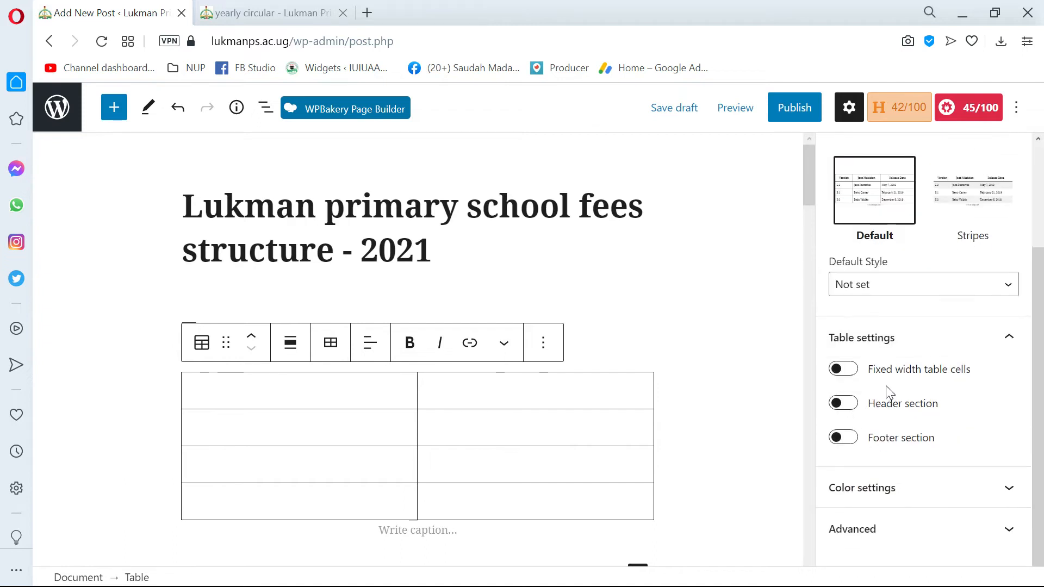
click(847, 371)
click(854, 372)
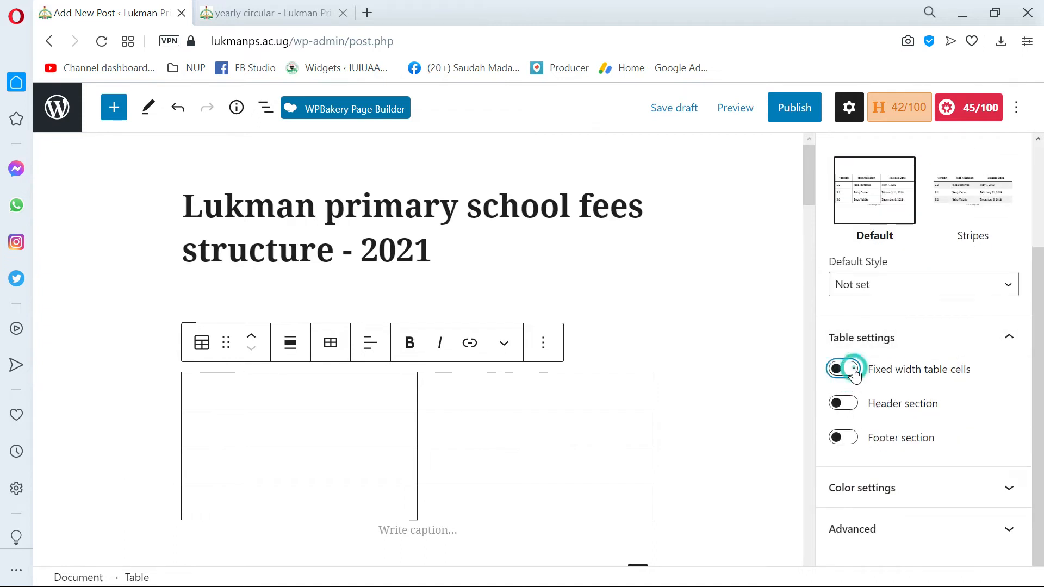
click(844, 405)
click(846, 407)
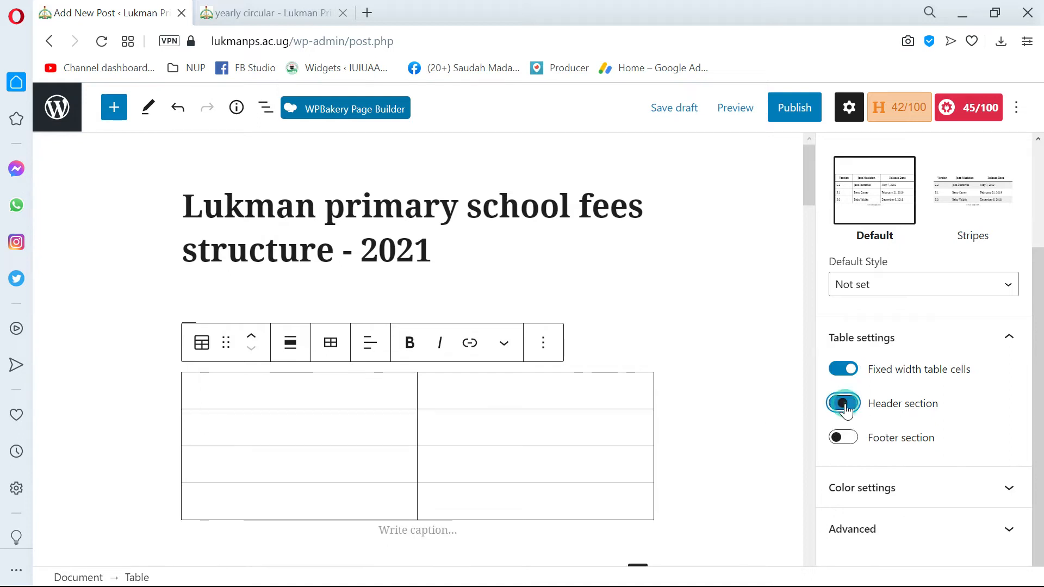
click(844, 405)
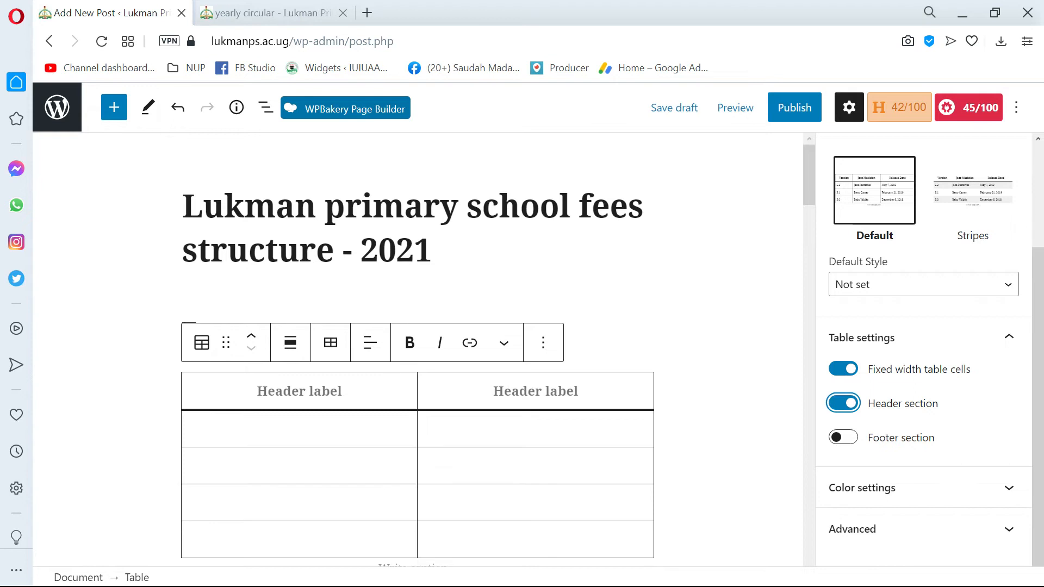
Label the table's header cells 'Item' and 'Fee'
click(294, 393)
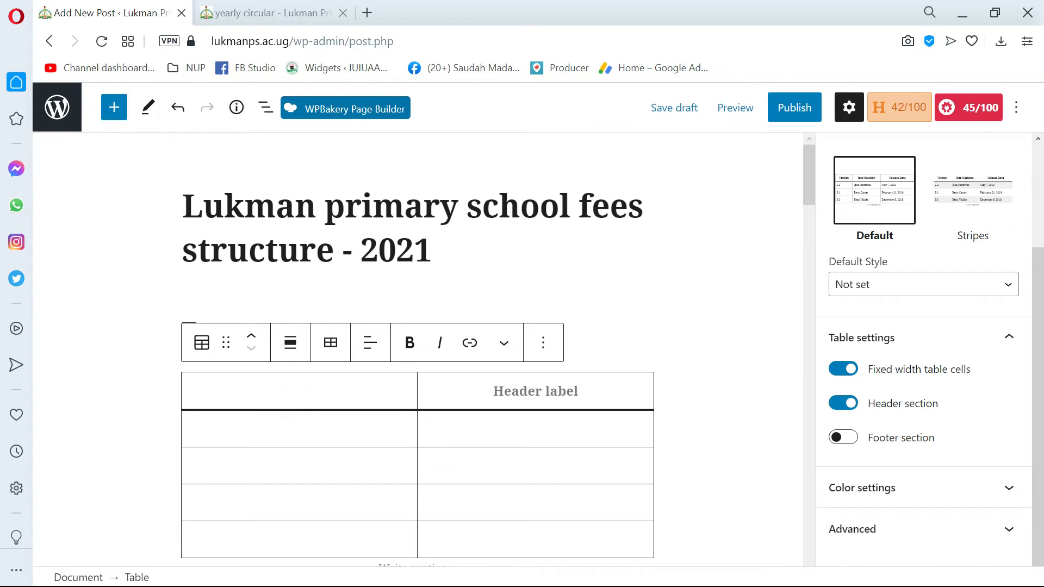
text(Item)
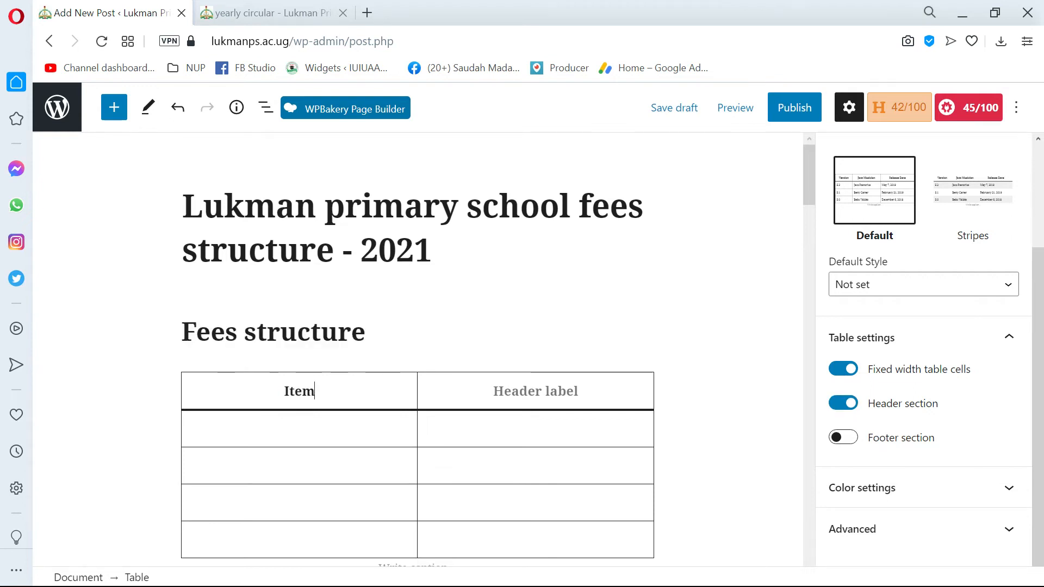
key(Tab)
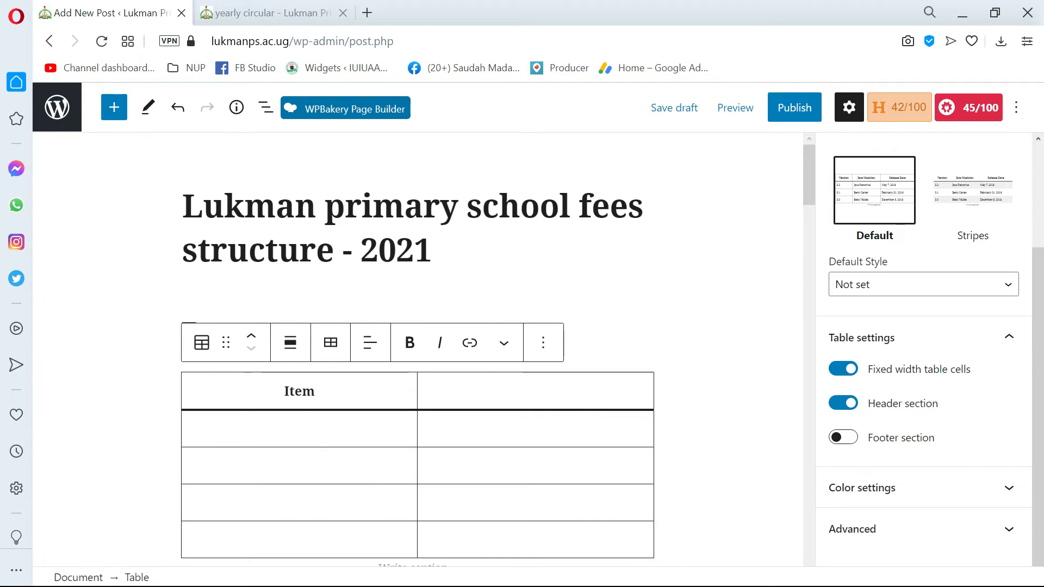
text(Fess)
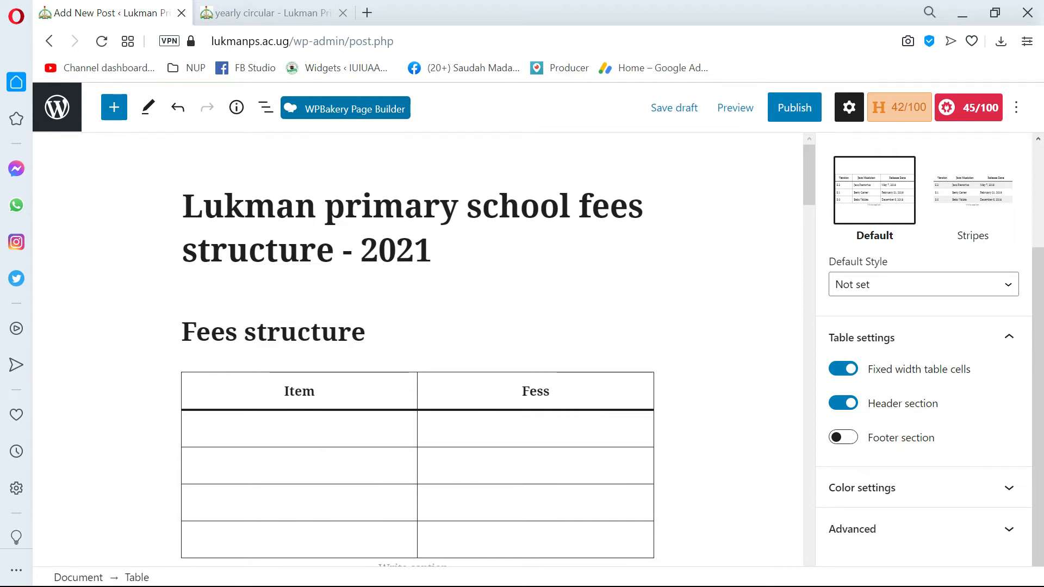
key(BackSpace)
key(BackSpace)
text(e)
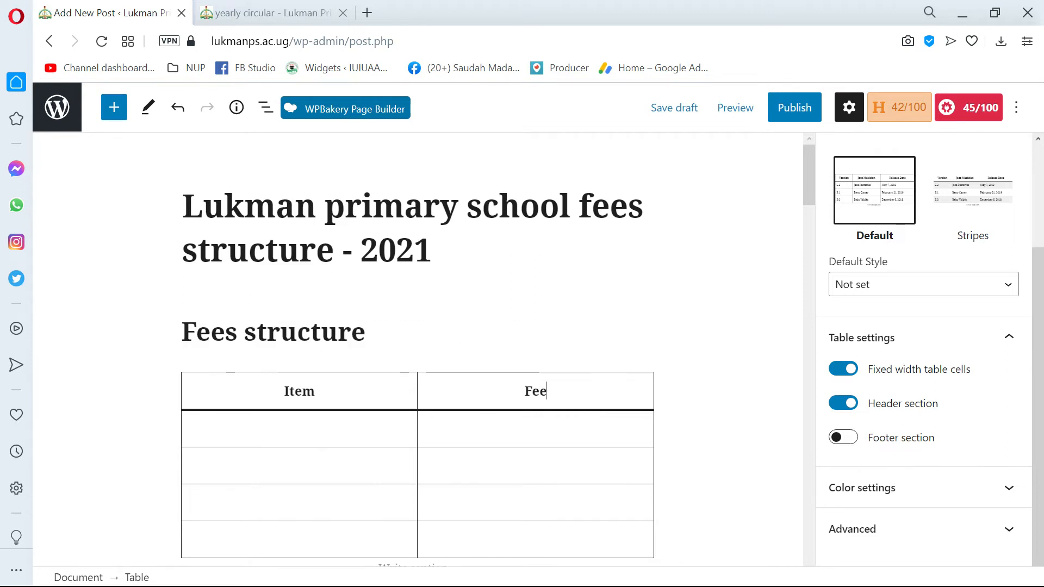
scroll(418, 354, down, 3)
click(365, 271)
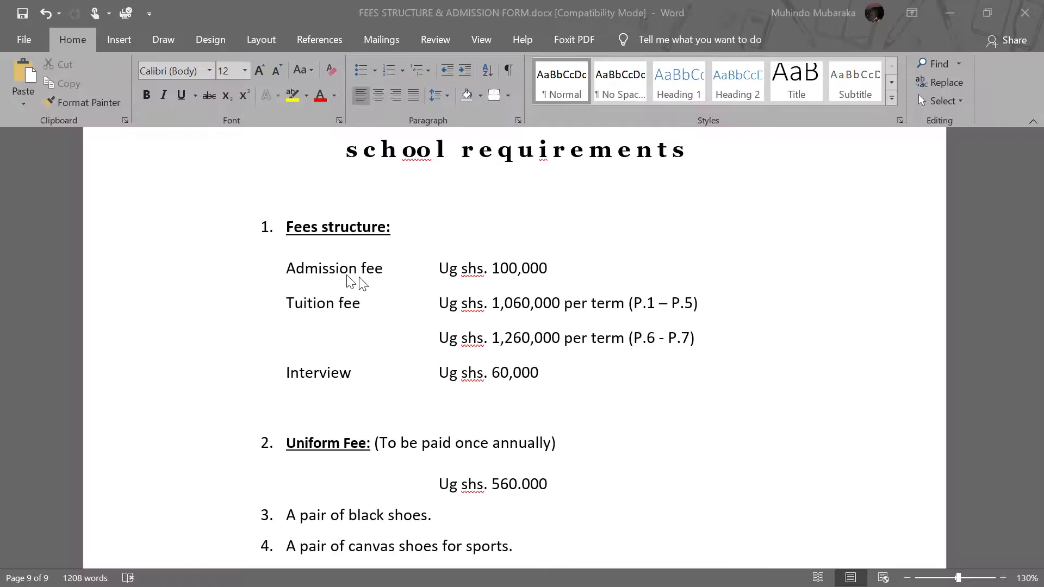
Try pasting Admission fee from Word into the first body cell, undoing the styled pastes
click(387, 266)
drag(387, 267, 279, 267)
key(alt+Tab)
key(ctrl+v)
key(alt+Tab)
key(alt+Tab)
key(ctrl+z)
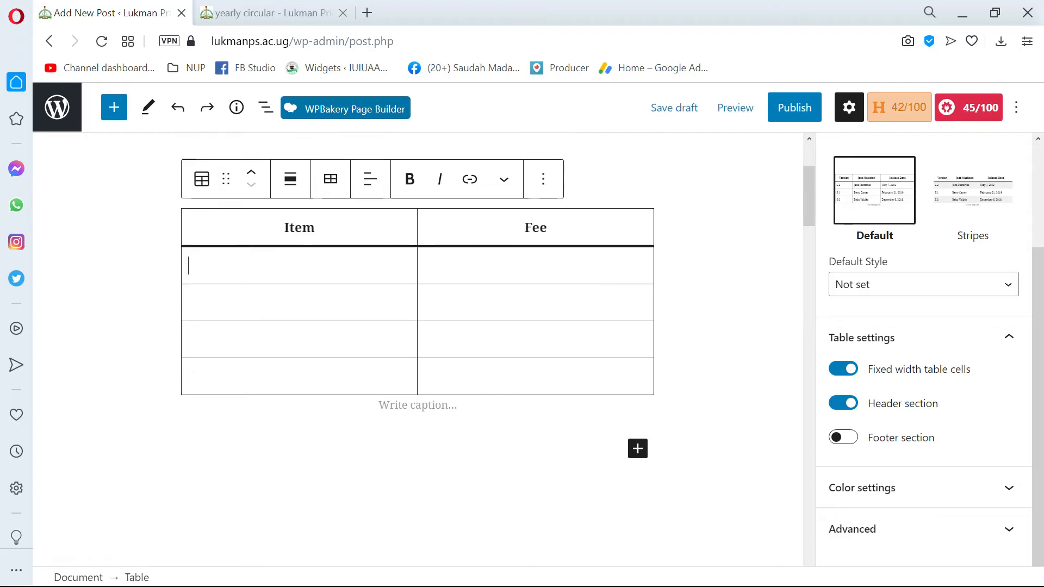
key(alt+Tab)
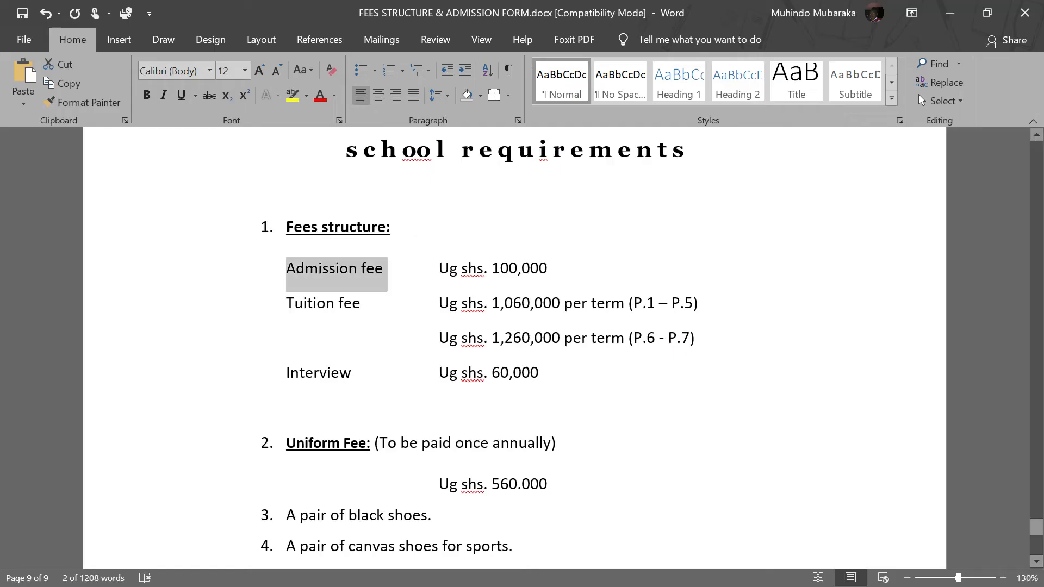
triple_click(328, 274)
key(alt+Tab)
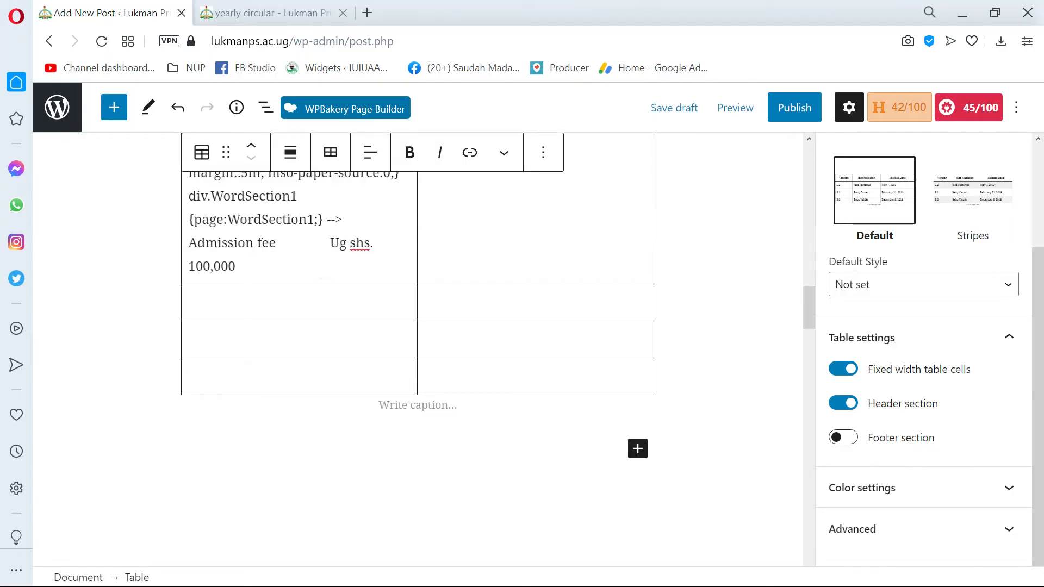
scroll(418, 349, up, 5)
scroll(299, 348, up, 5)
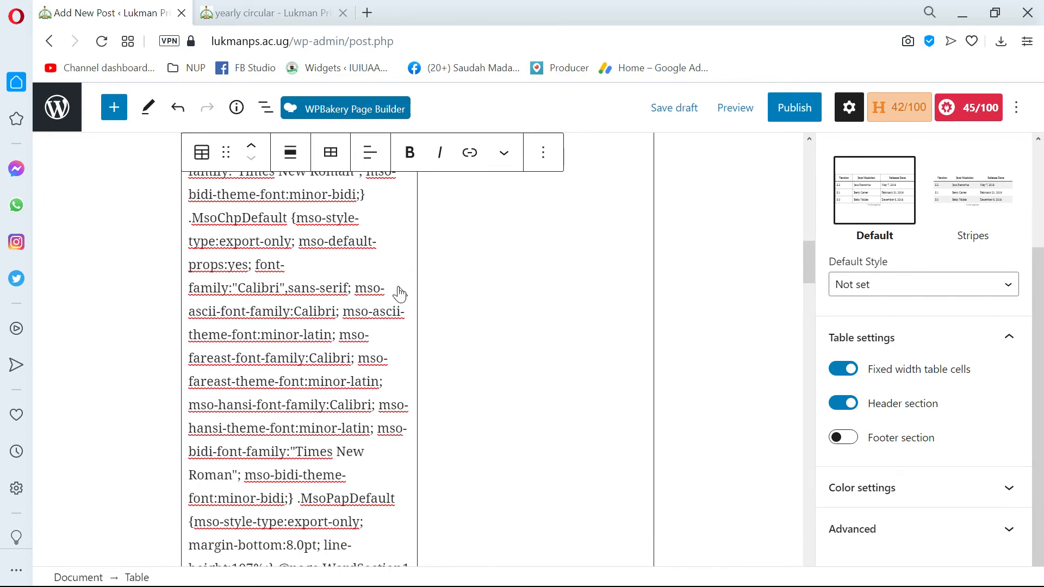
key(ctrl+z)
key(alt+Tab)
Copy just 'Admission fee' in Word and paste it, undoing the Word styling code
click(430, 283)
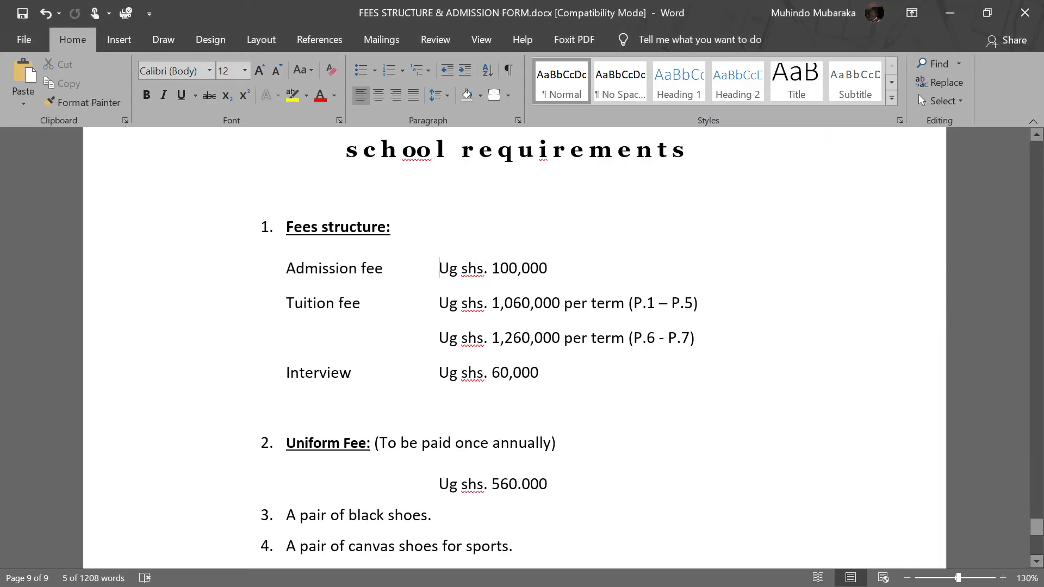
drag(384, 271, 288, 270)
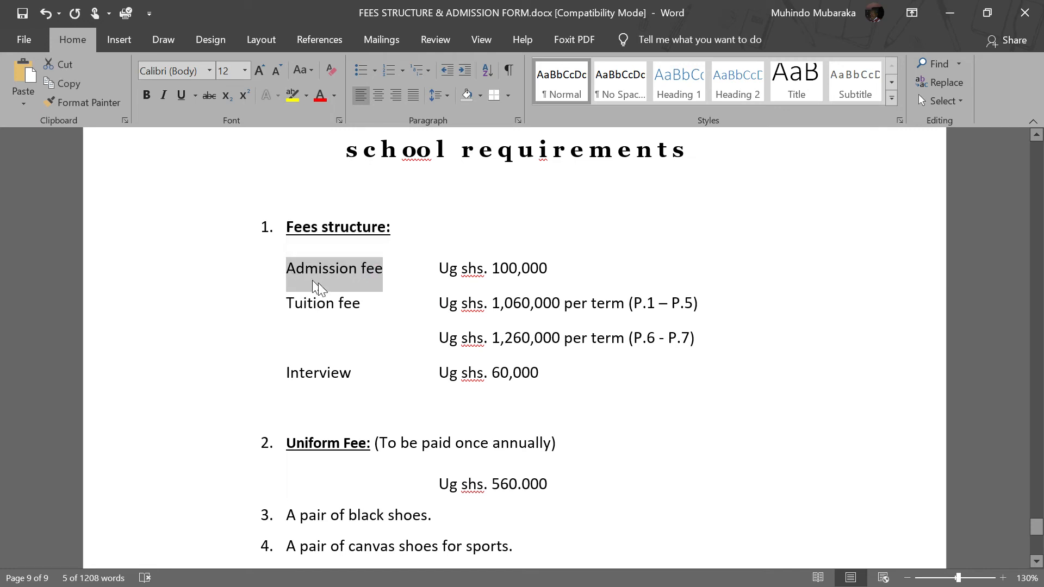
right_click(294, 278)
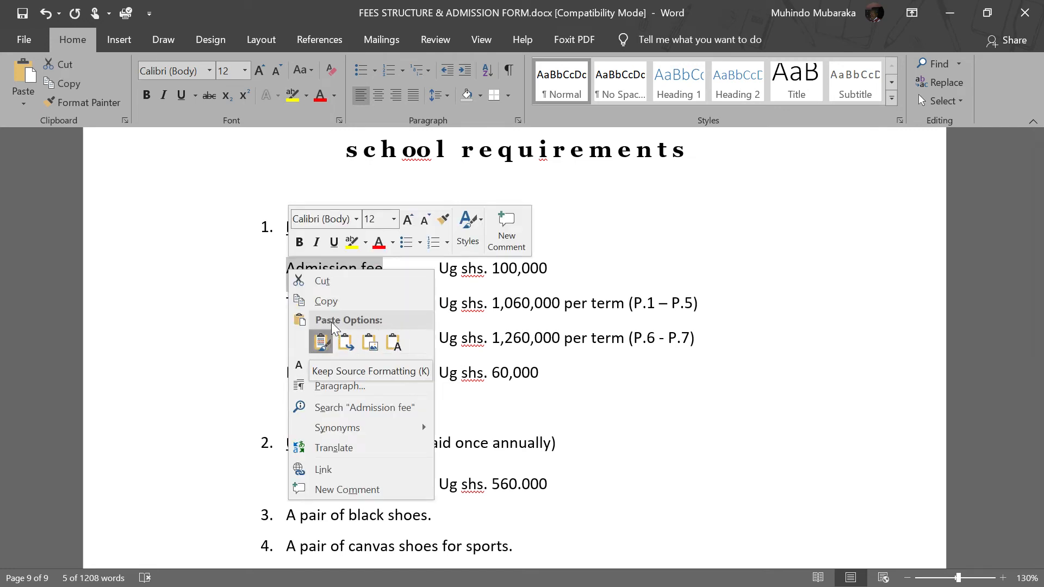
click(330, 302)
key(alt+Tab)
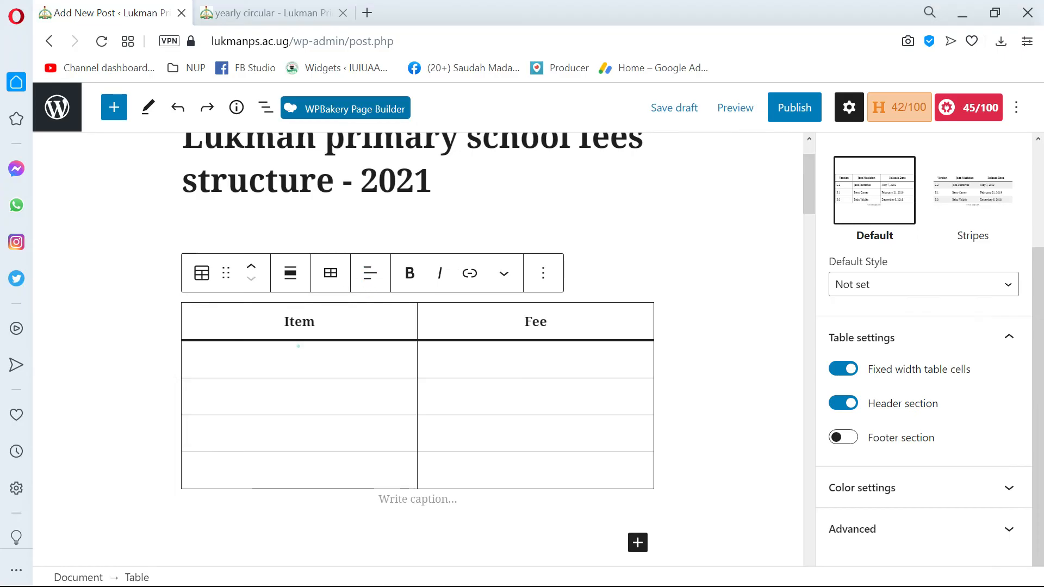
key(ctrl+v)
scroll(417, 348, up, 3)
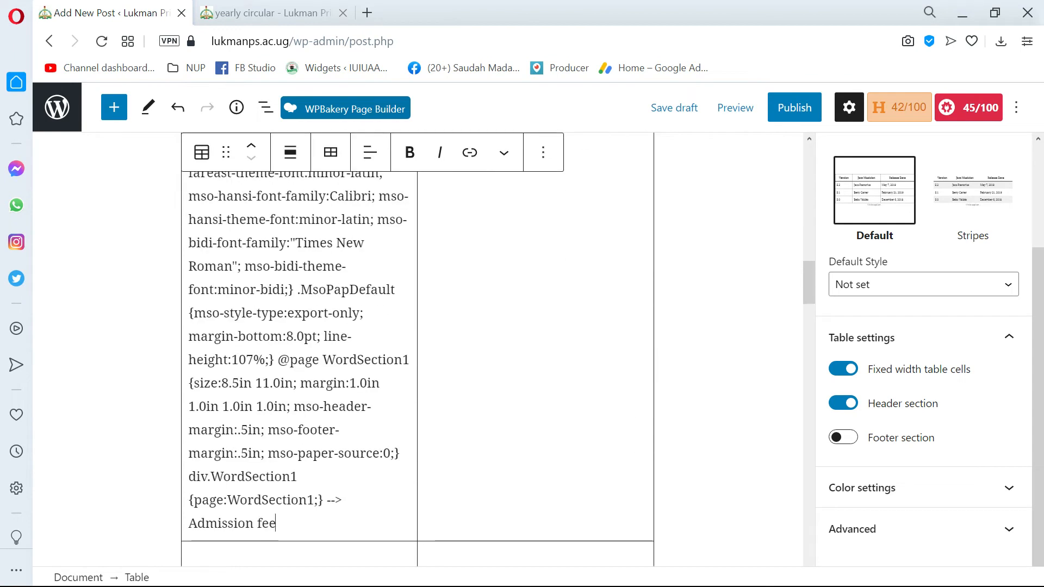
scroll(418, 349, up, 10)
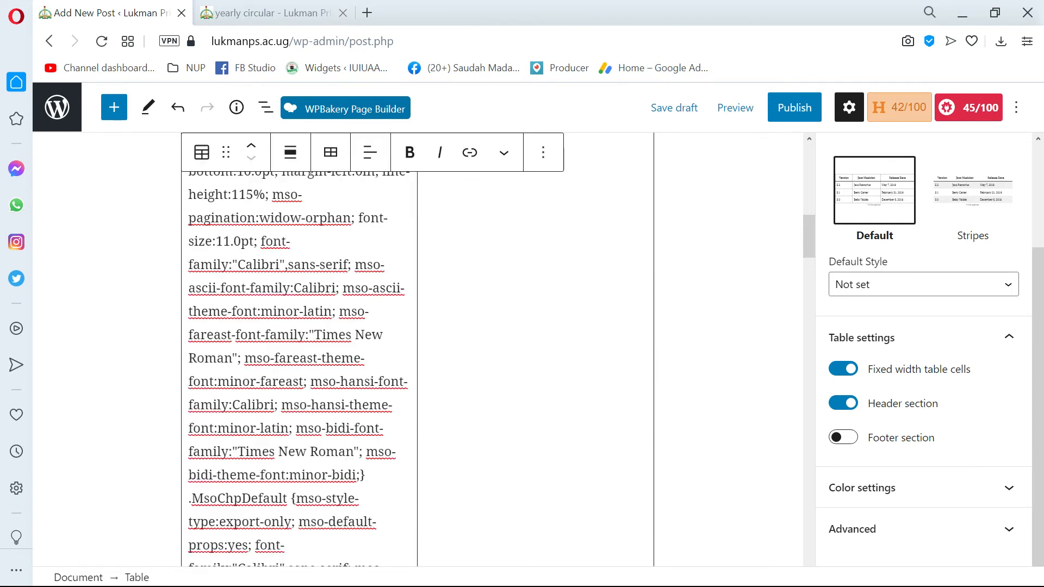
scroll(417, 348, up, 8)
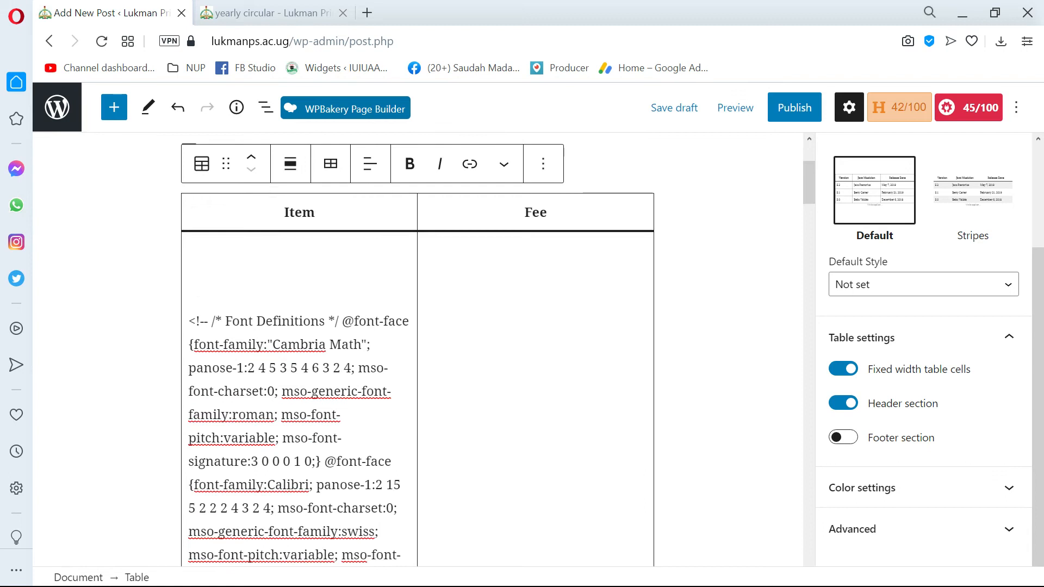
key(ctrl+z)
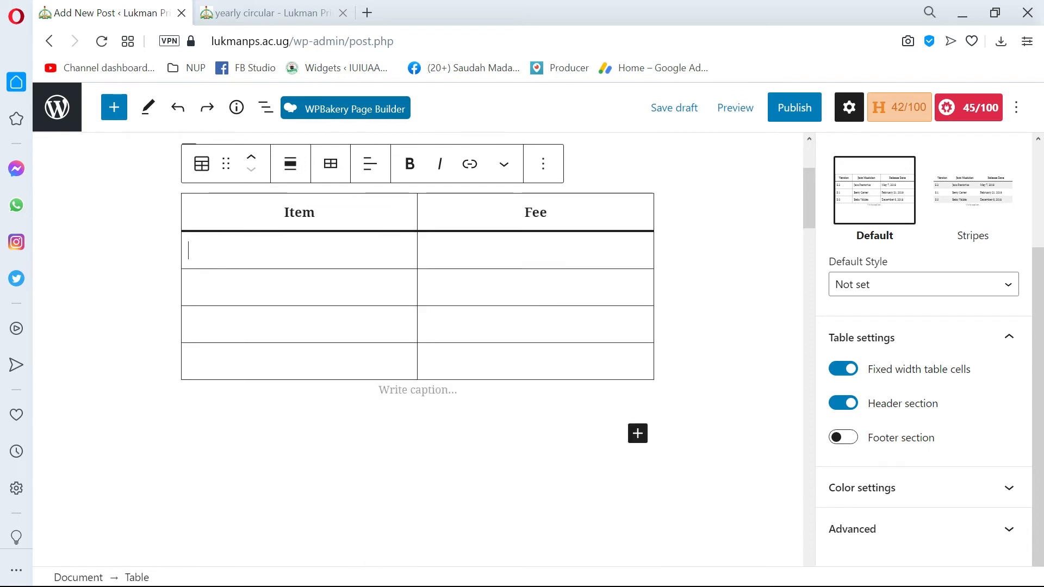
Paste Admission fee as plain text, then select the 100,000 amount in Word
right_click(295, 250)
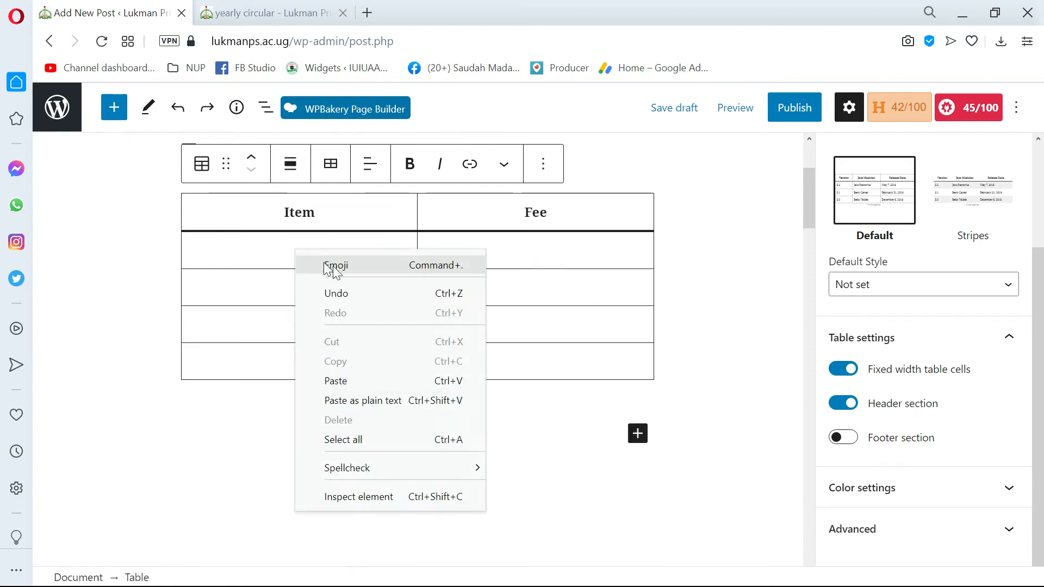
click(399, 403)
key(alt+Tab)
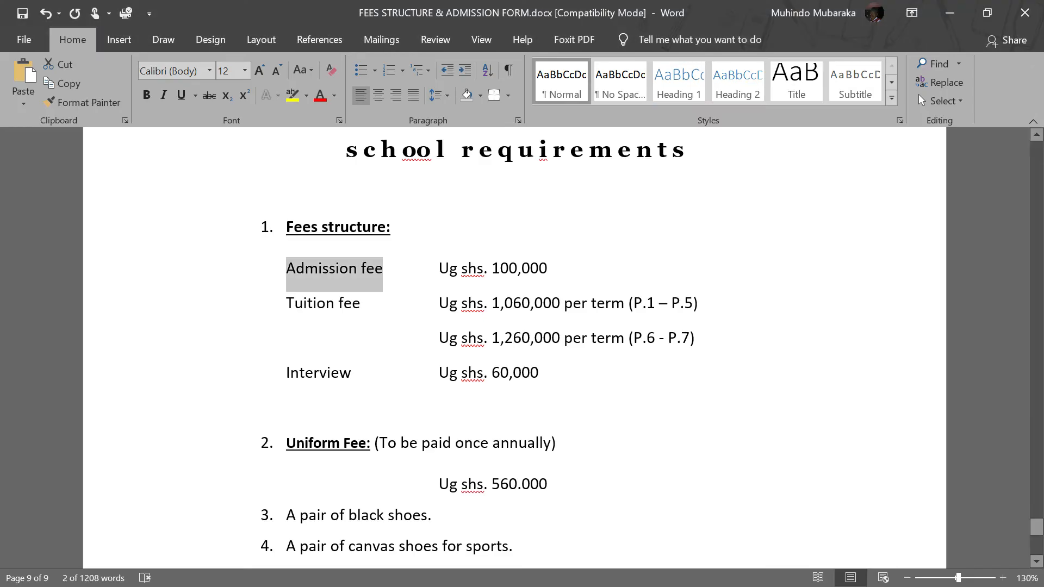
drag(552, 269, 491, 269)
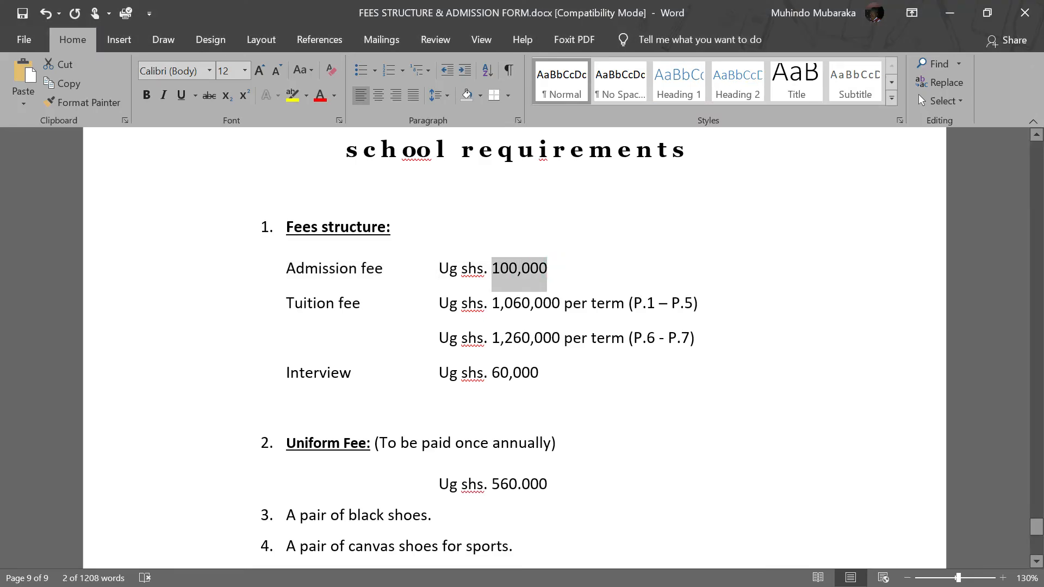
key(alt+Tab)
Paste 100,000 as plain text into the Admission fee cell and relabel the header 'Fee (Shs)'
click(491, 251)
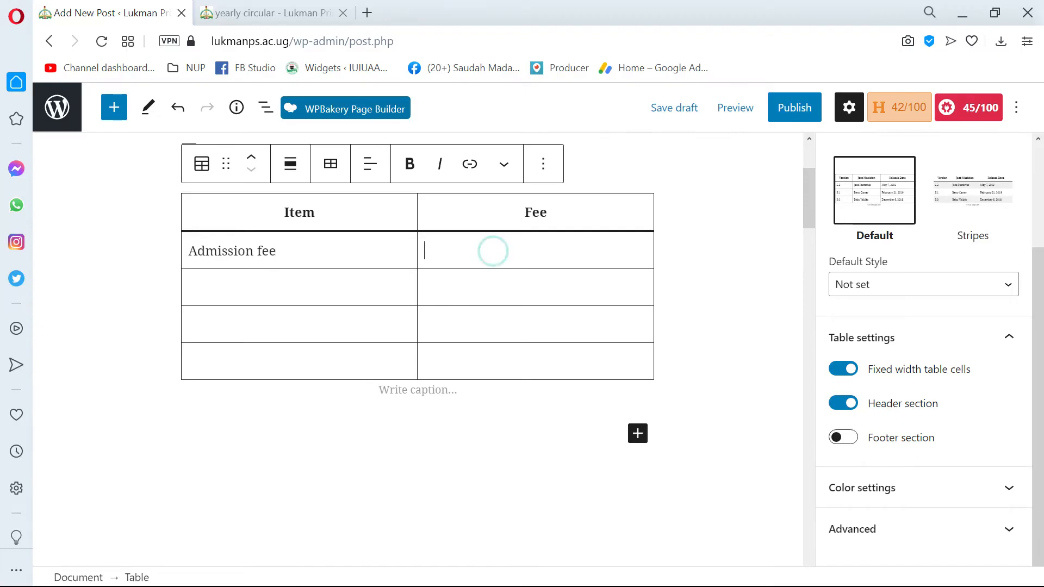
right_click(493, 251)
click(563, 403)
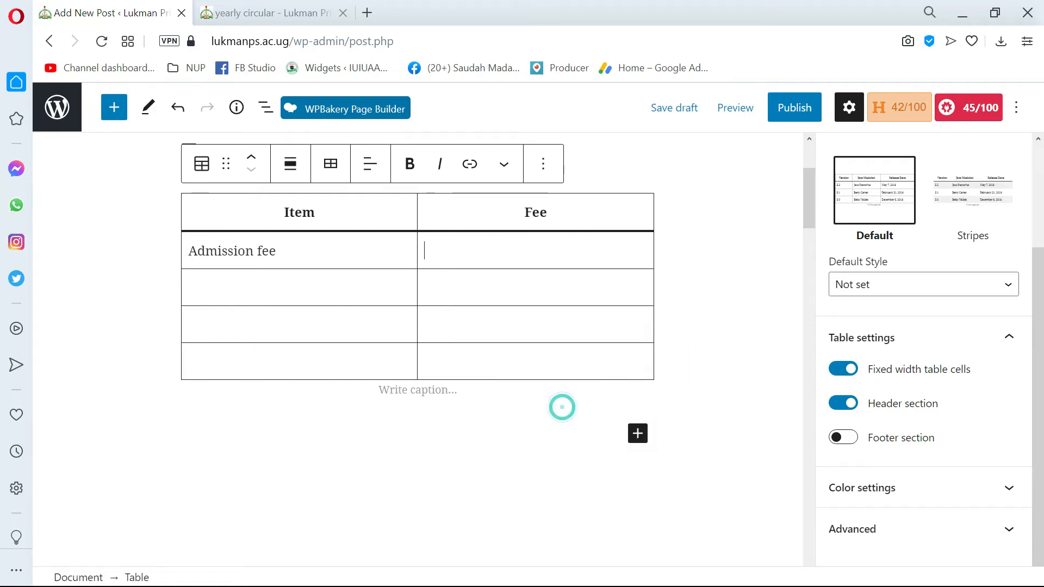
click(562, 223)
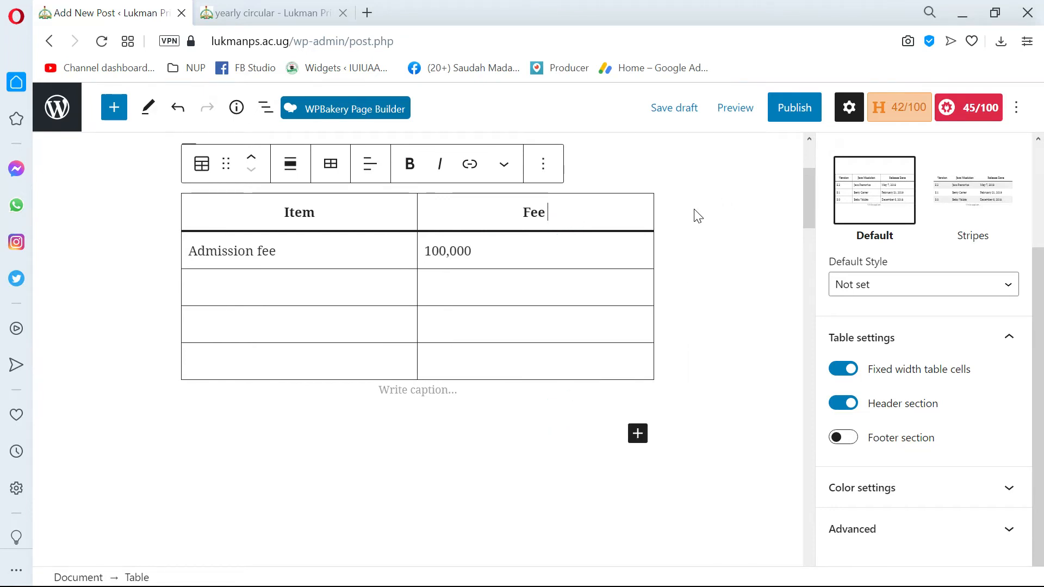
text((Sh)
key(BackSpace)
text(hs))
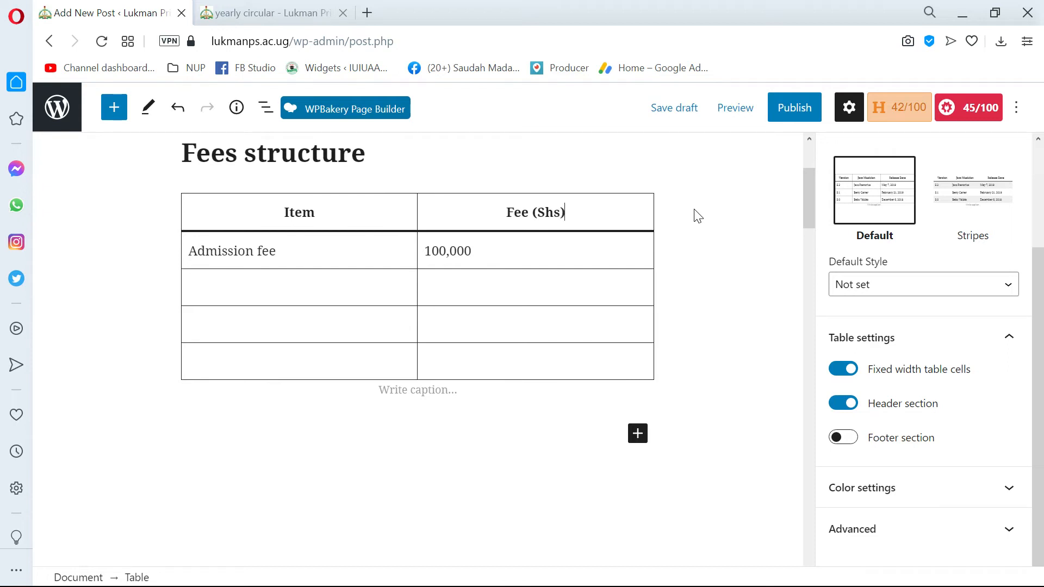
Copy 'Tuition fee' from Word into the second row's item cell as plain text
key(alt+Tab)
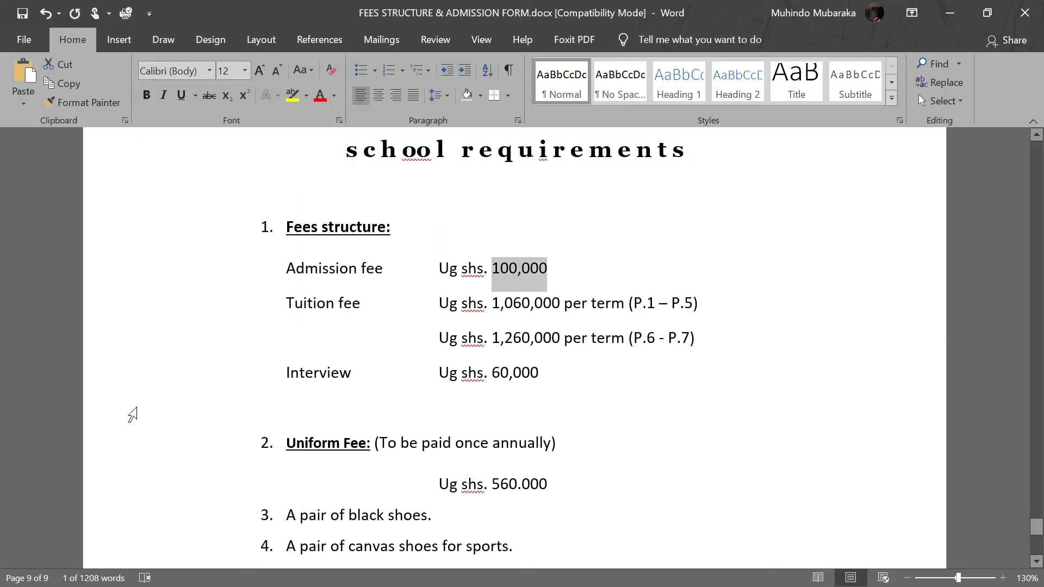
drag(383, 307, 287, 308)
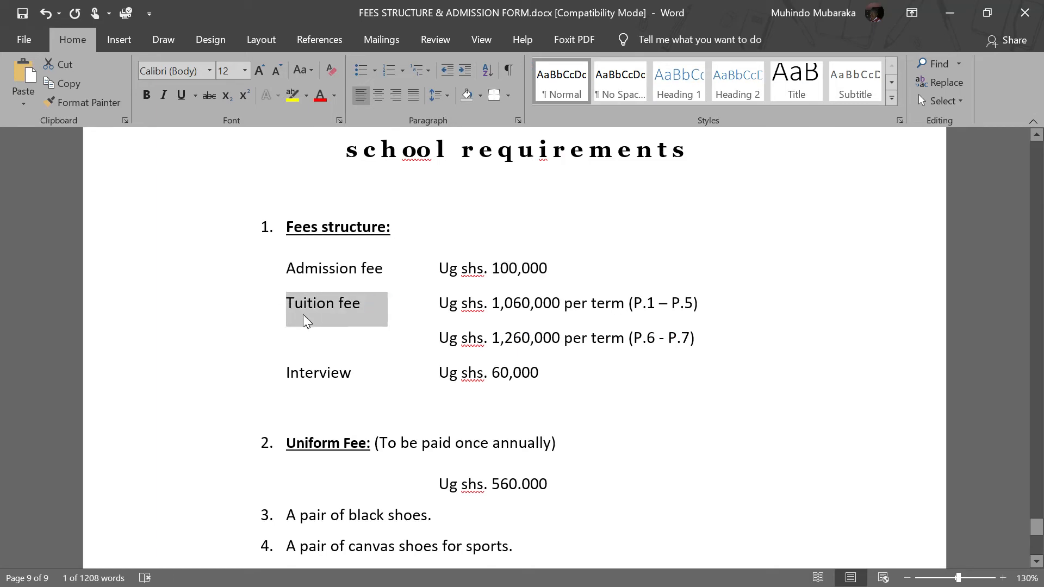
key(alt+Tab)
click(240, 282)
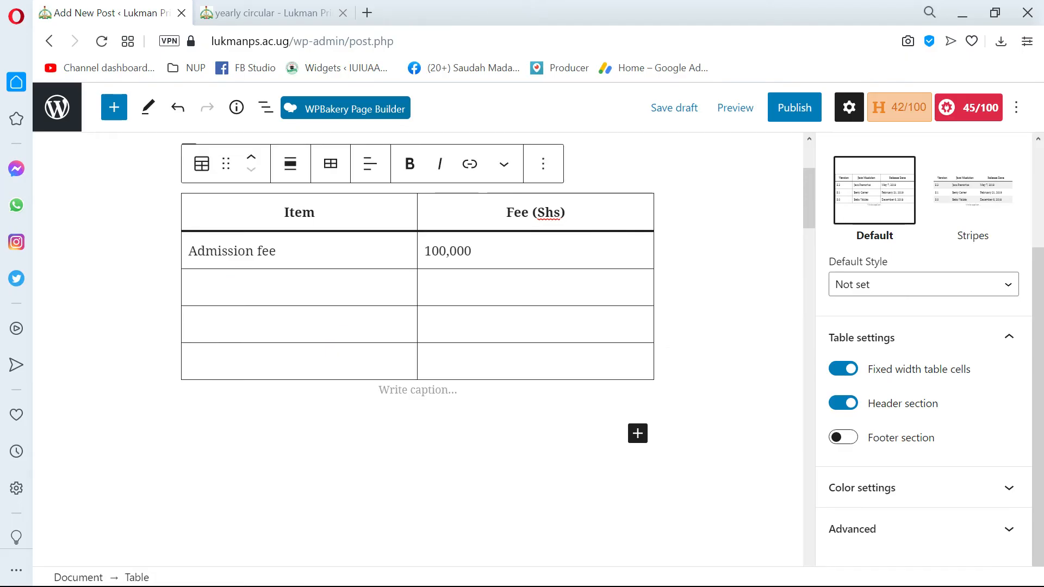
right_click(240, 283)
click(380, 433)
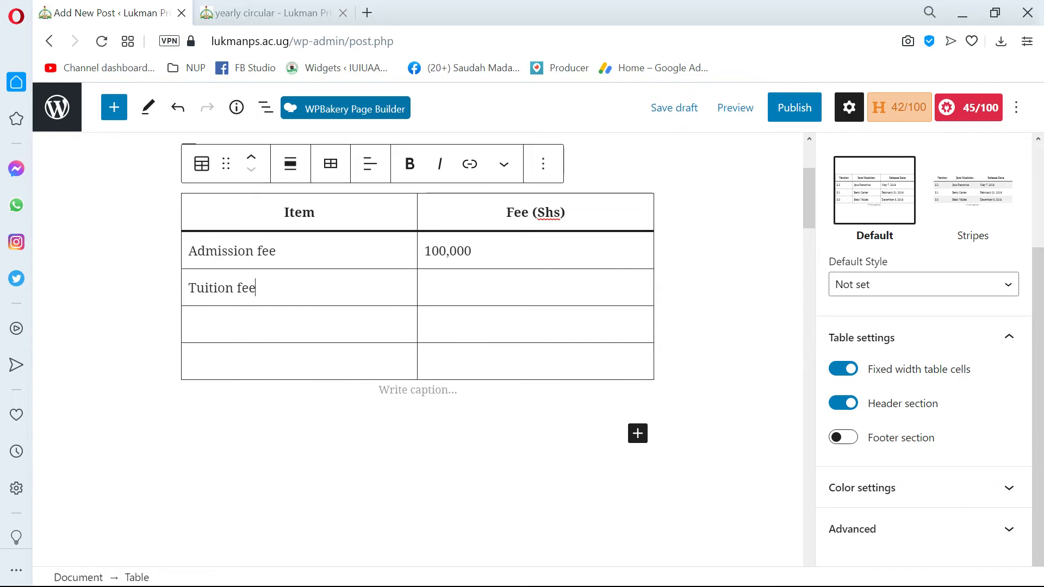
Paste the P.1 – P.5 and P.6 - P.7 tuition rates from Word into the Fee cells
key(alt+Tab)
drag(707, 305, 441, 315)
key(alt+Tab)
right_click(439, 288)
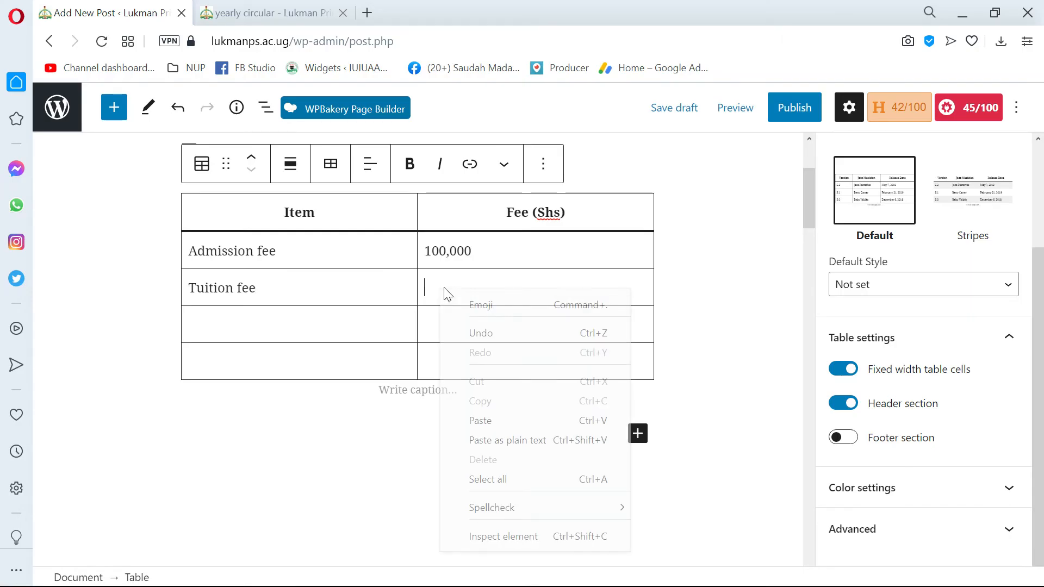
click(503, 441)
key(alt+Tab)
drag(709, 336, 439, 338)
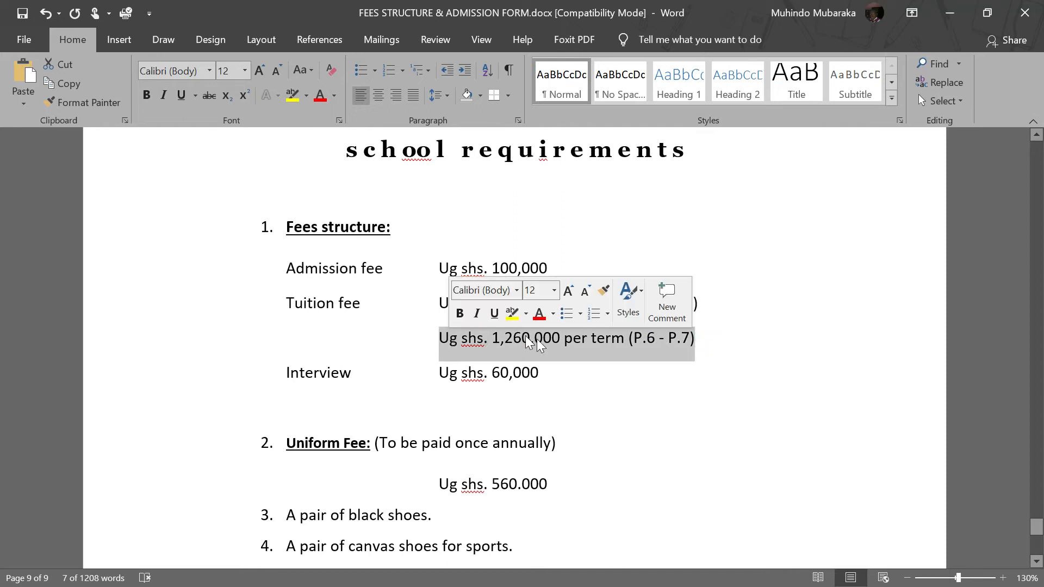
key(alt+Tab)
right_click(455, 318)
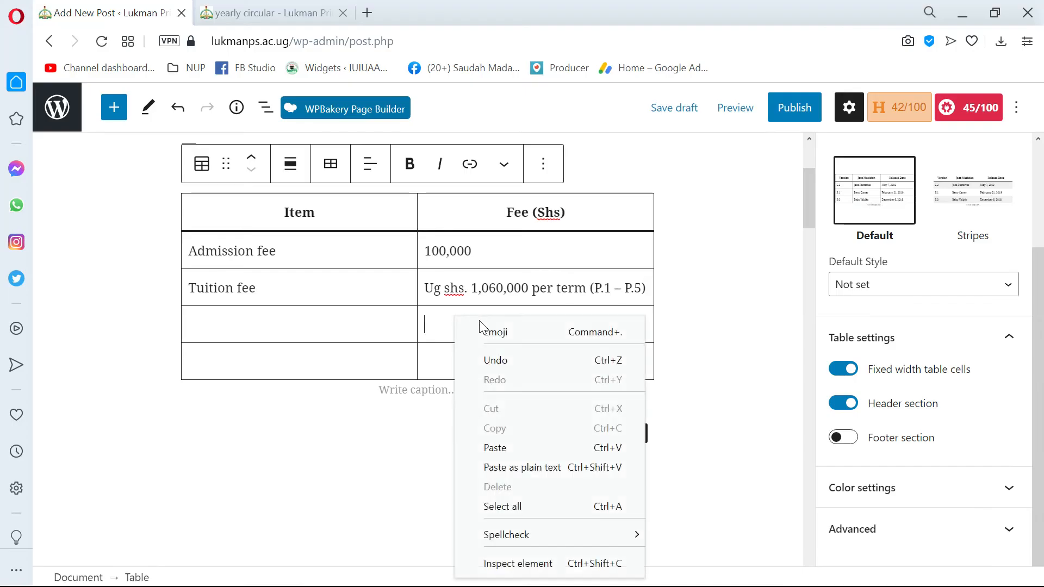
click(542, 465)
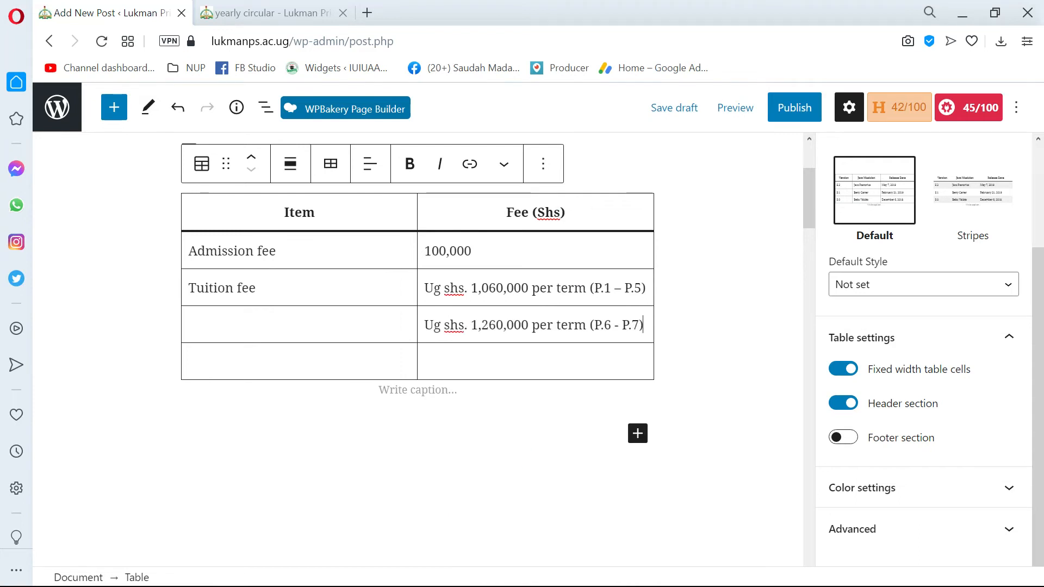
Delete the 'Ug shs.' prefix from the row 3 tuition rate
click(466, 325)
drag(472, 325, 425, 325)
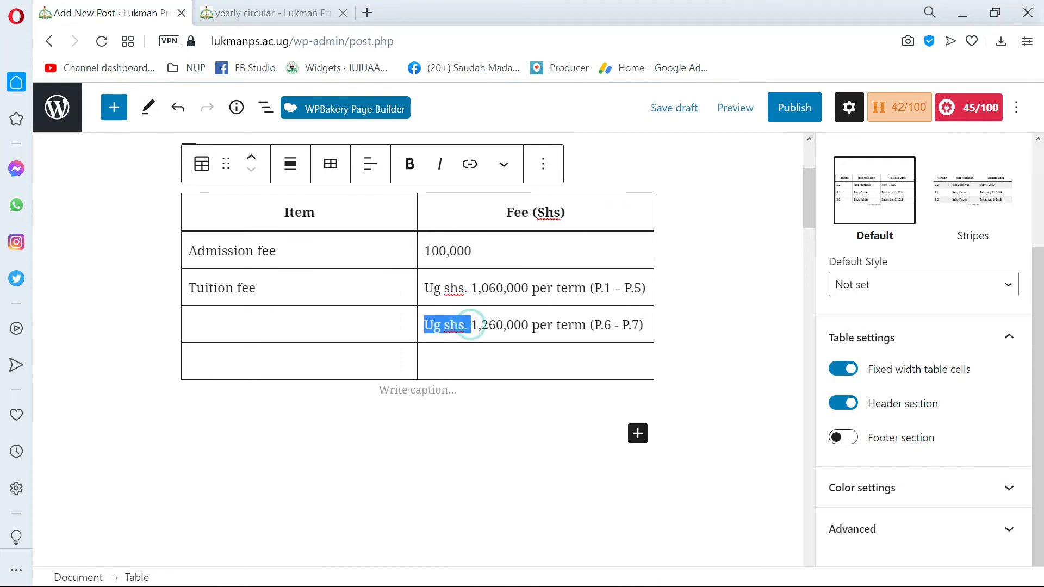
key(BackSpace)
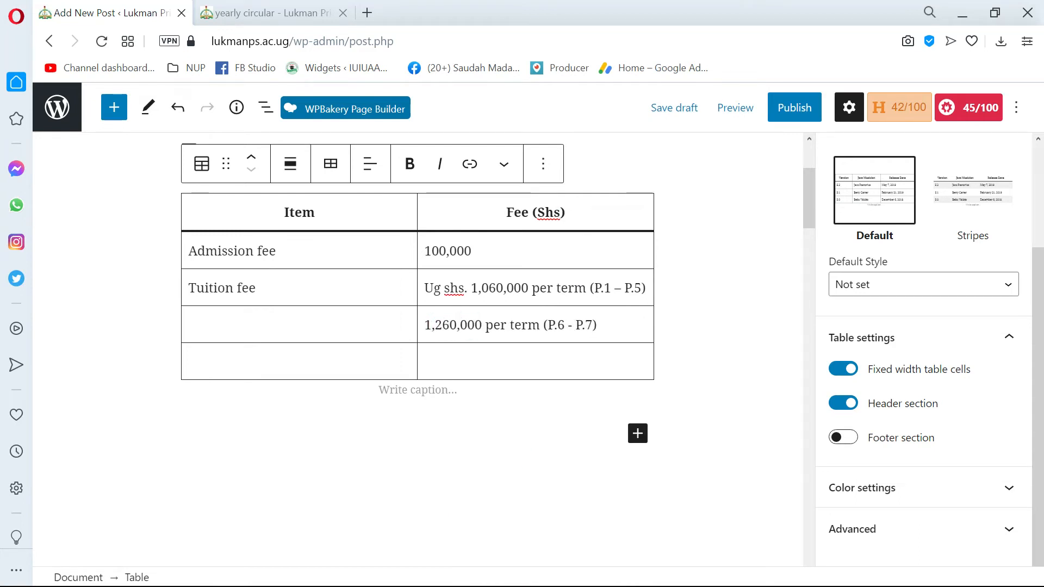
drag(472, 288, 8, 297)
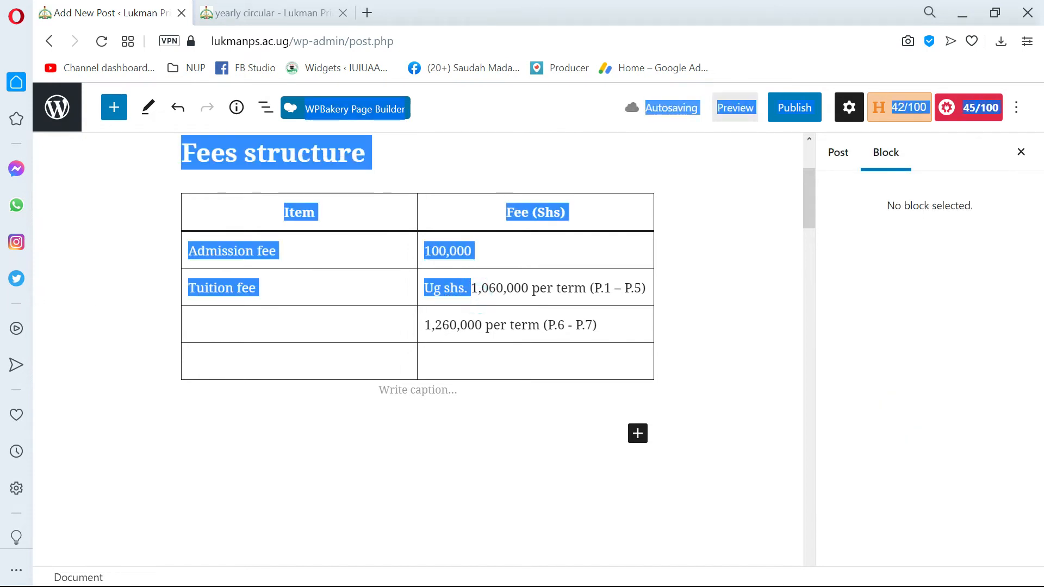
Remove the 'Ug shs.' prefix so the row 2 rate reads 1,060,000 per term
click(459, 288)
click(477, 288)
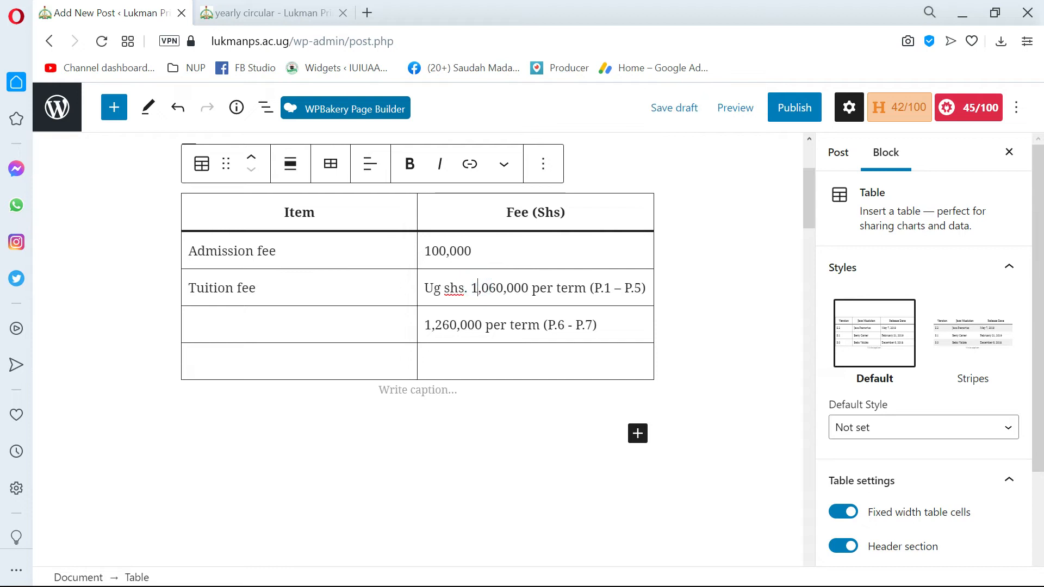
drag(479, 287, 424, 288)
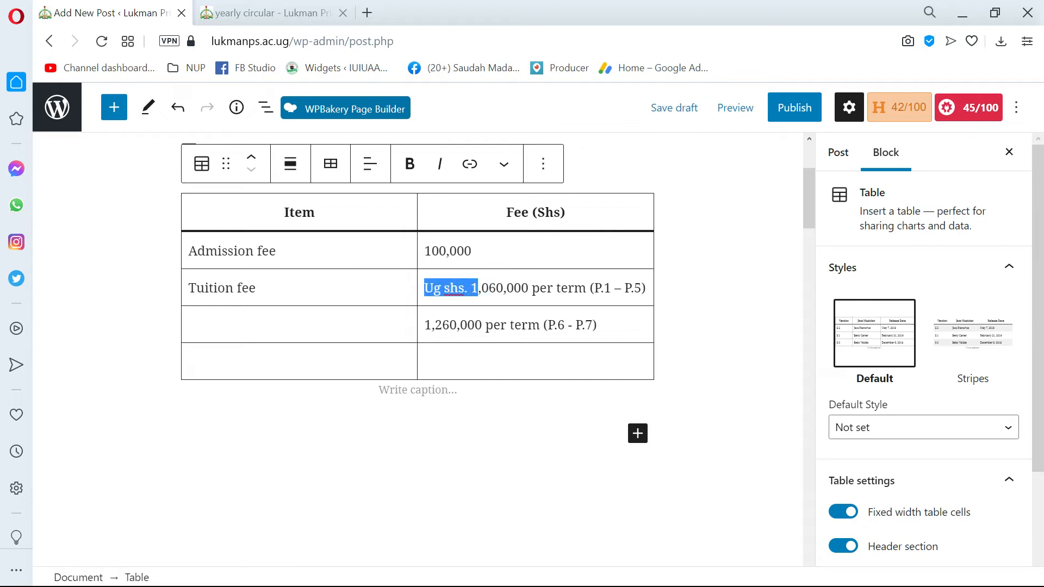
key(BackSpace)
text(1)
Select the word 'Interview' in the Word document for the empty last table row
click(543, 214)
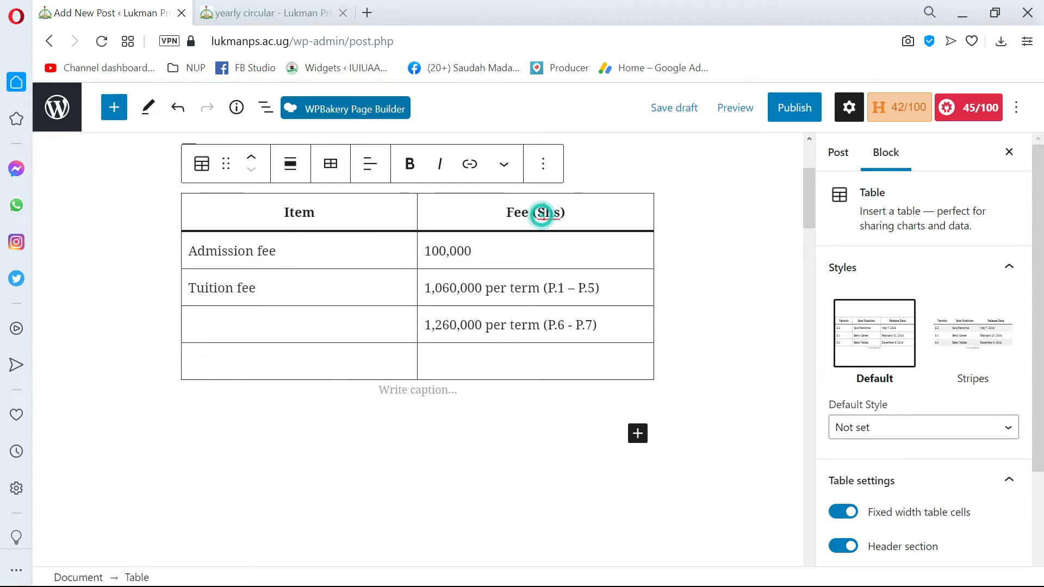
key(Down)
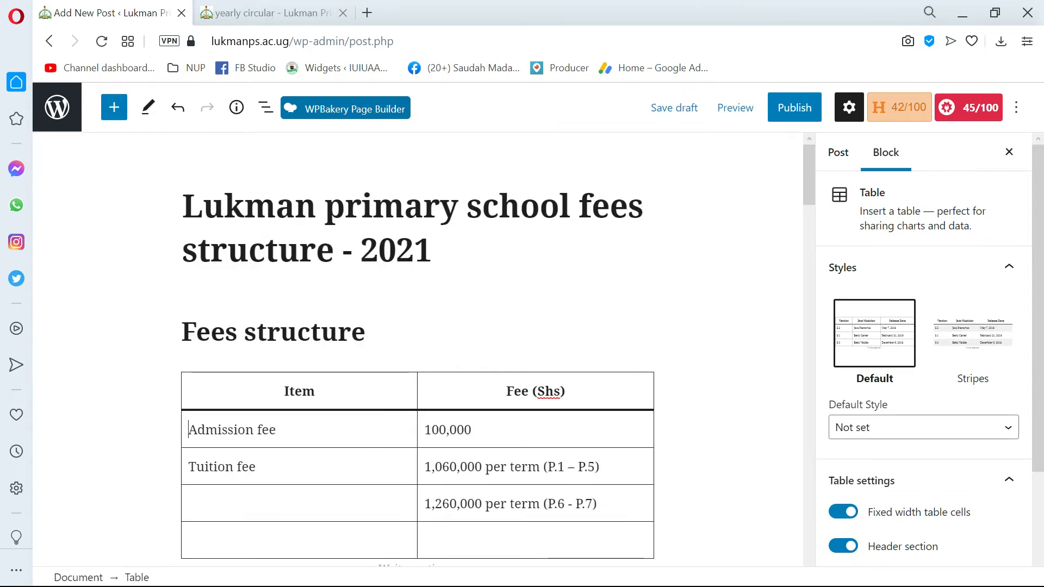
scroll(417, 350, down, 3)
scroll(418, 349, up, 1)
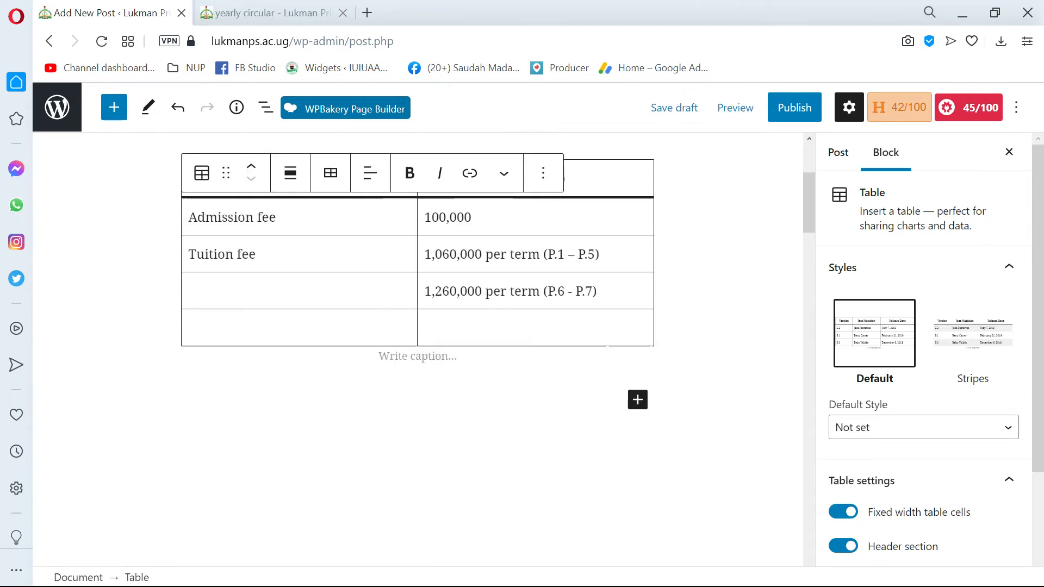
click(274, 390)
key(alt+Tab)
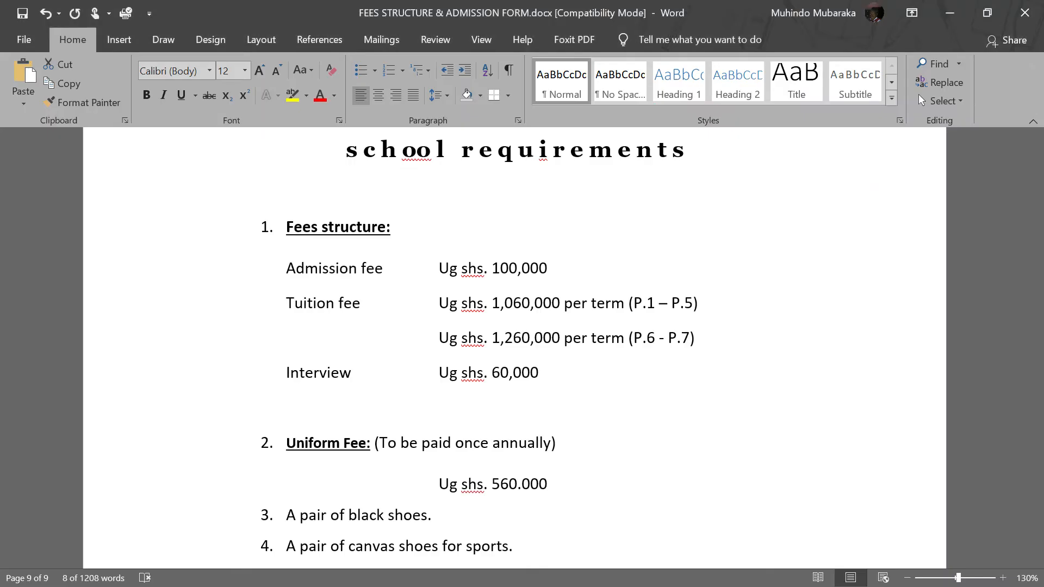
scroll(274, 390, down, 1)
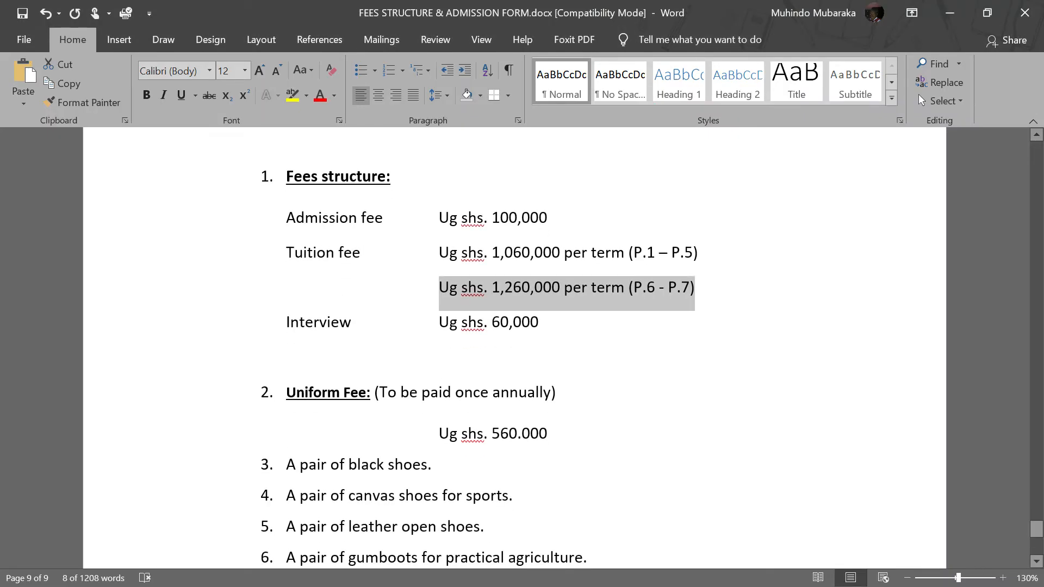
double_click(337, 322)
key(super+c)
key(alt+Tab)
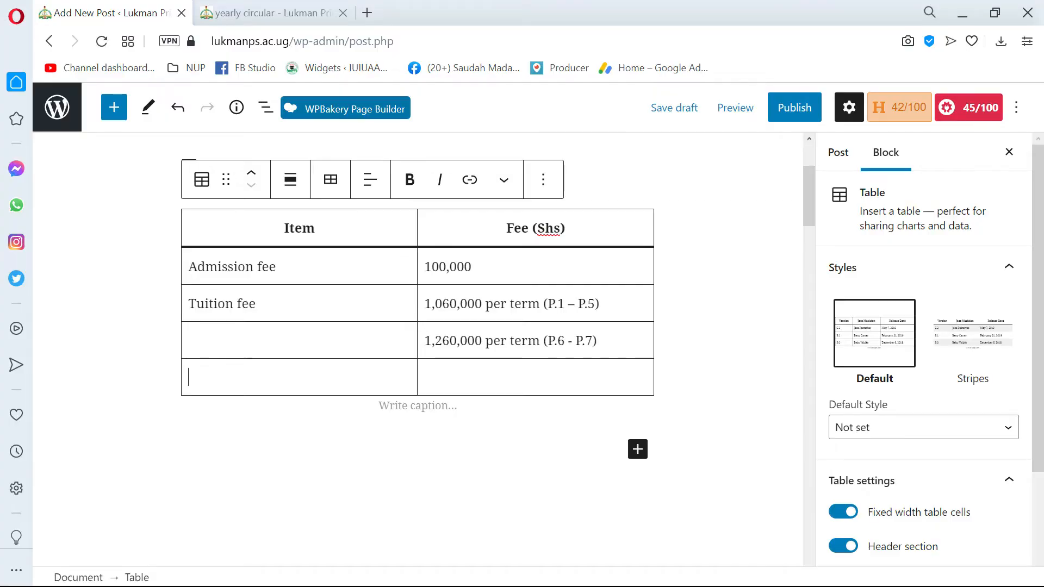
Paste 'Interview' as plain text into the last row's item cell
right_click(287, 374)
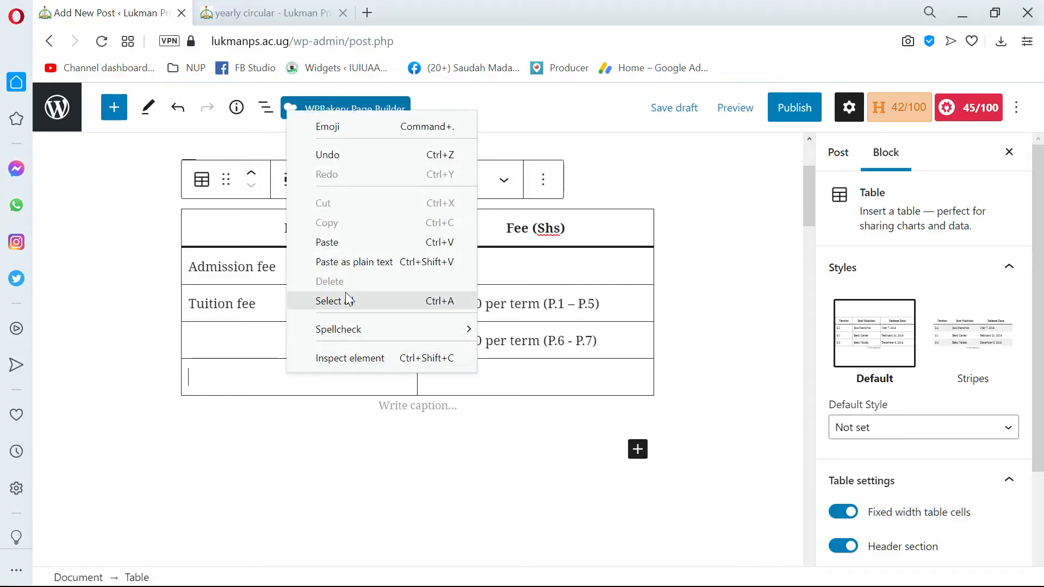
click(352, 267)
key(alt+Tab)
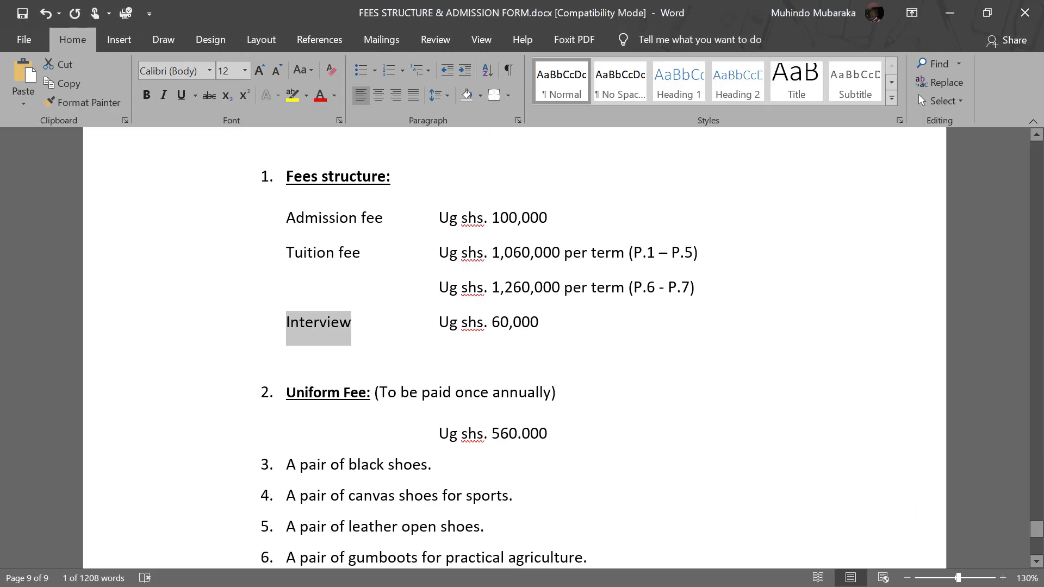
drag(553, 321, 439, 322)
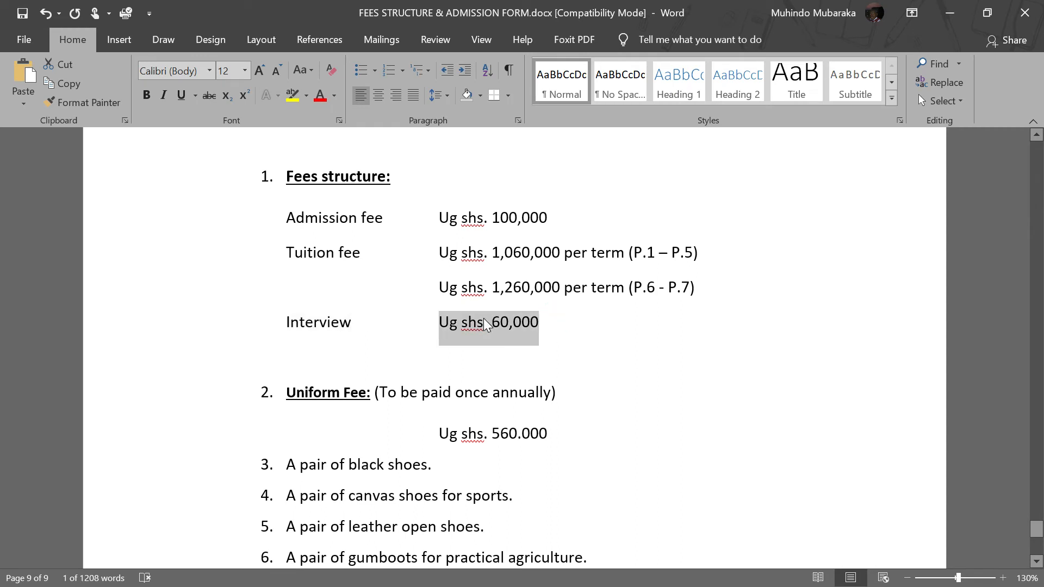
key(alt+Tab)
Copy the 60,000 interview fee from Word and paste it into the Interview Fee cell
click(494, 364)
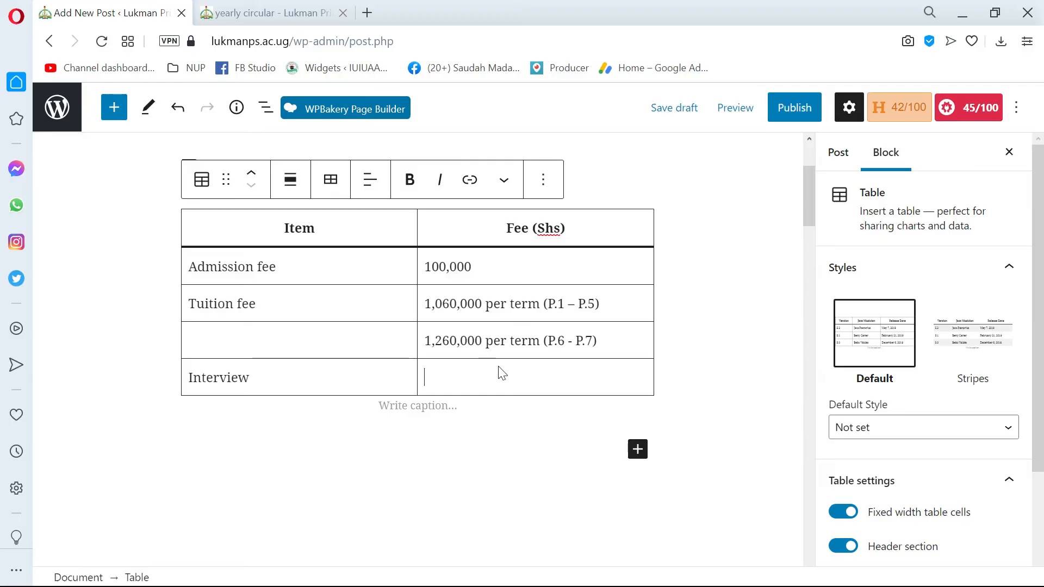
key(alt+Tab)
click(502, 320)
click(554, 318)
key(shift+Left)
key(shift+Left)
key(shift+Left)
key(shift+Left)
key(shift+Left)
key(shift+Left)
key(shift+Left)
key(shift+Left)
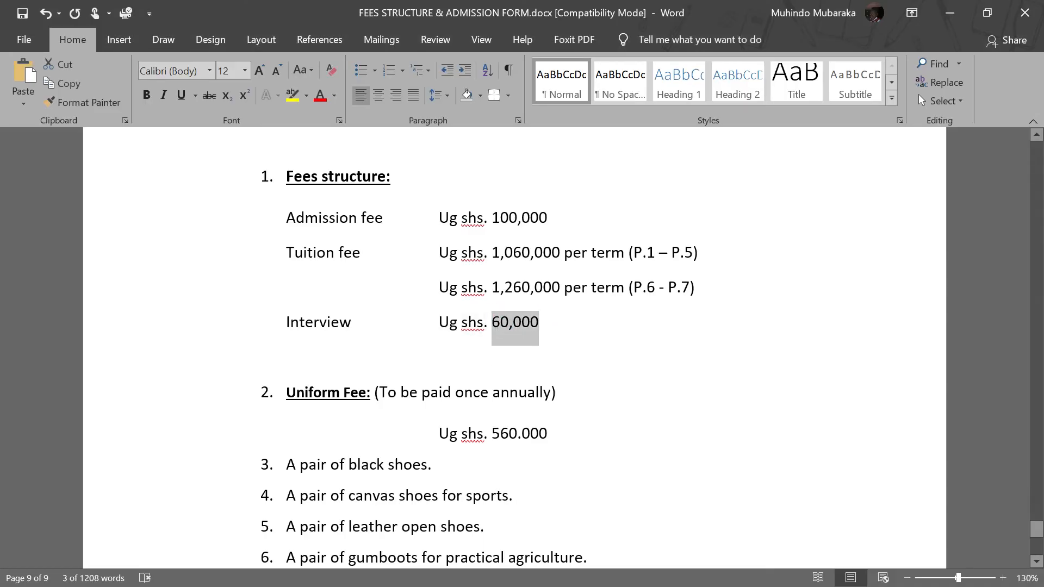
key(alt+Tab)
right_click(465, 379)
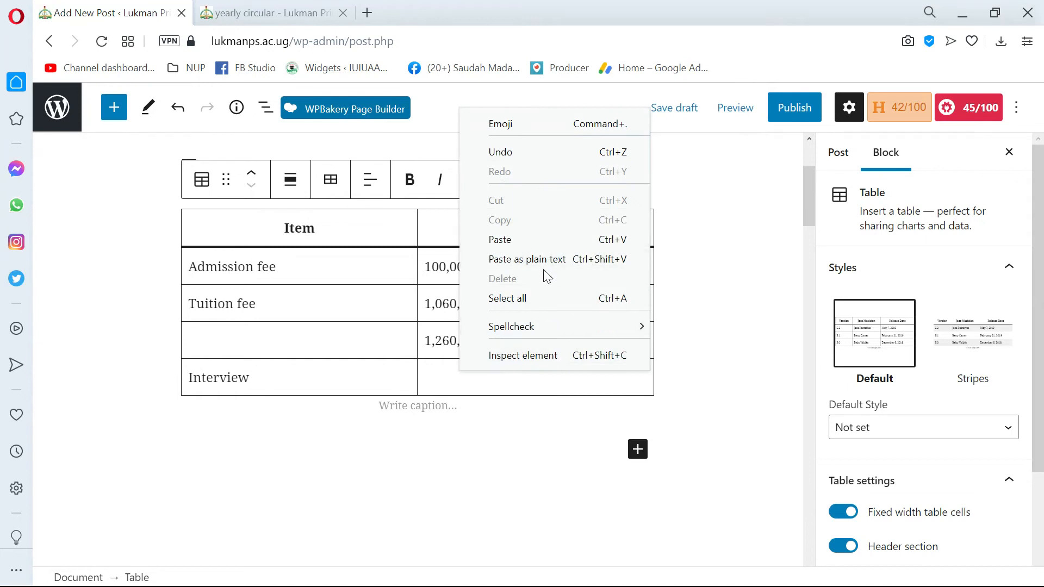
click(553, 259)
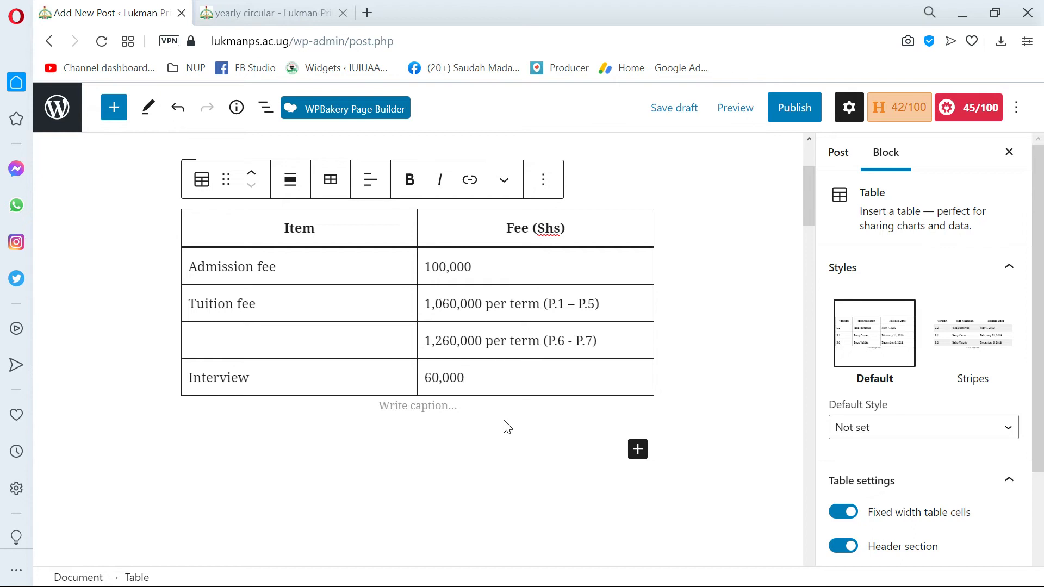
Start a new empty paragraph below the fees table
scroll(305, 315, down, 3)
click(413, 246)
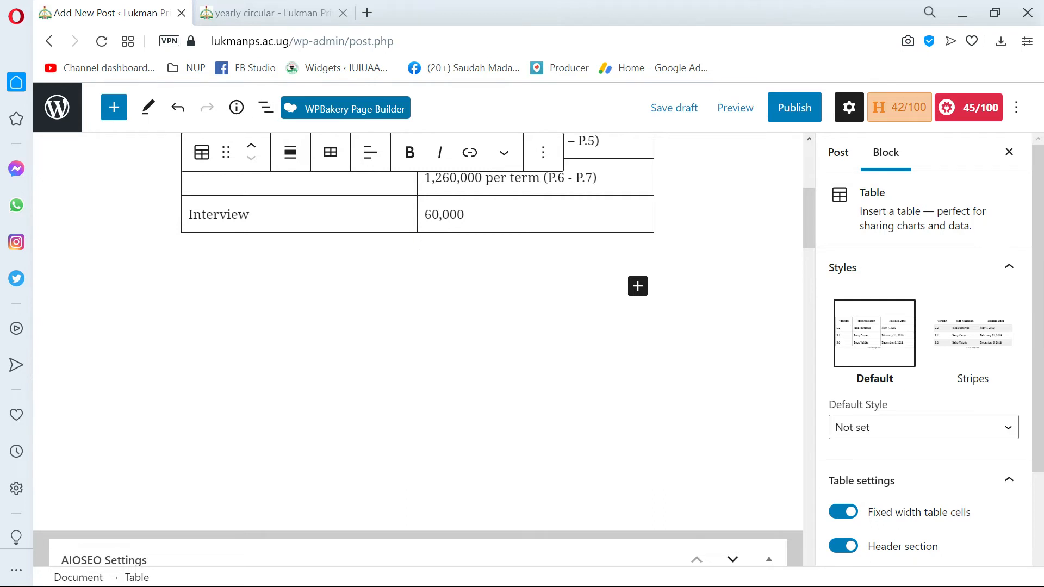
click(586, 282)
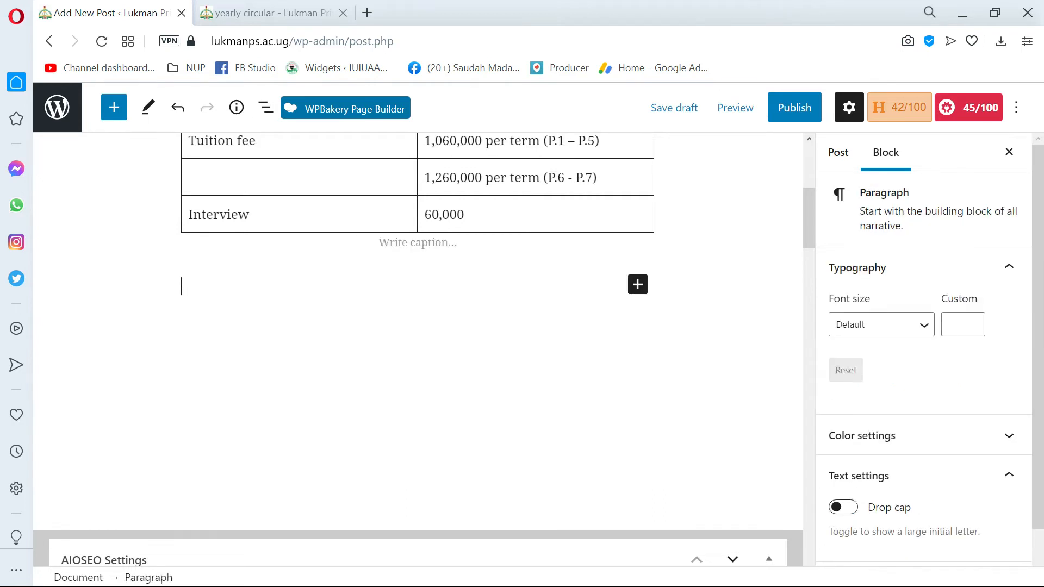
Copy 'Uniform Fee:' from Word and paste it as plain text below the table
key(alt+Tab)
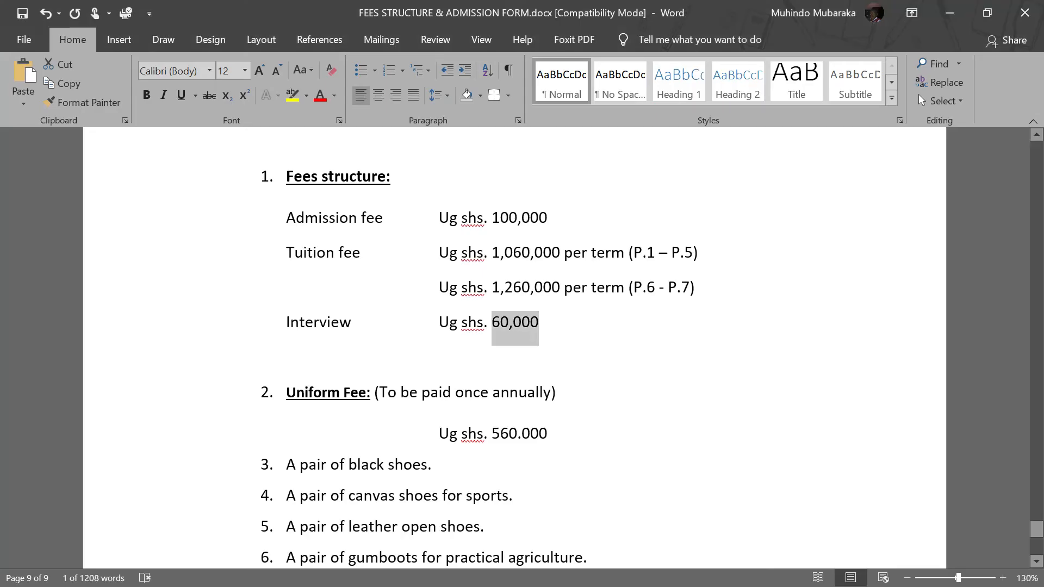
scroll(515, 348, down, 1)
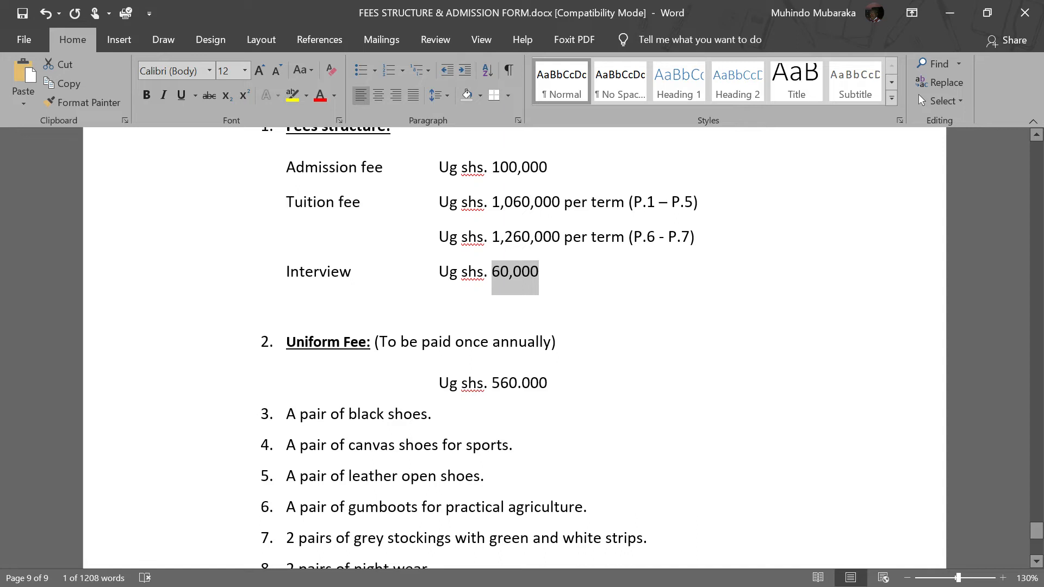
scroll(515, 349, up, 2)
scroll(515, 348, down, 2)
scroll(514, 348, up, 2)
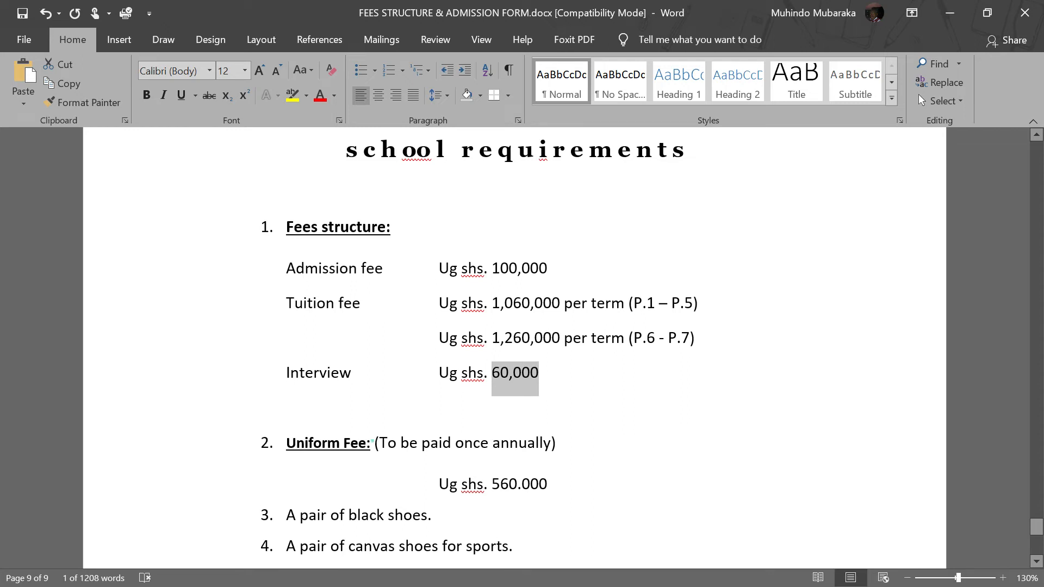
drag(372, 441, 288, 442)
key(ctrl+c)
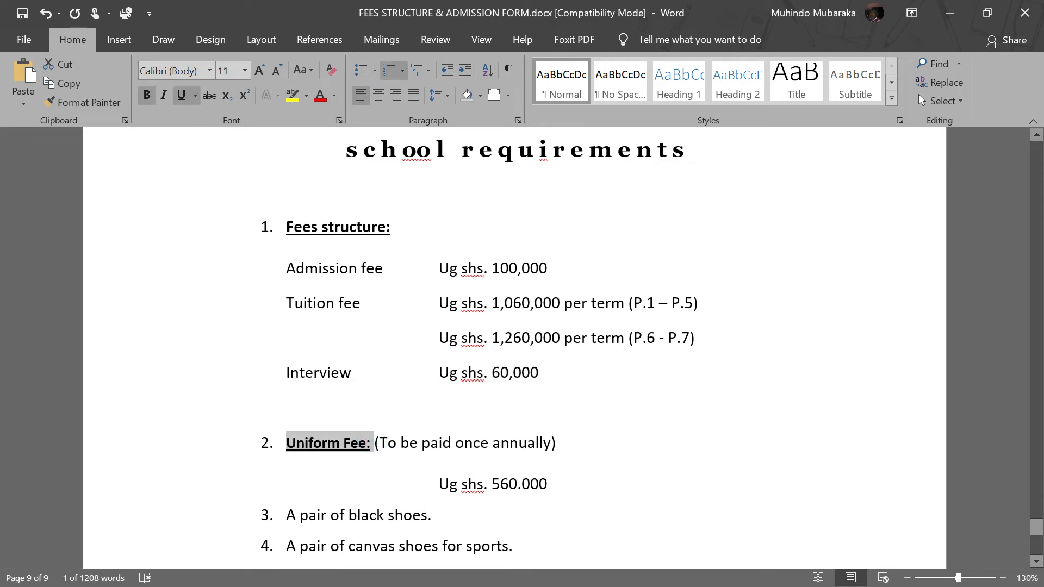
key(alt+Tab)
key(ctrl+v)
scroll(205, 333, up, 4)
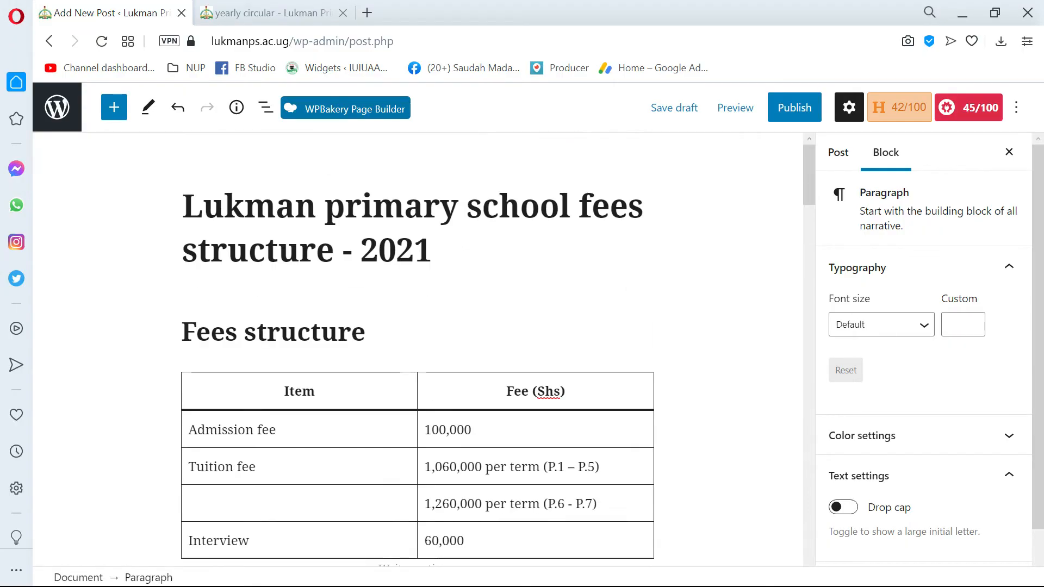
scroll(204, 333, down, 4)
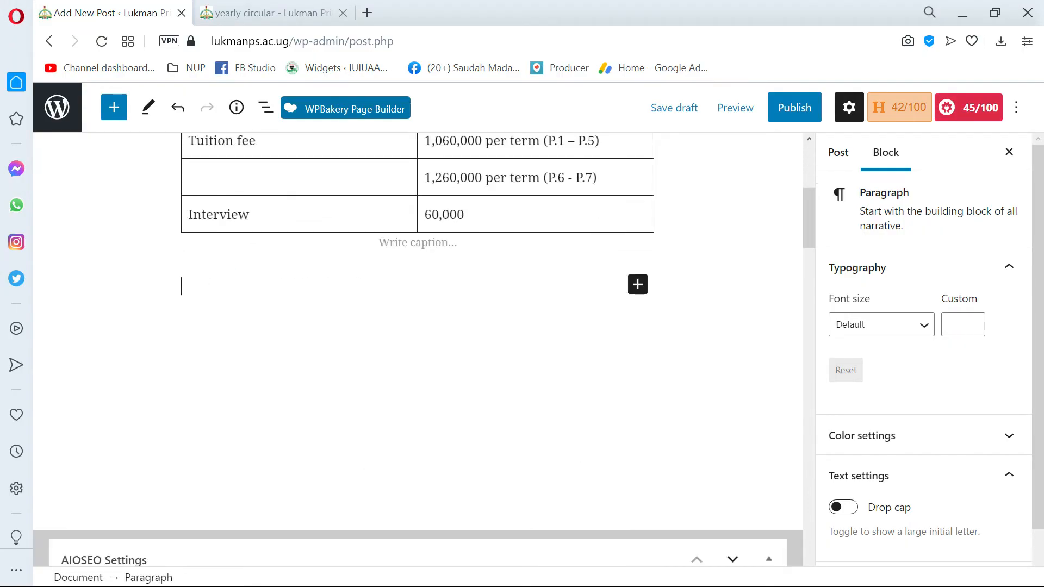
right_click(223, 284)
click(291, 435)
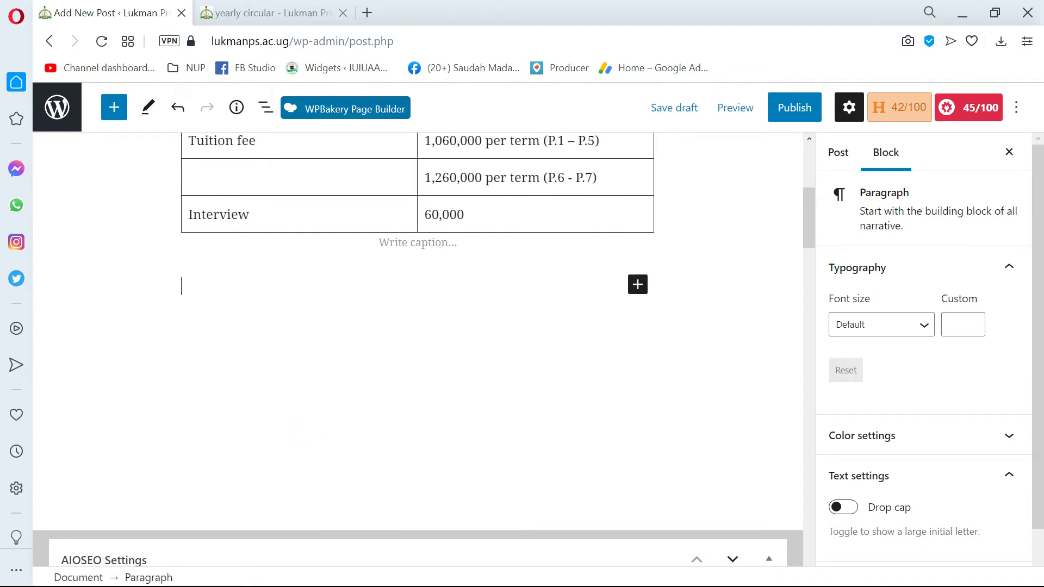
Remove the colon and turn 'Uniform Fee' into a heading
key(BackSpace)
key(ctrl+shift+Left)
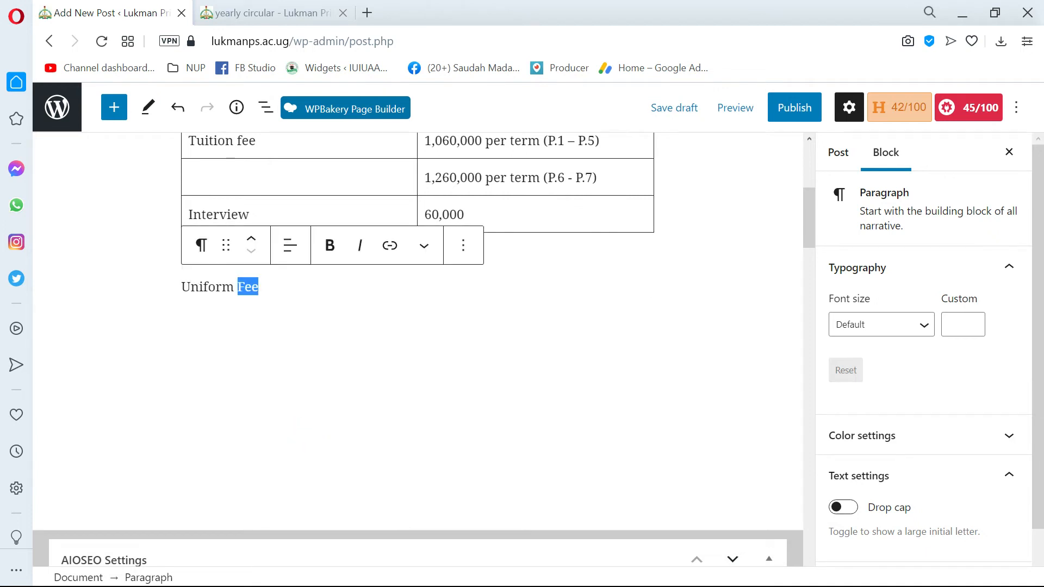
key(ctrl+shift+Left)
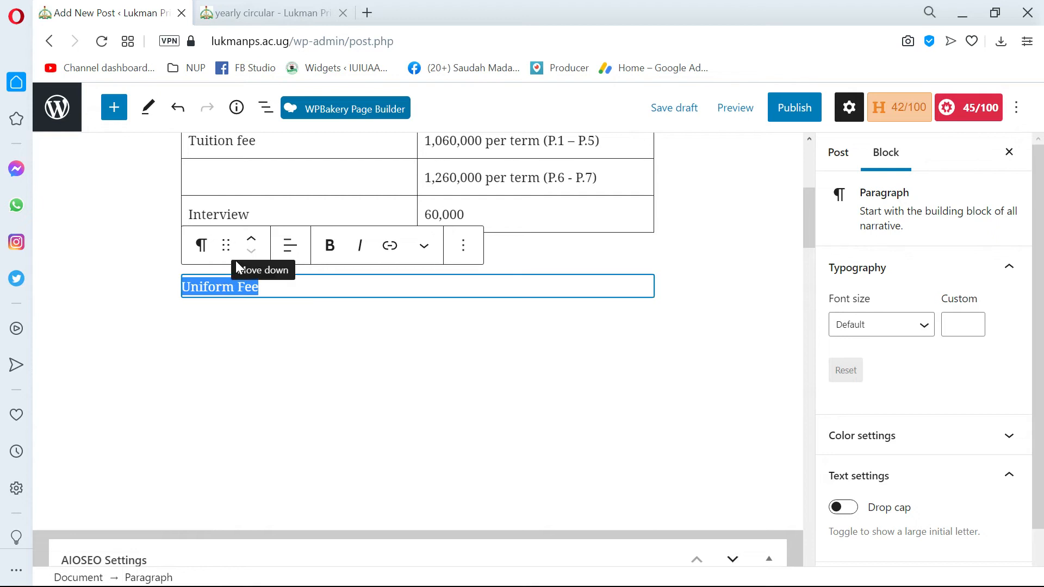
scroll(283, 266, up, 2)
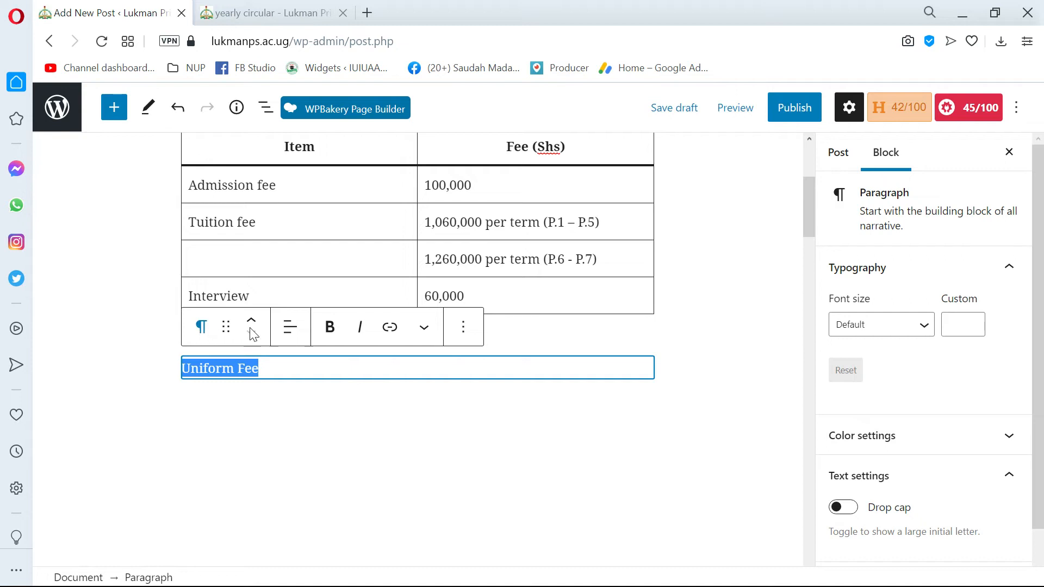
click(209, 336)
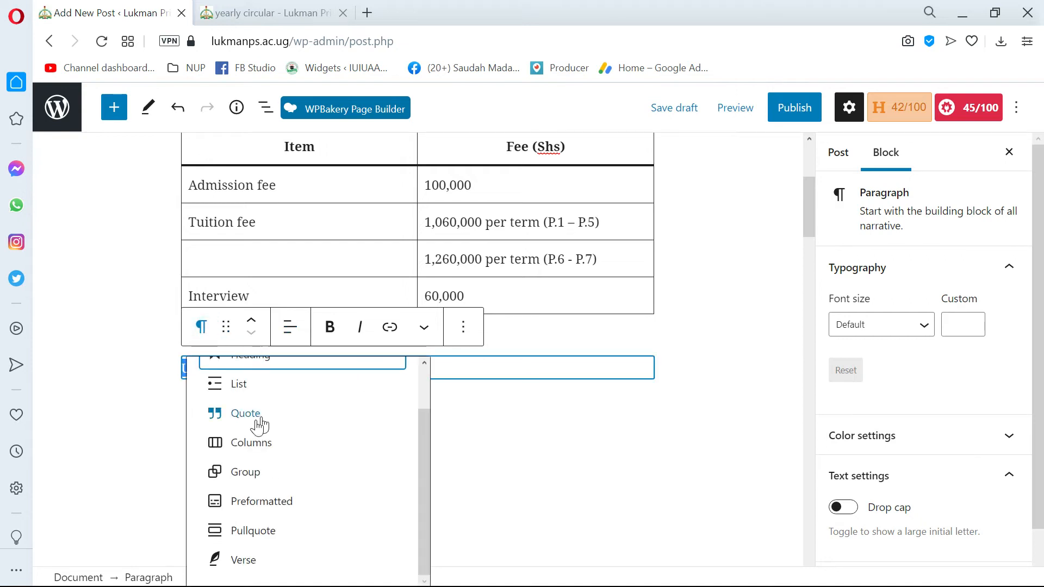
click(288, 413)
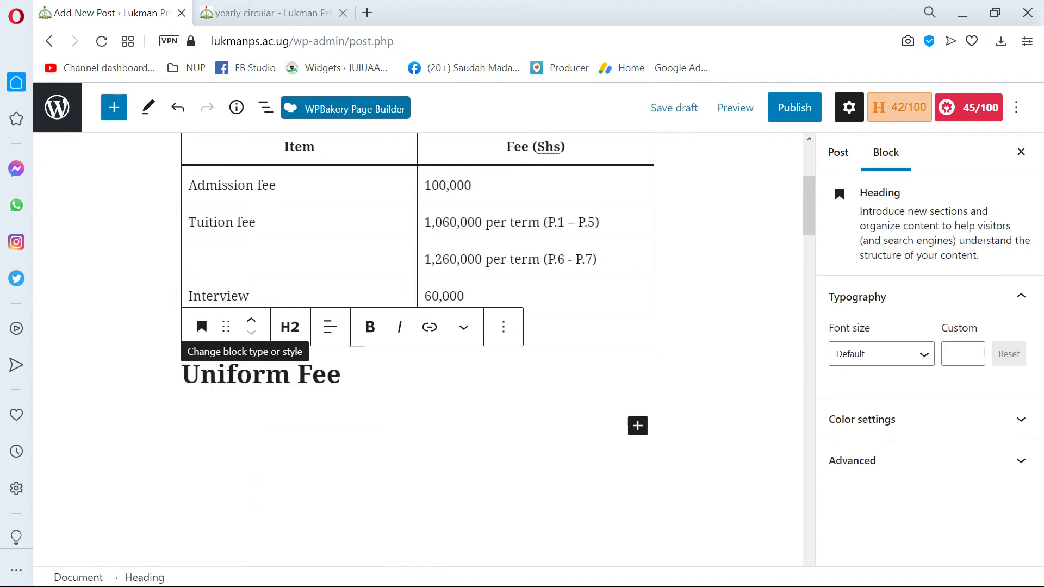
Add an empty paragraph under the Uniform Fee heading
click(410, 401)
click(380, 374)
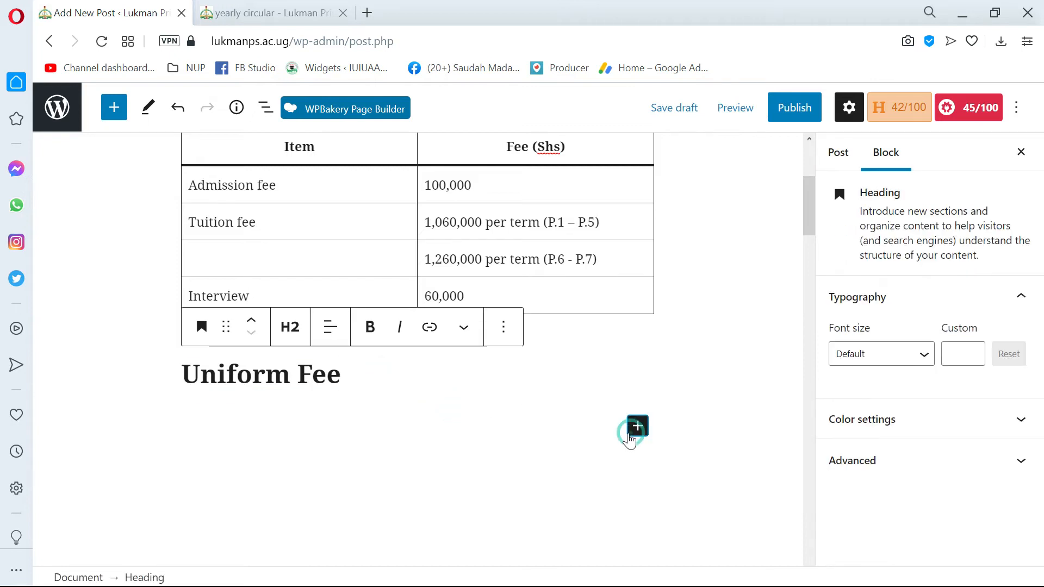
click(636, 426)
click(566, 425)
Paste the once-annually note and 560.000 amount from Word, then undo the resulting code block
key(alt+Tab)
scroll(567, 424, down, 4)
scroll(515, 349, down, 1)
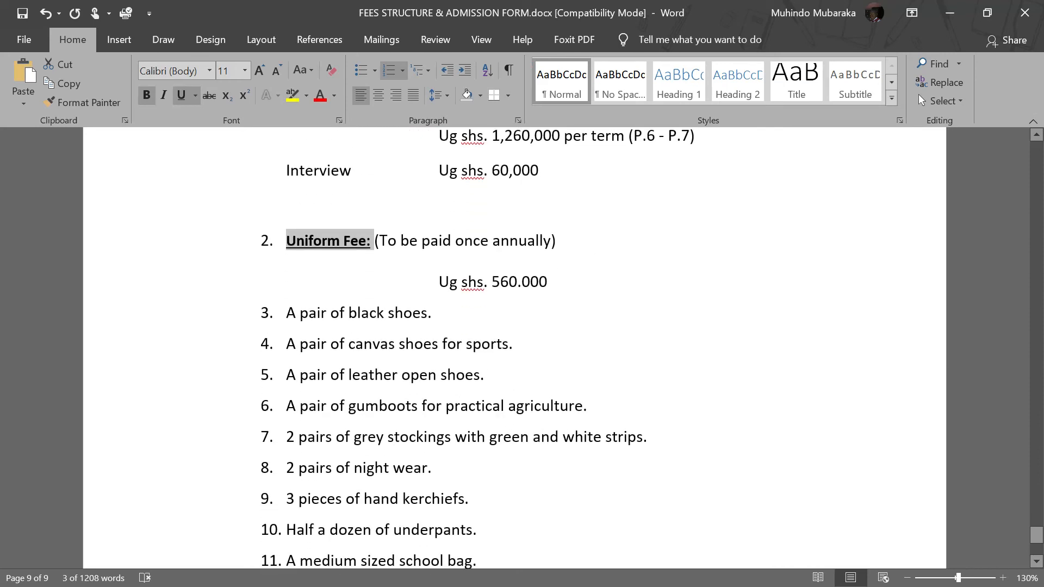
drag(579, 284, 380, 240)
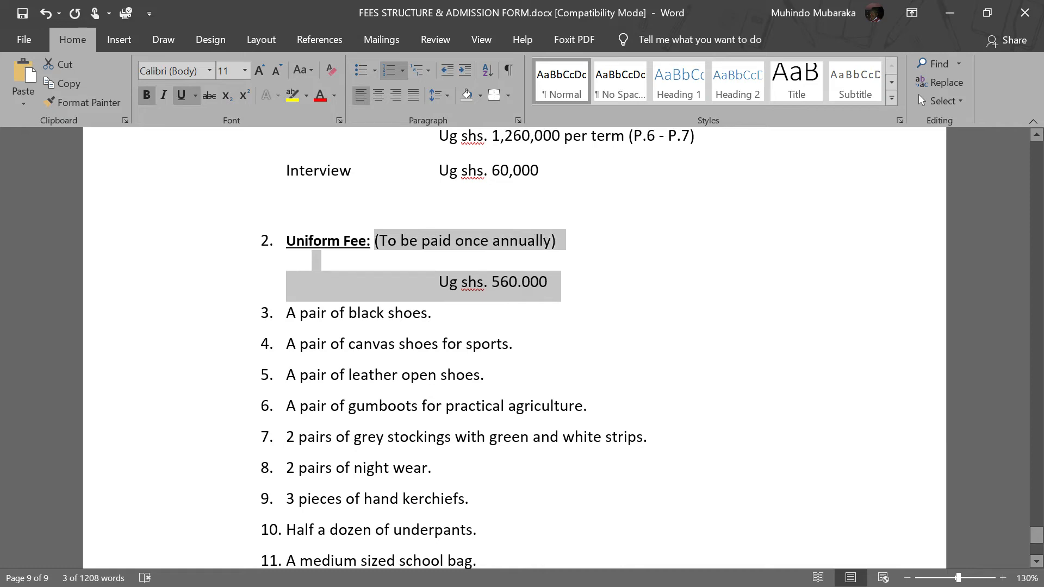
key(ctrl+c)
key(alt+Tab)
click(295, 407)
key(ctrl+v)
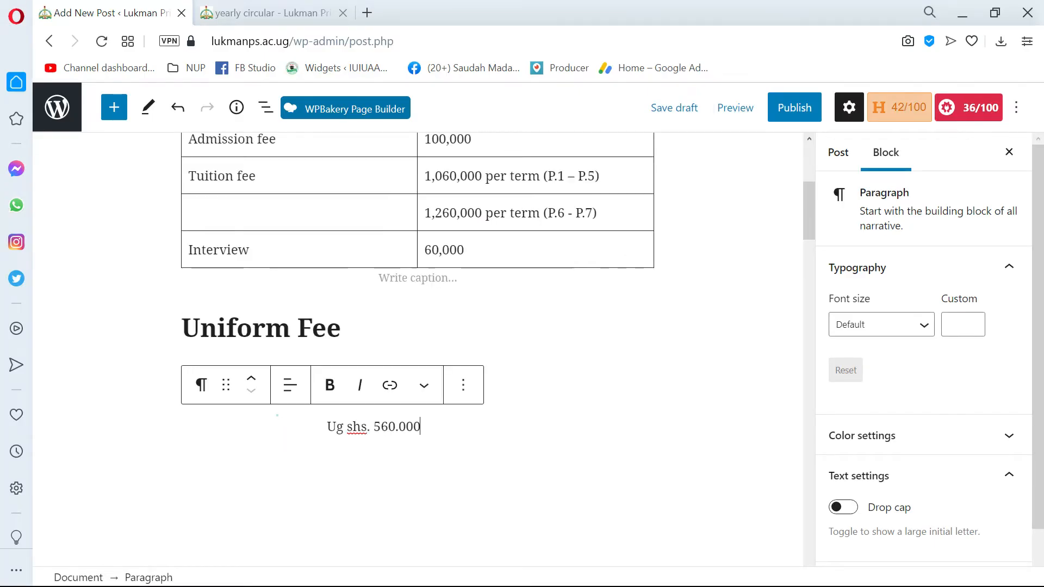
click(285, 393)
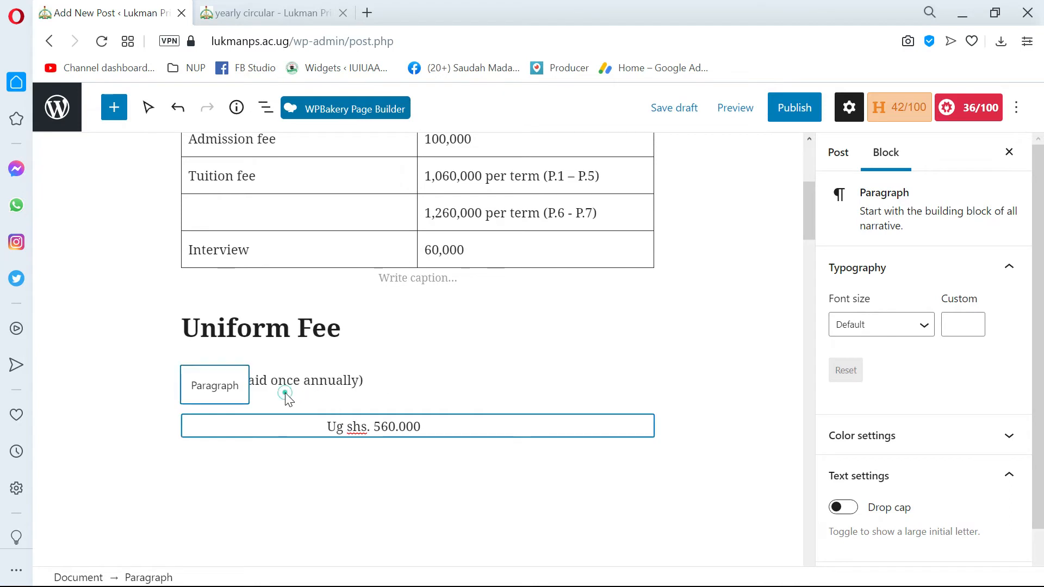
key(ctrl+z)
click(211, 366)
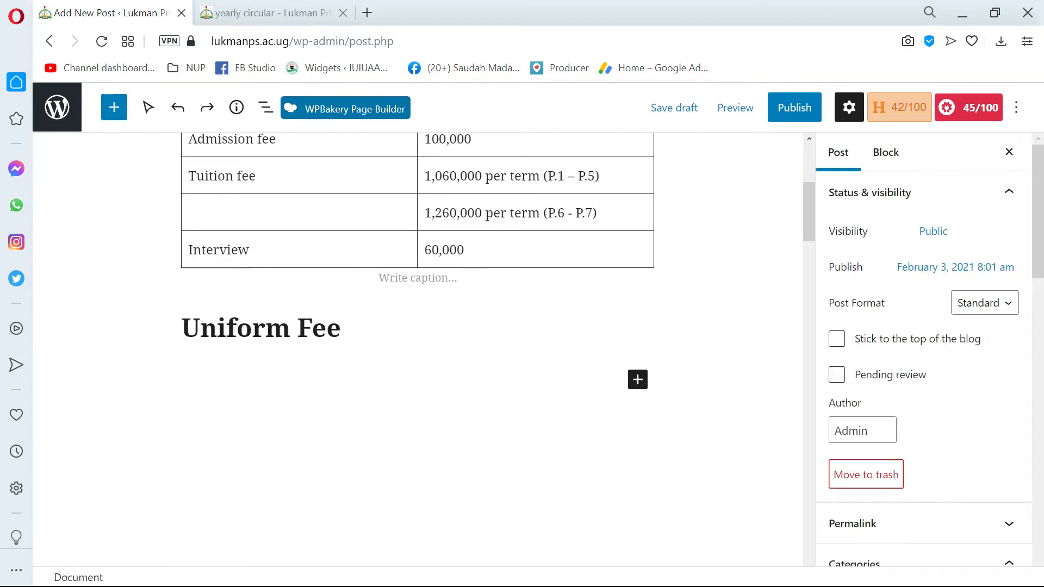
click(233, 371)
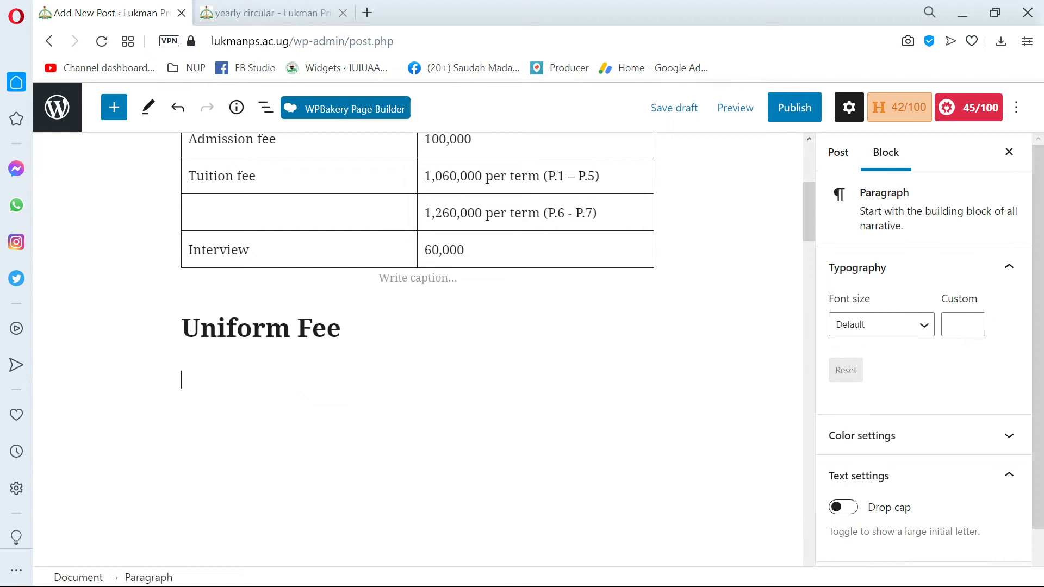
right_click(235, 380)
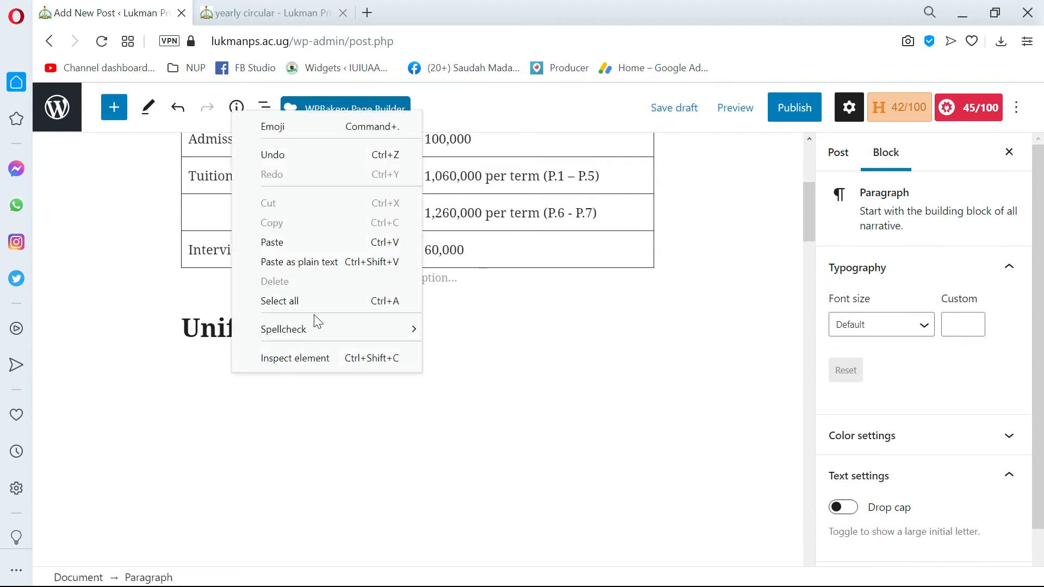
click(346, 263)
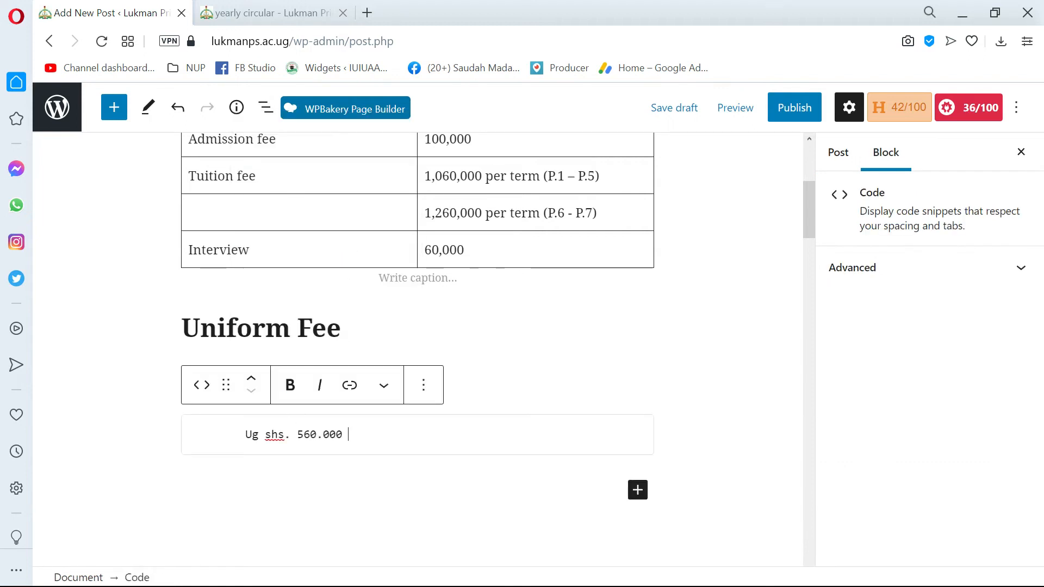
key(ctrl+z)
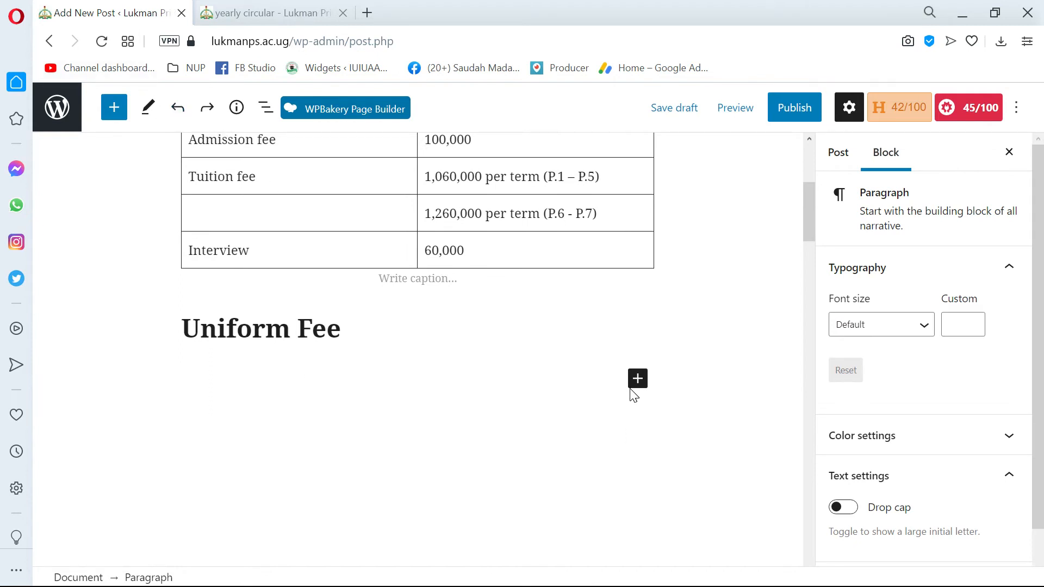
Append '(To be paid once annually)' to the Uniform Fee heading
key(alt+Tab)
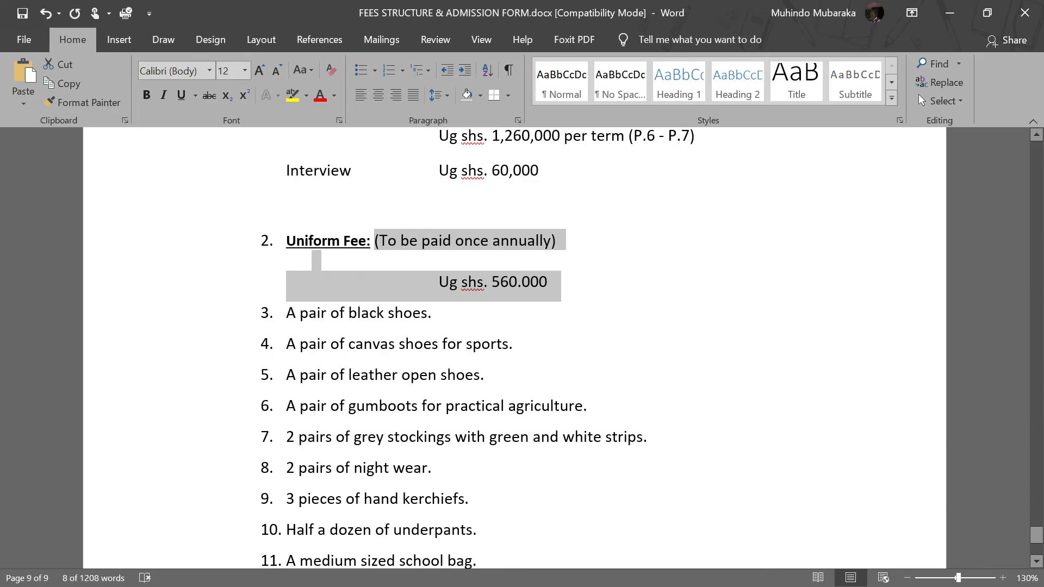
key(alt+Tab)
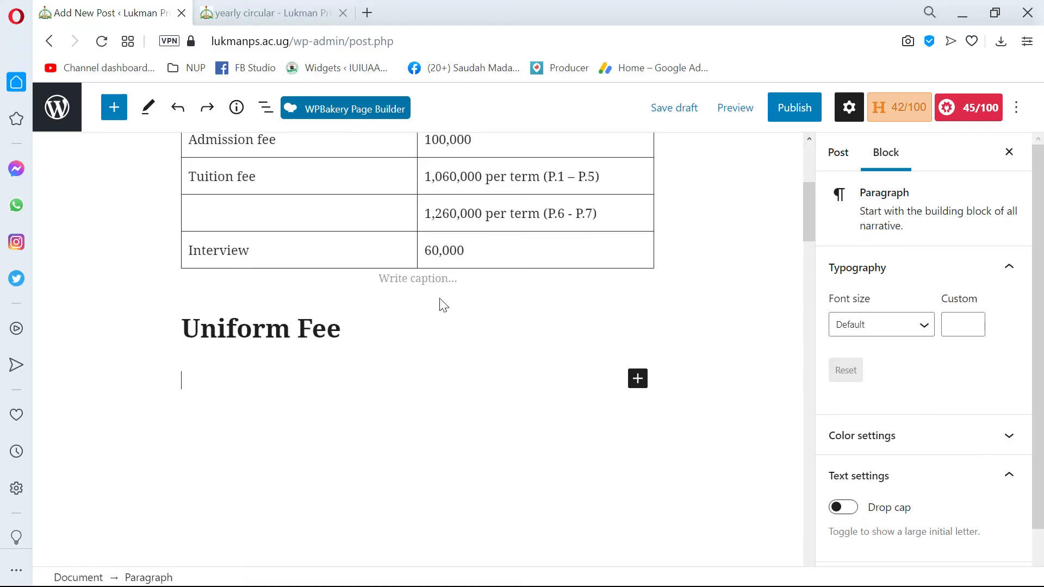
key(alt+Tab)
click(474, 267)
drag(374, 241, 556, 240)
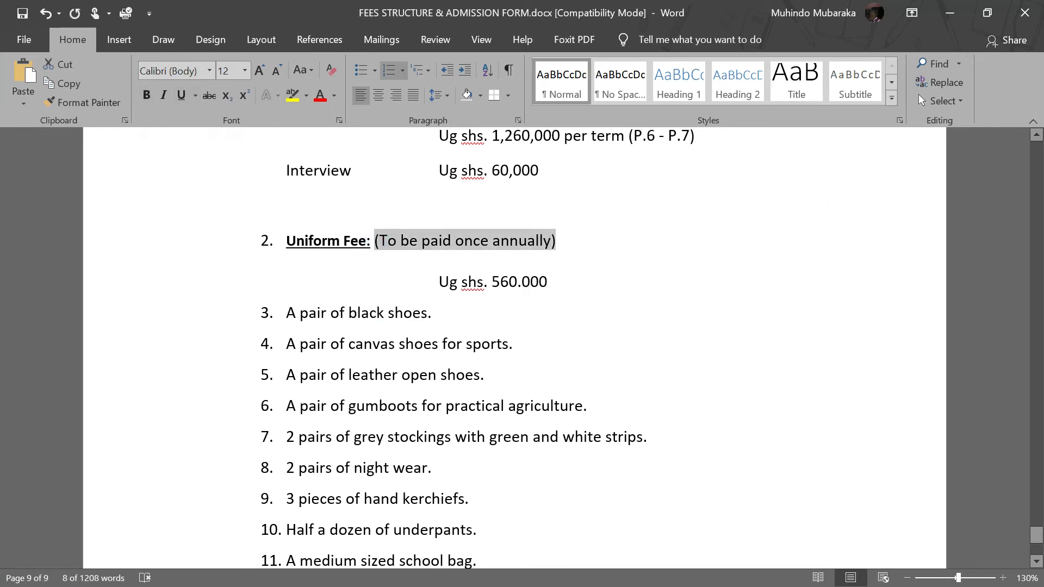
click(562, 282)
key(alt+Tab)
click(354, 325)
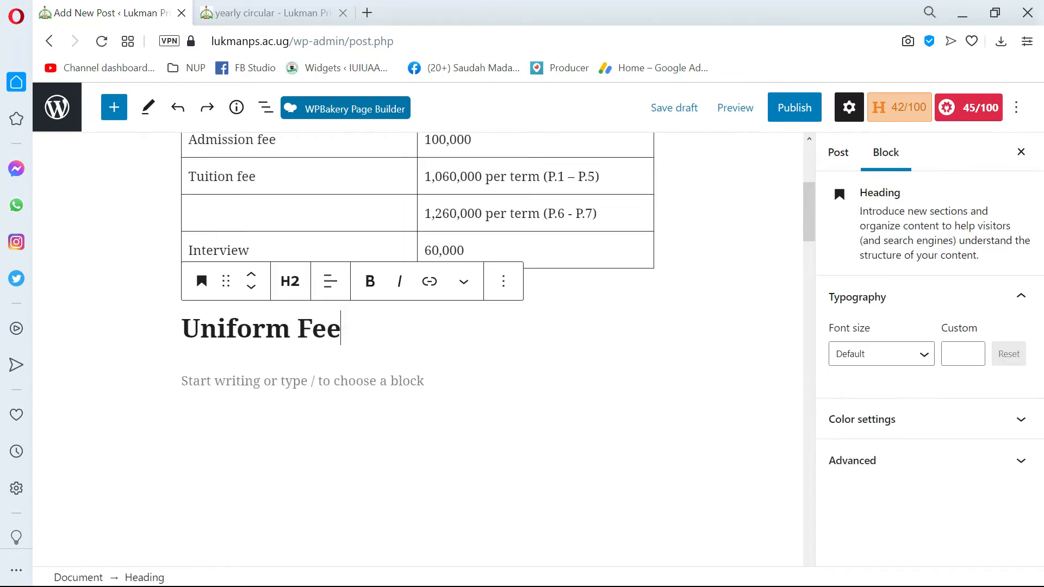
key(ctrl+v)
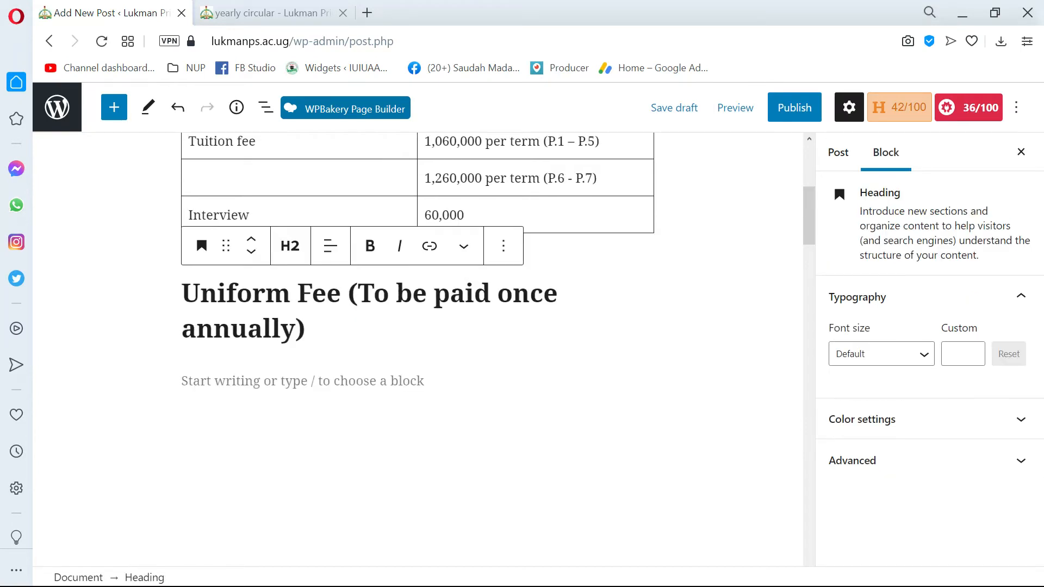
Add ' - Ug shs. 560.000' to the end of the heading
key(alt+Tab)
drag(558, 281, 439, 282)
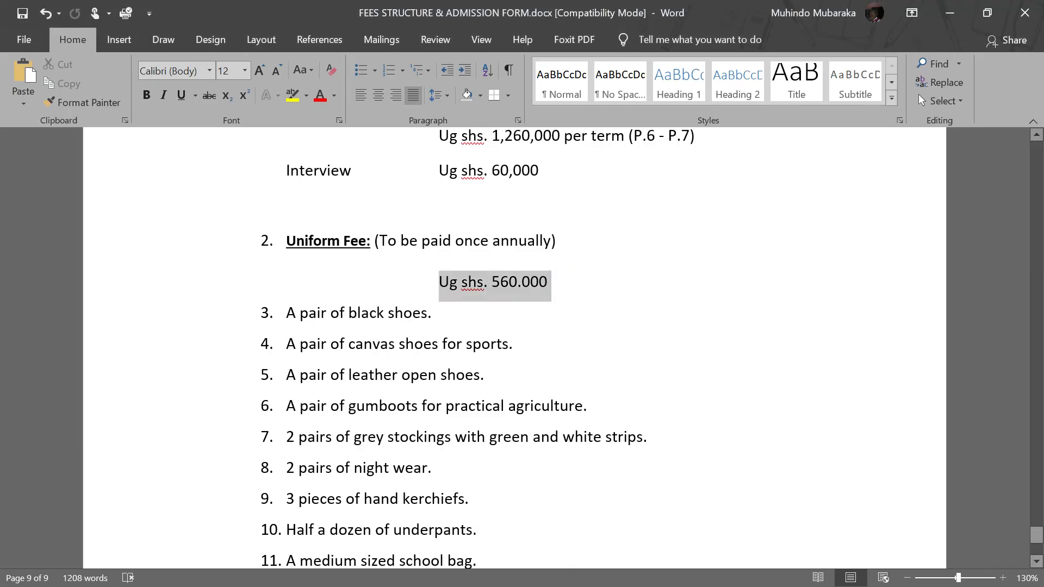
key(alt+Tab)
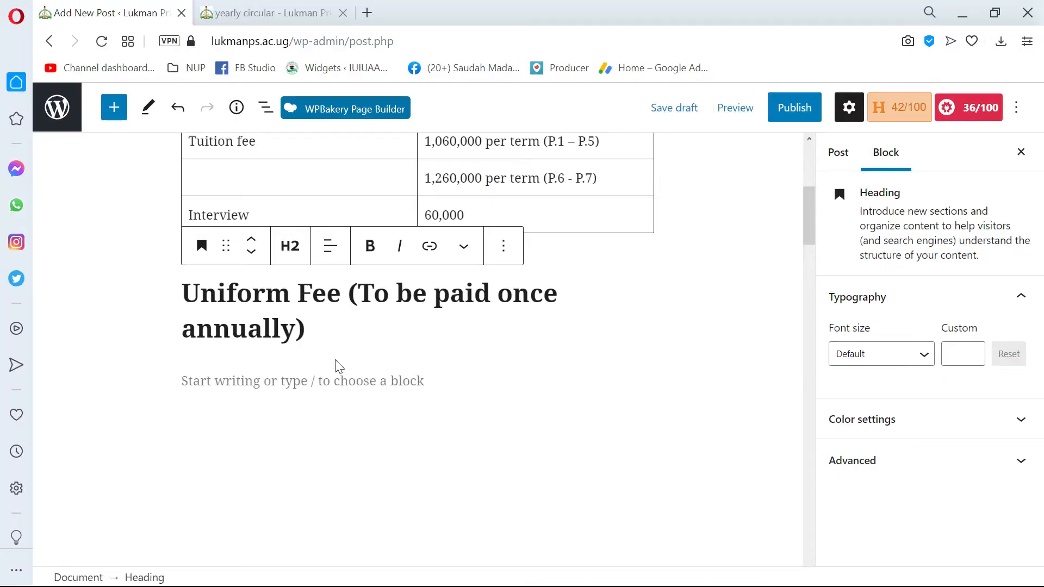
text(-)
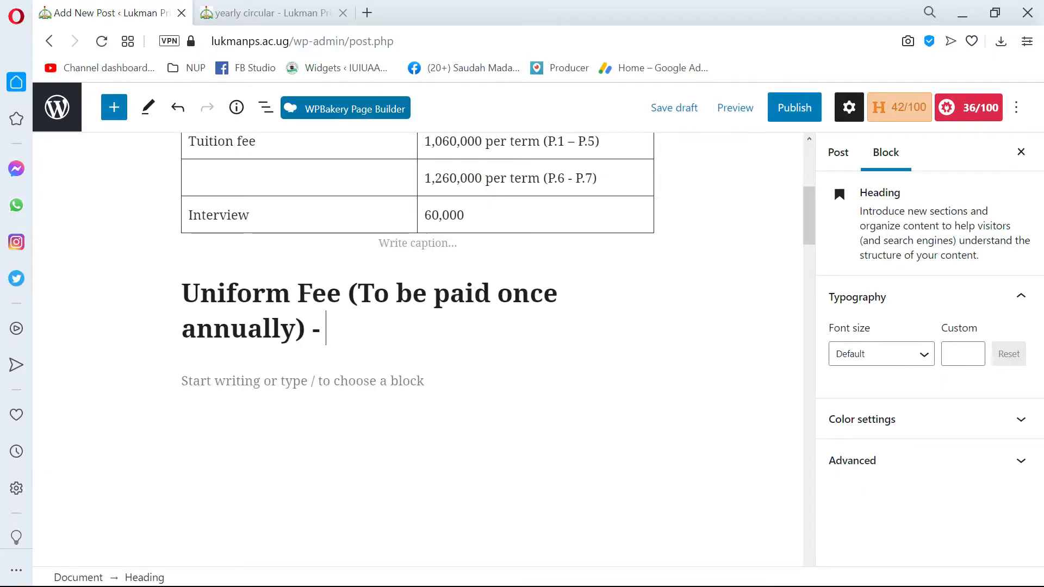
key(ctrl+v)
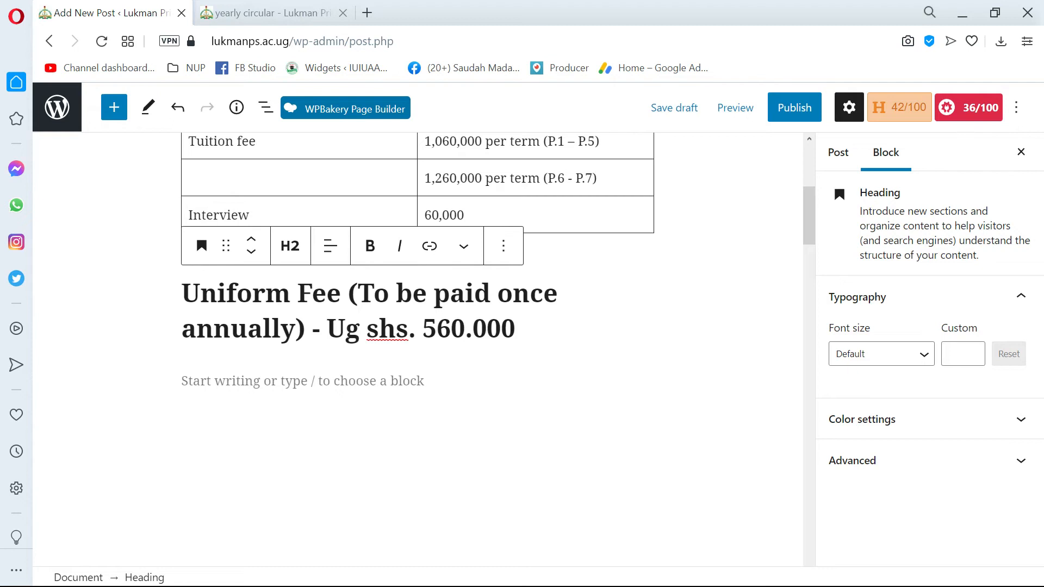
click(263, 370)
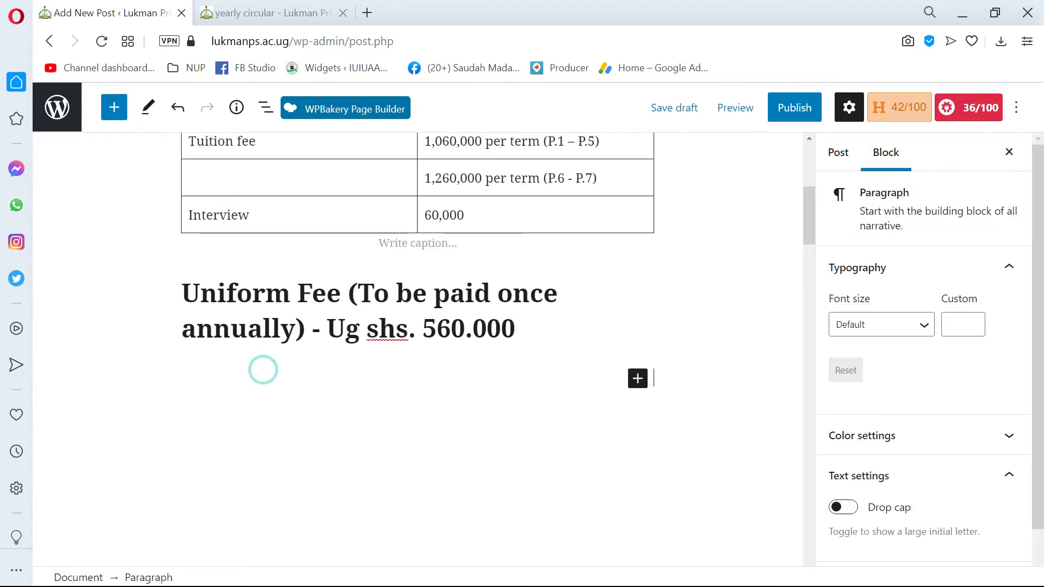
click(245, 381)
Select the black shoes through report form items in Word and paste them under the heading
key(alt+Tab)
key(Down)
key(shift+Down)
key(shift+Down)
key(shift+Down)
key(shift+Down)
key(shift+Down)
key(shift+Down)
key(shift+Down)
key(shift+Down)
key(shift+Down)
key(shift+Down)
key(shift+Down)
key(shift+Down)
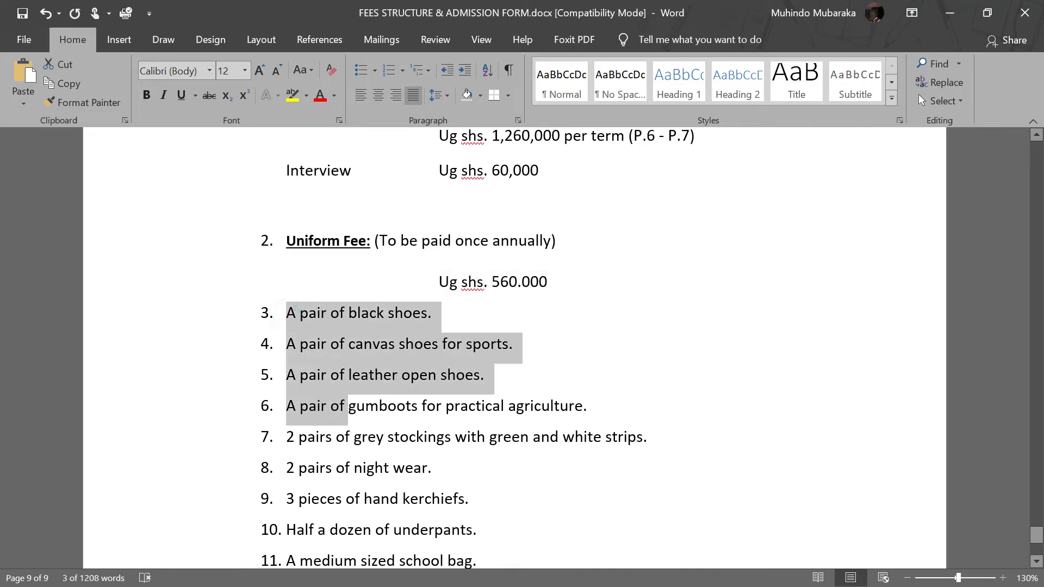
key(ctrl+shift+Right)
key(ctrl+shift+Right)
key(ctrl+shift+Right)
key(ctrl+shift+Right)
key(shift+End)
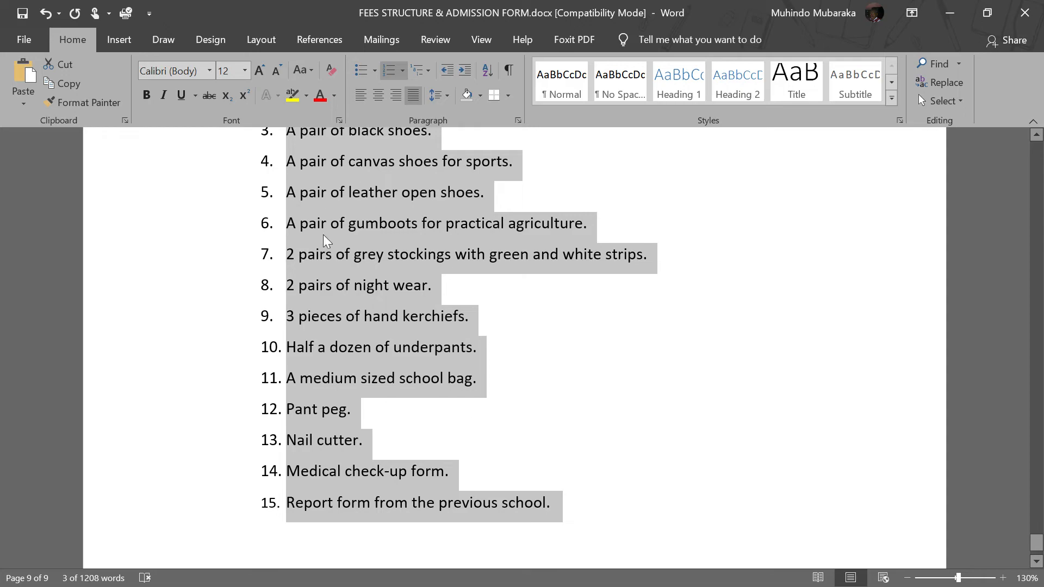
scroll(422, 281, up, 1)
key(alt+Tab)
click(260, 377)
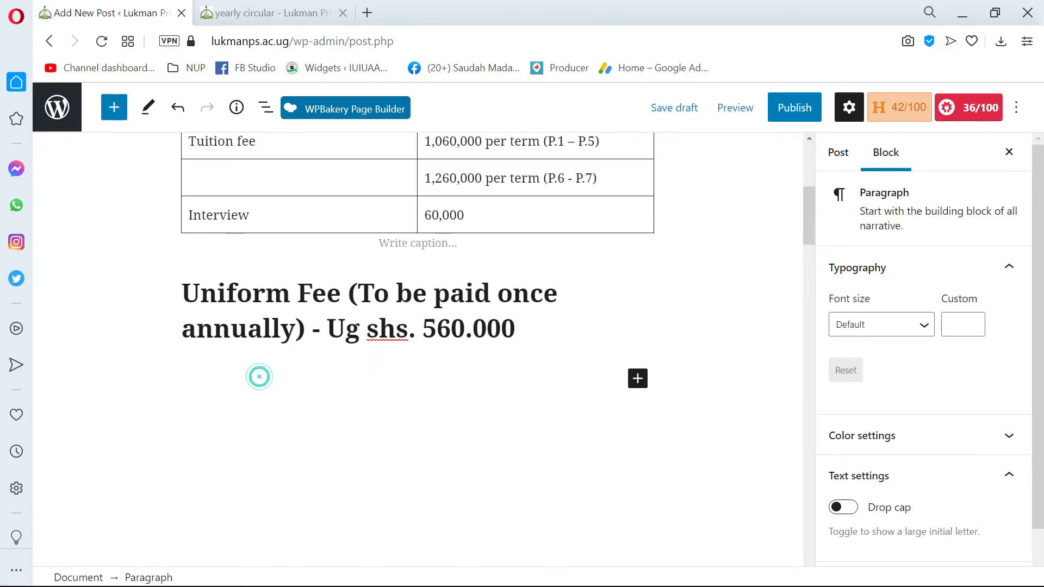
key(ctrl+v)
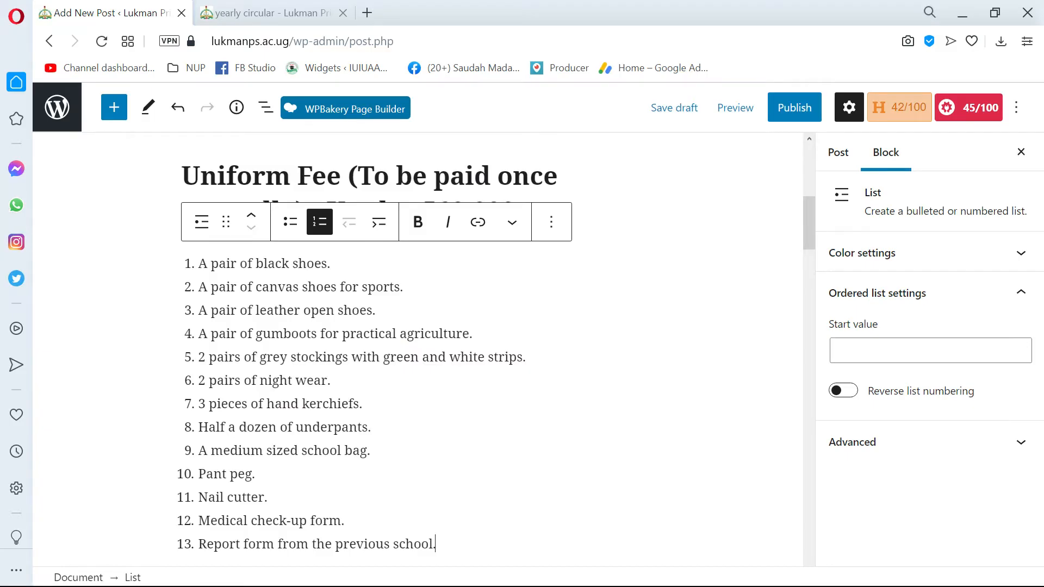
Undo the pasted requirements list
scroll(414, 348, down, 2)
key(ctrl+z)
scroll(299, 310, down, 3)
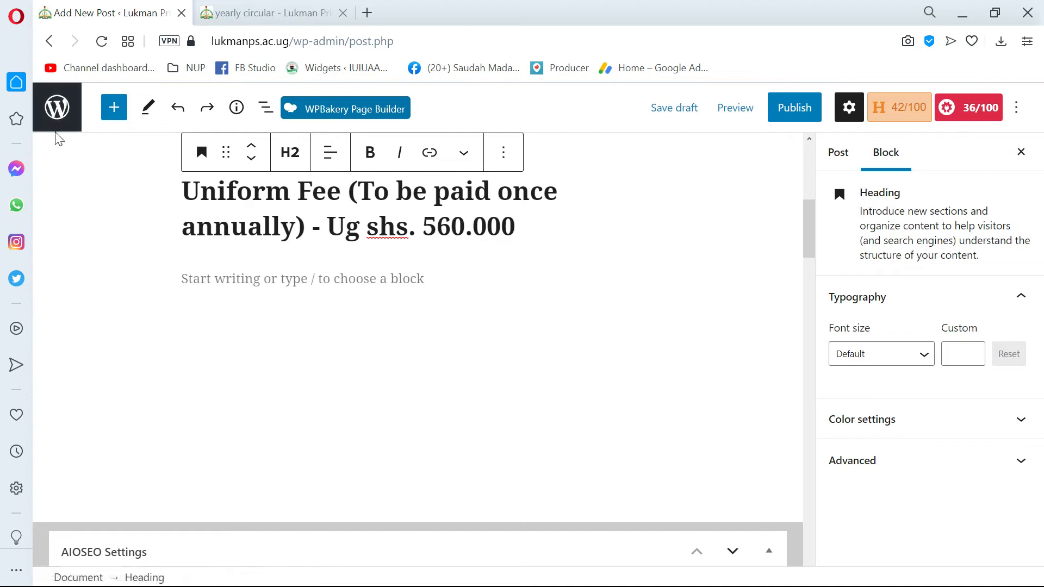
Insert a List block with three 'asas' test items and make it numbered
click(114, 107)
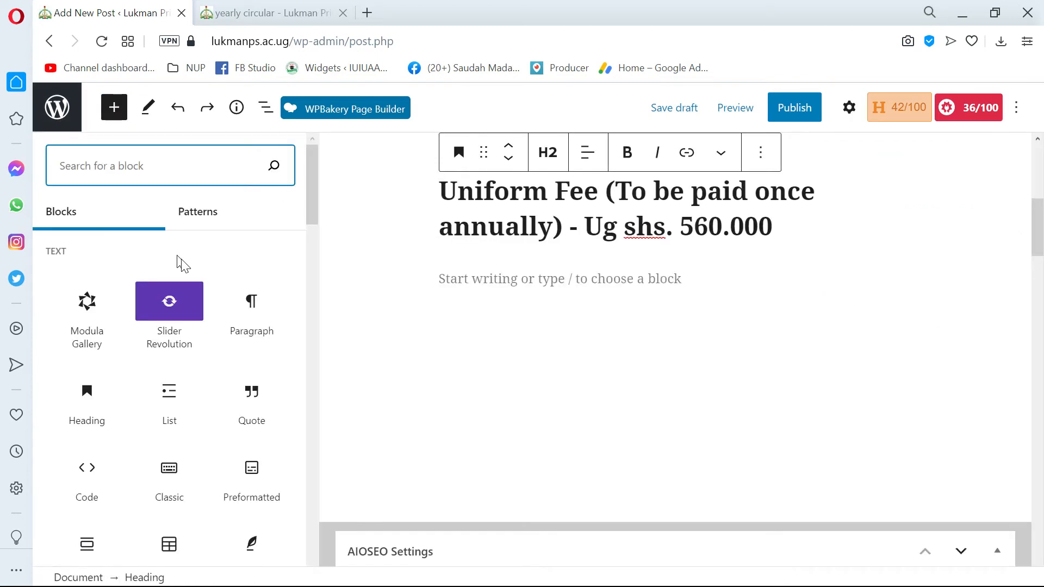
click(169, 412)
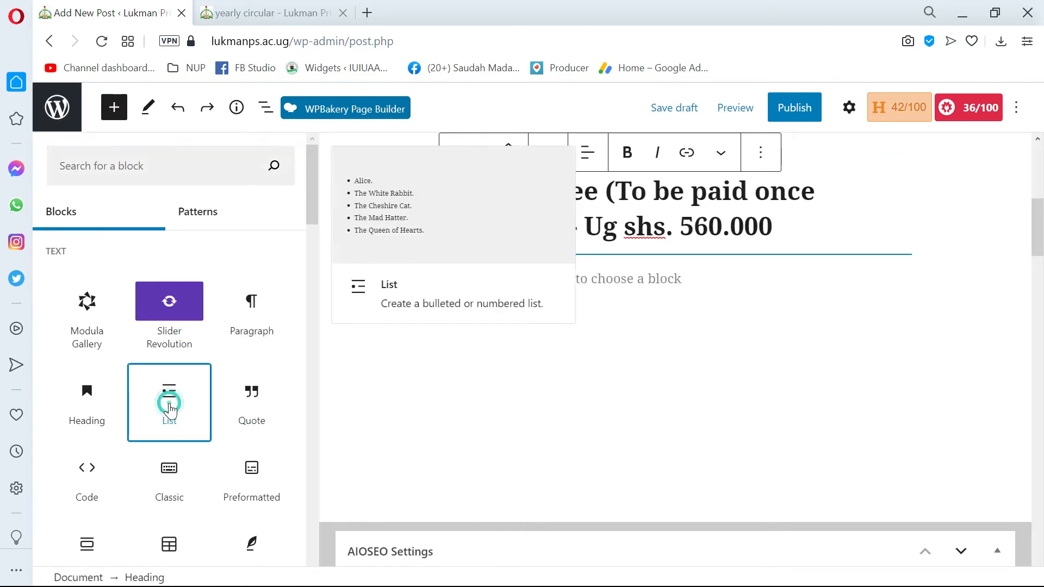
click(409, 283)
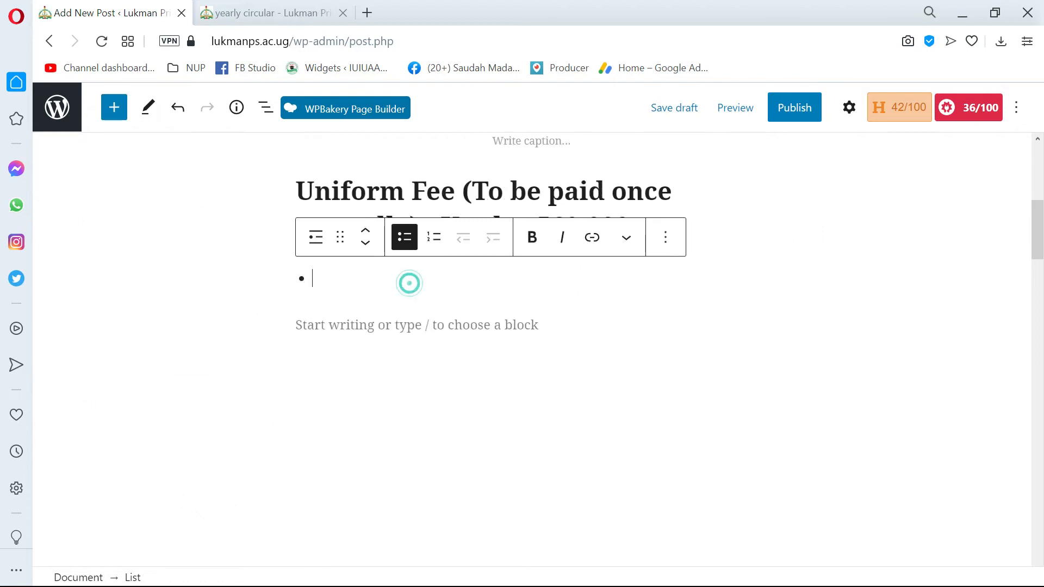
text(asas)
key(Return)
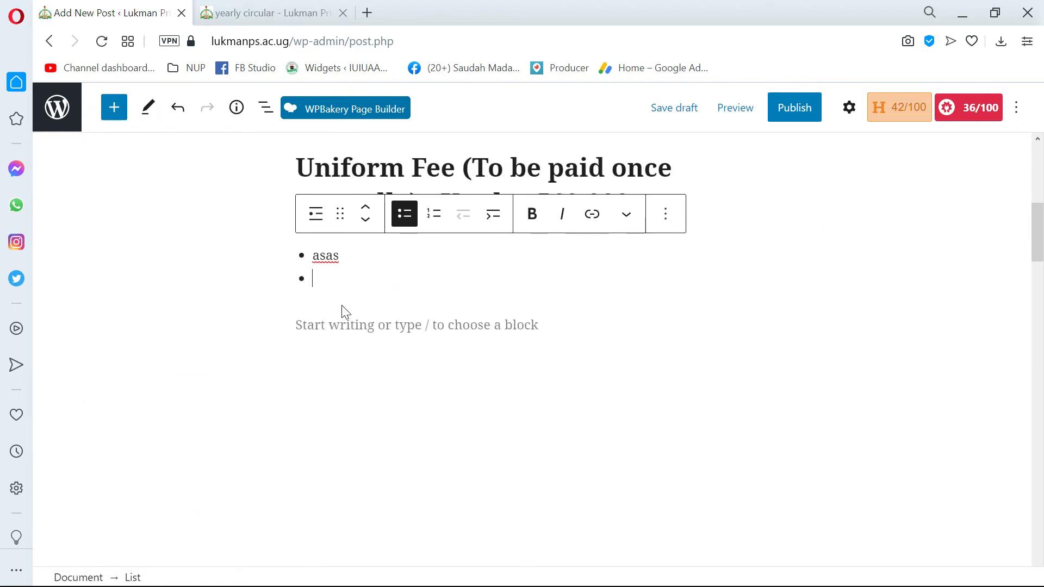
text(asas)
key(Return)
text(asas)
scroll(310, 318, up, 2)
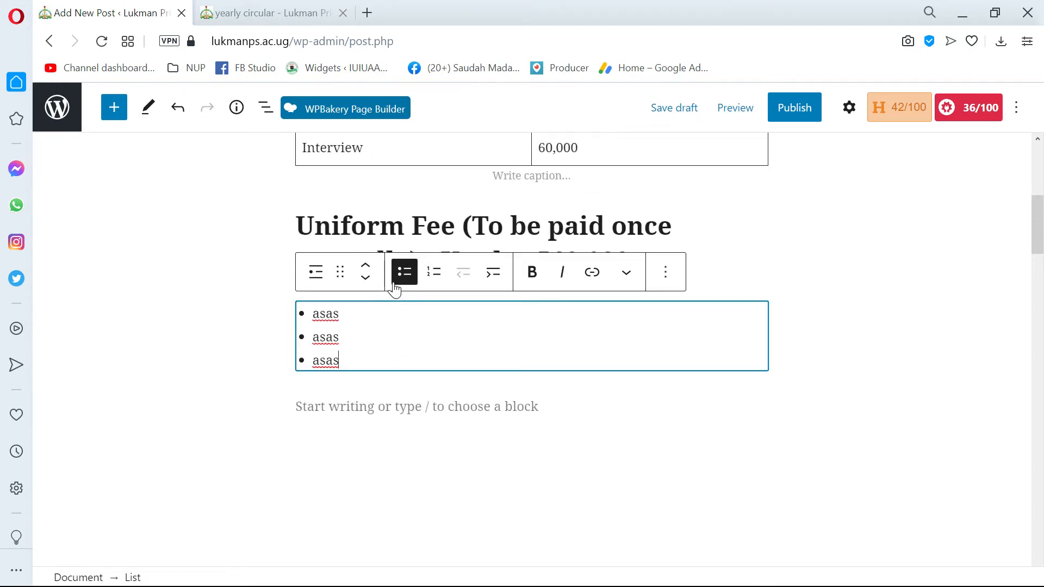
click(433, 274)
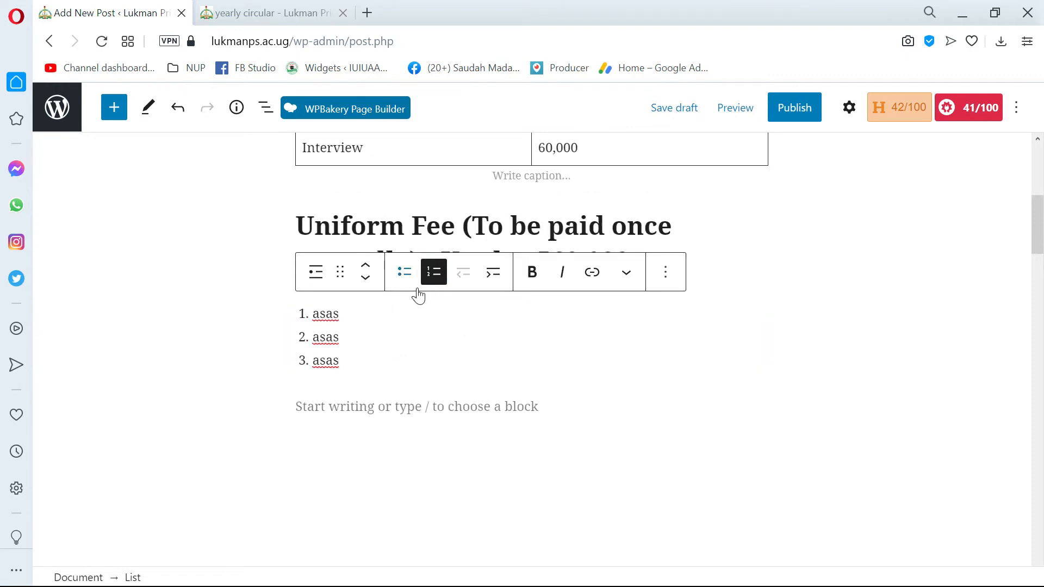
Open the block settings sidebar and delete the three test items
click(850, 107)
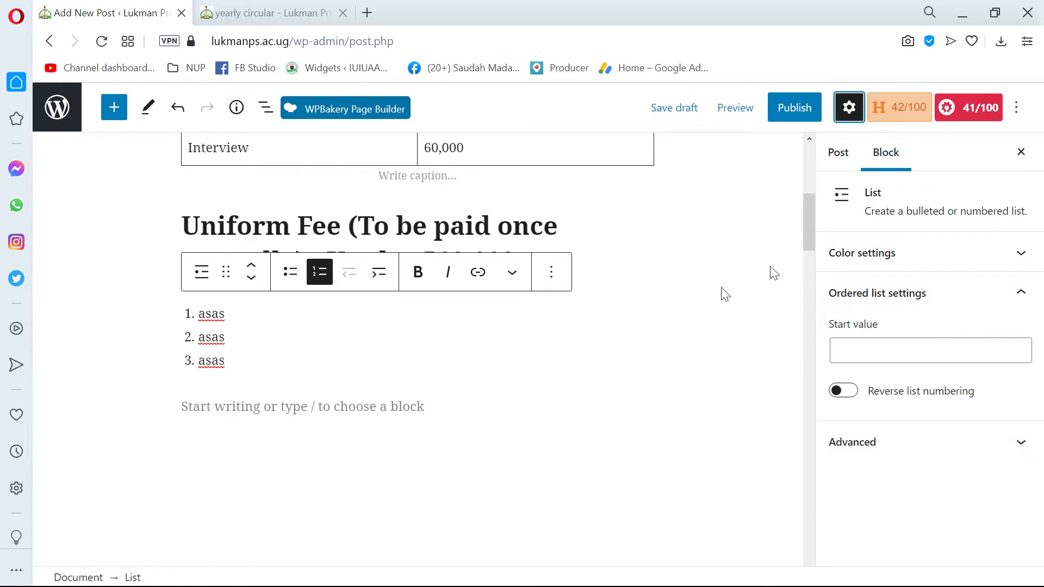
drag(275, 346, 191, 308)
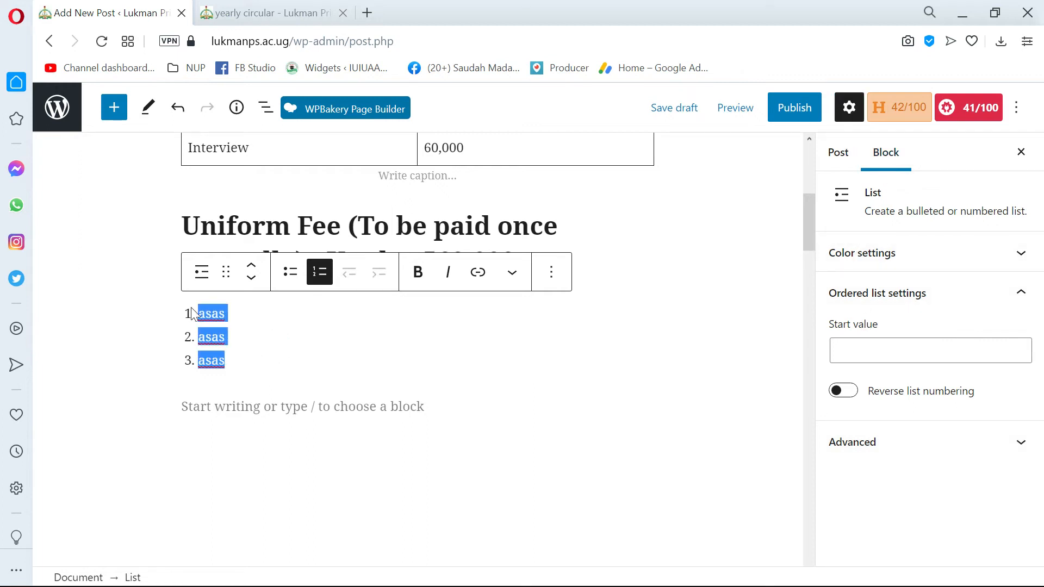
key(BackSpace)
key(BackSpace)
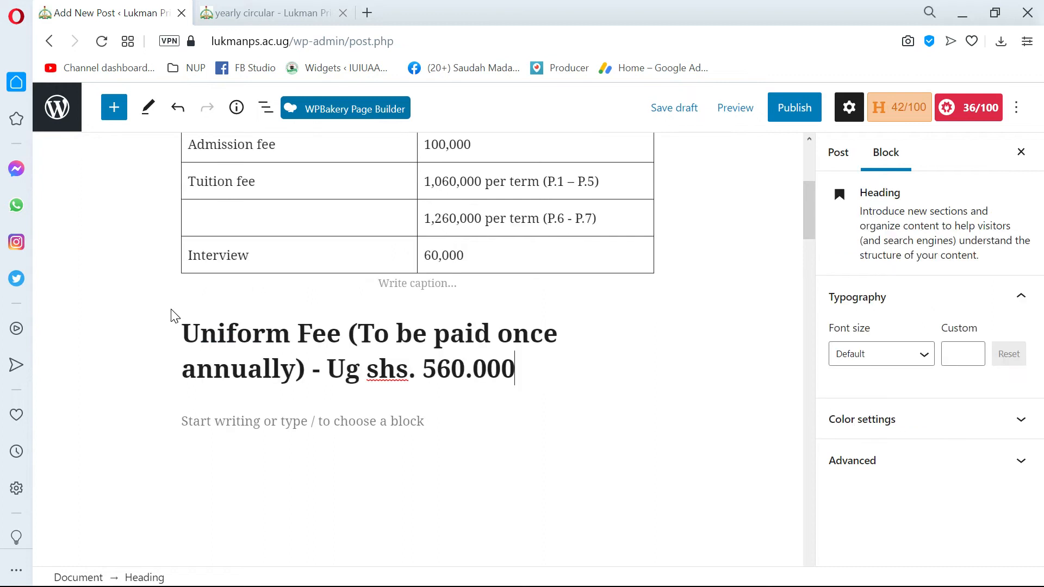
Paste the 13-item requirements list under the Uniform Fee heading, undoing and then redoing it
key(Return)
key(ctrl+v)
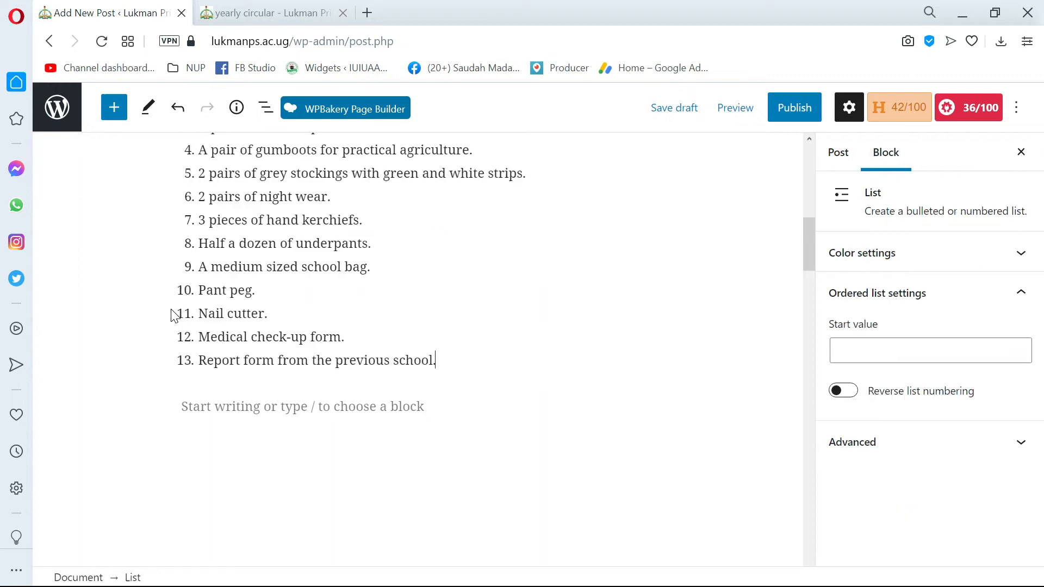
scroll(210, 362, up, 3)
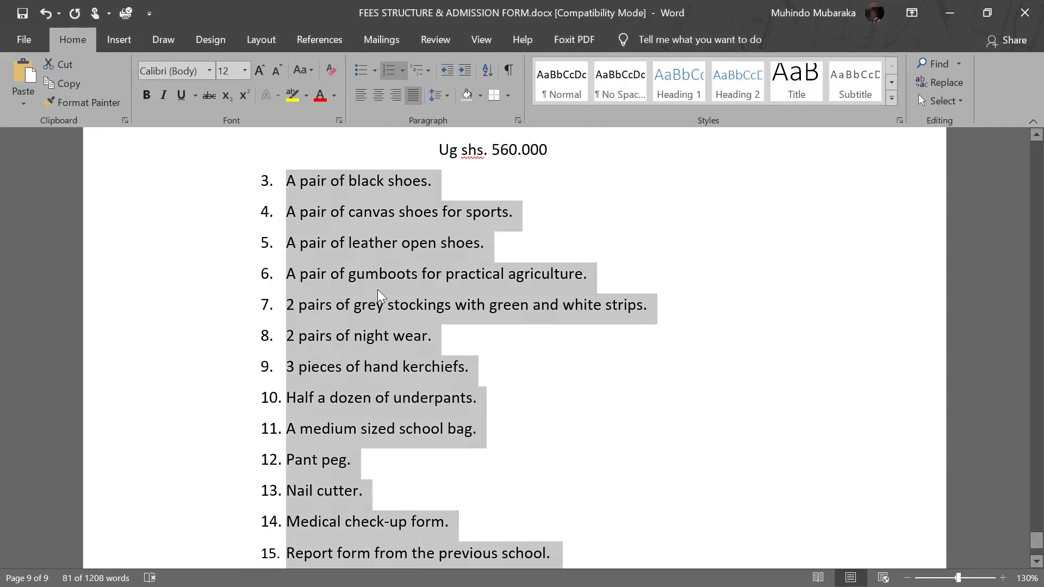
scroll(378, 289, down, 2)
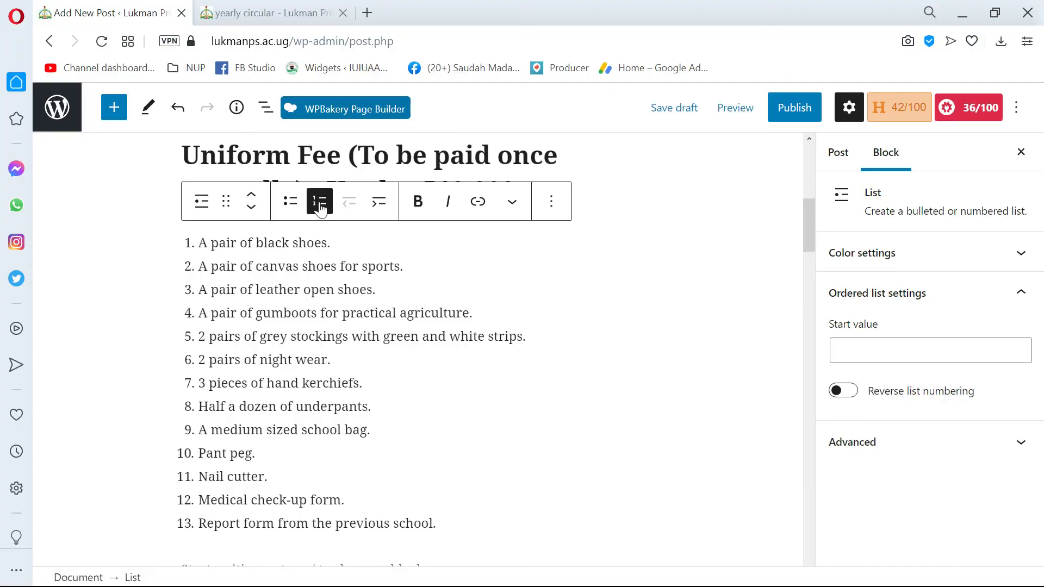
scroll(272, 218, up, 3)
scroll(303, 295, down, 5)
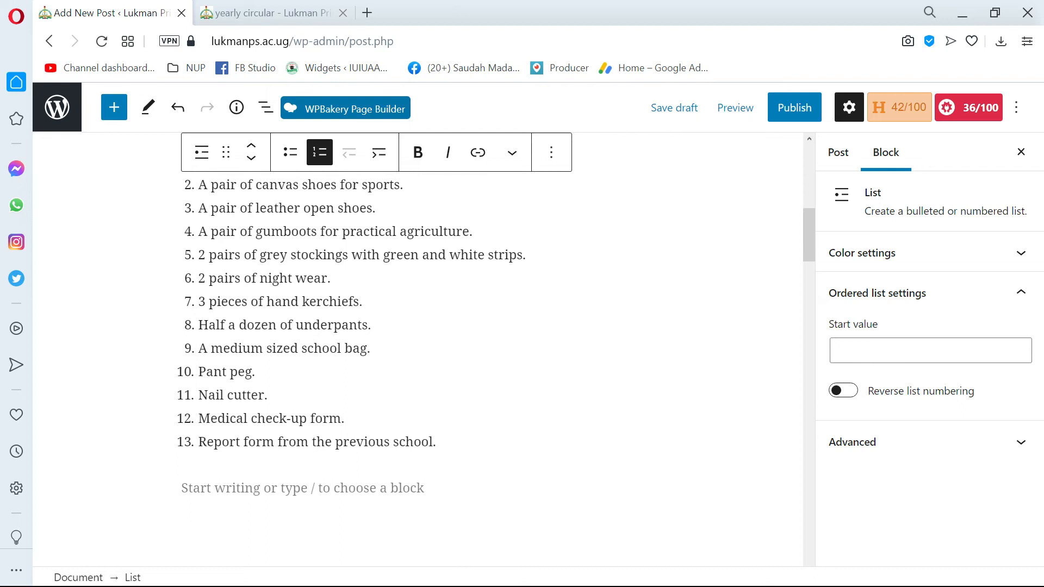
scroll(378, 337, up, 2)
key(ctrl+z)
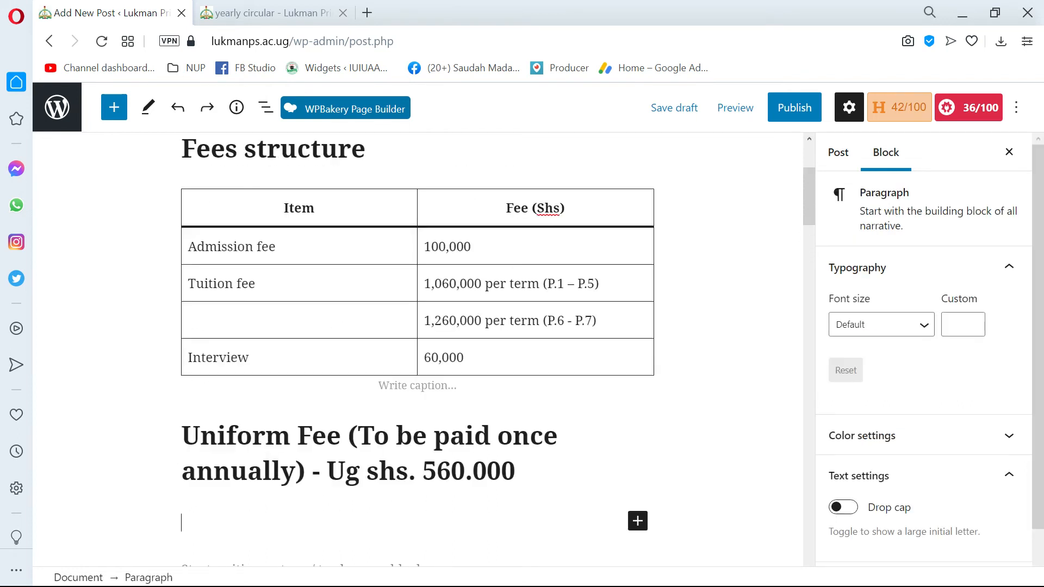
scroll(418, 348, down, 6)
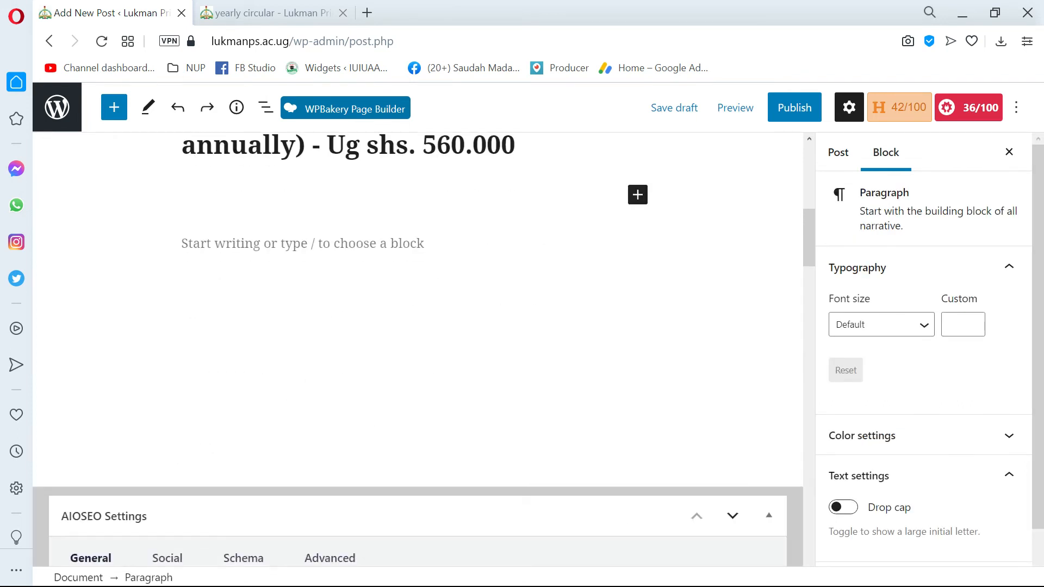
key(ctrl+shift+z)
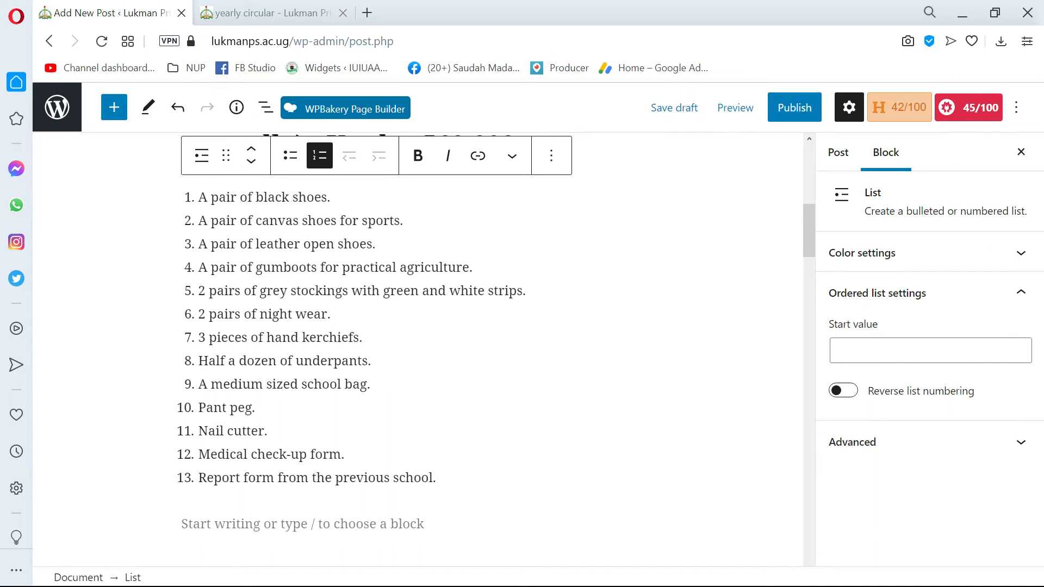
scroll(418, 348, up, 2)
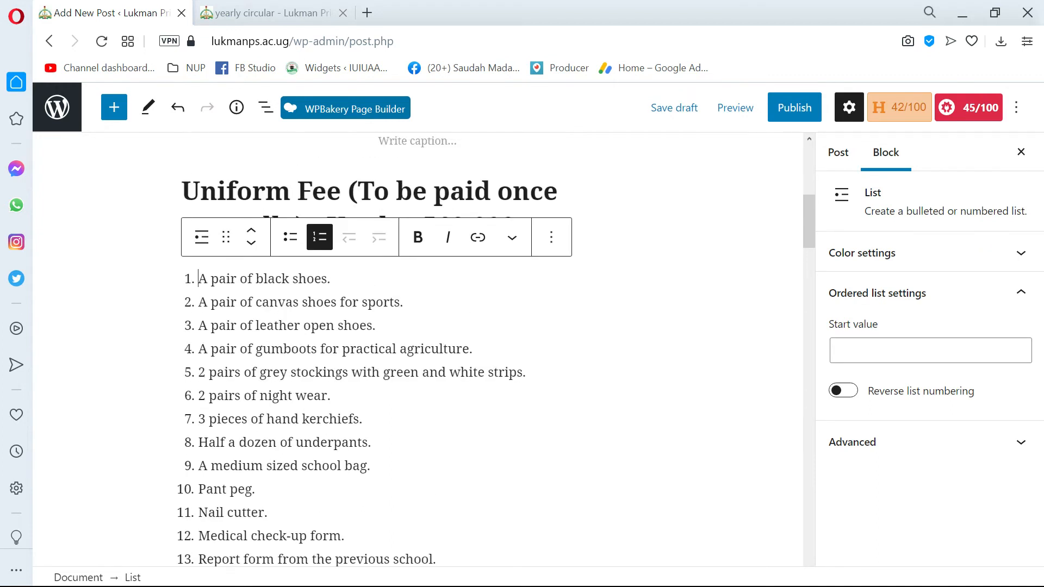
Make the word 'leather' in item 3 bold
double_click(277, 325)
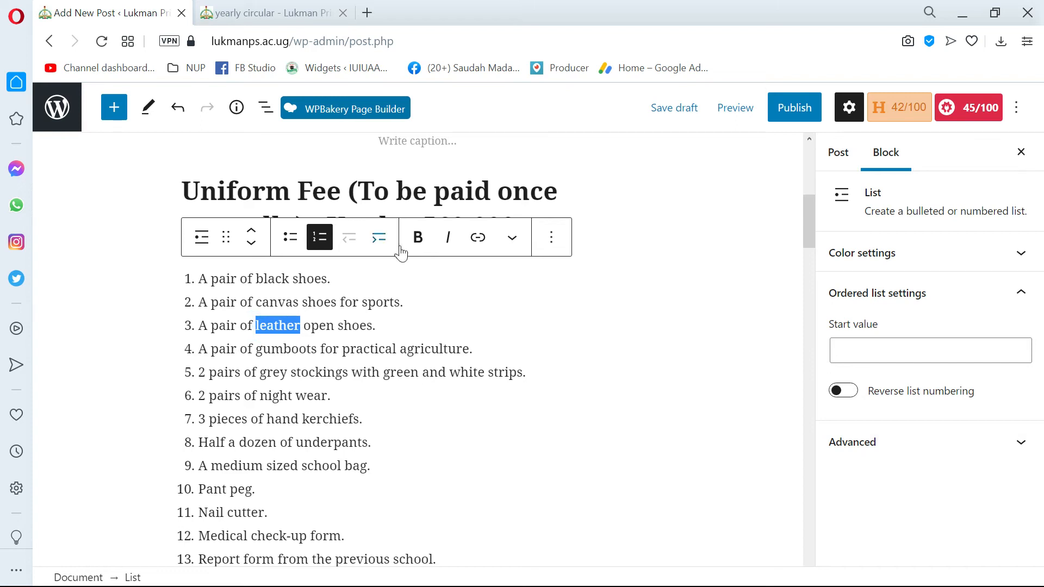
click(418, 237)
click(336, 394)
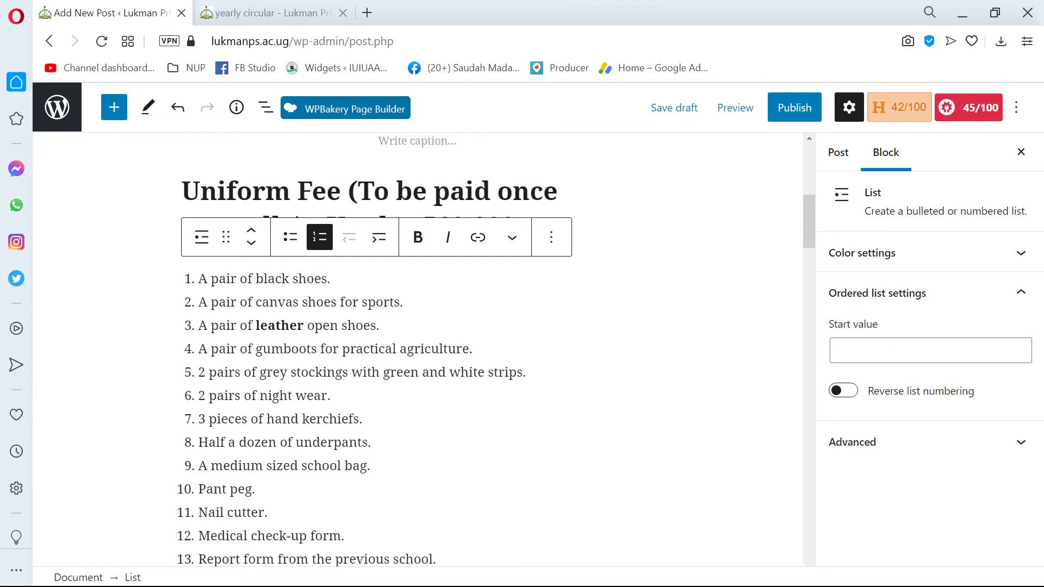
scroll(375, 348, down, 3)
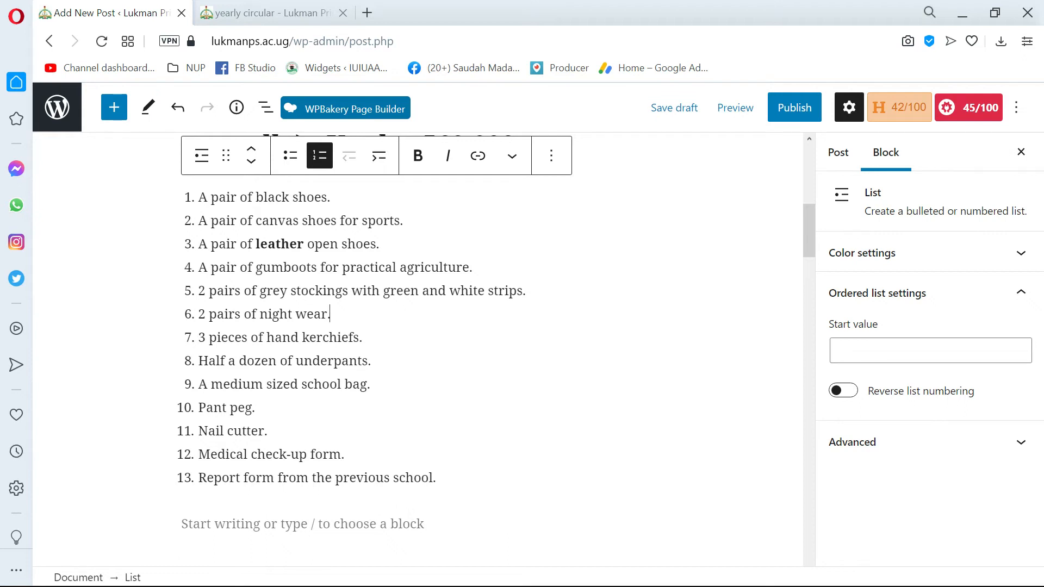
Select 'of hand kerchiefs.' in item 7 and start a link on it
click(362, 337)
drag(363, 337, 259, 338)
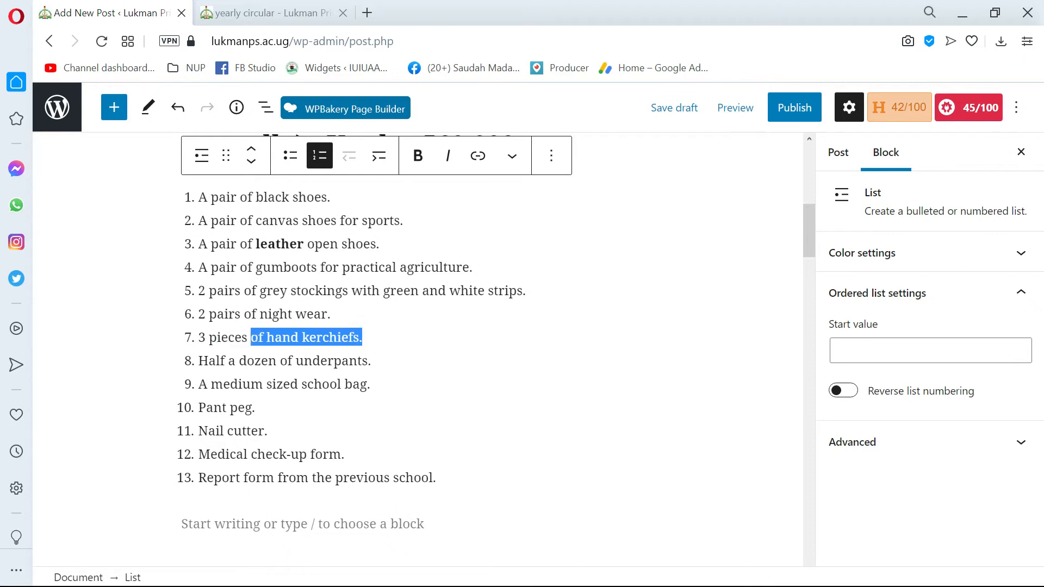
scroll(381, 326, up, 5)
scroll(380, 326, down, 5)
scroll(381, 326, up, 2)
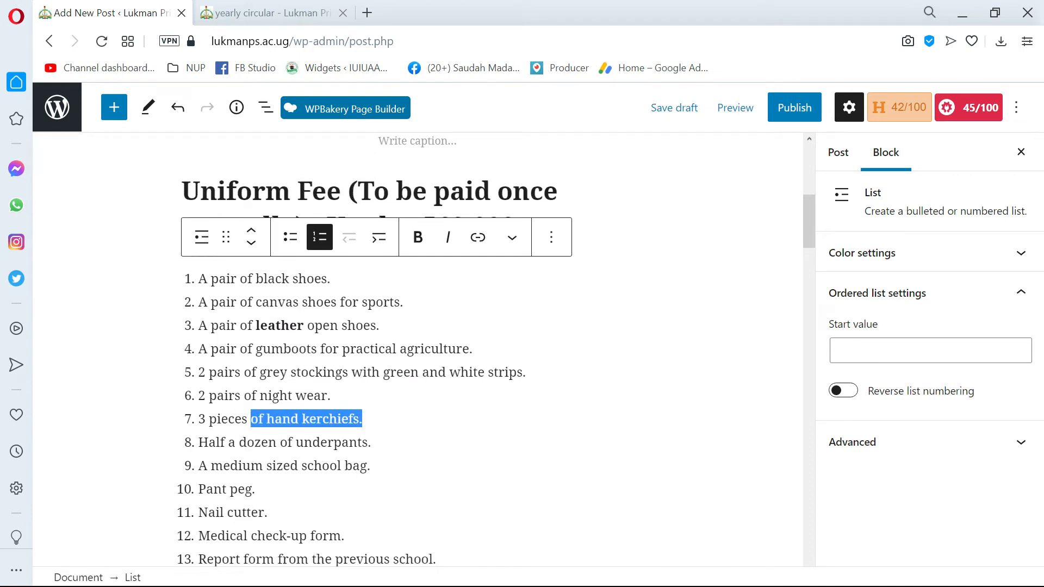
click(481, 239)
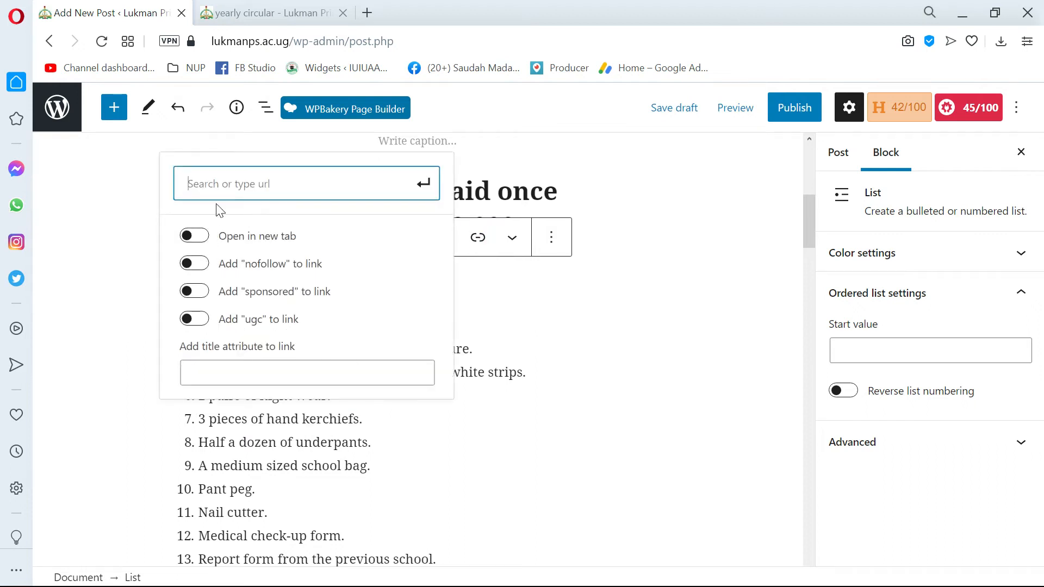
Copy the yearly circular page address from the other tab into the link field
click(255, 12)
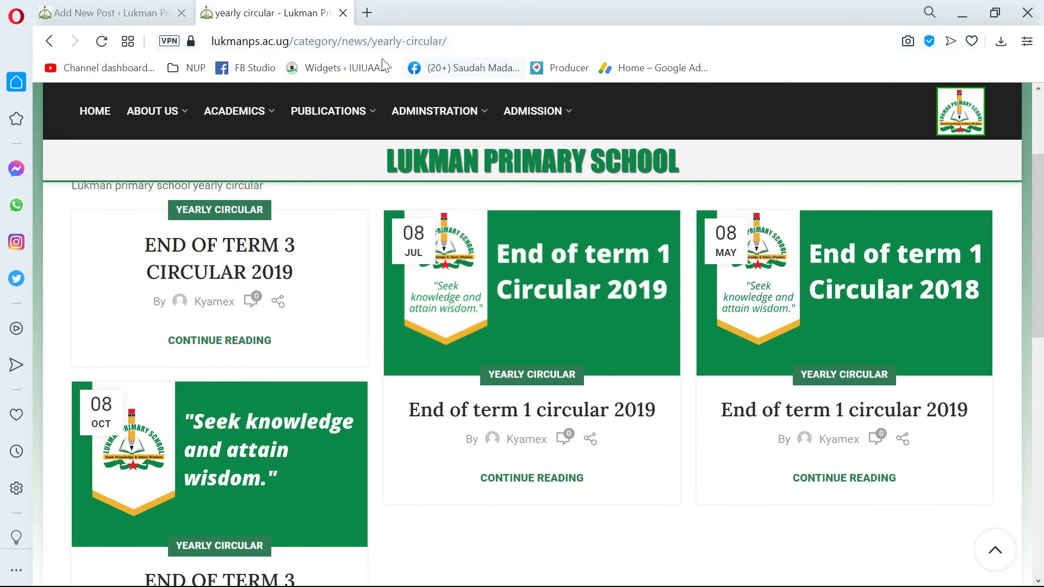
click(224, 33)
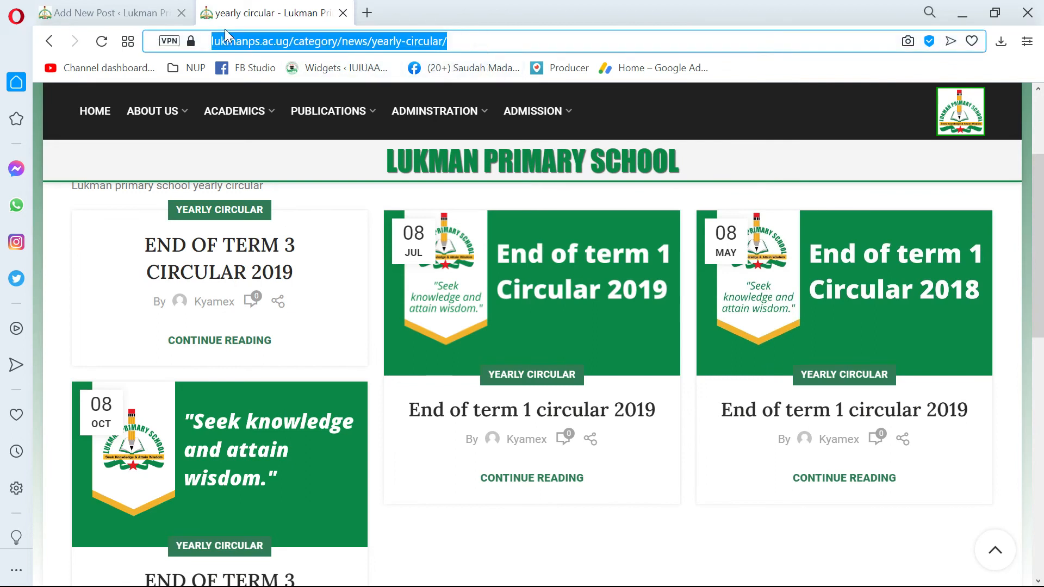
key(ctrl+c)
click(109, 13)
key(ctrl+v)
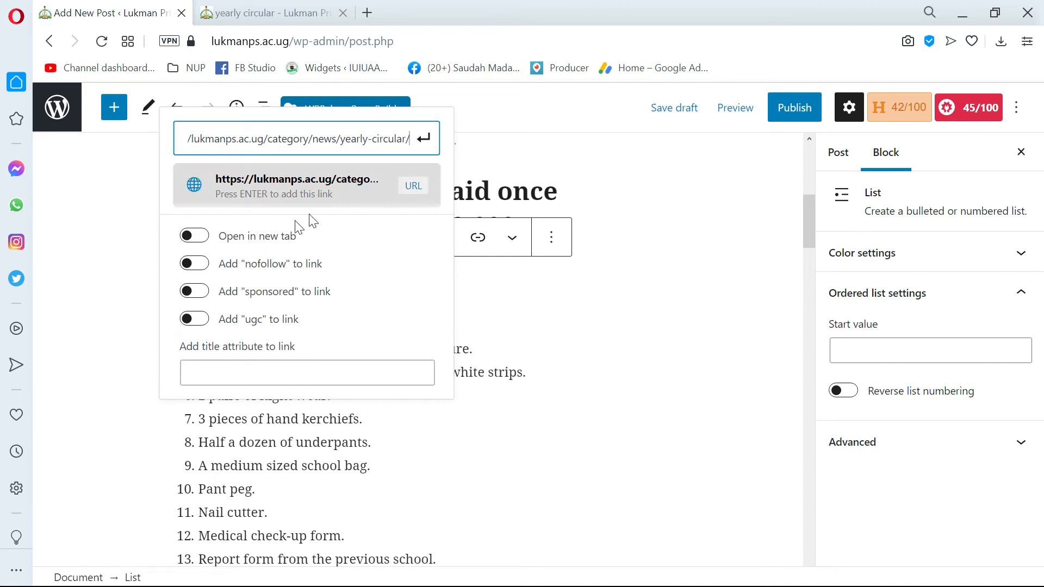
Apply the link to 'of hand kerchiefs.' with 'Open in new tab' left off
click(194, 239)
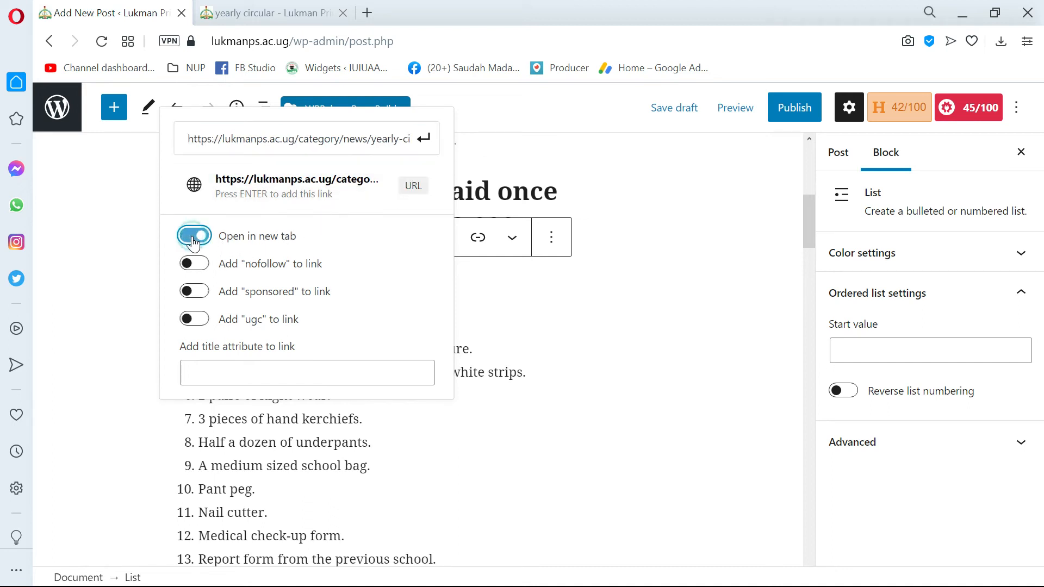
click(193, 241)
click(189, 248)
click(189, 248)
click(193, 238)
click(196, 238)
click(425, 139)
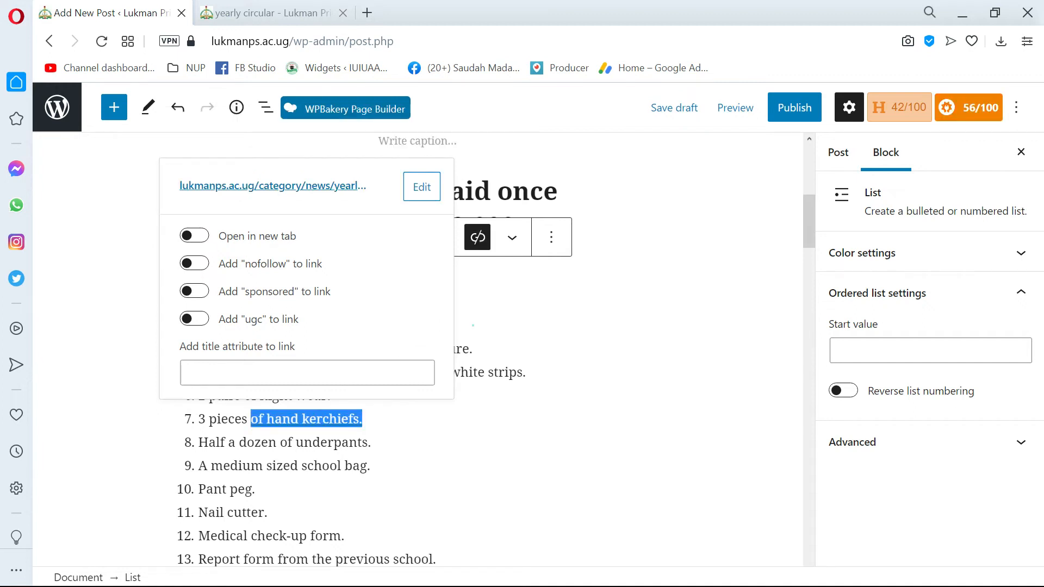
click(474, 325)
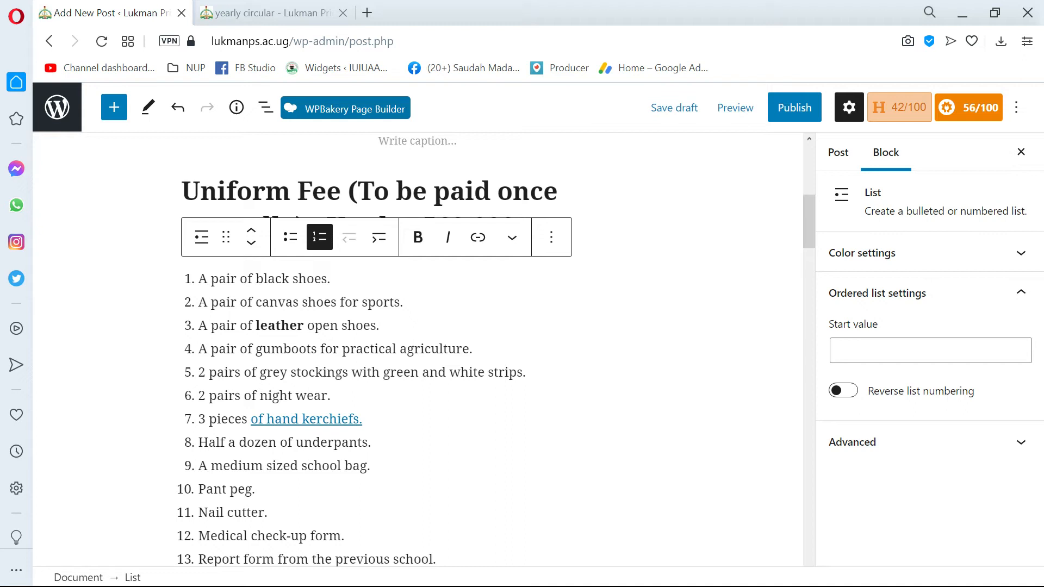
Move into the last list item and compare the list with the original Word document
scroll(489, 348, down, 3)
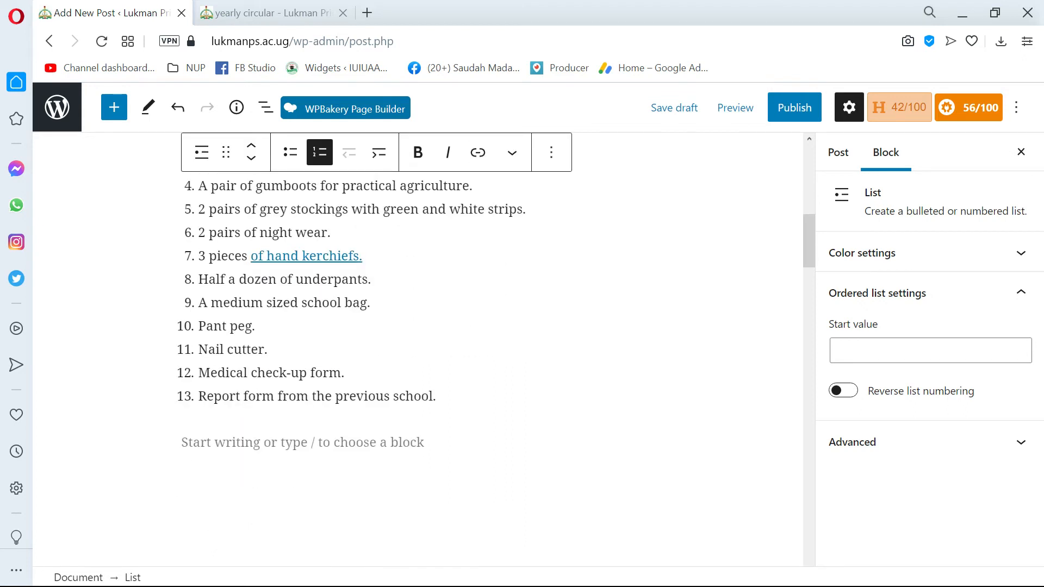
click(347, 414)
key(alt+Tab)
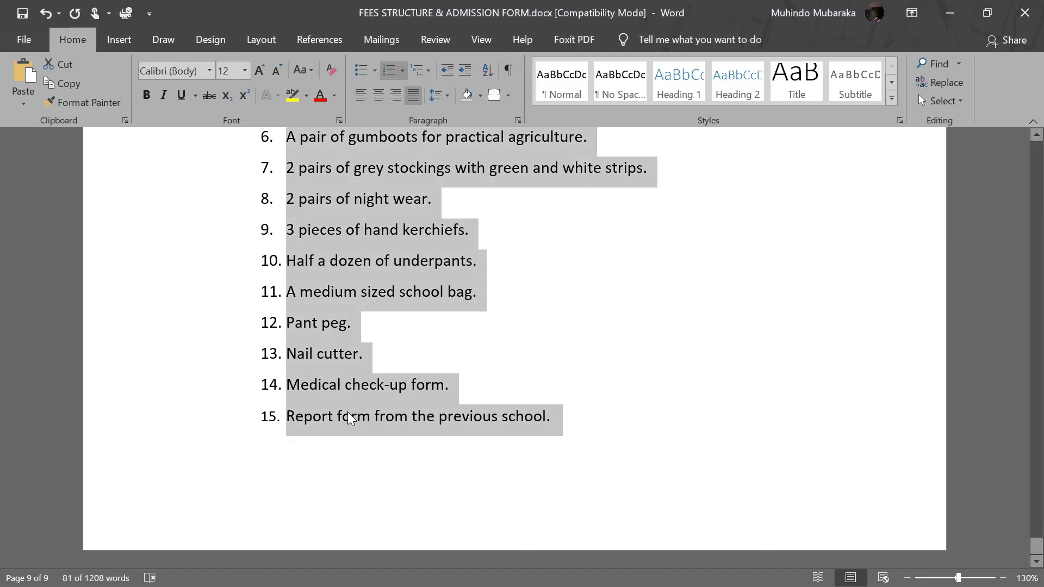
key(alt+Tab)
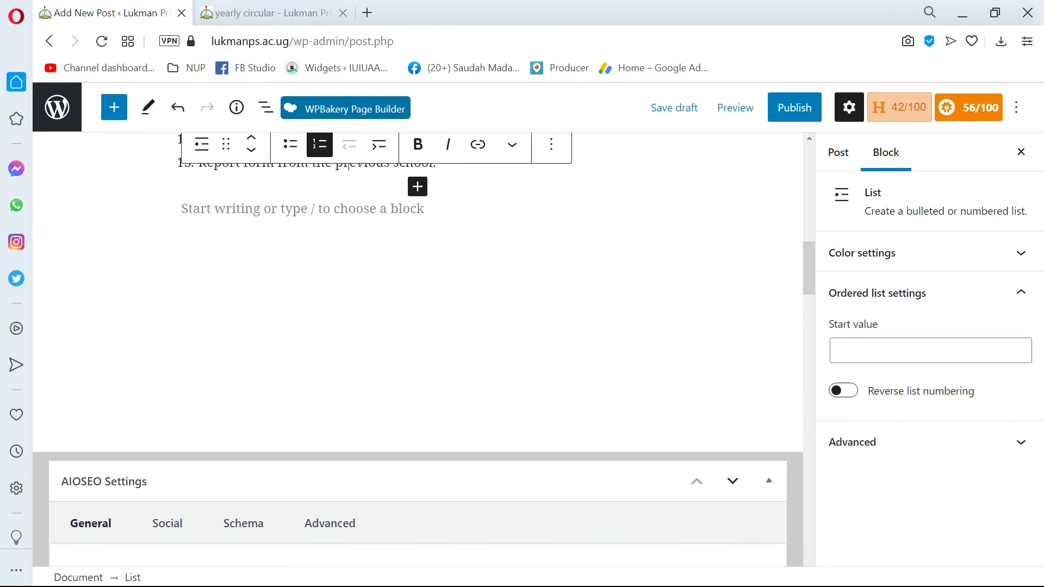
Insert an Image block in the empty paragraph below the list and open its Media Library
click(434, 230)
click(310, 213)
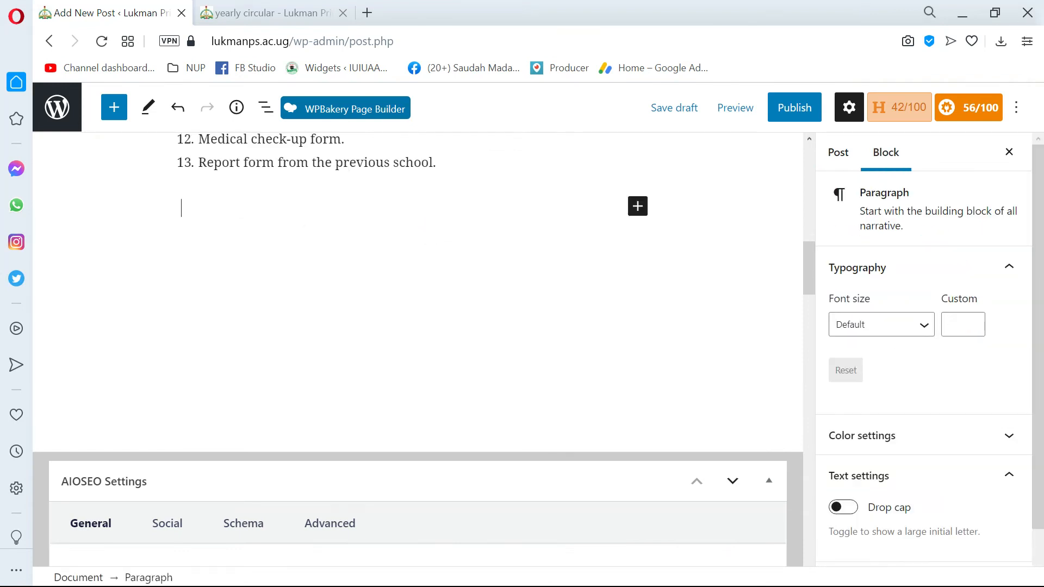
click(112, 115)
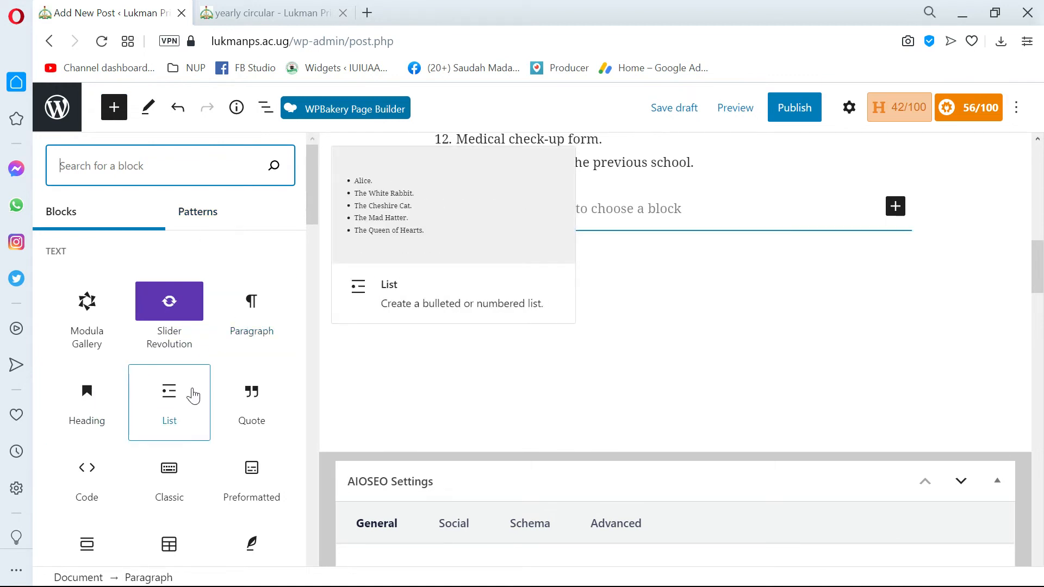
scroll(193, 394, down, 2)
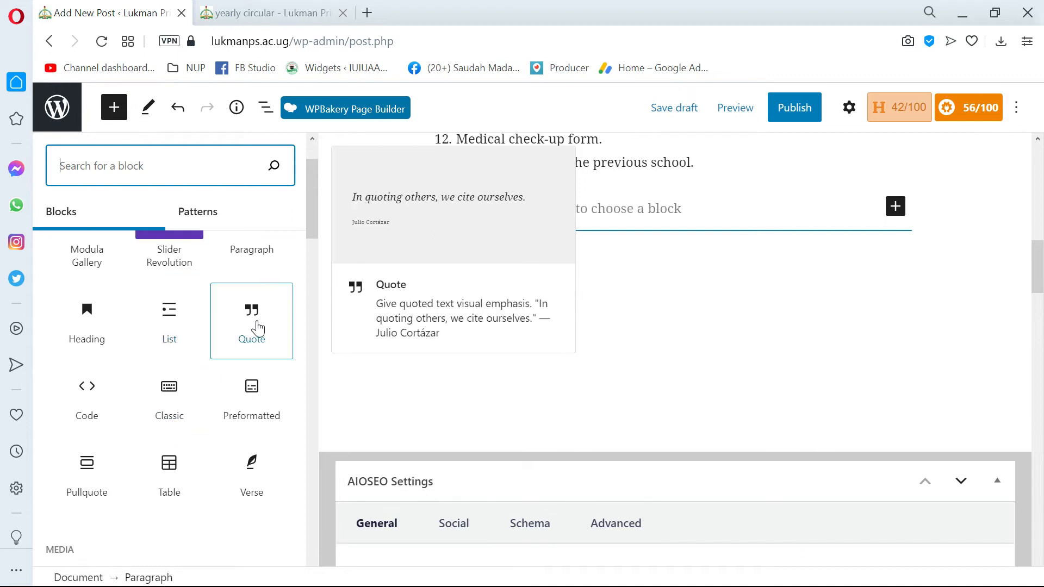
scroll(198, 366, down, 3)
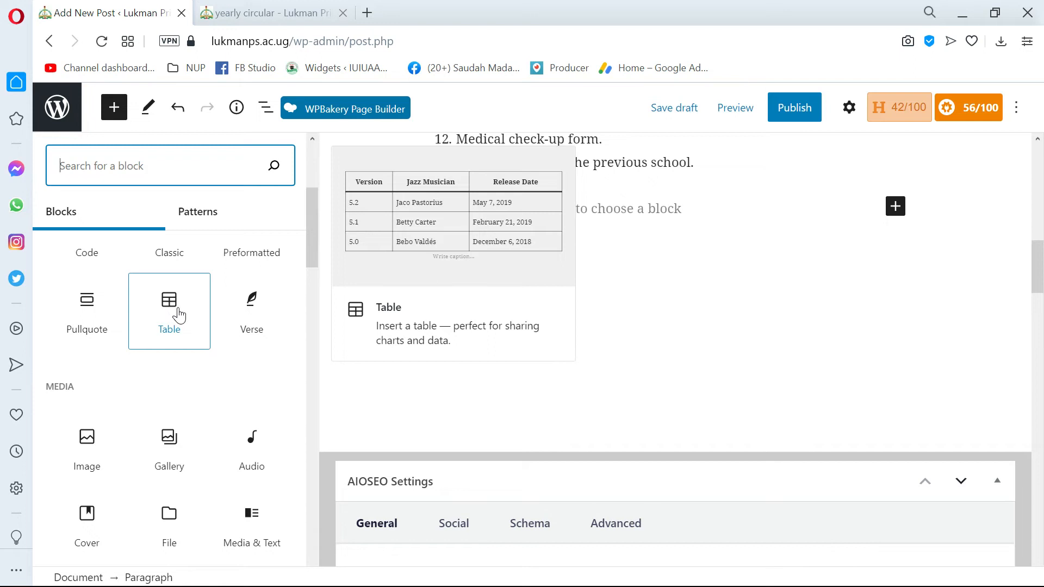
scroll(179, 315, down, 2)
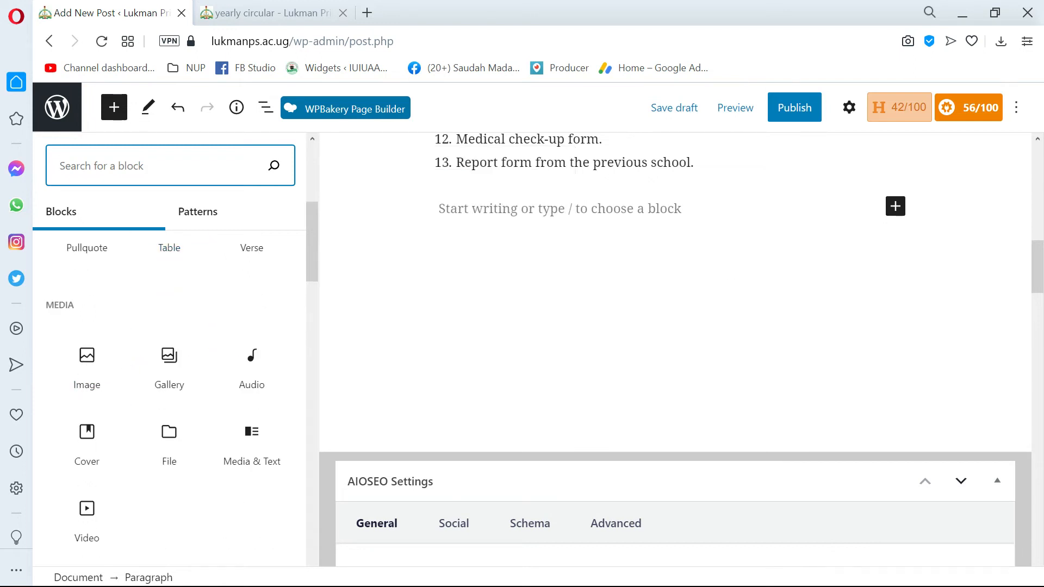
click(99, 375)
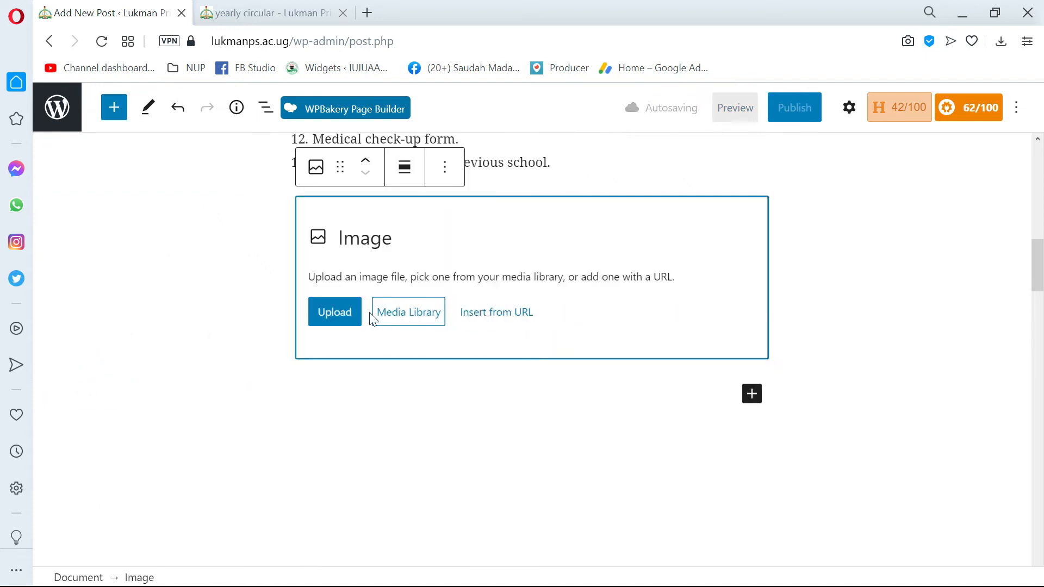
click(415, 322)
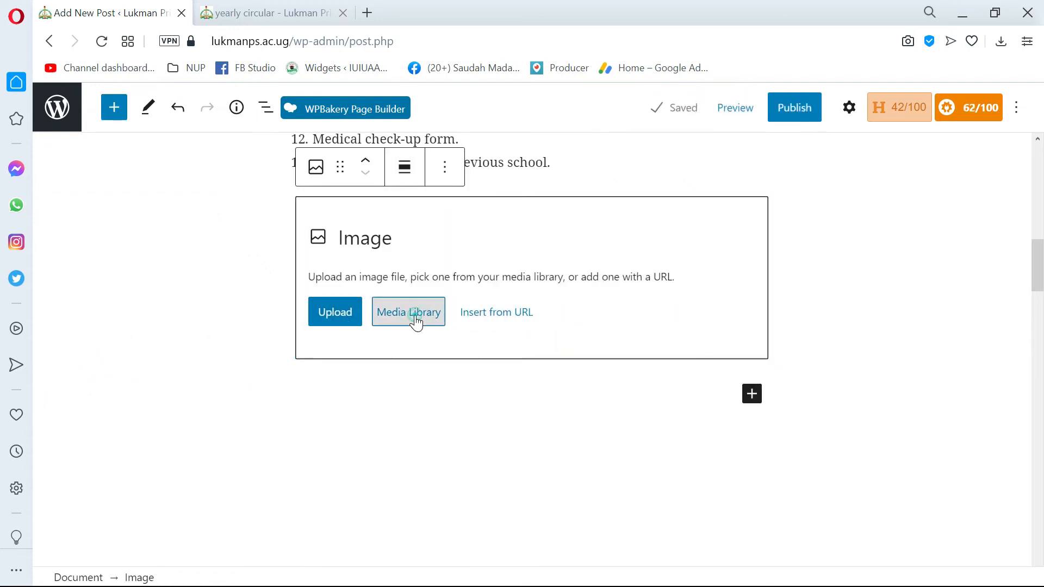
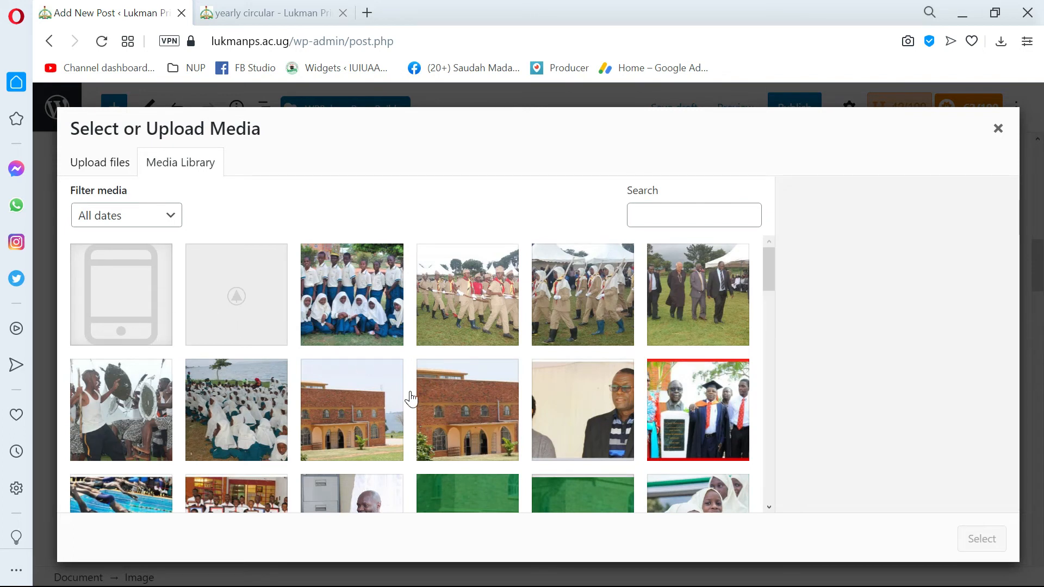
Insert lukman-primary-school-masjid.jpg from the Media Library into the image block below the list
click(477, 400)
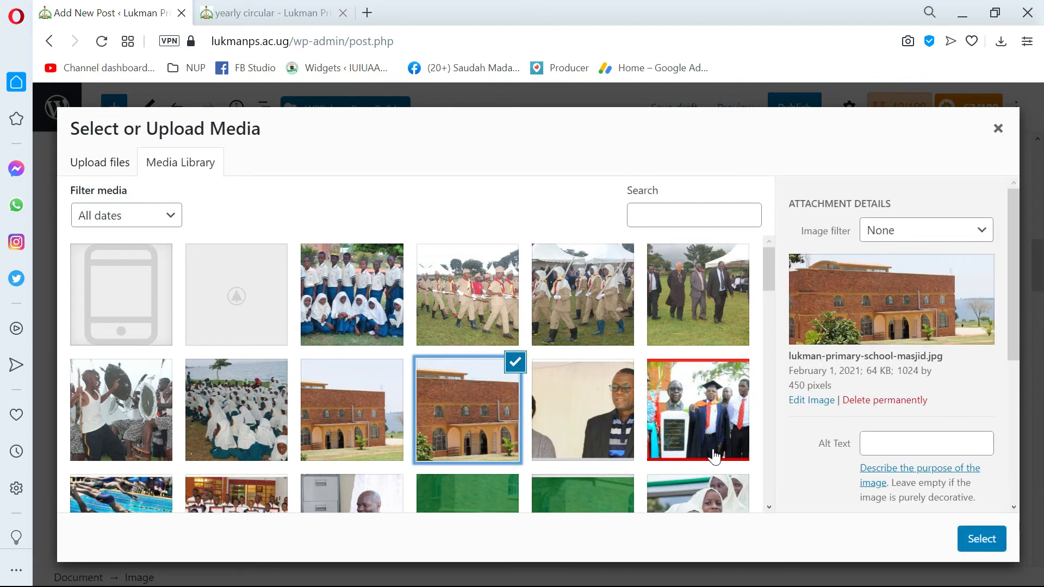
click(973, 539)
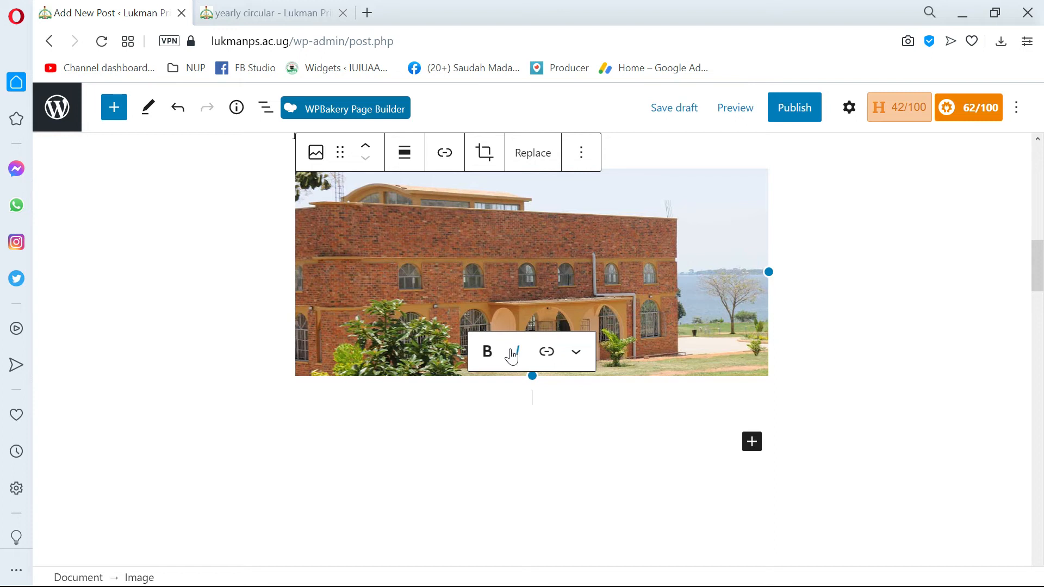
scroll(380, 273, up, 2)
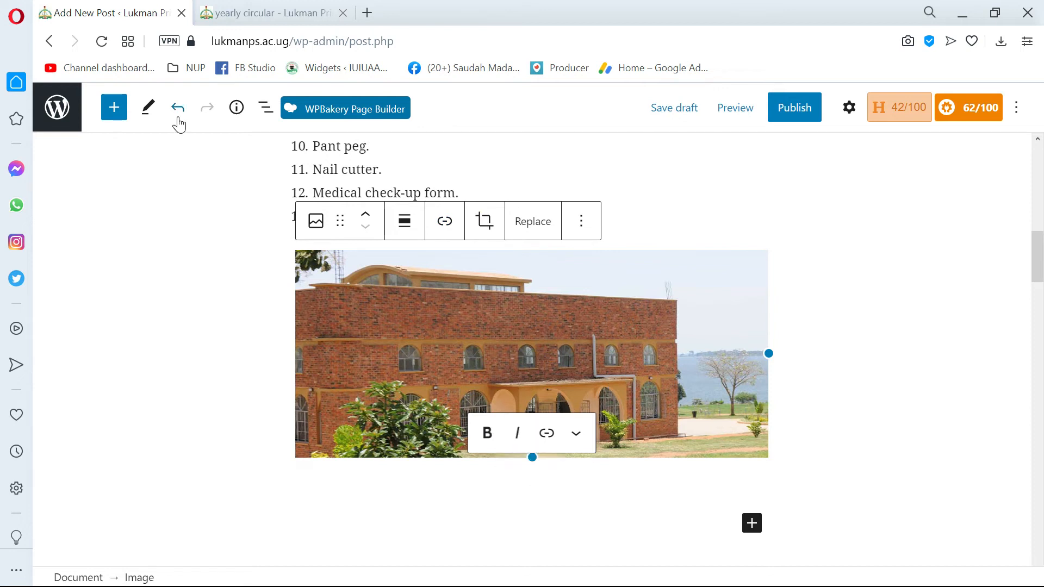
Add a Gallery block below the masjid photo and open its Media Library
click(114, 107)
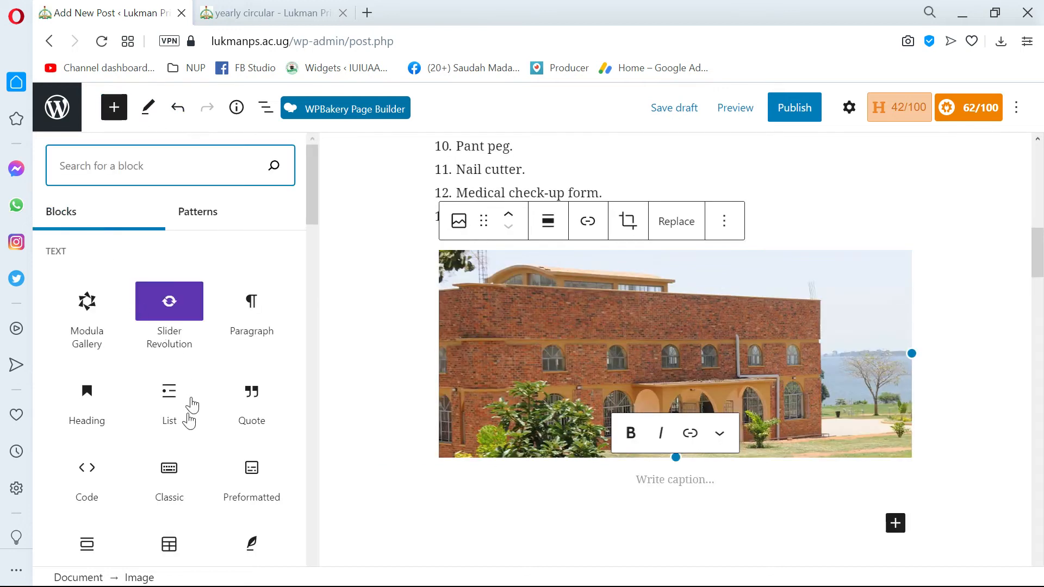
scroll(191, 405, down, 6)
scroll(207, 333, down, 3)
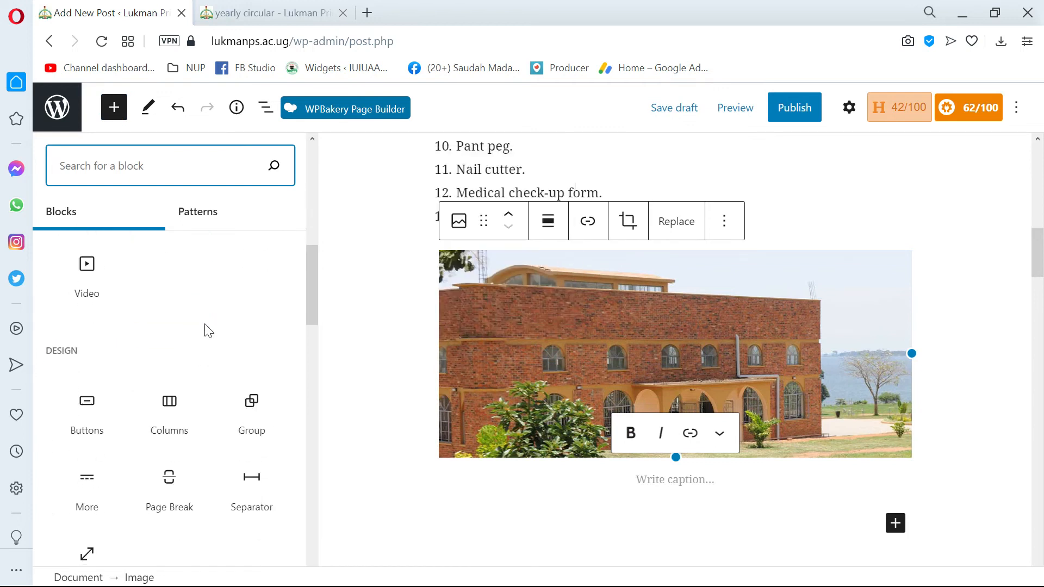
scroll(163, 320, up, 3)
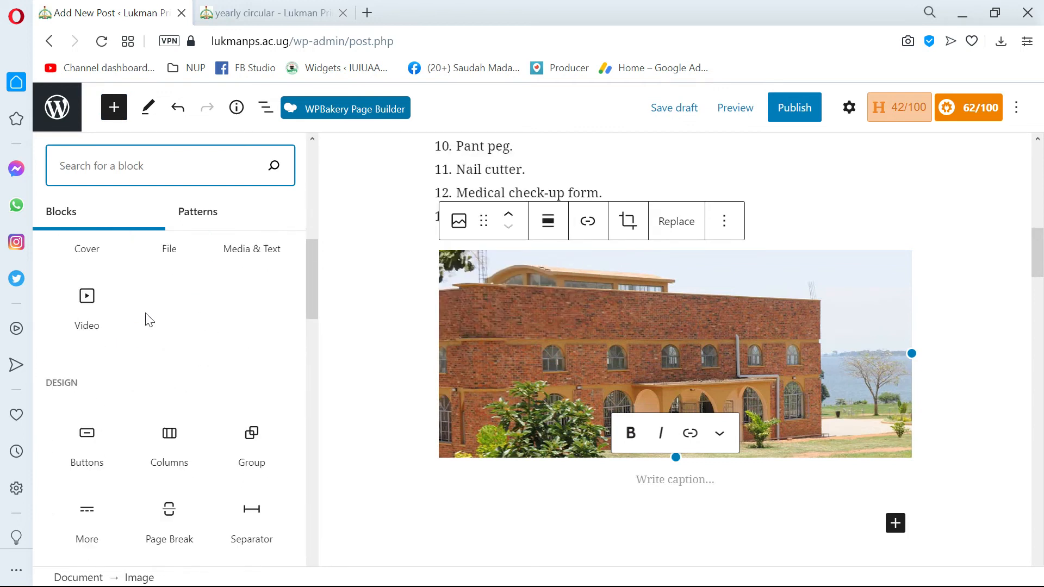
scroll(234, 367, up, 5)
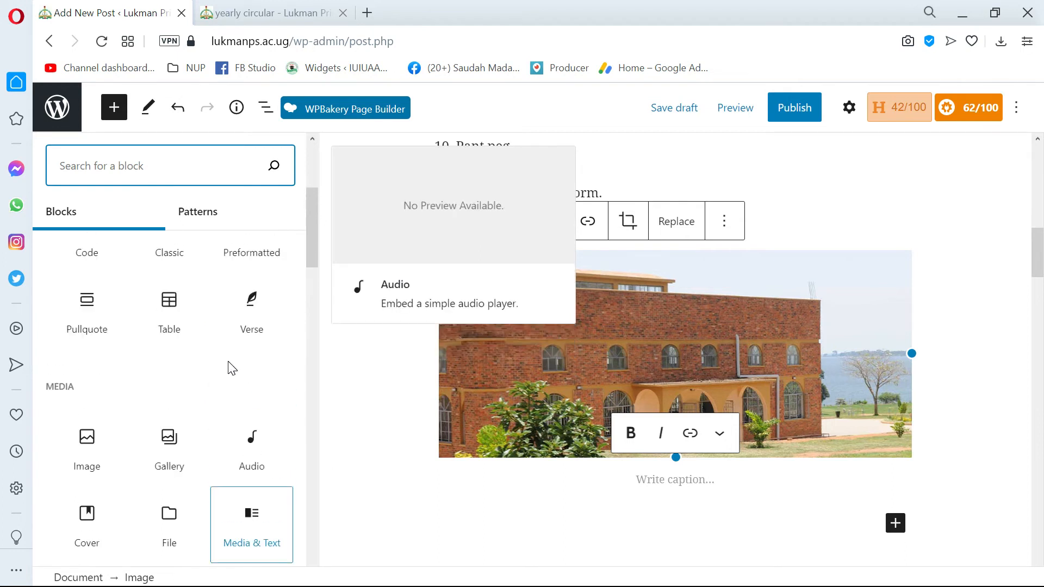
scroll(122, 381, up, 3)
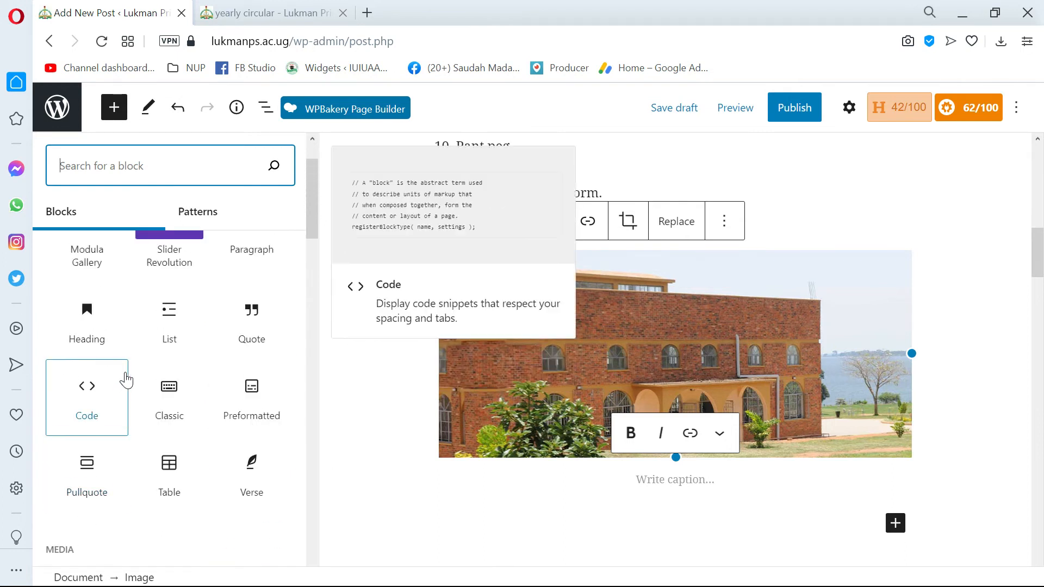
scroll(126, 375, down, 3)
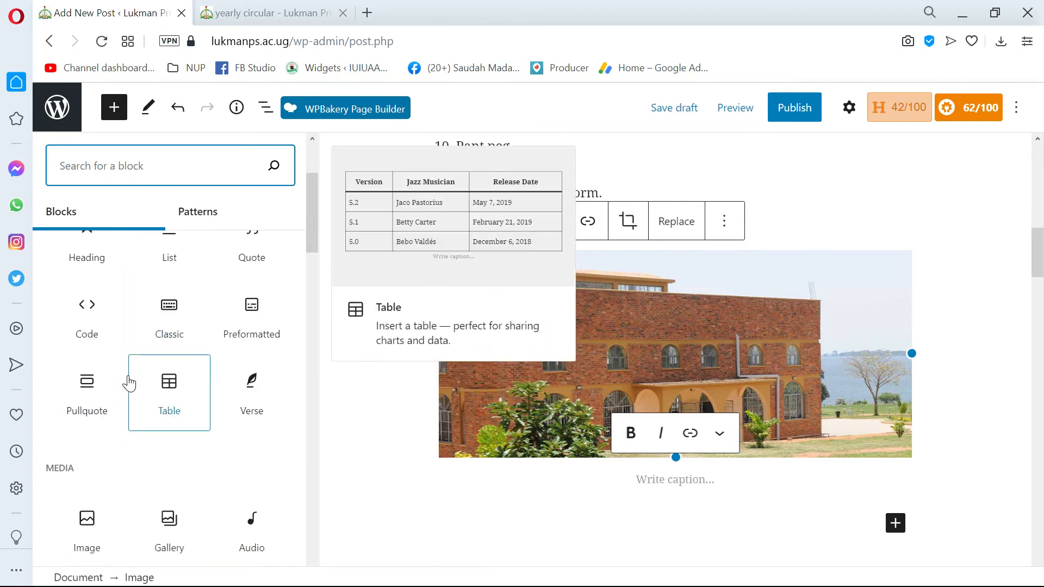
scroll(109, 392, down, 3)
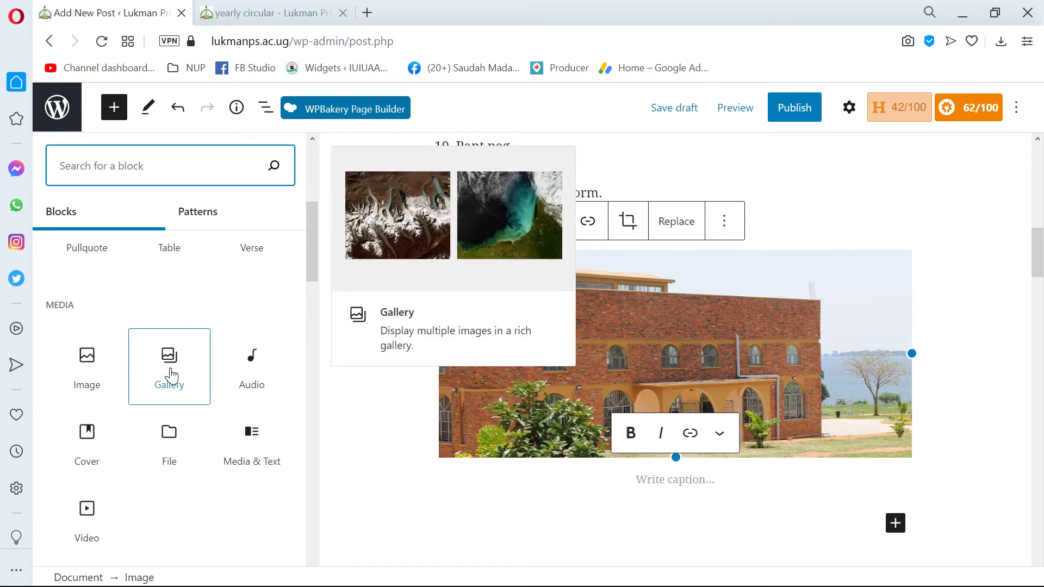
click(172, 375)
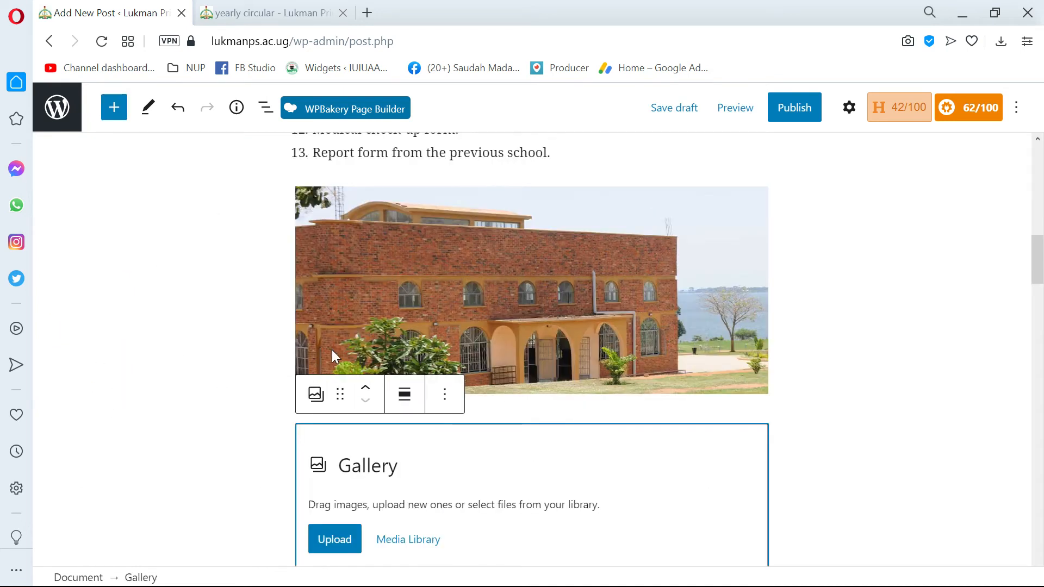
scroll(354, 357, down, 3)
click(408, 380)
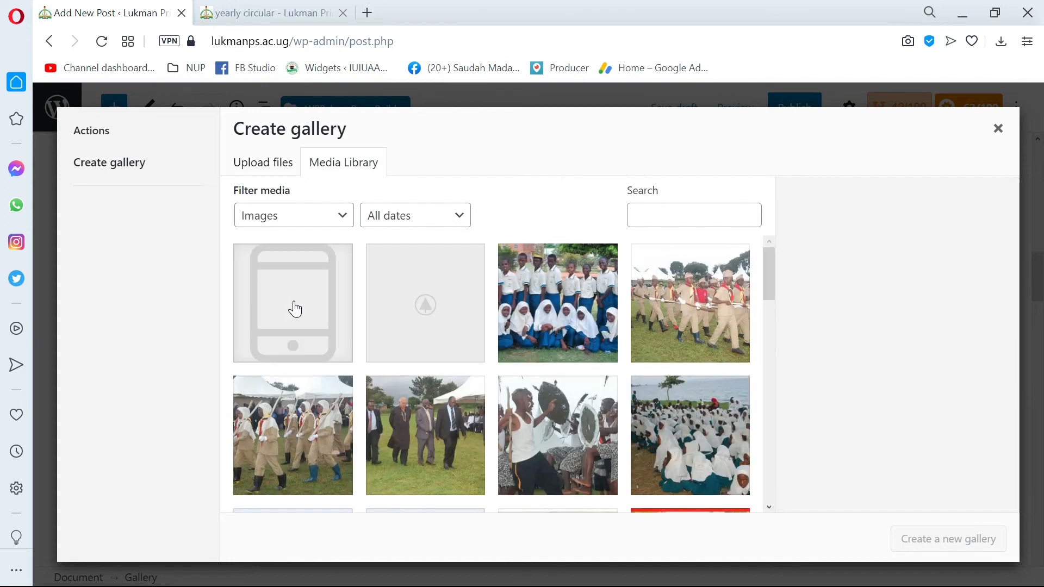
Select the pupils, marching scouts, mosque, two smiling-girls and head teacher photos
click(562, 322)
click(699, 324)
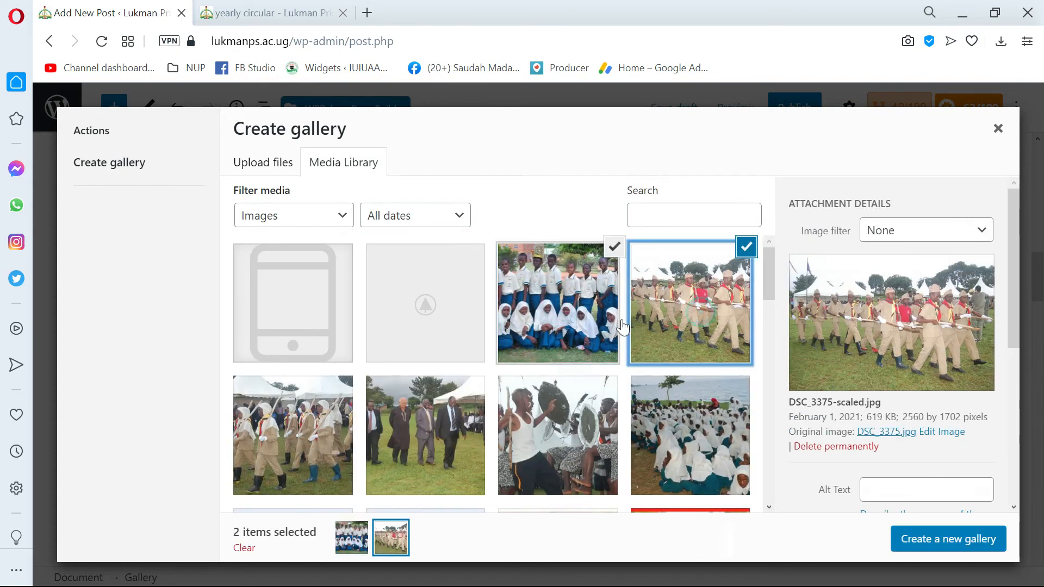
scroll(544, 327, down, 5)
click(426, 333)
scroll(421, 343, down, 3)
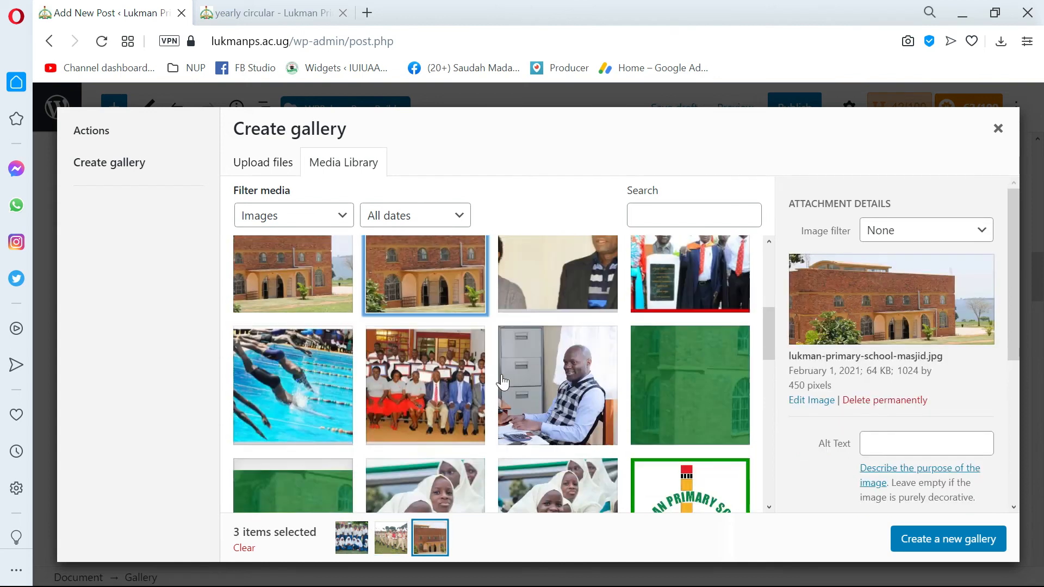
click(421, 403)
scroll(427, 370, down, 5)
click(429, 360)
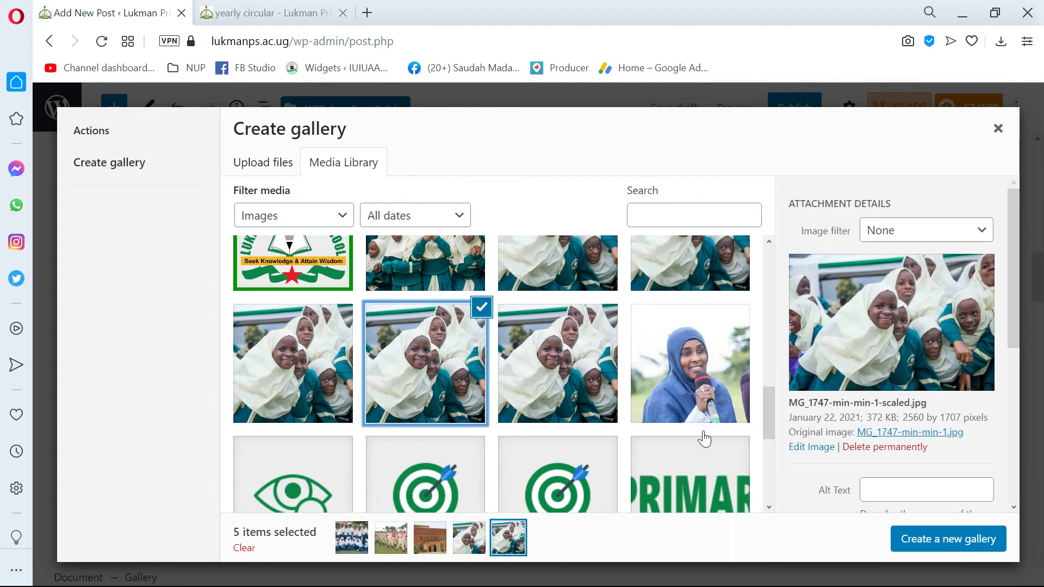
scroll(699, 435, down, 2)
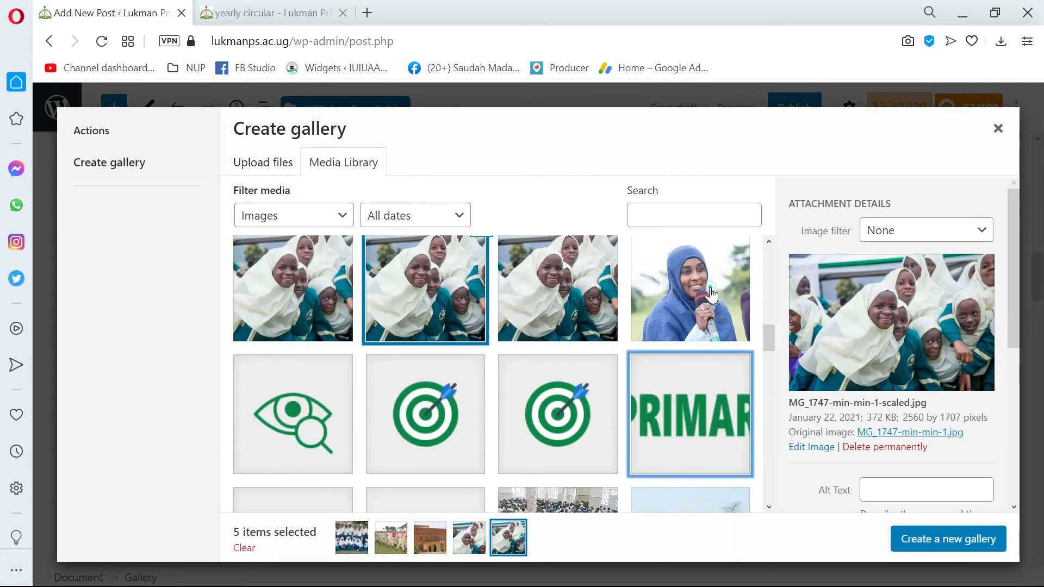
click(710, 291)
Deselect the school logo, then create and insert the six-photo gallery
click(713, 402)
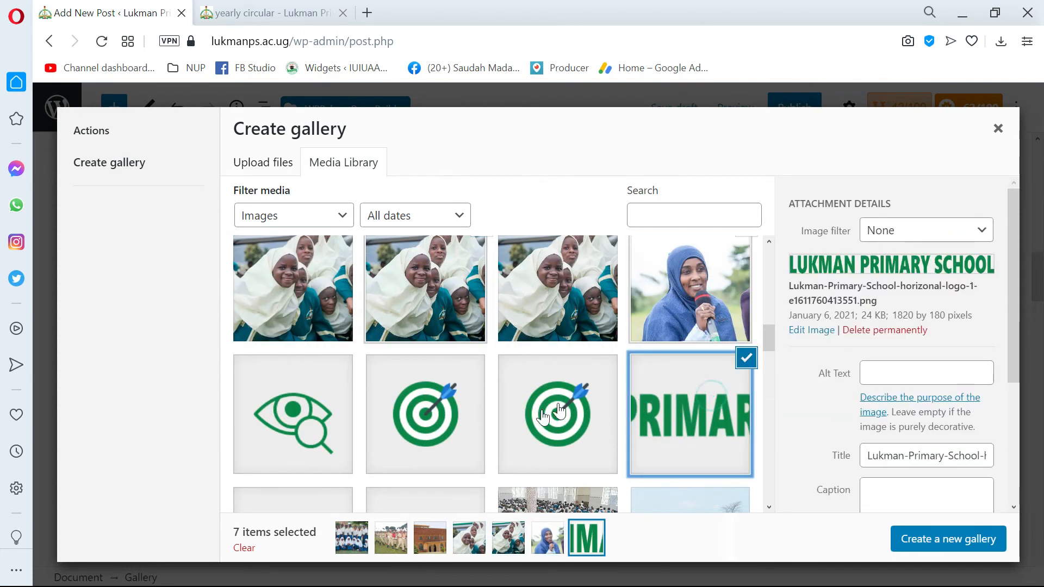
click(751, 364)
scroll(816, 402, down, 3)
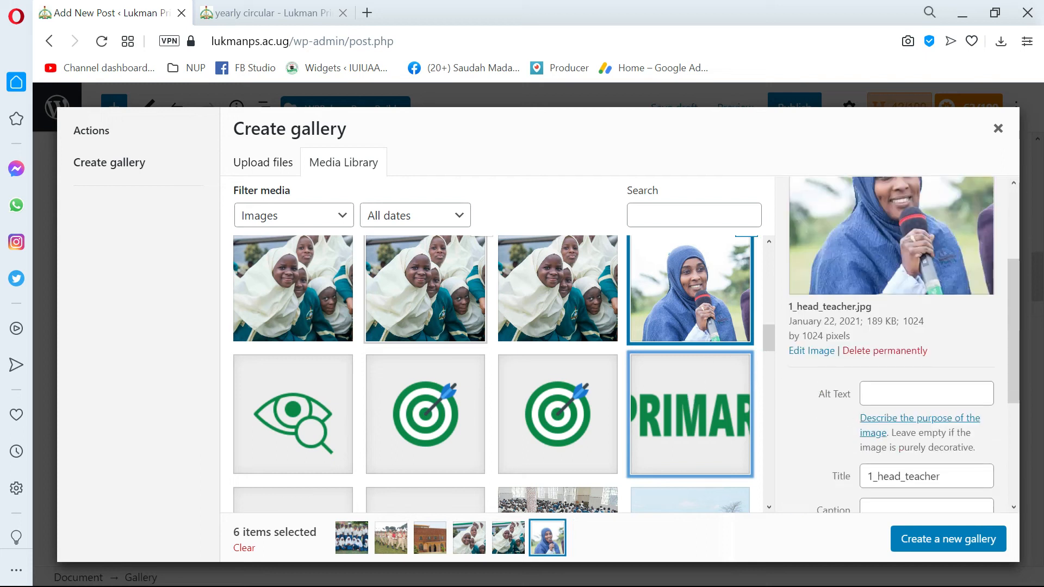
click(944, 549)
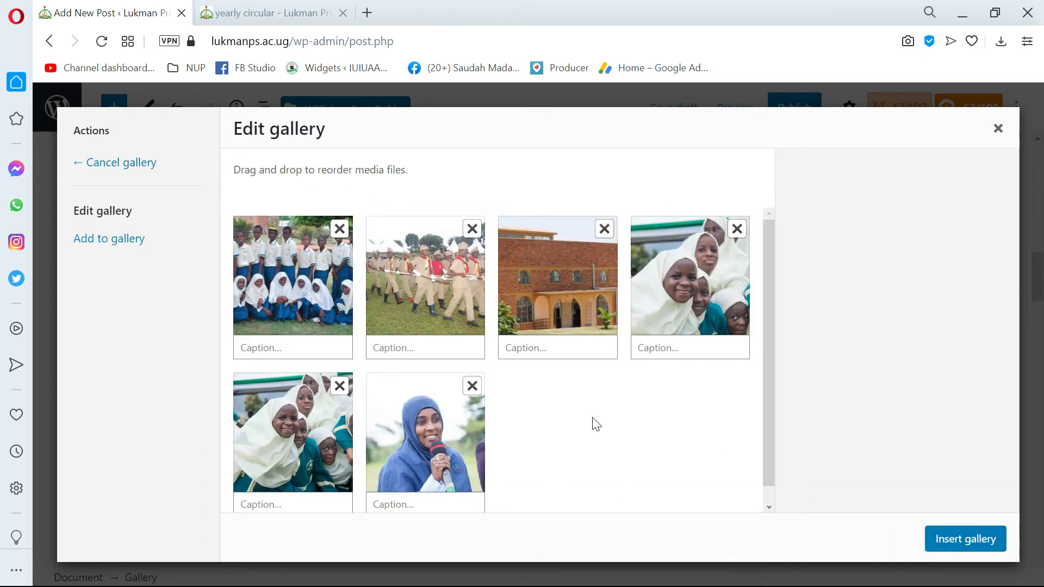
click(941, 544)
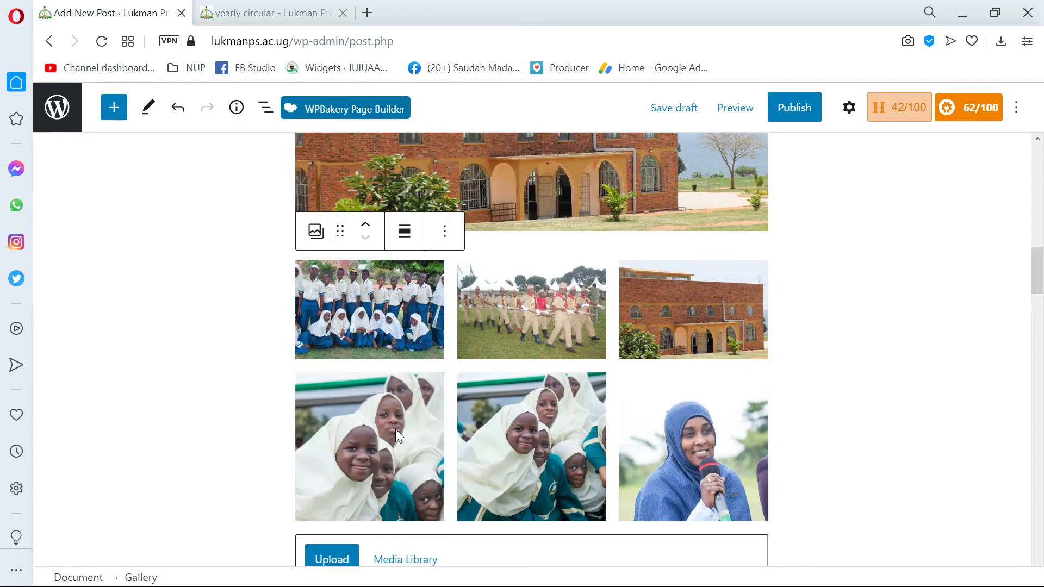
Keep the gallery at 3 columns with cropped images and Thumbnail image size
click(849, 108)
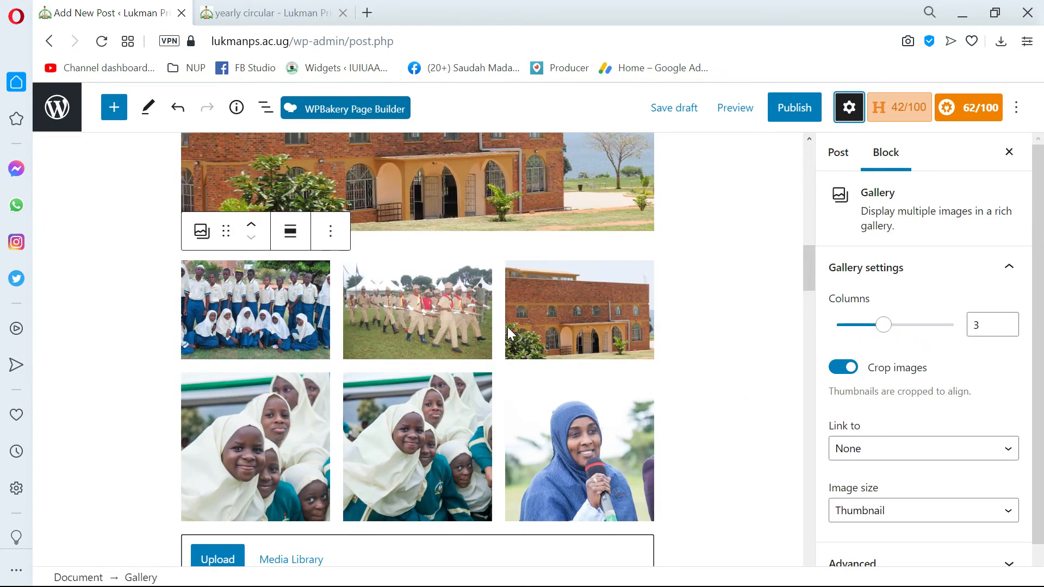
mouse_move(887, 327)
mouse_down()
mouse_move(904, 328)
mouse_move(894, 335)
mouse_up()
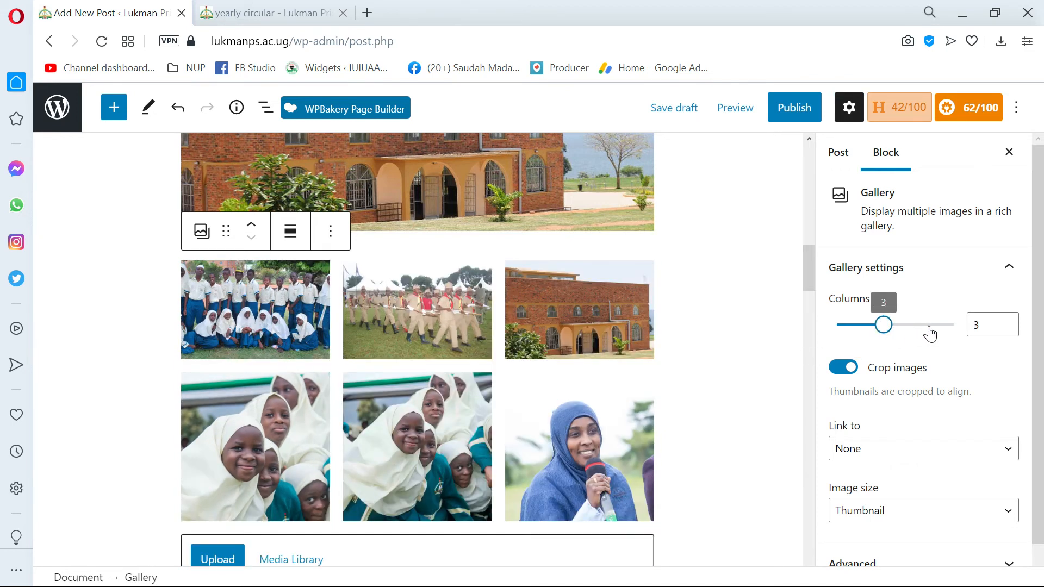
scroll(844, 381, down, 1)
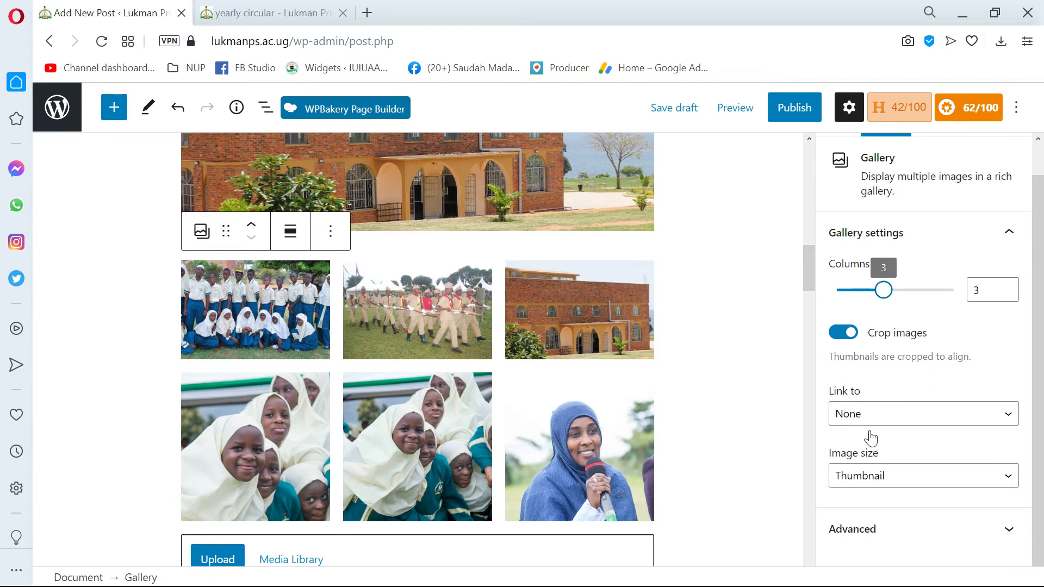
click(891, 482)
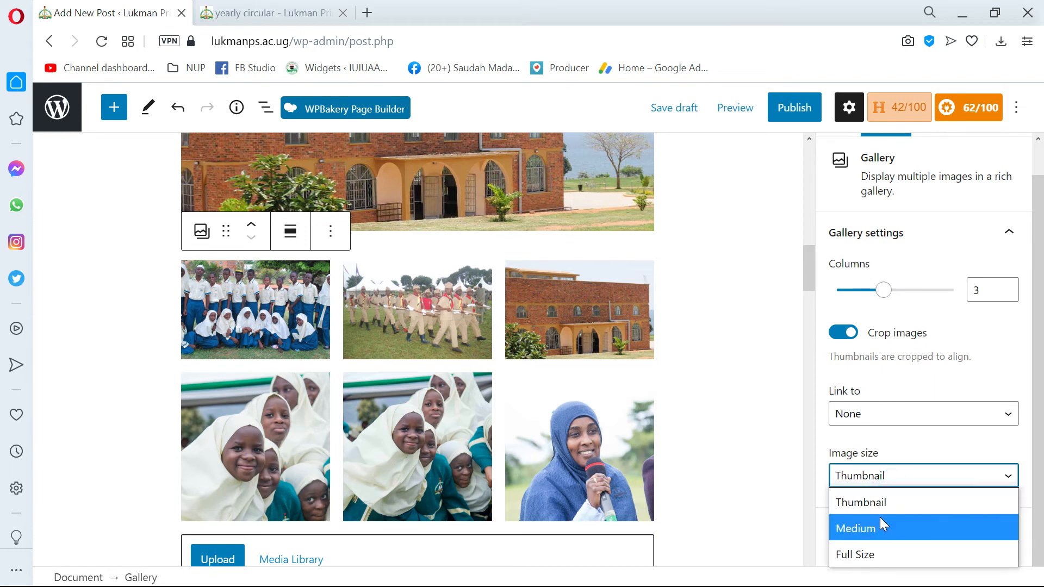
click(914, 503)
scroll(919, 494, up, 1)
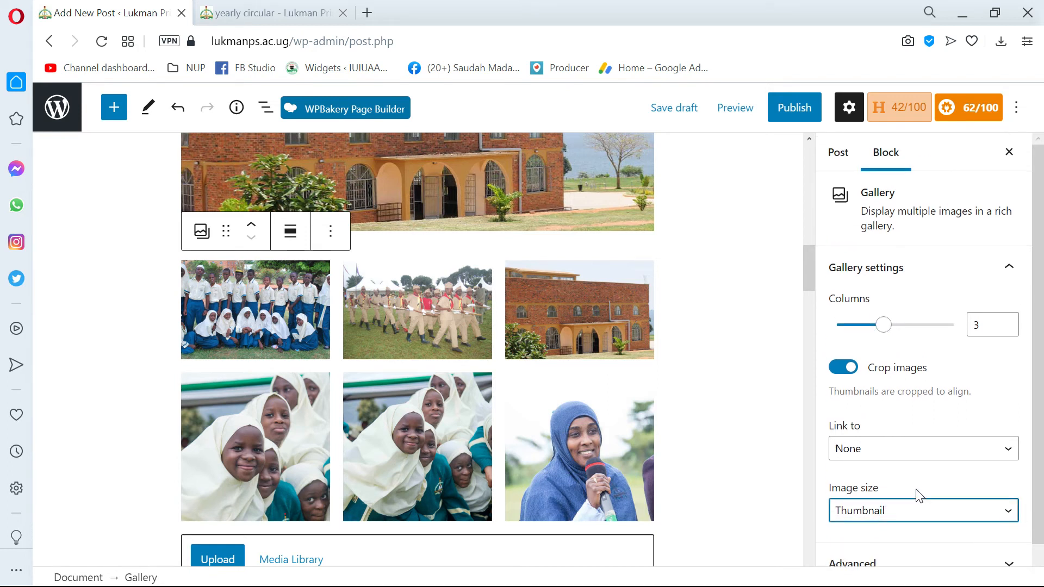
scroll(919, 499, down, 1)
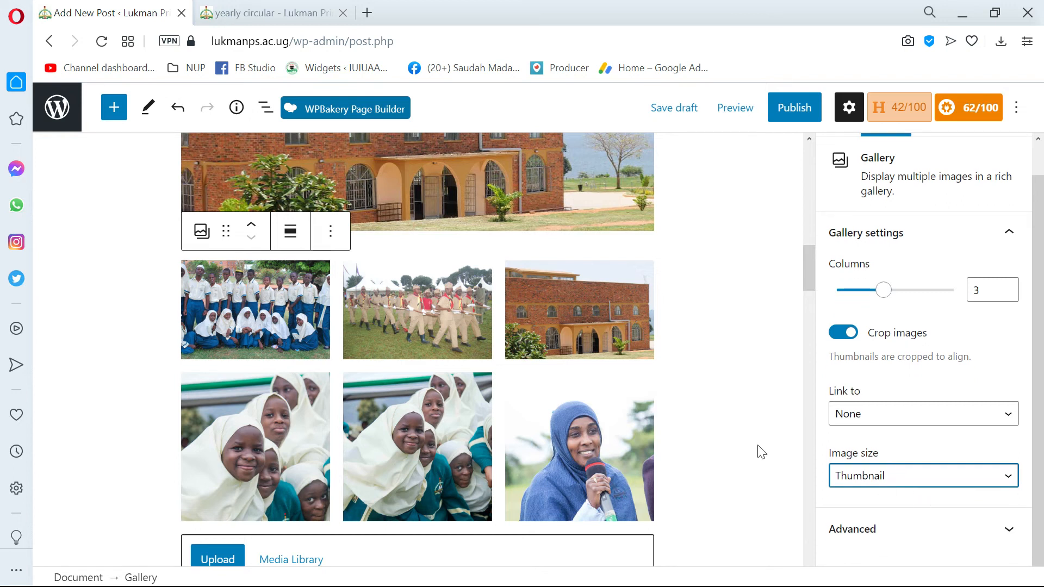
scroll(376, 368, down, 2)
scroll(365, 349, up, 3)
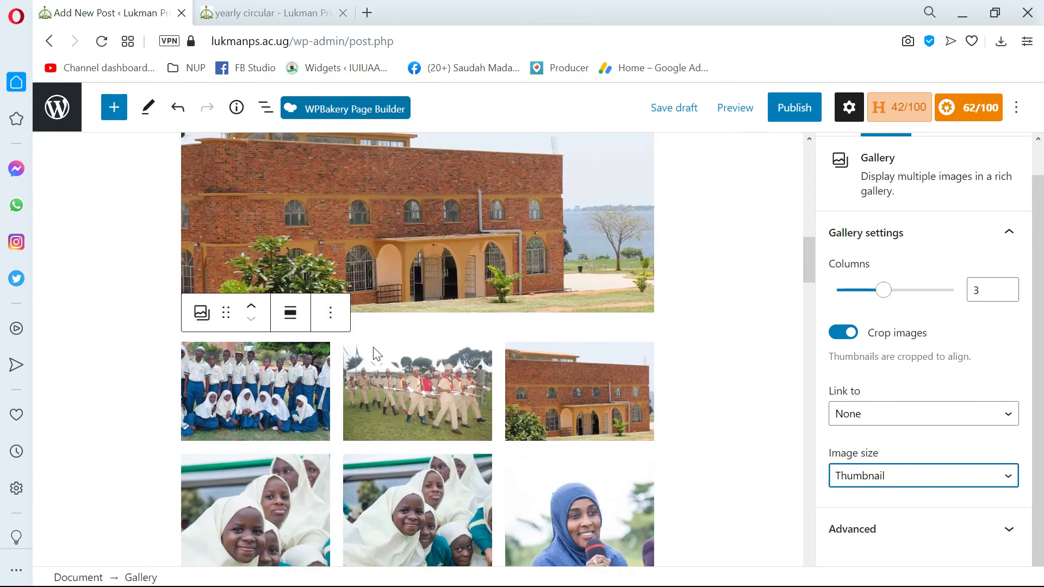
scroll(365, 349, down, 1)
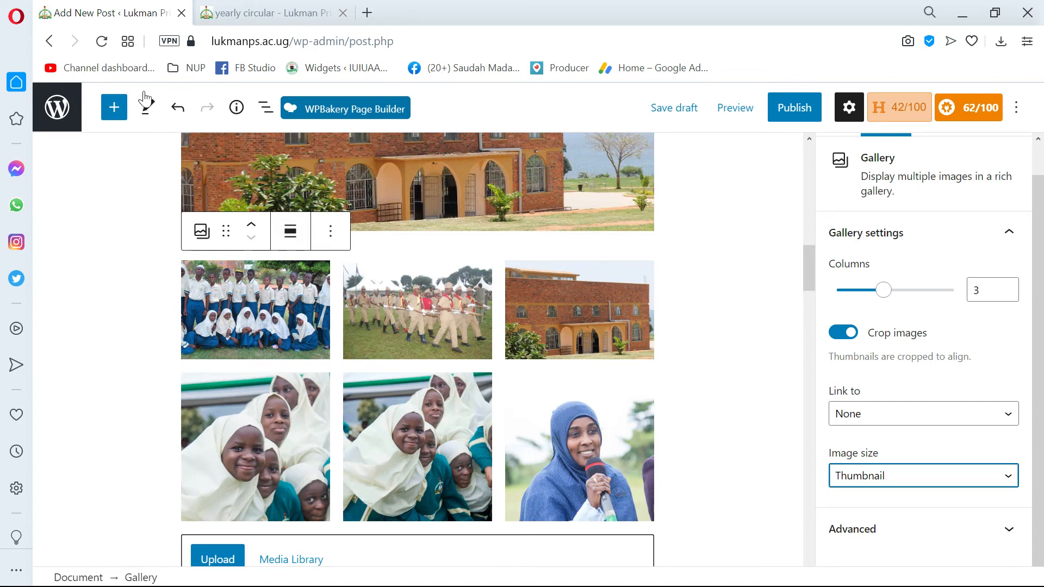
Insert a File block below the gallery and open its Media Library
click(116, 107)
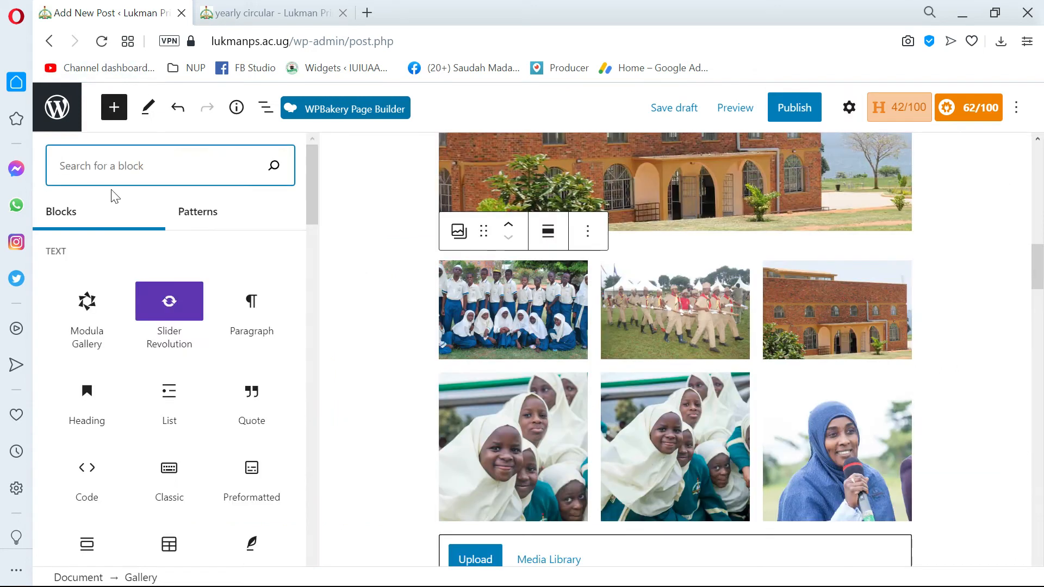
scroll(225, 355, down, 6)
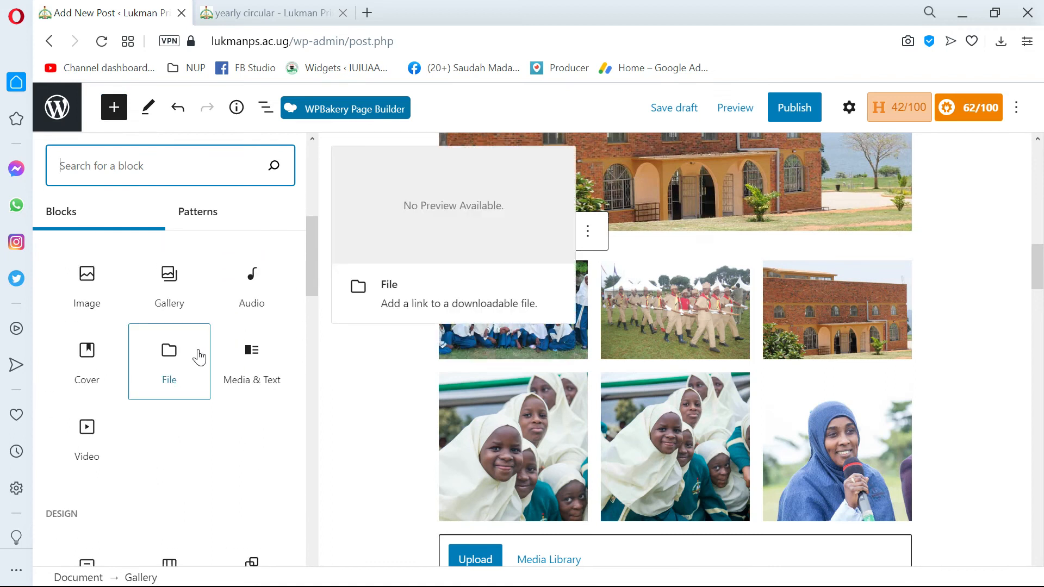
scroll(186, 353, up, 2)
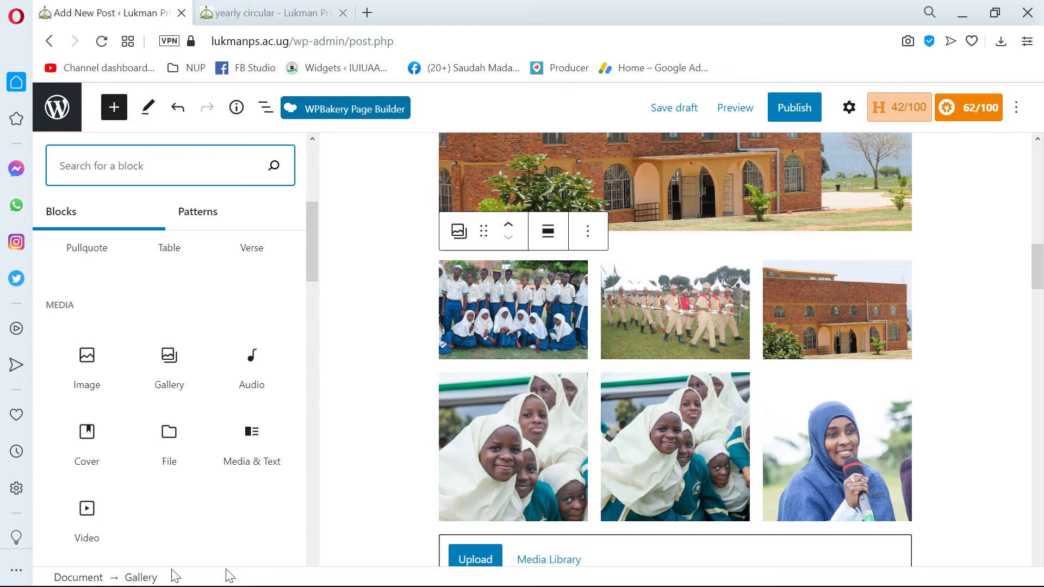
click(178, 452)
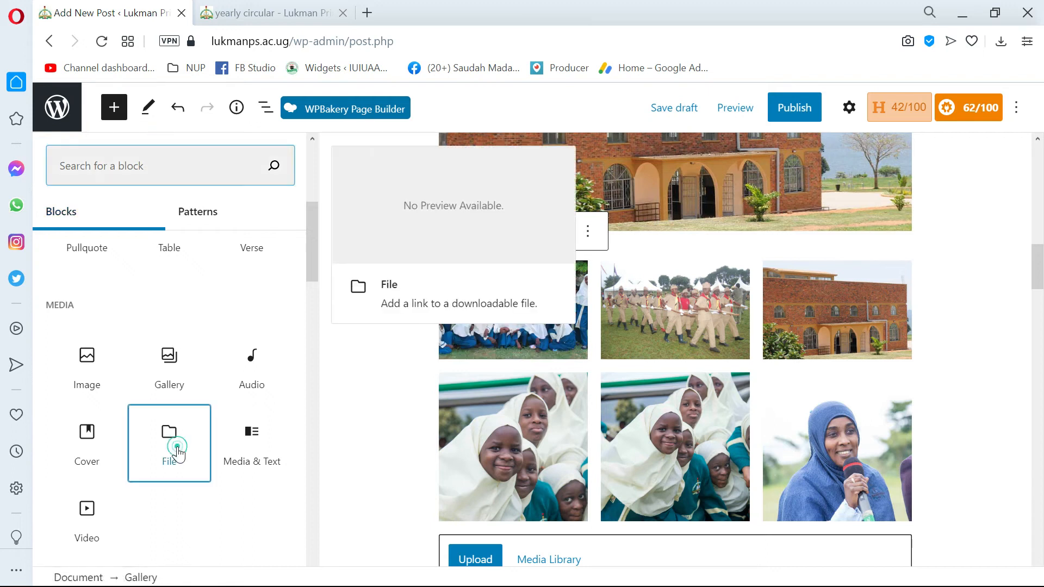
scroll(403, 477, down, 2)
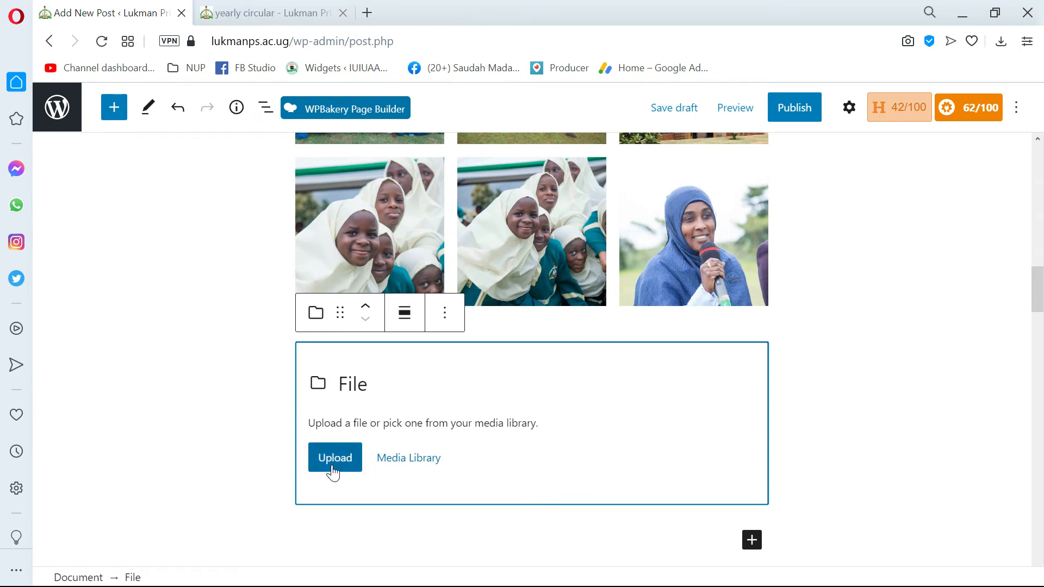
click(397, 462)
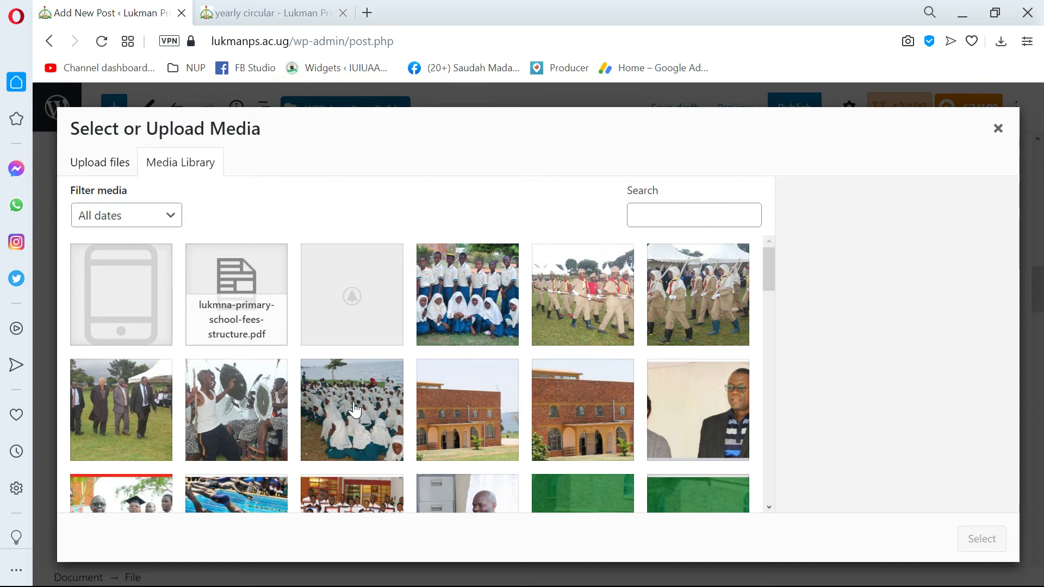
In Explorer's Recent files, open the location of FEES STRUCTURE & ADMISSION FORM.docx
key(alt+Tab)
key(Tab)
key(Tab)
key(Tab)
key(Tab)
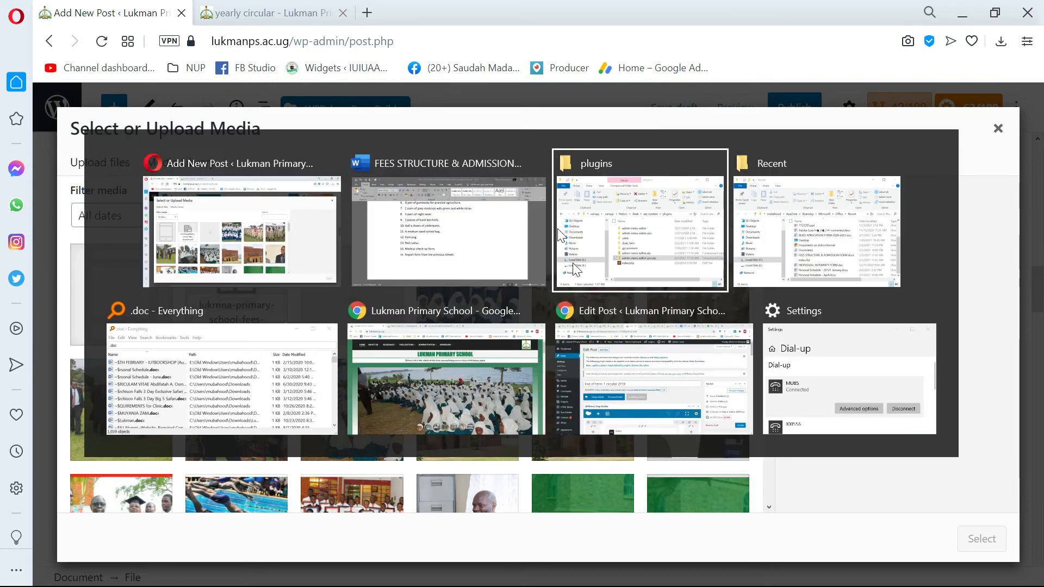
key(Tab)
key(Tab)
key(Tab)
key(Tab)
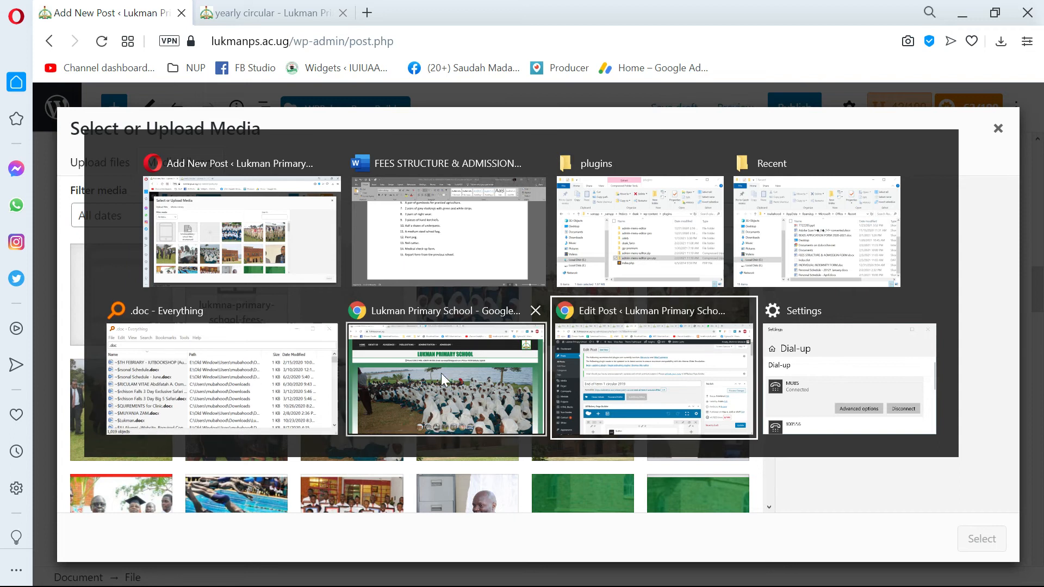
click(827, 233)
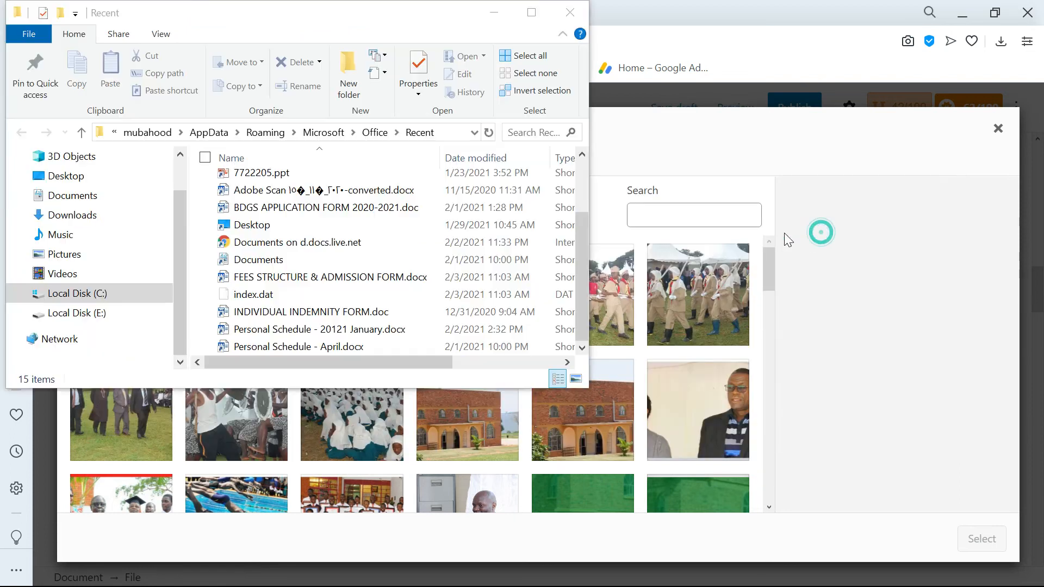
scroll(249, 188, up, 1)
scroll(249, 187, down, 1)
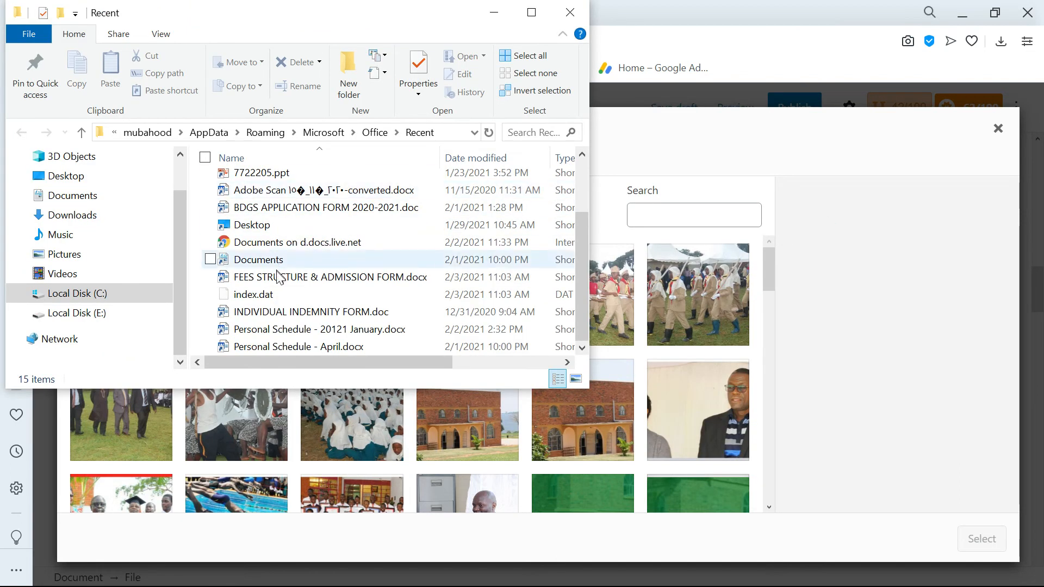
scroll(275, 261, up, 2)
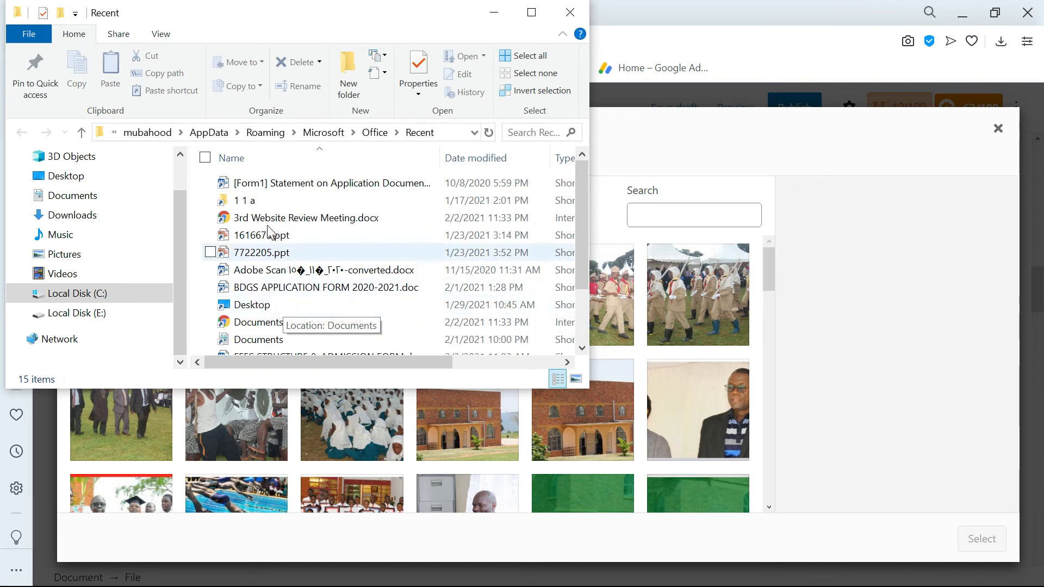
click(263, 184)
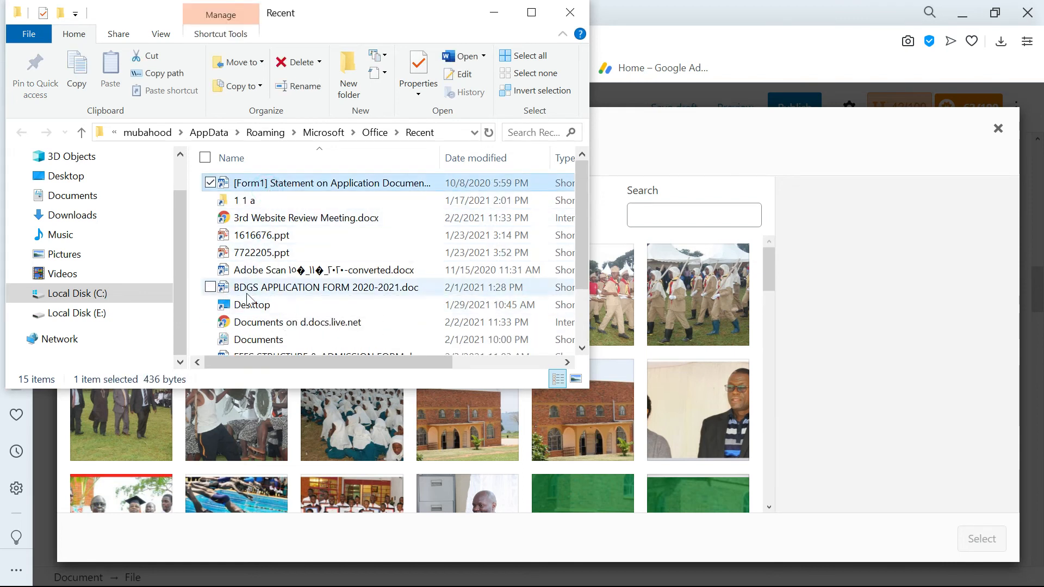
scroll(268, 305, down, 2)
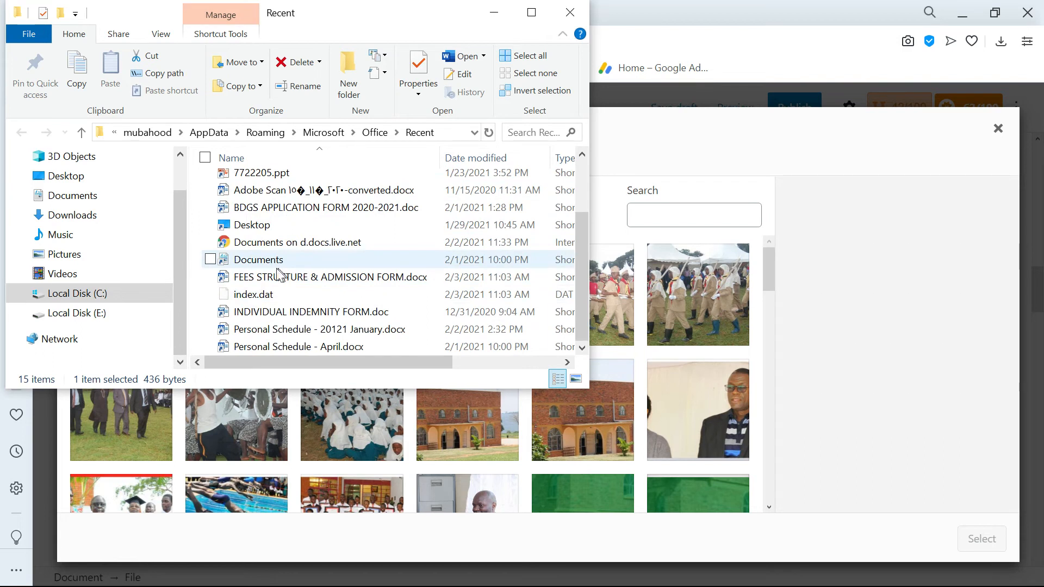
click(272, 279)
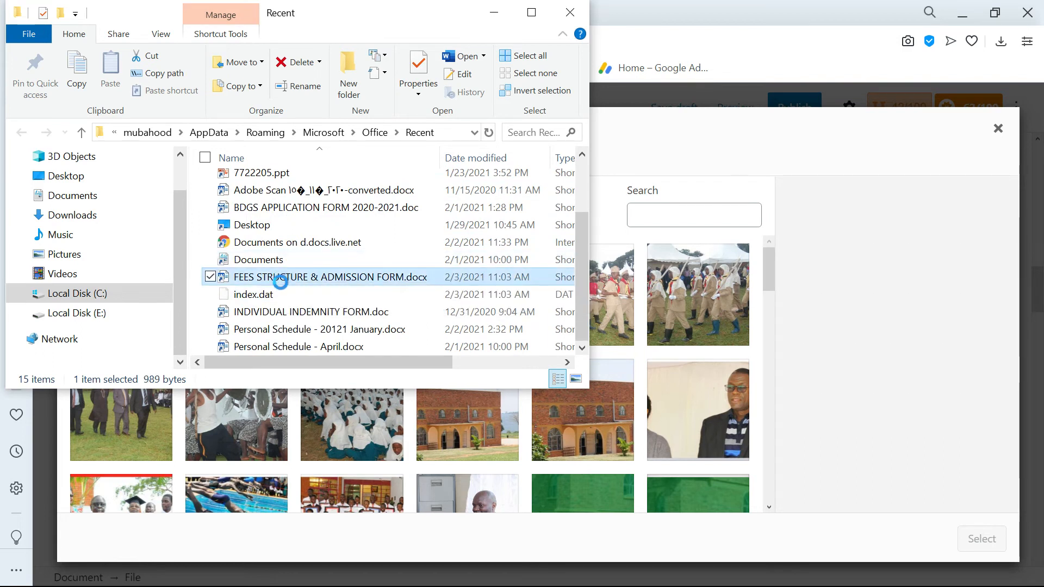
right_click(262, 279)
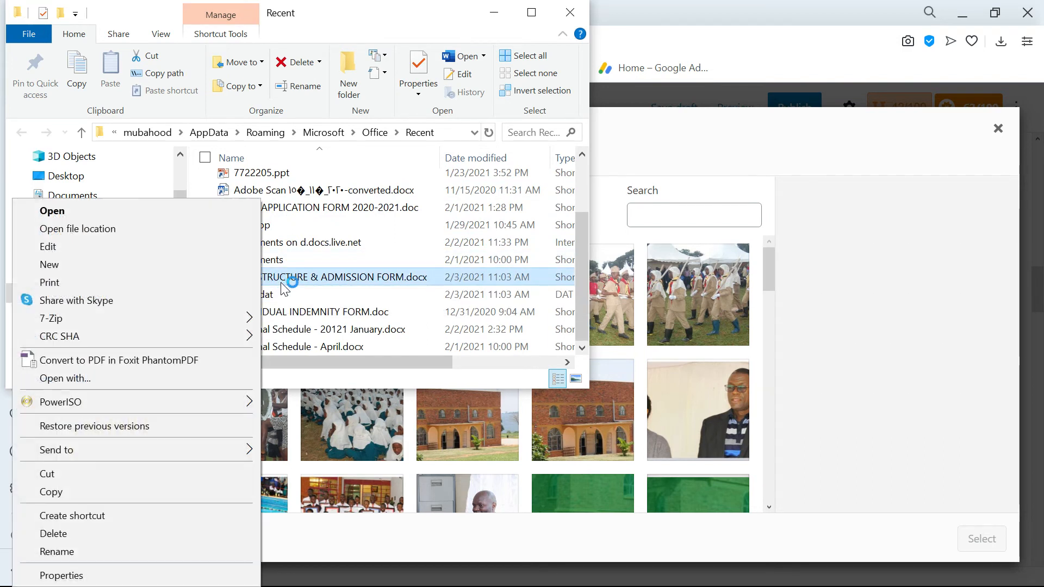
click(80, 230)
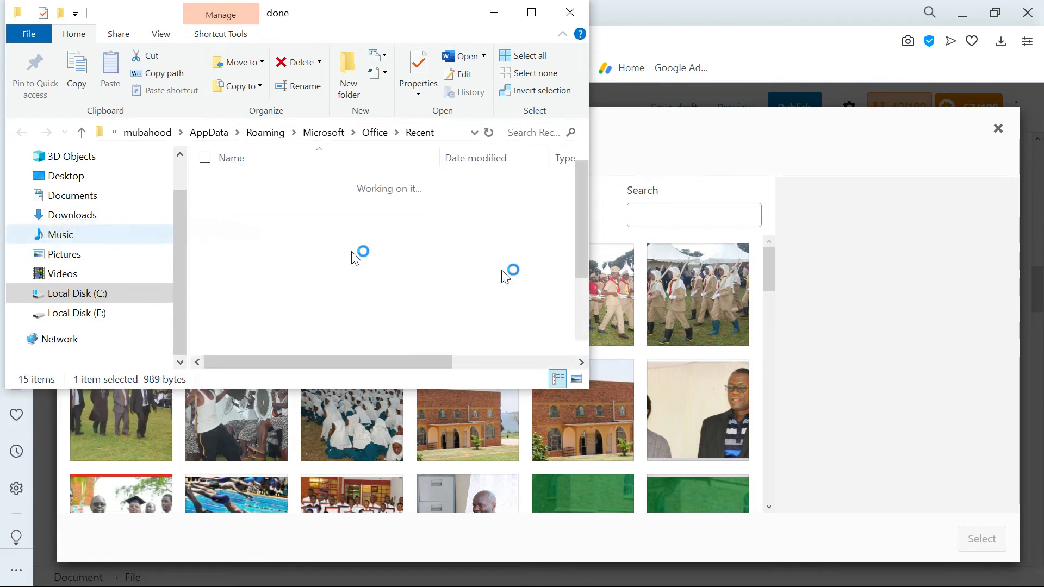
Drag FEES STRUCTURE & ADMISSION FORM.docx from the done folder onto the WordPress media dialog
scroll(339, 272, down, 2)
scroll(344, 278, up, 1)
scroll(348, 278, up, 1)
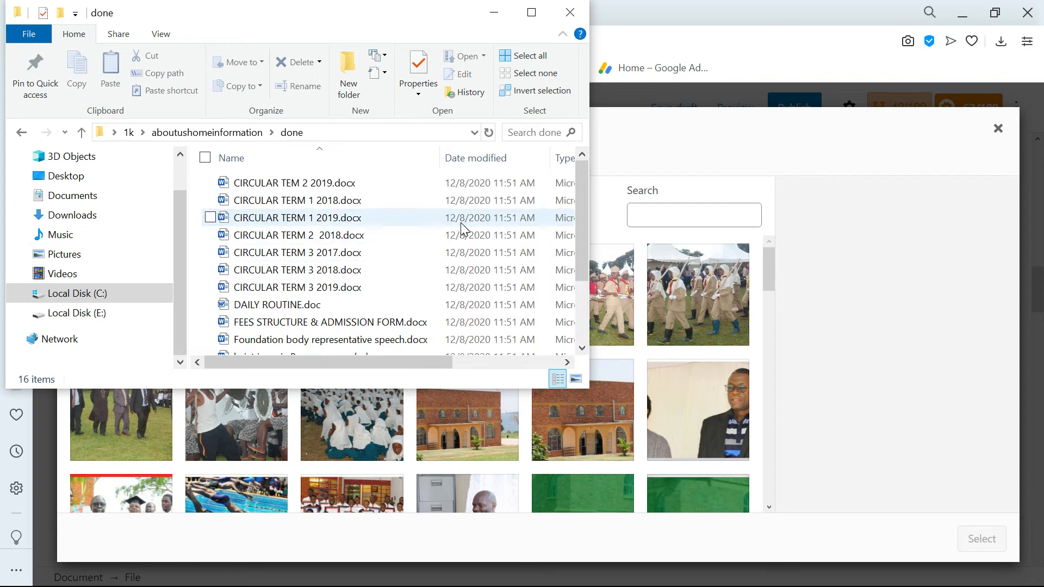
key(Down)
key(Down)
key(Up)
key(Up)
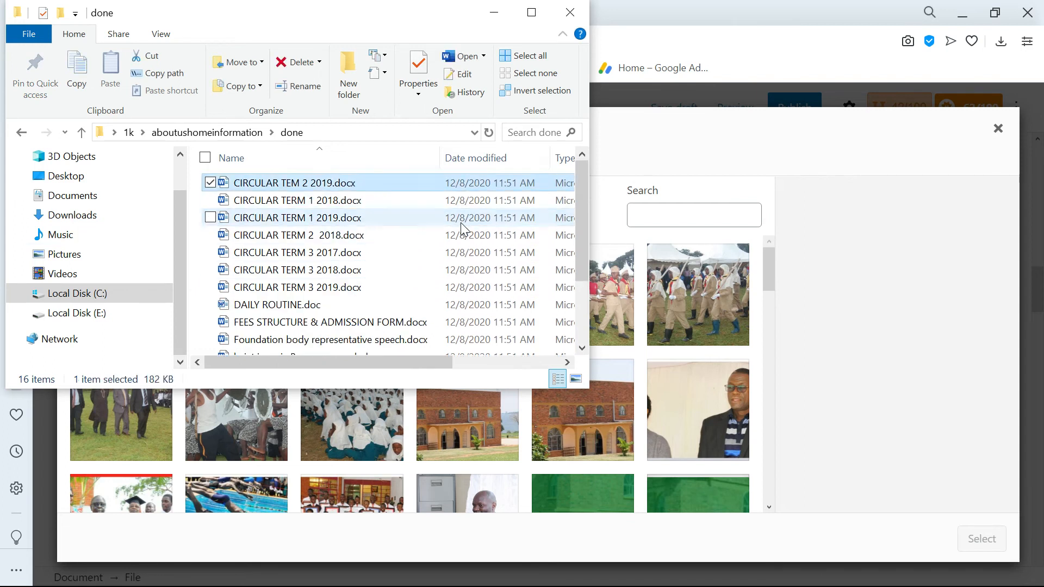
click(379, 323)
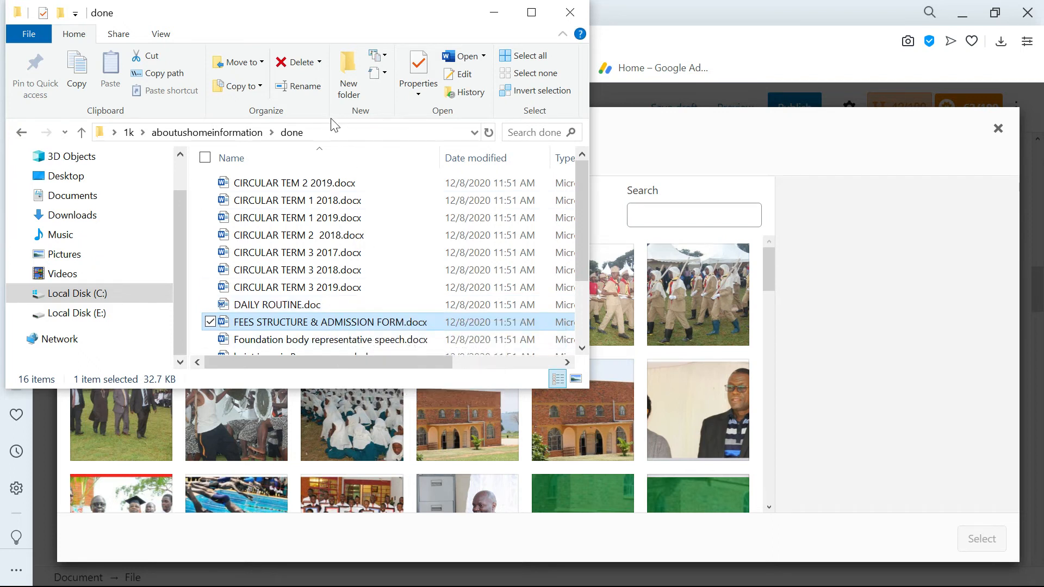
drag(270, 24, 744, 155)
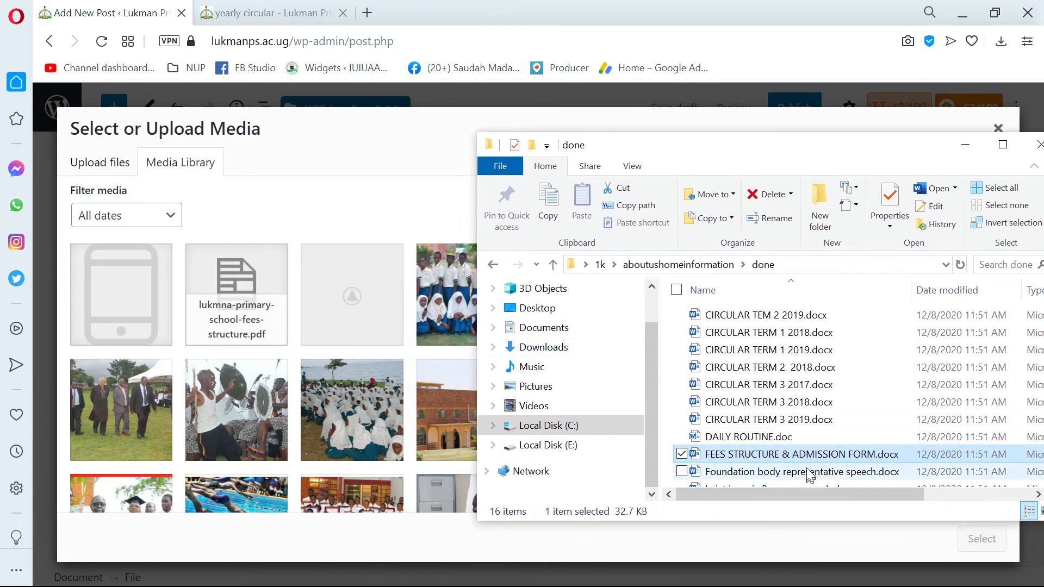
drag(807, 455, 739, 455)
scroll(742, 455, down, 2)
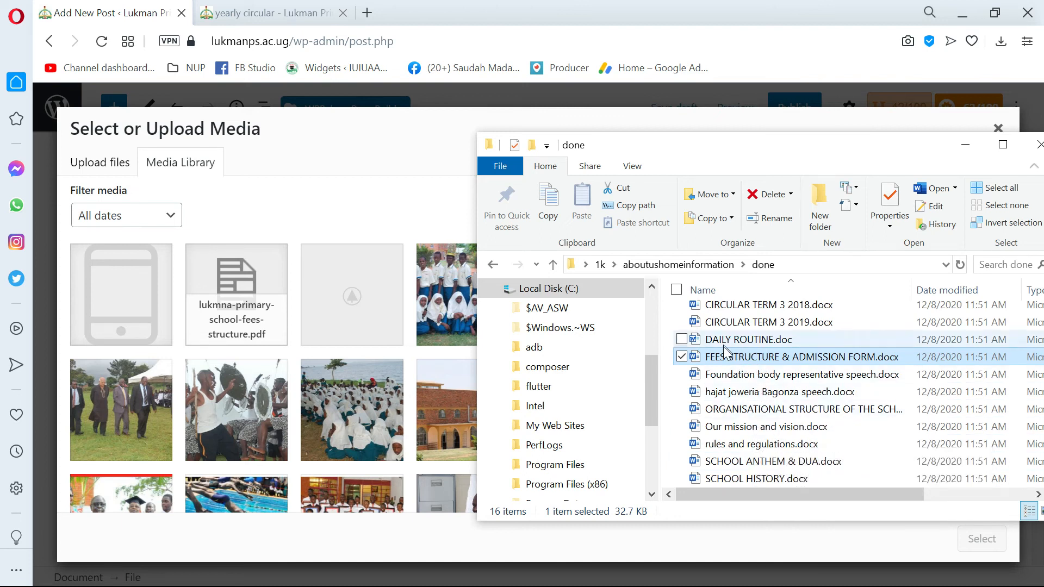
drag(385, 383, 342, 375)
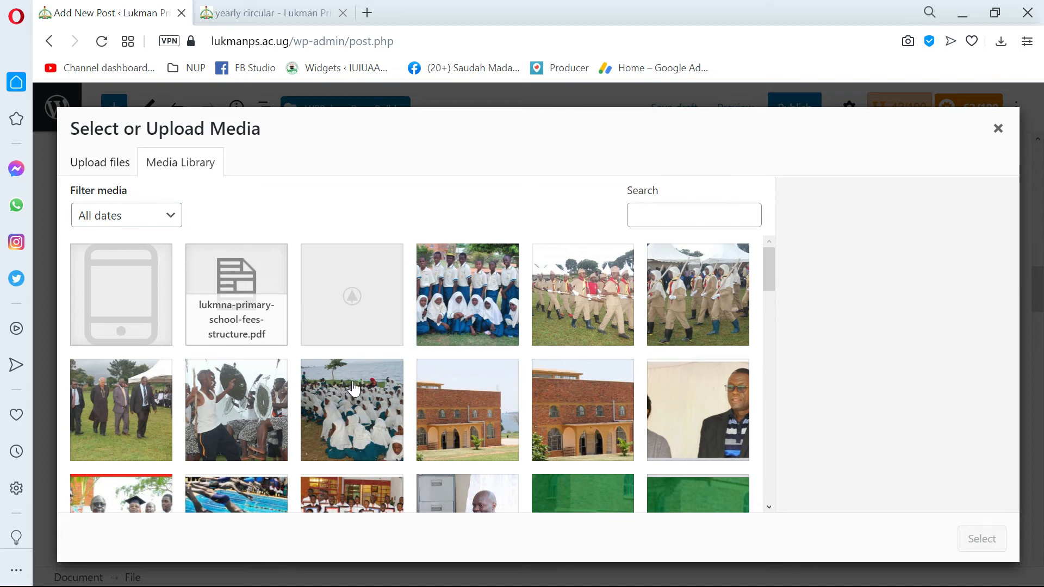
Check the fees file's upload progress and return to the Media Library grid
click(125, 168)
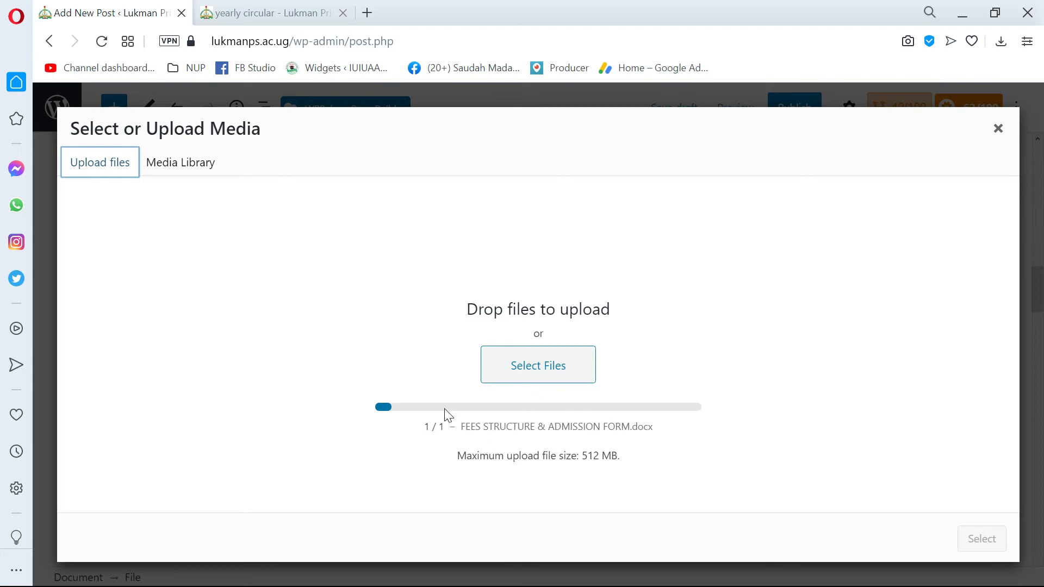
click(190, 183)
click(192, 170)
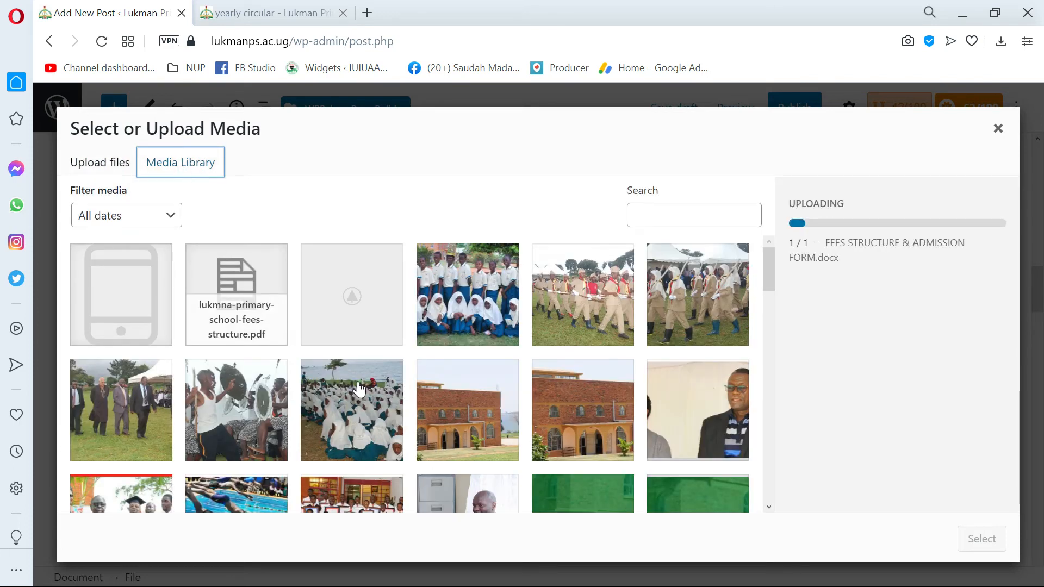
Select lukmna-primary-school-fees-structure.pdf and insert it into the File block
click(238, 299)
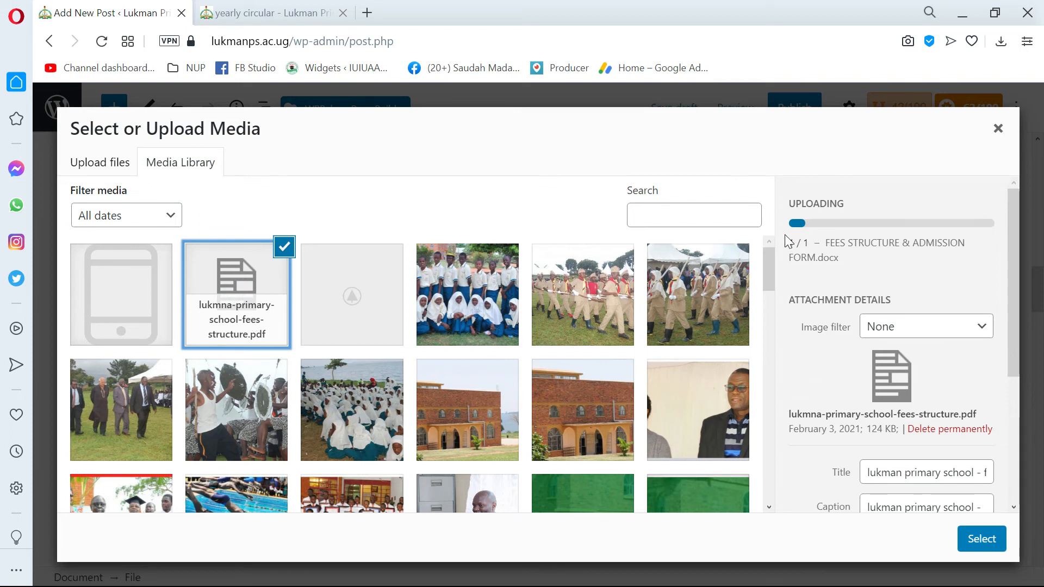
scroll(787, 242, down, 2)
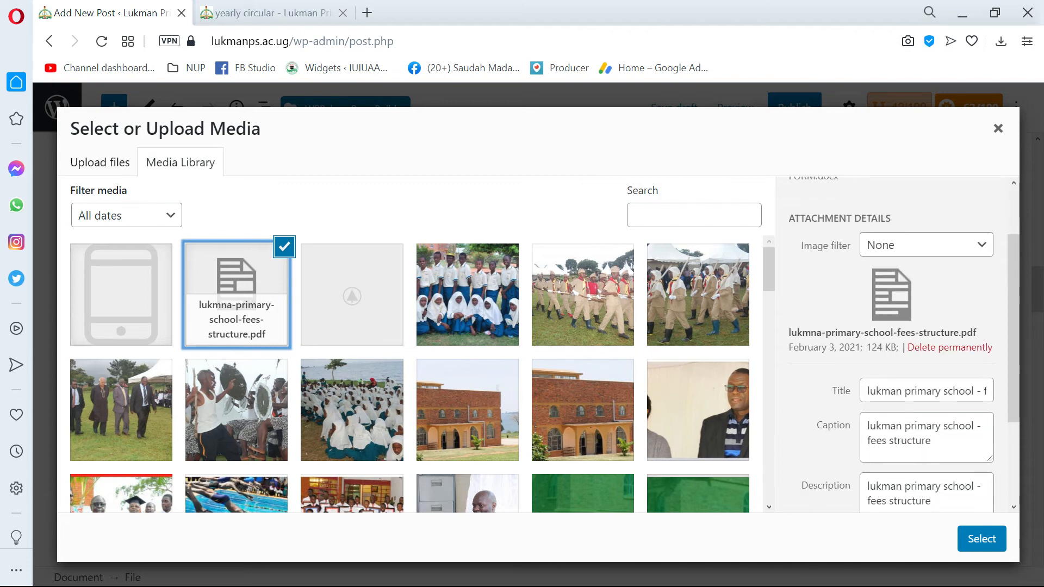
scroll(892, 348, down, 2)
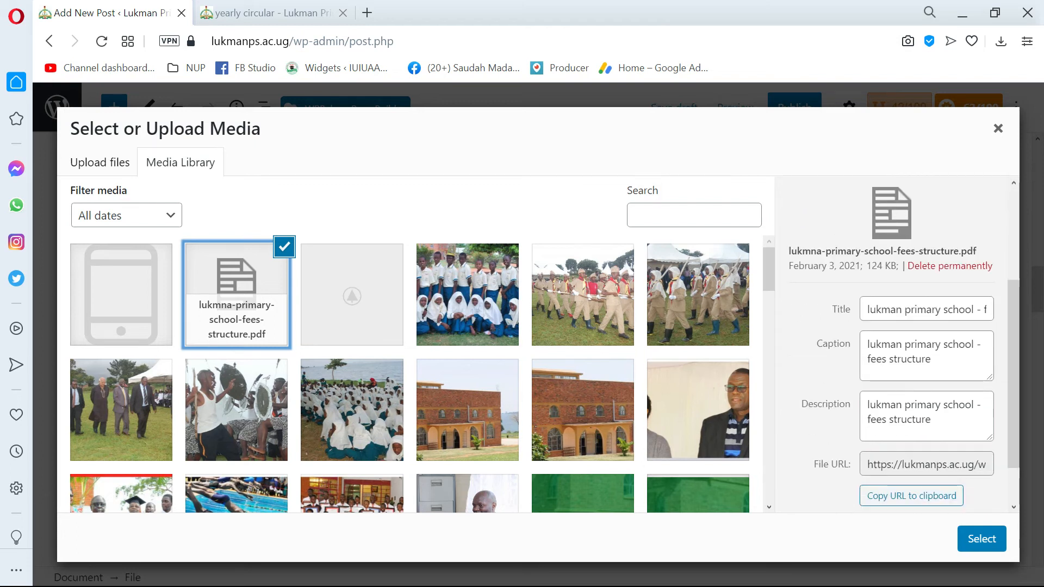
scroll(892, 331, down, 1)
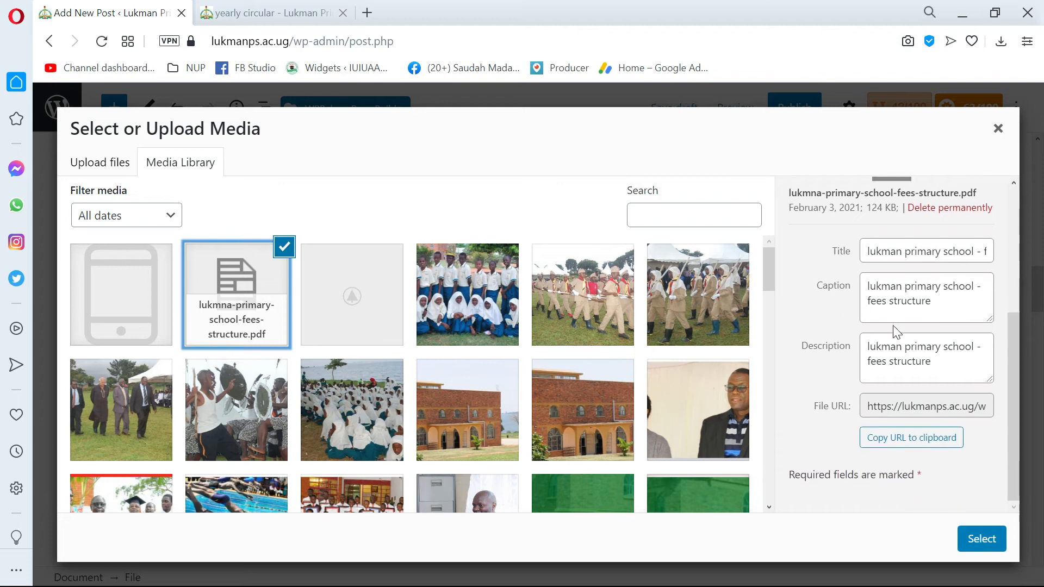
scroll(616, 408, down, 1)
scroll(616, 408, down, 10)
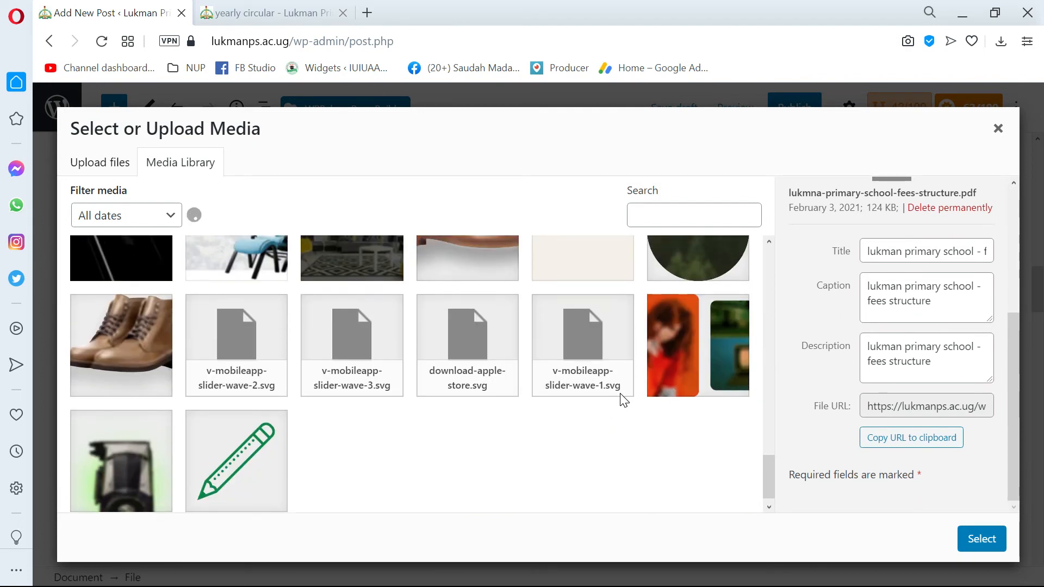
scroll(622, 406, down, 10)
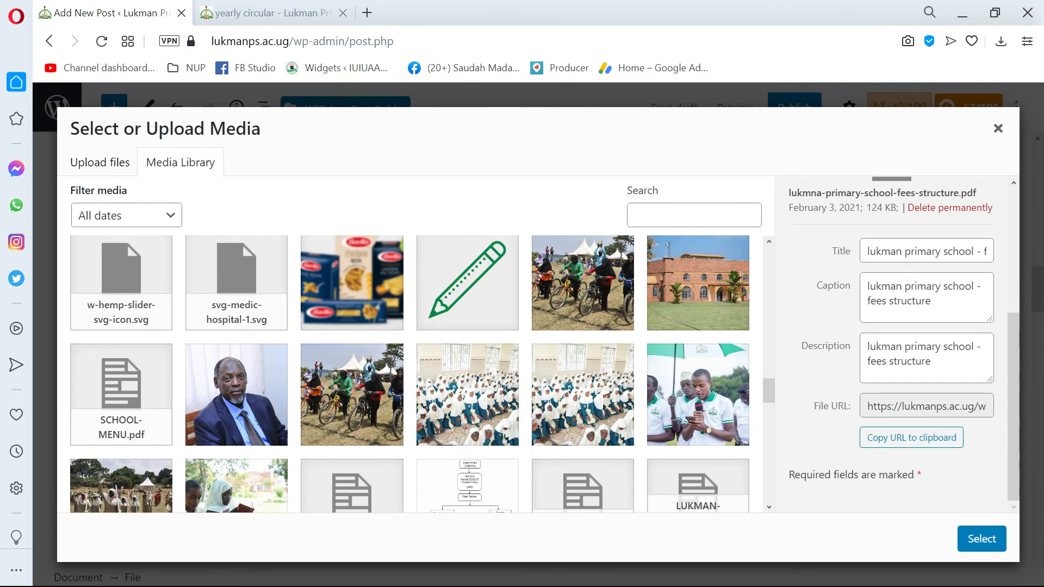
scroll(892, 305, up, 4)
scroll(388, 263, up, 11)
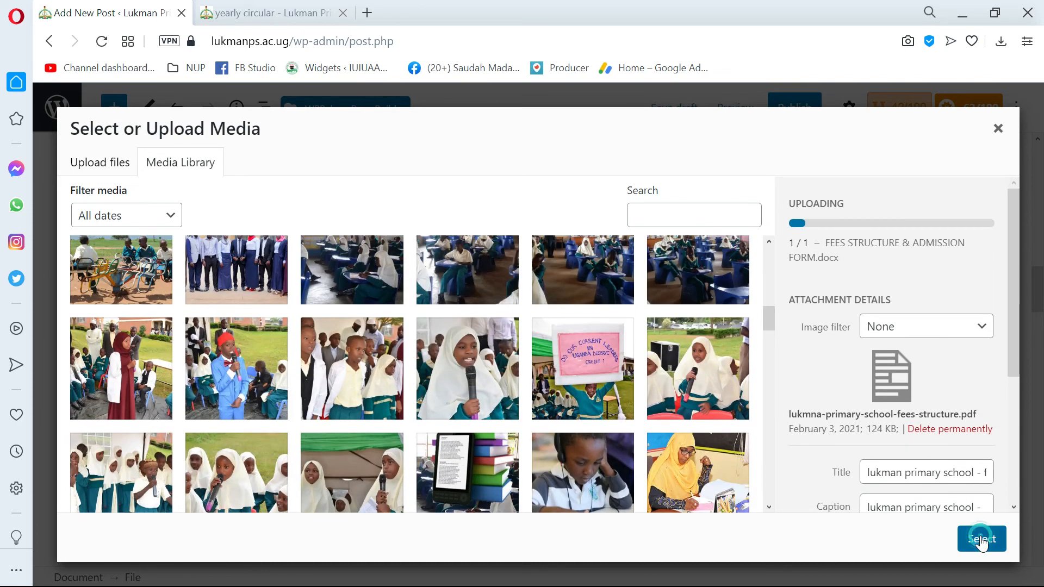
click(982, 538)
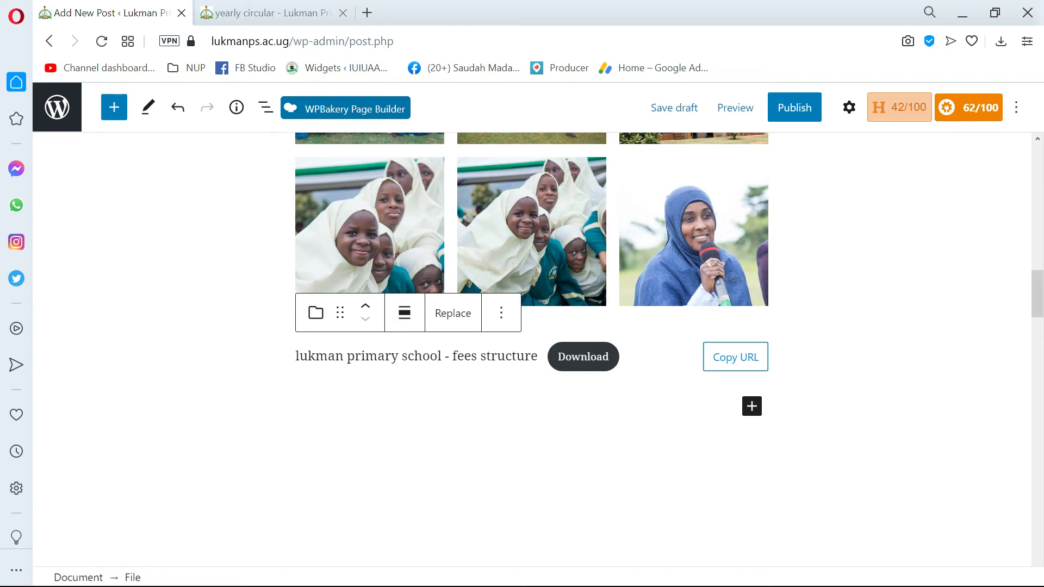
Relabel the download button 'Download Fees Structure', correcting the typo
click(586, 356)
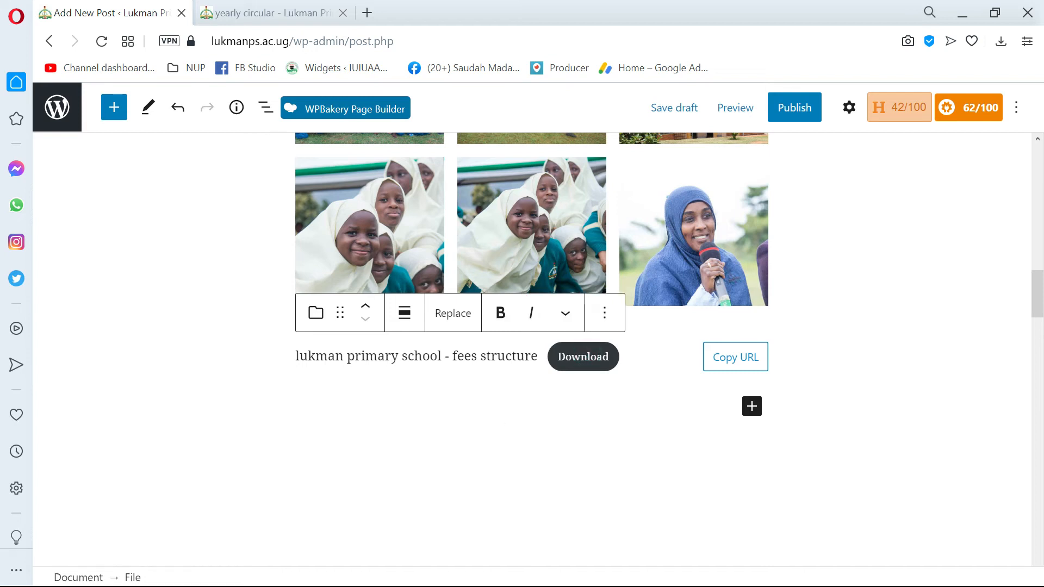
double_click(581, 356)
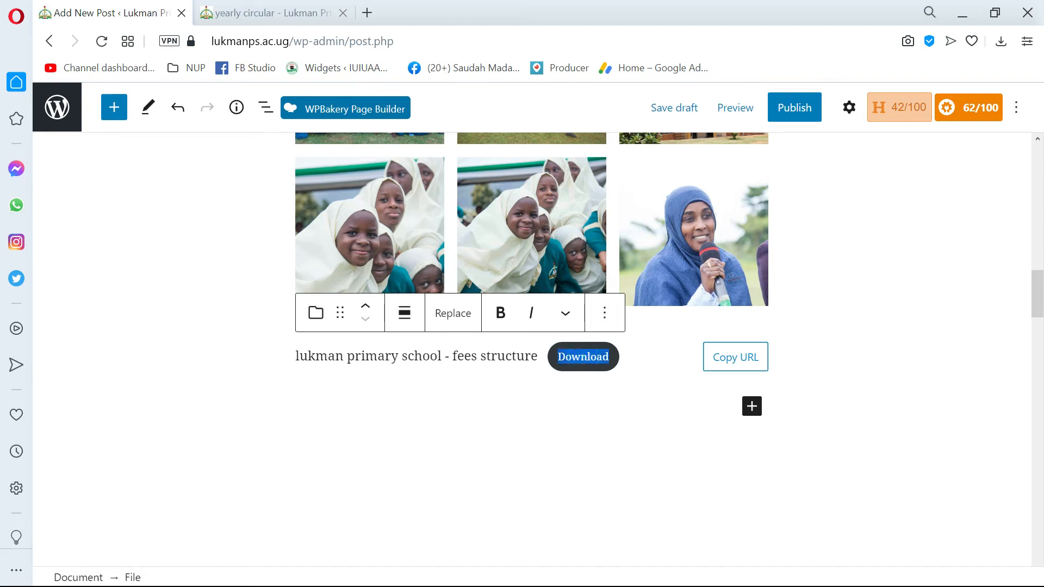
key(Right)
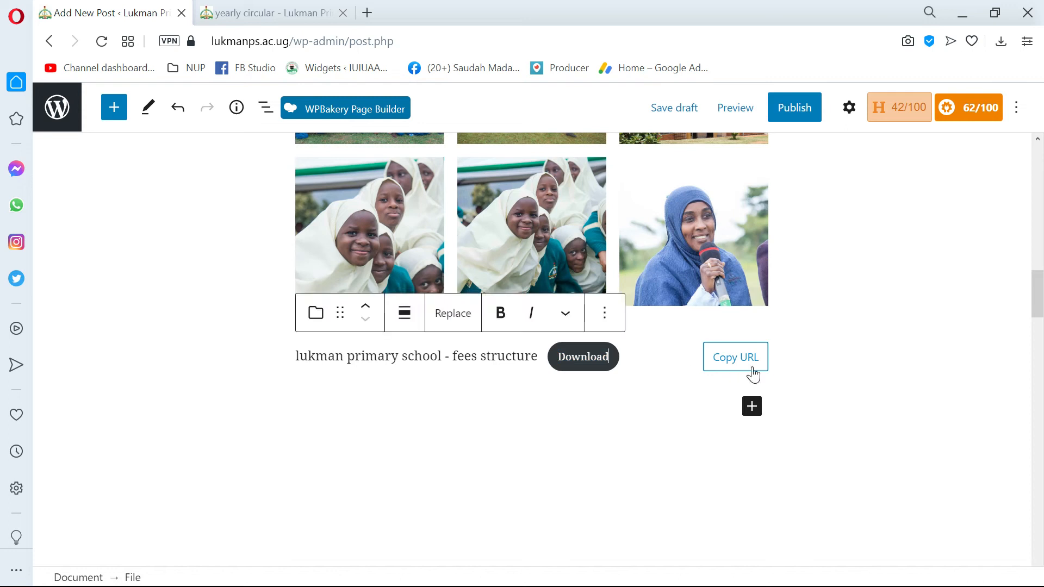
text(Fe)
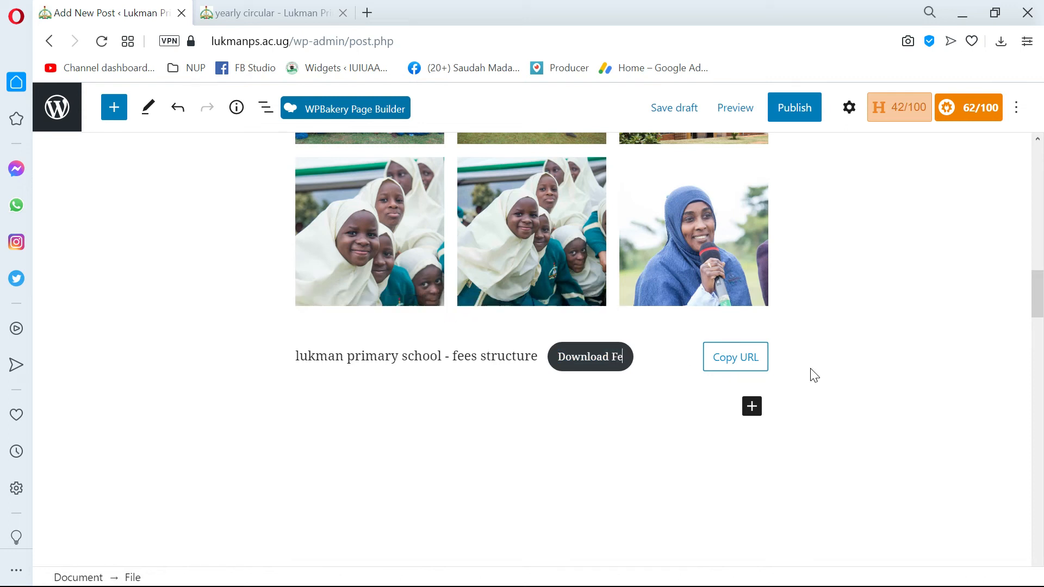
text(es Structrue)
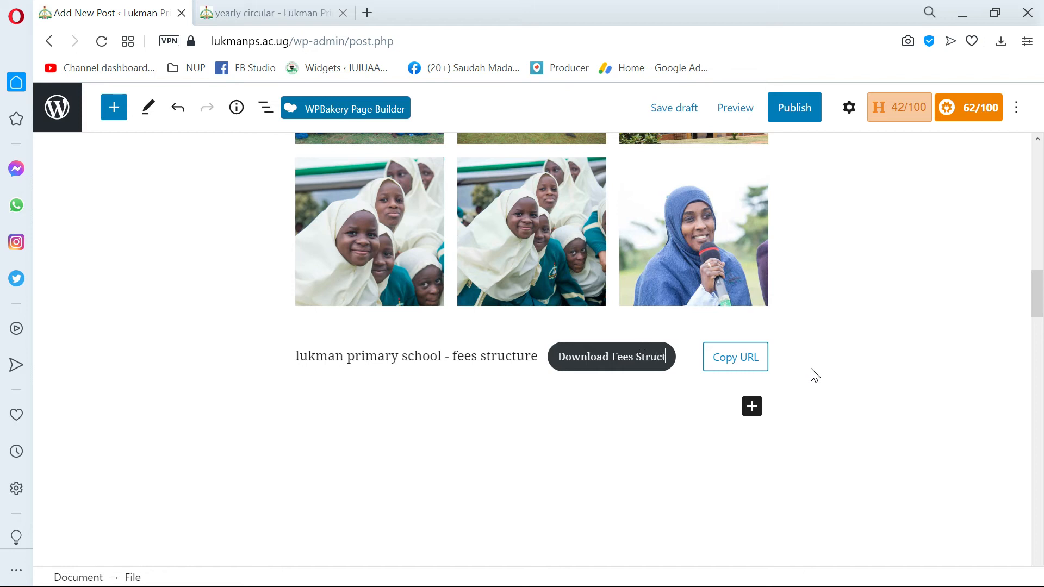
key(BackSpace)
key(BackSpace)
text(ue)
key(BackSpace)
key(BackSpace)
key(BackSpace)
text(ure)
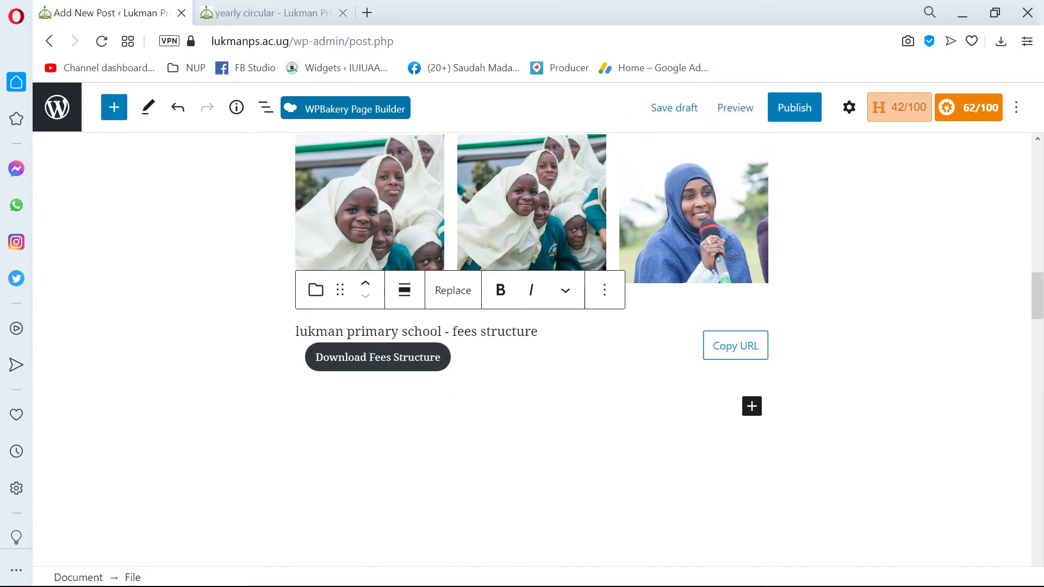
Turn on Open in new tab, keeping Link to Media file and the download button shown
click(850, 111)
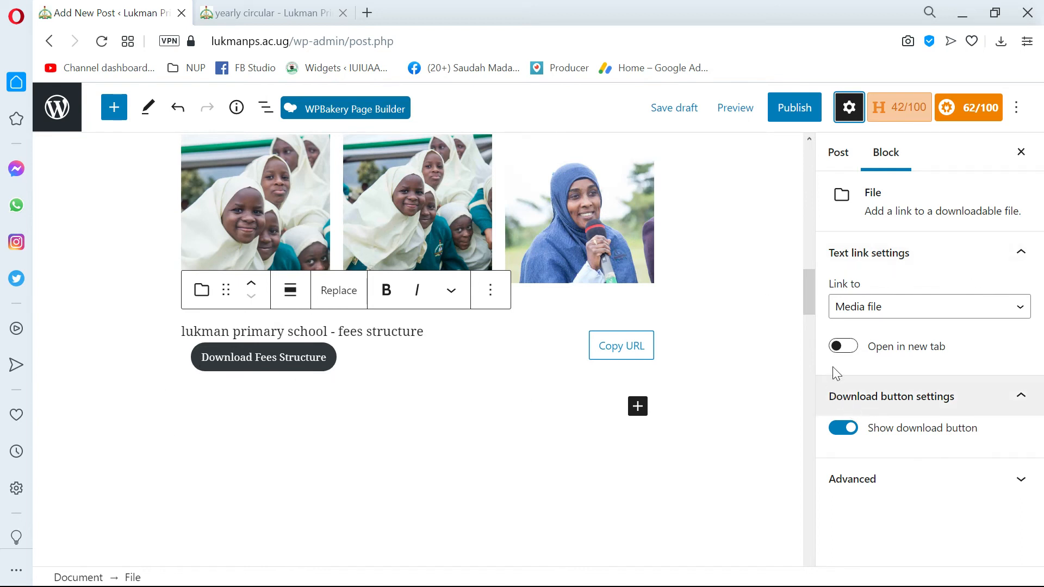
click(842, 348)
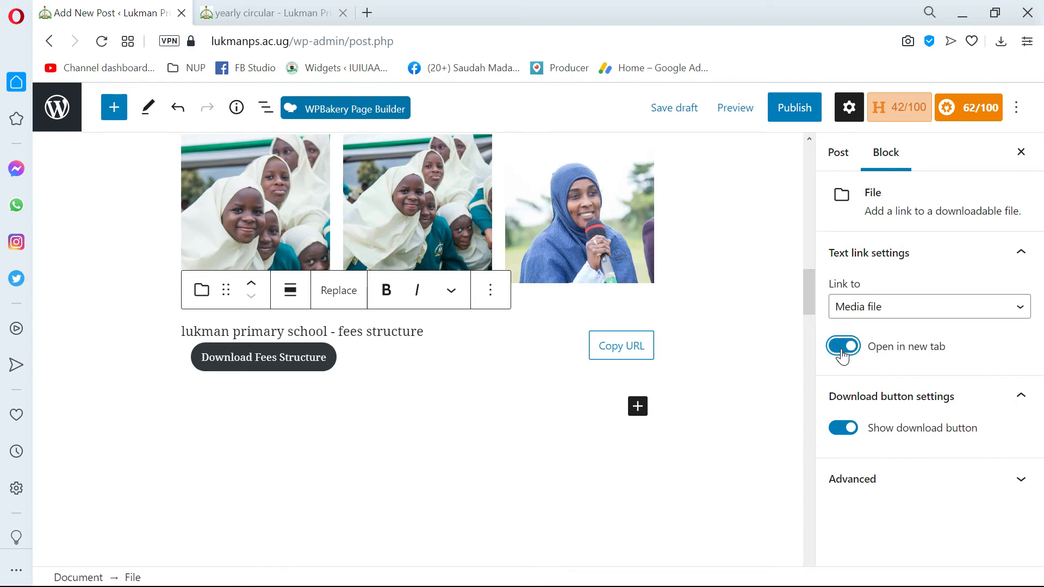
click(883, 319)
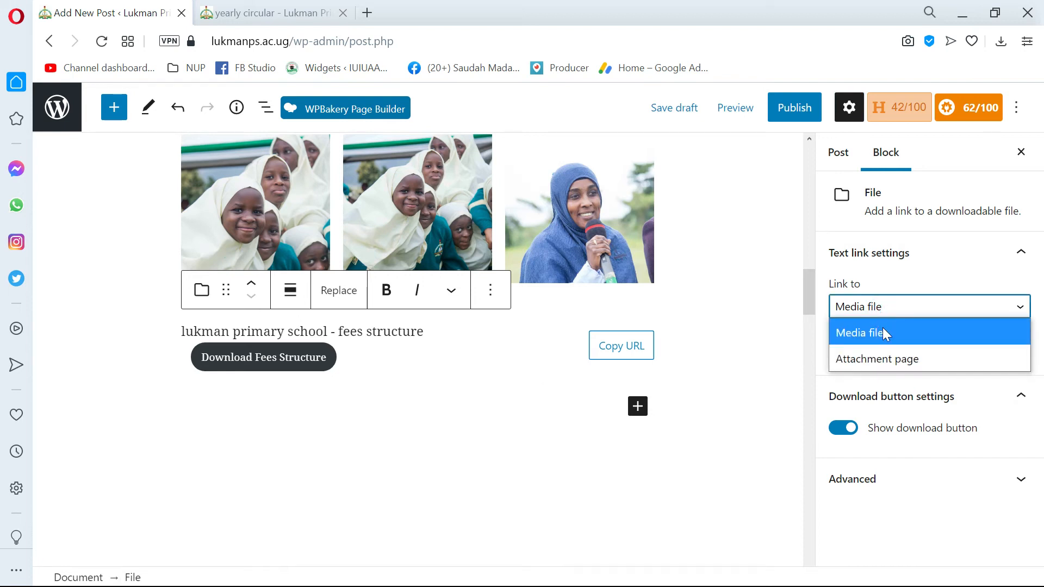
click(876, 361)
click(880, 309)
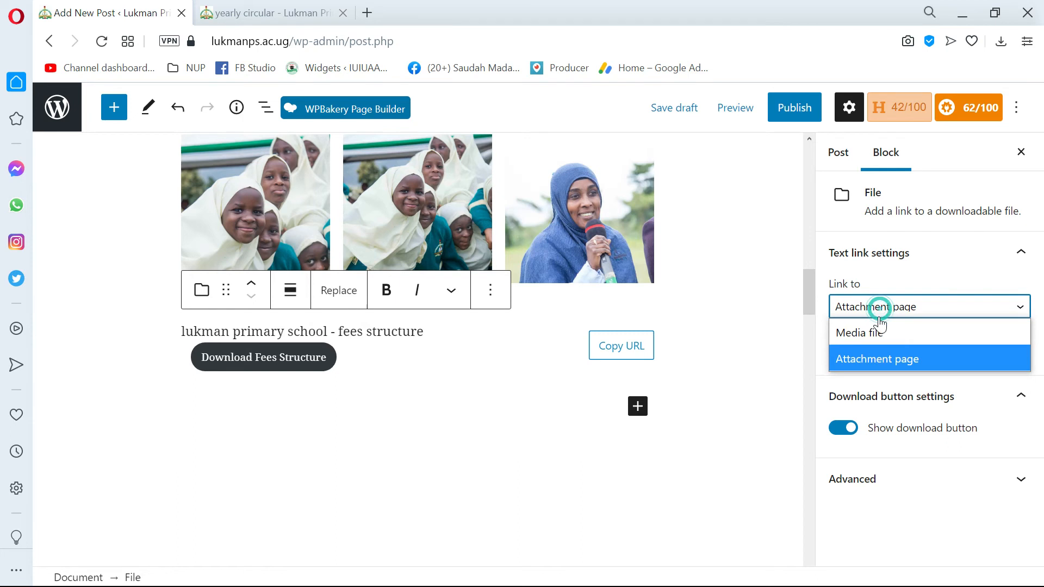
click(876, 334)
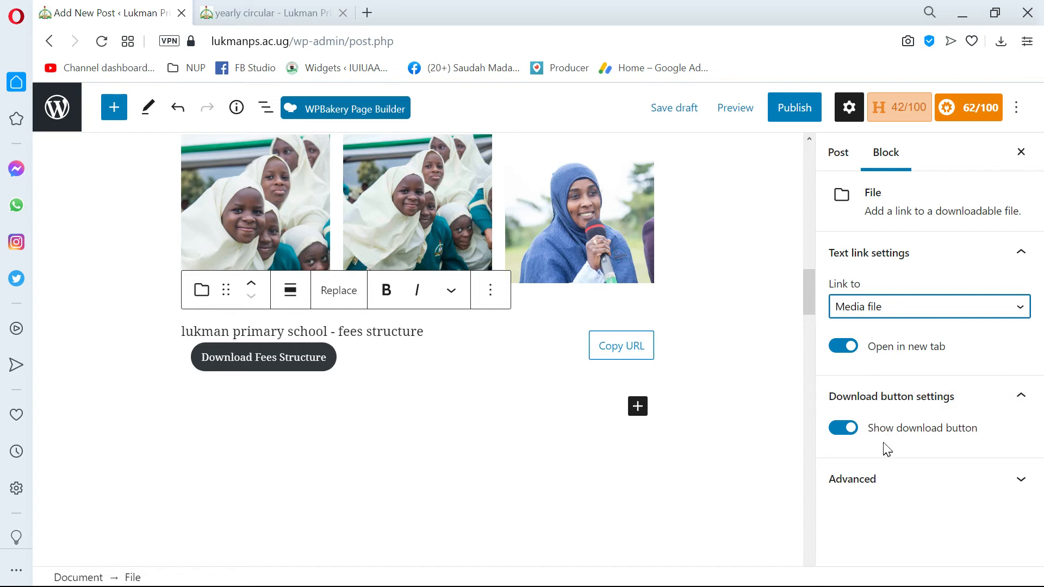
click(845, 429)
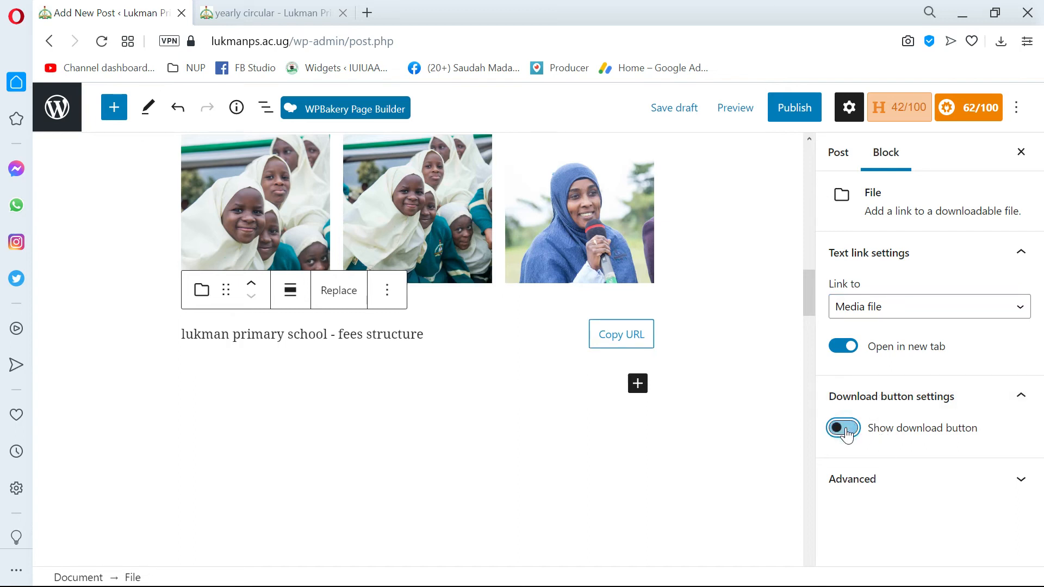
click(844, 429)
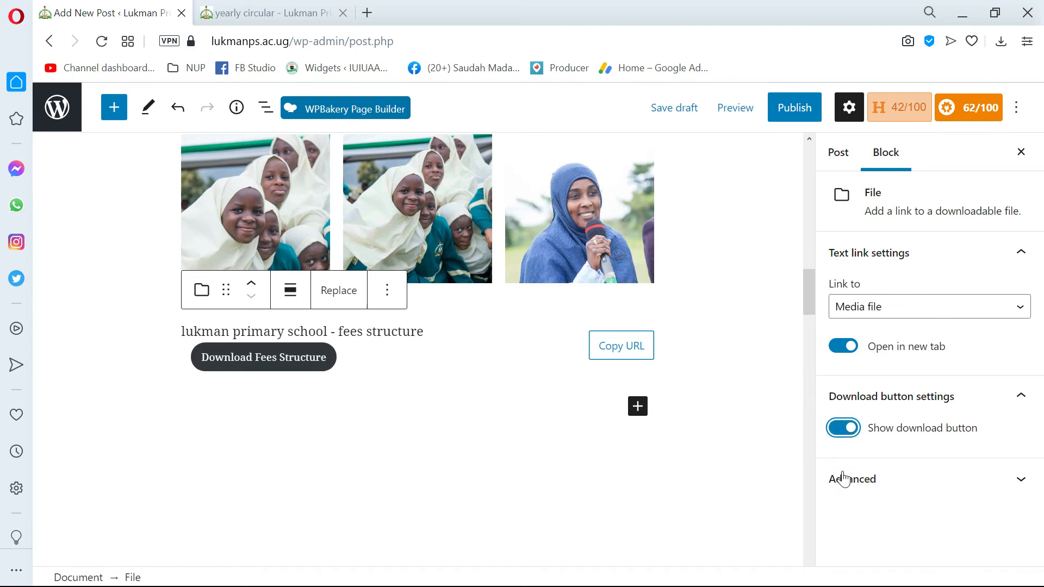
click(847, 479)
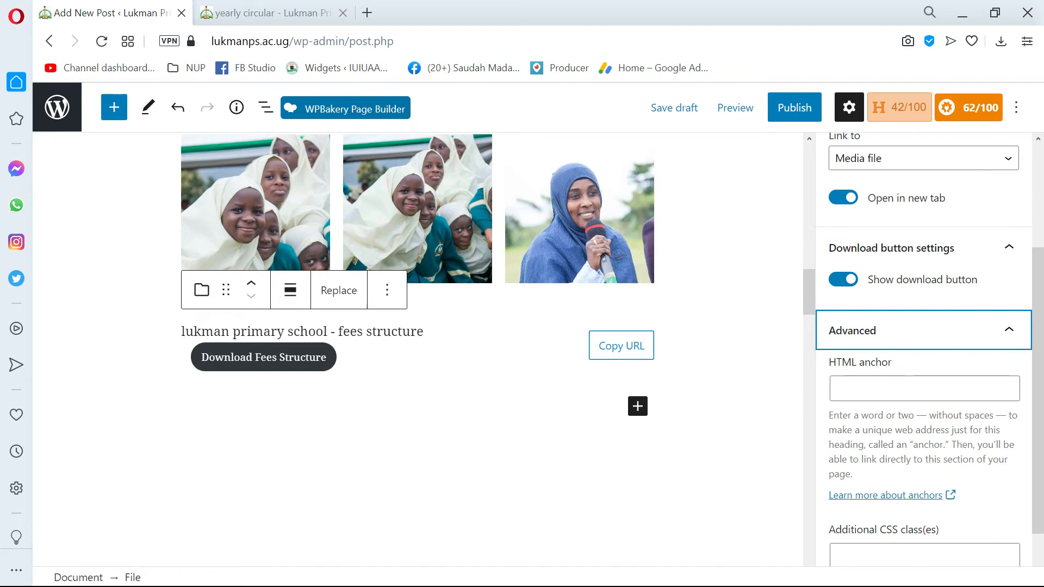
scroll(925, 503, down, 2)
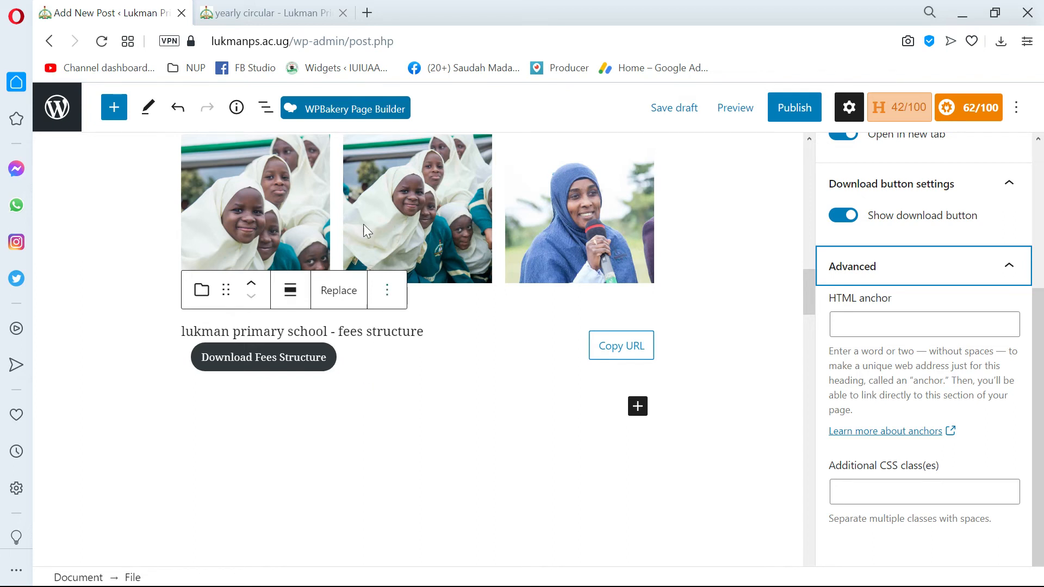
Insert an empty Video block from the Media section below the fees structure file
click(114, 116)
scroll(178, 397, down, 4)
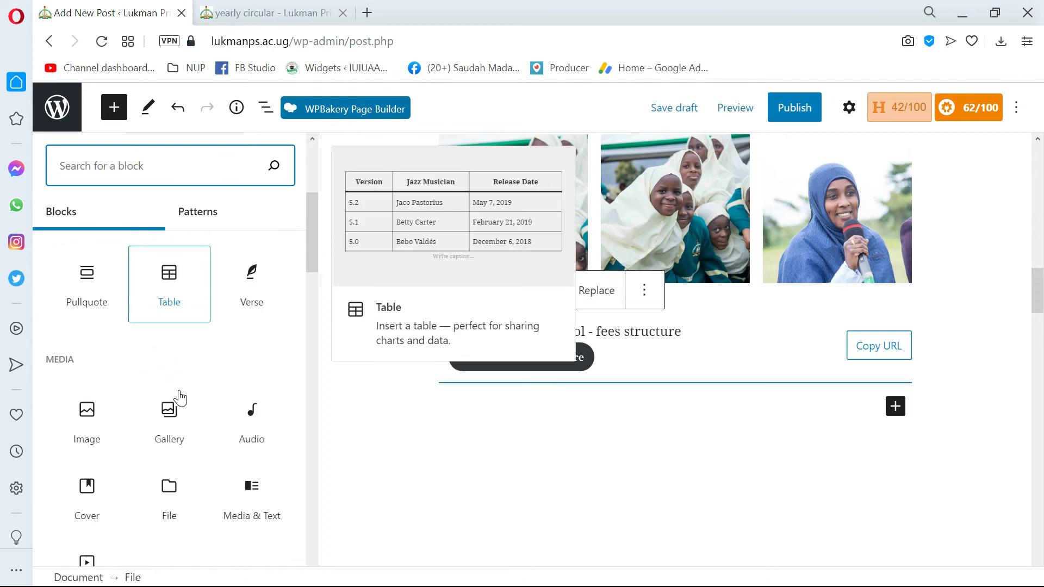
scroll(180, 399, down, 2)
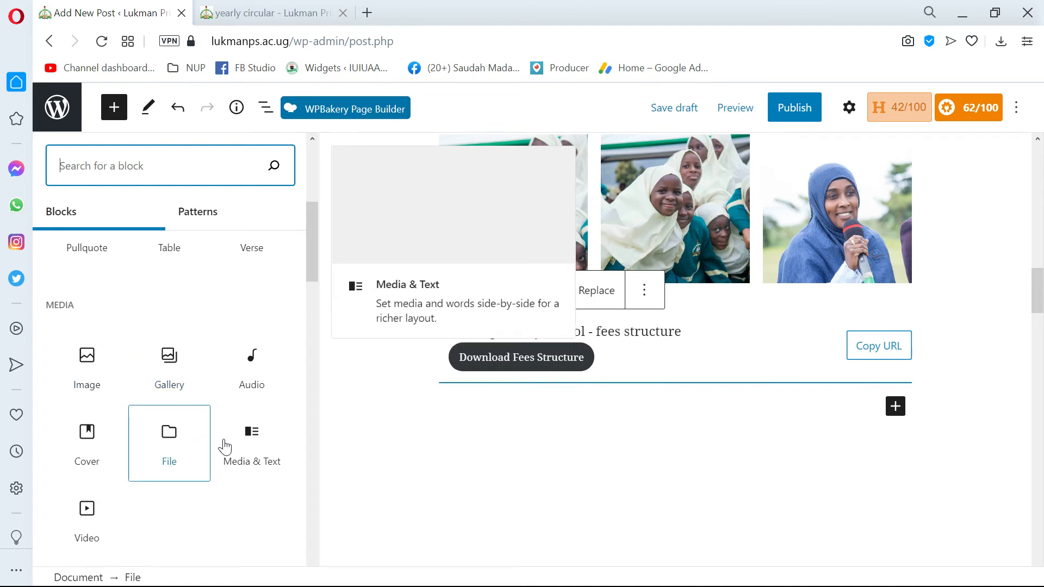
scroll(163, 462, down, 2)
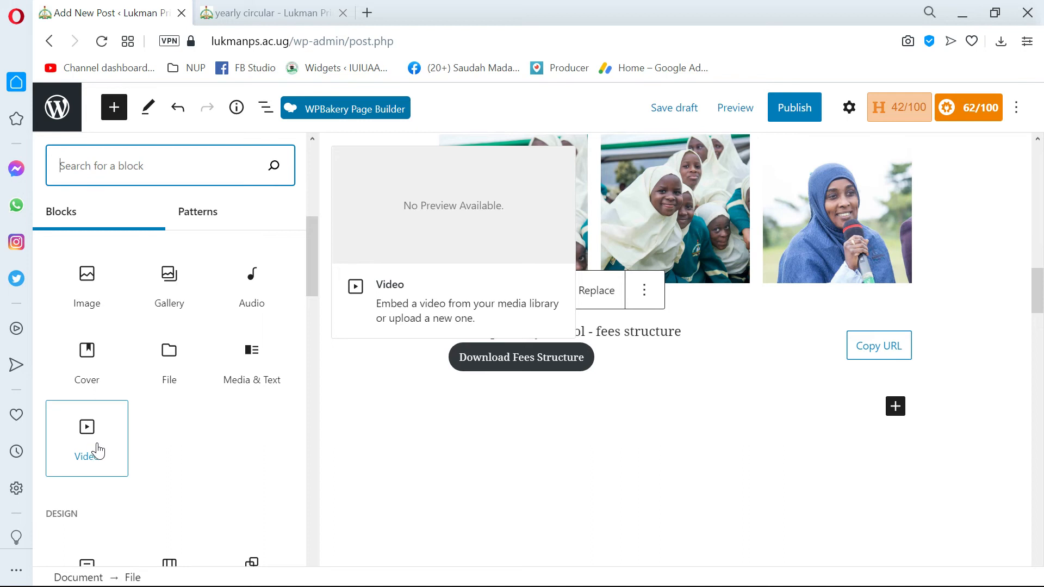
scroll(98, 451, down, 2)
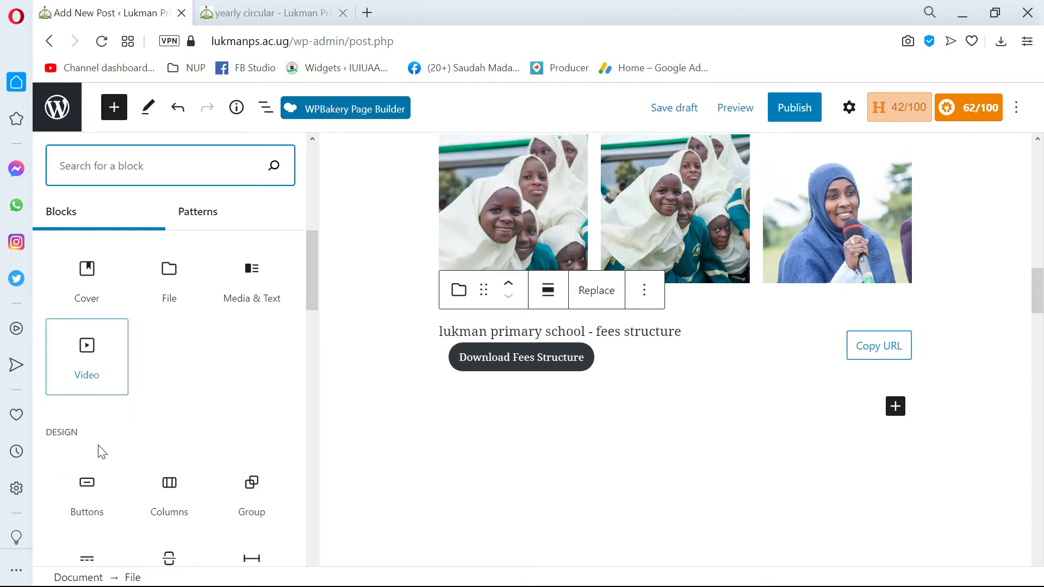
scroll(99, 451, down, 12)
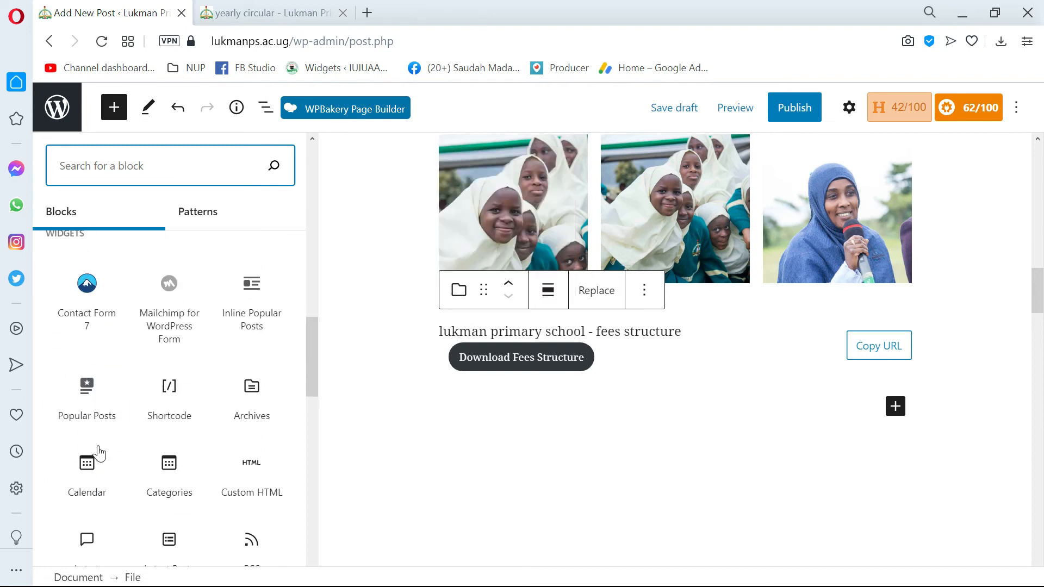
scroll(100, 452, up, 9)
scroll(99, 453, up, 7)
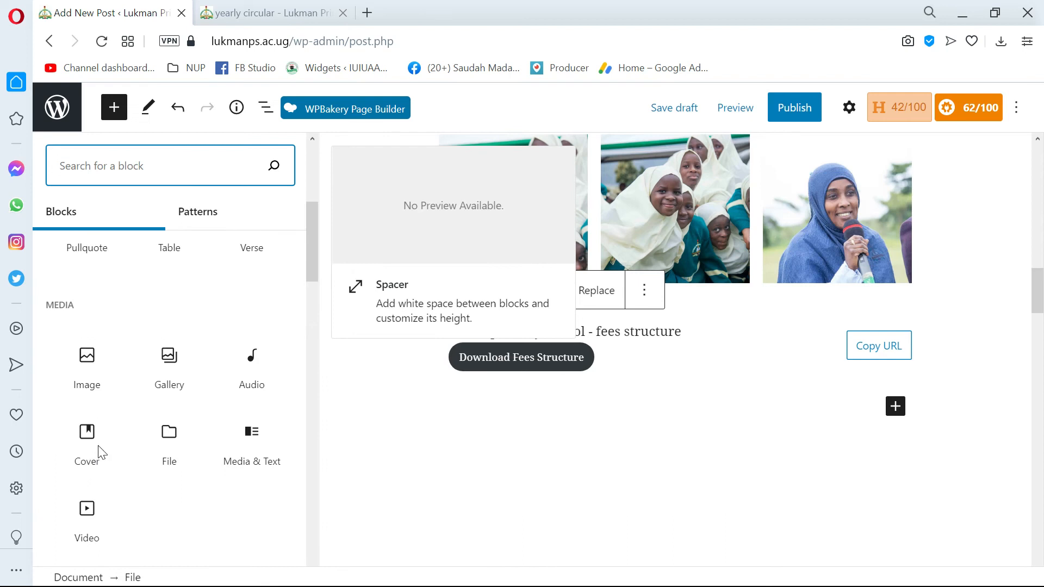
scroll(99, 437, down, 6)
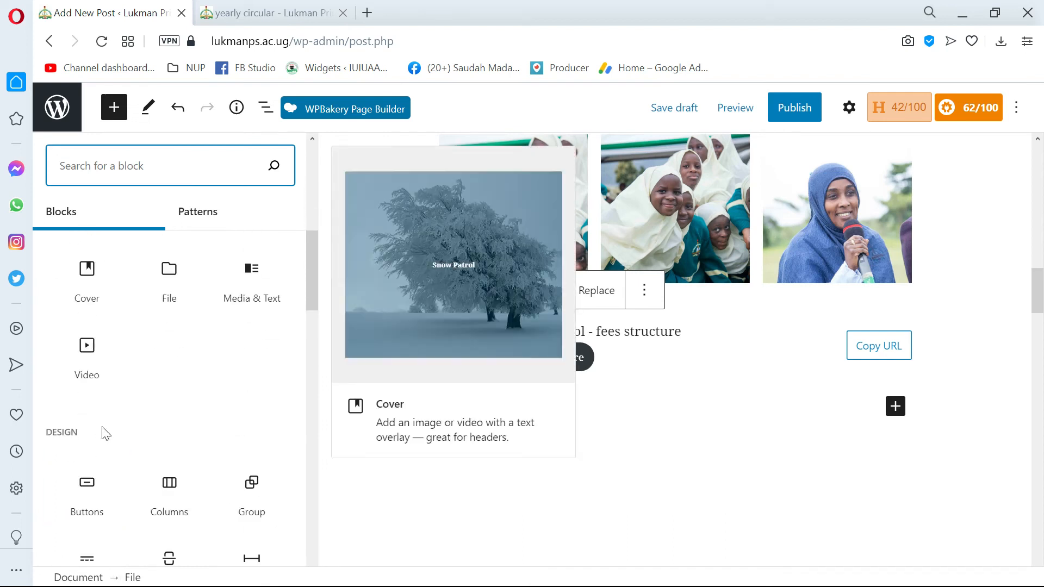
scroll(103, 435, up, 3)
scroll(104, 434, down, 7)
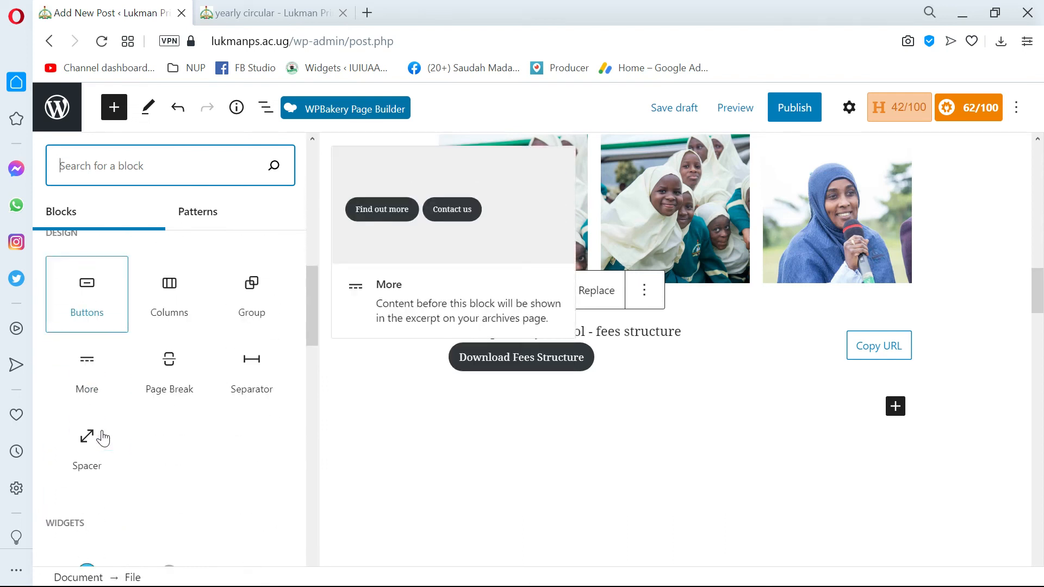
scroll(103, 438, up, 2)
scroll(101, 436, up, 2)
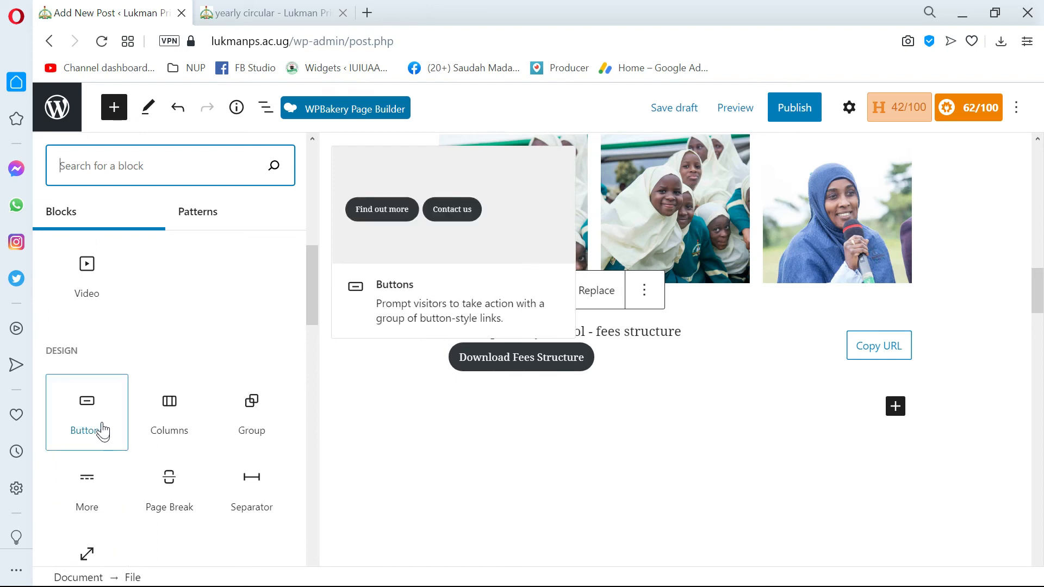
click(91, 294)
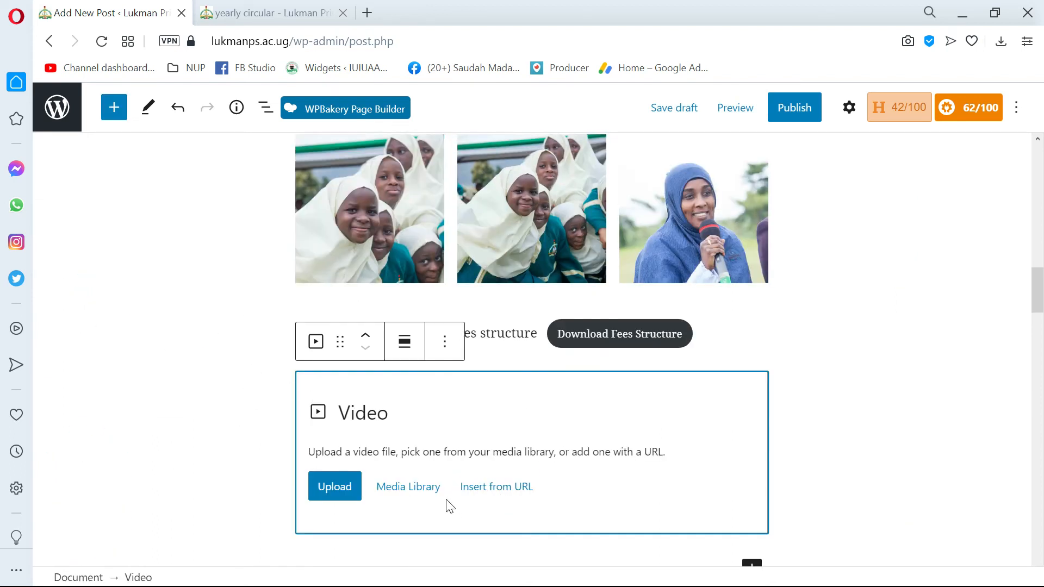
Delete the empty Video block below the fees structure download, then bring up the block inserter
click(401, 494)
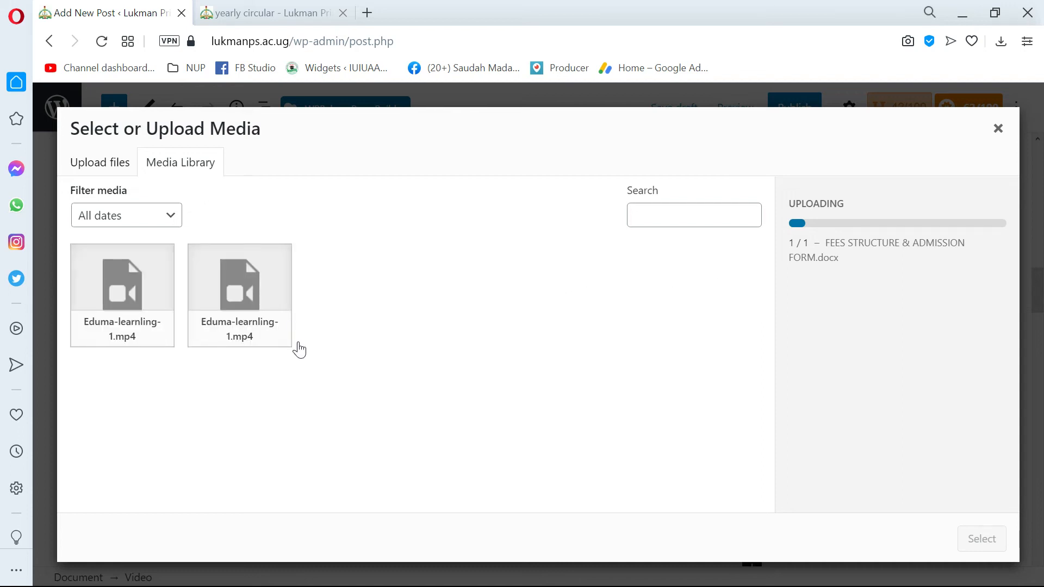
click(998, 130)
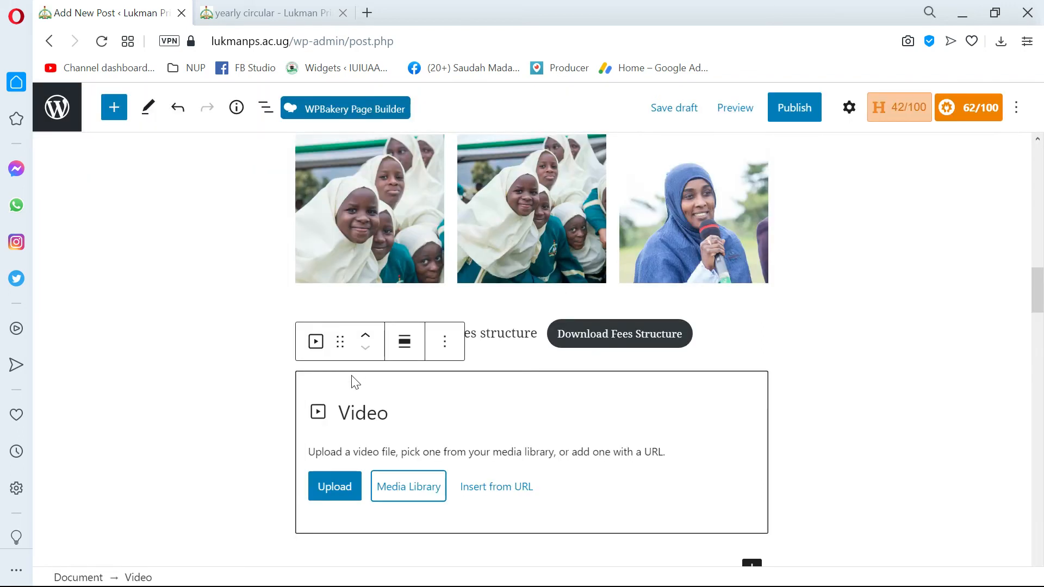
click(443, 351)
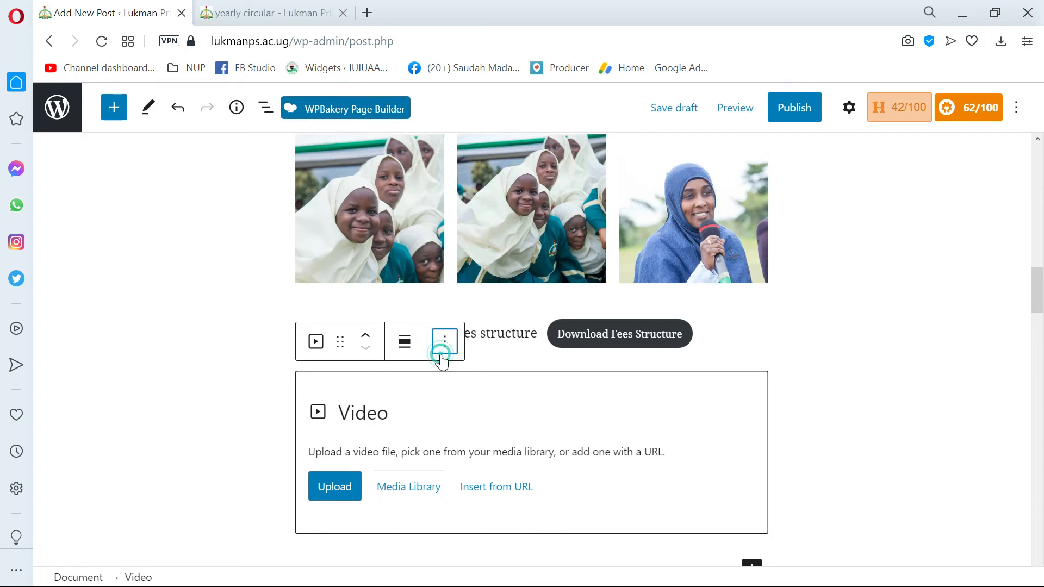
click(482, 299)
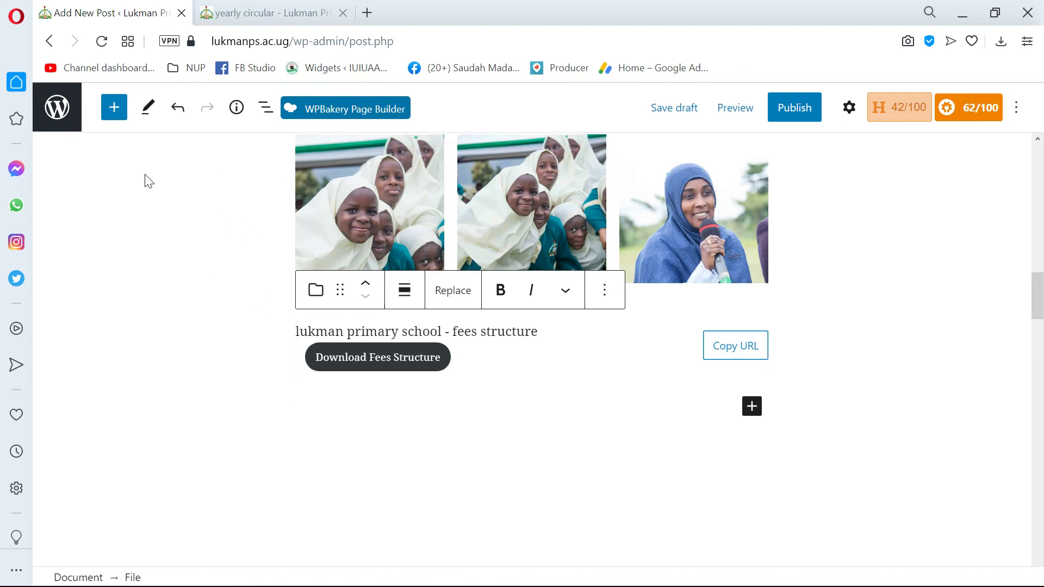
click(114, 107)
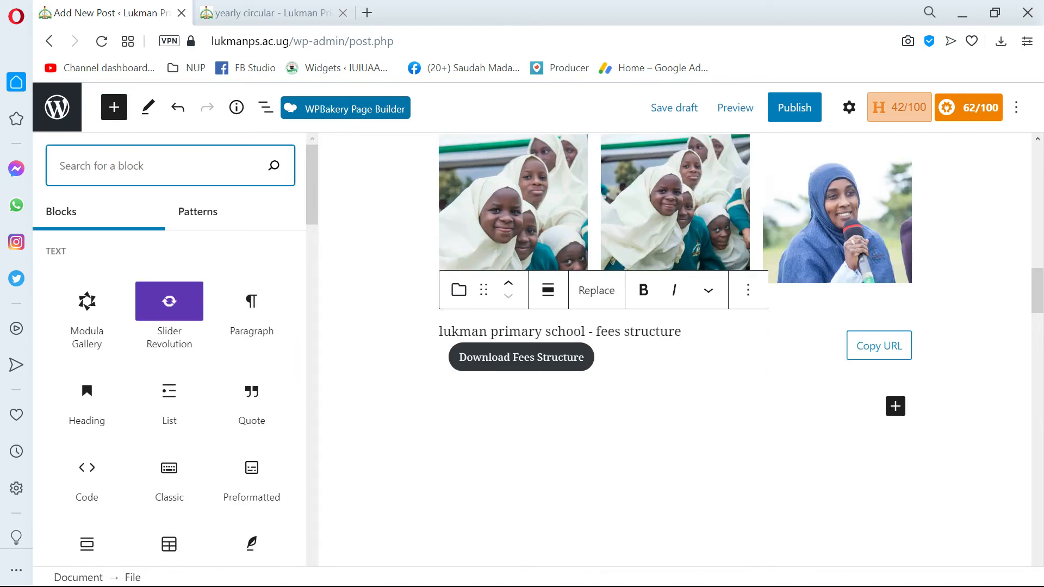
Insert a YouTube embed block from the inserter's Embeds section below the fees download
scroll(239, 487, down, 5)
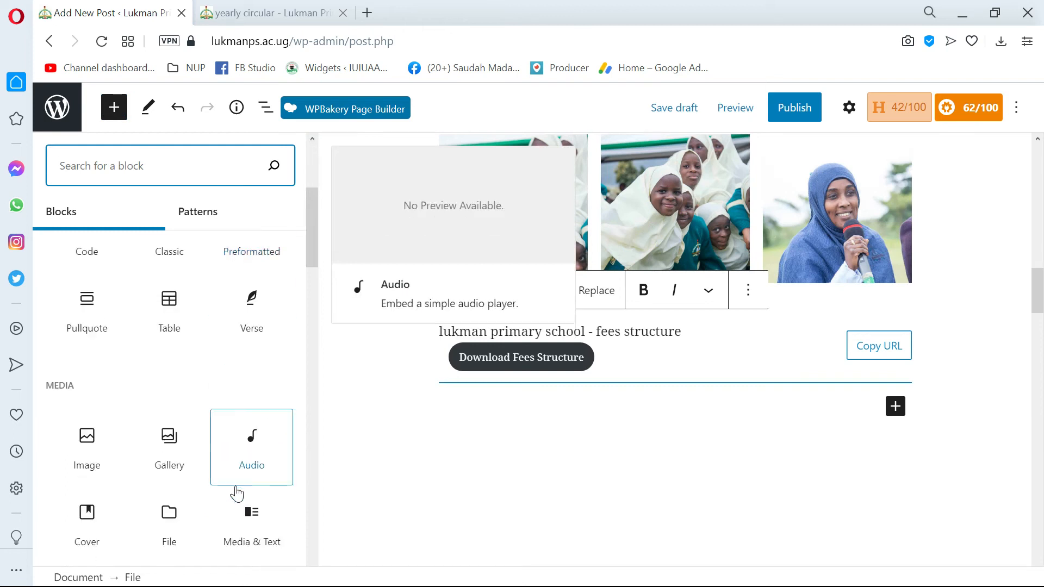
scroll(237, 494, down, 4)
scroll(237, 494, down, 4)
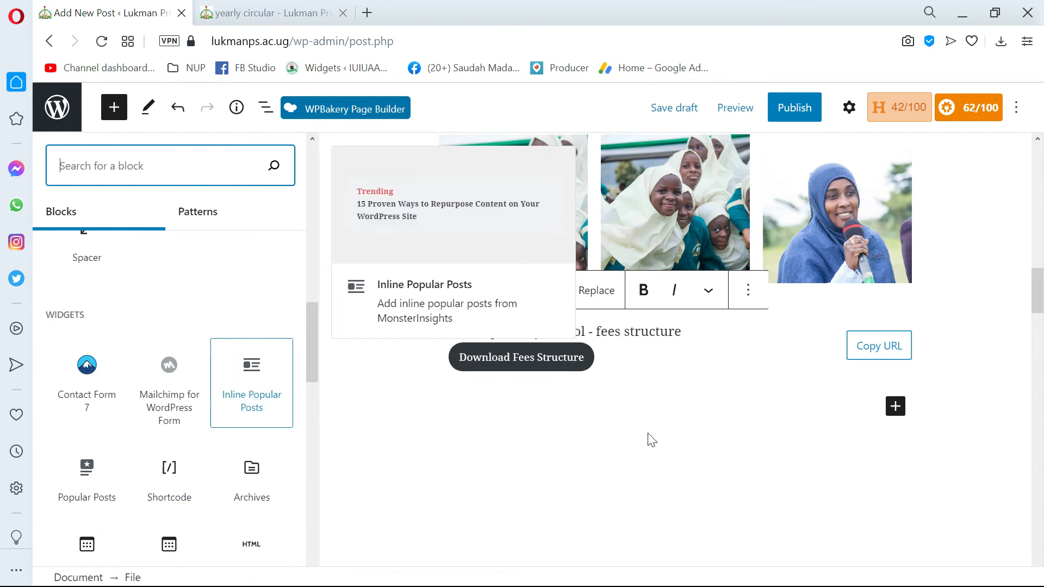
scroll(648, 438, up, 7)
scroll(674, 348, down, 3)
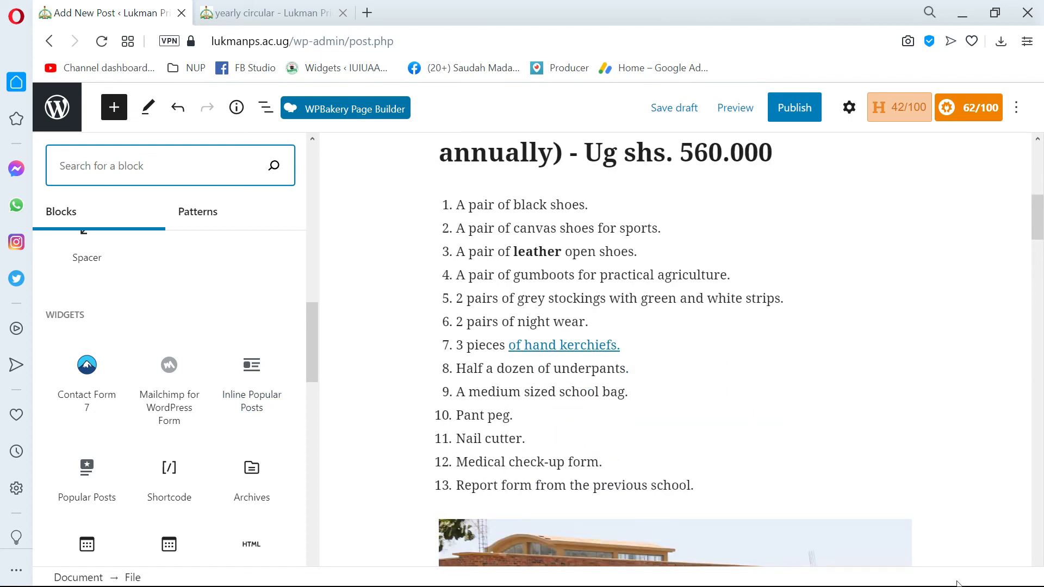
scroll(216, 377, down, 5)
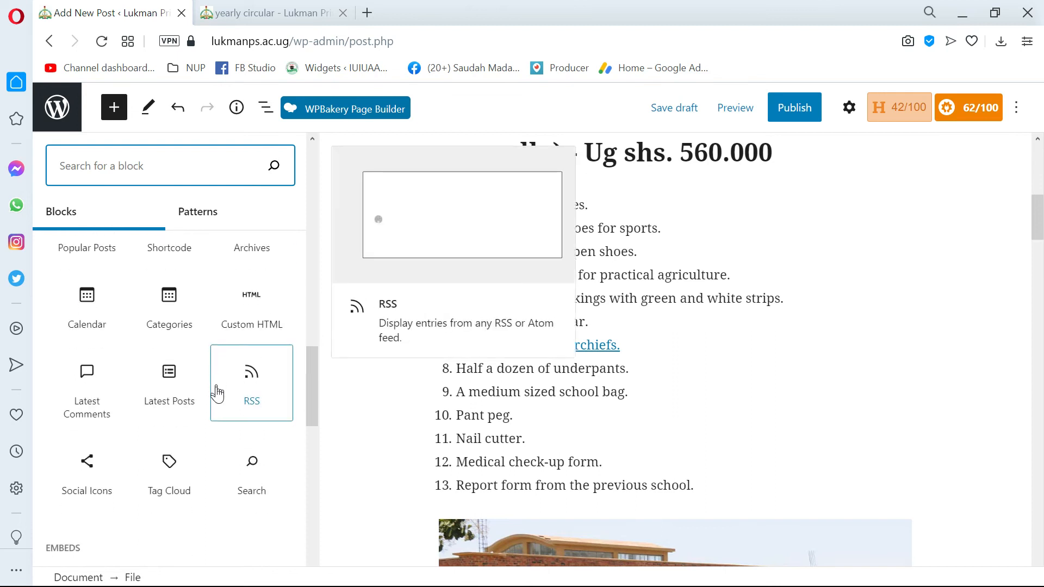
scroll(216, 392, down, 3)
scroll(218, 401, down, 2)
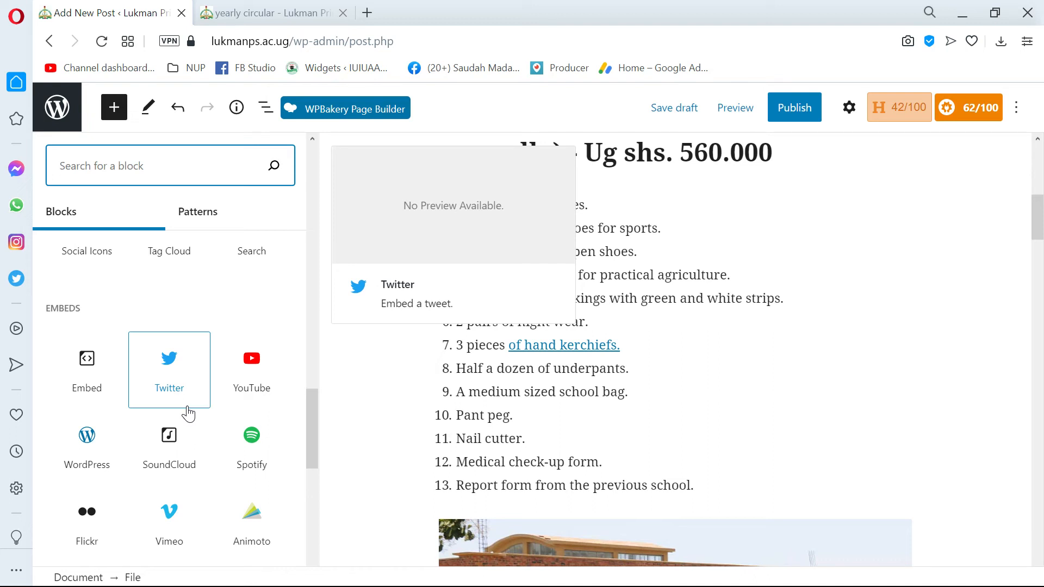
click(251, 375)
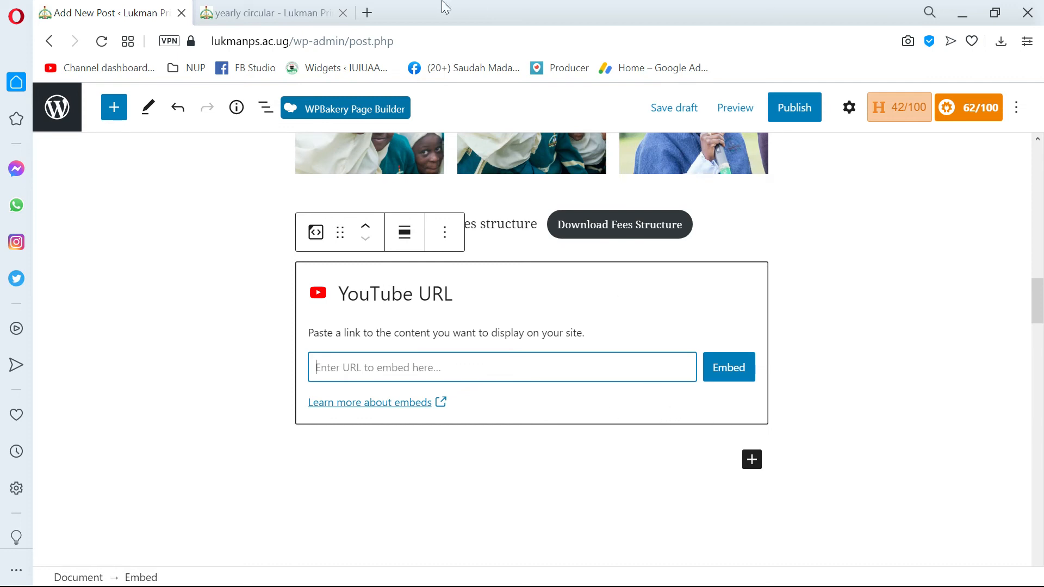
Load youtube.com in a new browser tab
click(367, 20)
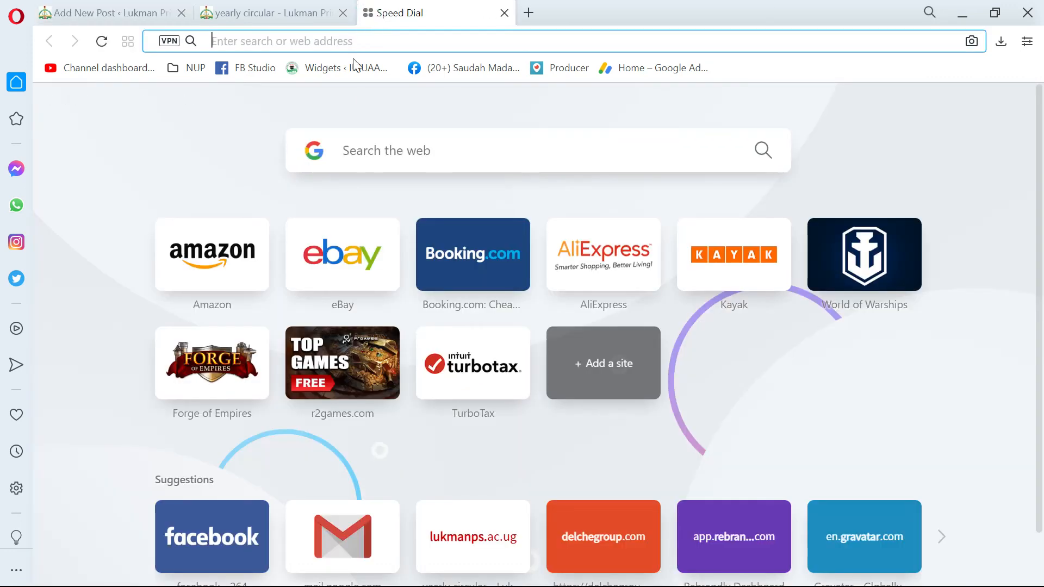
text(youtube.com)
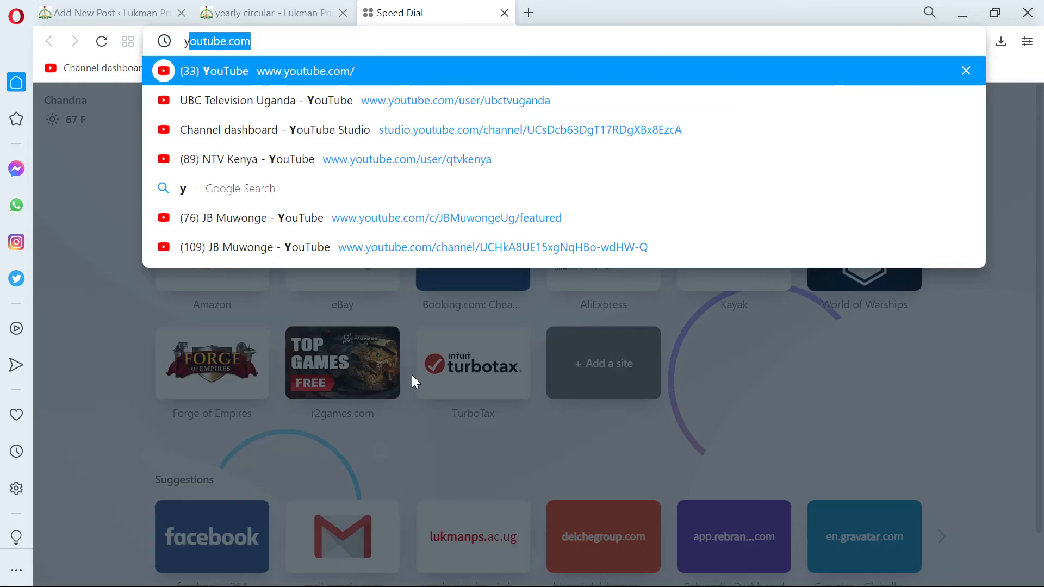
key(Return)
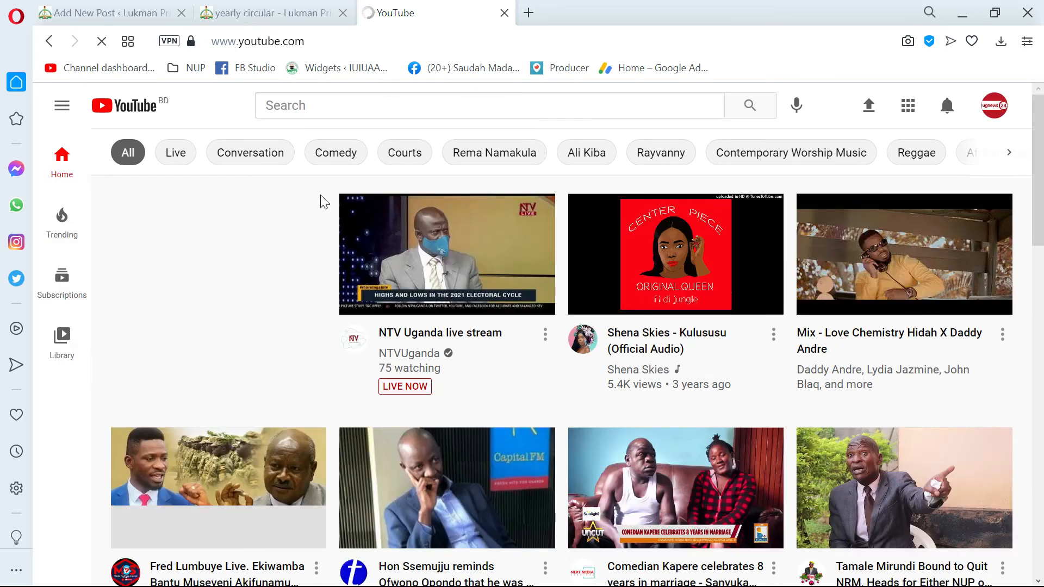
Open the Love Chemistry Hidah X Daddy Andre mix, pause it, and copy its share link
click(916, 248)
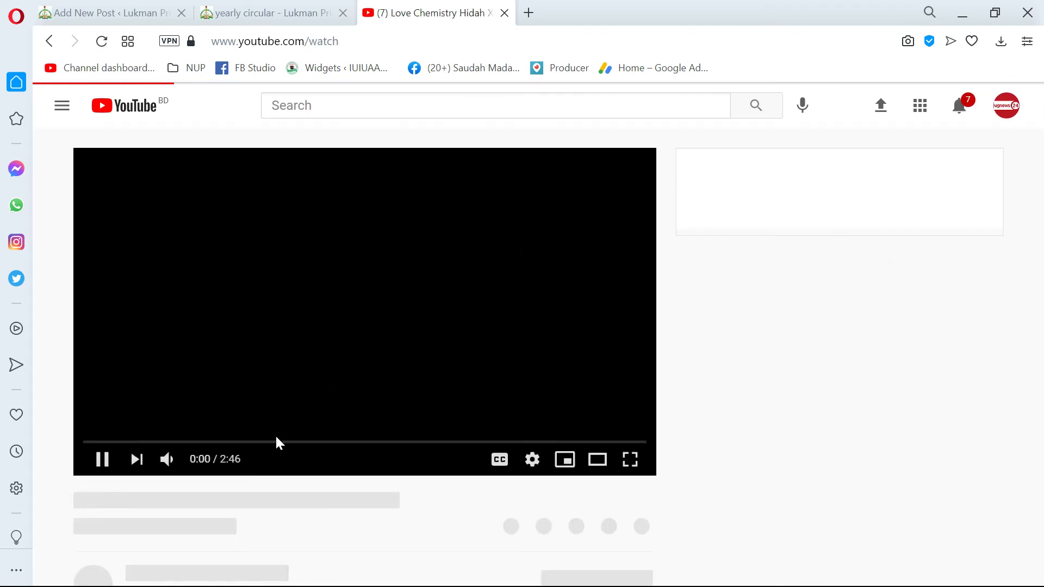
click(133, 460)
scroll(142, 460, down, 2)
scroll(143, 460, down, 1)
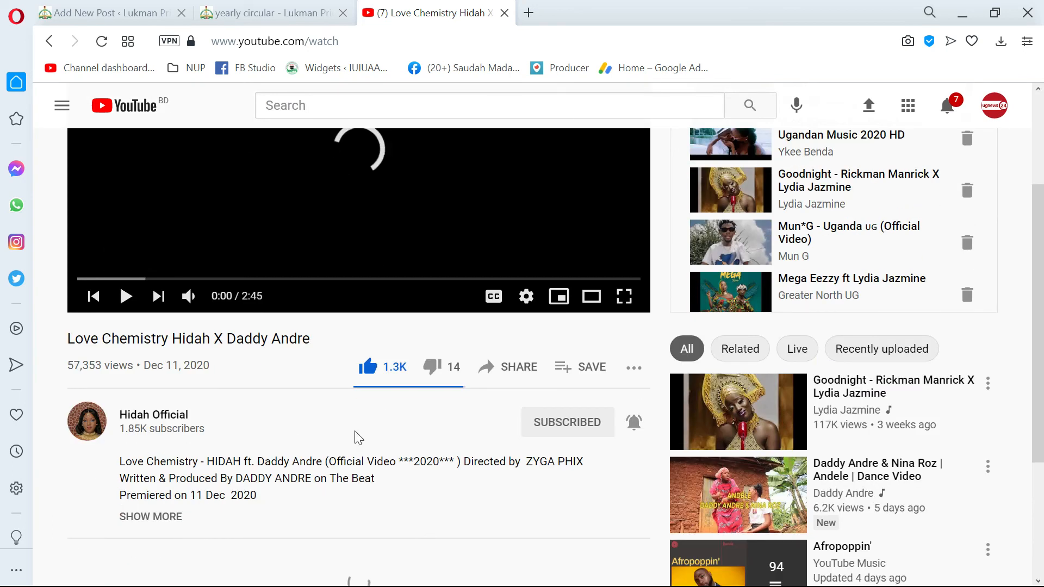
click(518, 375)
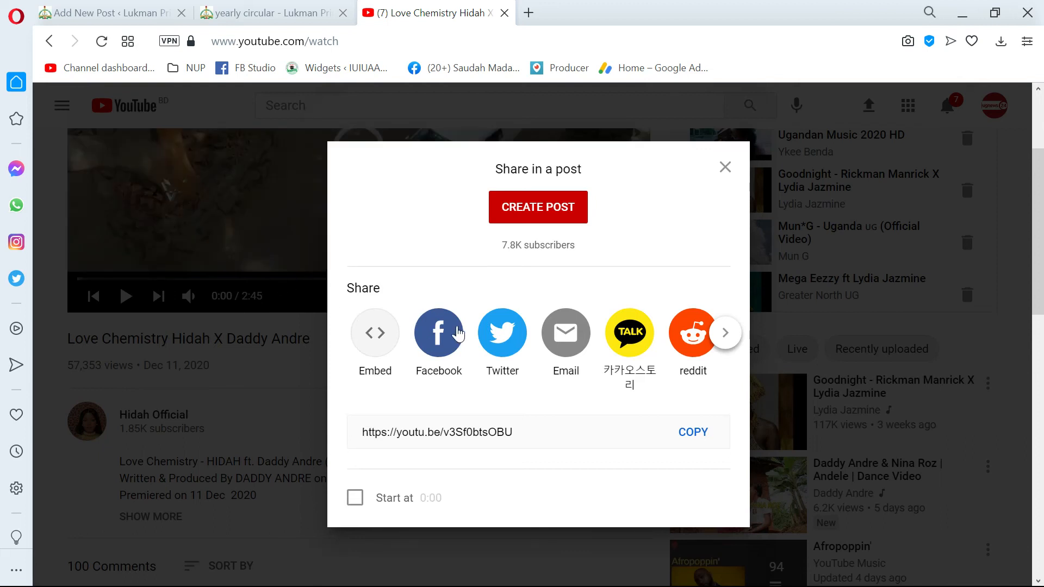
click(704, 442)
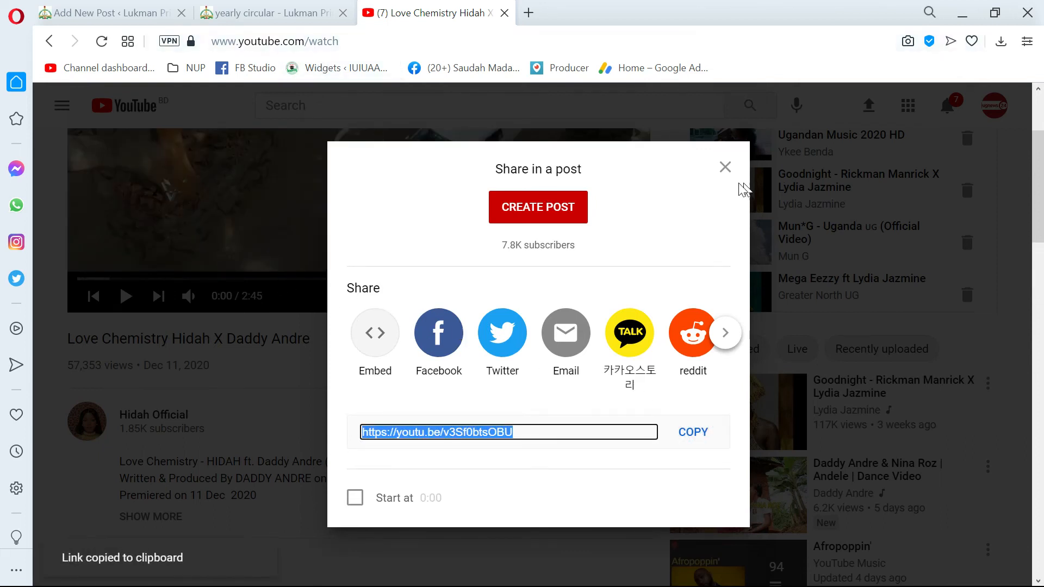
click(726, 167)
Open the Goodnight - Rickman Manrick X Lydia Jazmine video, copy its full URL, and return to the post editor
drag(392, 42, 237, 42)
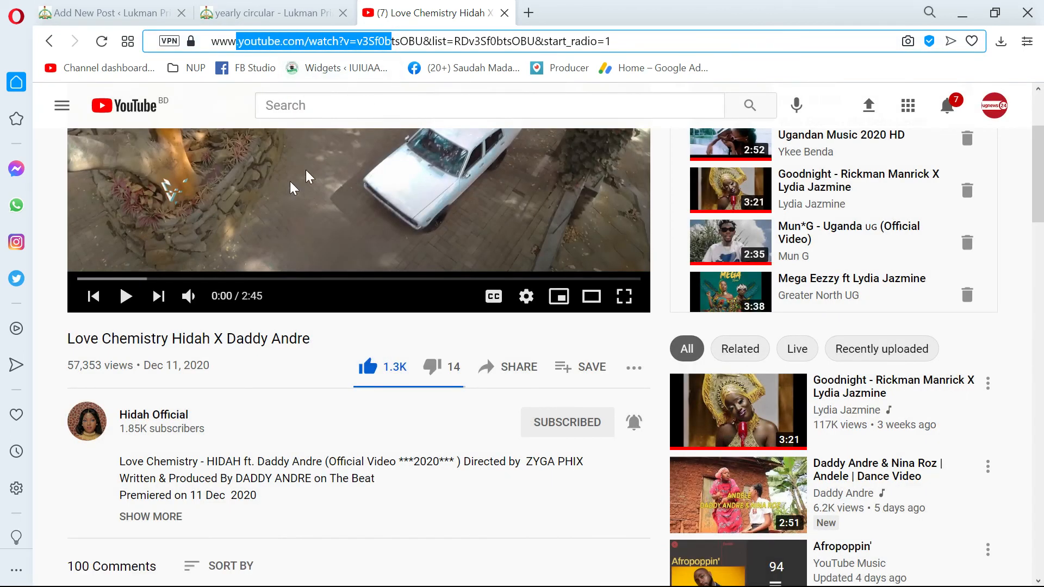
click(350, 43)
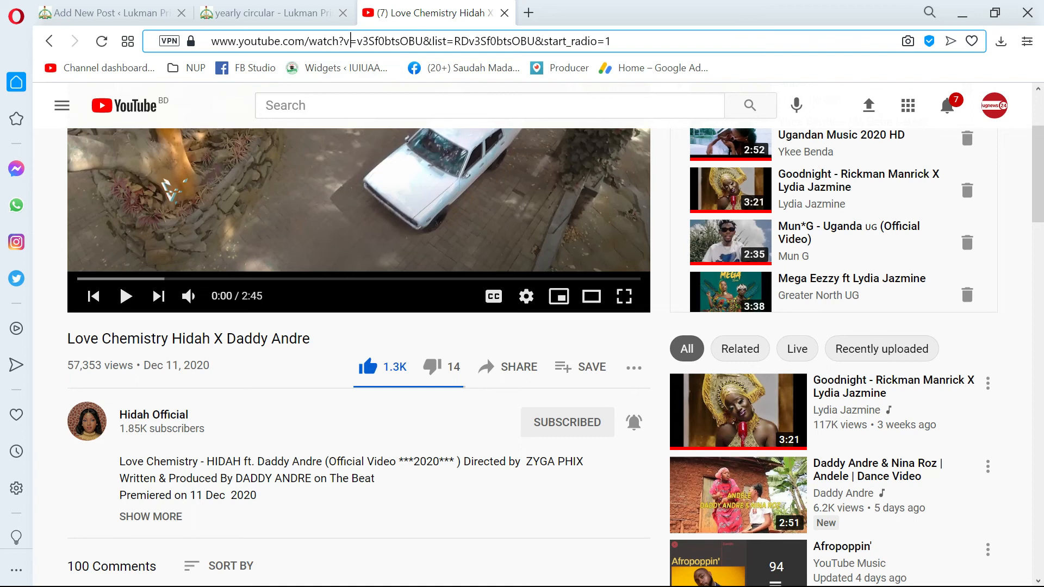
key(ctrl+a)
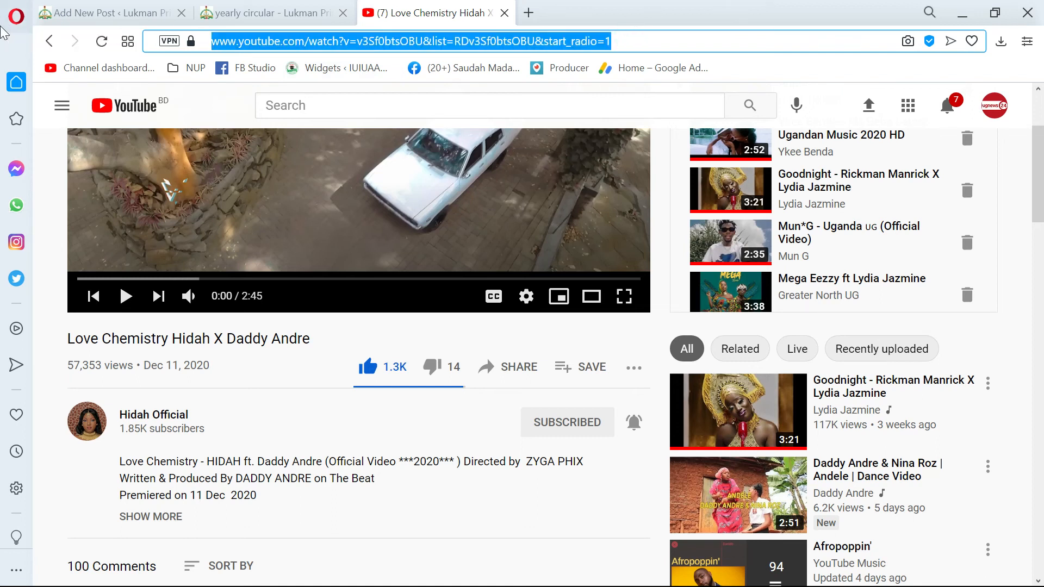
click(466, 49)
scroll(795, 381, down, 3)
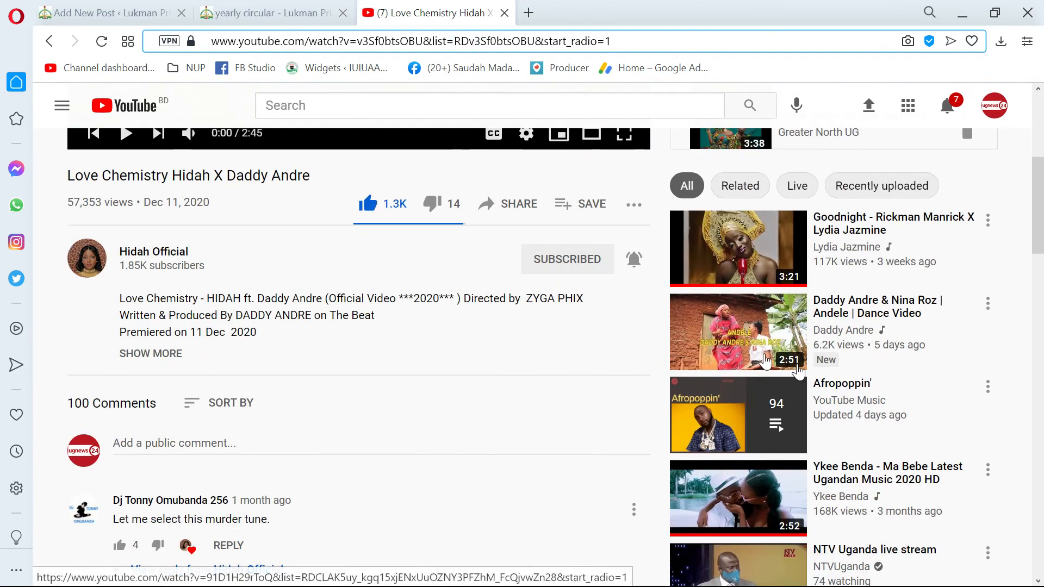
click(738, 247)
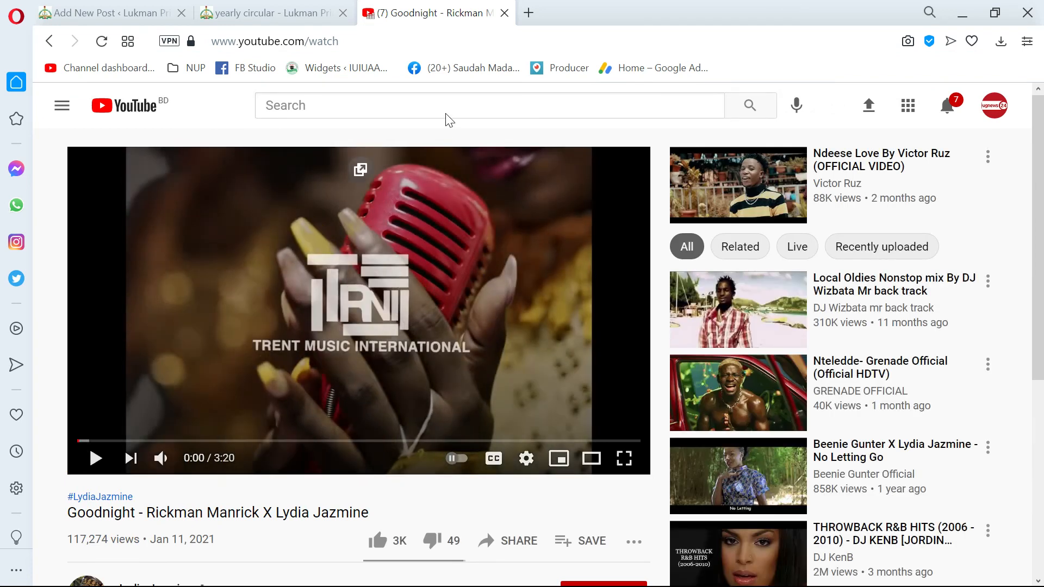
drag(435, 42, 210, 42)
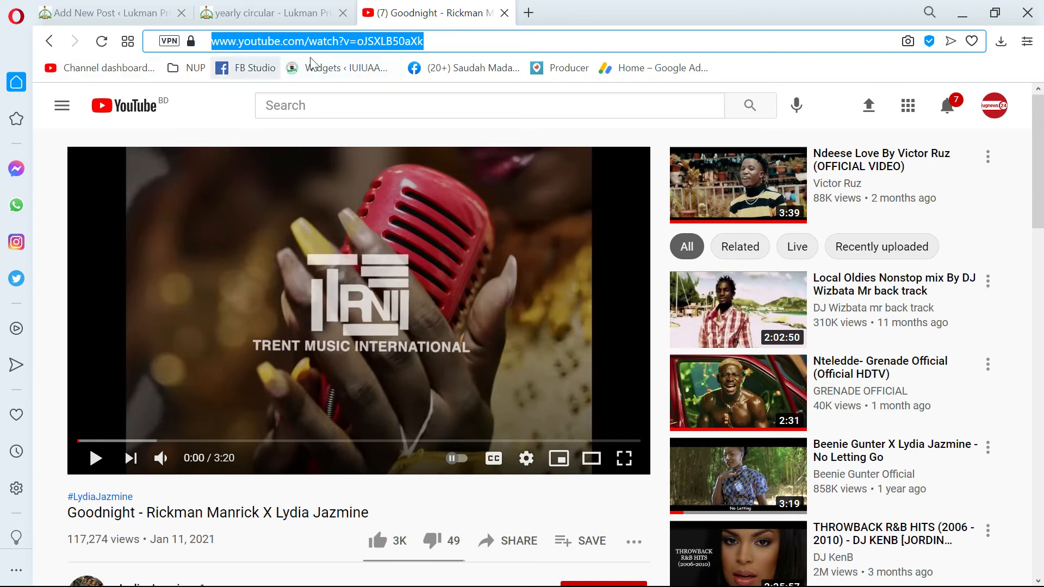
drag(461, 42, 74, 48)
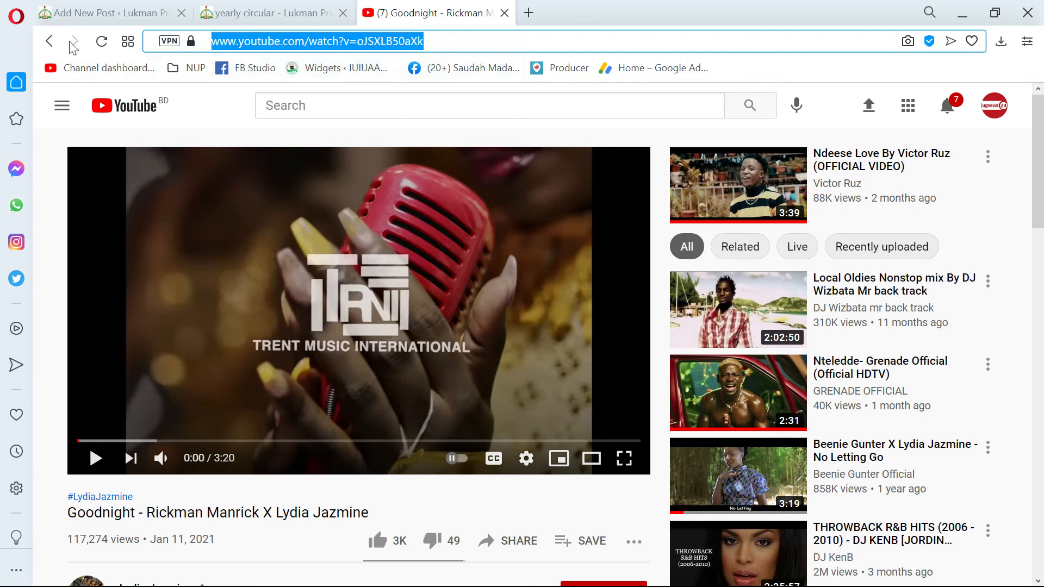
click(247, 18)
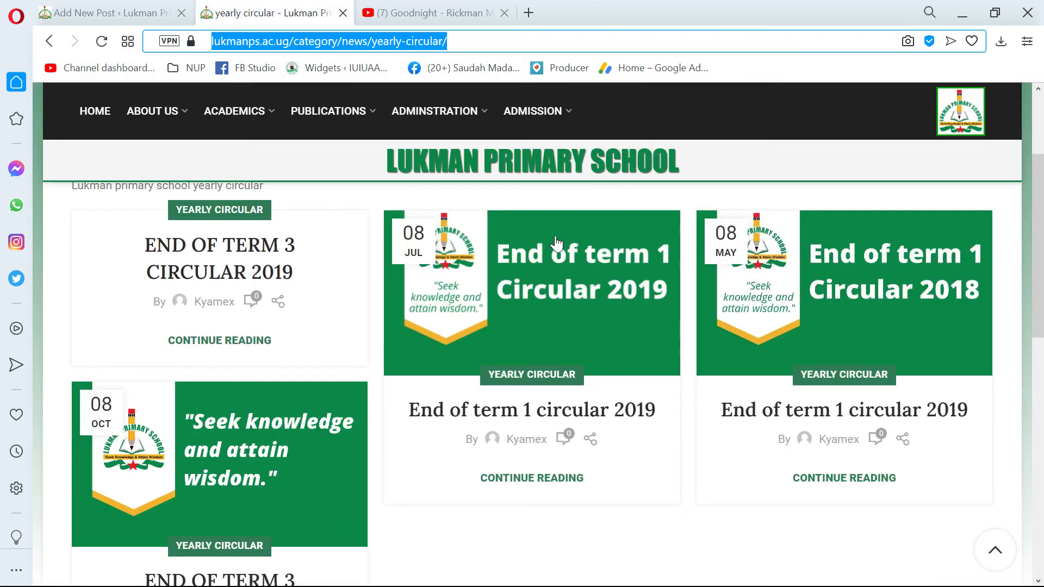
click(112, 11)
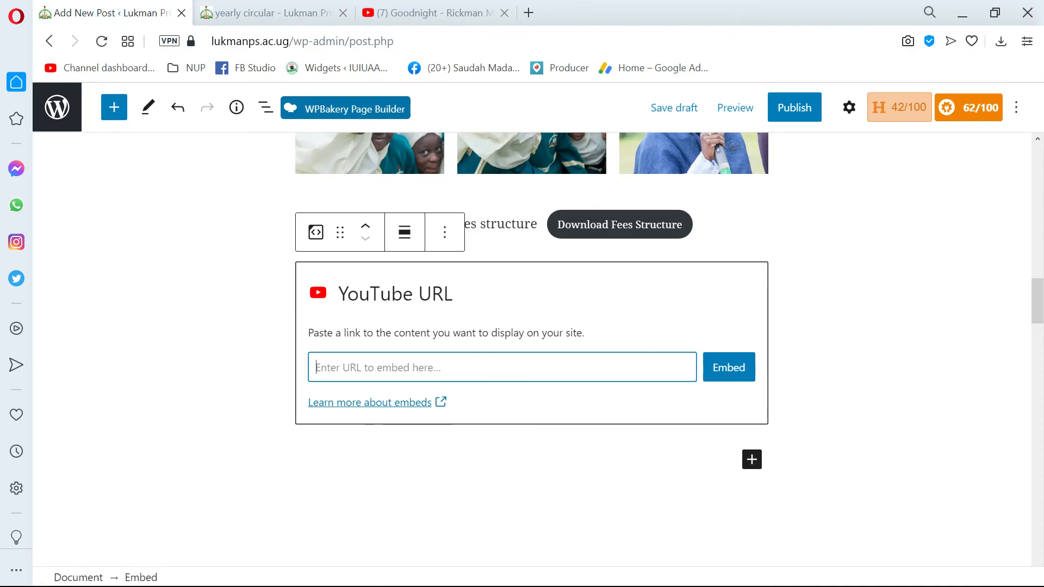
Paste the Goodnight video URL into the YouTube block and embed it below the fees download
key(ctrl+v)
click(708, 372)
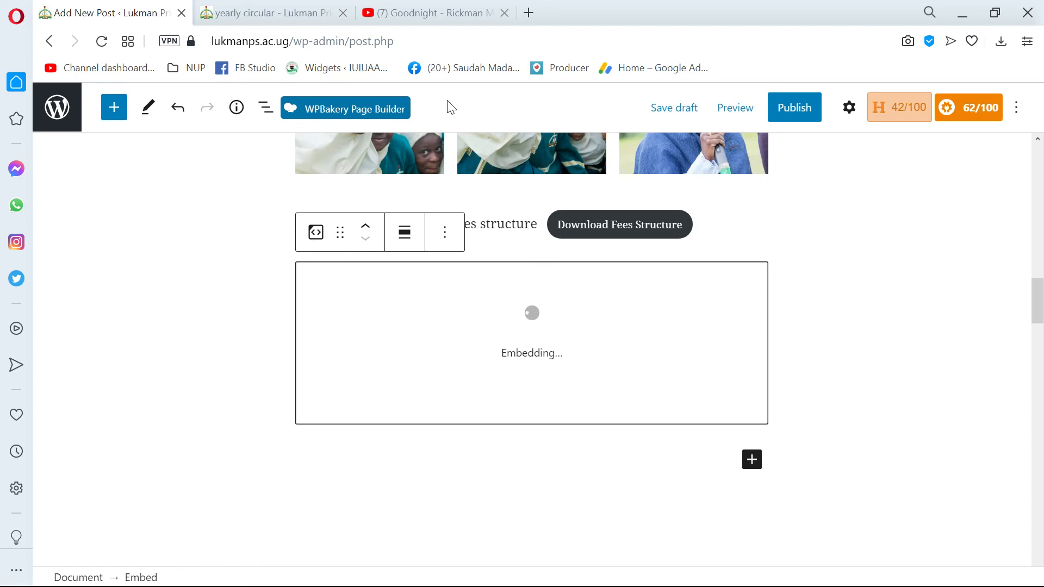
click(430, 13)
scroll(435, 327, down, 6)
scroll(444, 350, up, 3)
scroll(443, 345, down, 6)
scroll(500, 341, down, 7)
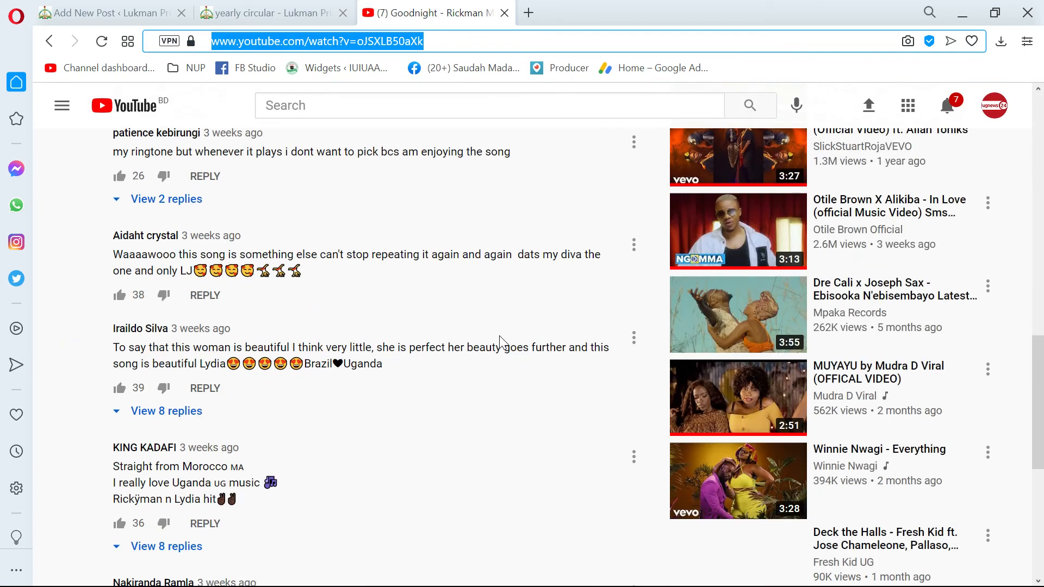
scroll(501, 341, up, 5)
scroll(454, 320, up, 2)
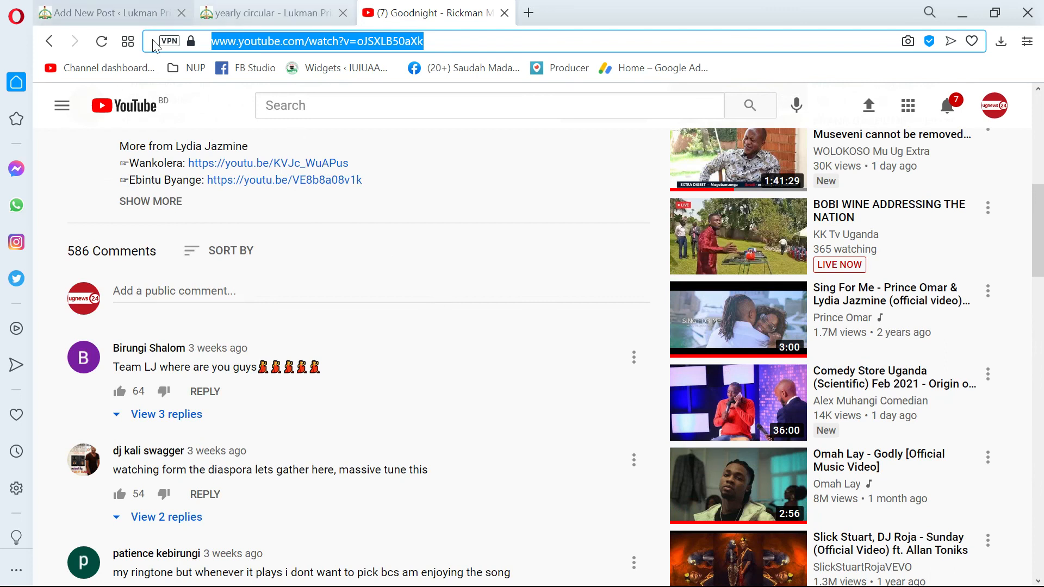
scroll(156, 46, up, 4)
click(113, 17)
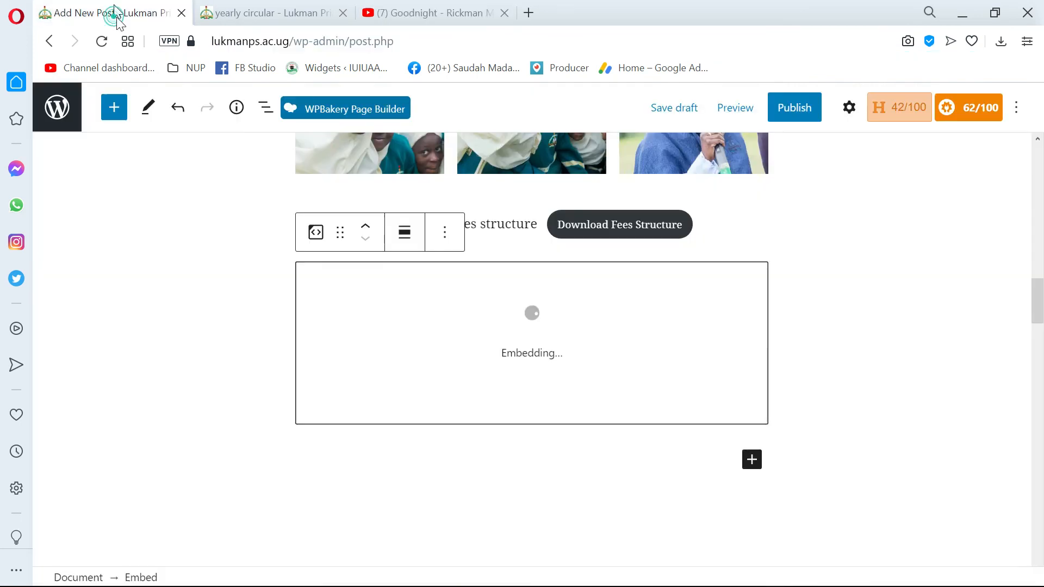
scroll(565, 439, down, 1)
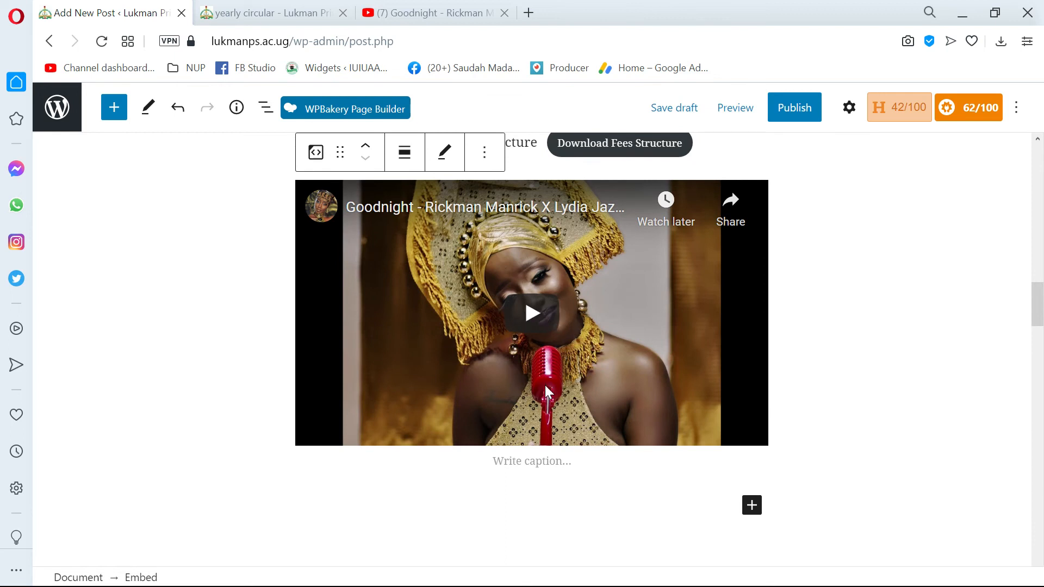
scroll(540, 477, down, 1)
scroll(444, 283, up, 1)
scroll(625, 339, up, 4)
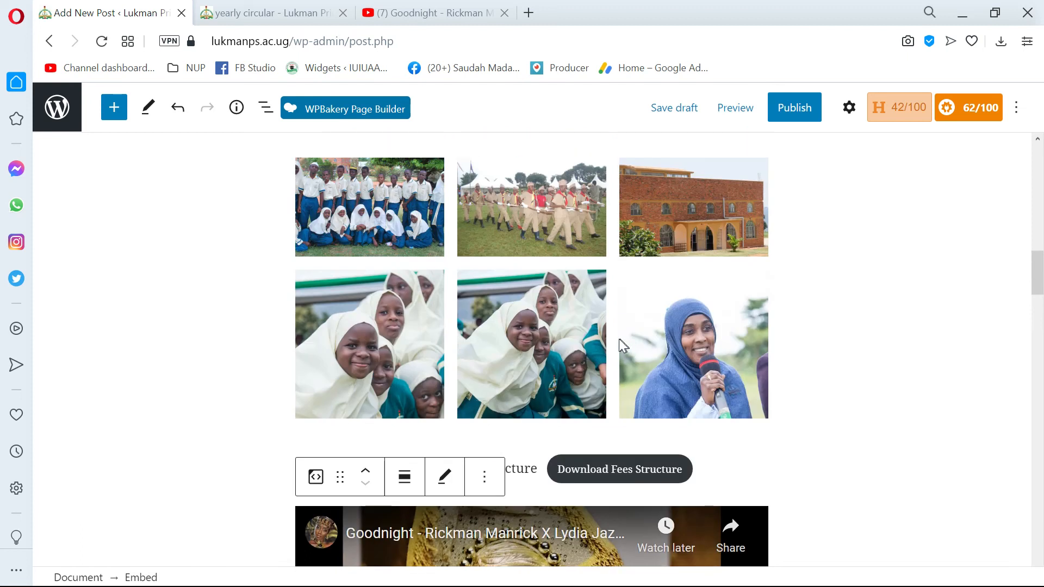
scroll(620, 339, down, 3)
scroll(610, 347, down, 2)
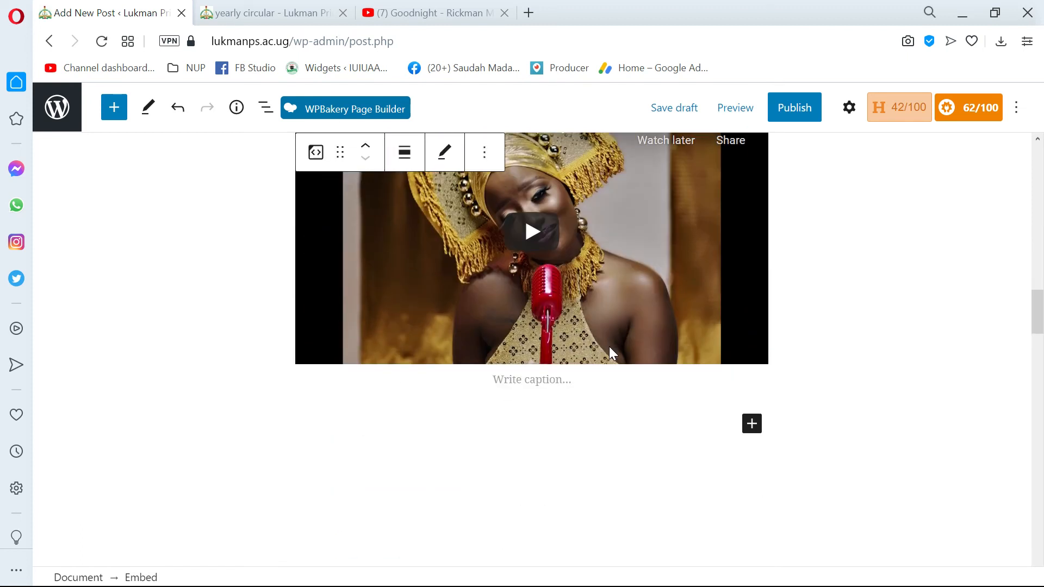
scroll(618, 377, up, 3)
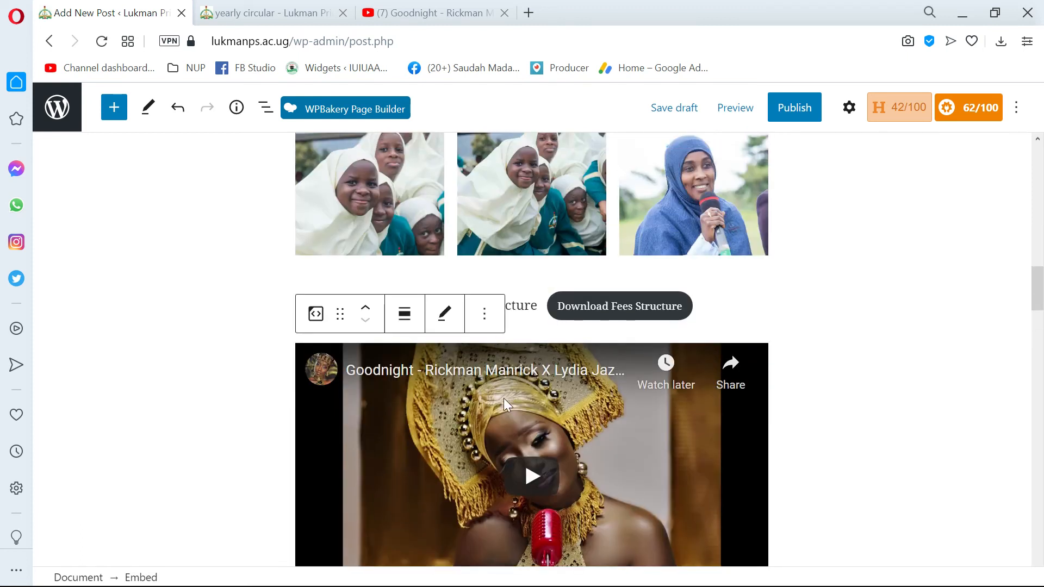
scroll(512, 392, up, 3)
scroll(576, 397, down, 6)
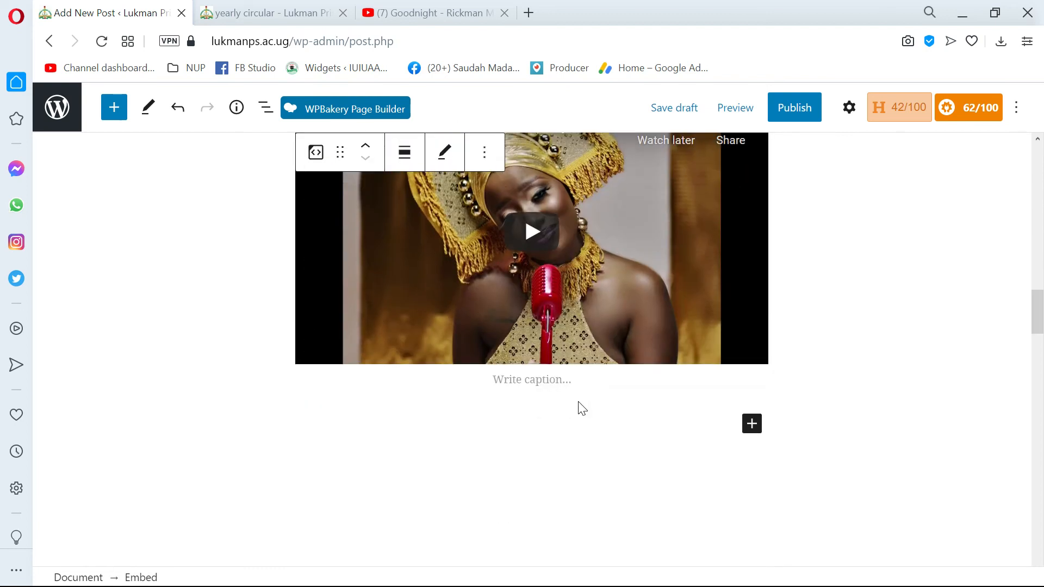
scroll(581, 410, down, 6)
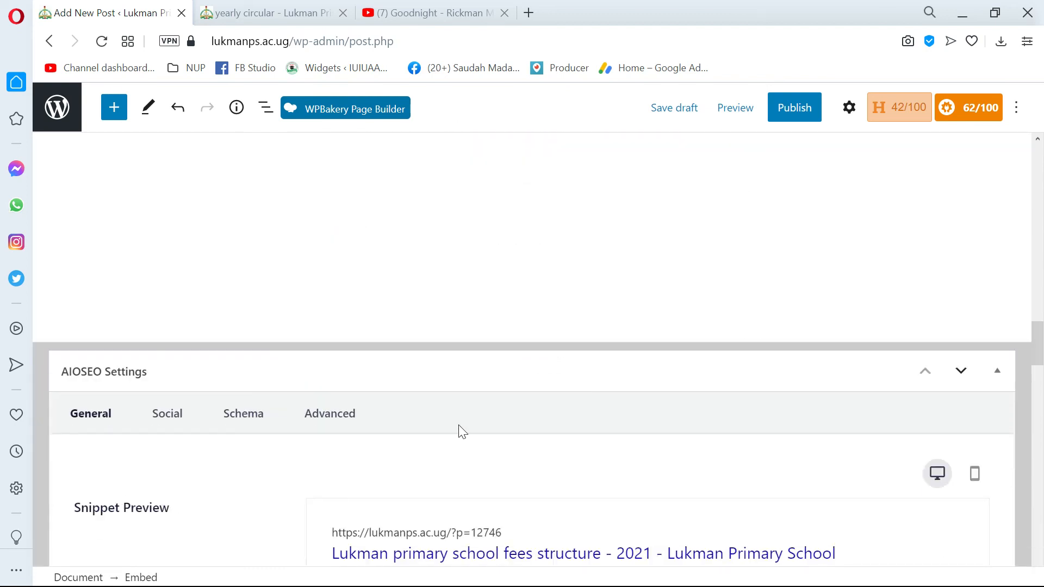
scroll(462, 432, down, 17)
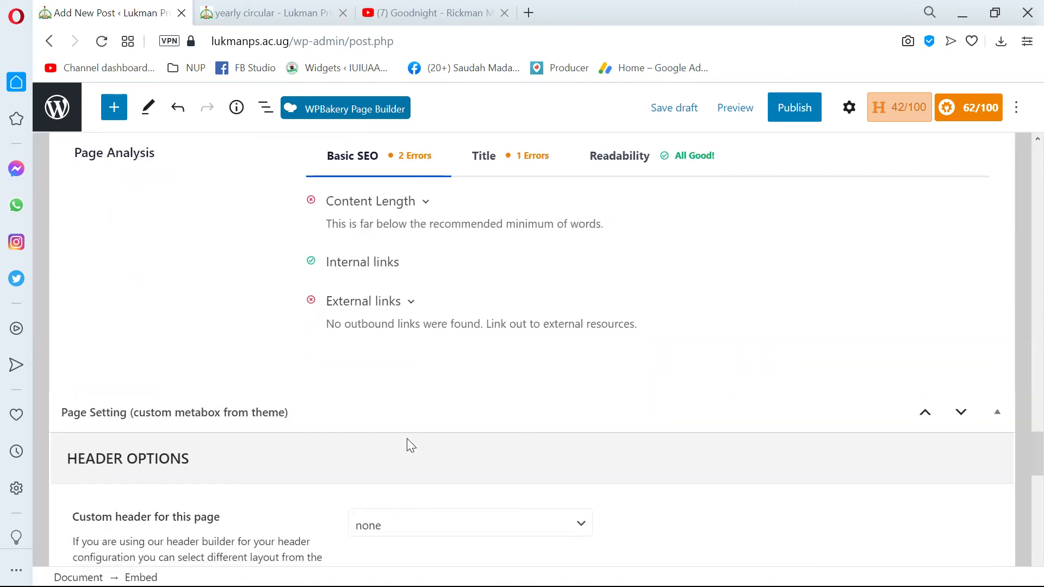
scroll(411, 446, down, 12)
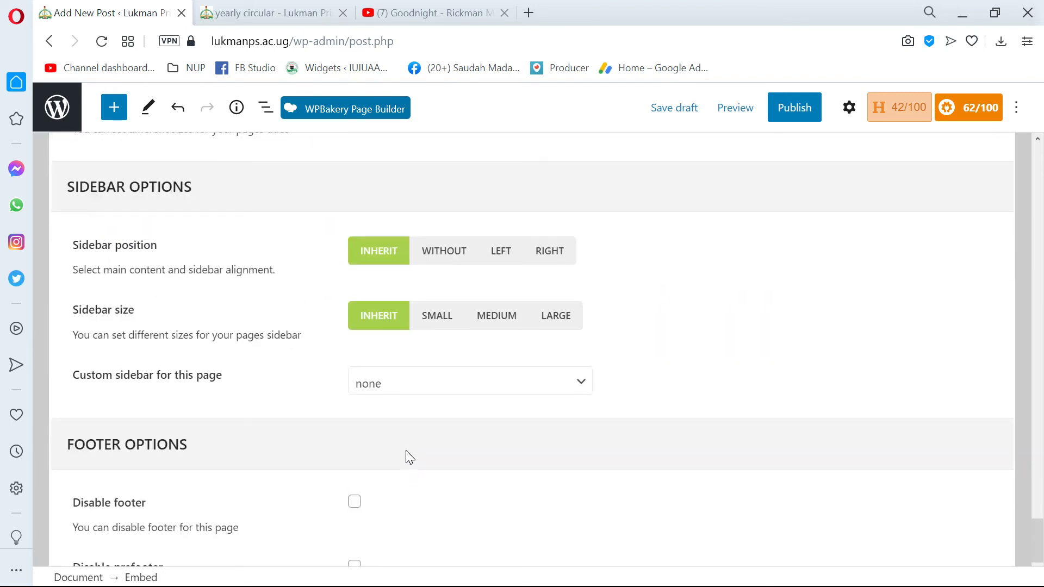
scroll(406, 451, up, 20)
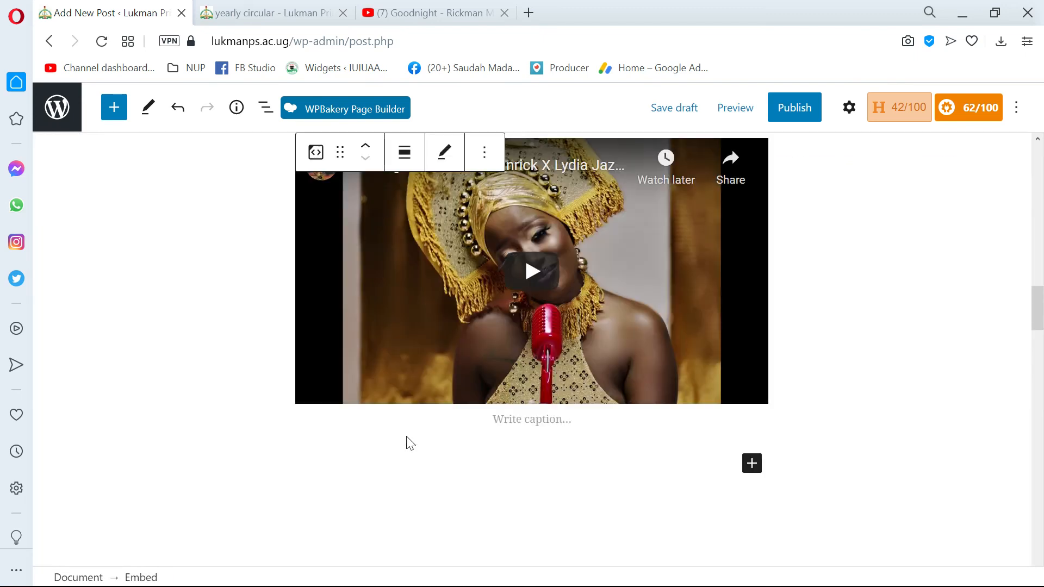
scroll(411, 443, up, 15)
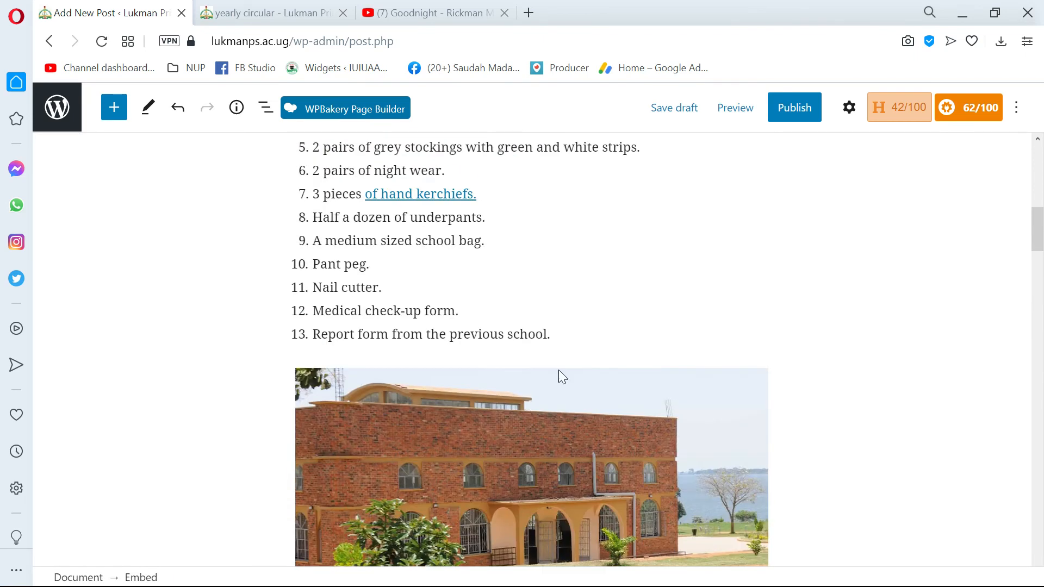
scroll(805, 152, up, 2)
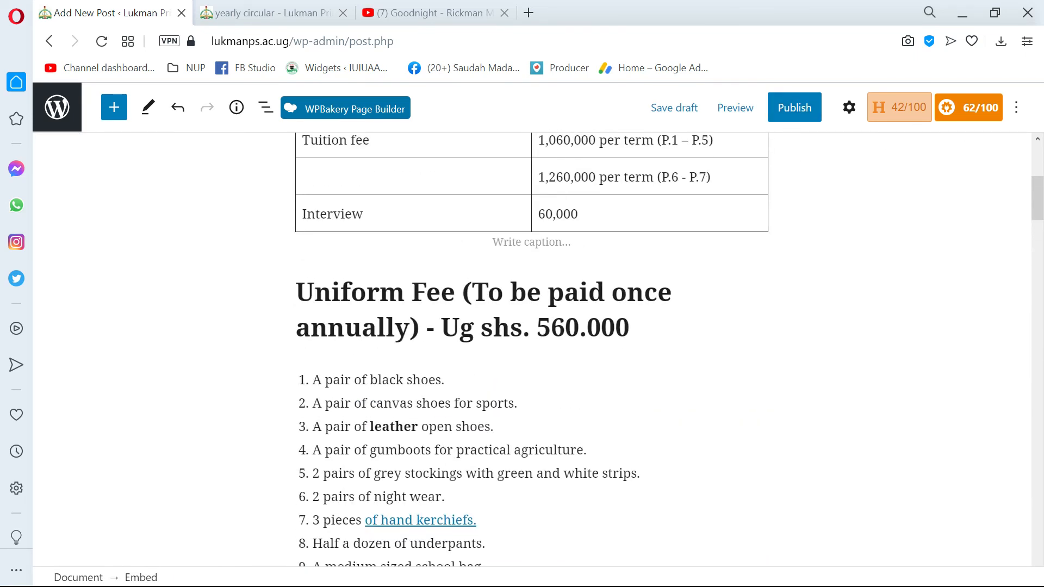
scroll(799, 161, up, 5)
click(802, 118)
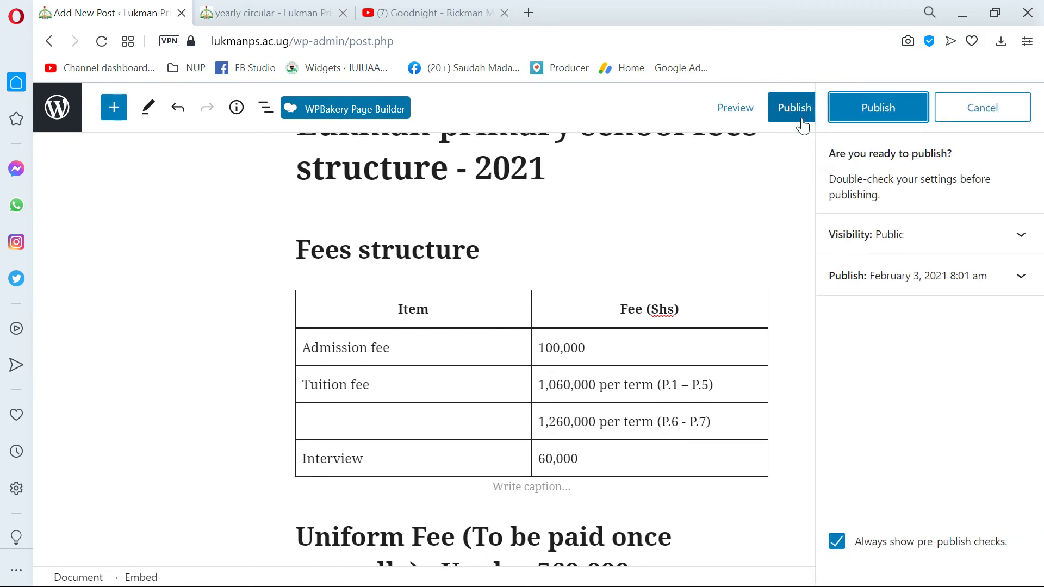
Confirm publishing, open the live post in a new tab, and copy its address
click(878, 108)
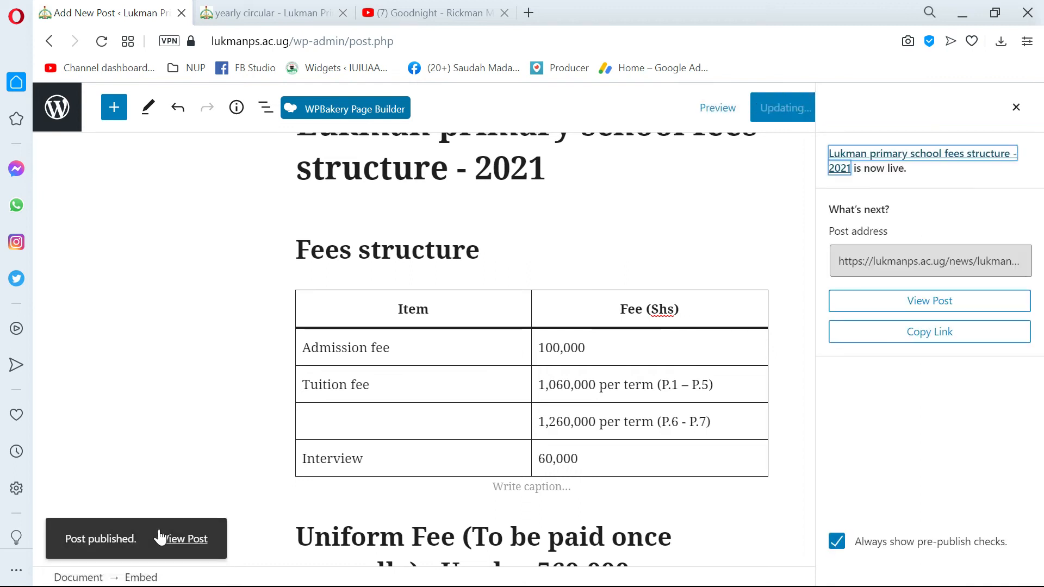
middle_click(171, 538)
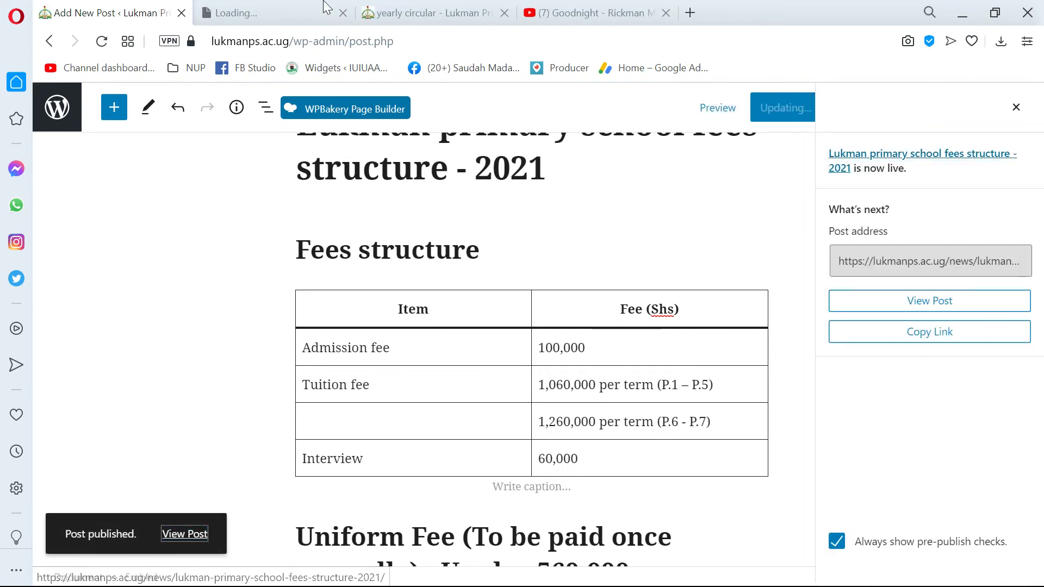
click(287, 7)
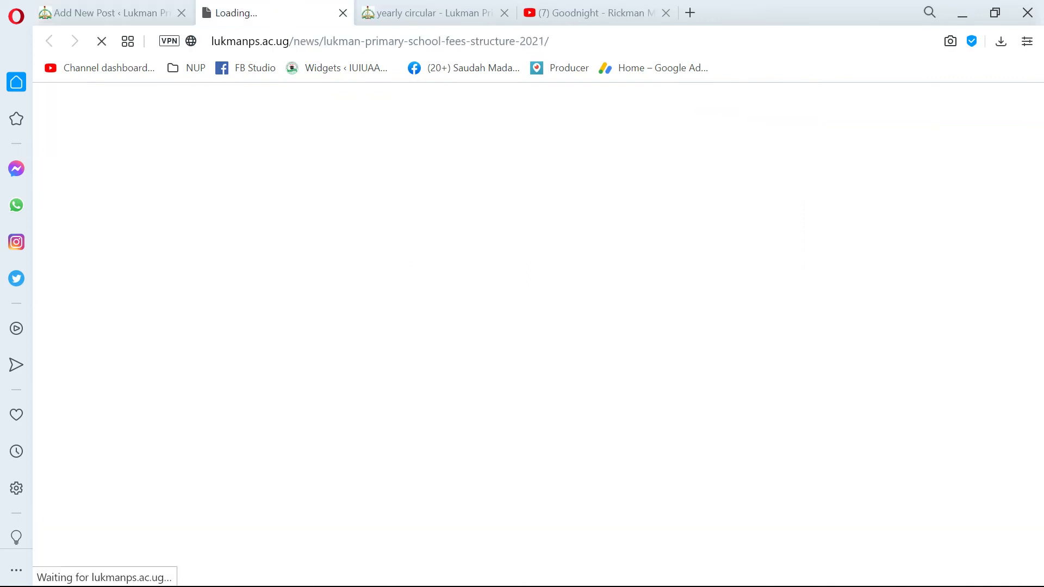
click(102, 7)
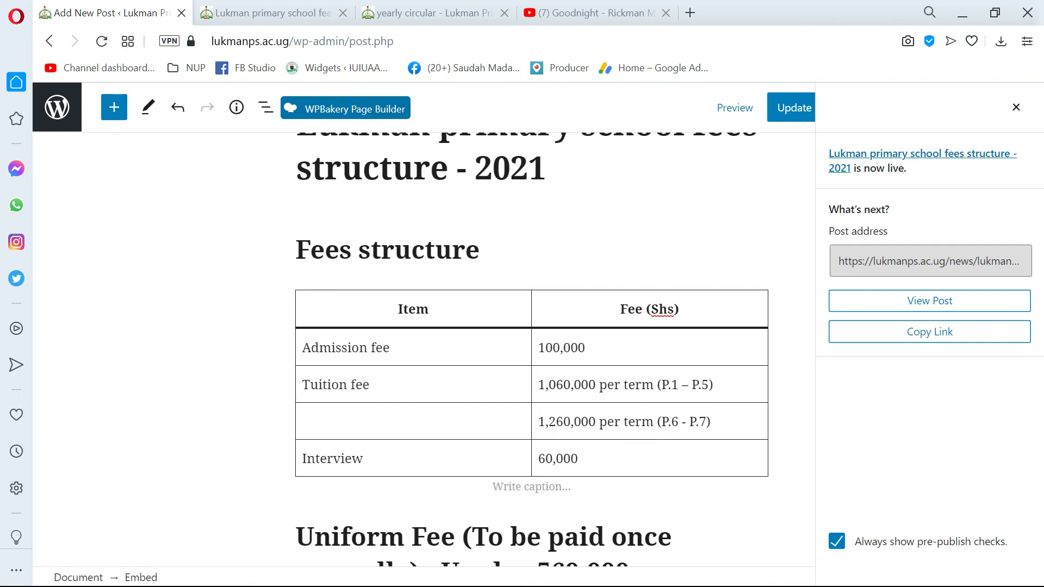
click(252, 8)
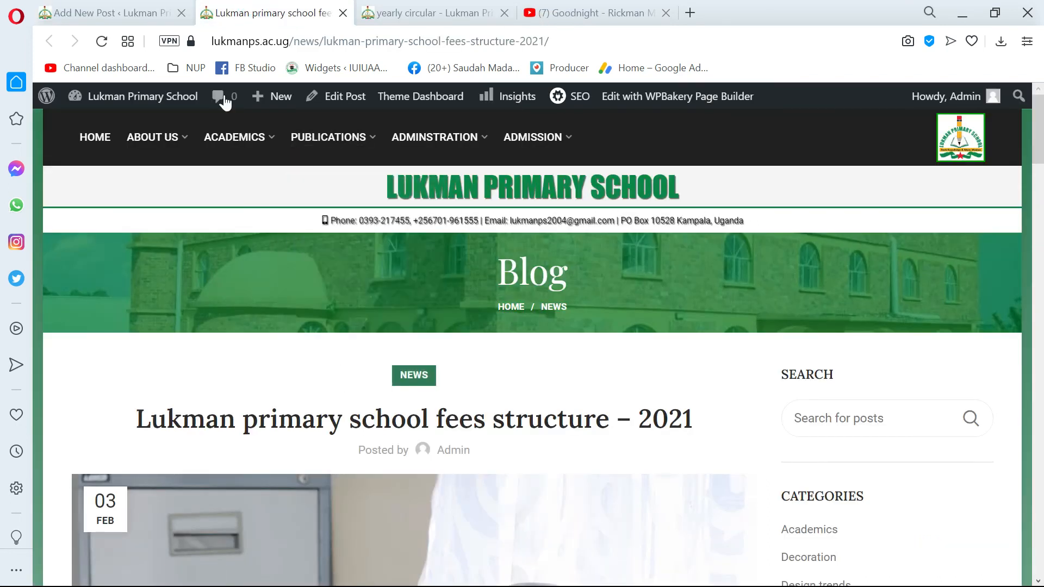
click(128, 7)
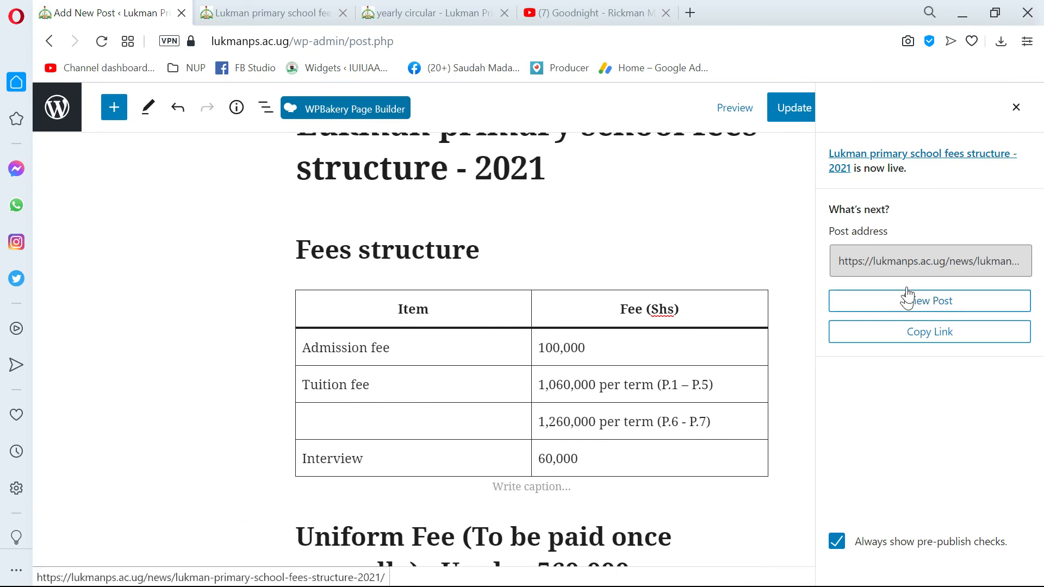
click(933, 334)
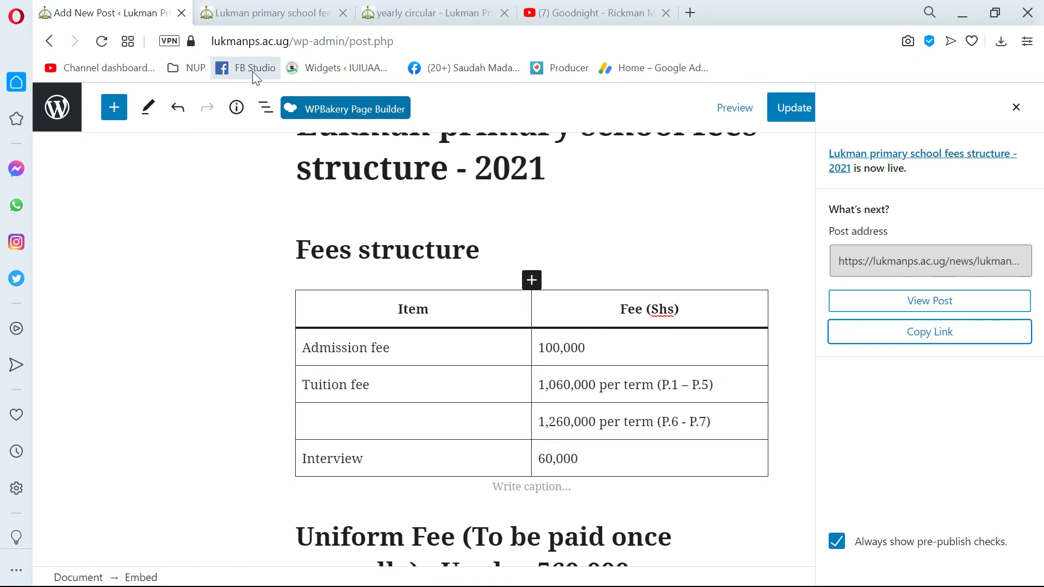
click(254, 12)
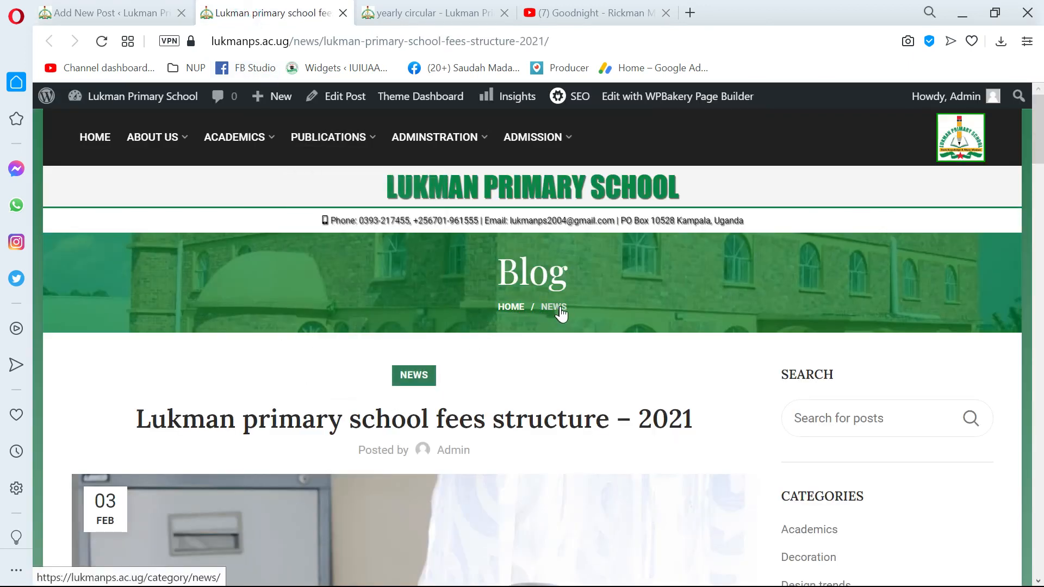
Scroll the live post to the embedded video and download the fees structure PDF
scroll(485, 351, down, 8)
scroll(479, 356, up, 2)
scroll(488, 361, down, 2)
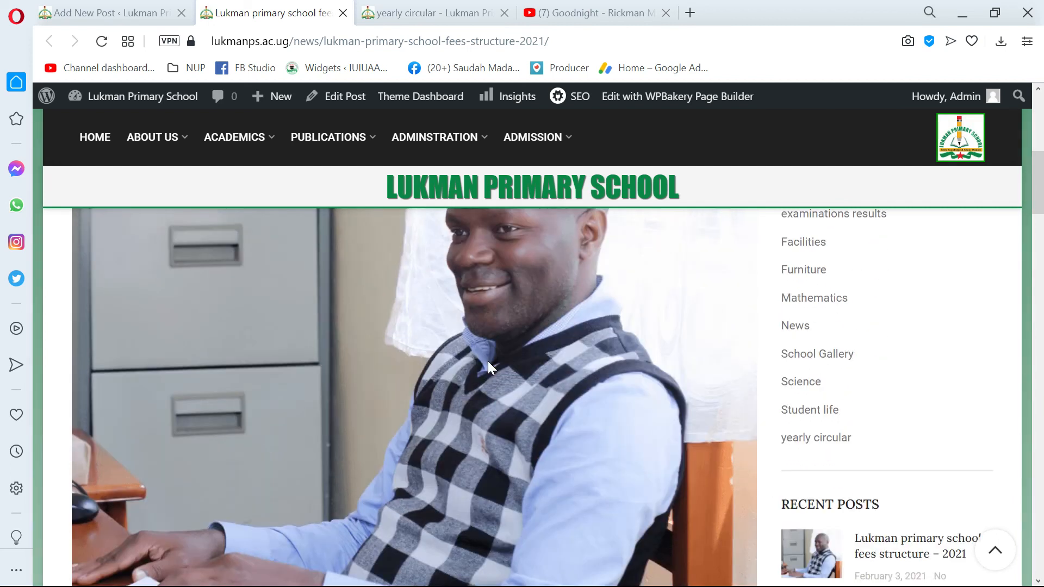
scroll(488, 361, down, 3)
scroll(473, 353, down, 4)
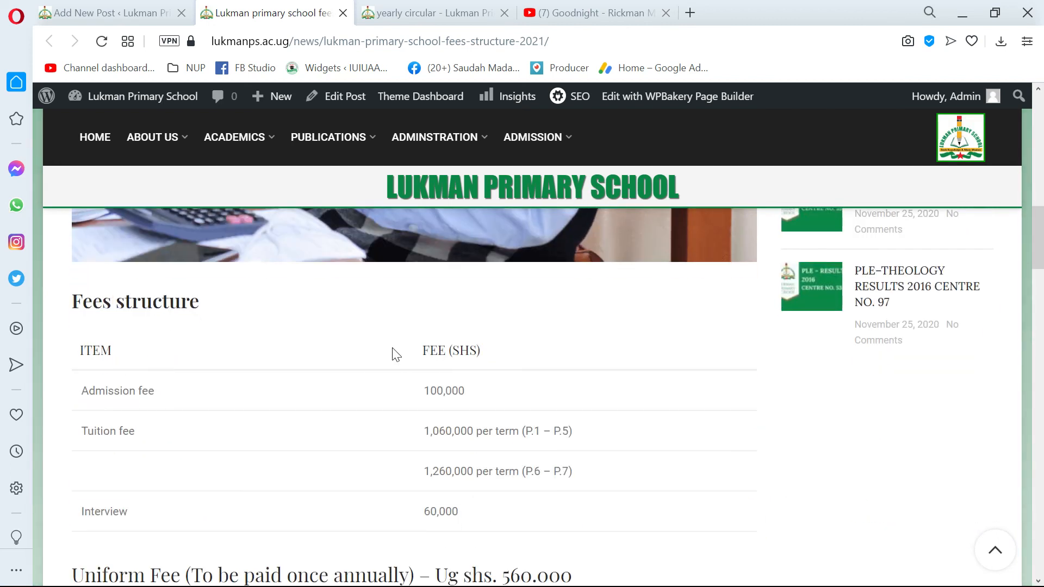
scroll(252, 354, up, 3)
scroll(133, 424, down, 3)
scroll(156, 354, down, 2)
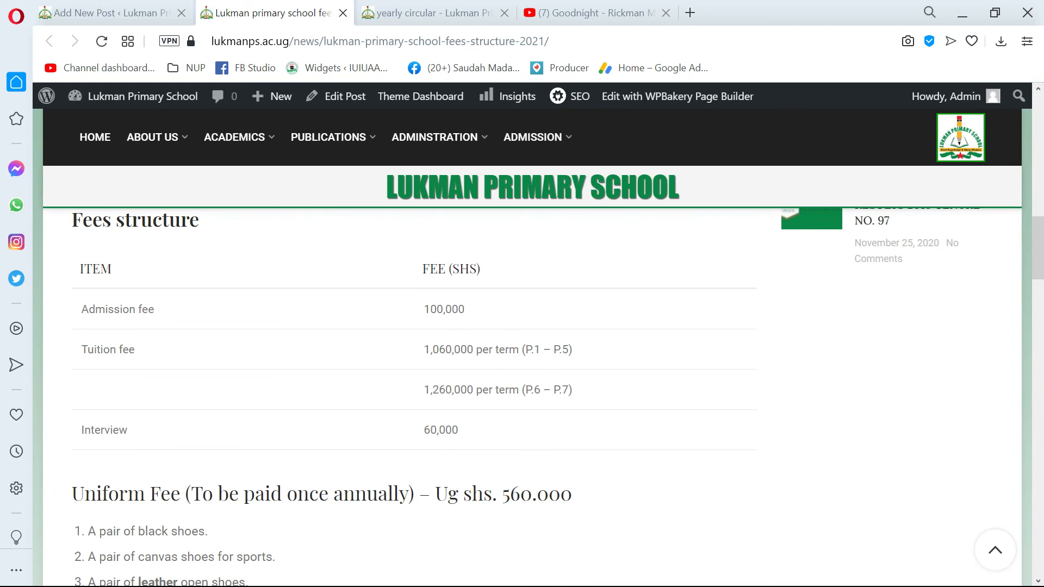
scroll(389, 388, down, 4)
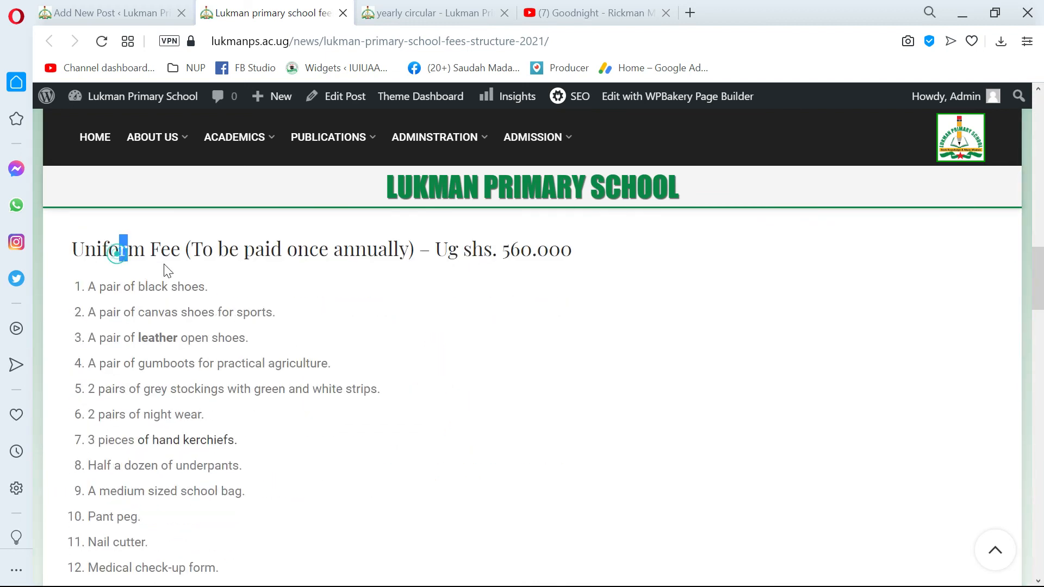
drag(145, 263, 357, 272)
click(373, 268)
scroll(288, 317, down, 1)
scroll(288, 319, down, 1)
scroll(217, 327, up, 3)
scroll(158, 458, down, 6)
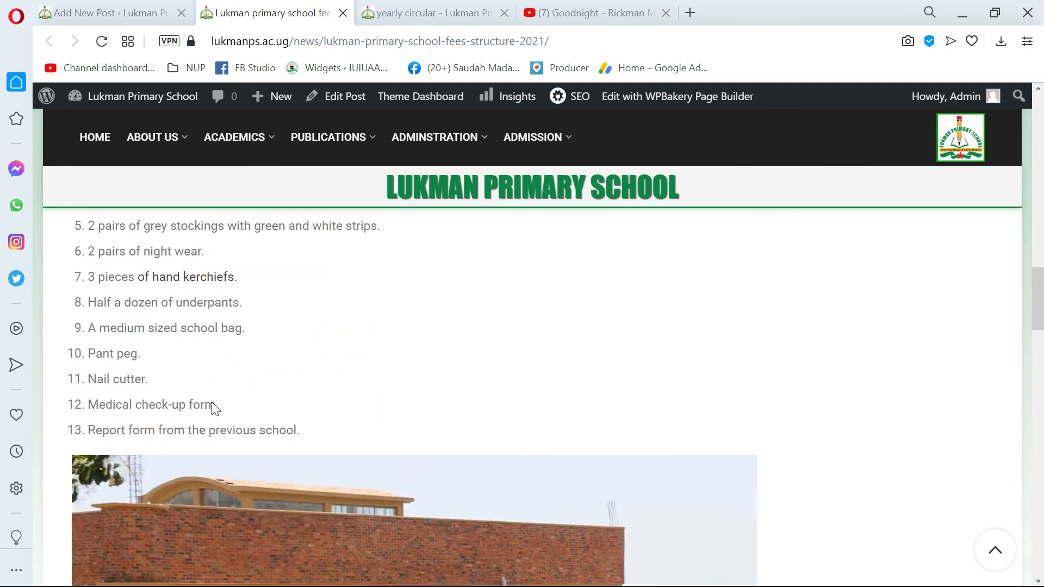
scroll(229, 391, down, 5)
scroll(323, 377, up, 1)
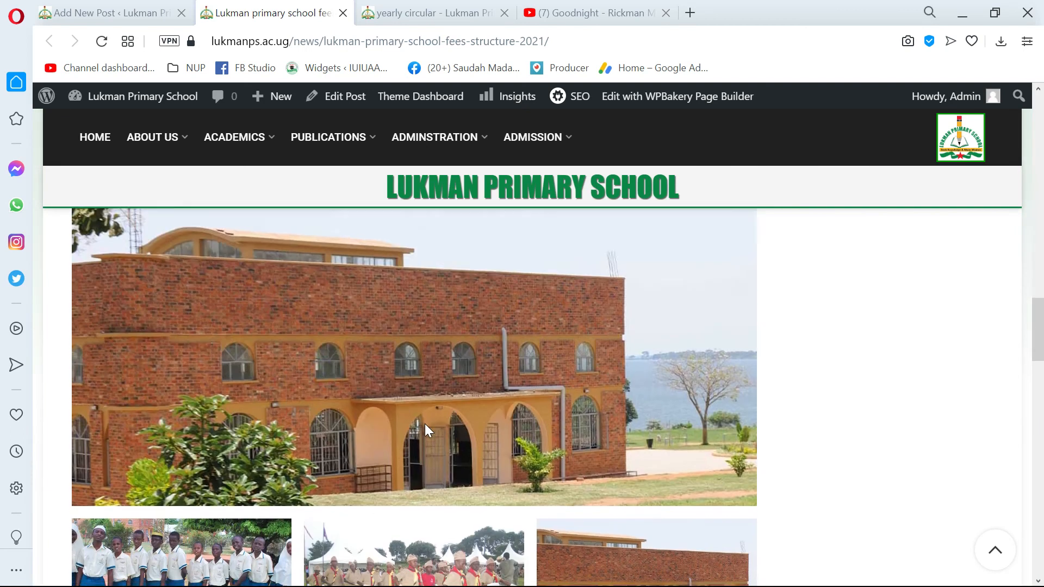
scroll(425, 430, down, 3)
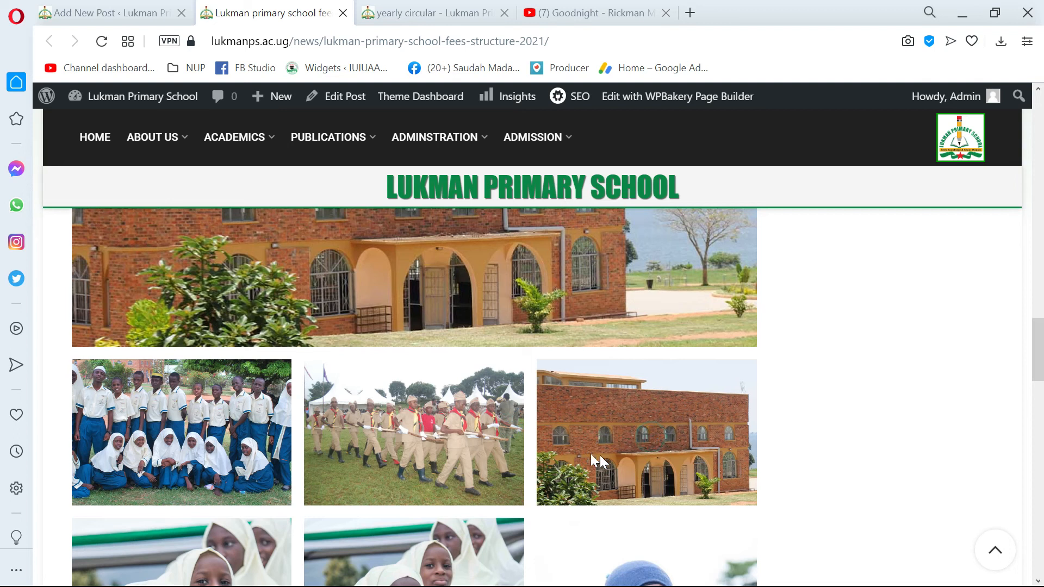
scroll(571, 457, down, 2)
scroll(563, 492, down, 7)
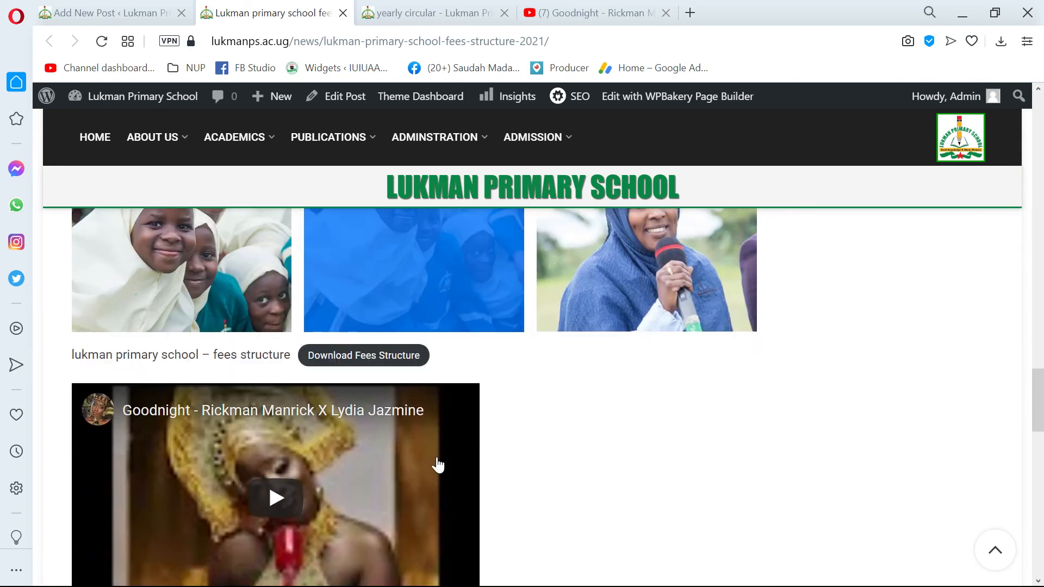
scroll(389, 438, up, 2)
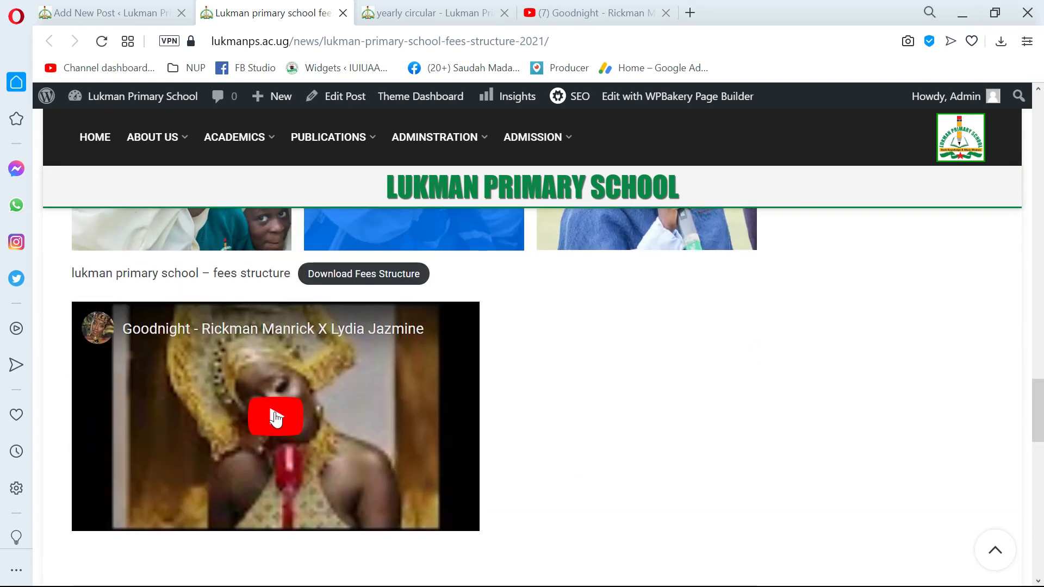
click(364, 288)
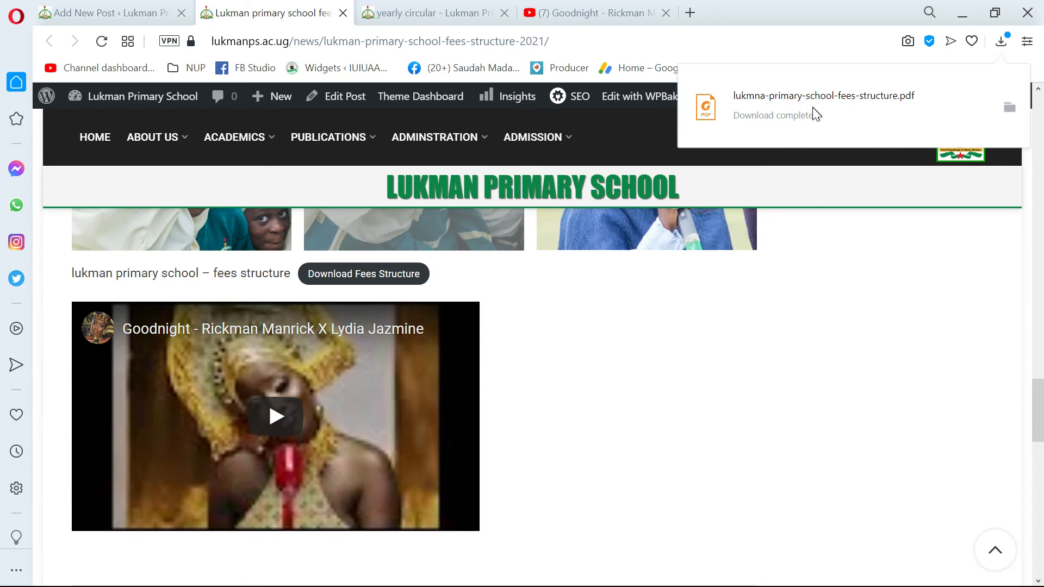
Open the downloaded fees structure PDF in its own tab
click(779, 103)
click(778, 98)
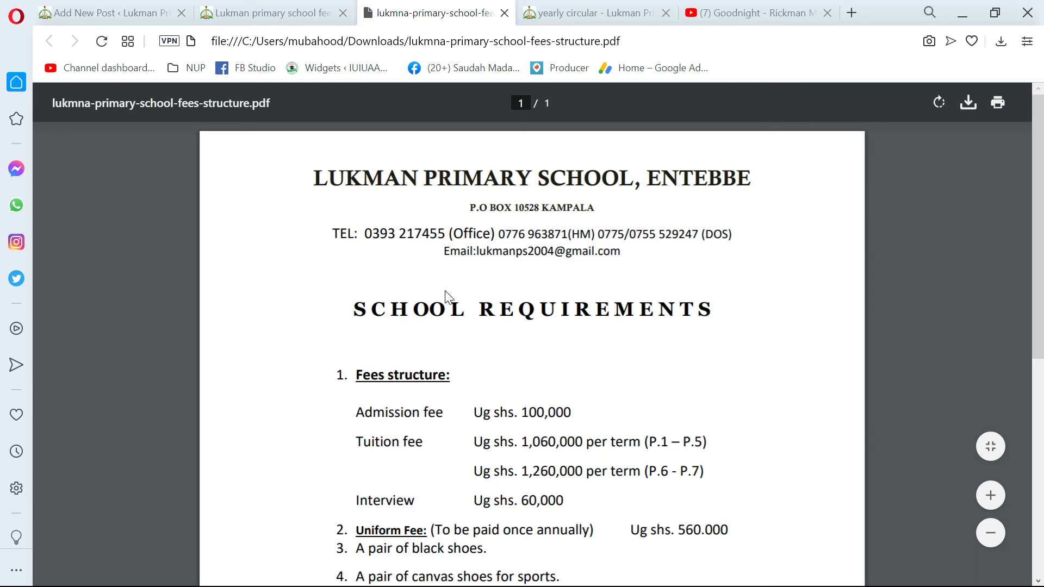
scroll(464, 287, down, 5)
scroll(467, 289, up, 5)
Return to the live post and scroll through the uniform list, gallery, download button and video
click(272, 14)
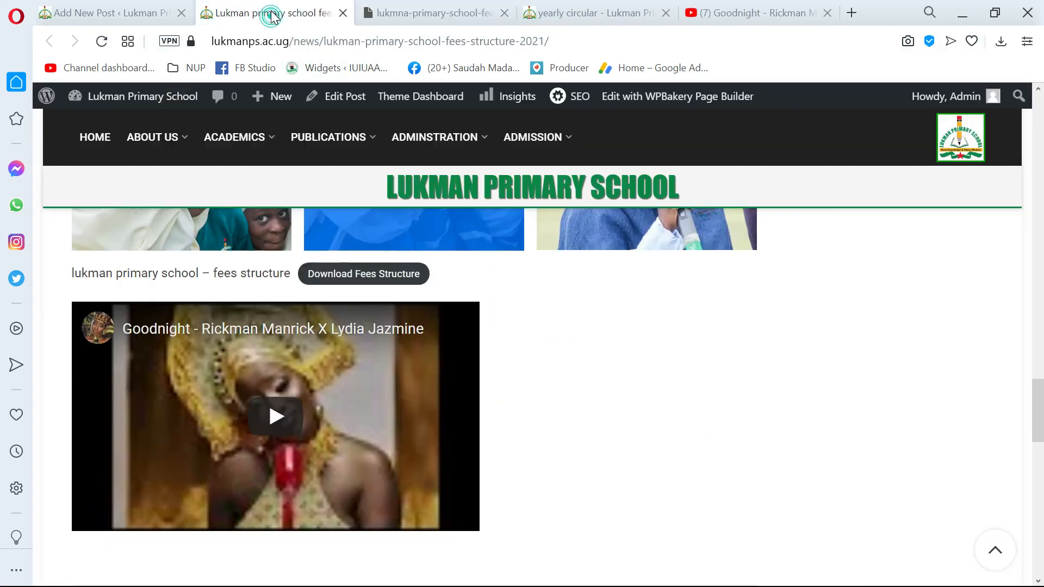
scroll(344, 316, down, 5)
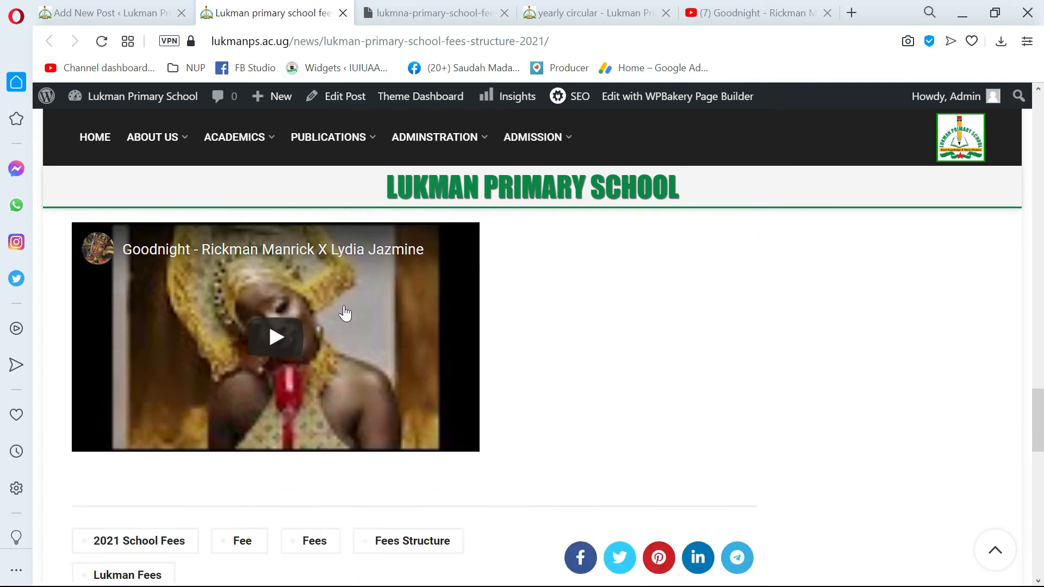
scroll(342, 310, up, 5)
scroll(344, 294, up, 12)
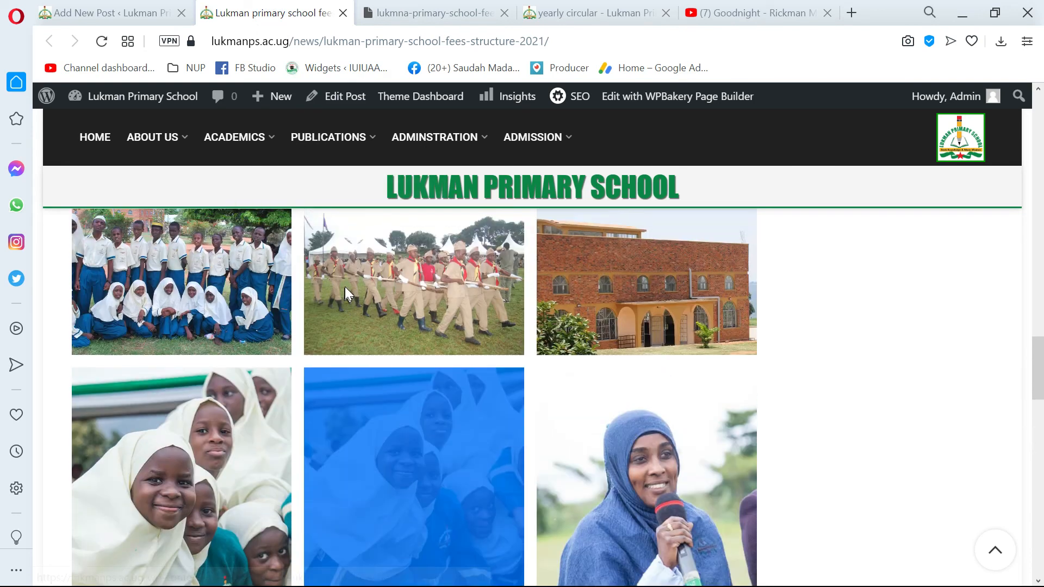
scroll(374, 336, down, 8)
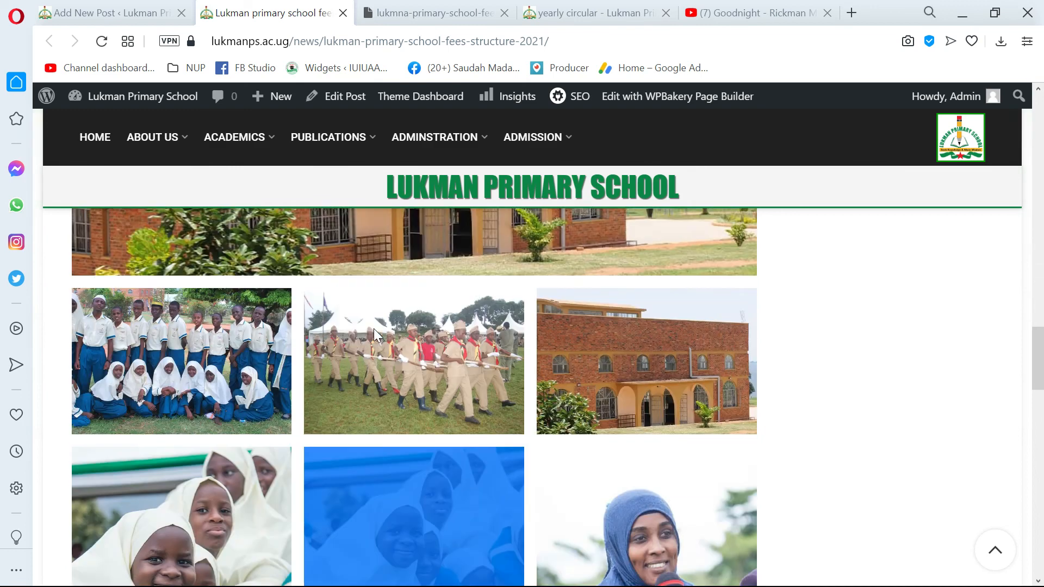
scroll(373, 332, up, 10)
scroll(377, 321, up, 9)
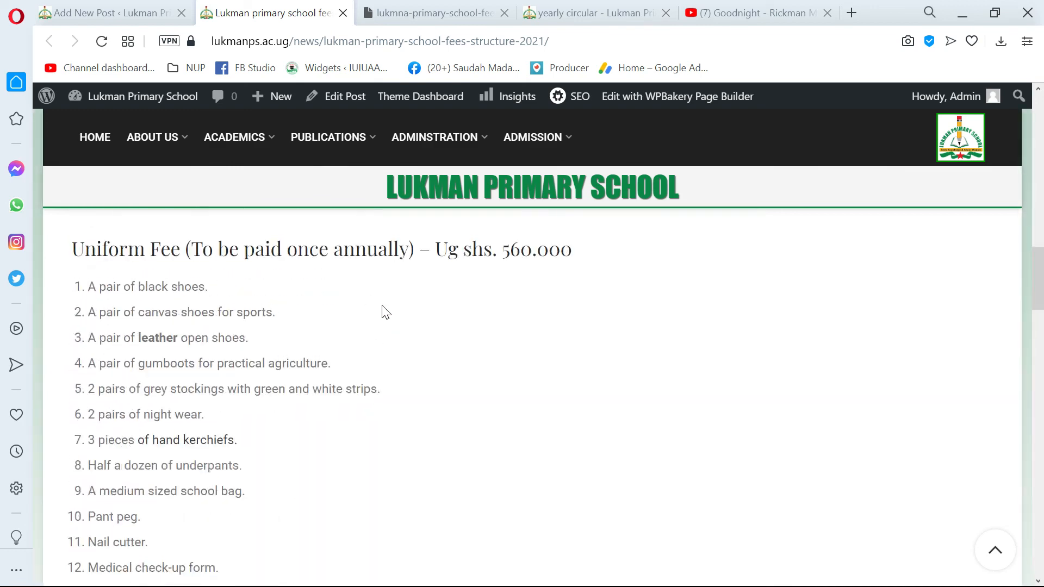
scroll(402, 332, down, 6)
scroll(408, 326, down, 12)
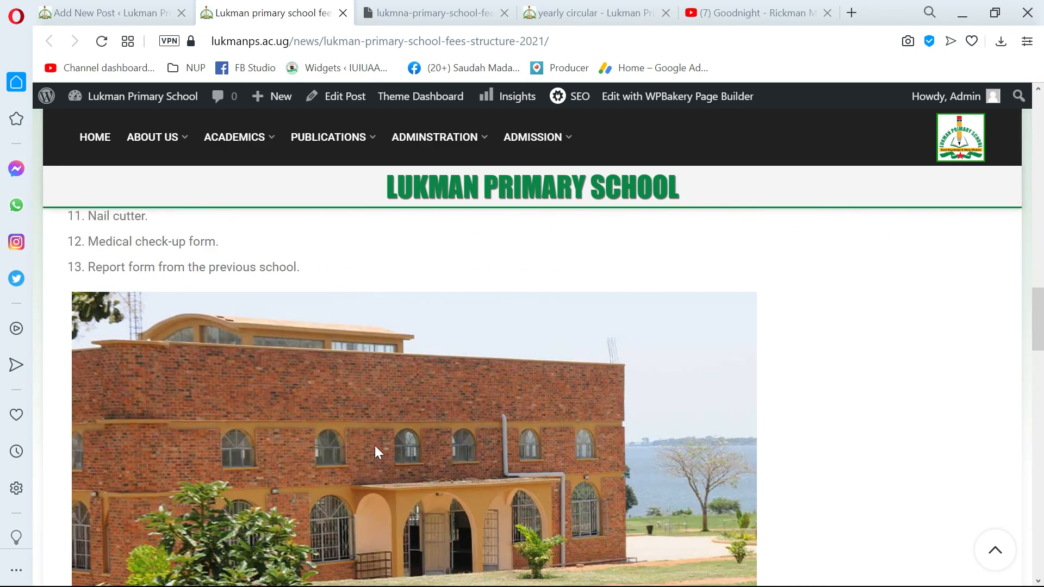
scroll(319, 257, up, 3)
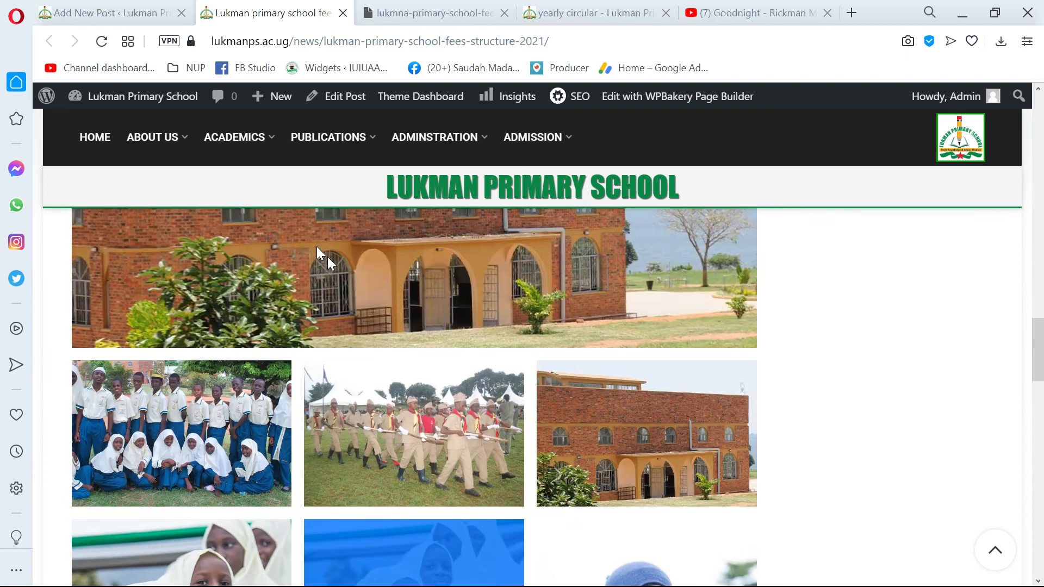
scroll(419, 326, down, 12)
scroll(409, 343, up, 15)
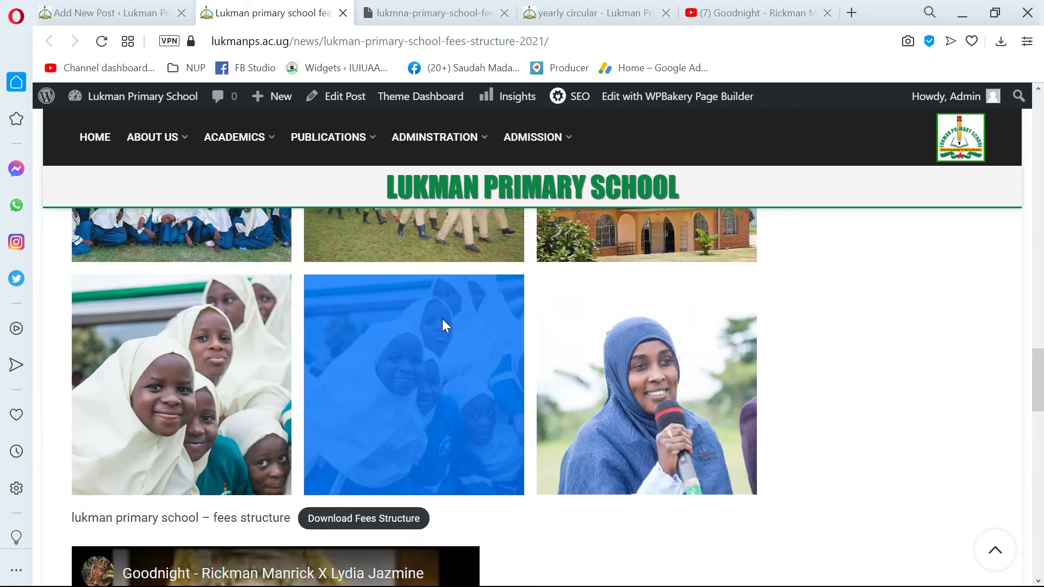
mouse_move(164, 141)
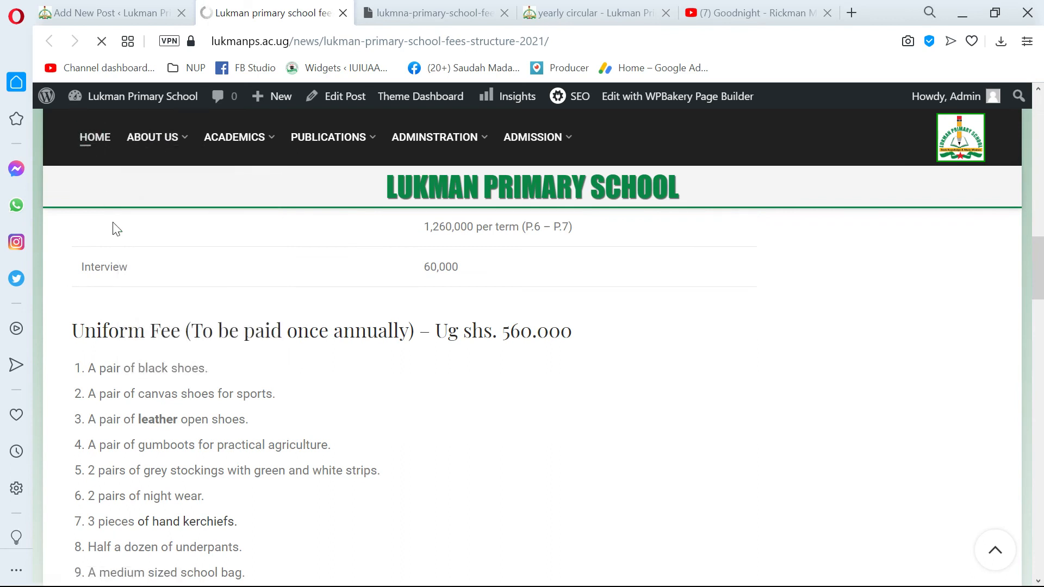
Scroll to the homepage footer to confirm the fees structure – 2021 post leads Recent Posts
scroll(284, 372, down, 2)
scroll(283, 371, down, 10)
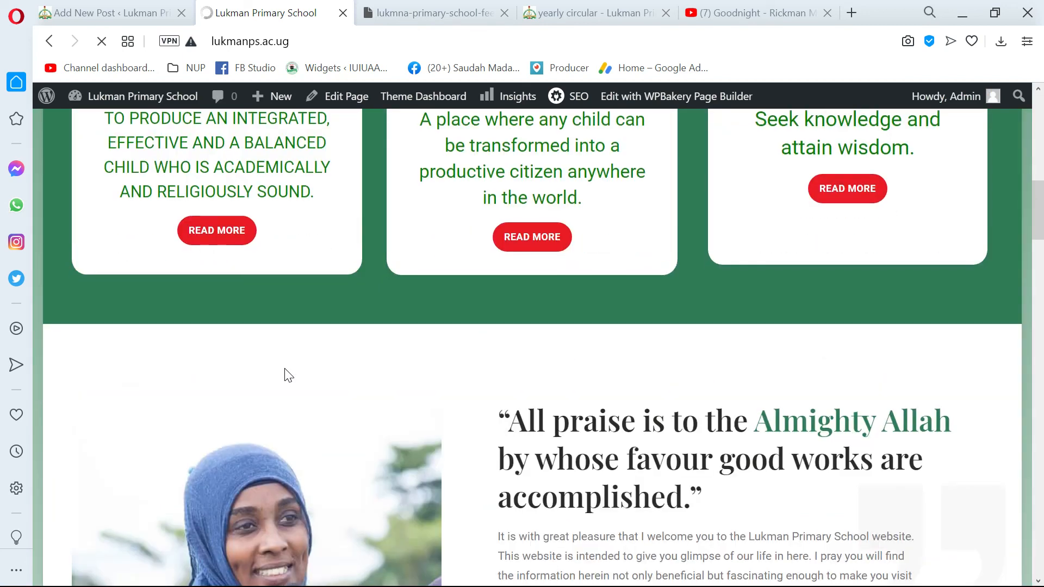
scroll(288, 376, down, 20)
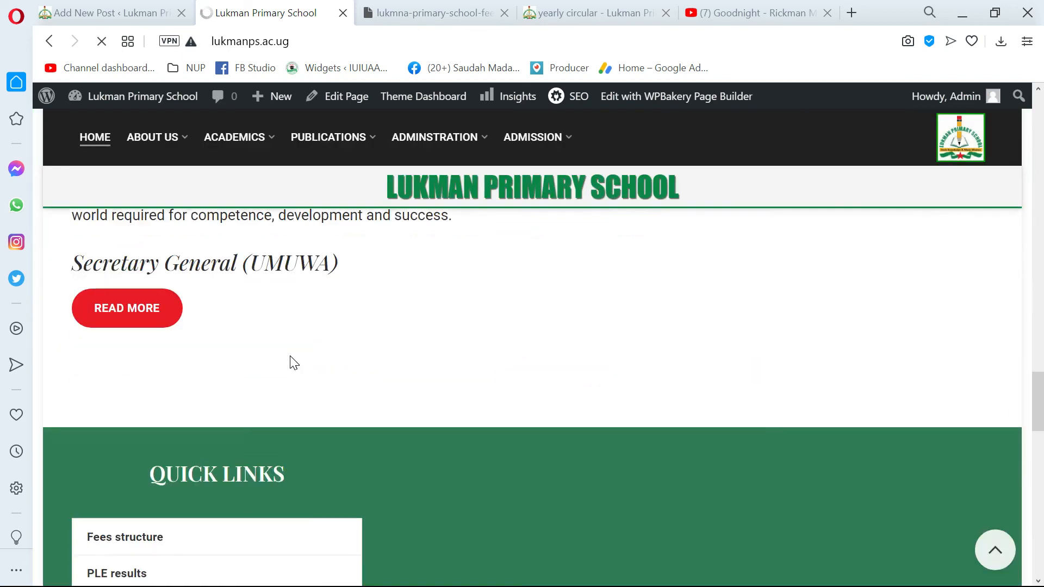
scroll(293, 363, down, 15)
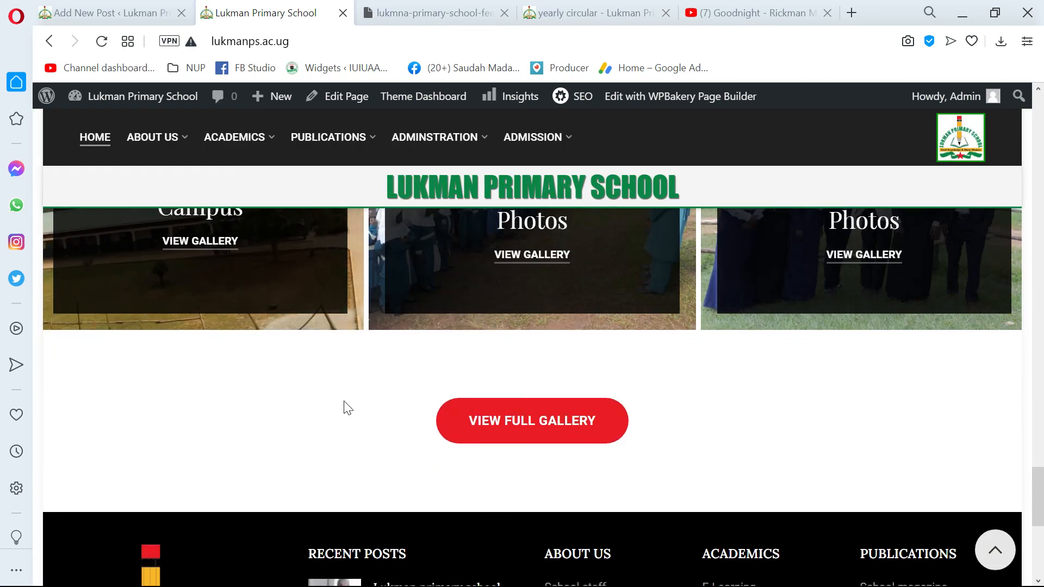
scroll(383, 402, down, 6)
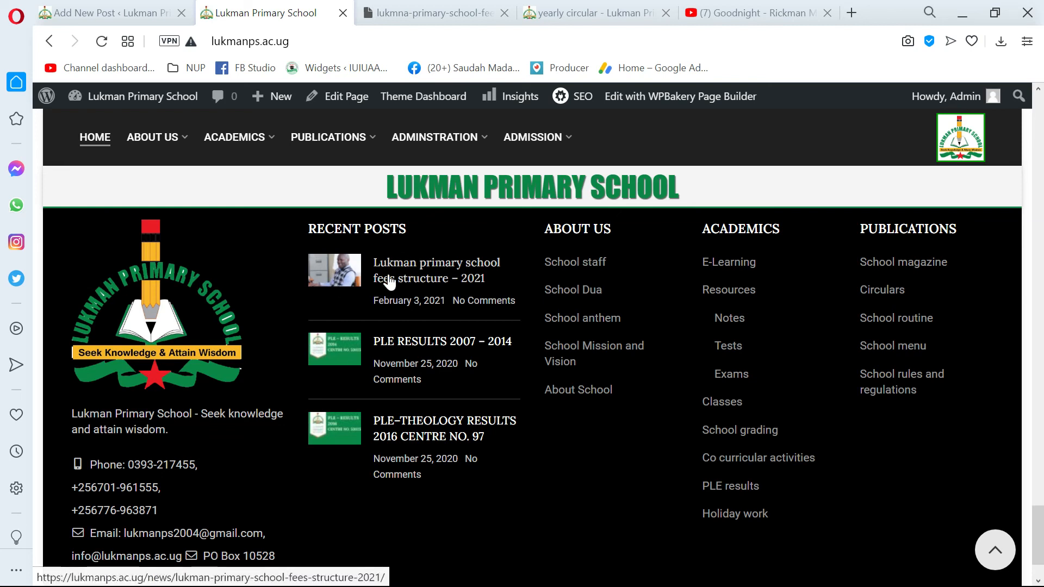
scroll(460, 333, up, 3)
scroll(464, 340, down, 5)
scroll(464, 329, up, 1)
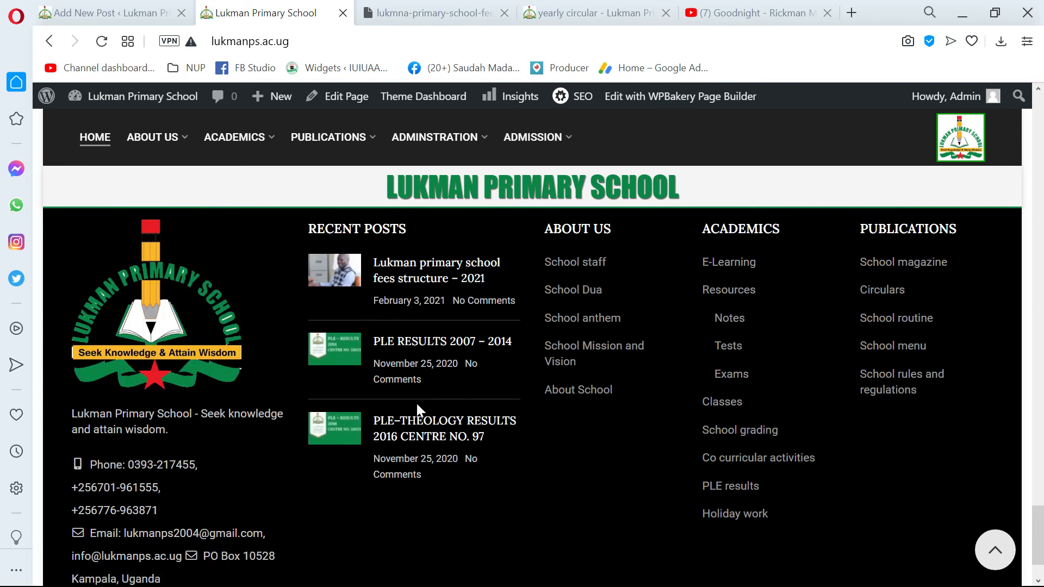
scroll(546, 361, up, 7)
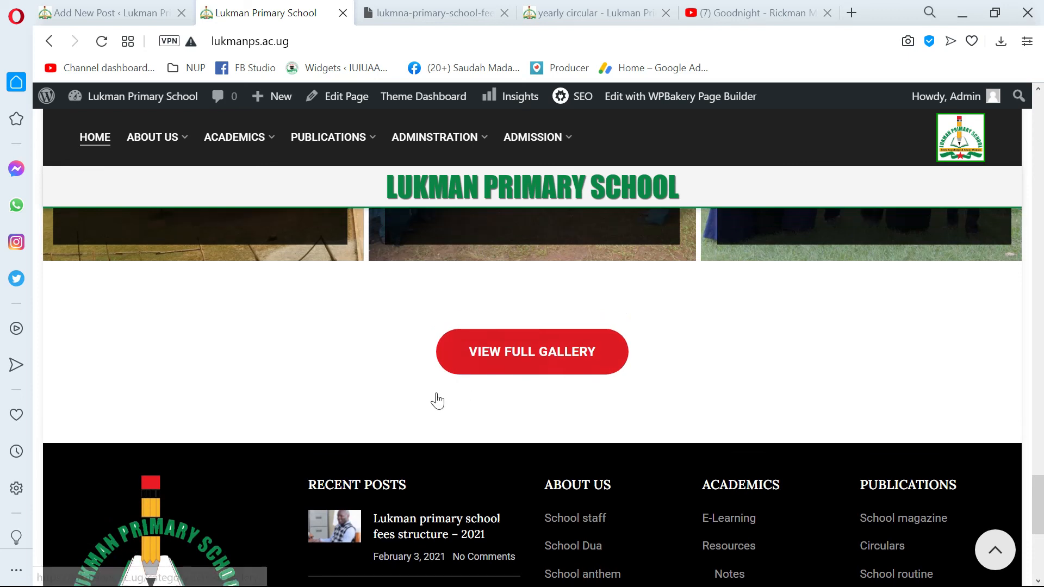
scroll(544, 448, down, 3)
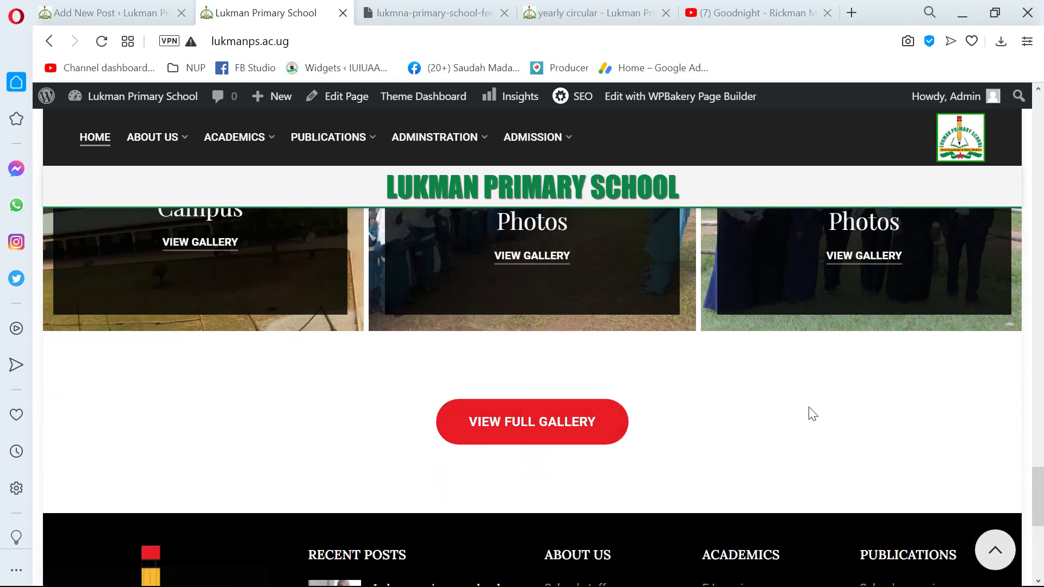
scroll(578, 347, down, 3)
scroll(762, 348, up, 3)
scroll(741, 363, down, 3)
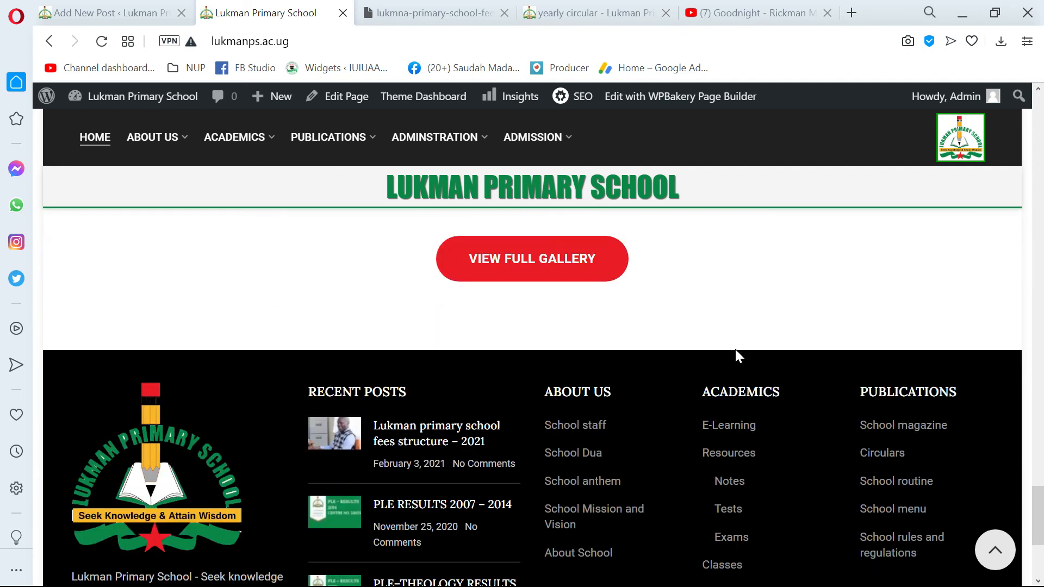
mouse_move(337, 138)
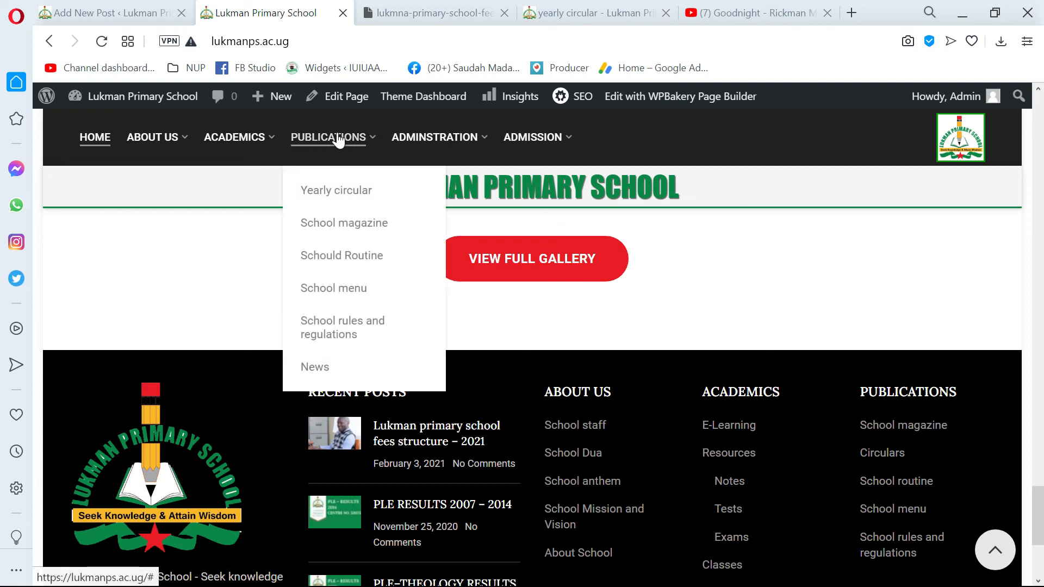
Browse the PUBLICATIONS > News archive and open the 'Lukman primary school fees structure – 2021' post
click(338, 369)
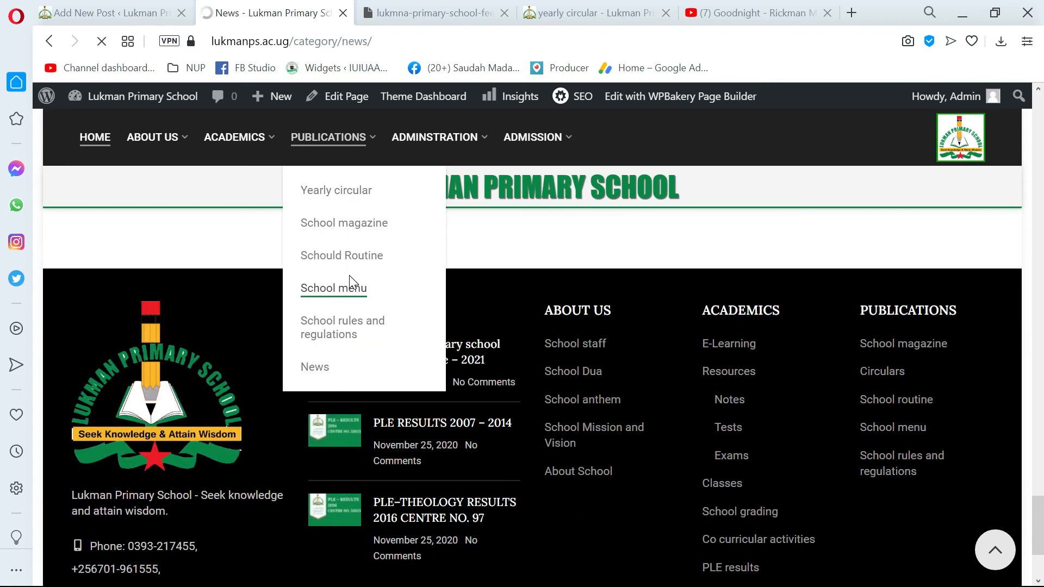
scroll(350, 272, down, 1)
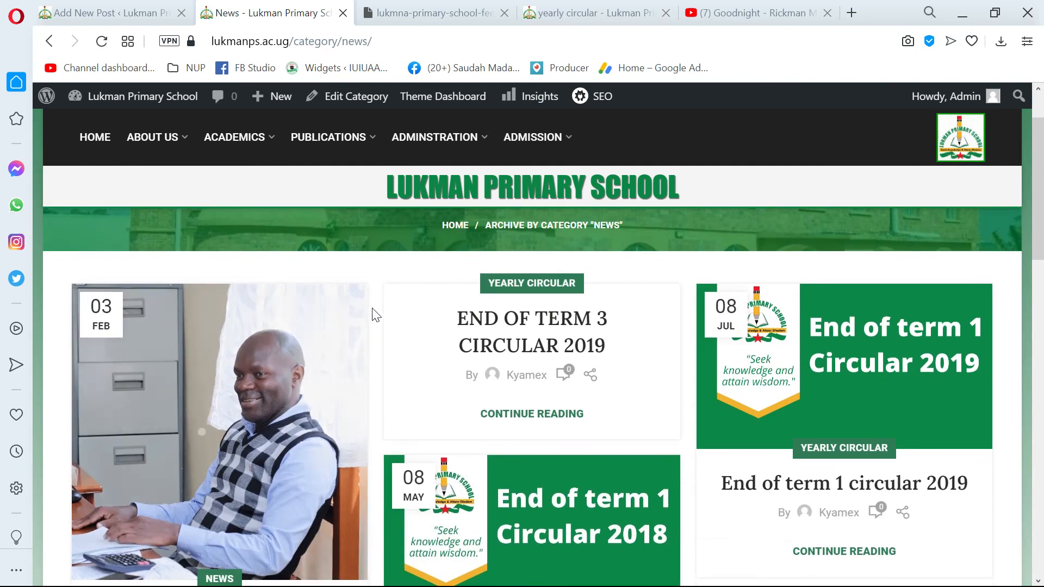
scroll(221, 349, down, 3)
scroll(223, 348, up, 5)
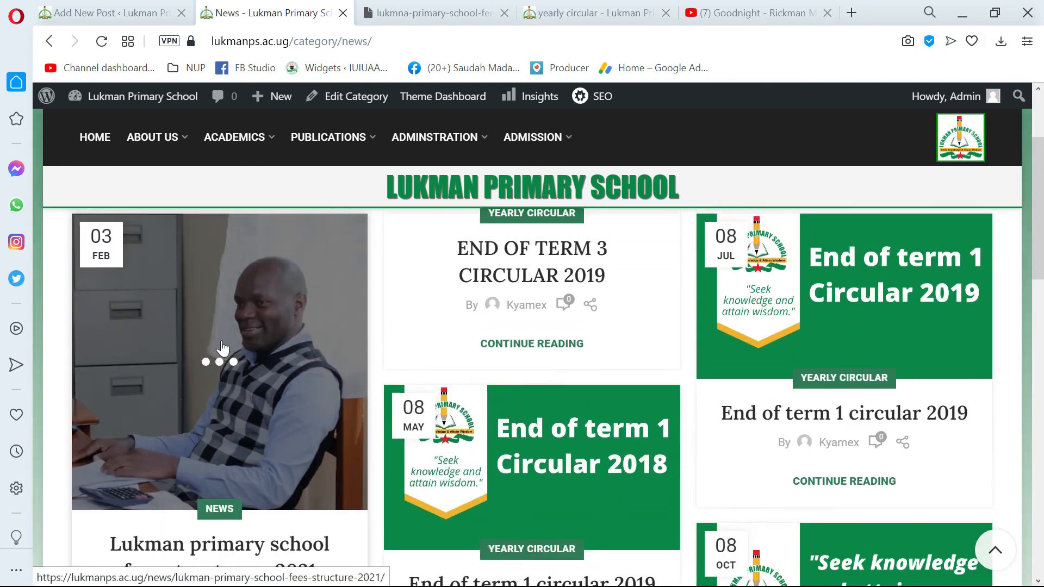
scroll(217, 401, down, 6)
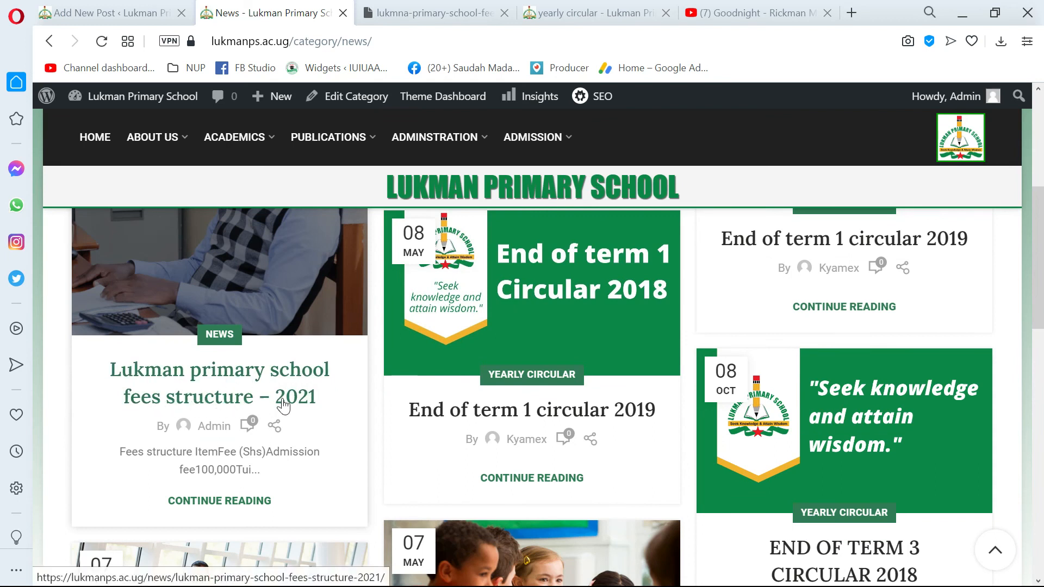
scroll(301, 403, down, 1)
scroll(302, 403, up, 1)
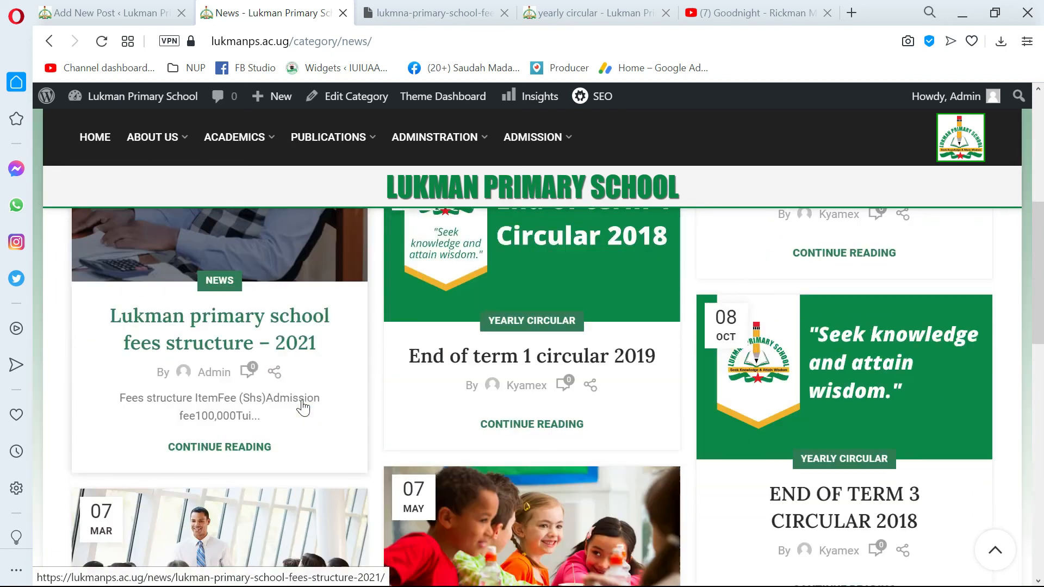
scroll(426, 344, up, 3)
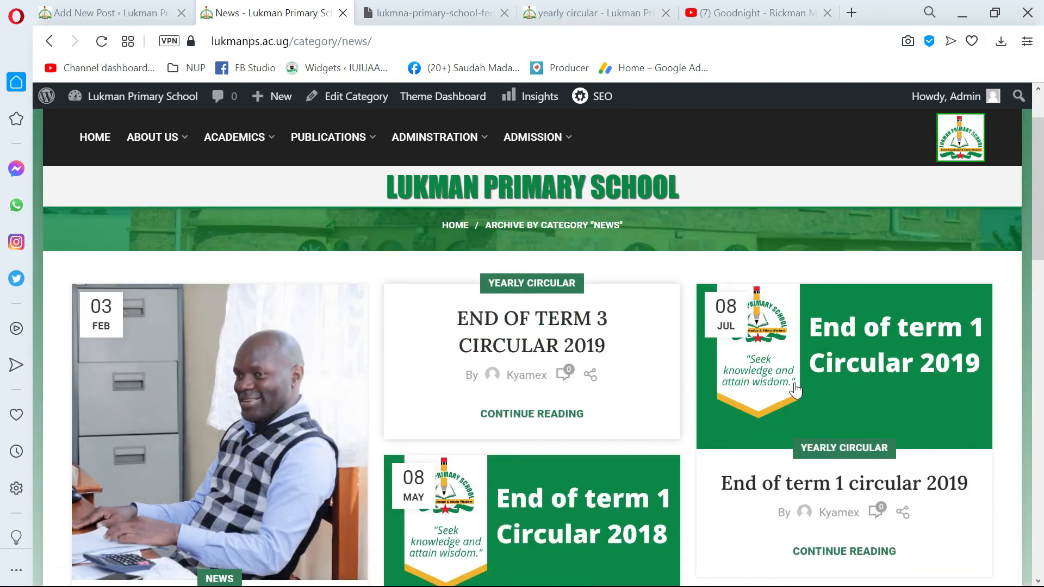
scroll(505, 402, down, 10)
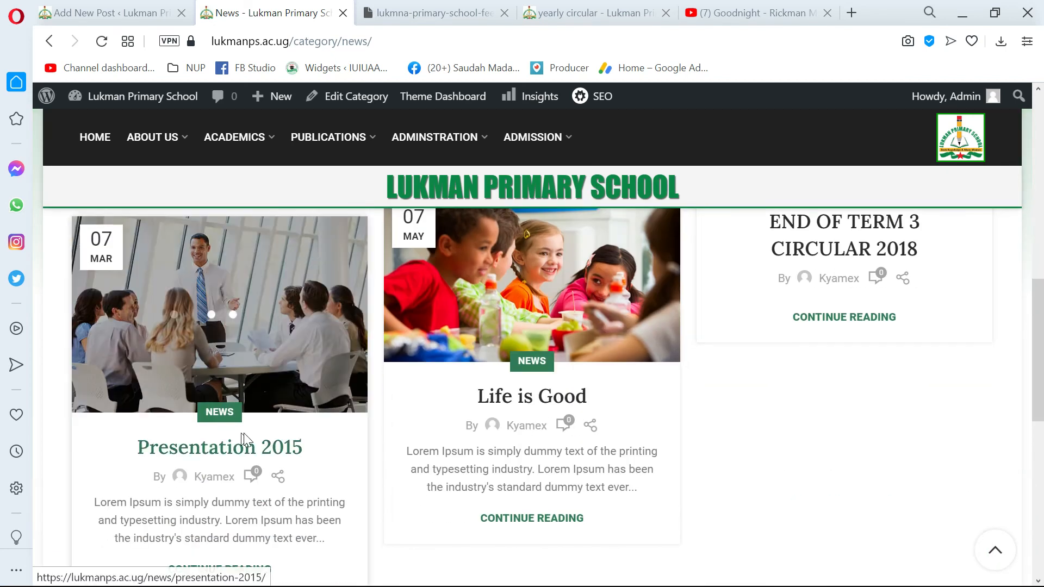
scroll(326, 438, up, 8)
click(169, 332)
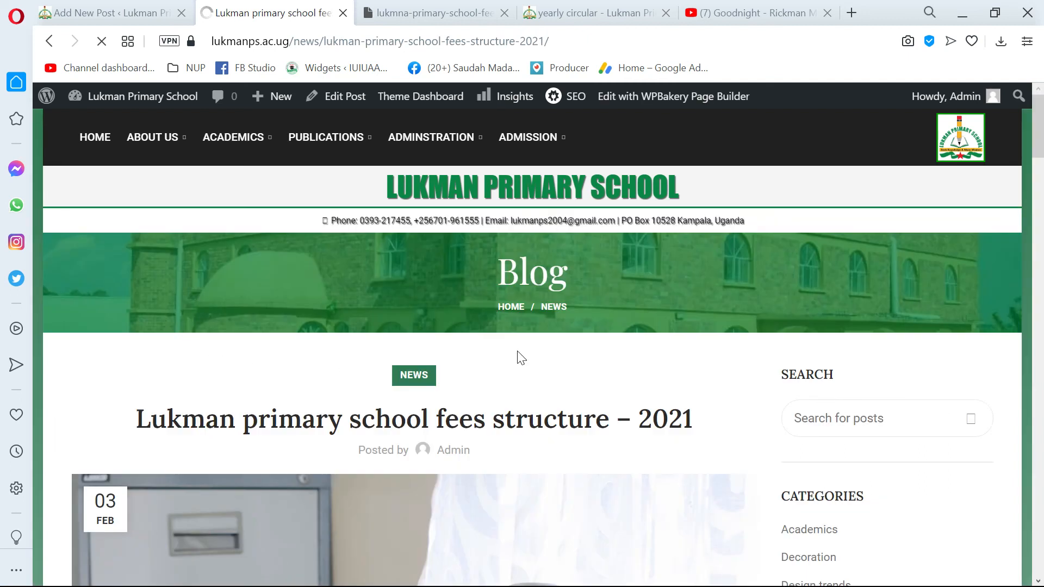
Scroll the live post and click into the sidebar search box
scroll(543, 353, down, 5)
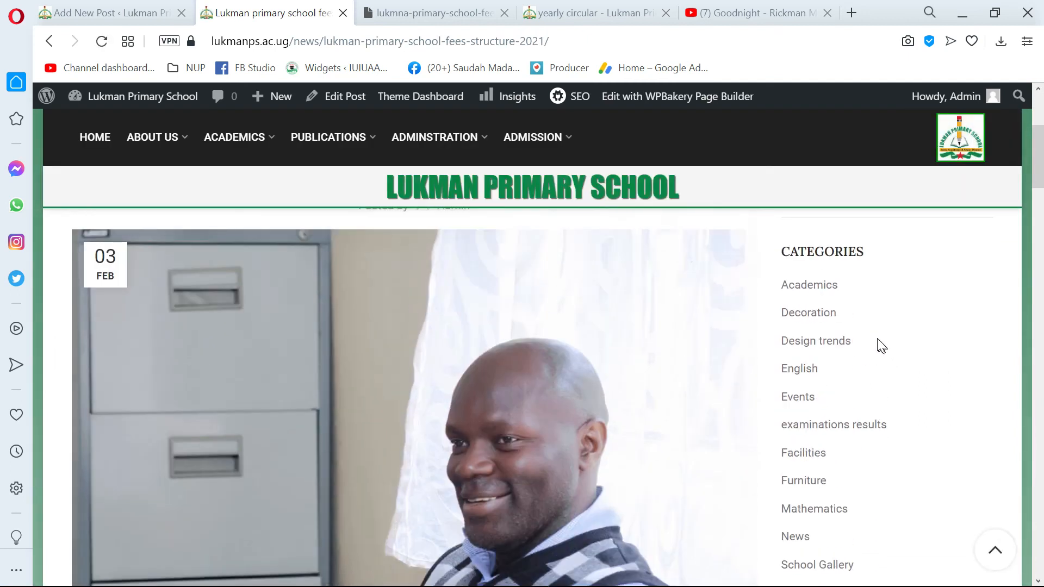
scroll(793, 385, down, 2)
scroll(793, 385, up, 5)
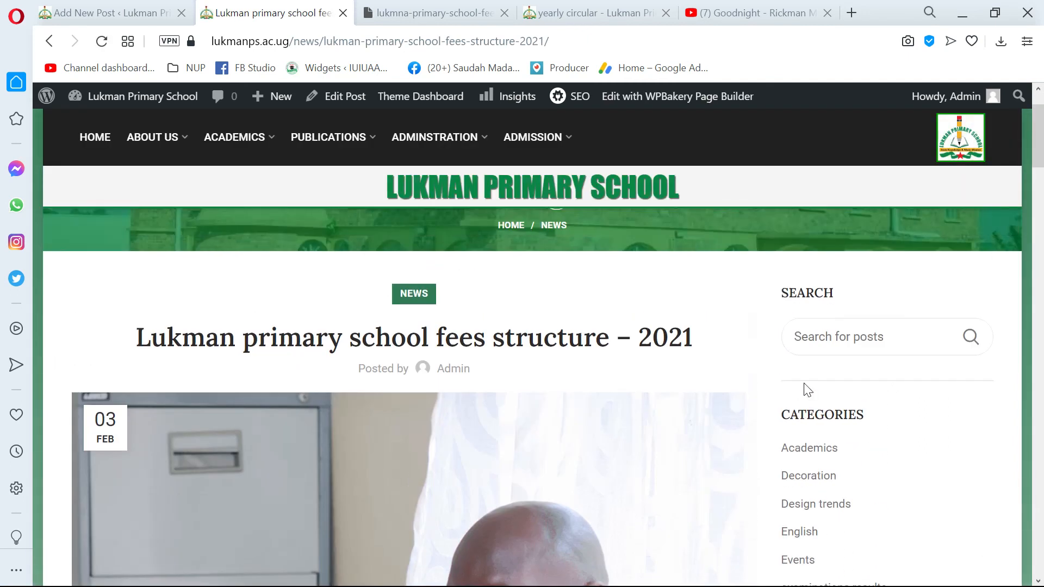
scroll(808, 389, down, 2)
click(813, 255)
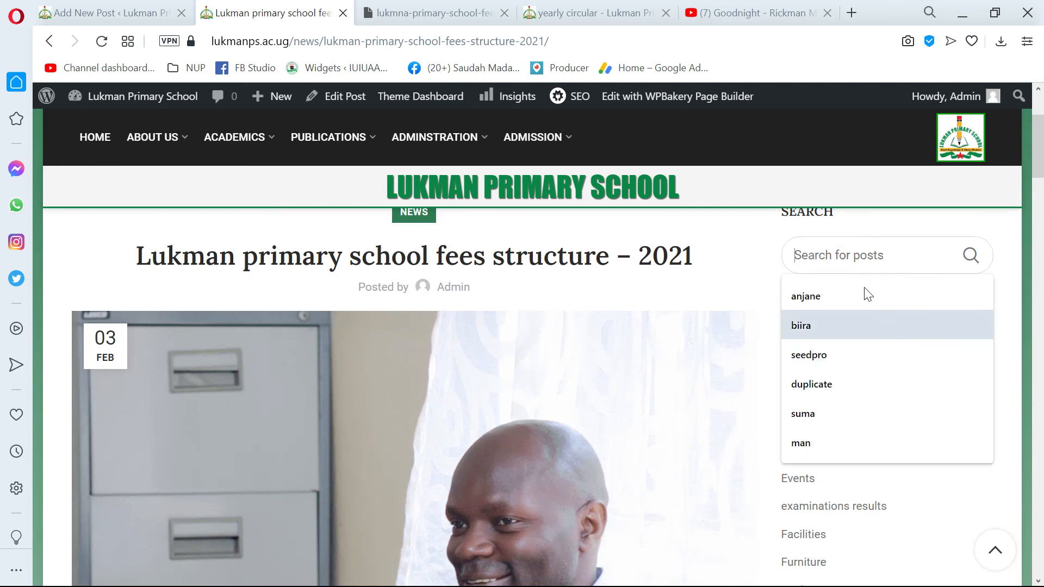
Find the Categories widget and open the School Gallery archive, browsing posts like Lukman Alumni
scroll(868, 294, up, 2)
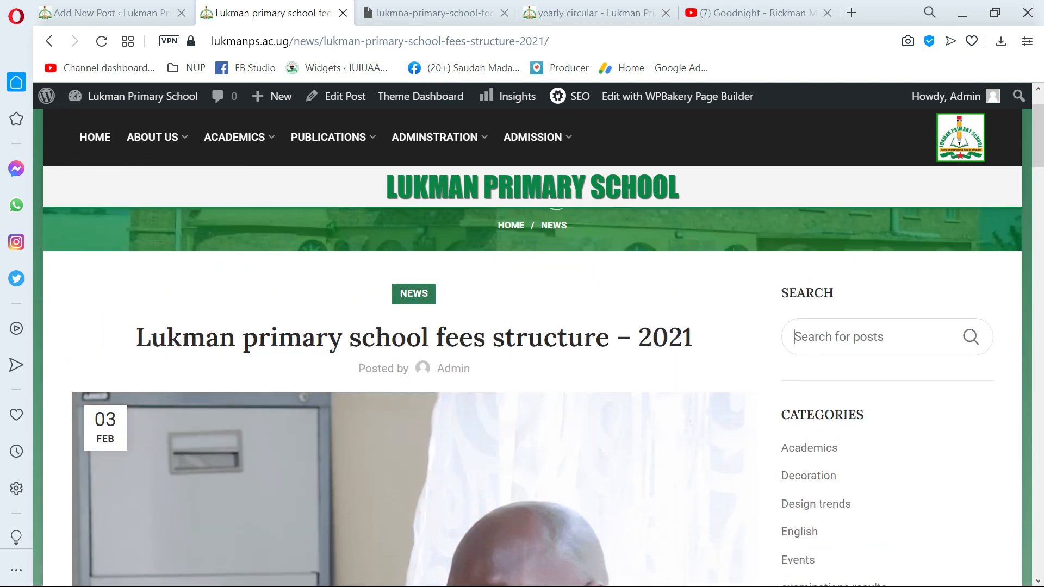
scroll(848, 354, down, 2)
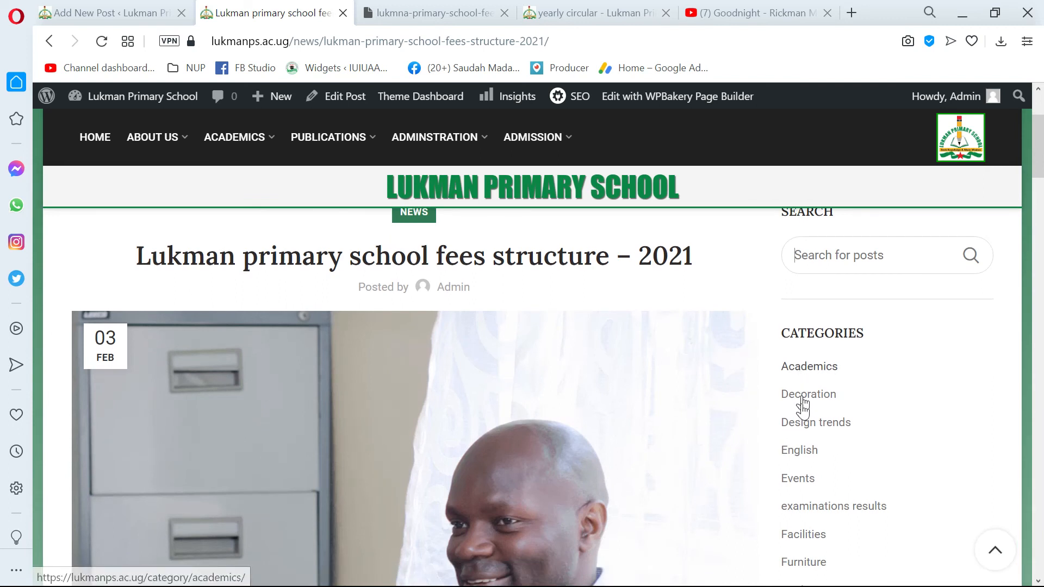
scroll(798, 462, down, 4)
scroll(795, 389, down, 4)
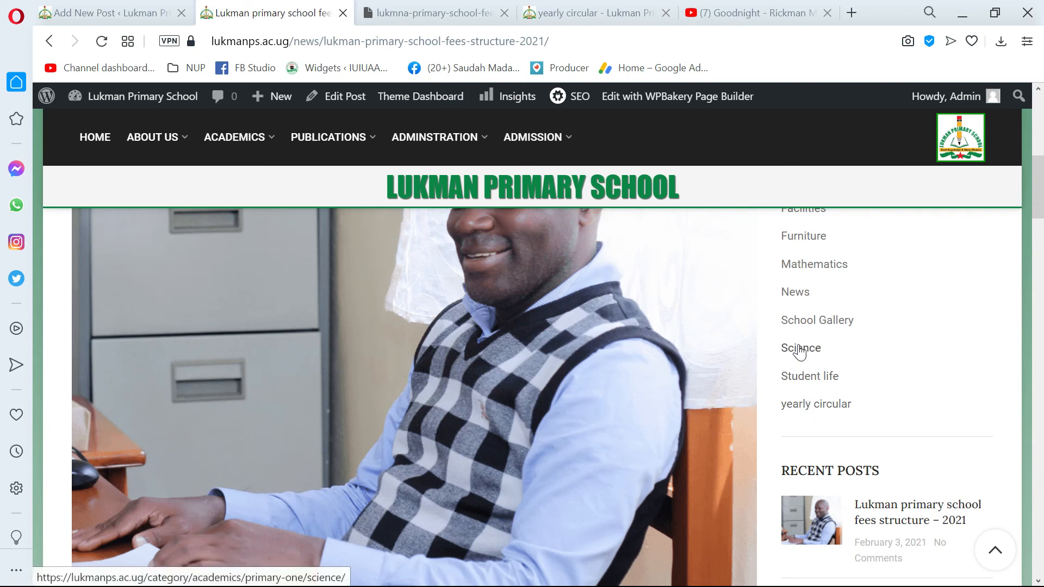
scroll(799, 351, up, 4)
scroll(800, 343, up, 2)
scroll(803, 370, down, 2)
scroll(804, 379, down, 2)
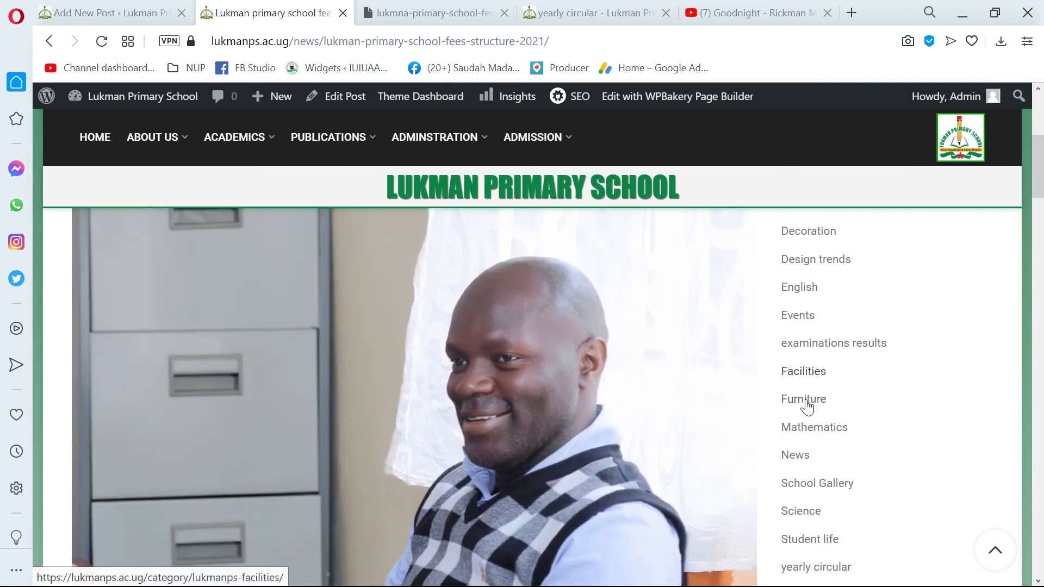
scroll(809, 413, down, 2)
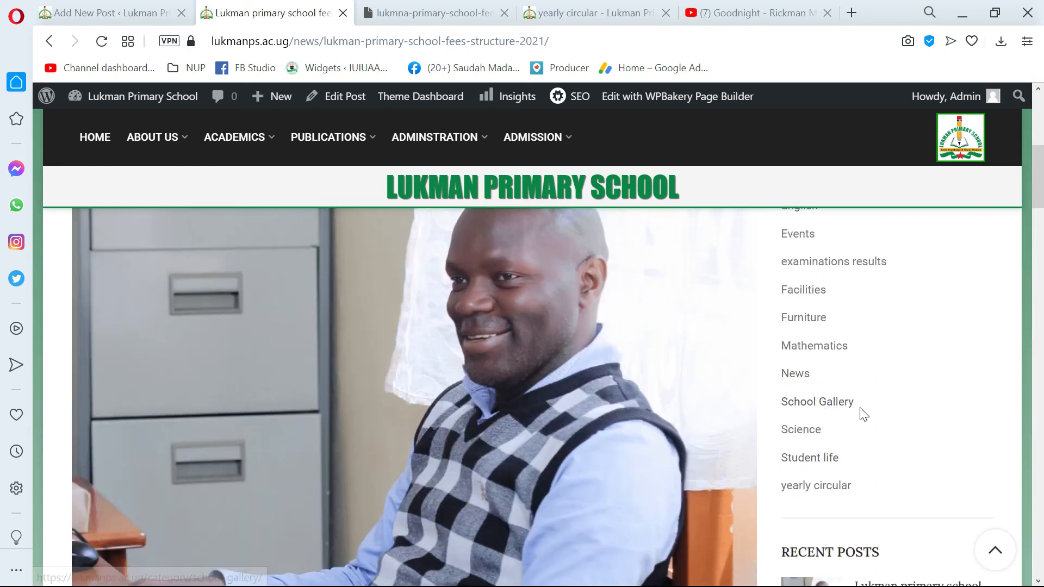
click(809, 406)
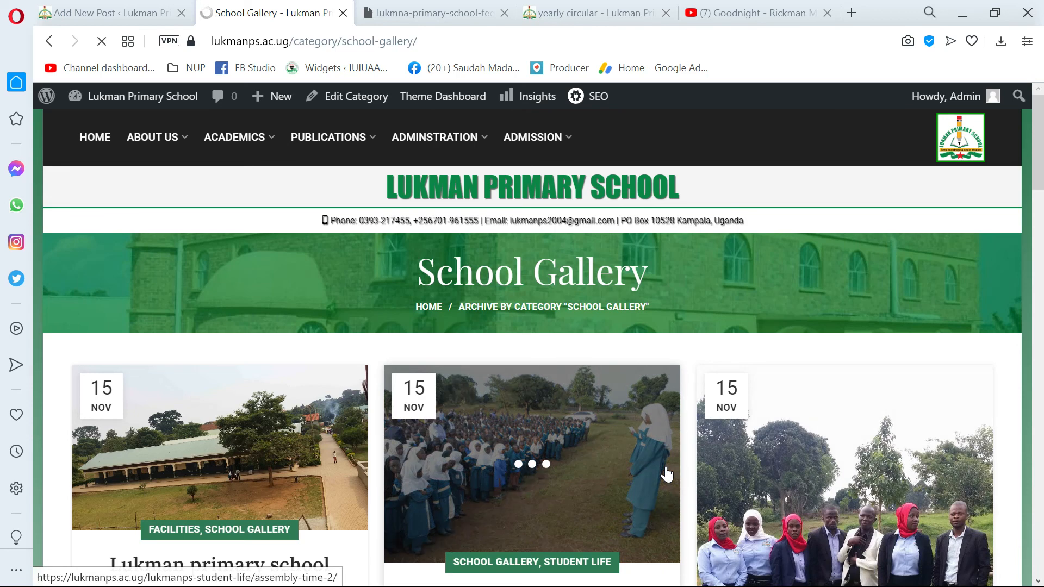
scroll(667, 474, down, 10)
scroll(715, 446, down, 5)
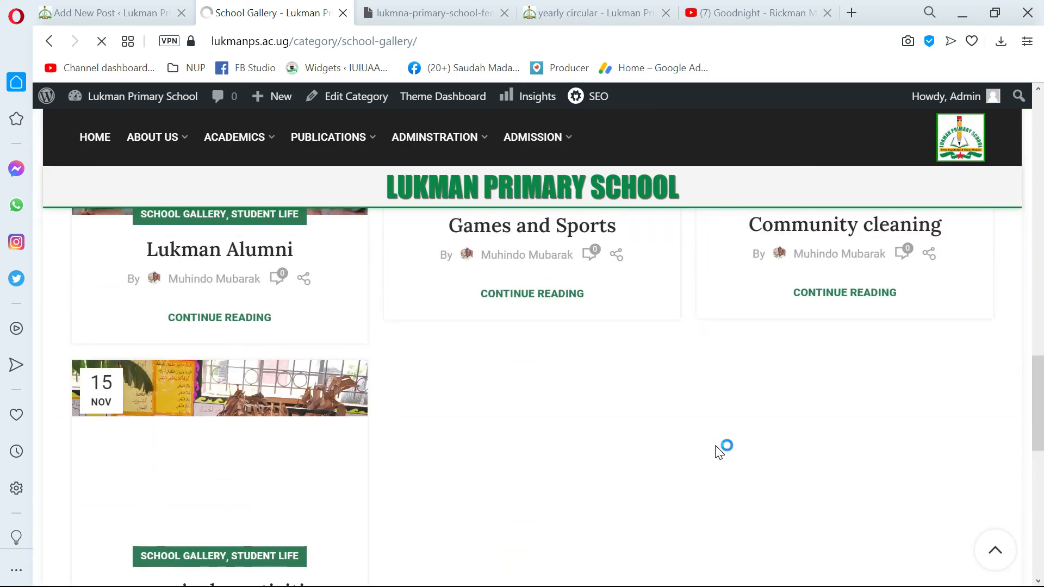
scroll(716, 446, up, 15)
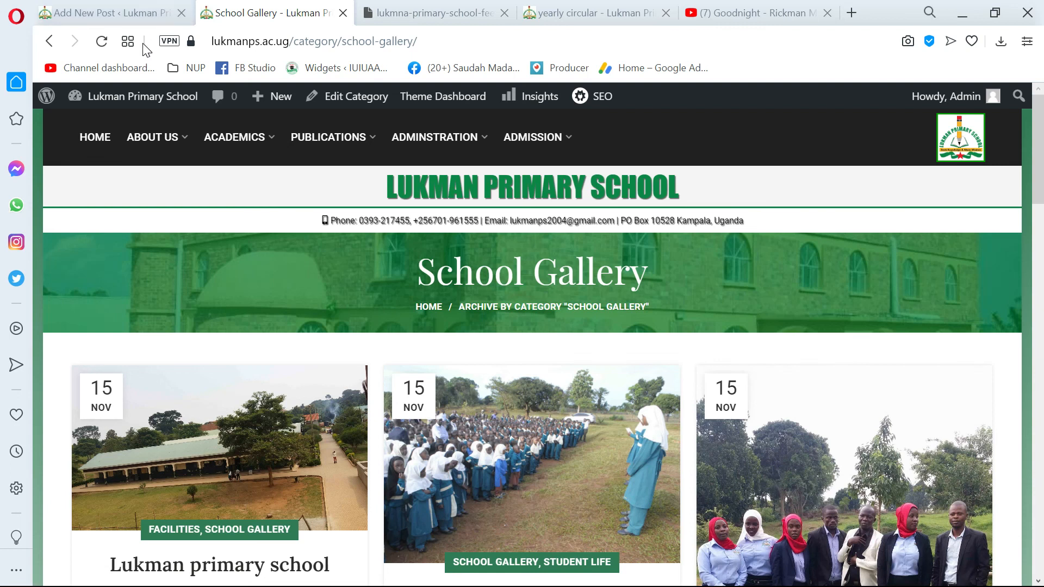
Return to the 'Lukman primary school fees structure - 2021' post editor and close its post-publish panel
click(137, 8)
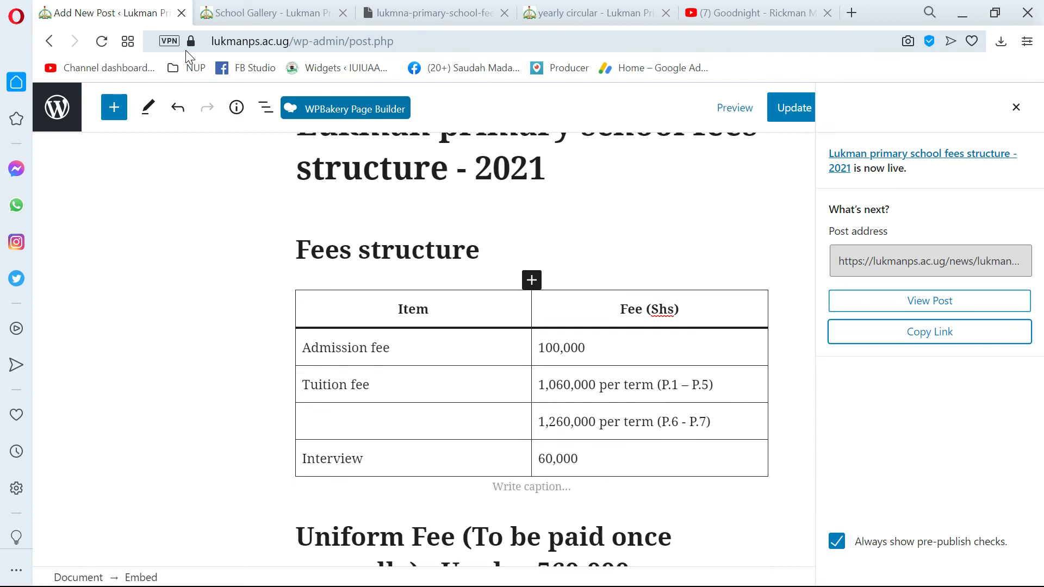
scroll(532, 348, up, 2)
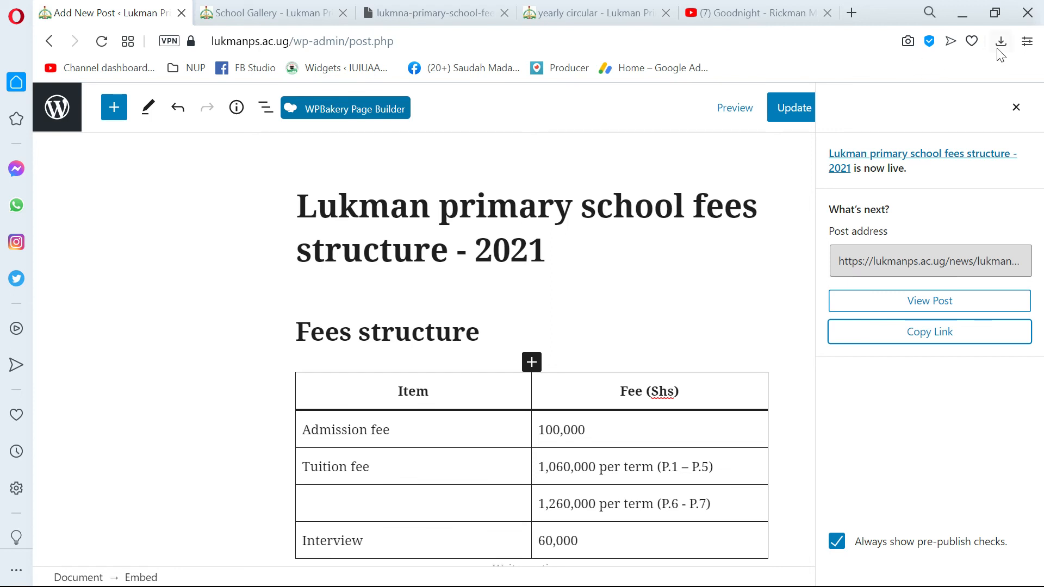
click(1017, 108)
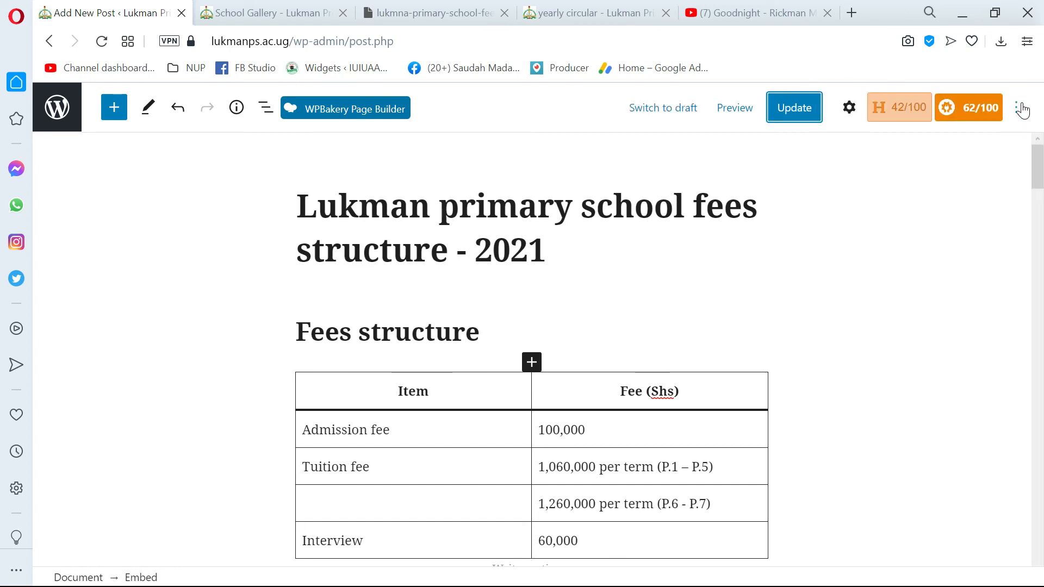
Show the Post settings and review the post's Categories and Tags
click(849, 108)
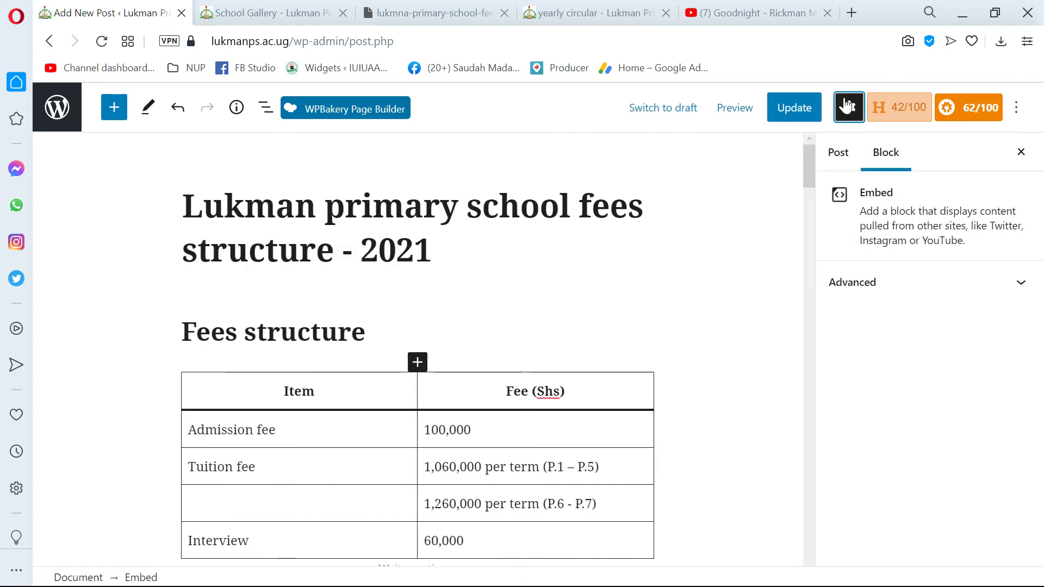
click(838, 154)
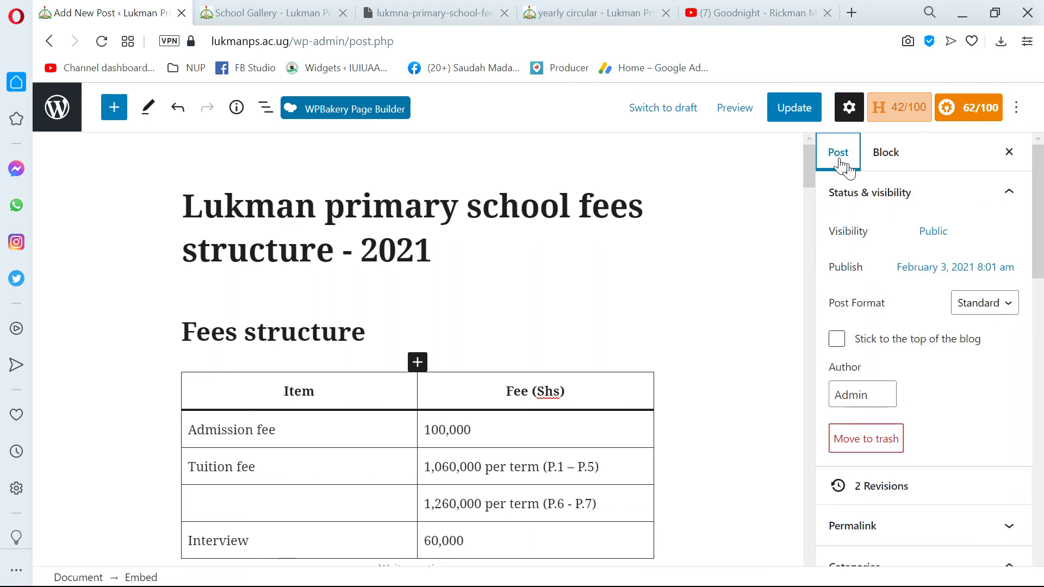
scroll(936, 316, down, 1)
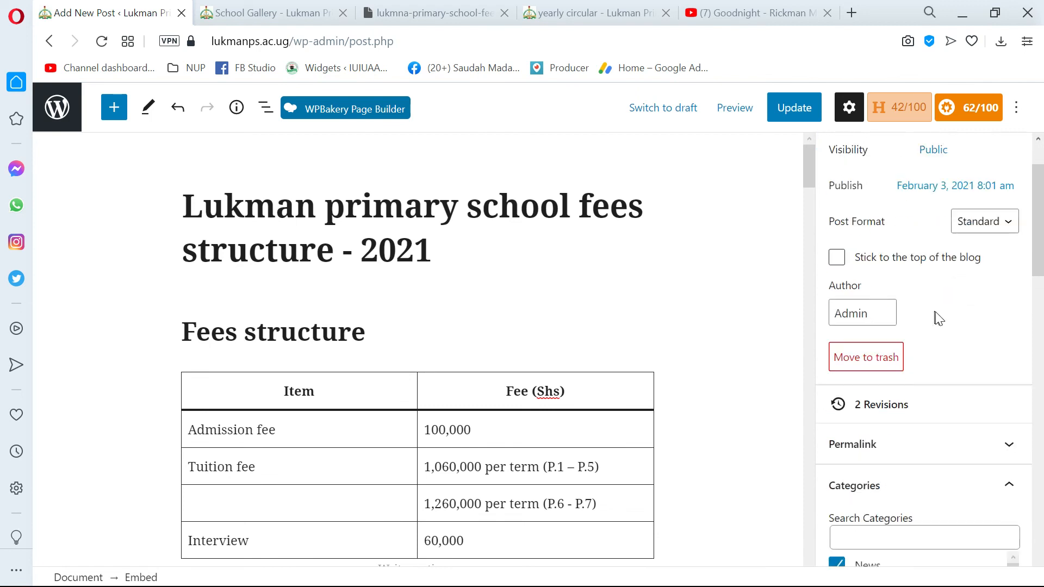
scroll(941, 327, down, 8)
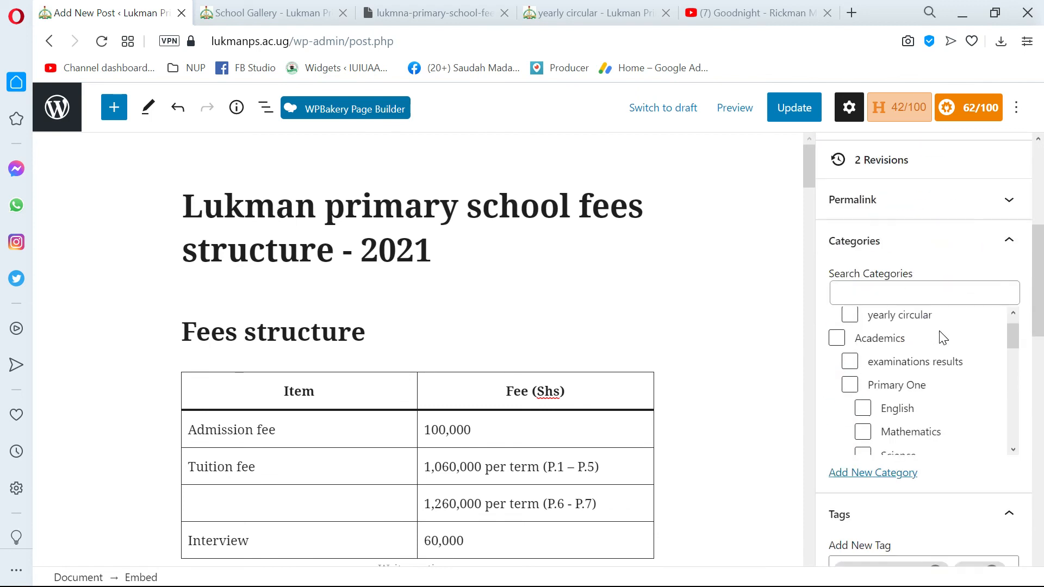
scroll(924, 374, down, 10)
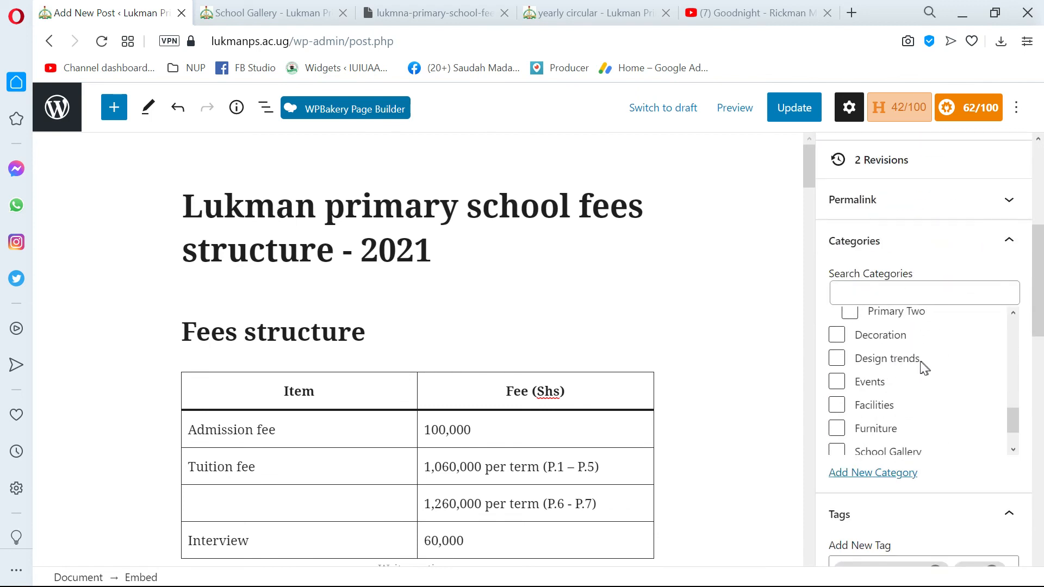
scroll(921, 435, down, 5)
scroll(920, 435, up, 5)
scroll(921, 435, down, 2)
scroll(909, 385, up, 3)
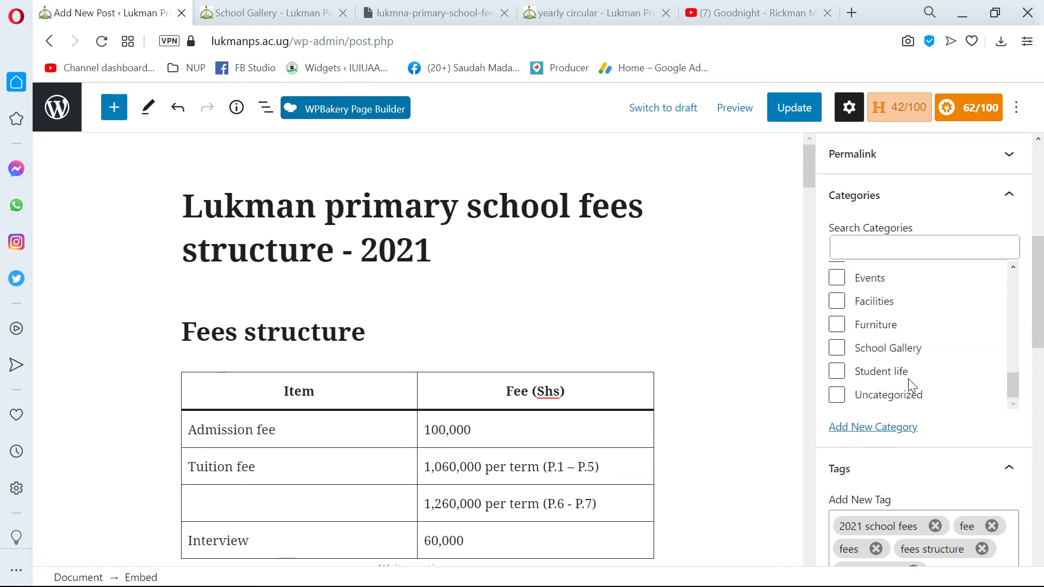
Save an update to the published post and view it live
scroll(908, 385, down, 5)
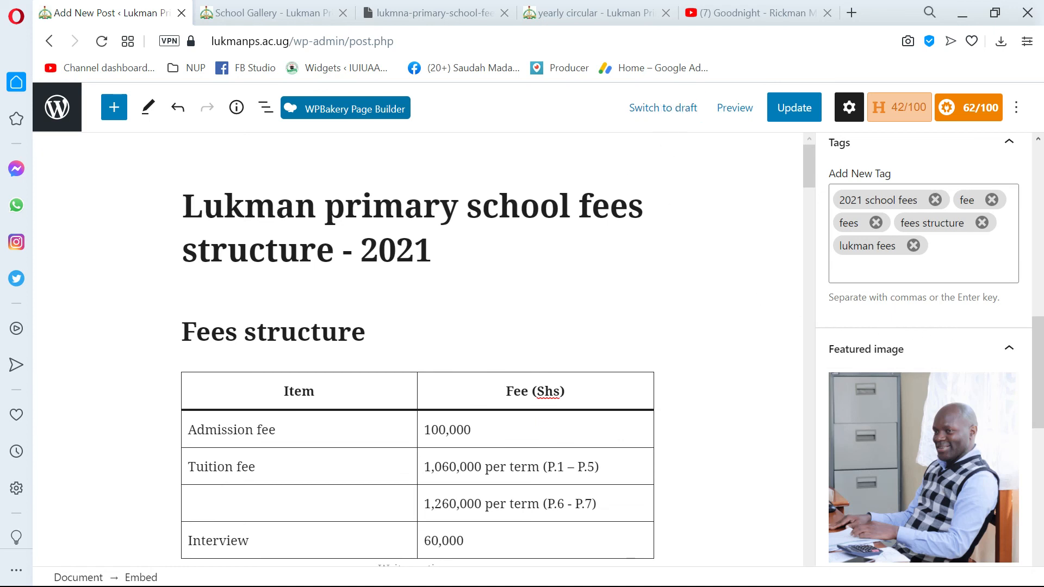
scroll(418, 348, down, 5)
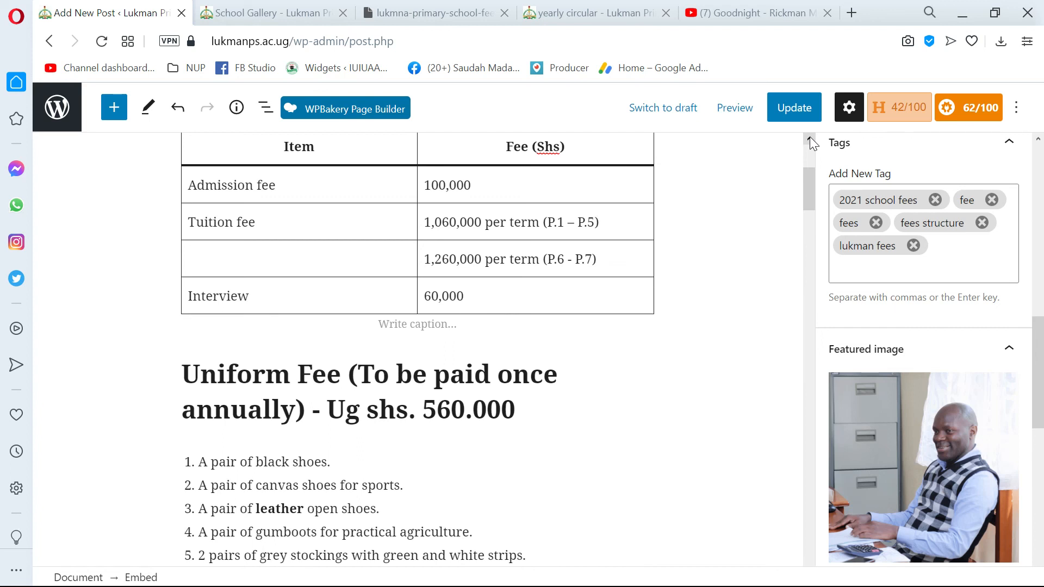
click(796, 112)
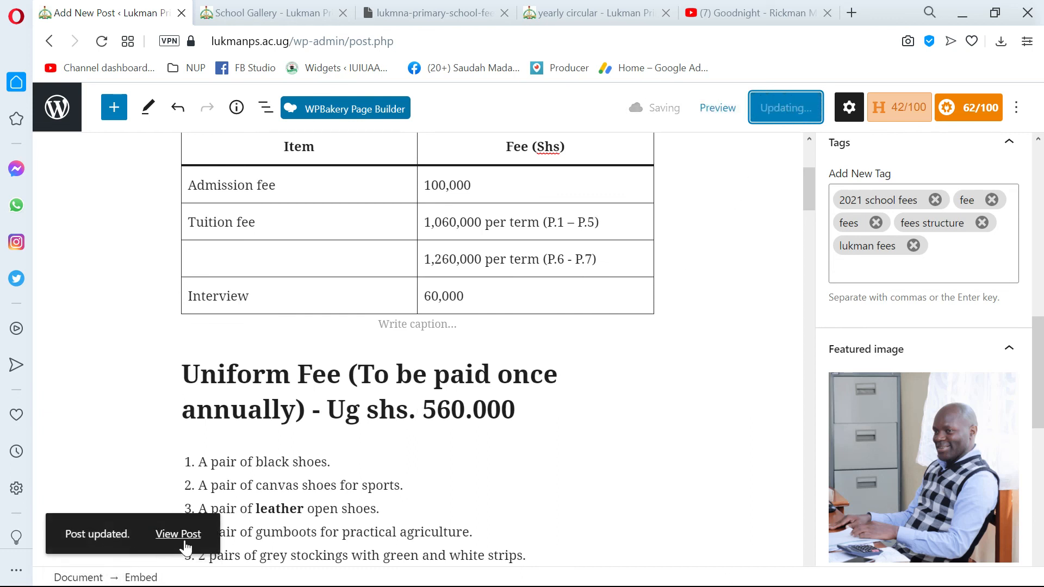
click(183, 538)
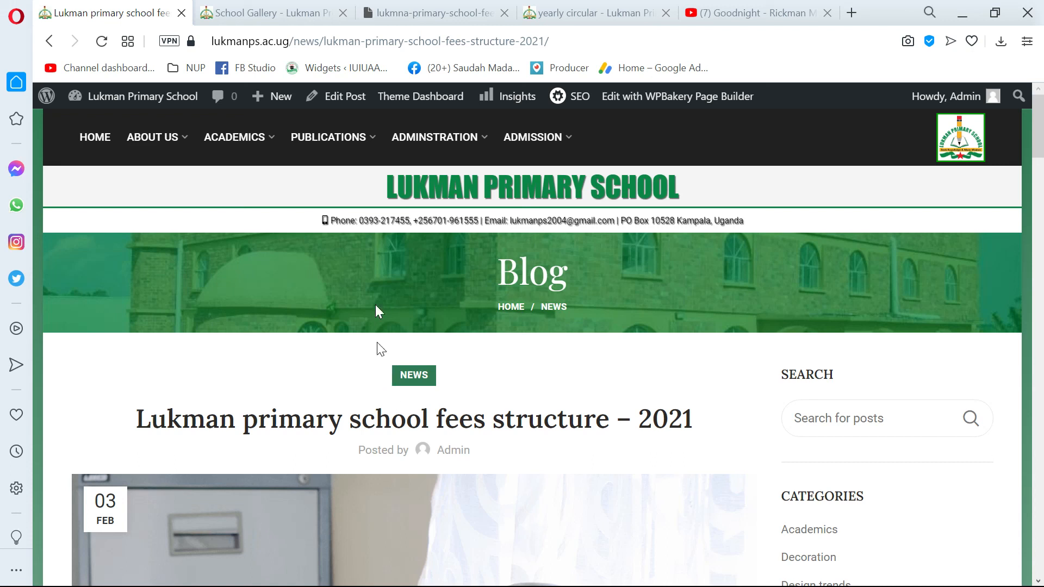
Go from the live post through Edit Post back to the admin area's All Posts list
click(349, 113)
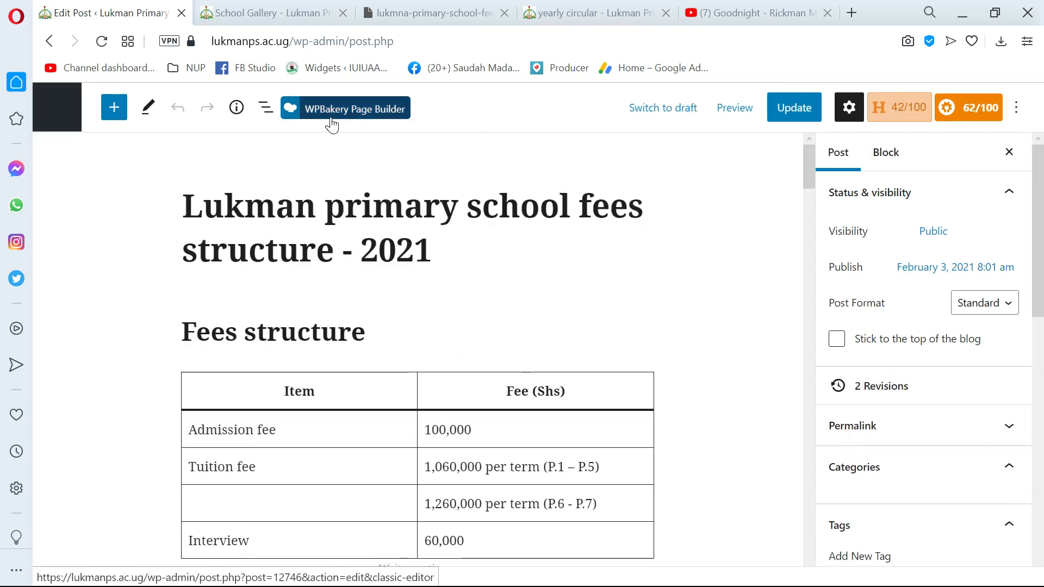
scroll(418, 348, down, 3)
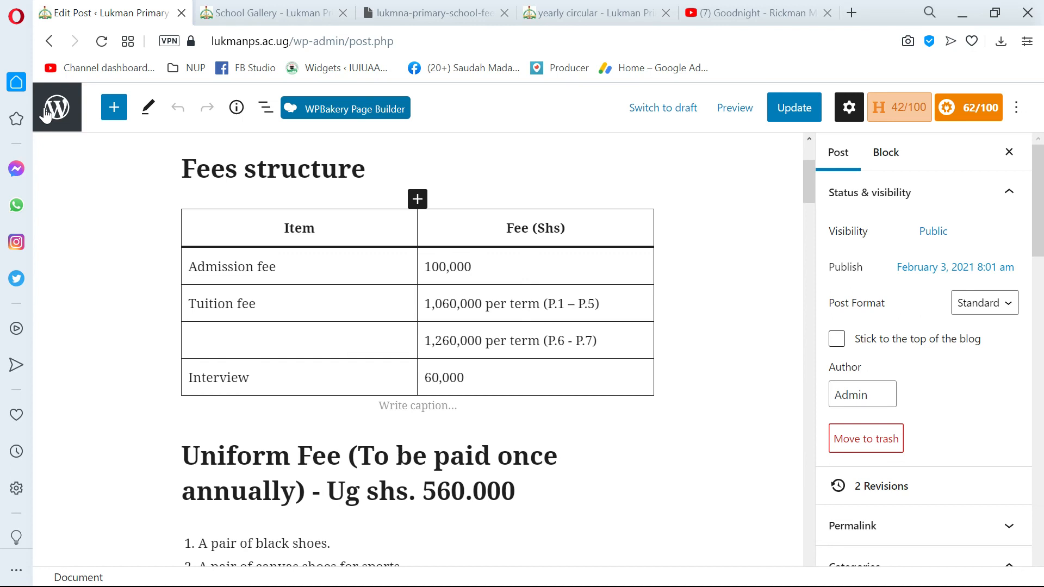
click(57, 118)
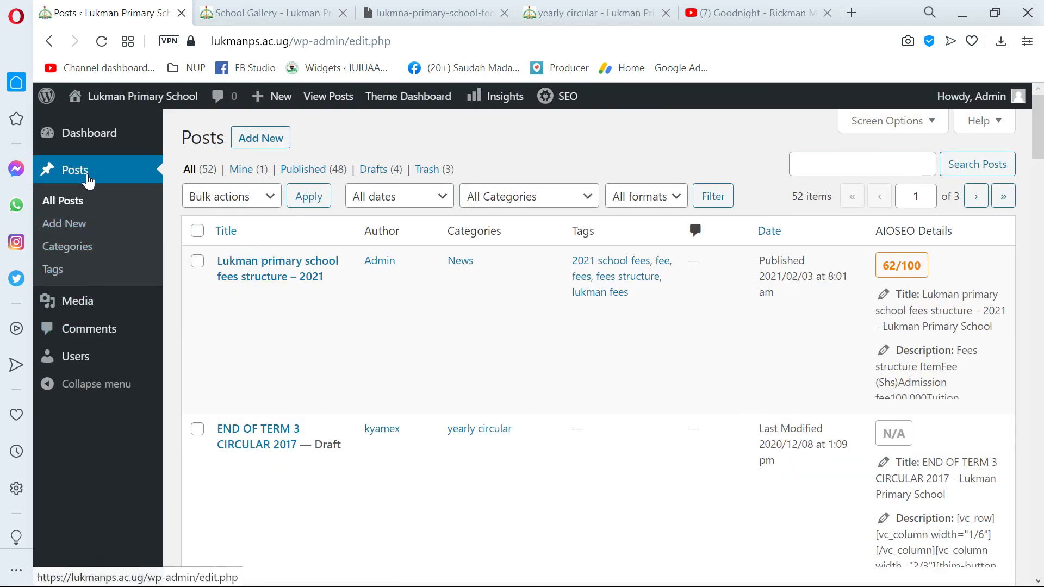
click(87, 175)
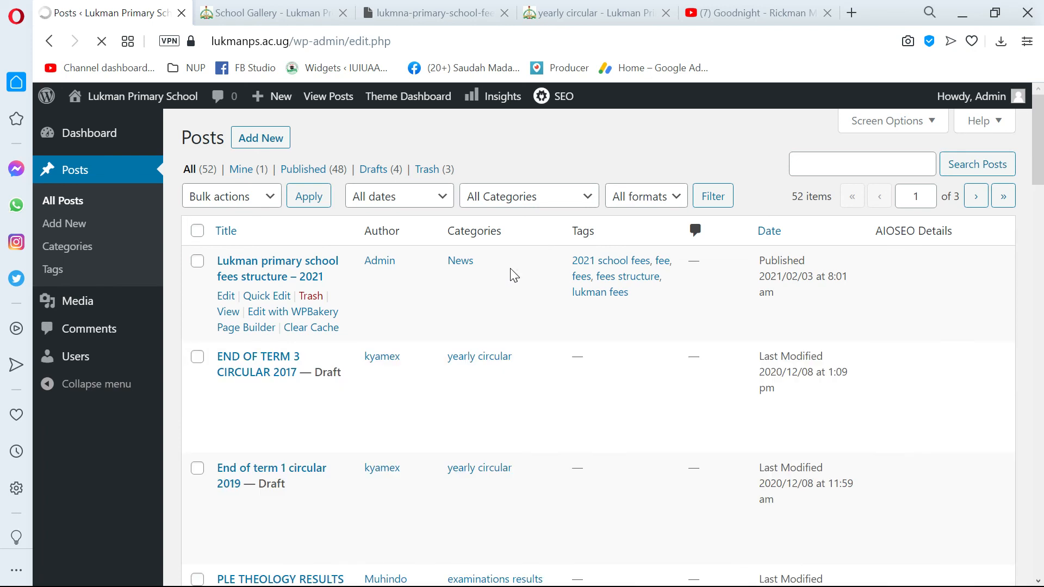
Clear the posts search and filter the list to the 3 posts in Trash
scroll(506, 274, down, 5)
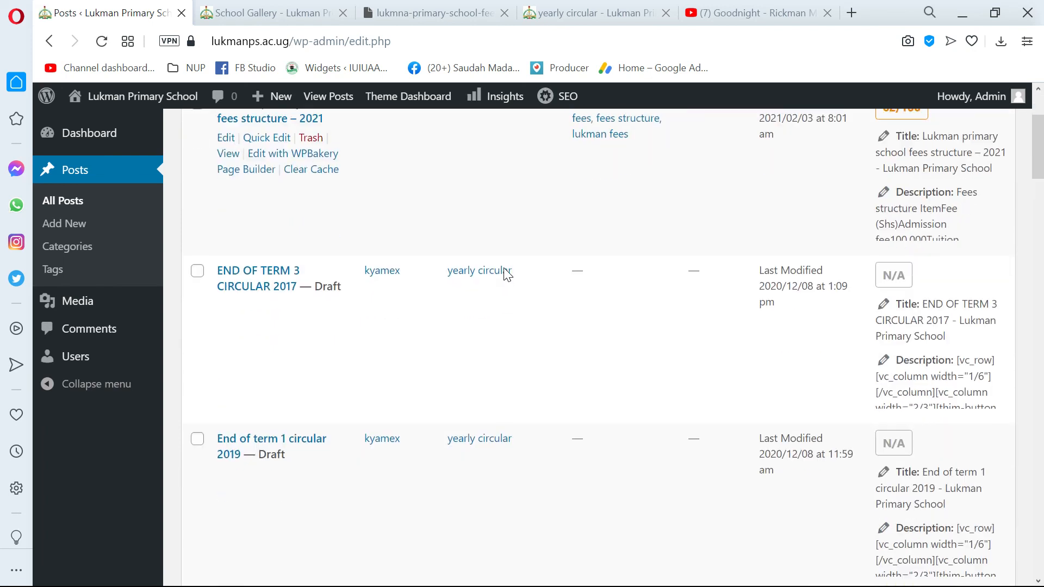
scroll(912, 157, up, 5)
click(821, 159)
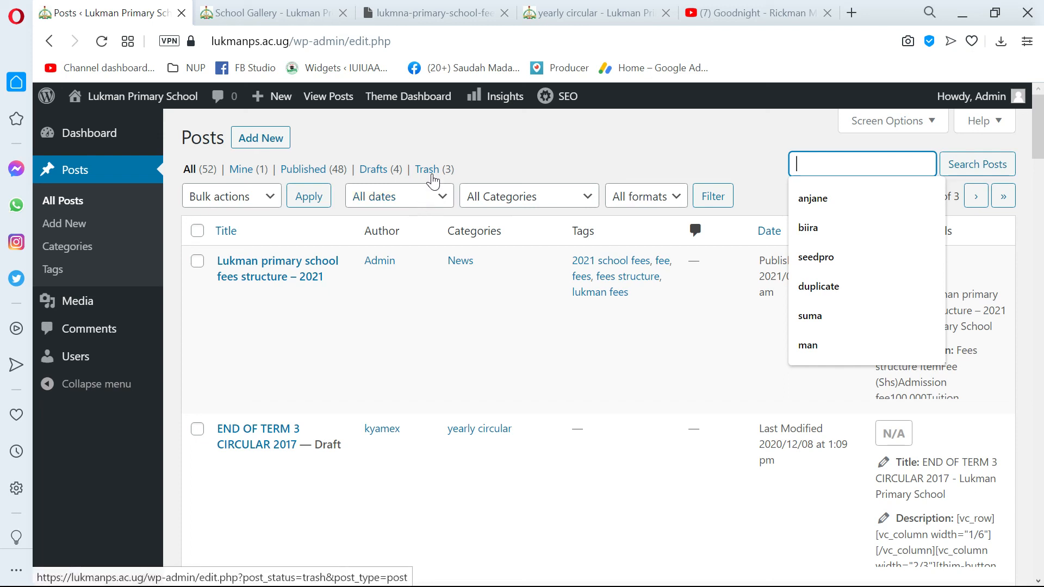
click(432, 171)
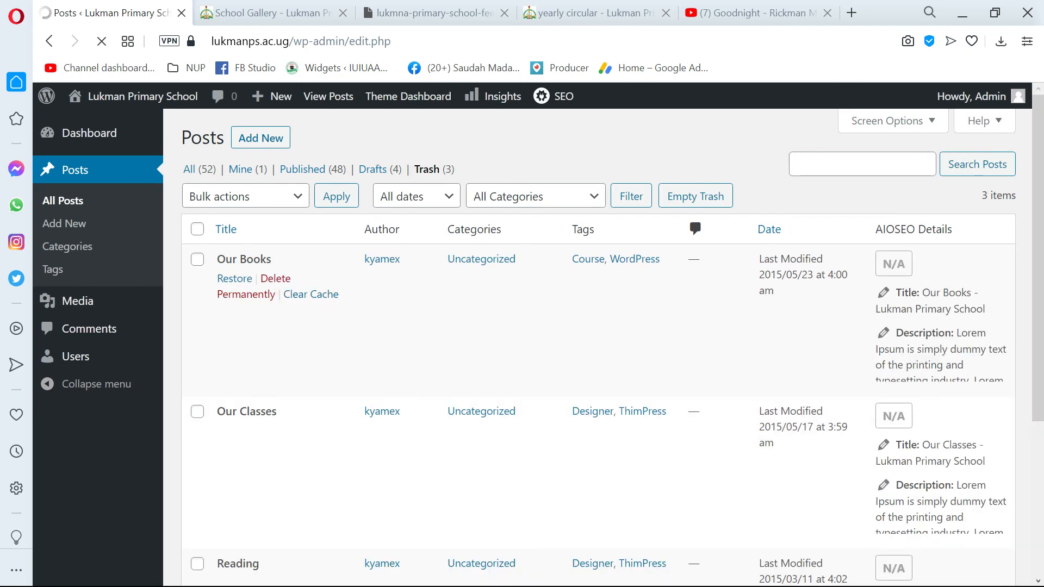
Select all three trashed posts and delete them permanently with the bulk action
click(198, 230)
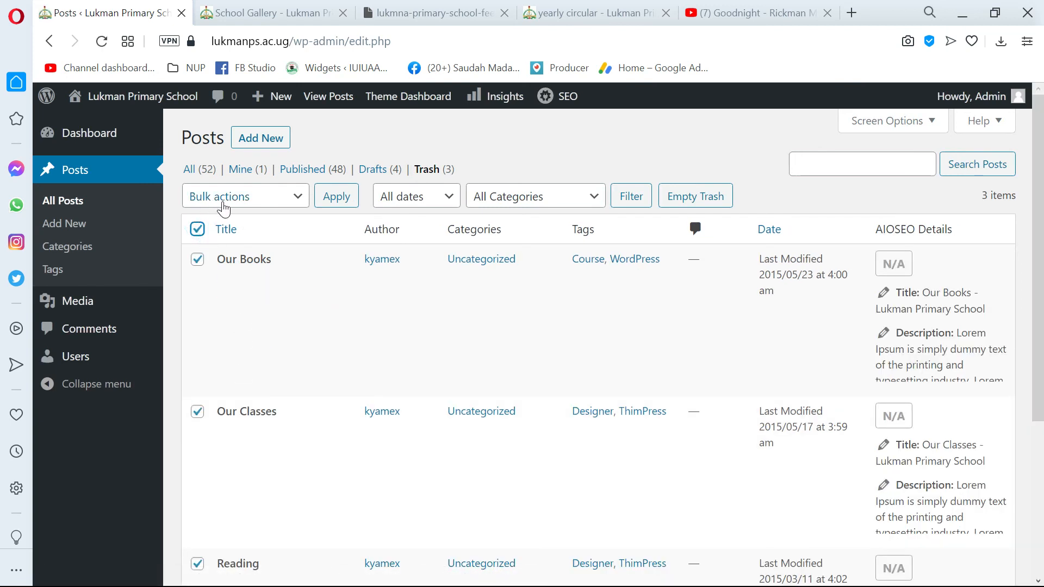
click(208, 197)
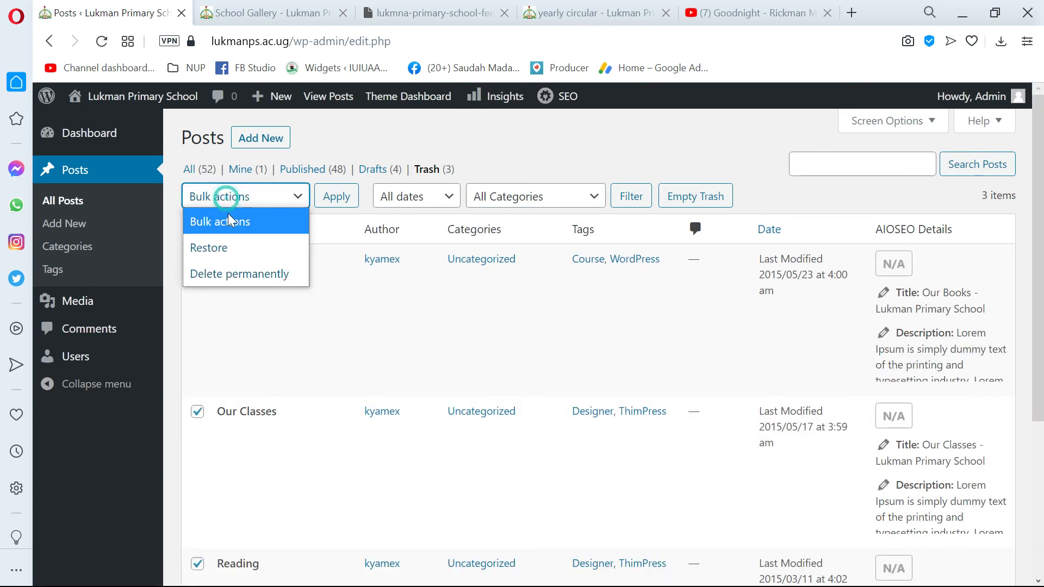
click(225, 276)
click(334, 197)
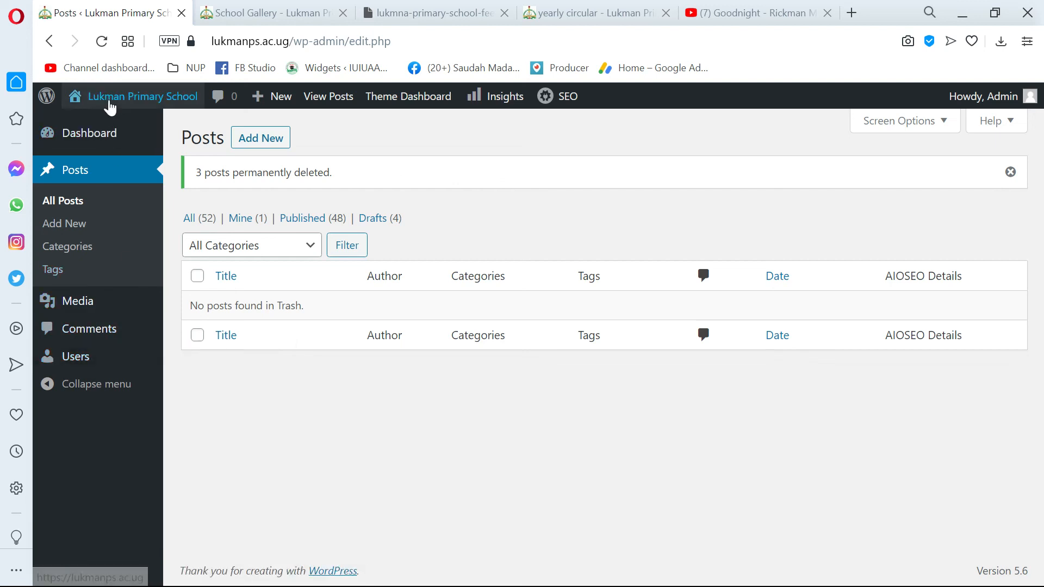
click(110, 107)
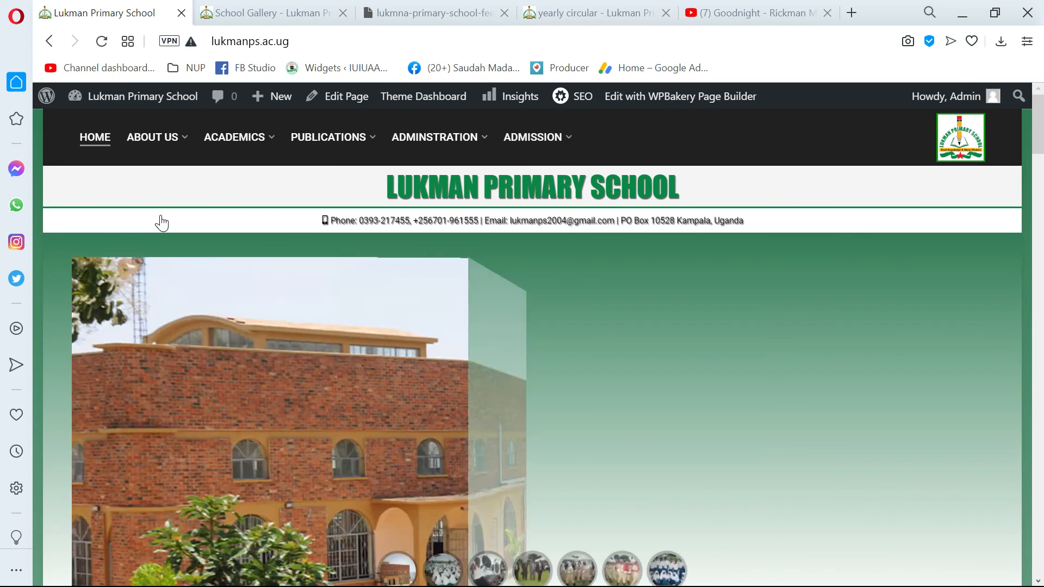
Scroll the live Lukman Primary School home page down to its Termly Circulars and E-Learning sections
scroll(457, 381, down, 10)
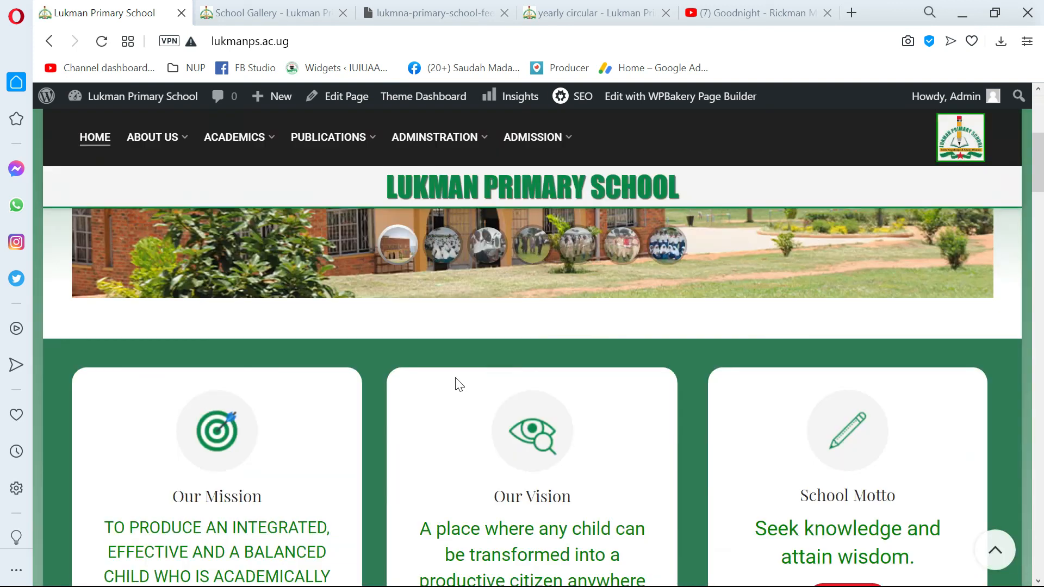
scroll(457, 381, down, 10)
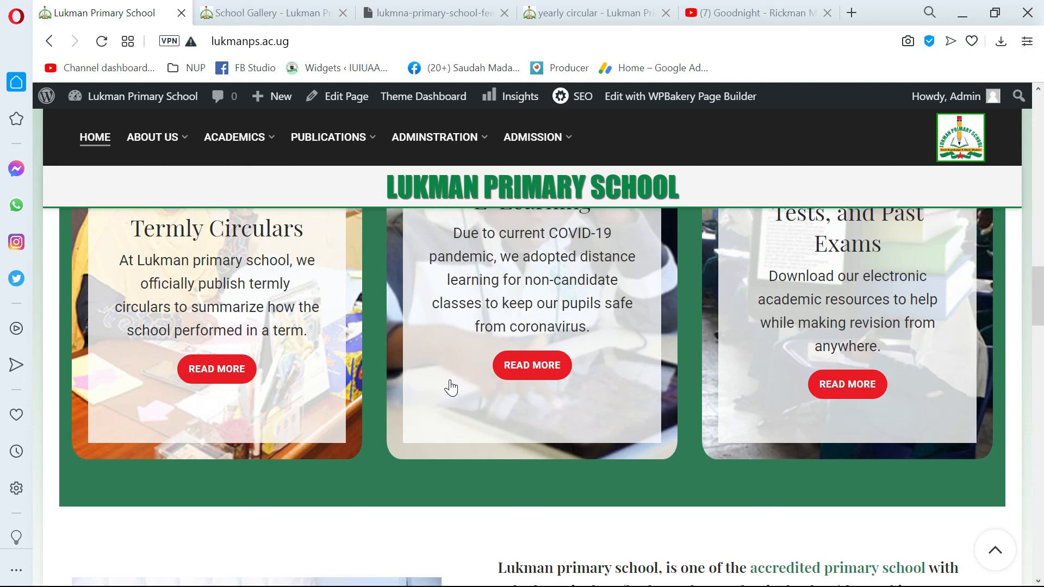
mouse_move(937, 103)
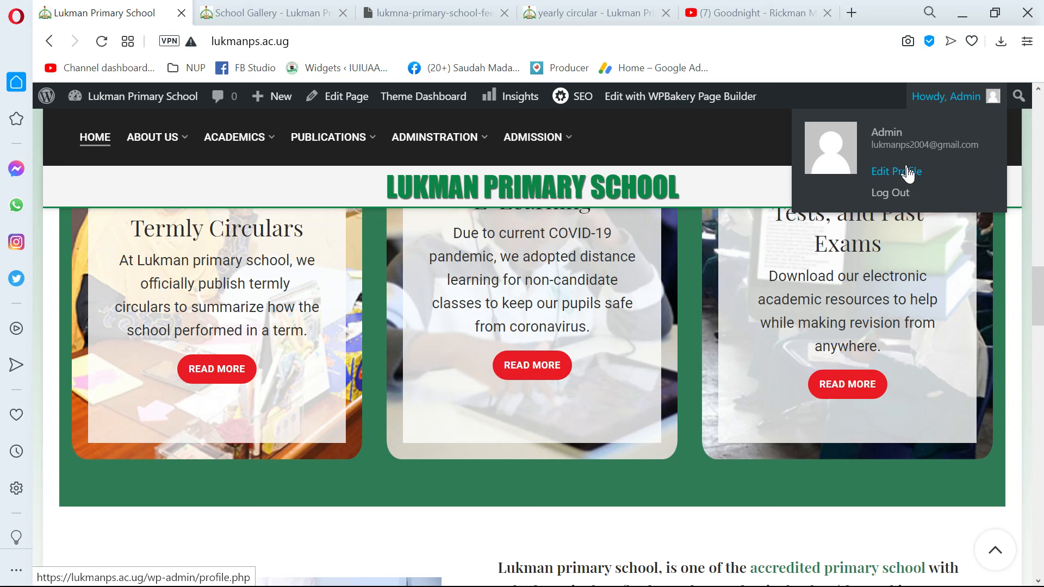
Log out of the admin account and go back to the Lukman Primary School site
click(898, 197)
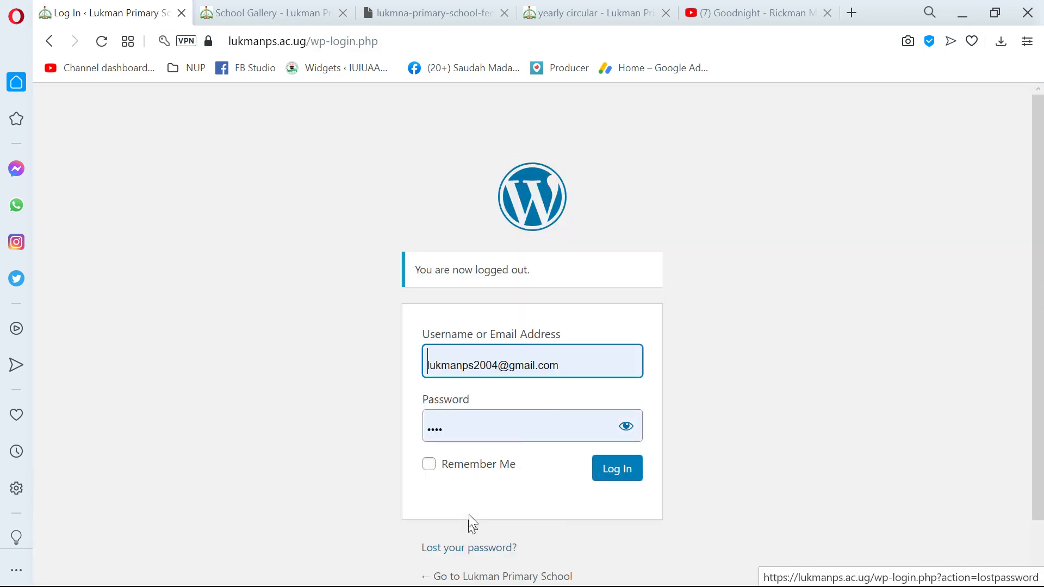
click(478, 577)
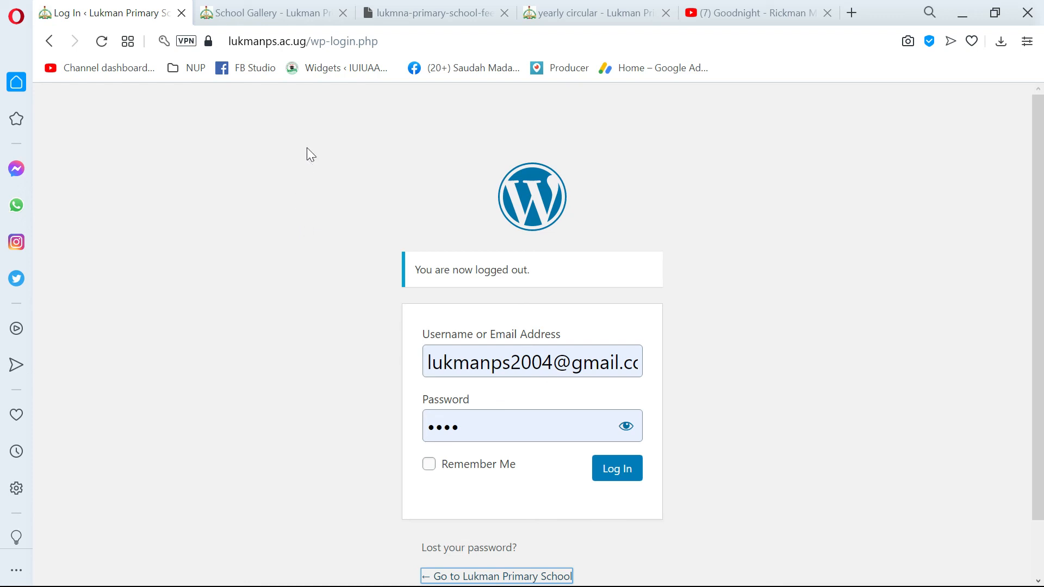
scroll(310, 172, down, 2)
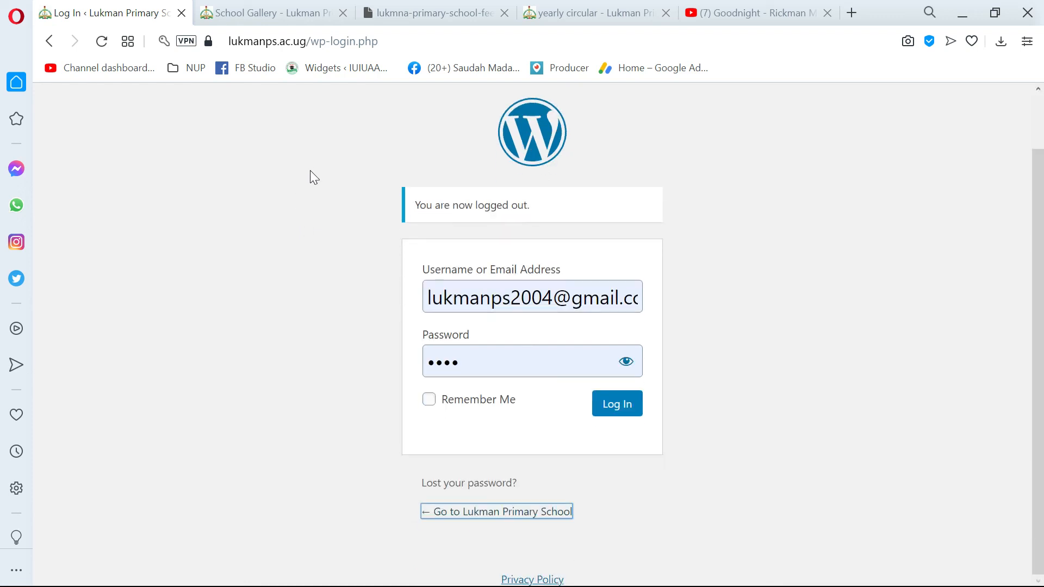
click(529, 514)
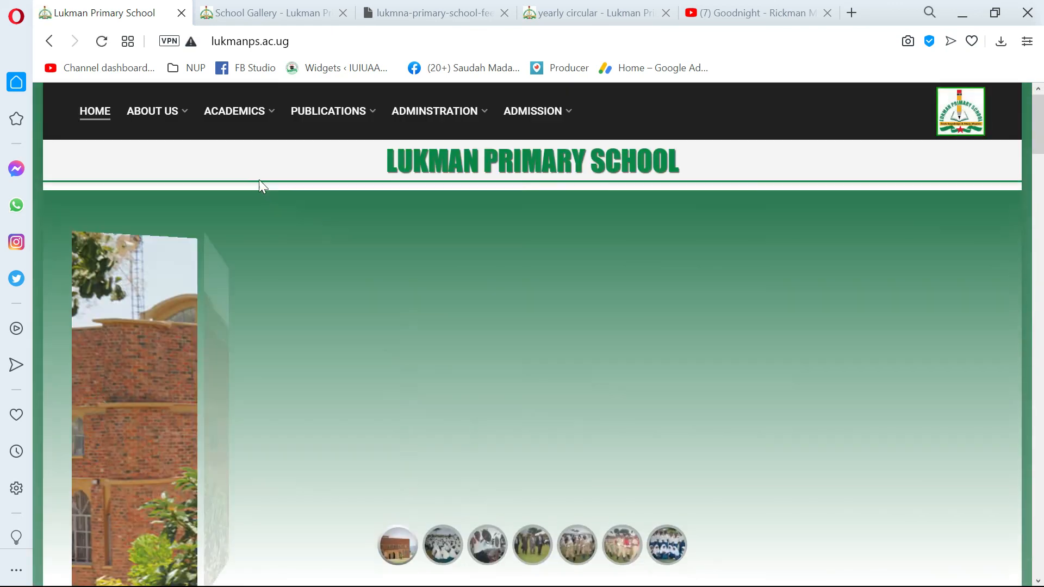
Open the News archive from the Publications menu
mouse_move(170, 121)
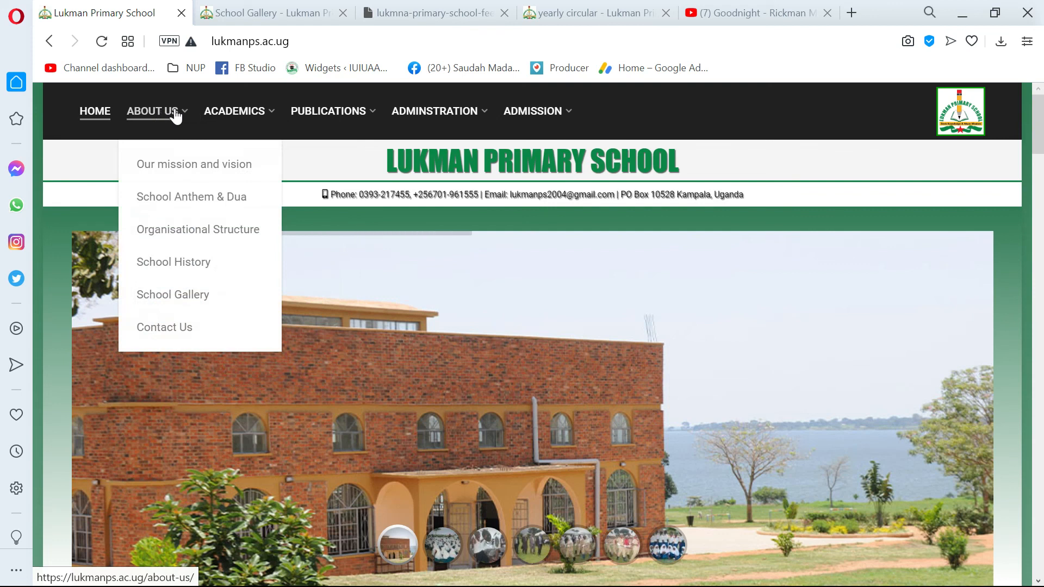
mouse_move(321, 115)
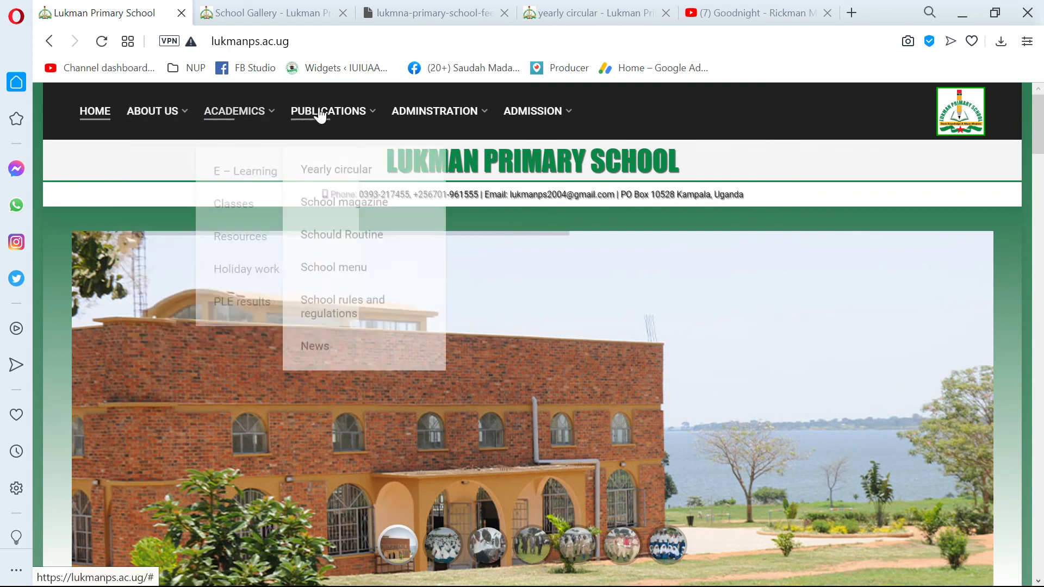
click(335, 347)
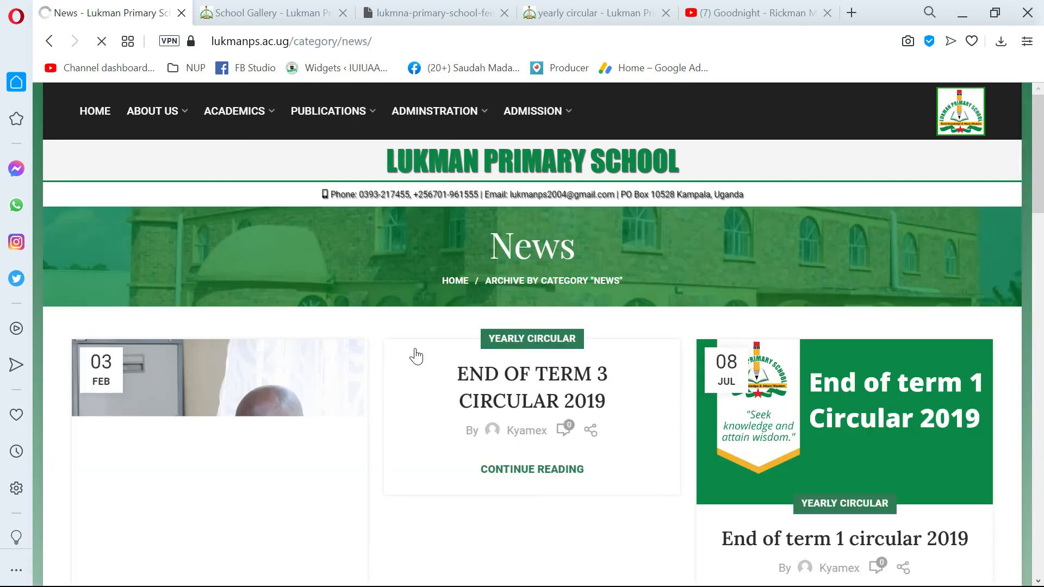
Open the 'Lukman primary school fees structure – 2021' article from News and select its web address
scroll(396, 317, down, 4)
scroll(272, 277, down, 2)
click(245, 251)
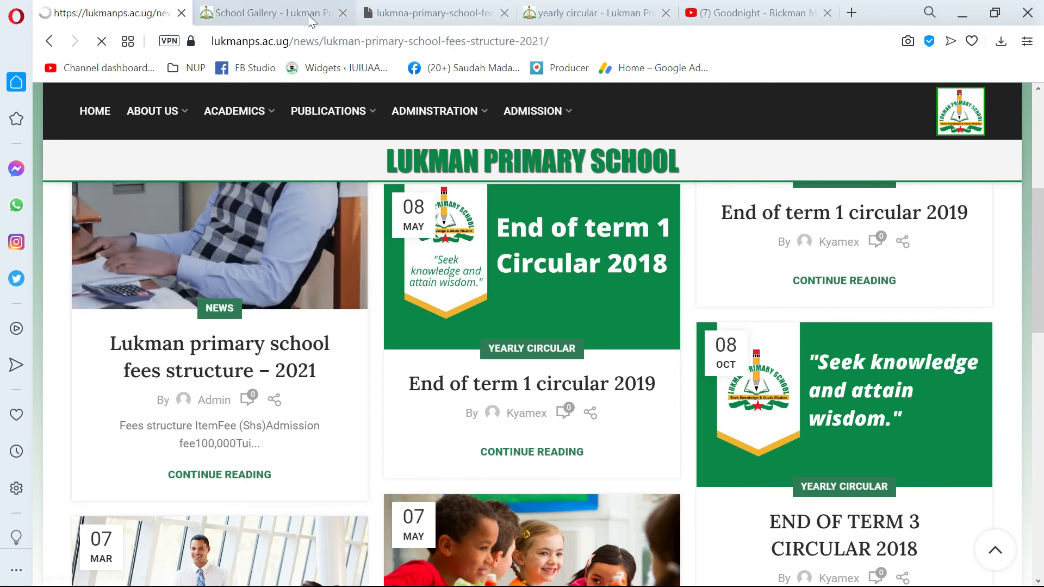
click(588, 40)
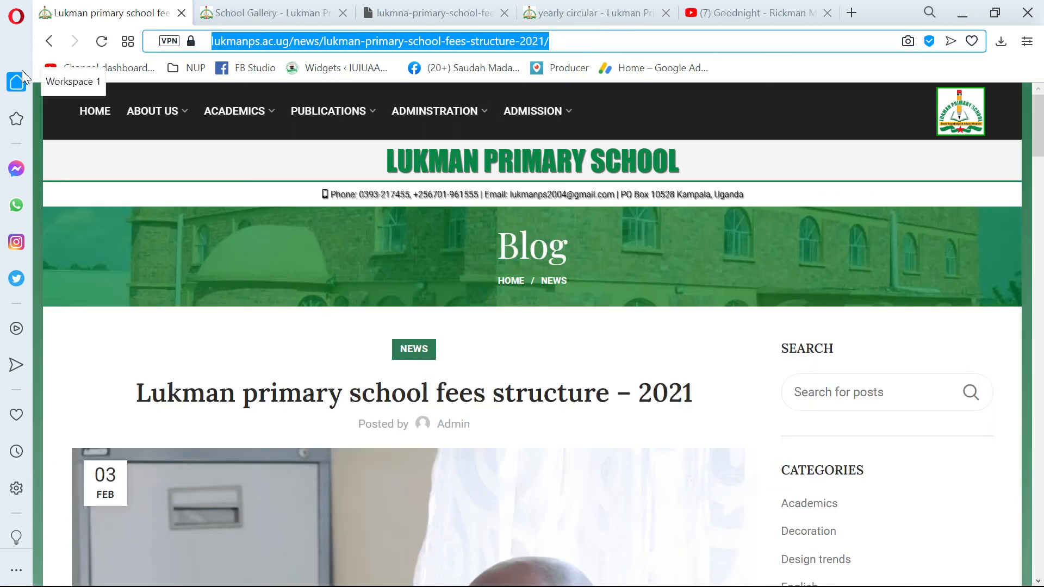
Scroll through the article's fees table, then return to the HOME page
scroll(429, 339, down, 15)
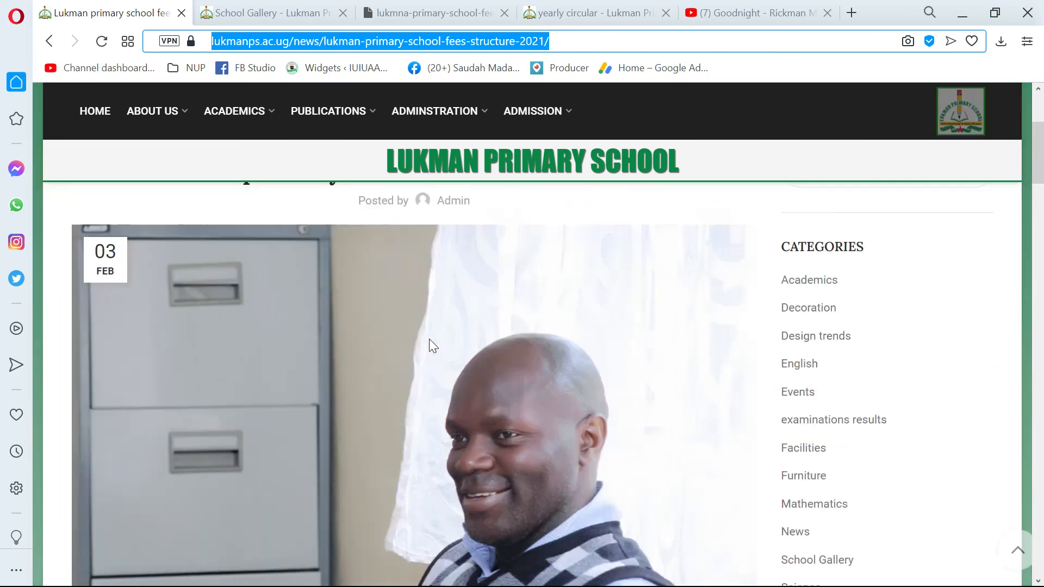
scroll(496, 426, down, 5)
scroll(459, 410, up, 8)
scroll(427, 394, down, 2)
scroll(426, 391, down, 2)
scroll(430, 389, up, 7)
scroll(434, 387, down, 2)
scroll(437, 380, up, 5)
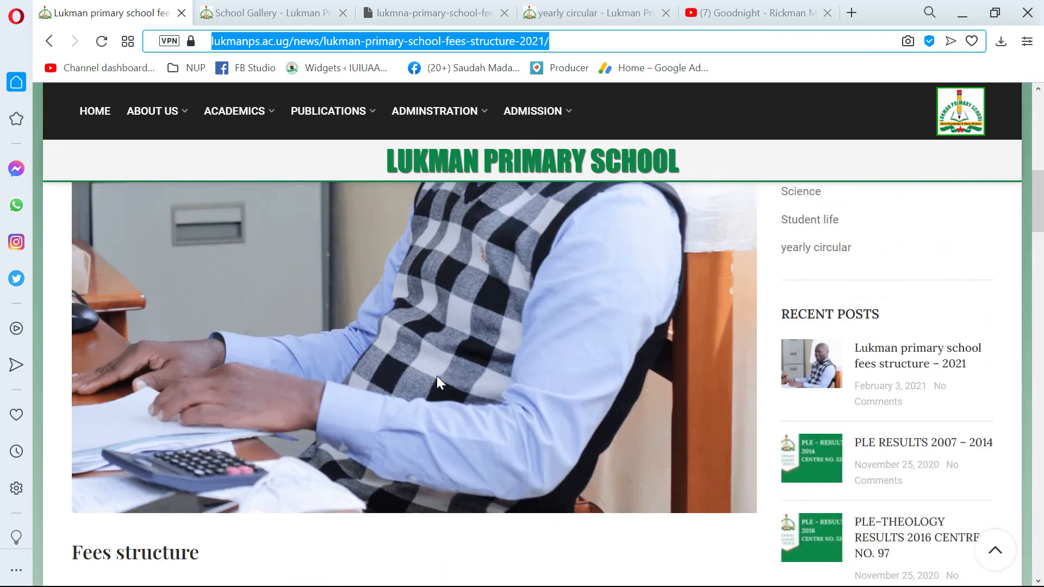
scroll(272, 161, up, 3)
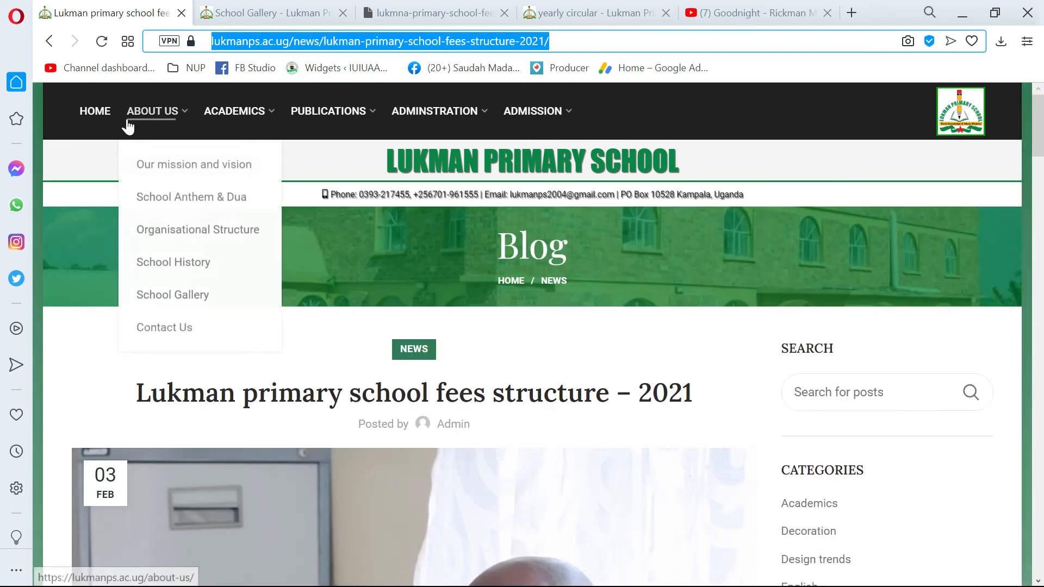
click(101, 111)
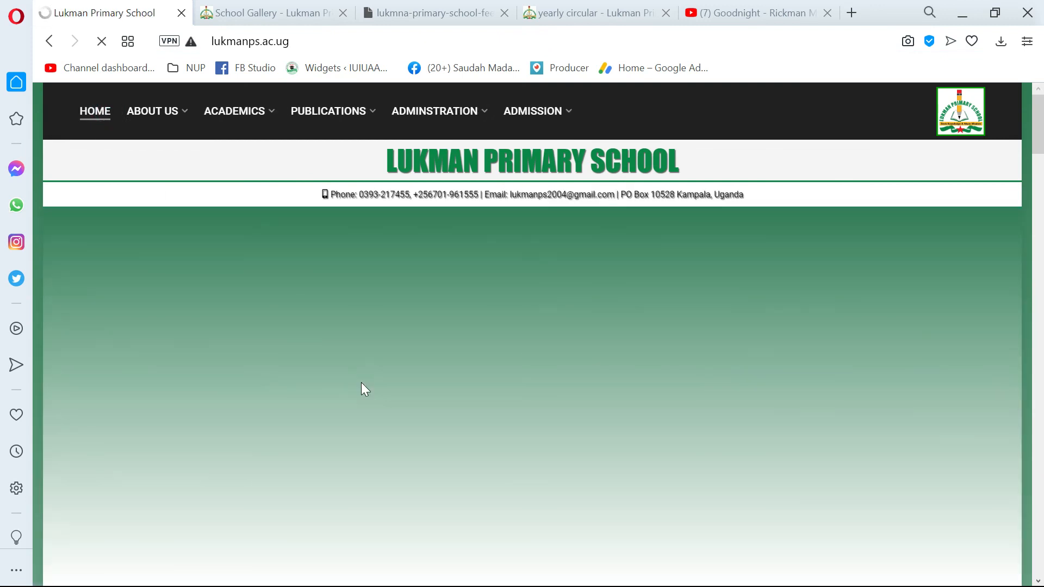